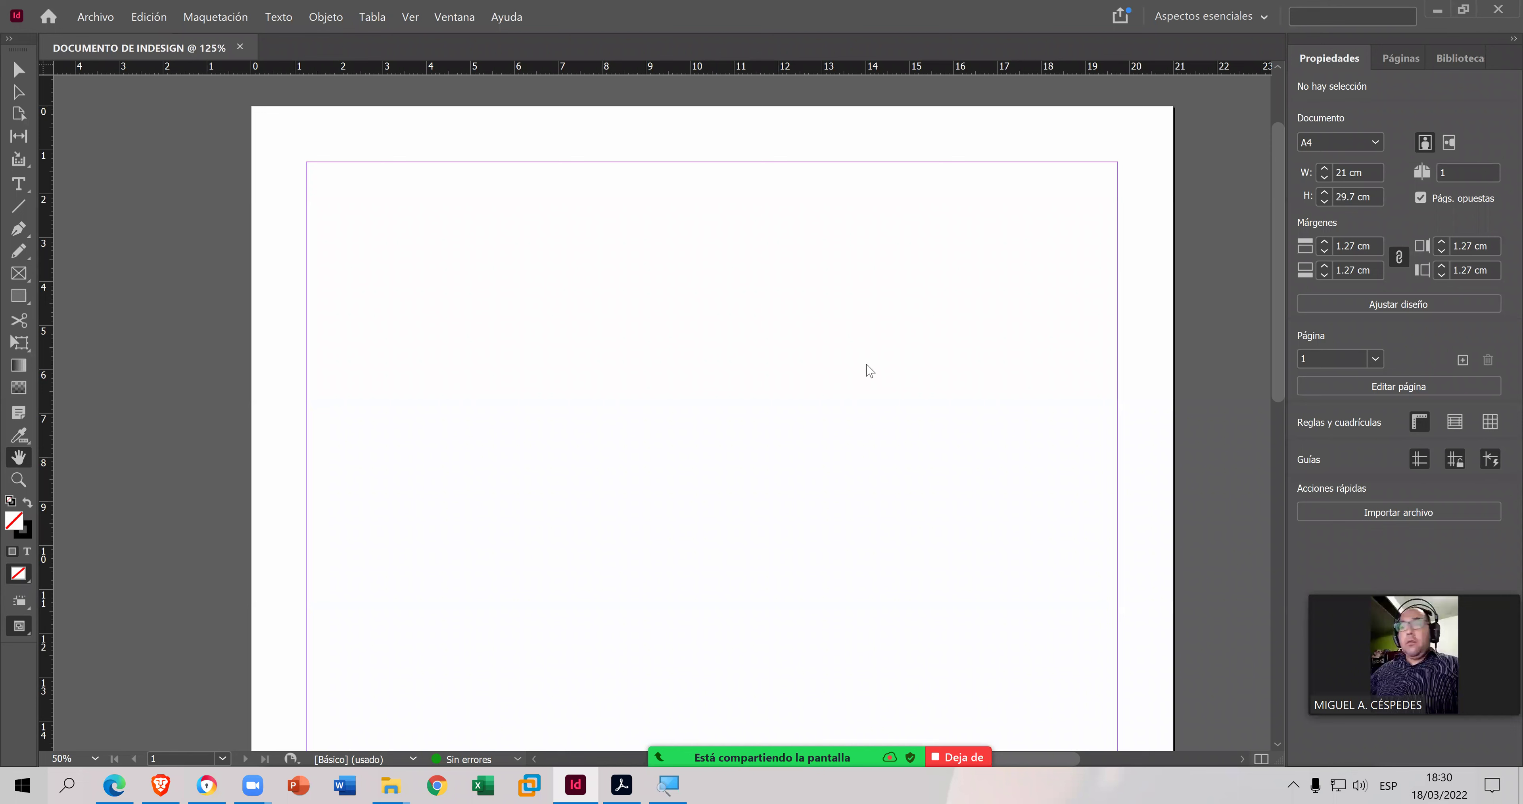
- Outline the tools panel with a red rectangle annotation
{"action": "left_click", "coordinate": [231, 128]}
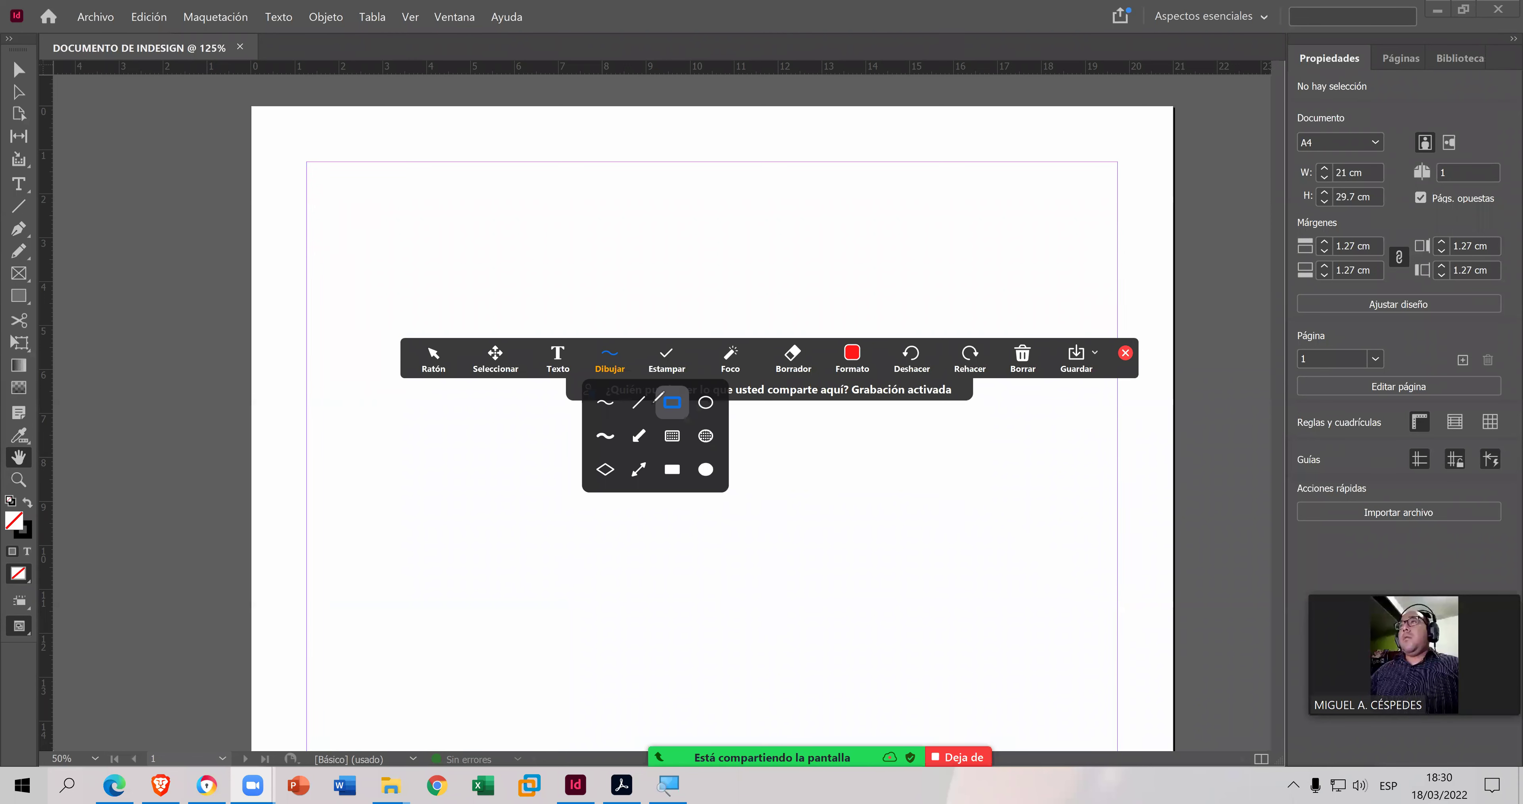
{"action": "left_click", "coordinate": [657, 400]}
{"action": "mouse_move", "coordinate": [90, 667]}
{"action": "left_mouse_down"}
{"action": "mouse_move", "coordinate": [4, 139]}
{"action": "mouse_move", "coordinate": [5, 46]}
{"action": "left_mouse_up"}
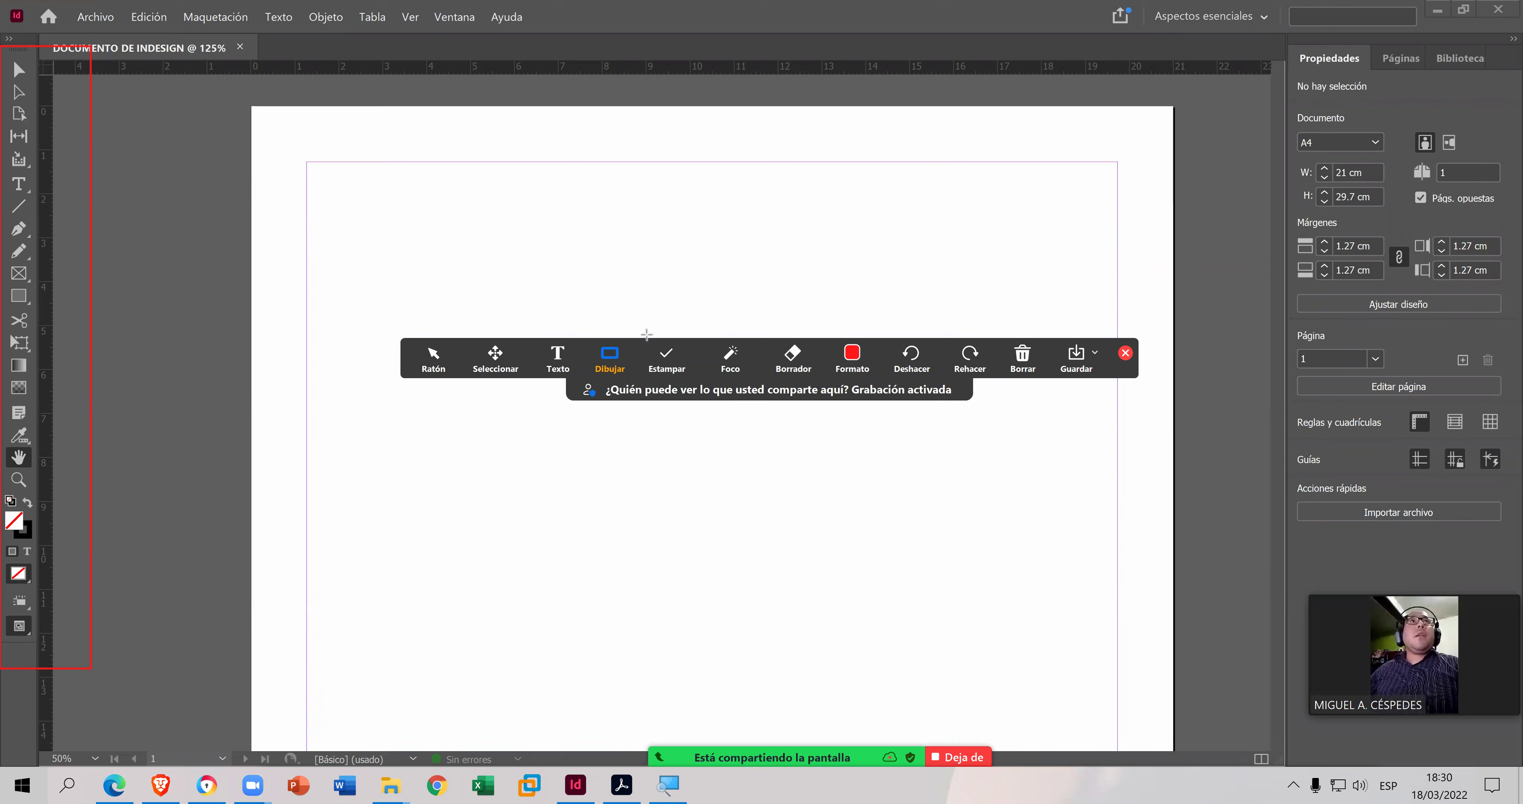
{"action": "left_click", "coordinate": [610, 358]}
{"action": "left_click", "coordinate": [639, 435]}
{"action": "left_click_drag", "start_coordinate": [334, 569], "coordinate": [178, 390]}
{"action": "left_click_drag", "start_coordinate": [123, 346], "coordinate": [114, 340]}
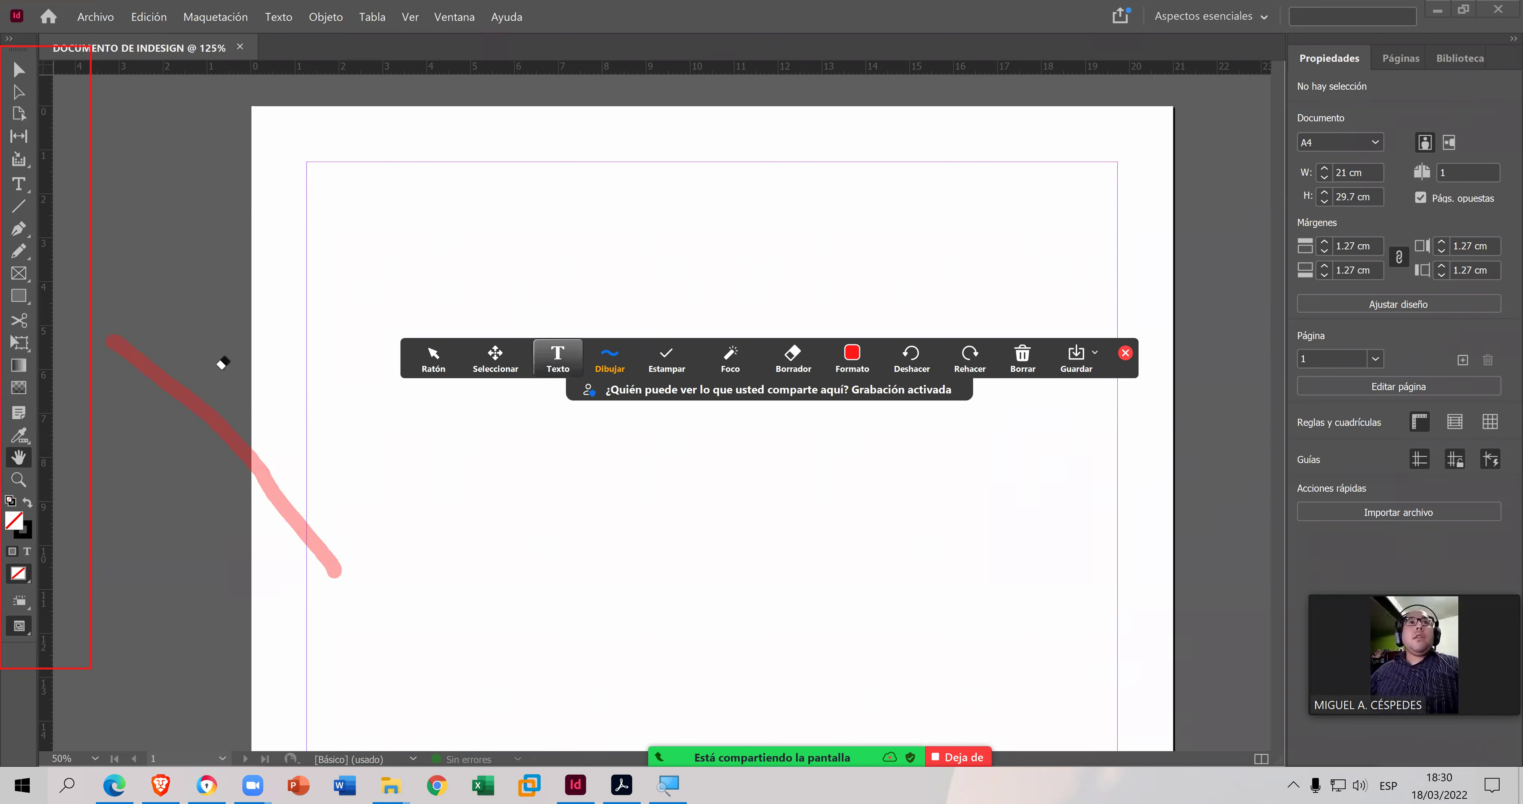
{"action": "left_click_drag", "start_coordinate": [190, 473], "coordinate": [235, 466]}
- Draw a red arrow annotation from the middle of the page toward the outlined tools panel
{"action": "left_click", "coordinate": [610, 357]}
{"action": "left_click", "coordinate": [632, 473]}
{"action": "mouse_move", "coordinate": [553, 528]}
{"action": "left_mouse_down"}
{"action": "mouse_move", "coordinate": [231, 345]}
{"action": "mouse_move", "coordinate": [195, 346]}
{"action": "mouse_move", "coordinate": [130, 196]}
{"action": "mouse_move", "coordinate": [142, 526]}
{"action": "mouse_move", "coordinate": [122, 621]}
{"action": "mouse_move", "coordinate": [96, 510]}
{"action": "mouse_move", "coordinate": [137, 194]}
{"action": "mouse_move", "coordinate": [132, 404]}
{"action": "left_mouse_up"}
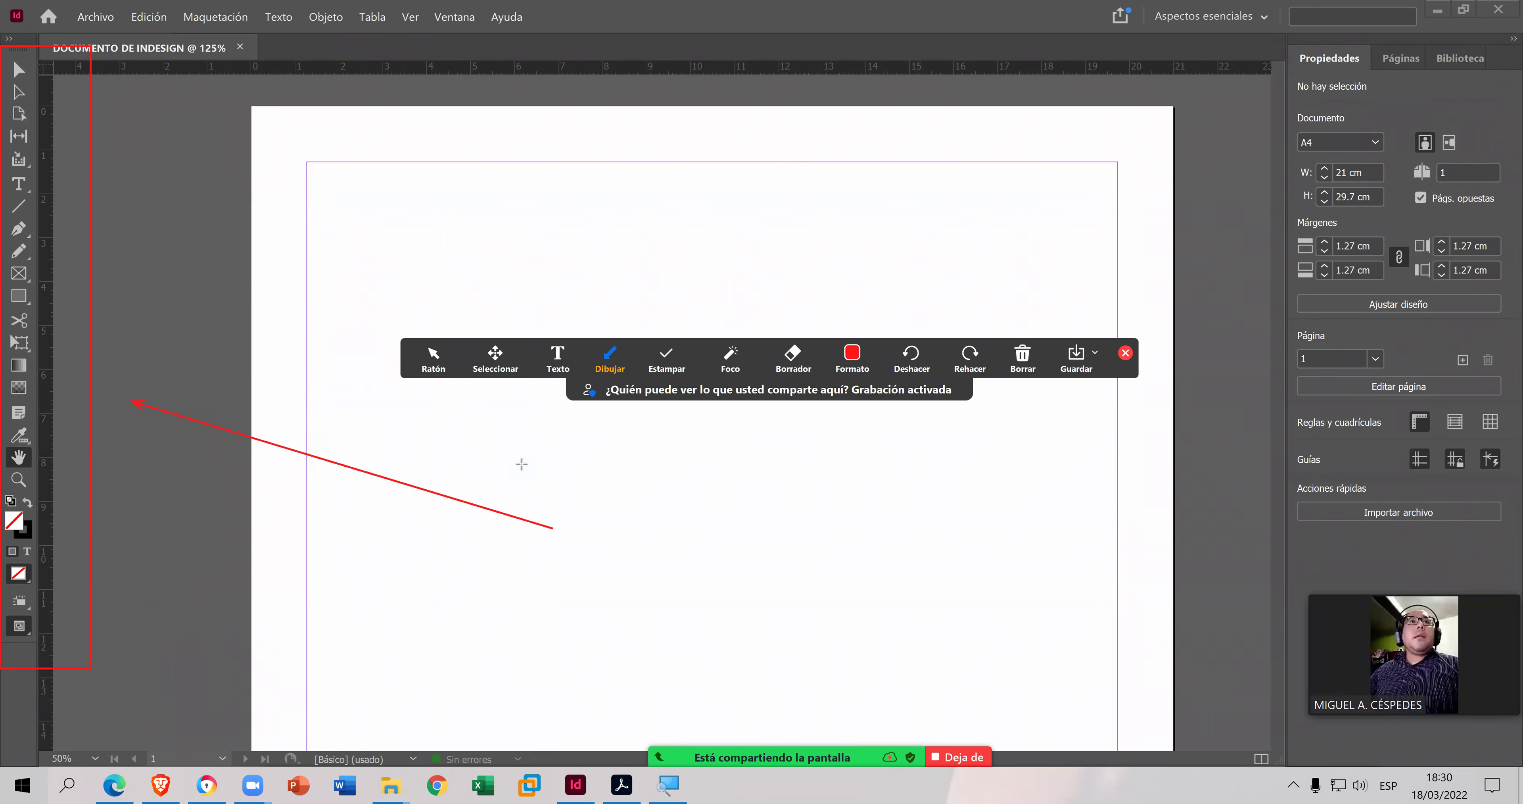
- Outline the document tab and ruler area in red, shade the Propiedades panel with a translucent red rectangle, and close the annotation tools
{"action": "left_click_drag", "start_coordinate": [43, 30], "coordinate": [235, 59]}
{"action": "left_click_drag", "start_coordinate": [553, 83], "coordinate": [1287, 121]}
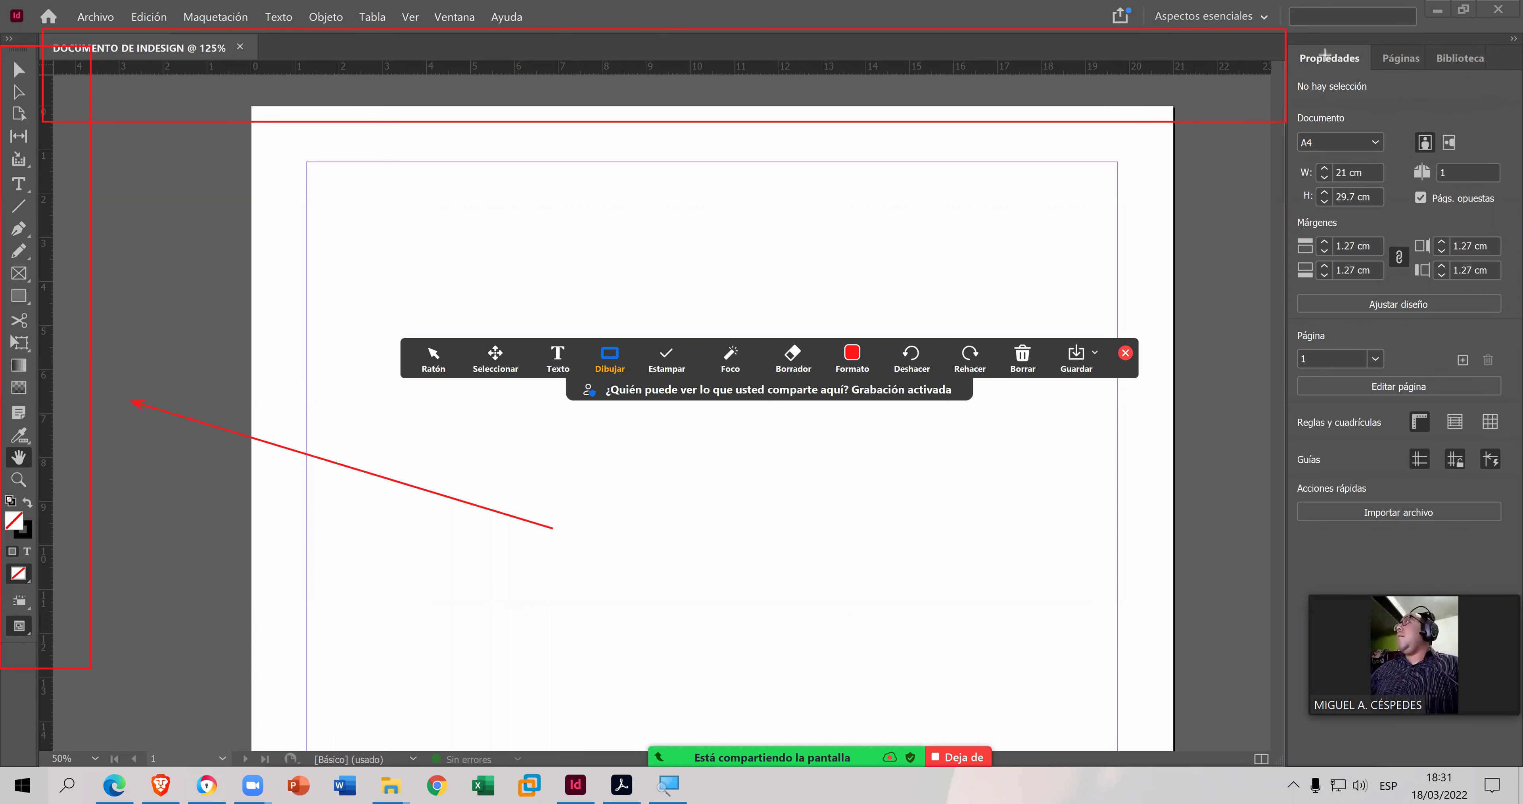
{"action": "left_click", "coordinate": [690, 449]}
{"action": "left_click_drag", "start_coordinate": [1290, 37], "coordinate": [1484, 502]}
{"action": "left_click_drag", "start_coordinate": [1500, 567], "coordinate": [1511, 664]}
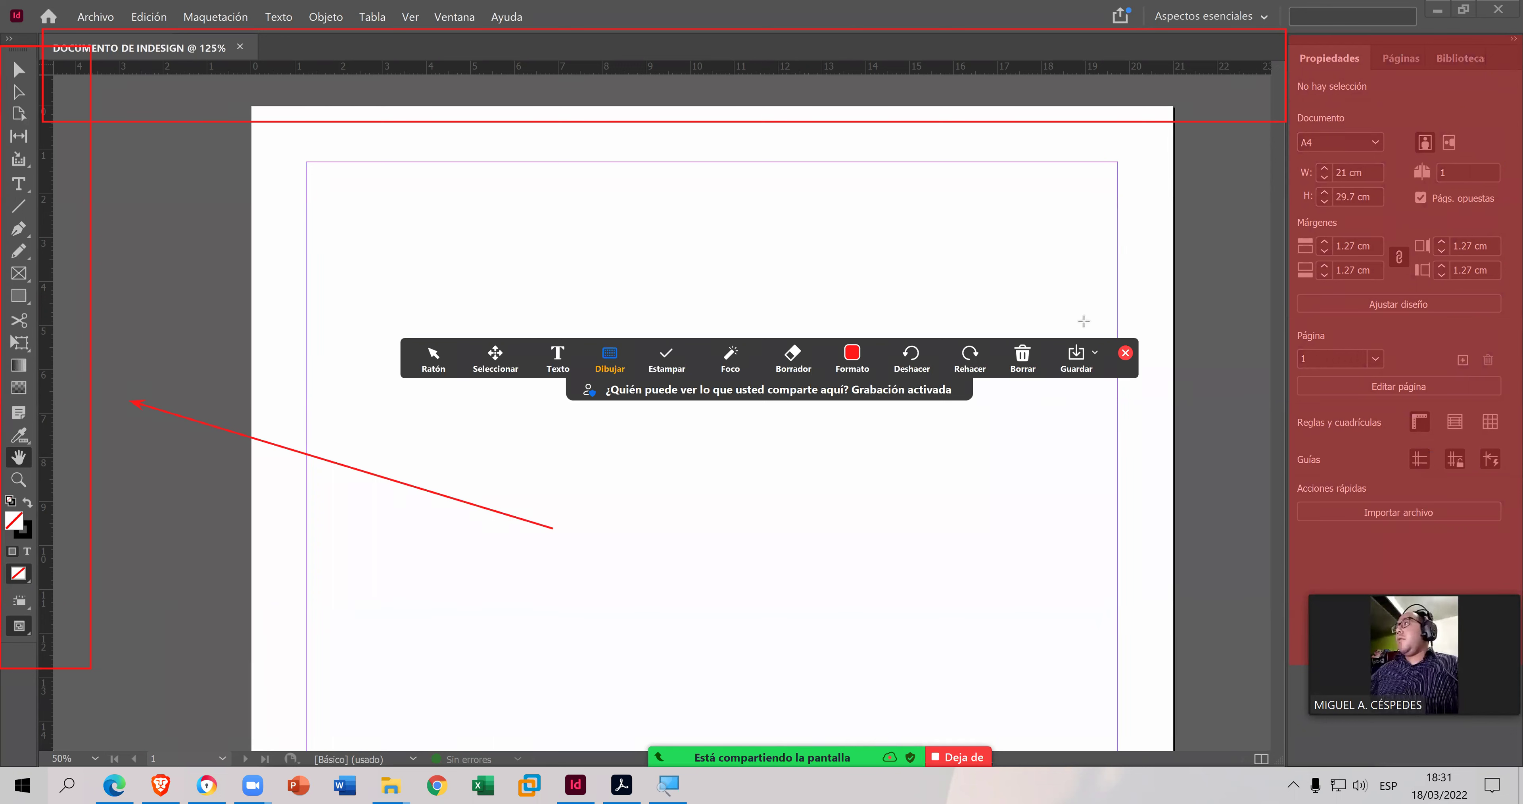
{"action": "left_click", "coordinate": [1126, 352]}
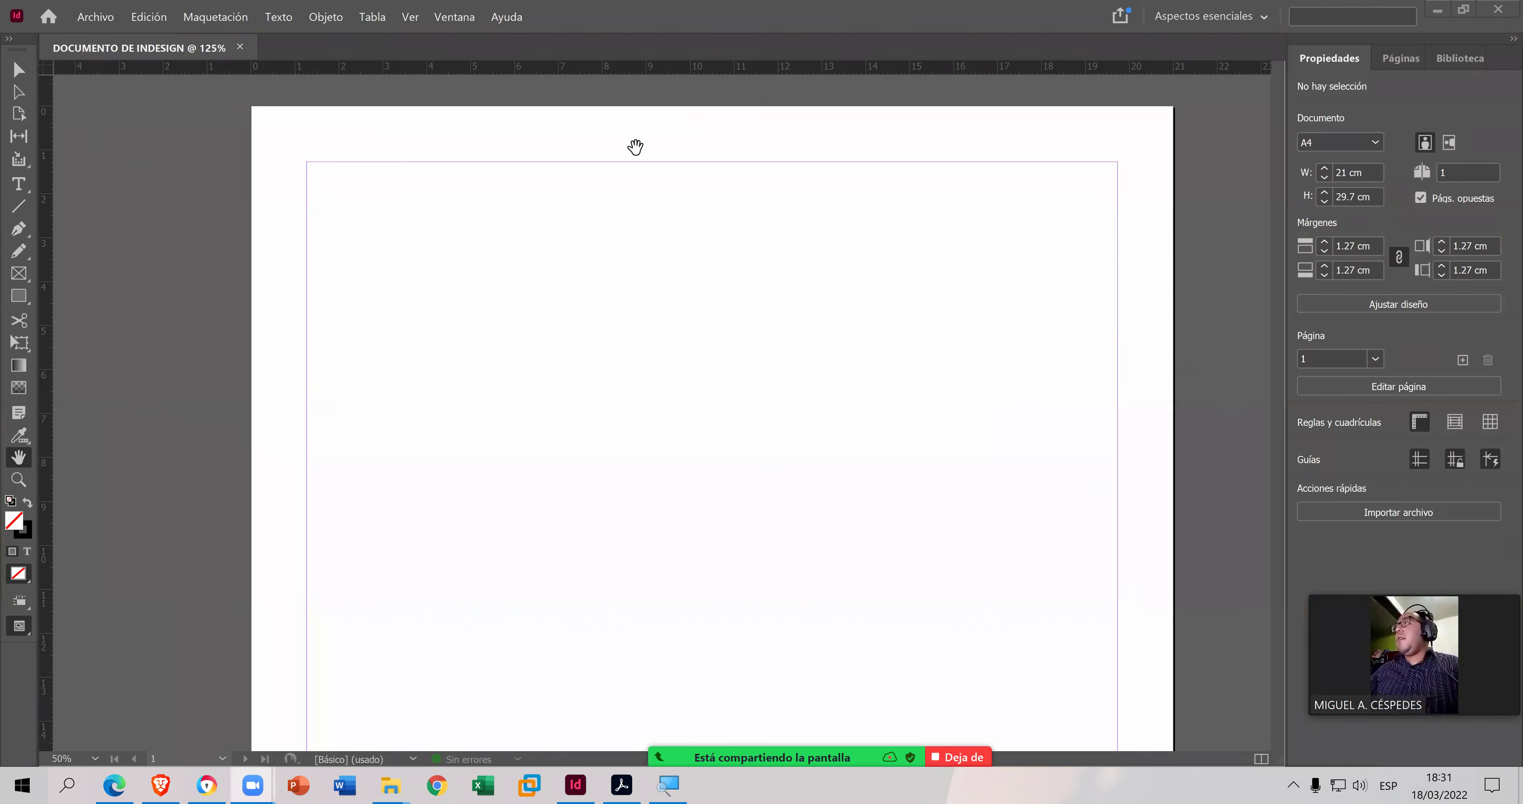
- Show the Control panel above the document and hide it again
{"action": "left_click", "coordinate": [456, 18]}
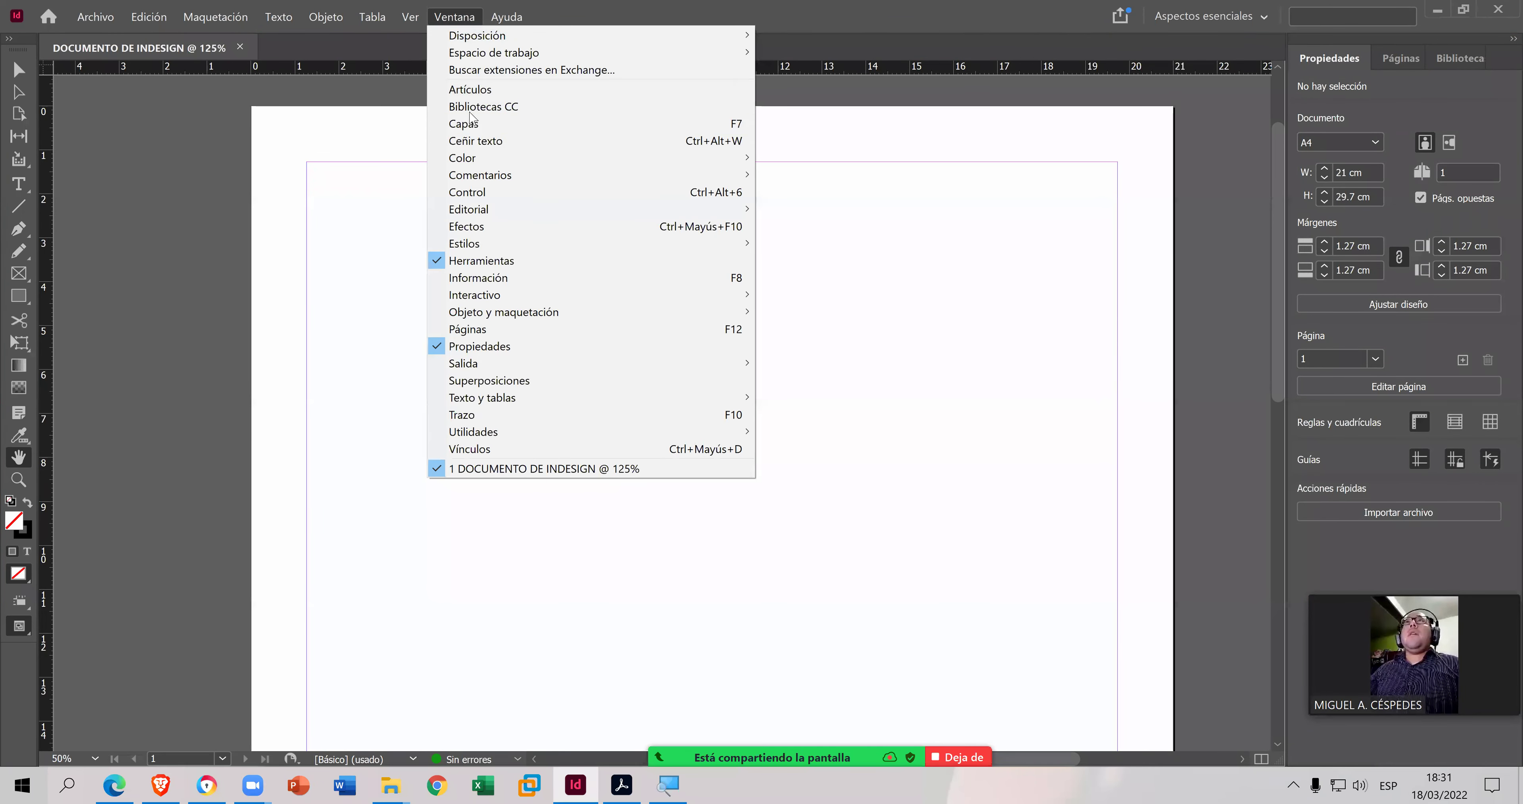
{"action": "left_click", "coordinate": [480, 192]}
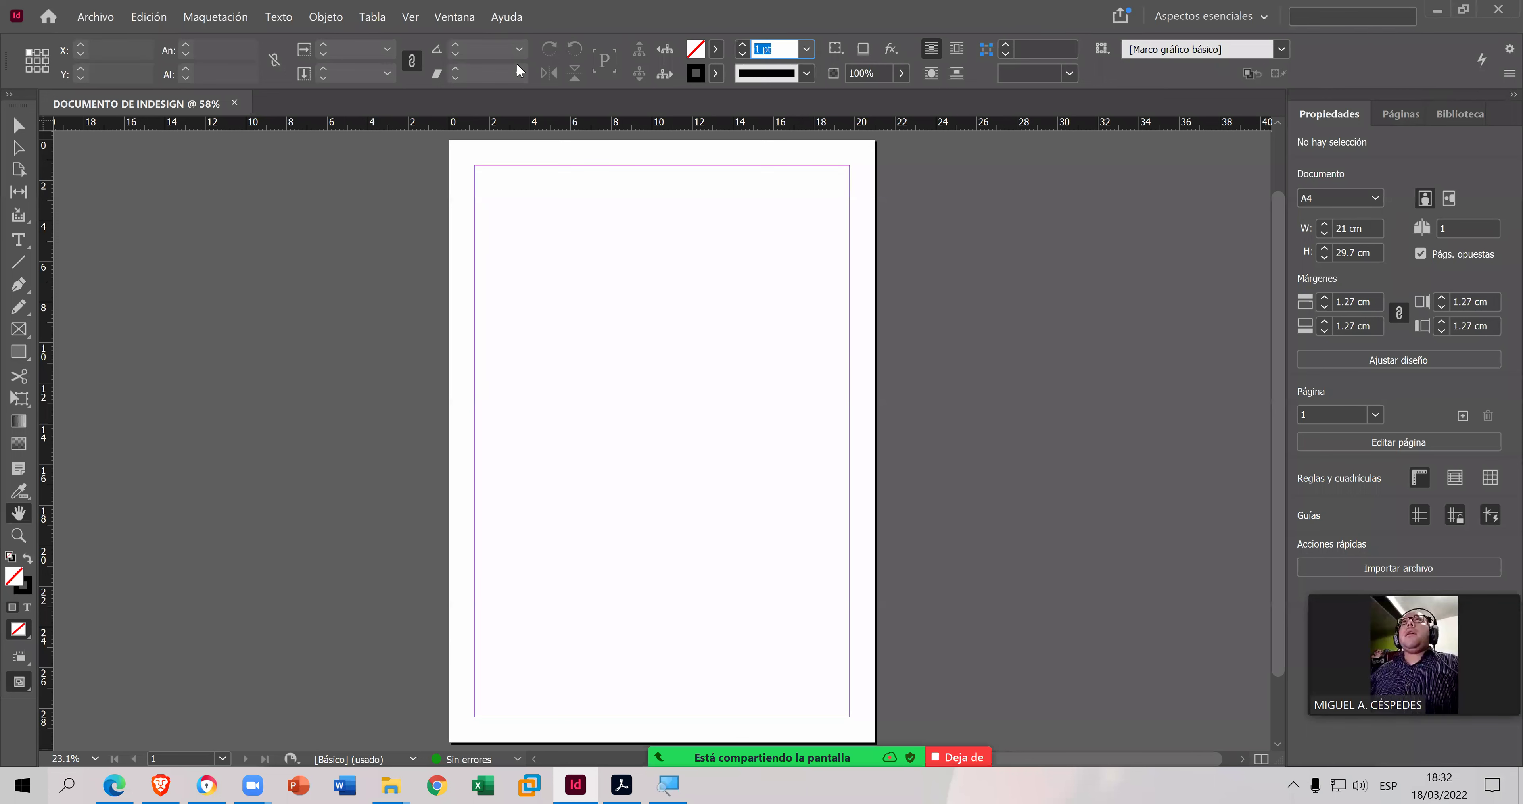
{"action": "left_click", "coordinate": [470, 12]}
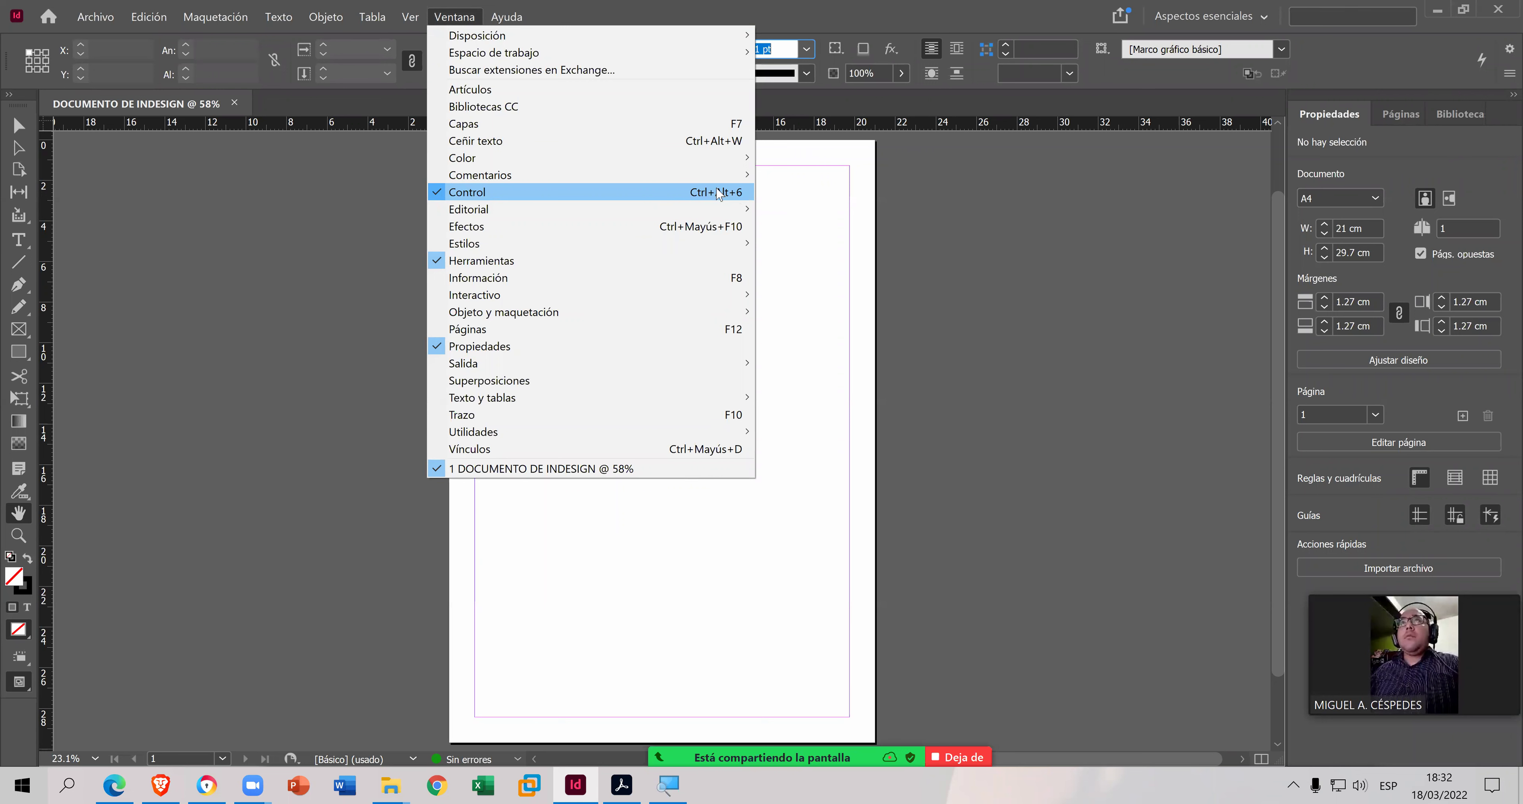
{"action": "left_click", "coordinate": [483, 193]}
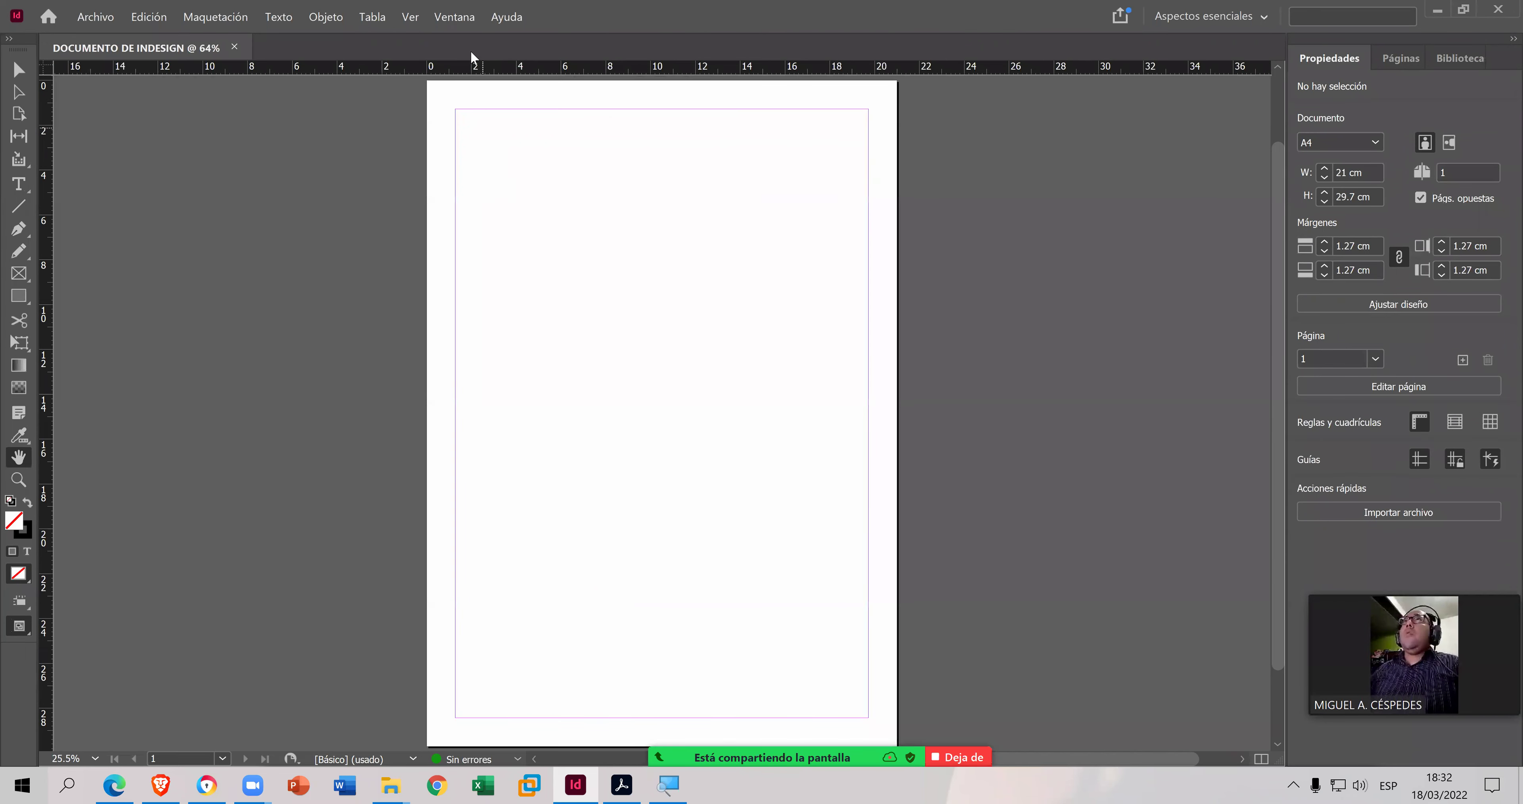
- Hide the Herramientas and Propiedades panels
{"action": "left_click", "coordinate": [467, 22]}
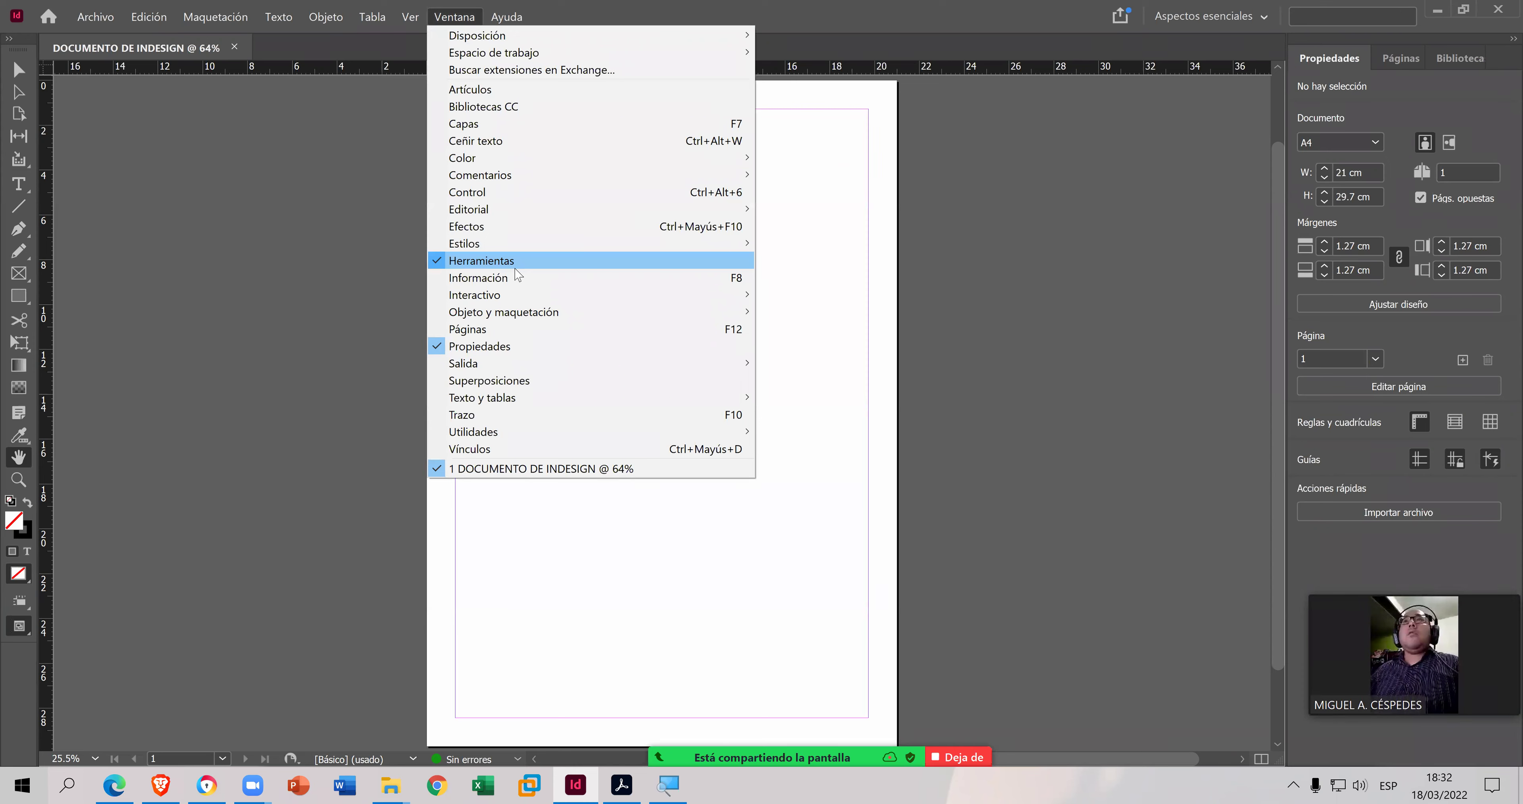
{"action": "left_click", "coordinate": [507, 263]}
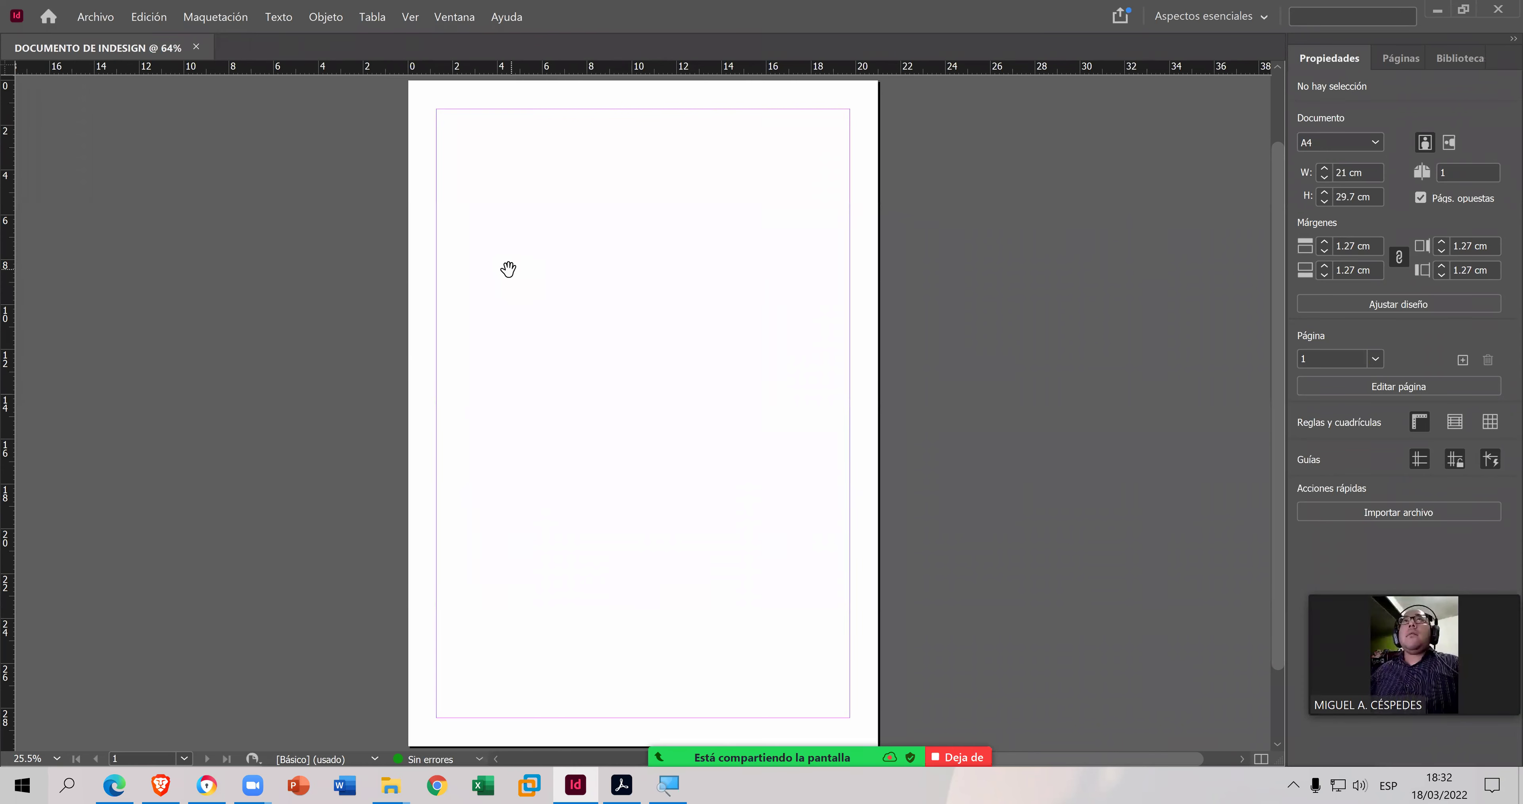
{"action": "left_click", "coordinate": [456, 20]}
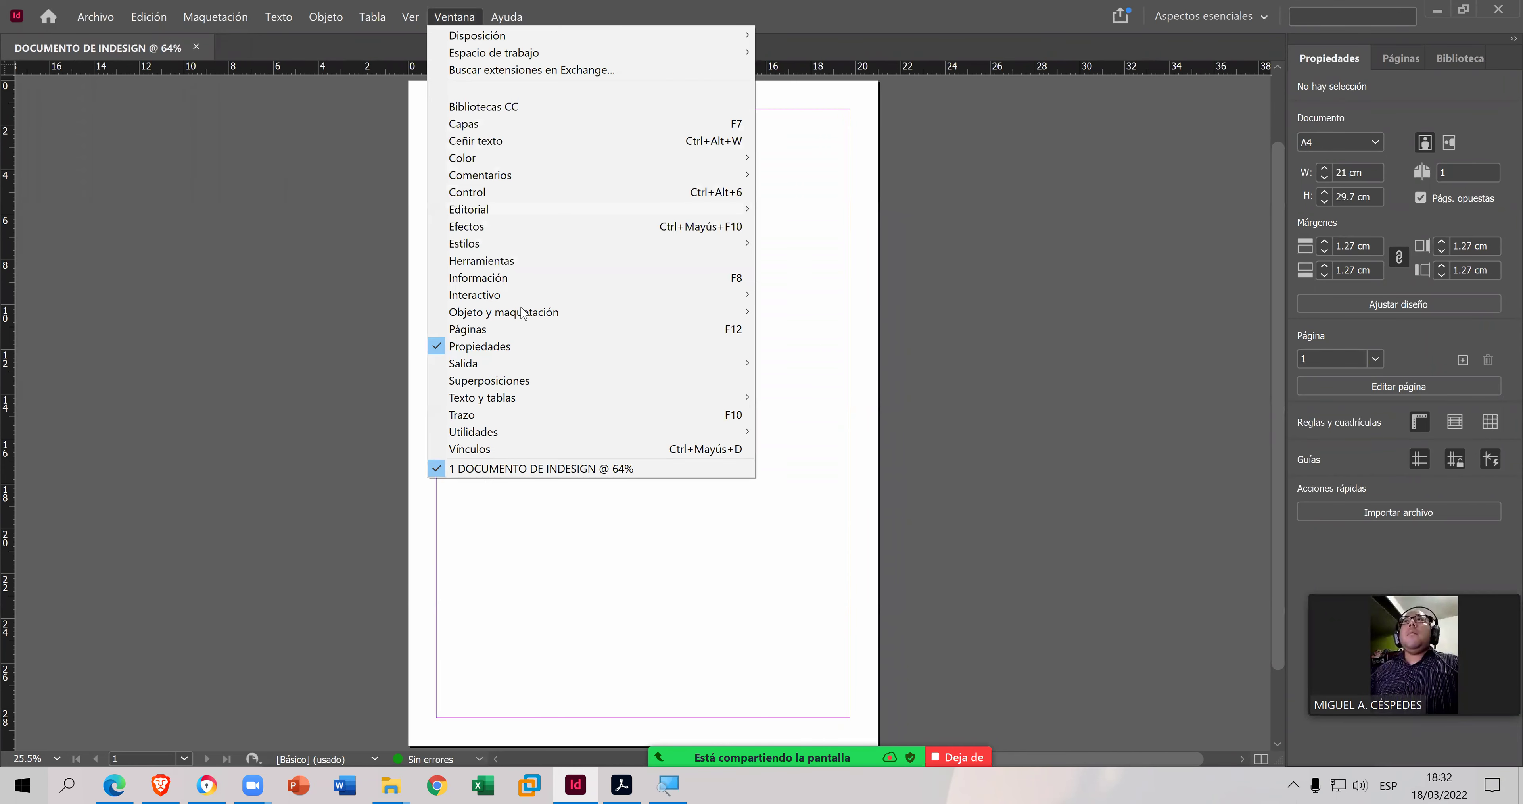
{"action": "left_click", "coordinate": [523, 349]}
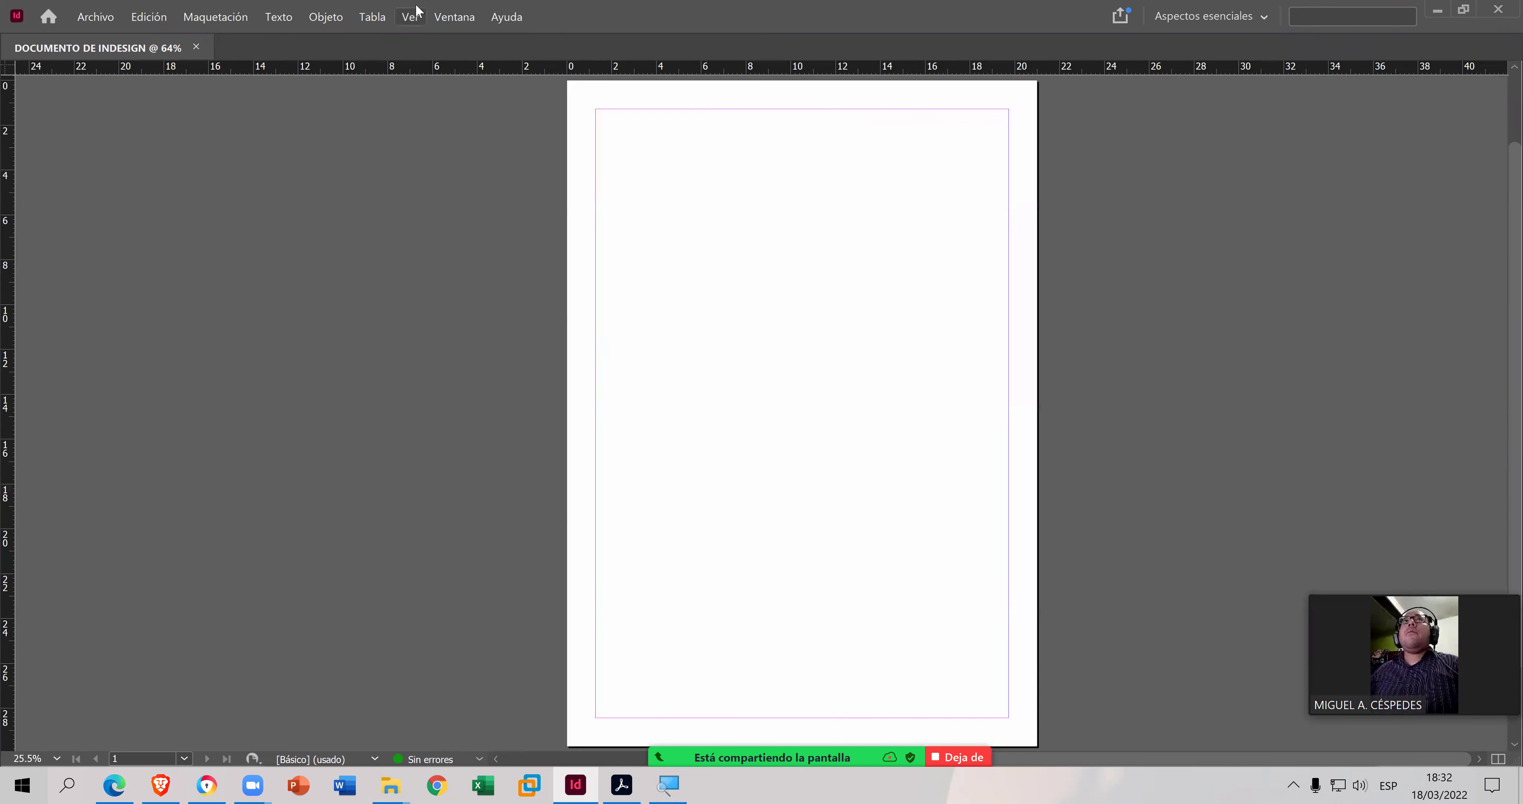
- Hide the rulers around the document
{"action": "left_click", "coordinate": [410, 17]}
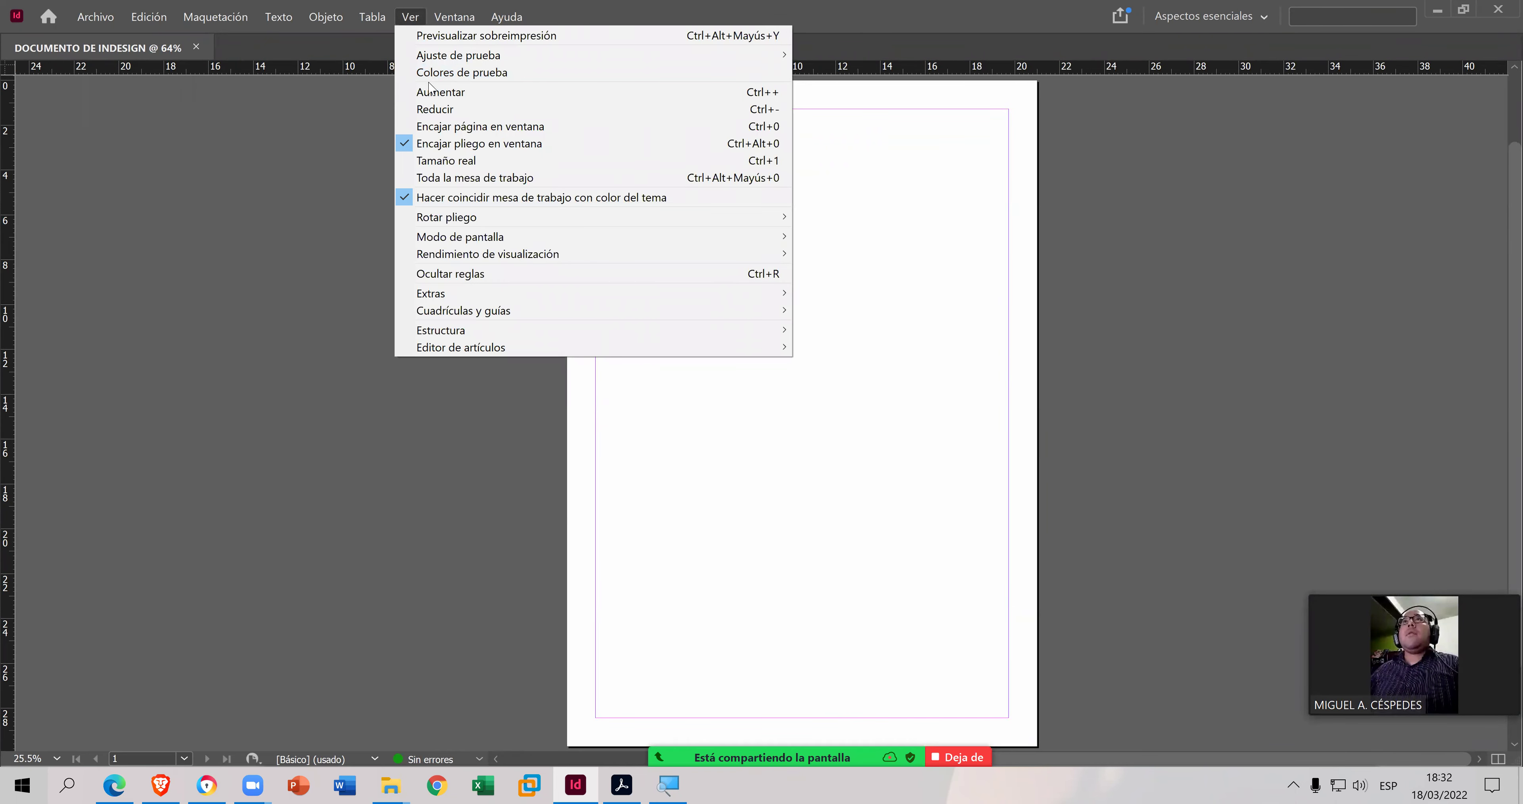
{"action": "left_click", "coordinate": [466, 9]}
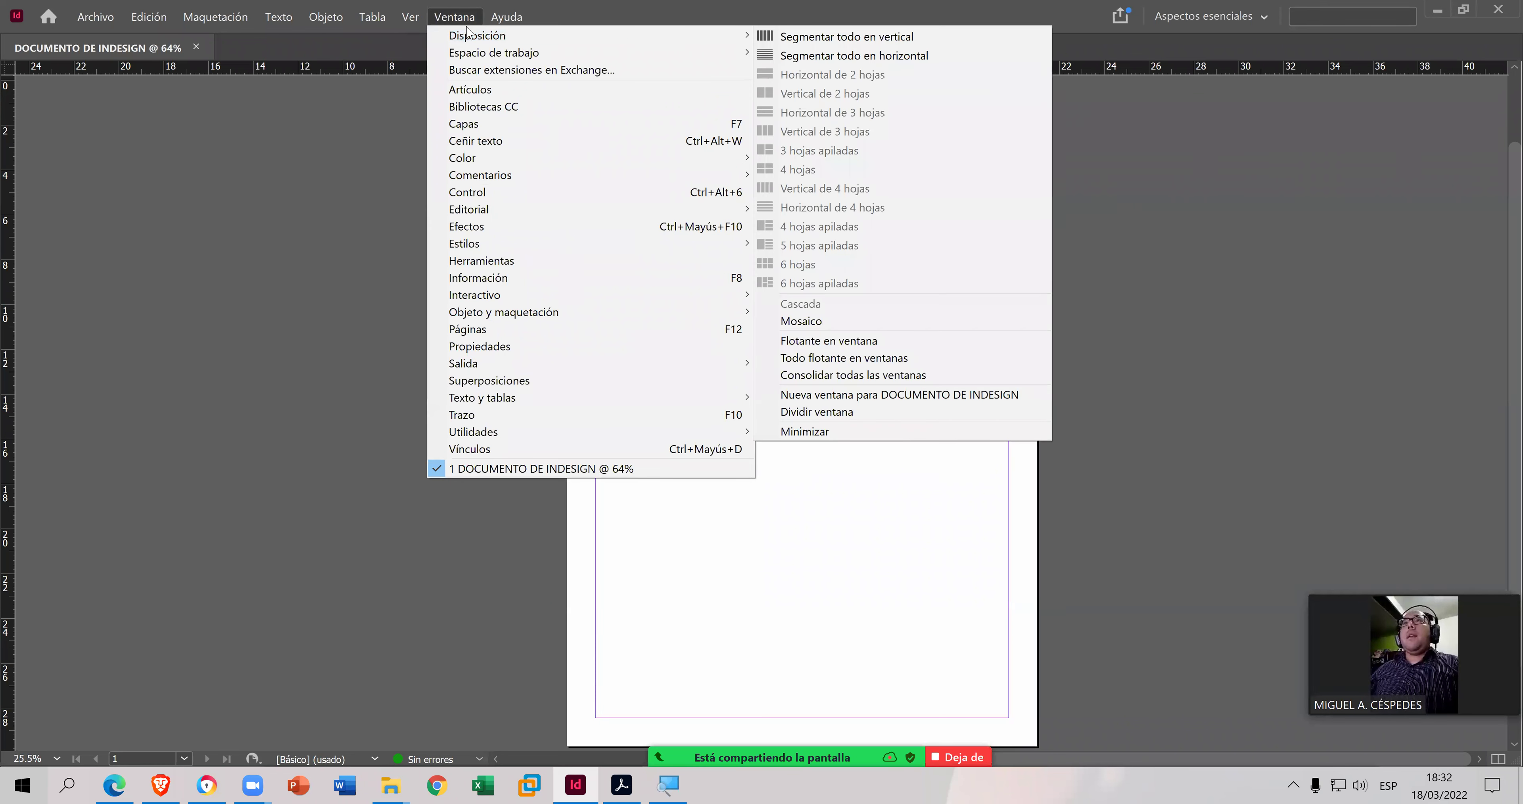
{"action": "mouse_move", "coordinate": [421, 26]}
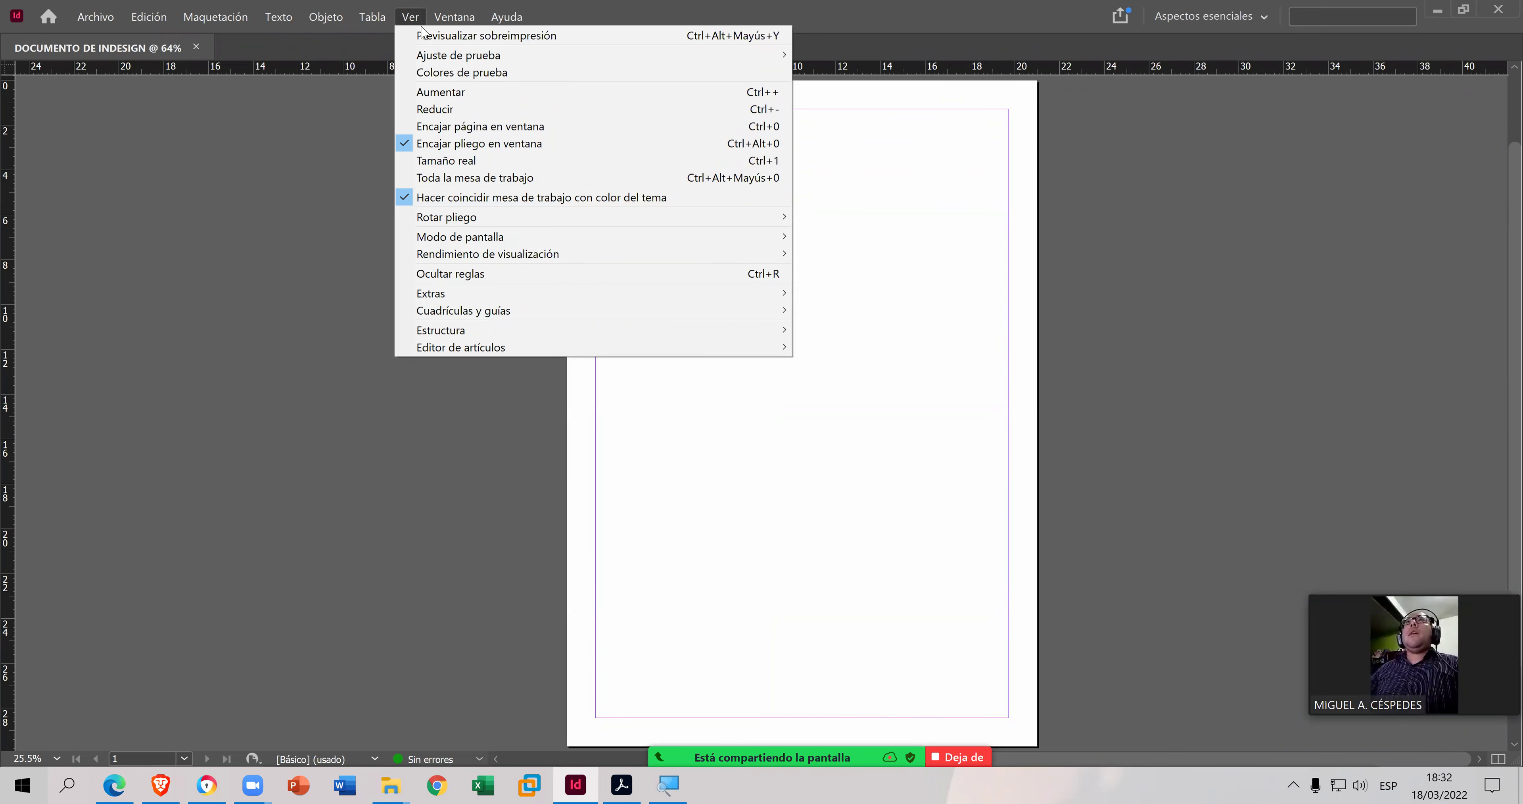
{"action": "mouse_move", "coordinate": [121, 20]}
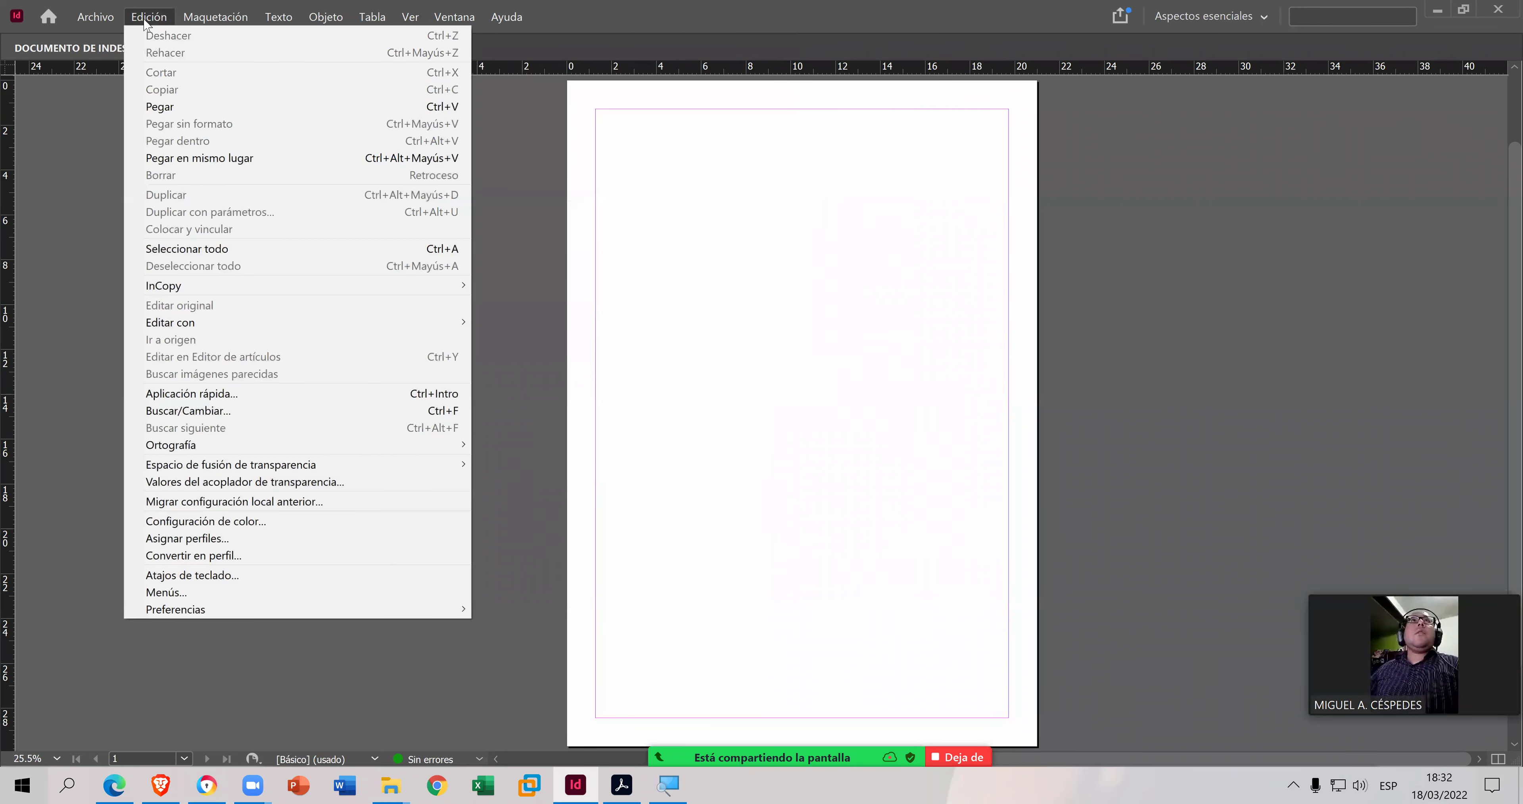
{"action": "right_click", "coordinate": [617, 70]}
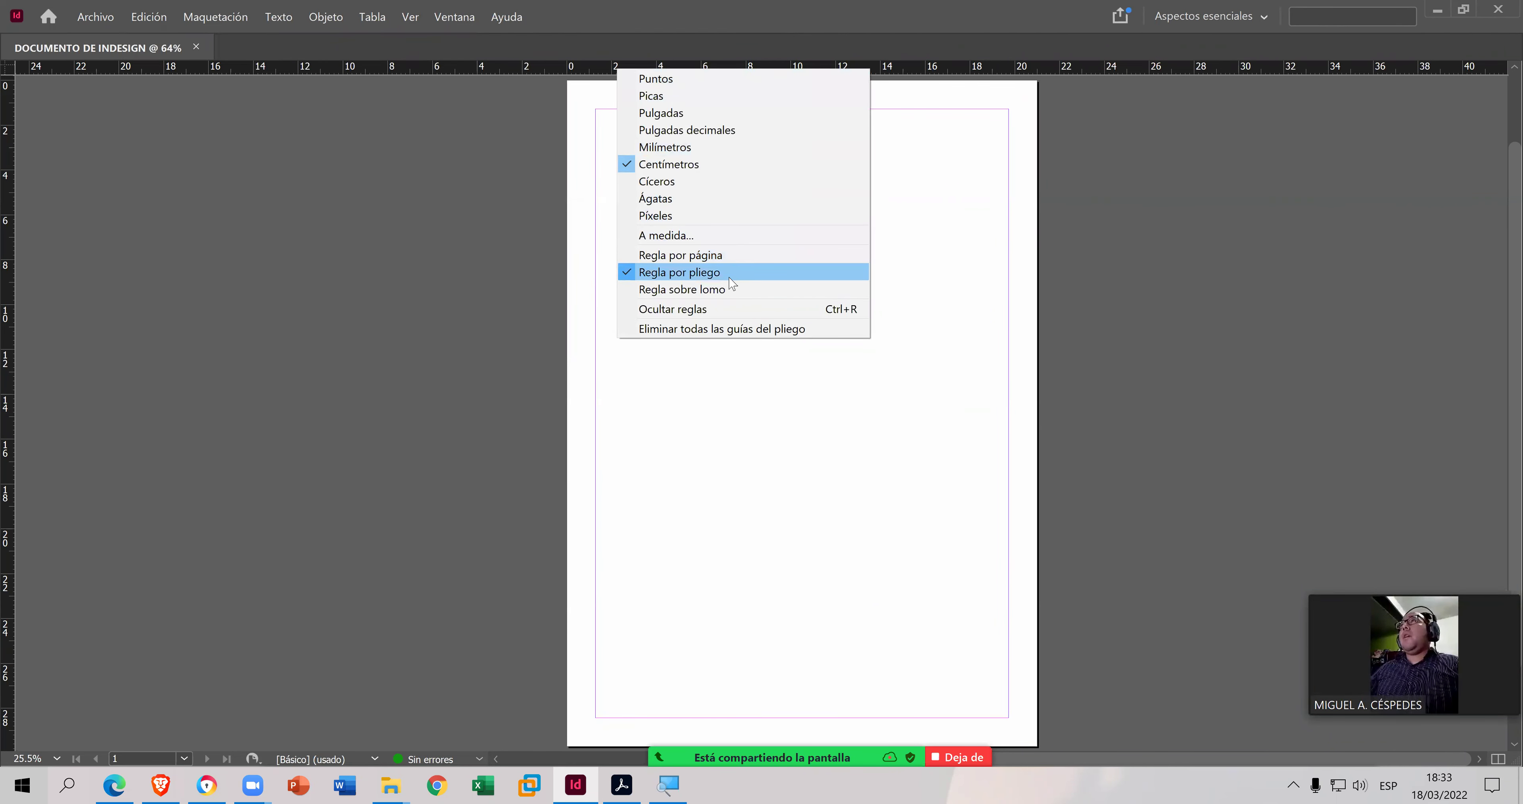
{"action": "left_click", "coordinate": [707, 311]}
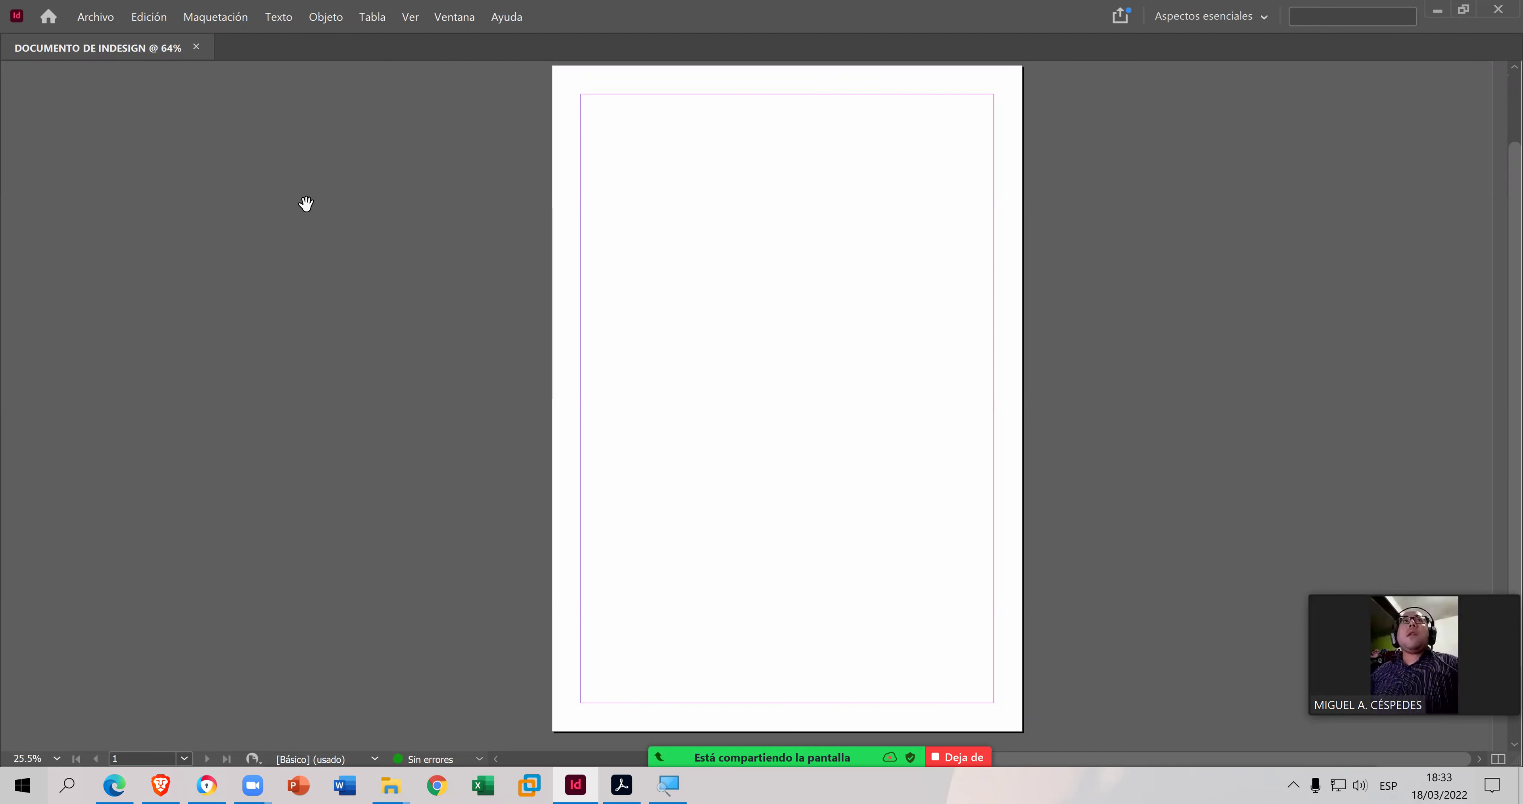
- Restore the Aspectos esenciales workspace to its default panel layout
{"action": "left_click_drag", "start_coordinate": [680, 211], "coordinate": [555, 400]}
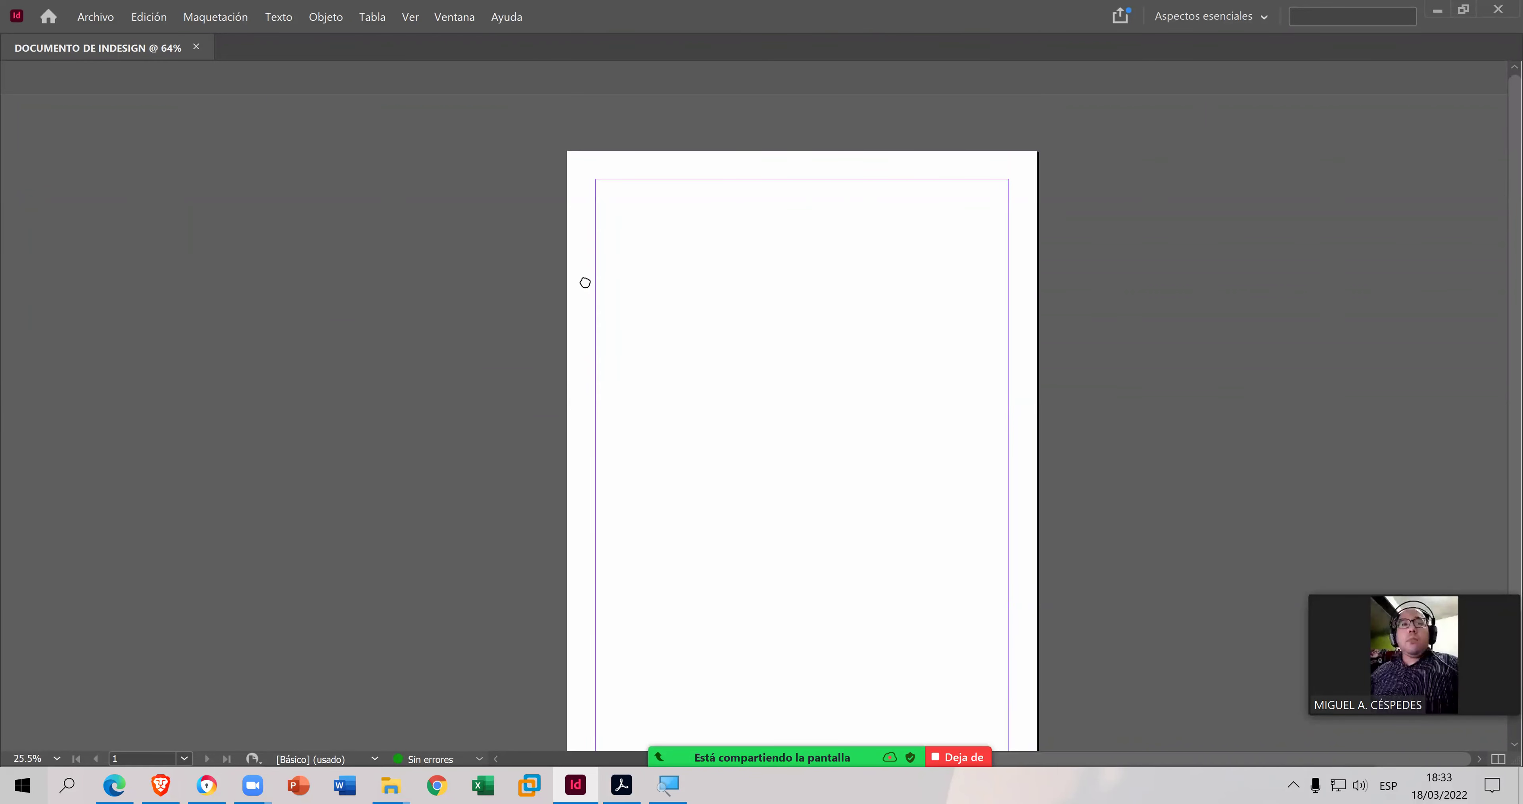
{"action": "scroll", "coordinate": [588, 269], "scroll_direction": "down", "scroll_amount": 2}
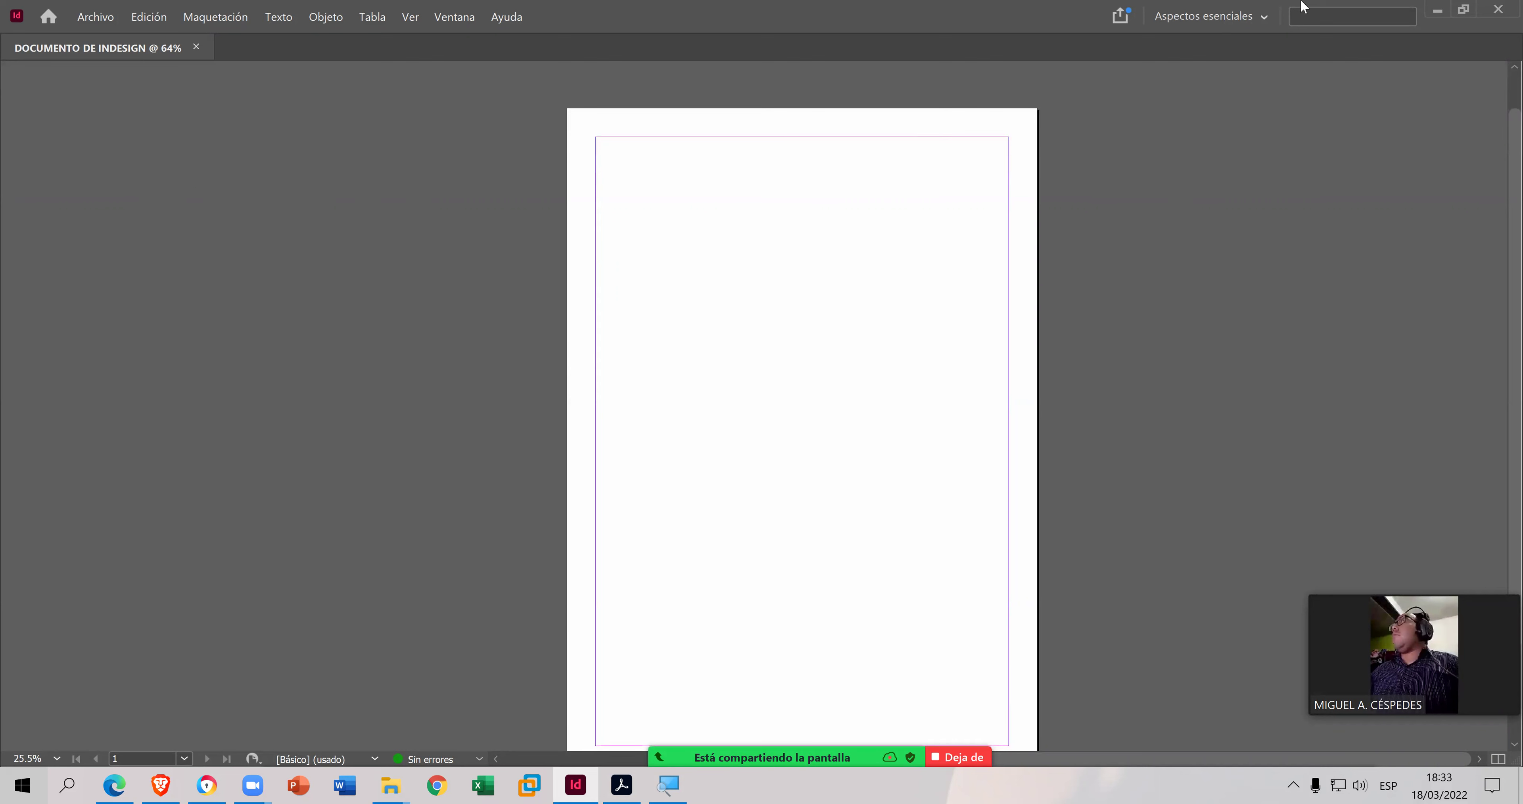
{"action": "left_click", "coordinate": [1271, 23]}
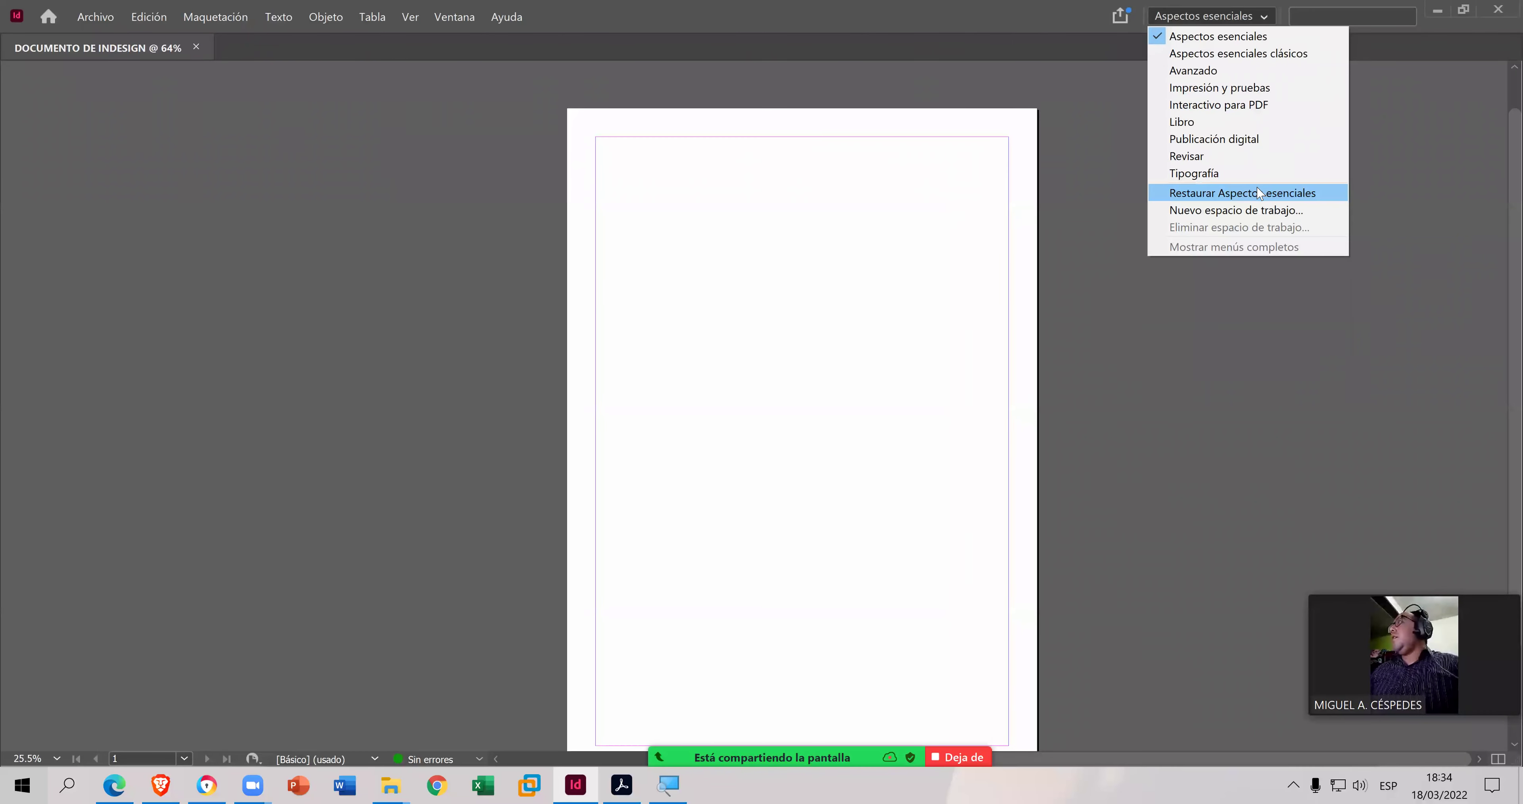
{"action": "left_click", "coordinate": [1259, 192]}
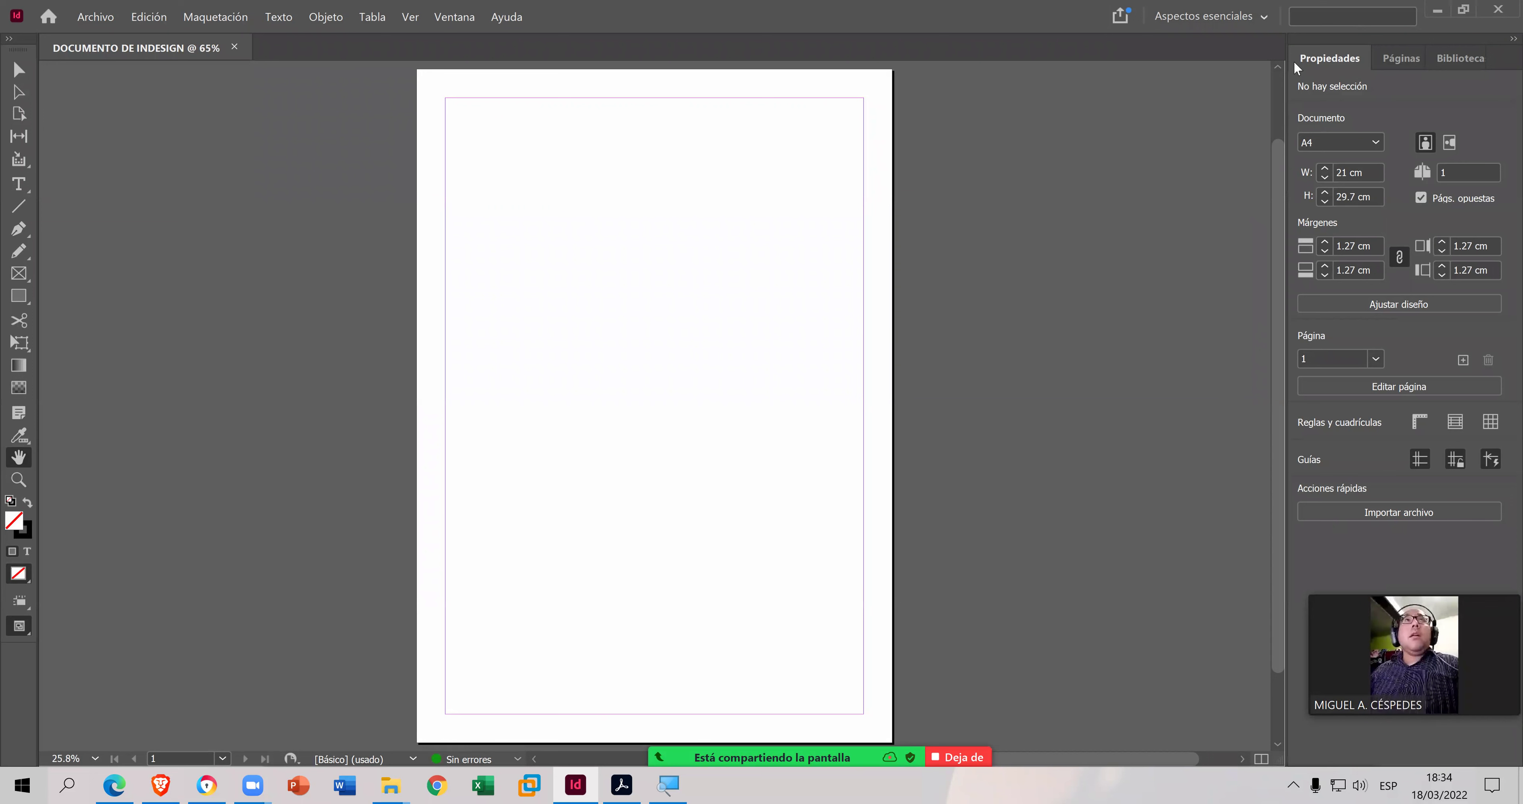
- Switch the workspace to Aspectos esenciales clásicos and compare it with the interface page in GUÍA DE INDESIGN.pdf
{"action": "left_click", "coordinate": [1264, 16]}
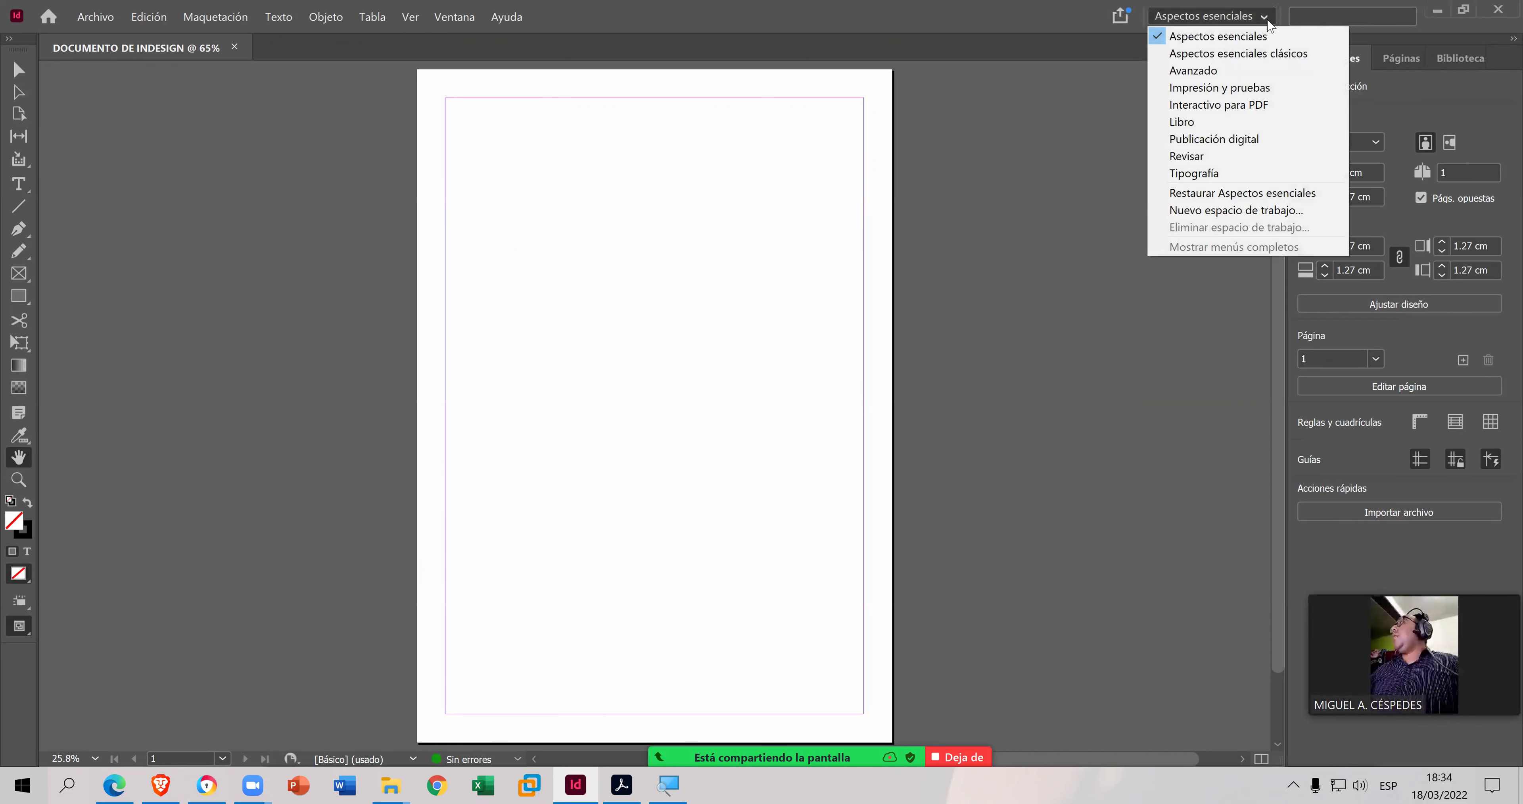
{"action": "left_click", "coordinate": [1263, 54]}
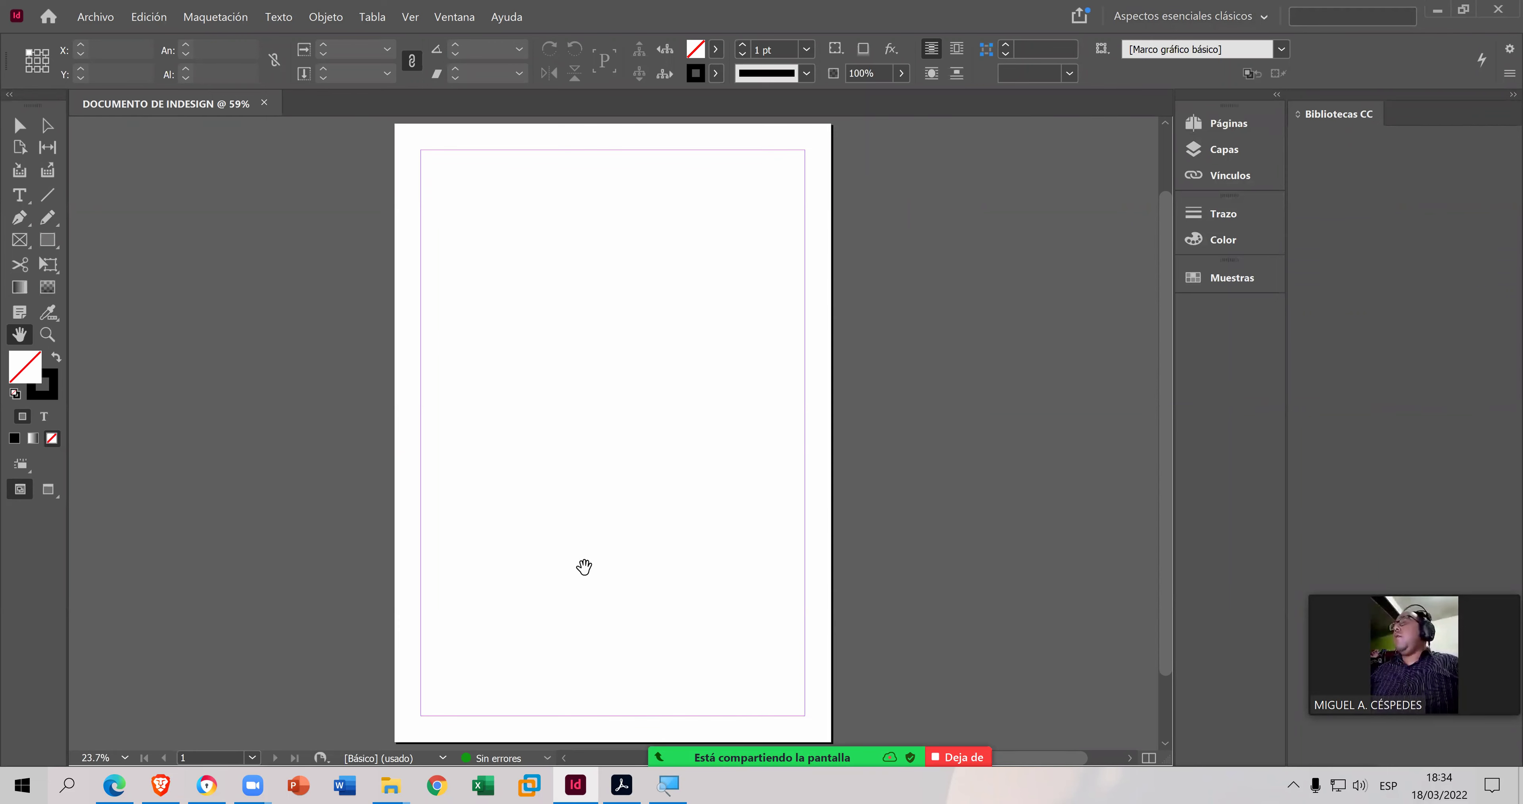
{"action": "left_click", "coordinate": [621, 785]}
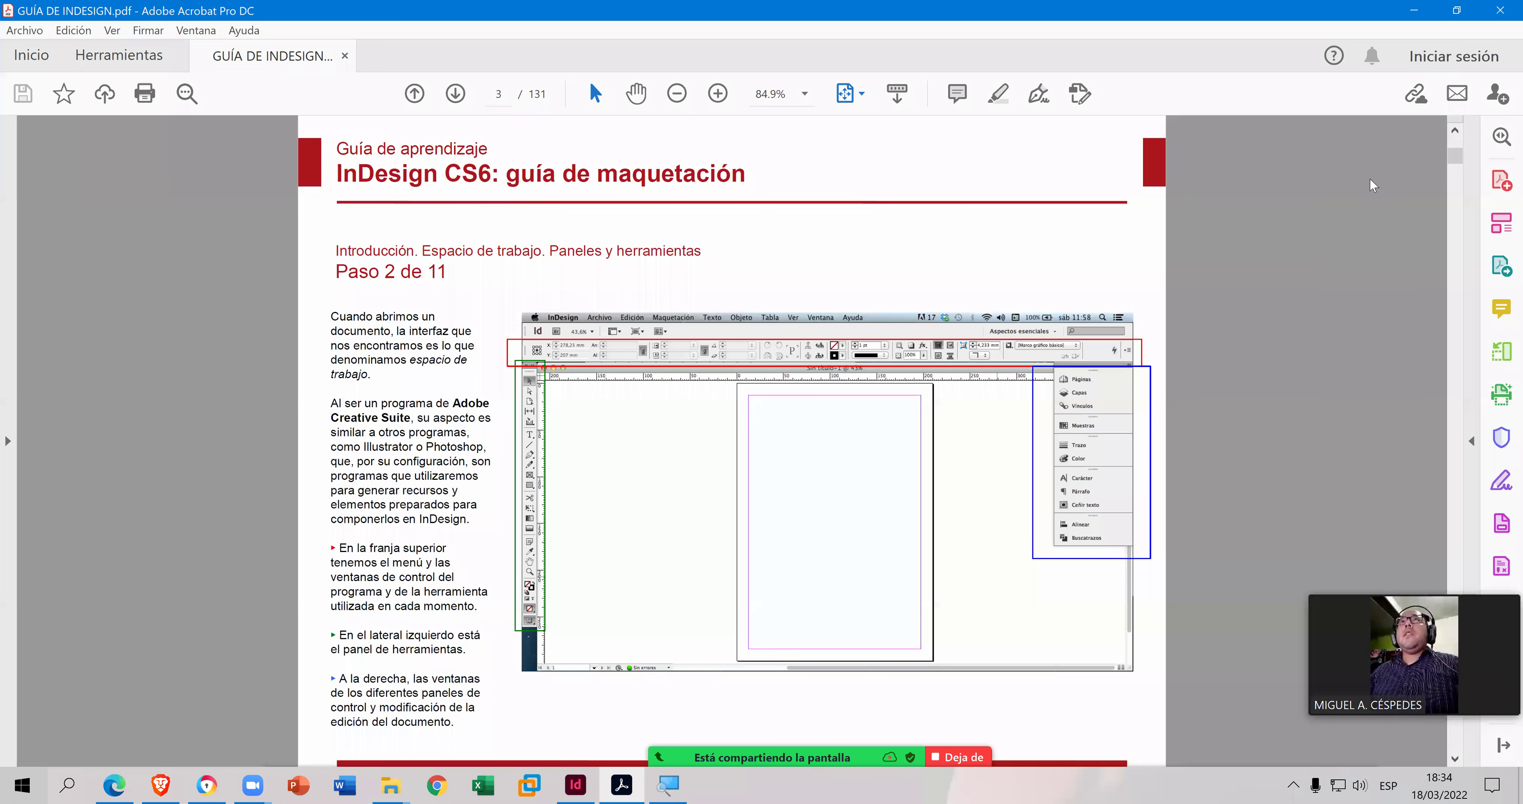
{"action": "left_click", "coordinate": [1421, 14]}
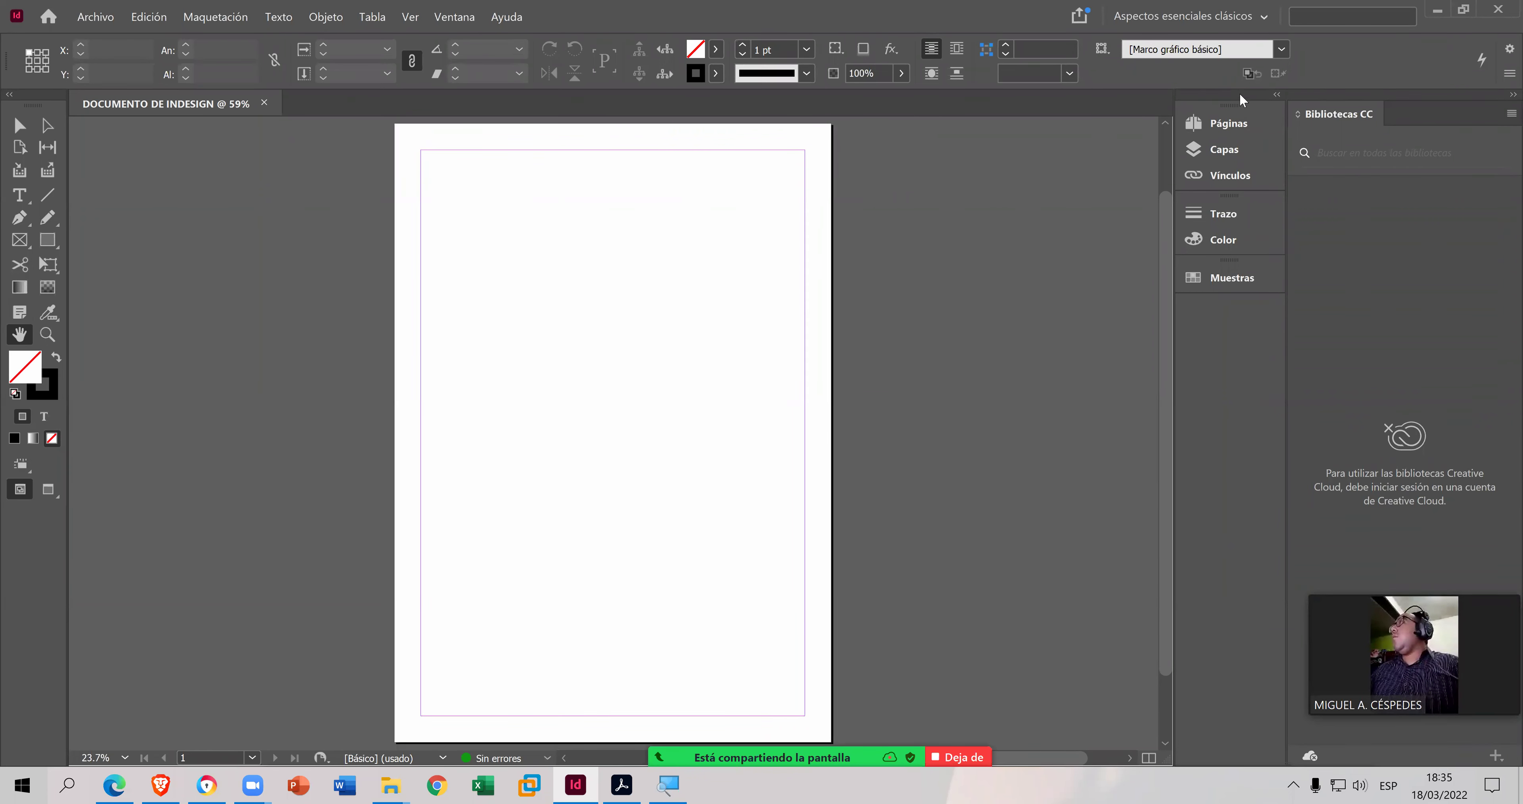
- Undock the panel columns over the document, separate them, and join the Páginas icon group to the floating Bibliotecas CC column
{"action": "left_click_drag", "start_coordinate": [1238, 93], "coordinate": [402, 205]}
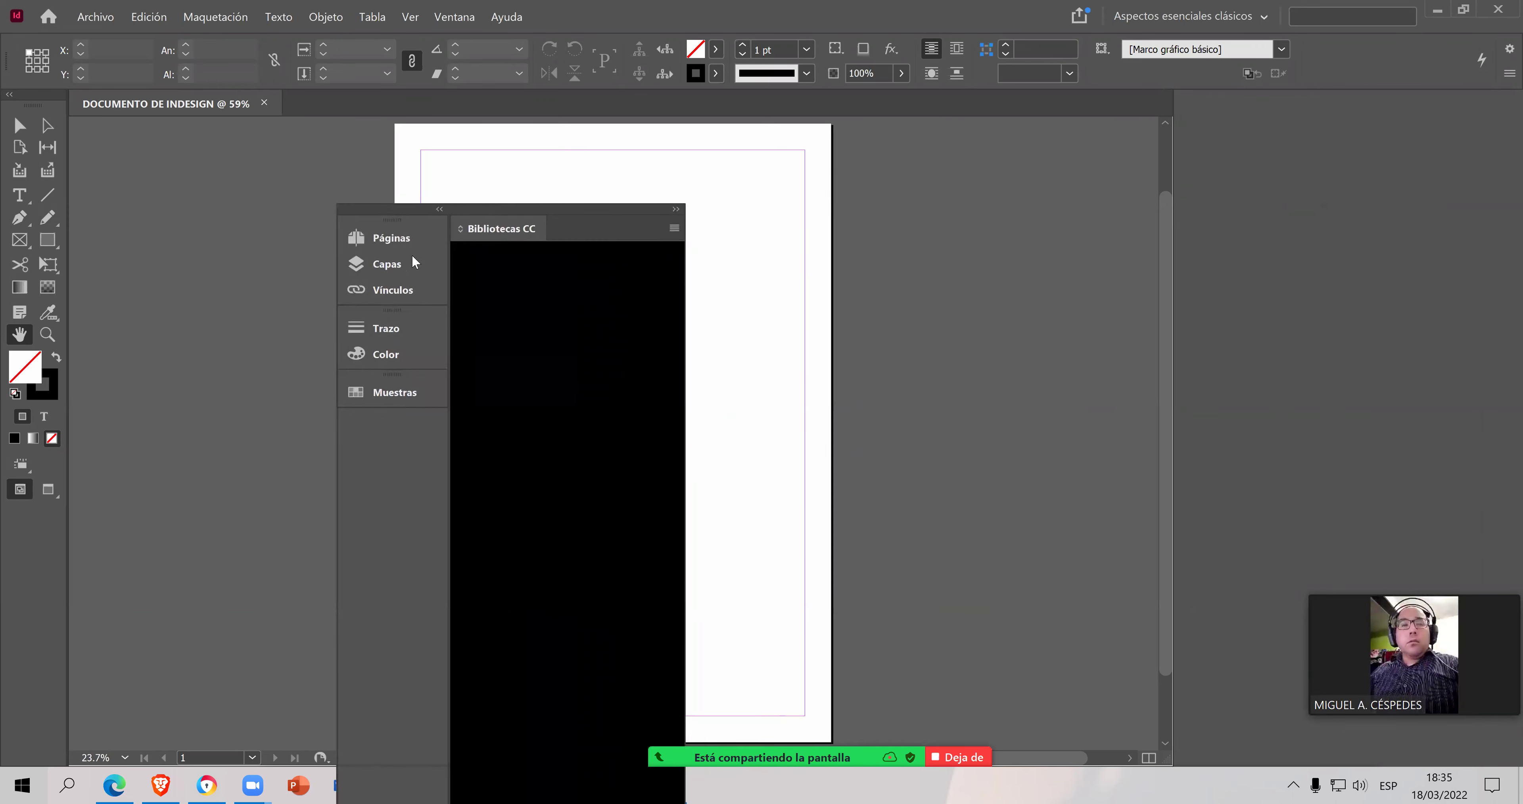
{"action": "left_click_drag", "start_coordinate": [531, 211], "coordinate": [797, 172]}
{"action": "left_click_drag", "start_coordinate": [587, 172], "coordinate": [874, 272]}
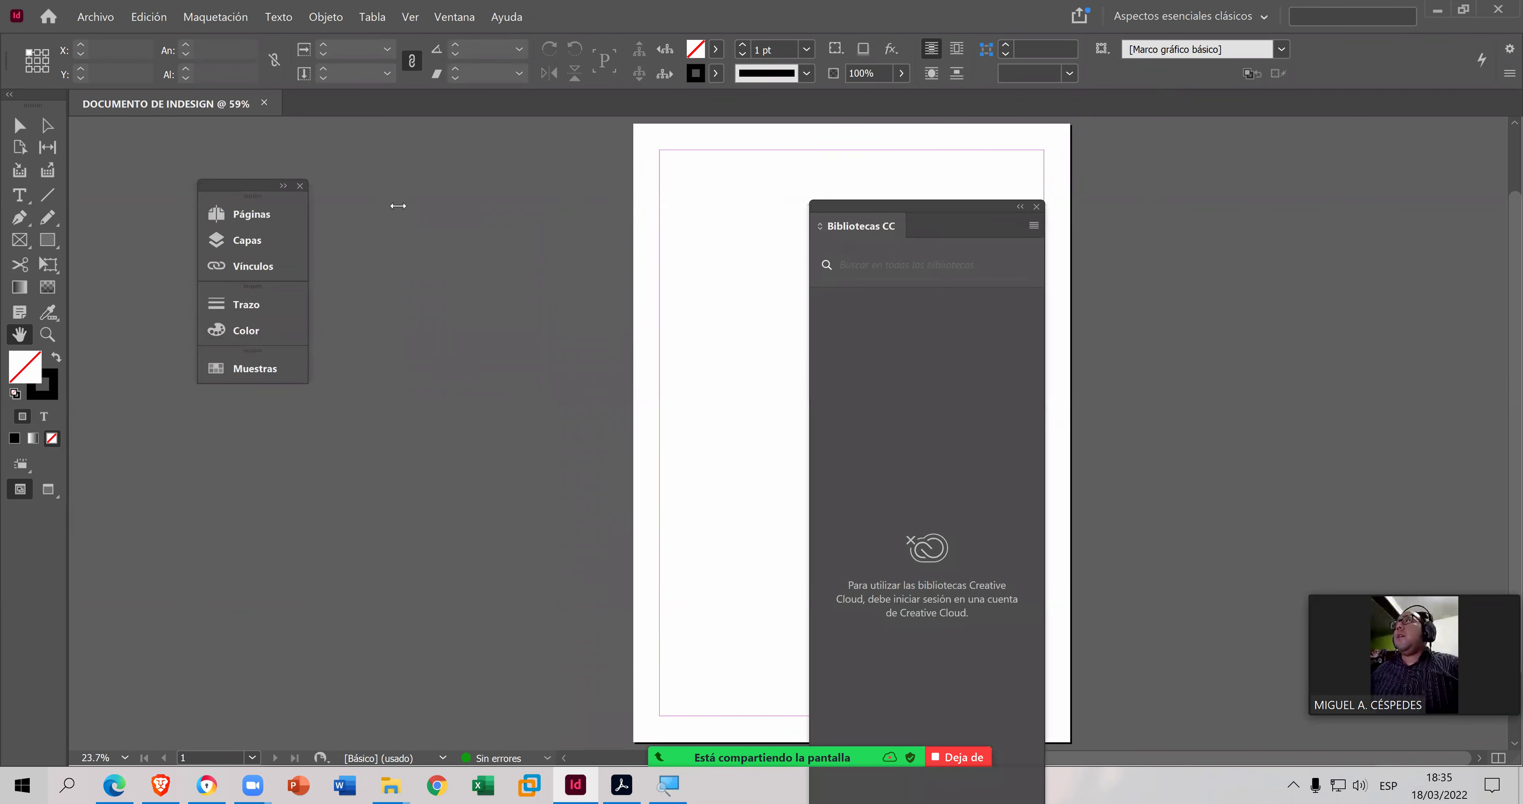
{"action": "left_click_drag", "start_coordinate": [243, 195], "coordinate": [835, 210]}
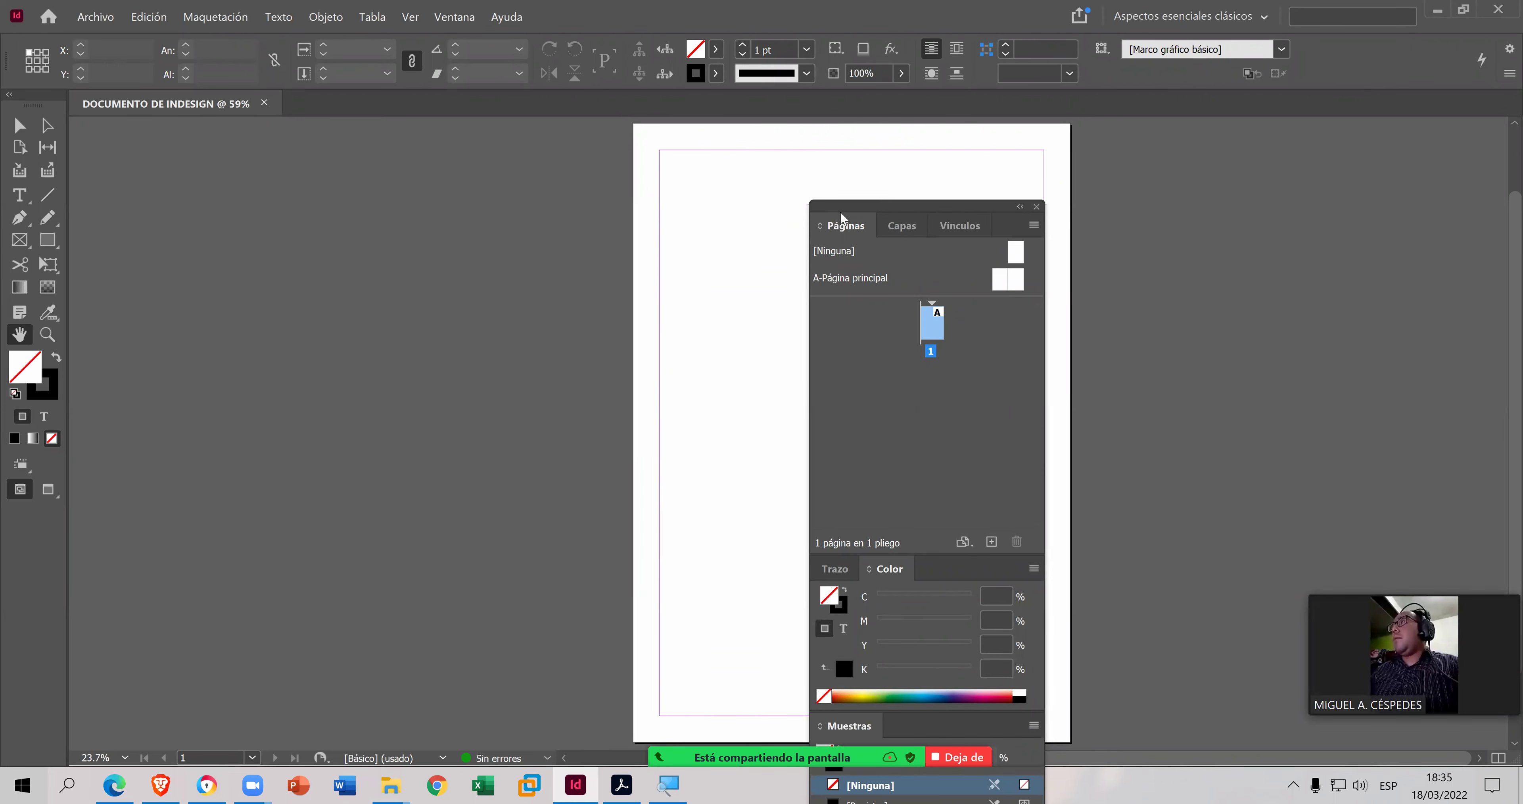
- Split the Páginas, Vínculos, Capas and Muestras panels off the joined column as individual floating panels
{"action": "left_click_drag", "start_coordinate": [844, 228], "coordinate": [443, 265]}
{"action": "left_click_drag", "start_coordinate": [890, 230], "coordinate": [1173, 290]}
{"action": "left_click_drag", "start_coordinate": [846, 240], "coordinate": [645, 272]}
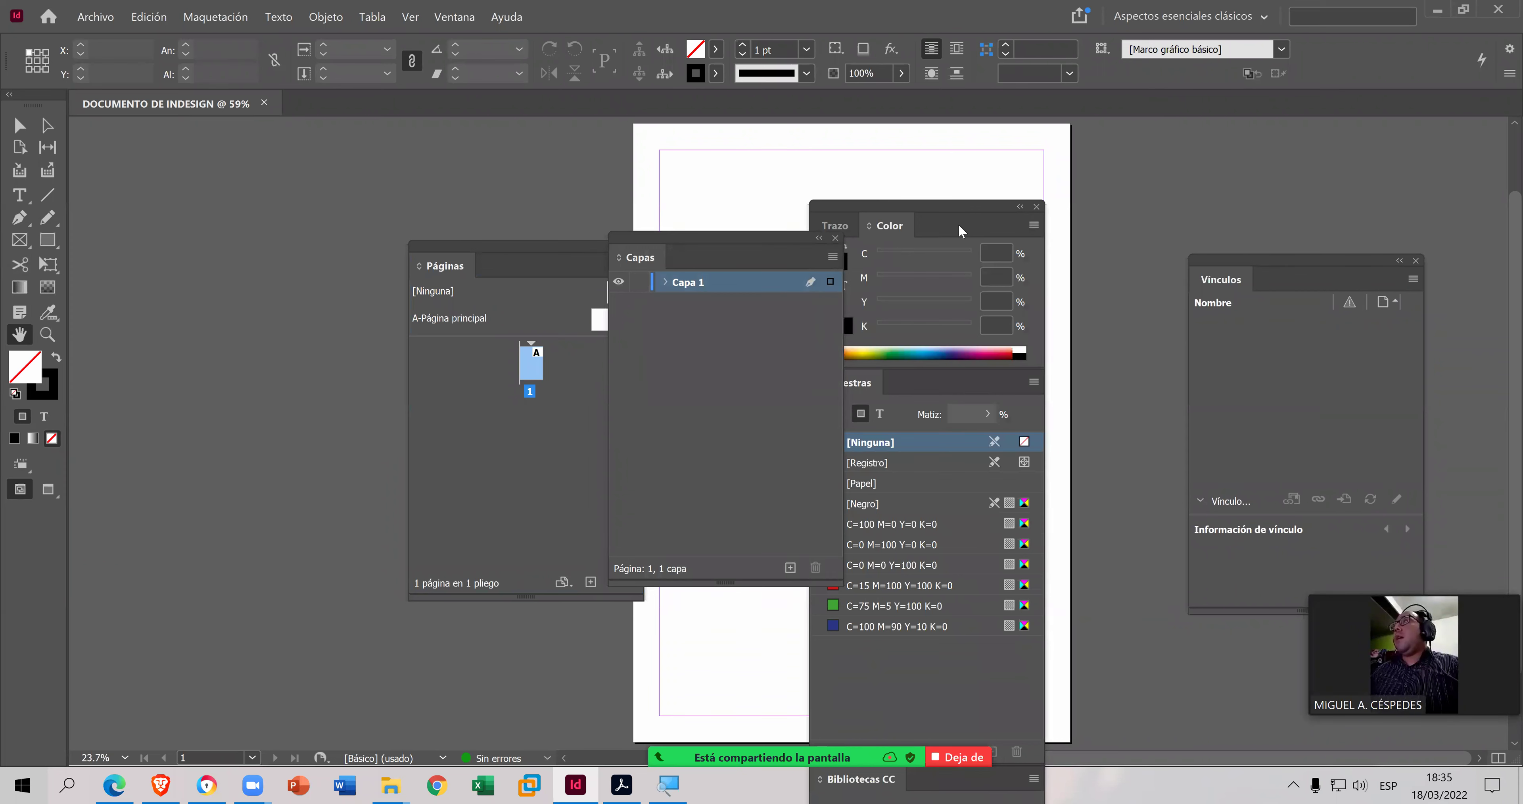
{"action": "left_click_drag", "start_coordinate": [957, 205], "coordinate": [1085, 165]}
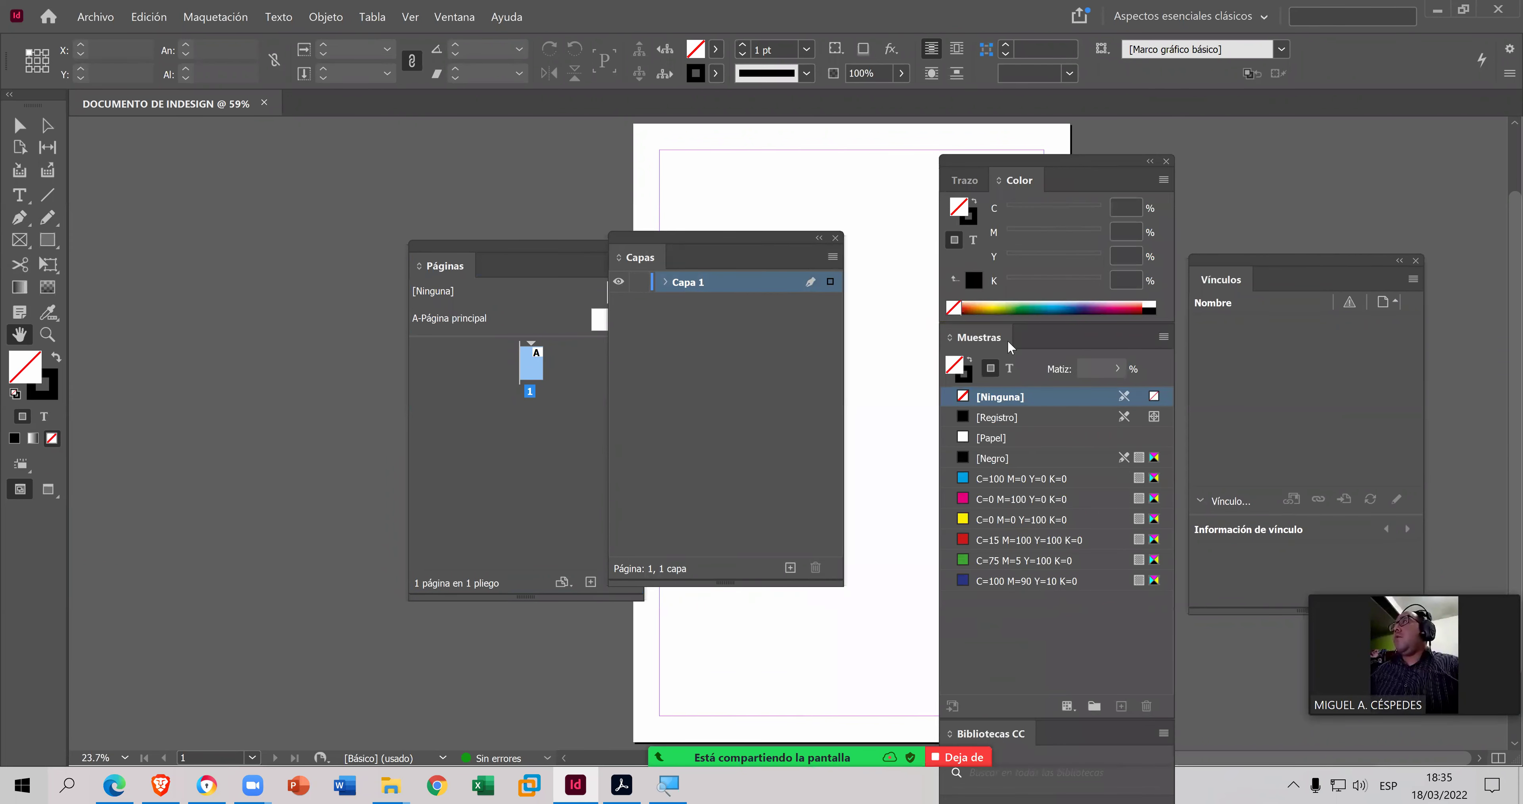
{"action": "left_click_drag", "start_coordinate": [1000, 347], "coordinate": [723, 361]}
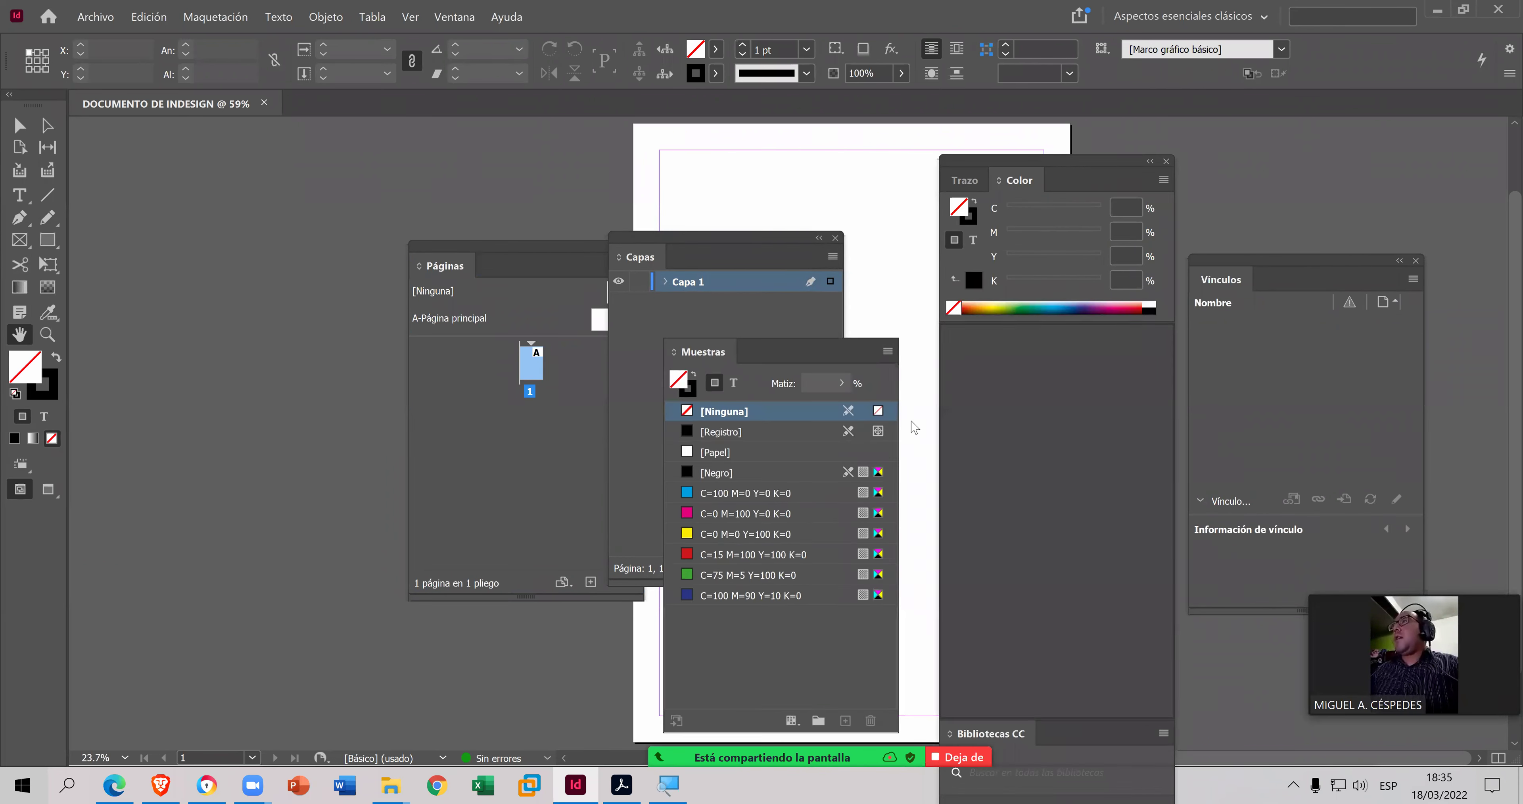
- Split the Trazo and Bibliotecas CC panels off the Color column as individual floating panels
{"action": "left_click_drag", "start_coordinate": [965, 179], "coordinate": [525, 187]}
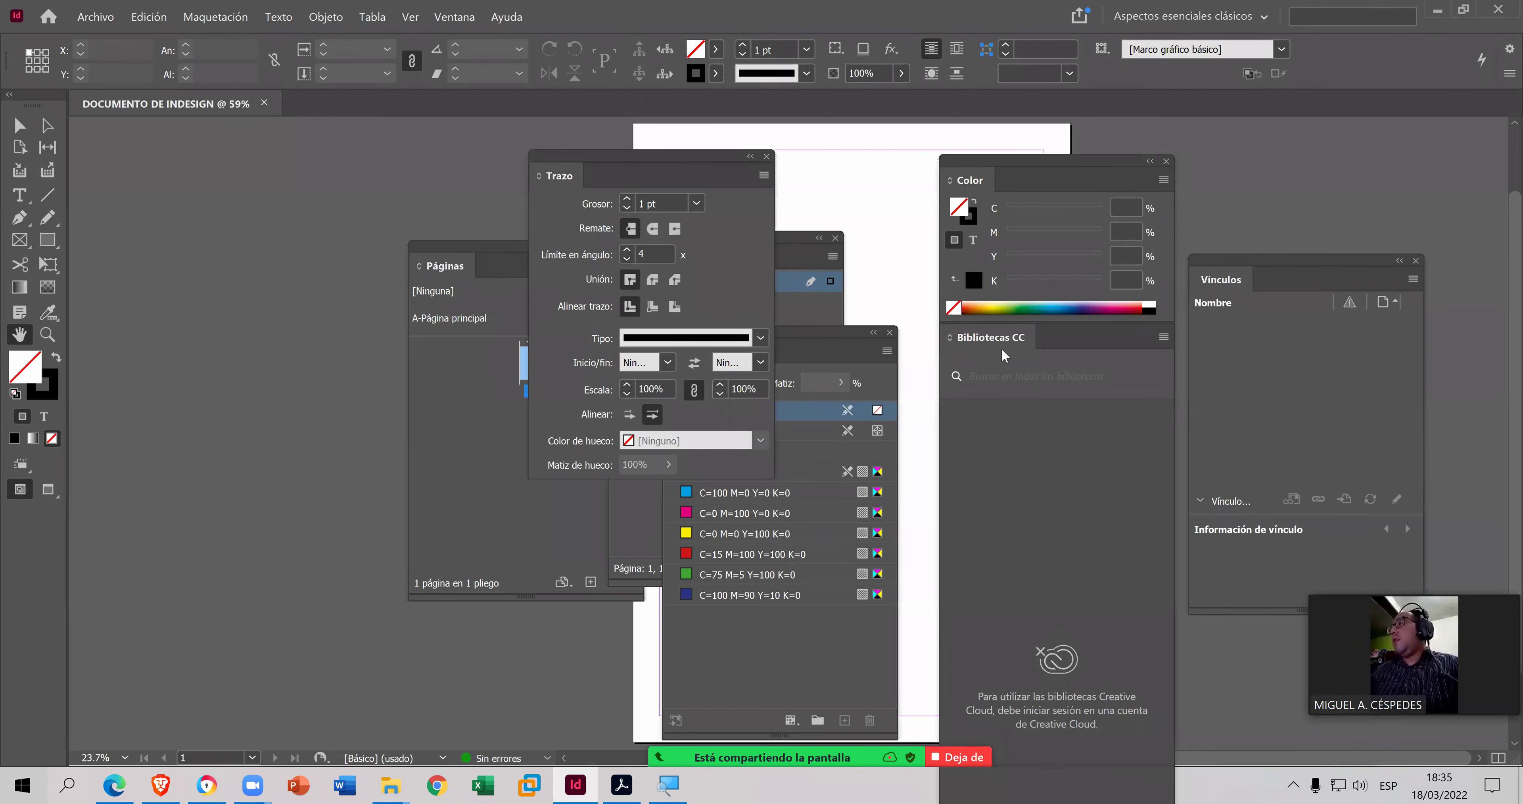
{"action": "left_click_drag", "start_coordinate": [986, 353], "coordinate": [203, 360]}
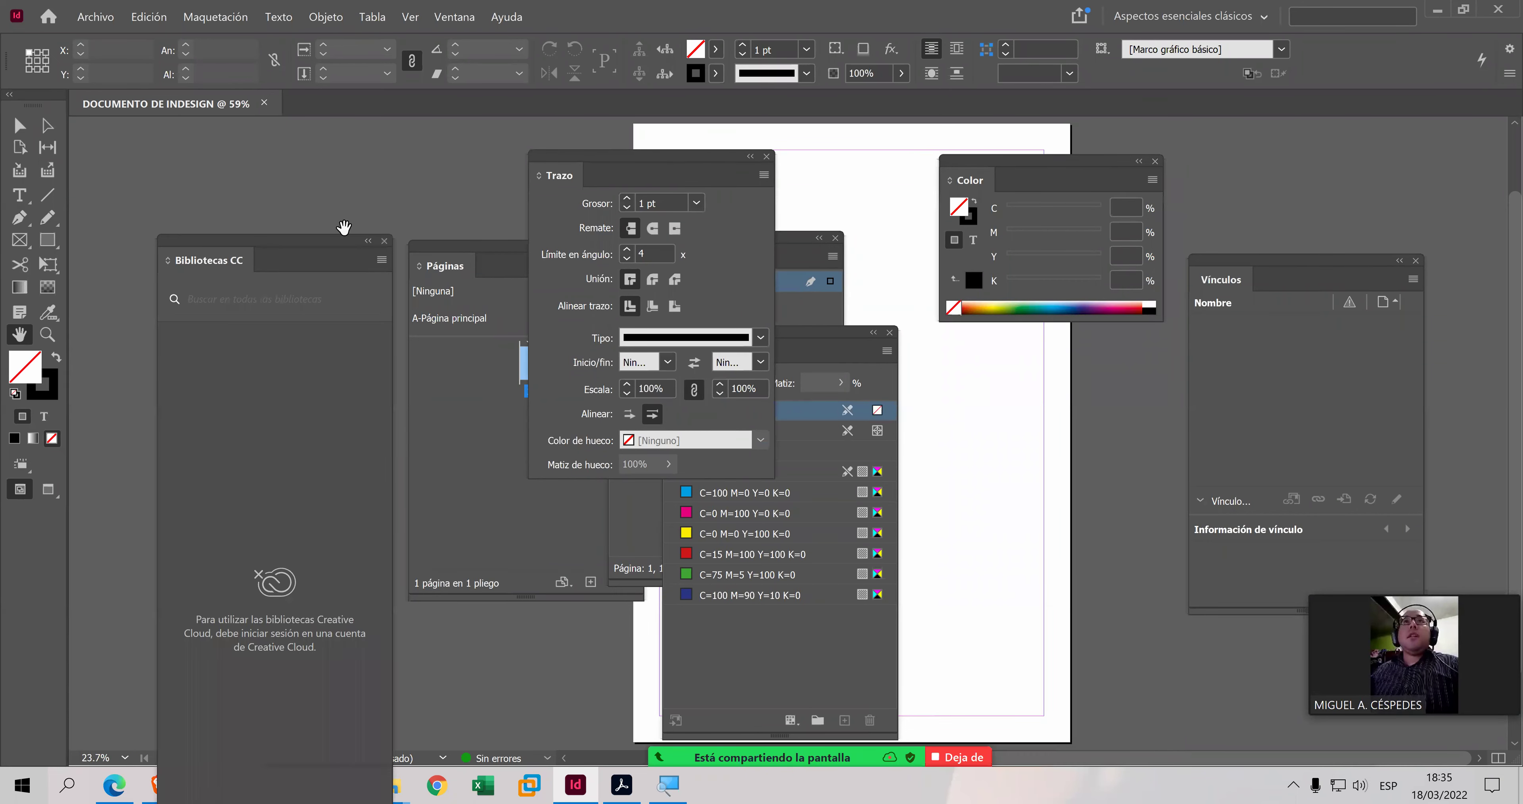
- Regroup Trazo, Color, Capas and Vínculos as tabs beside Bibliotecas CC, with Muestras attached below them in the same floating column
{"action": "left_click_drag", "start_coordinate": [690, 158], "coordinate": [484, 175]}
{"action": "left_click_drag", "start_coordinate": [988, 172], "coordinate": [515, 299]}
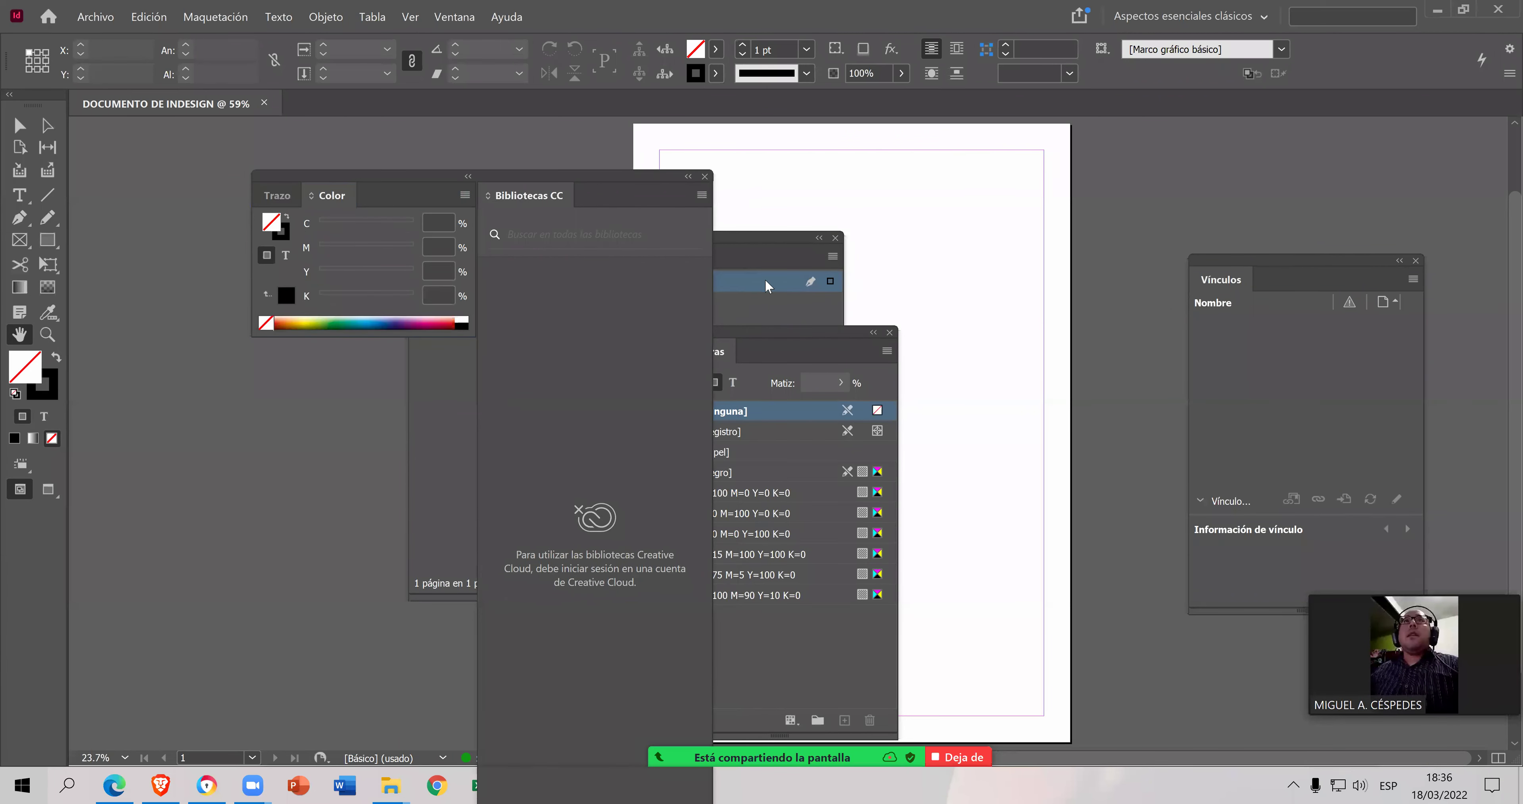
{"action": "left_click_drag", "start_coordinate": [769, 337], "coordinate": [351, 339]}
{"action": "left_click", "coordinate": [819, 345]}
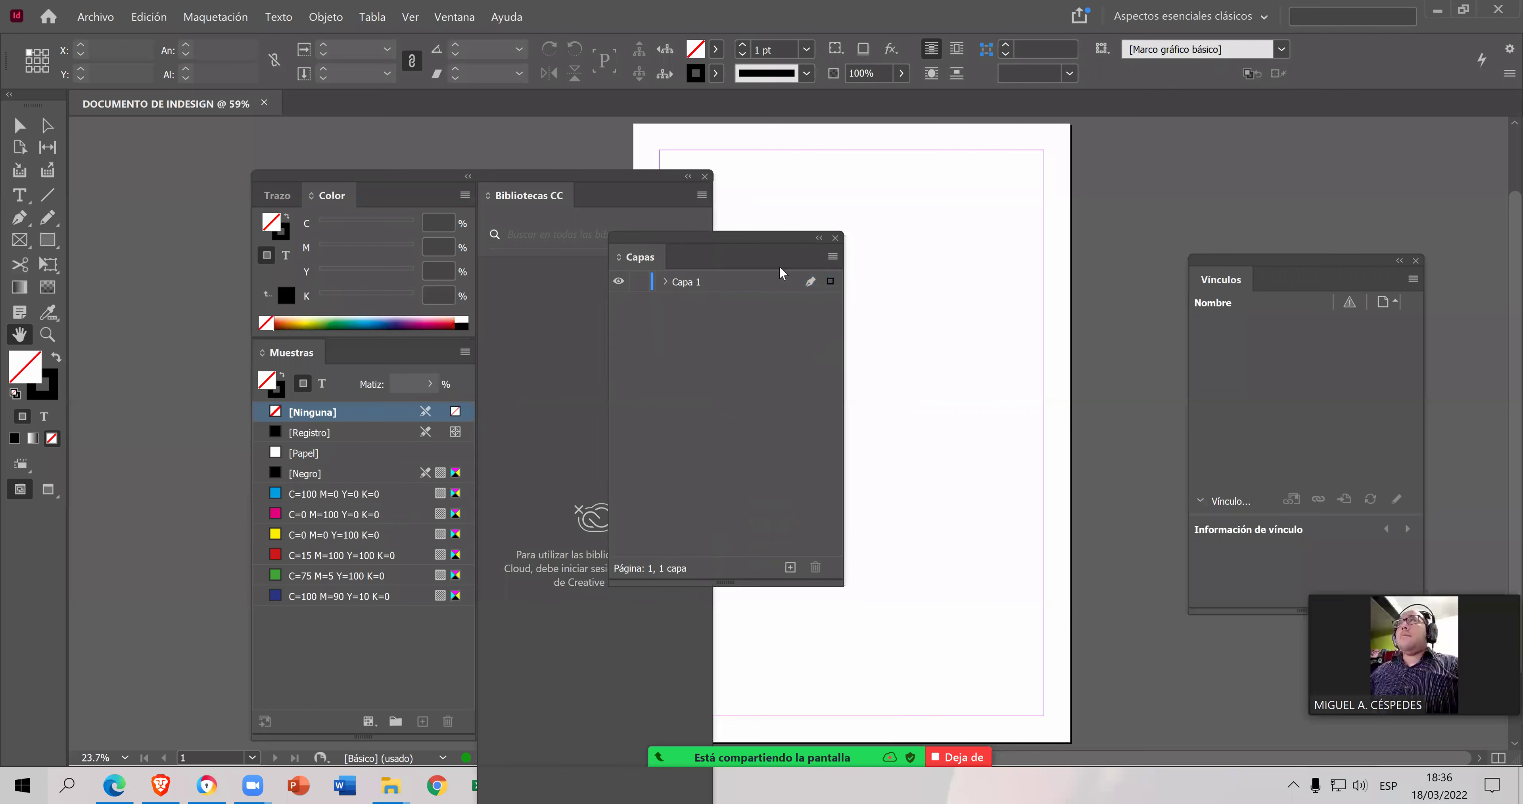
{"action": "left_click_drag", "start_coordinate": [744, 248], "coordinate": [435, 212]}
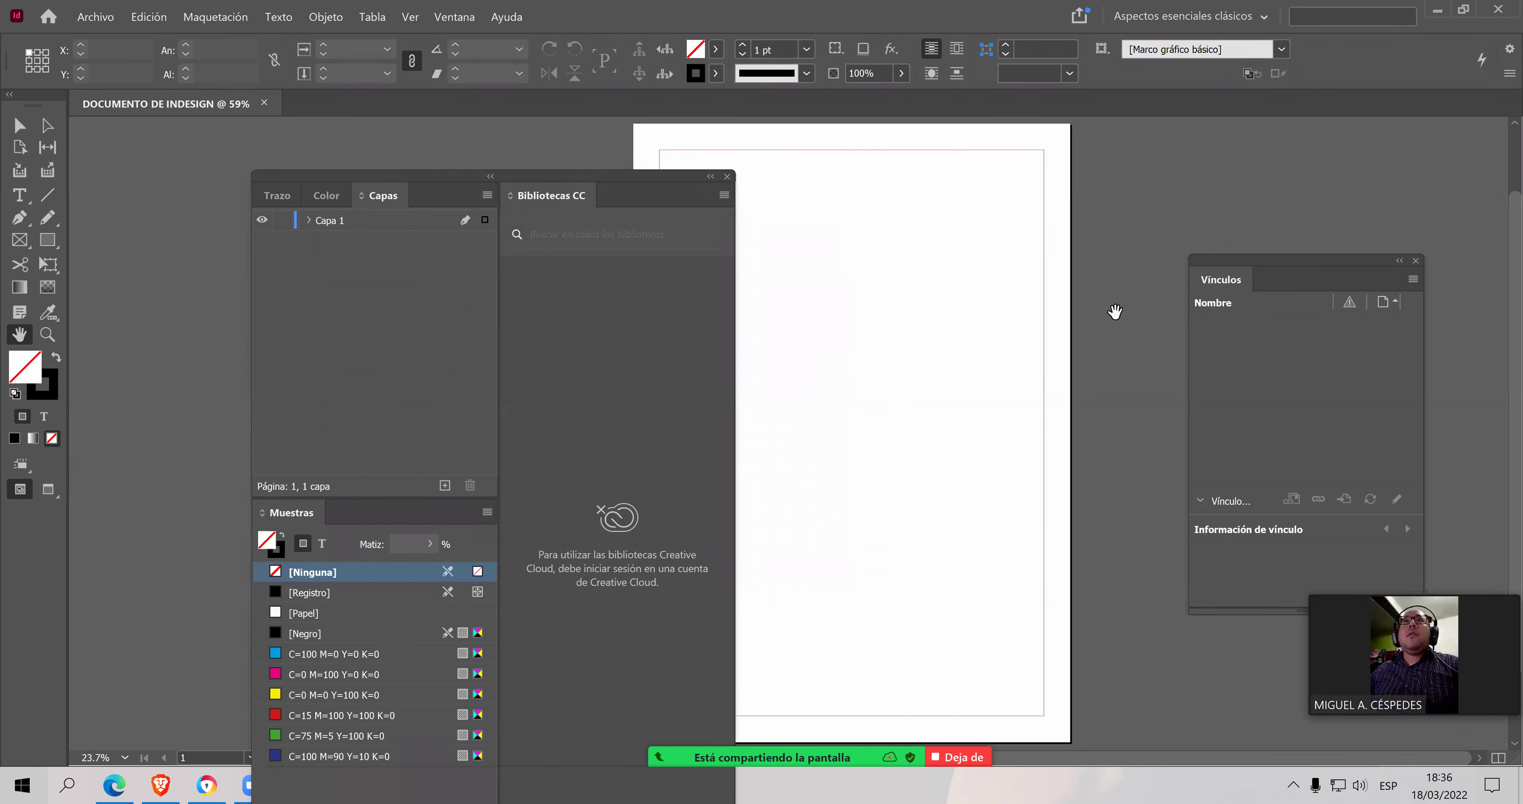
{"action": "left_click_drag", "start_coordinate": [1280, 262], "coordinate": [465, 201]}
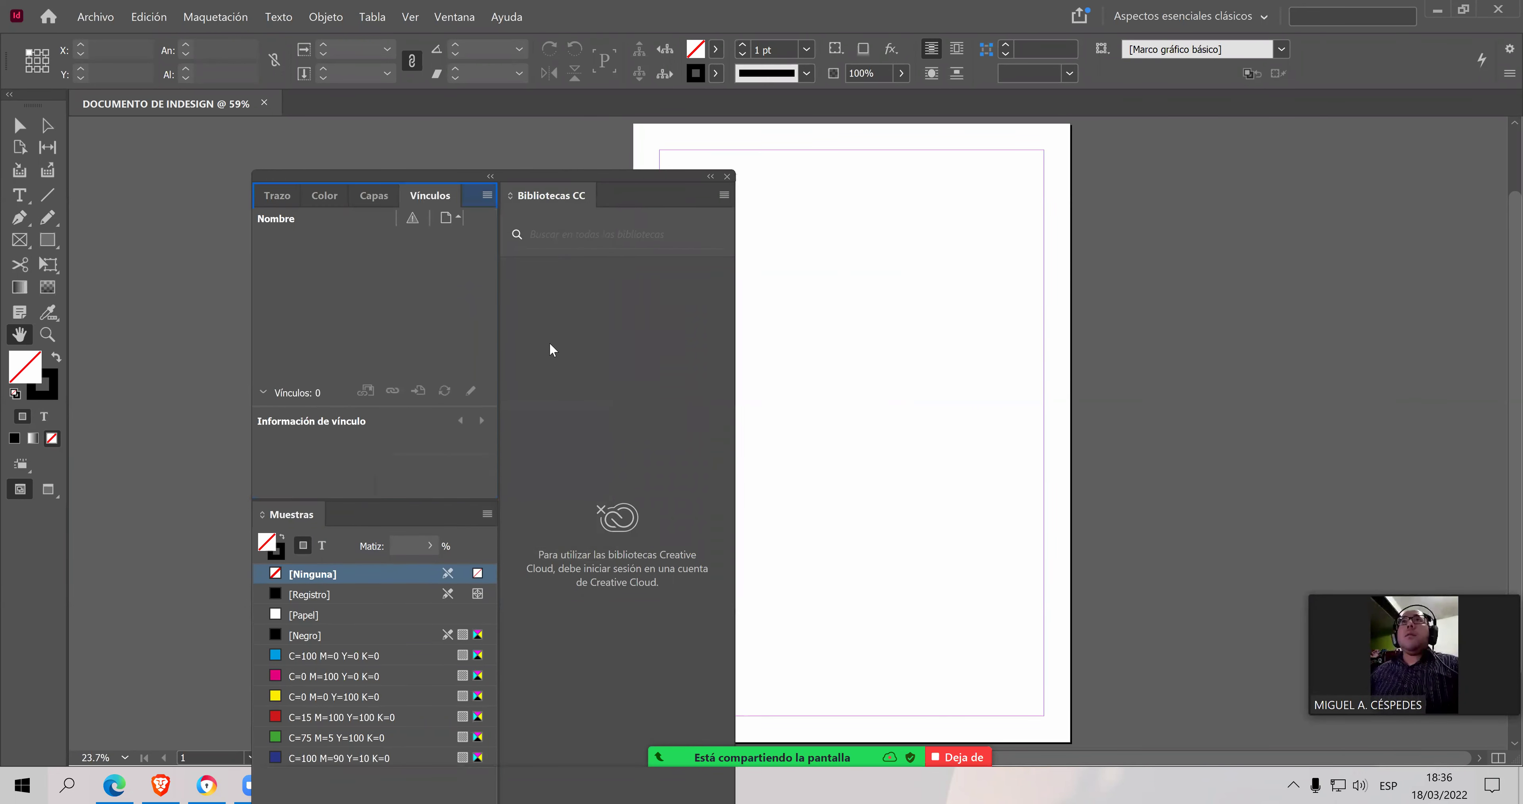
- Dock the joined panel columns along the workspace's right side and group the floating Páginas panel with Muestras
{"action": "left_click_drag", "start_coordinate": [548, 177], "coordinate": [704, 225]}
{"action": "left_click_drag", "start_coordinate": [1069, 221], "coordinate": [1503, 278]}
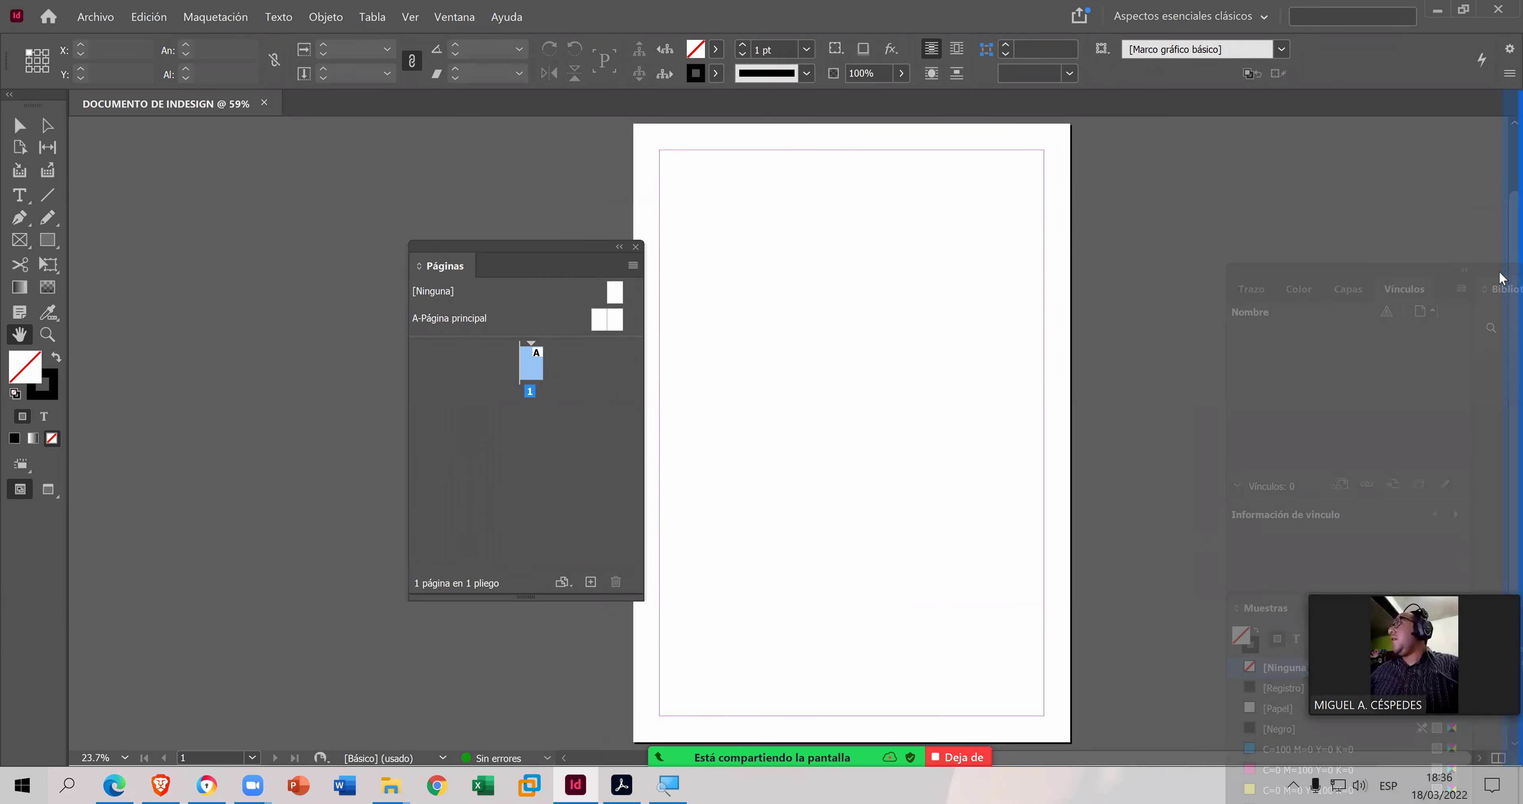
{"action": "left_click_drag", "start_coordinate": [1503, 277], "coordinate": [1503, 278]}
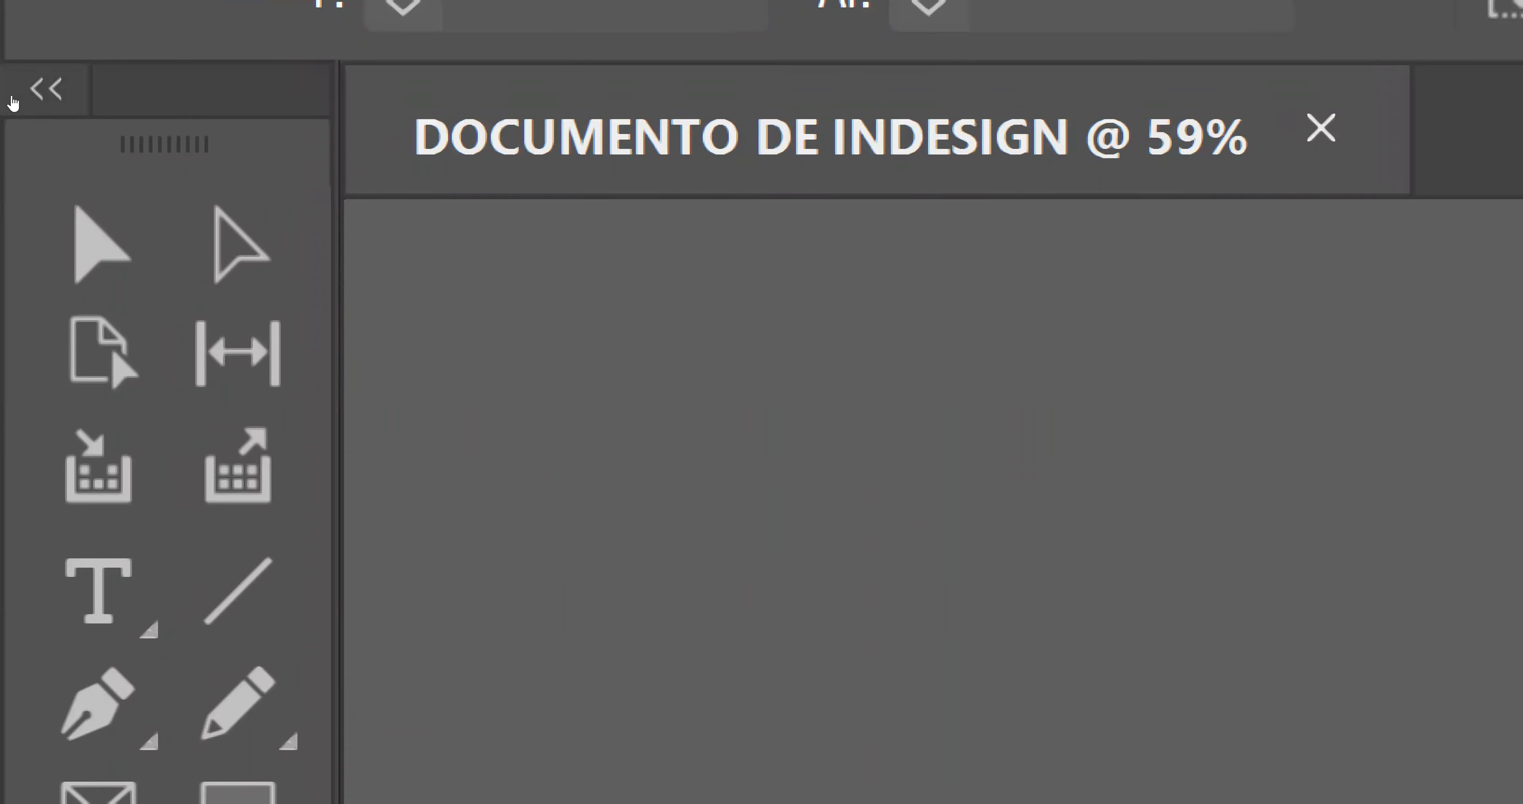
{"action": "left_click", "coordinate": [13, 104]}
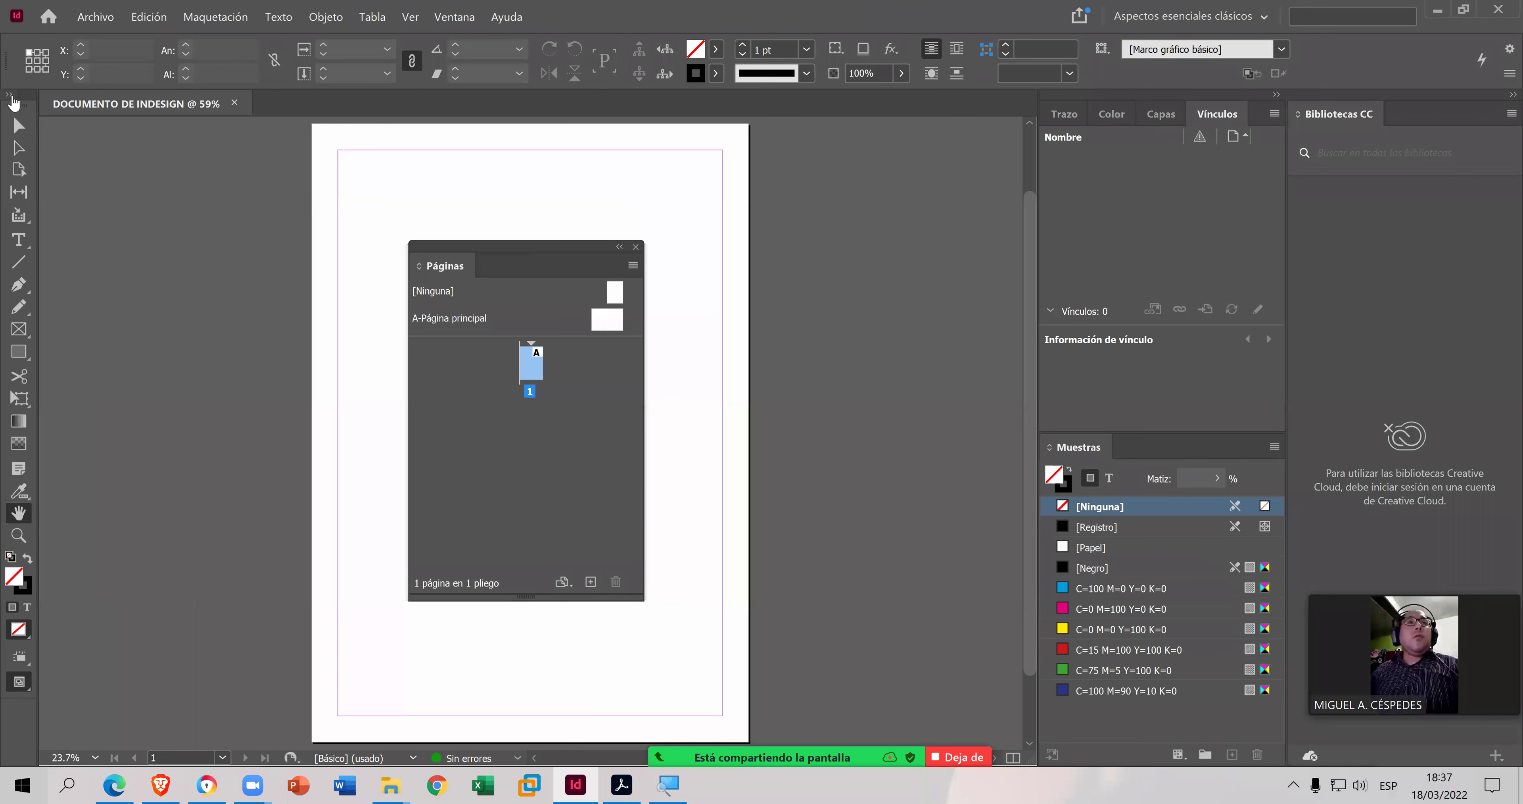
{"action": "left_click_drag", "start_coordinate": [491, 245], "coordinate": [1148, 444]}
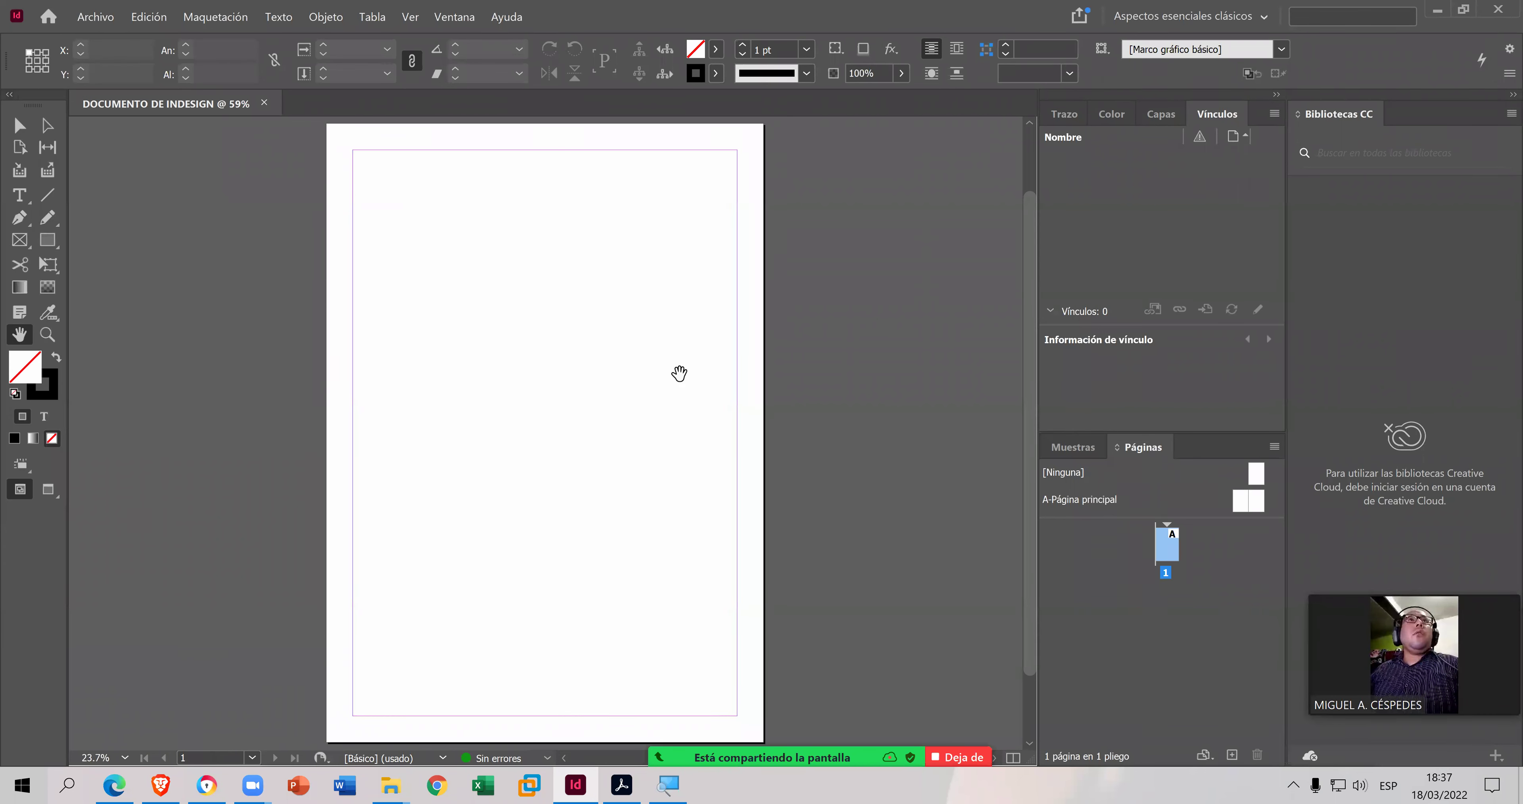
- Restore the Aspectos esenciales clásicos workspace and widen the tools panel to two columns
{"action": "left_click", "coordinate": [1263, 18]}
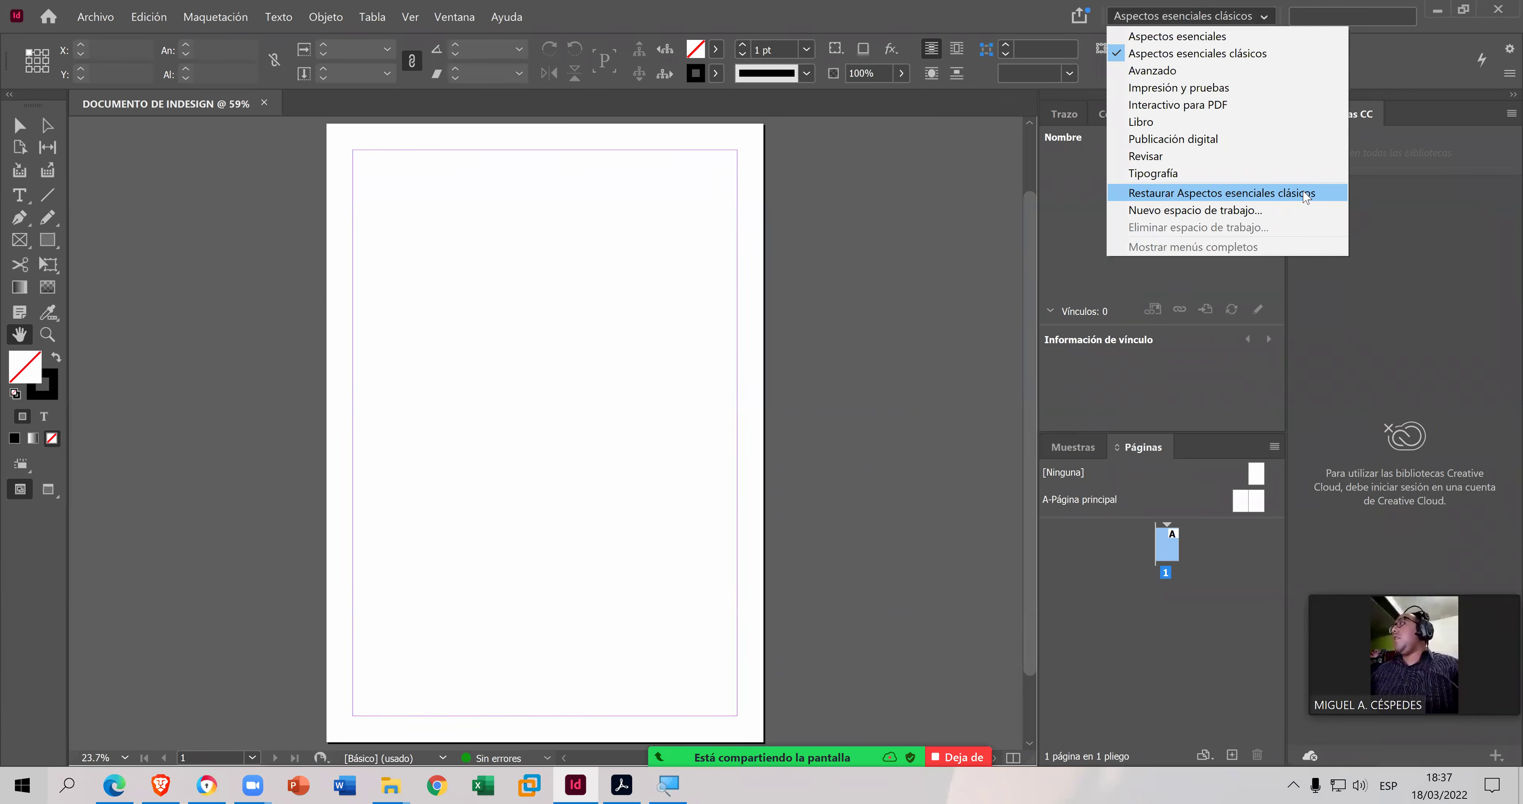
{"action": "left_click", "coordinate": [1307, 194]}
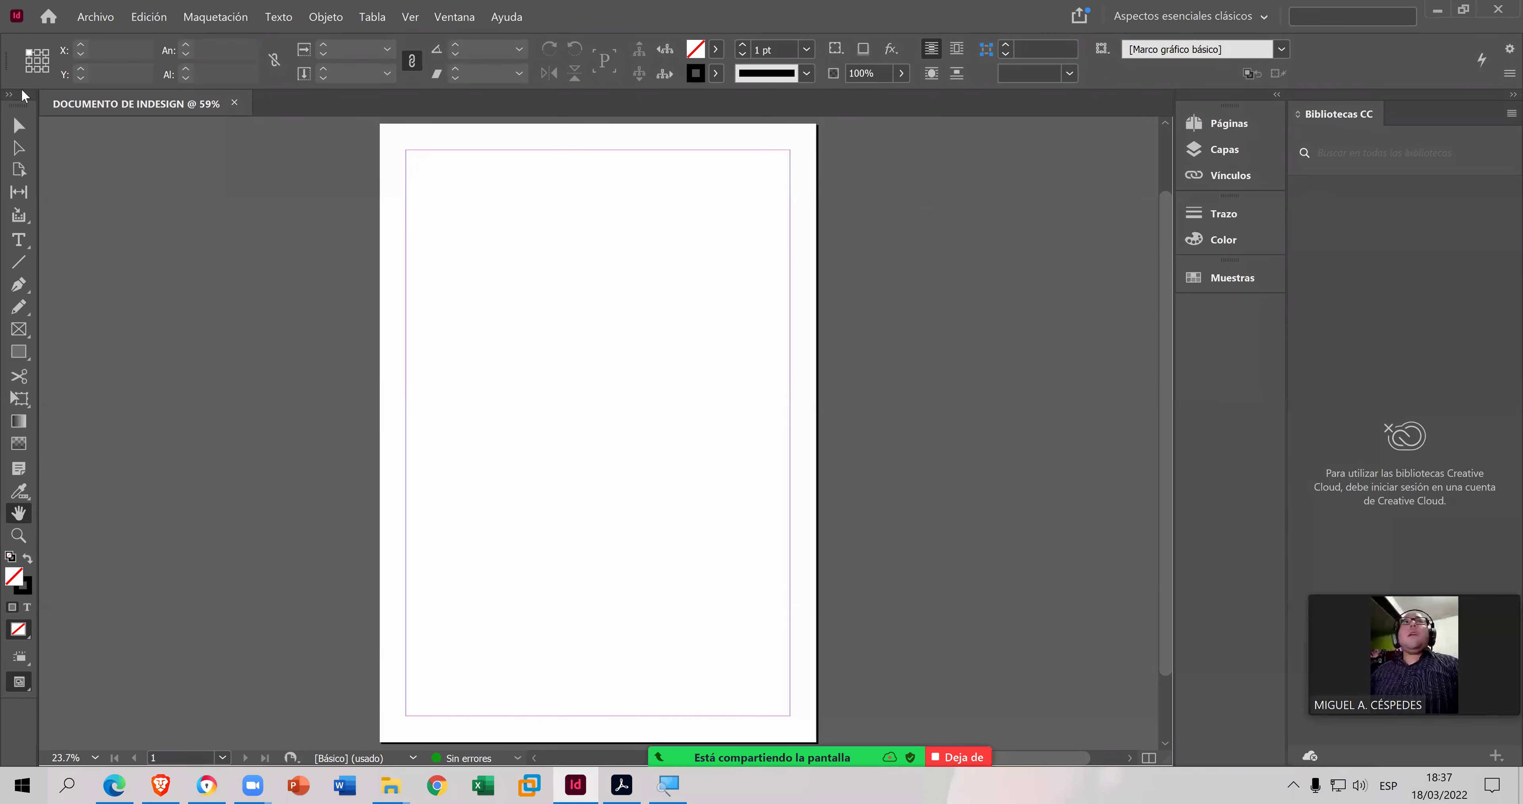
{"action": "left_click", "coordinate": [9, 98]}
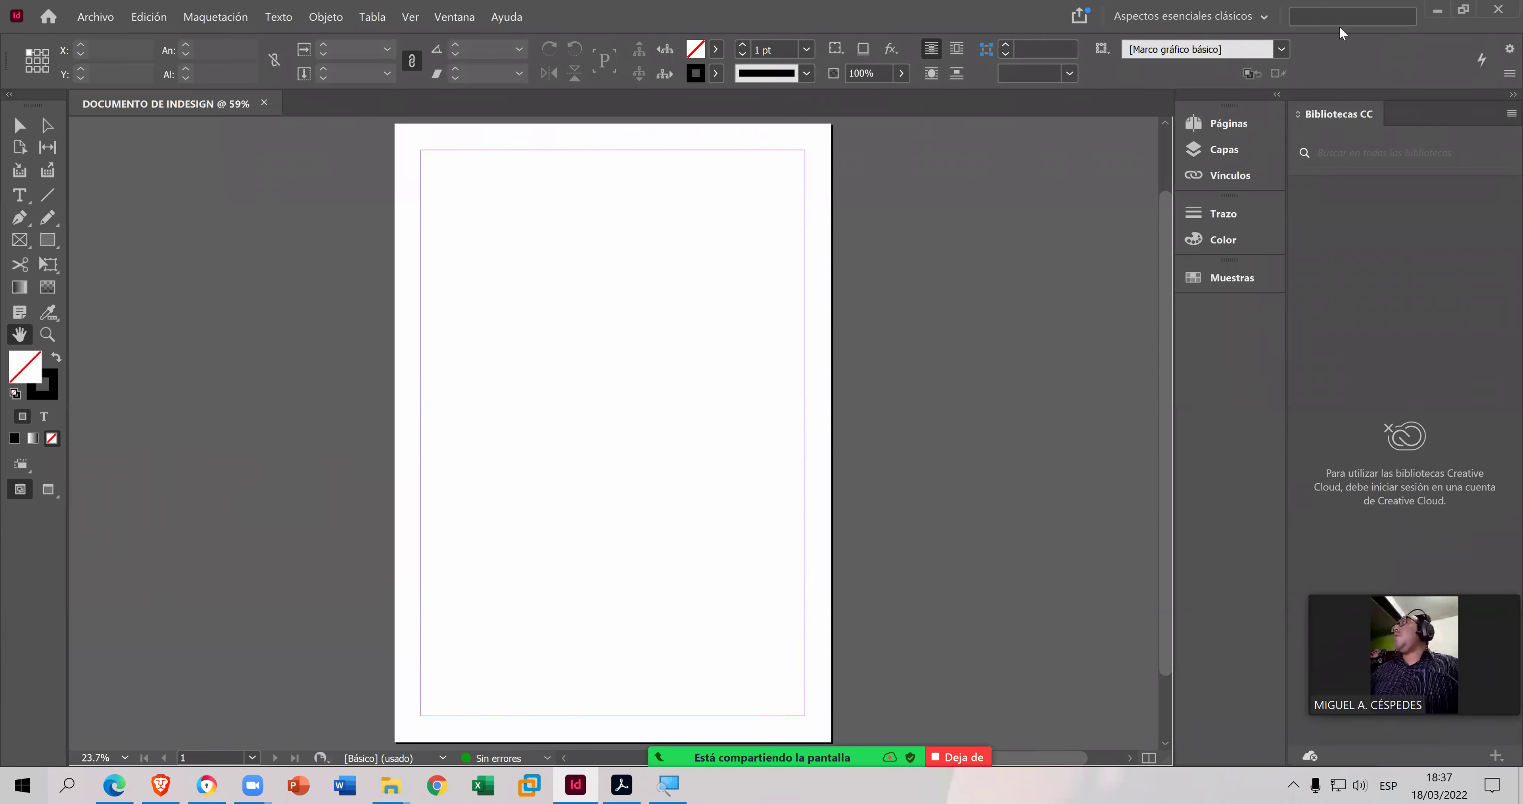
- Switch the workspace to Avanzado and then to Impresión y pruebas to view their panel layouts
{"action": "left_click", "coordinate": [1266, 19]}
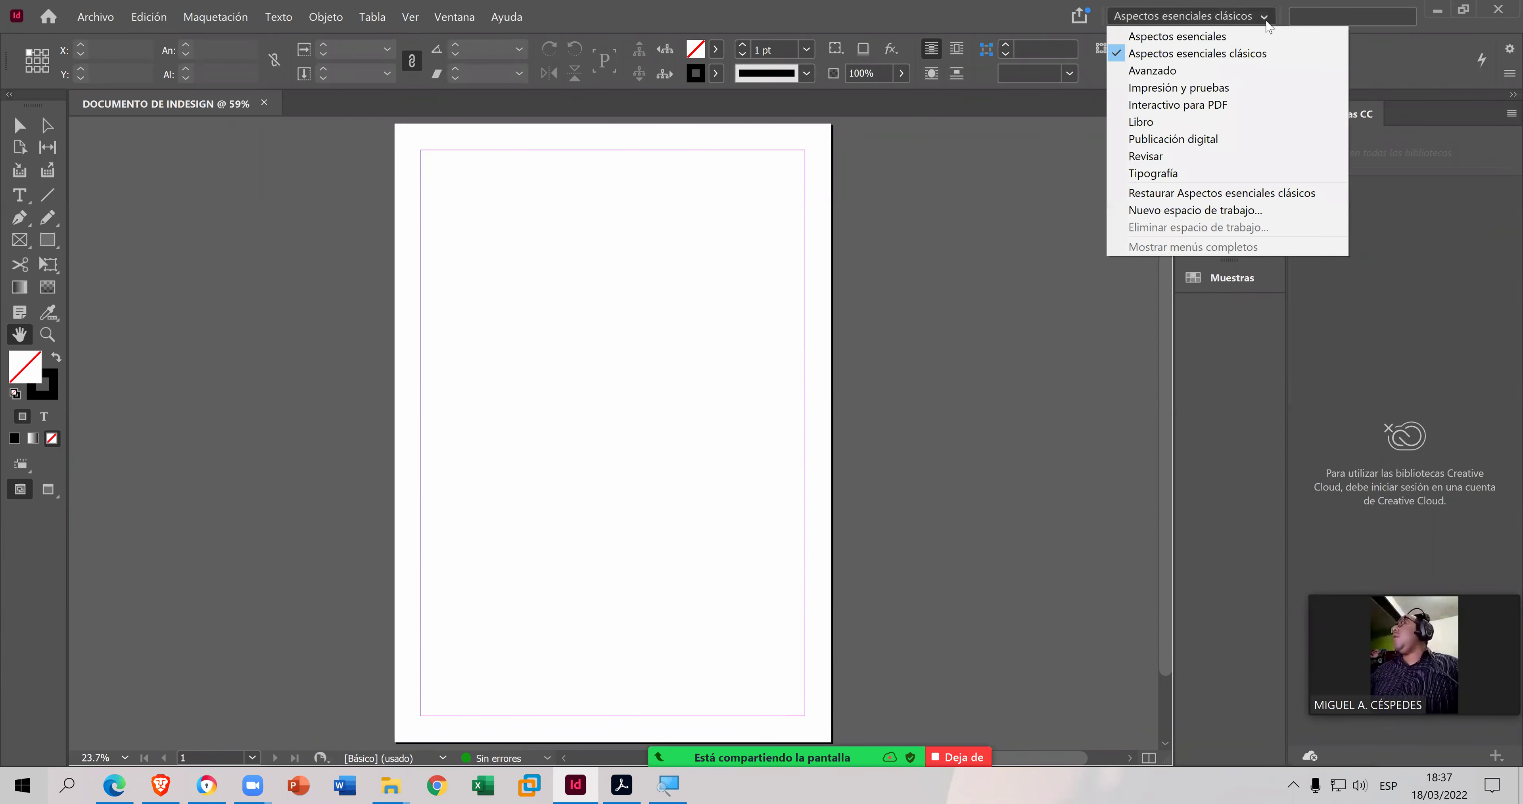
{"action": "left_click", "coordinate": [1233, 70]}
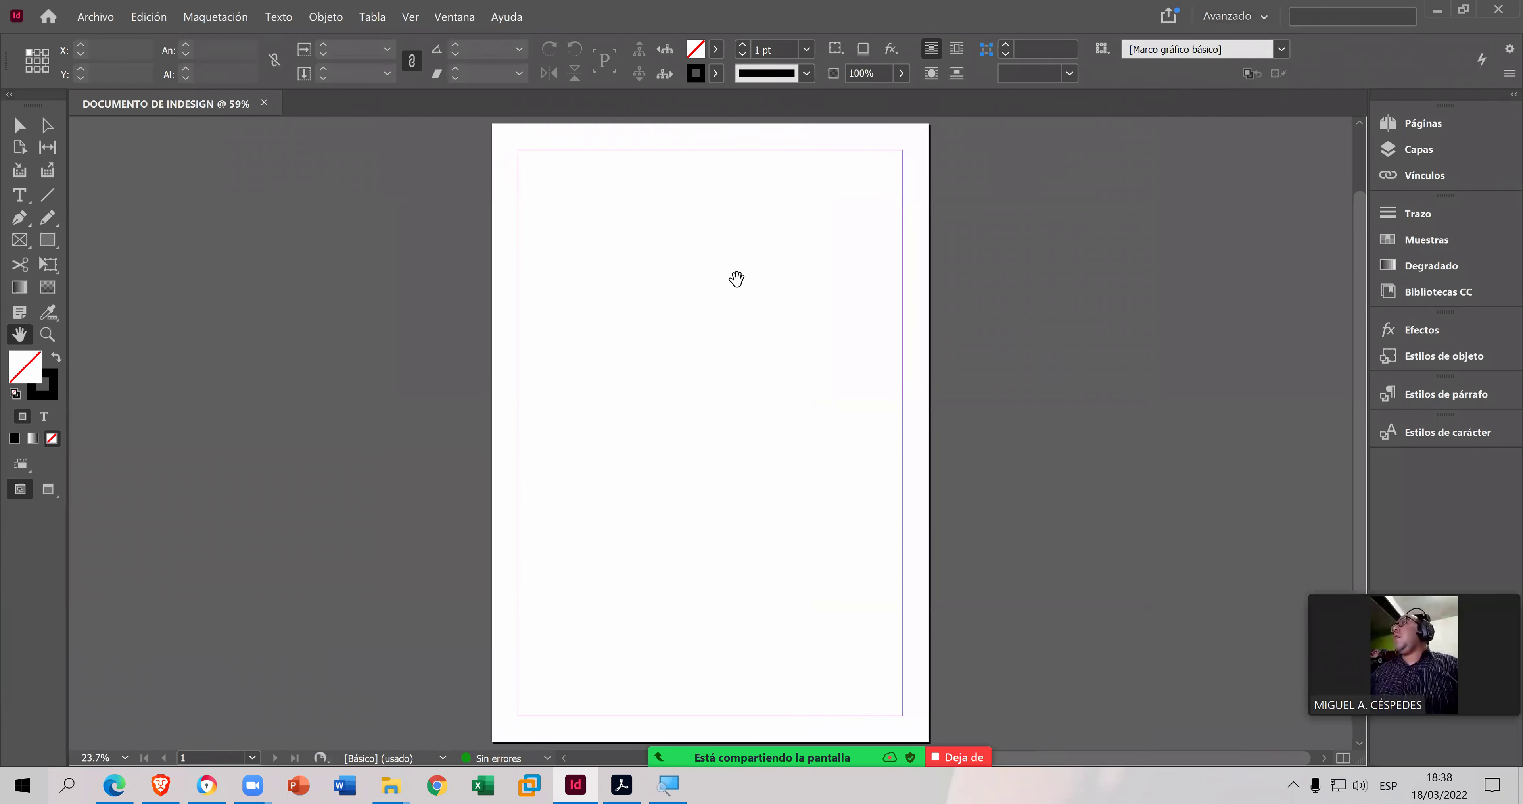
{"action": "left_click", "coordinate": [1266, 19]}
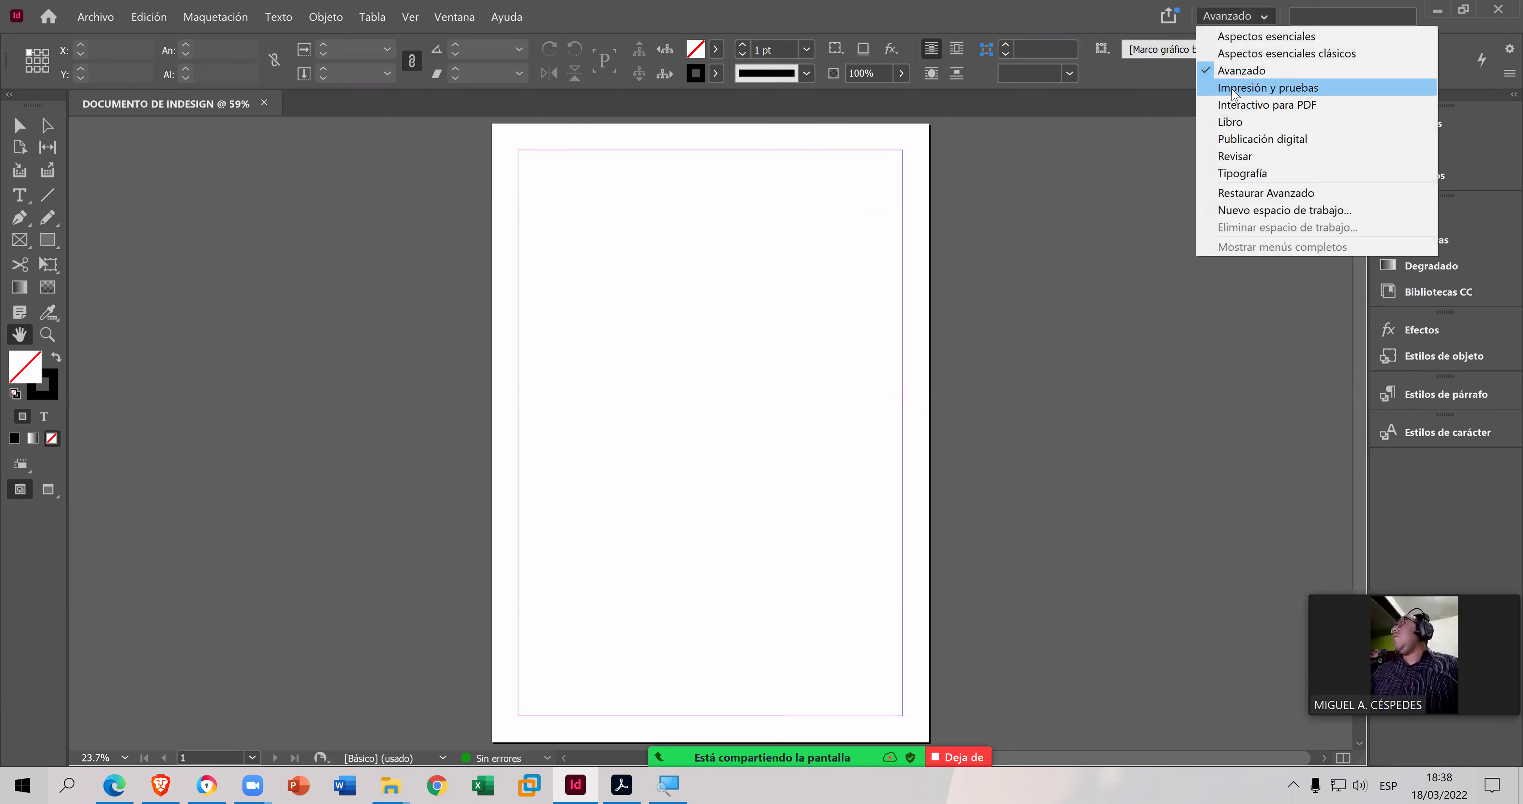
{"action": "left_click", "coordinate": [1235, 88]}
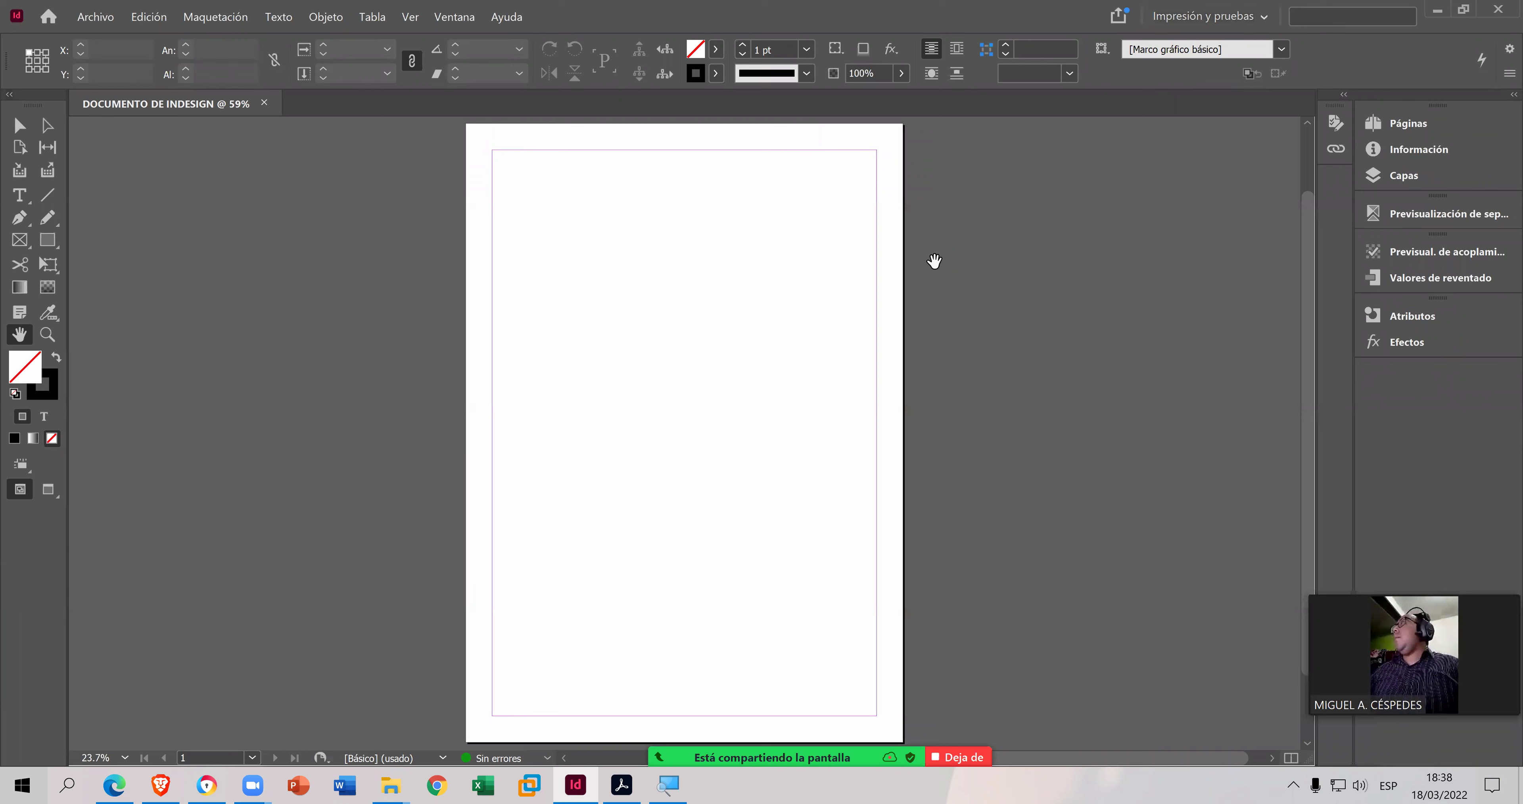
- View the panel layouts of the Interactivo para PDF and Libro workspaces by switching to each in turn
{"action": "left_click", "coordinate": [1266, 17]}
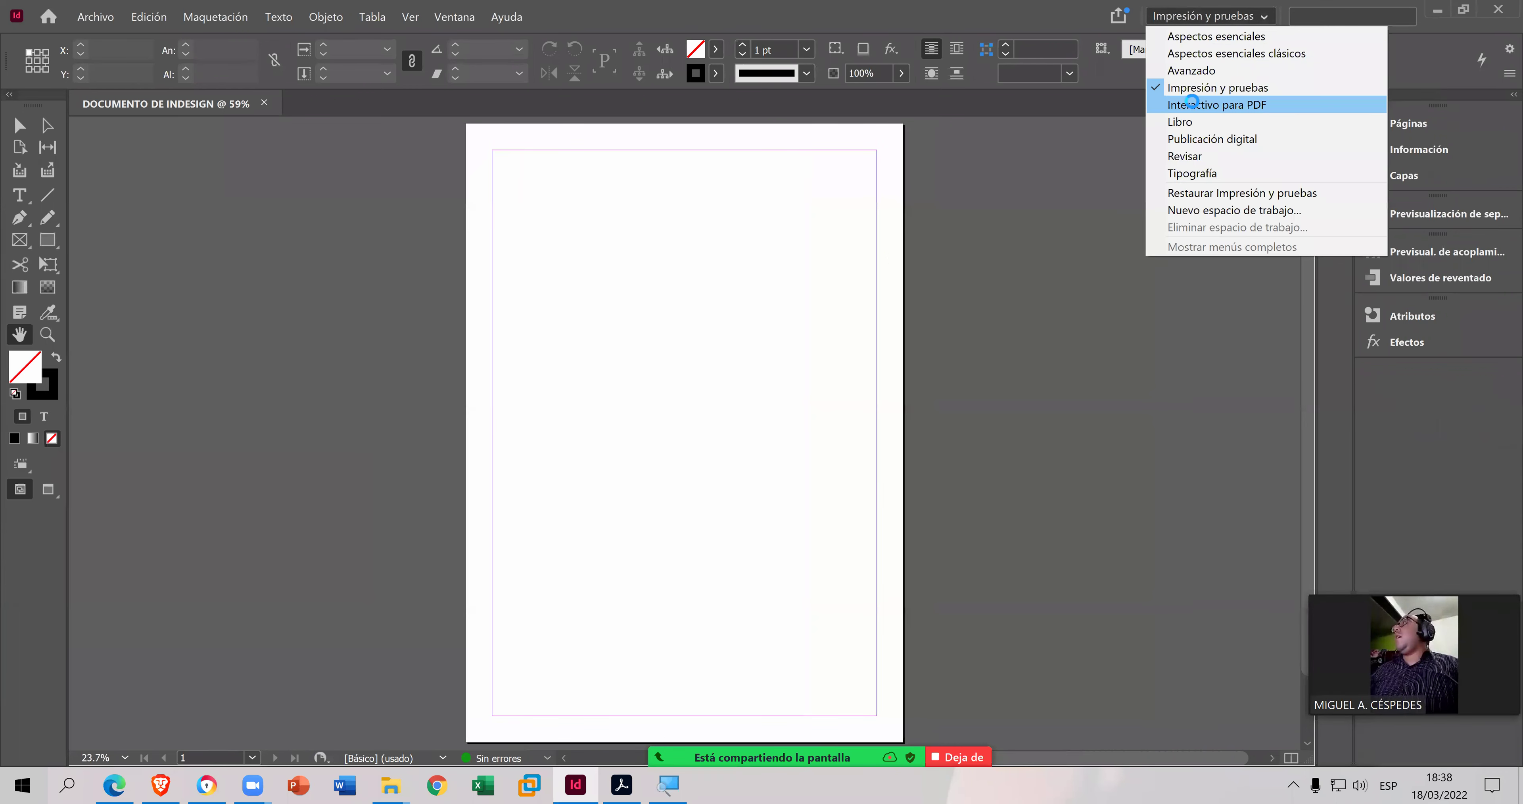
{"action": "left_click", "coordinate": [1191, 104]}
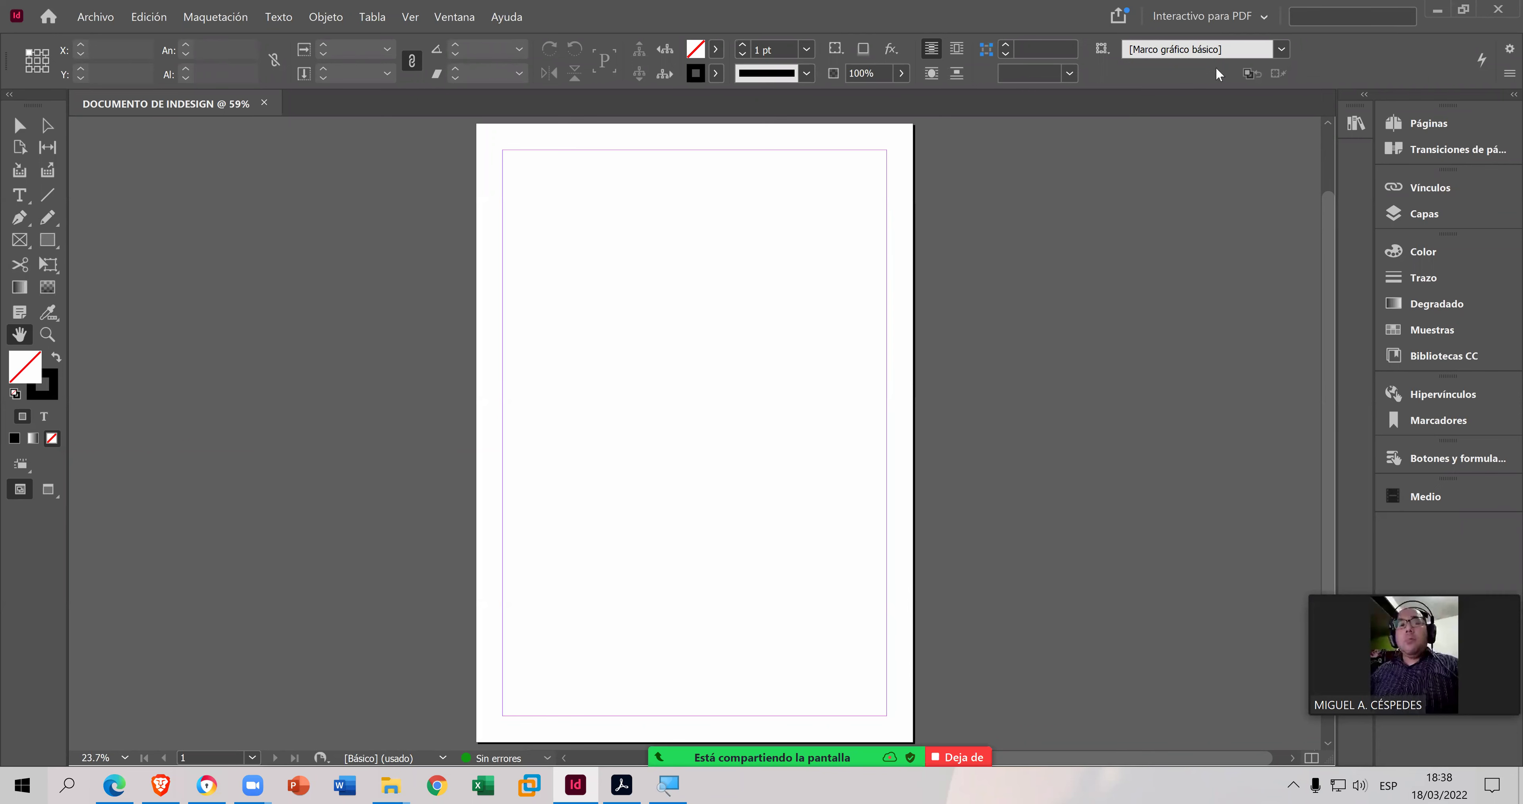
{"action": "left_click", "coordinate": [1254, 22]}
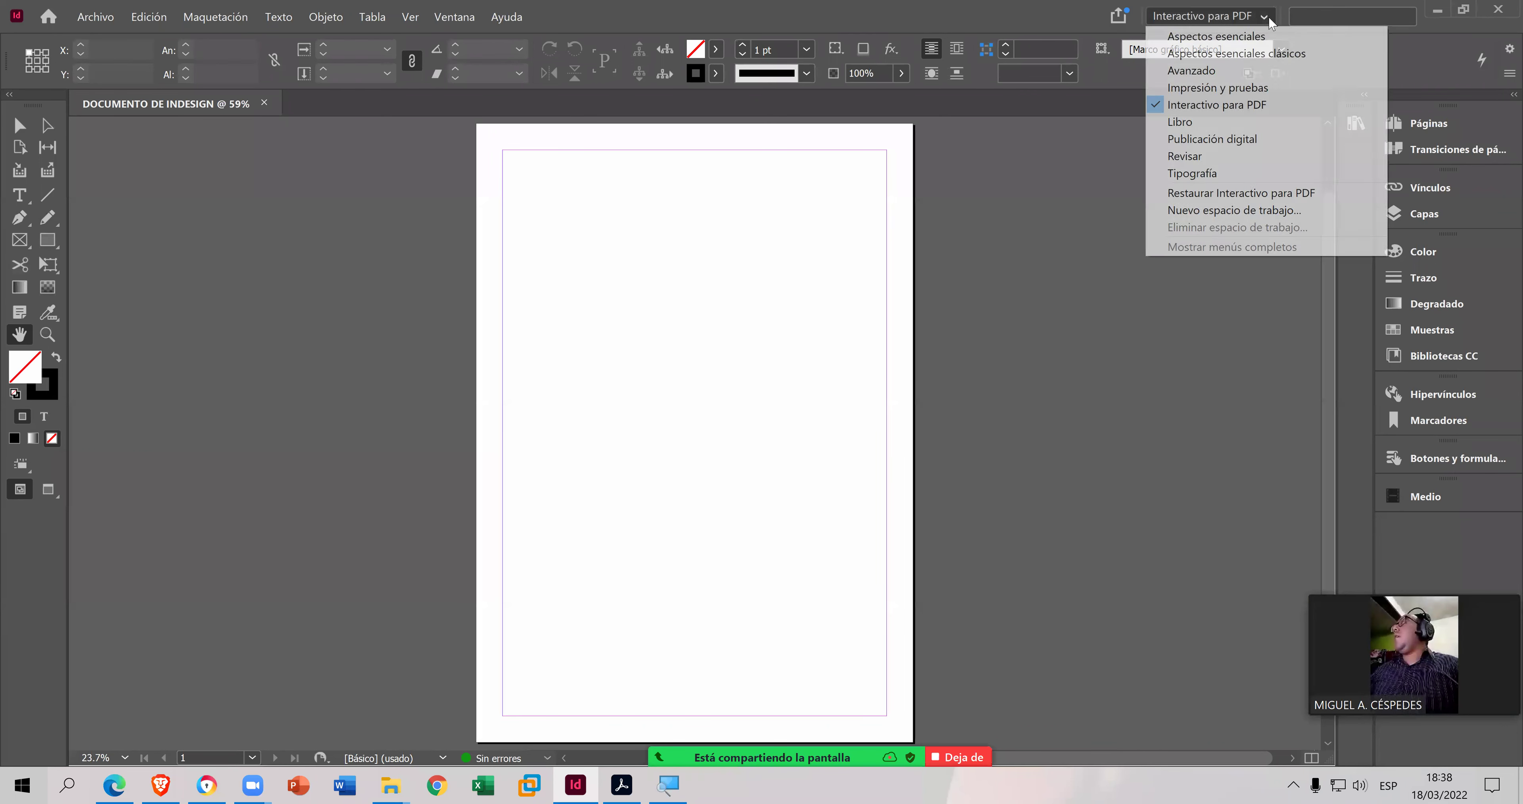
{"action": "left_click", "coordinate": [1225, 124]}
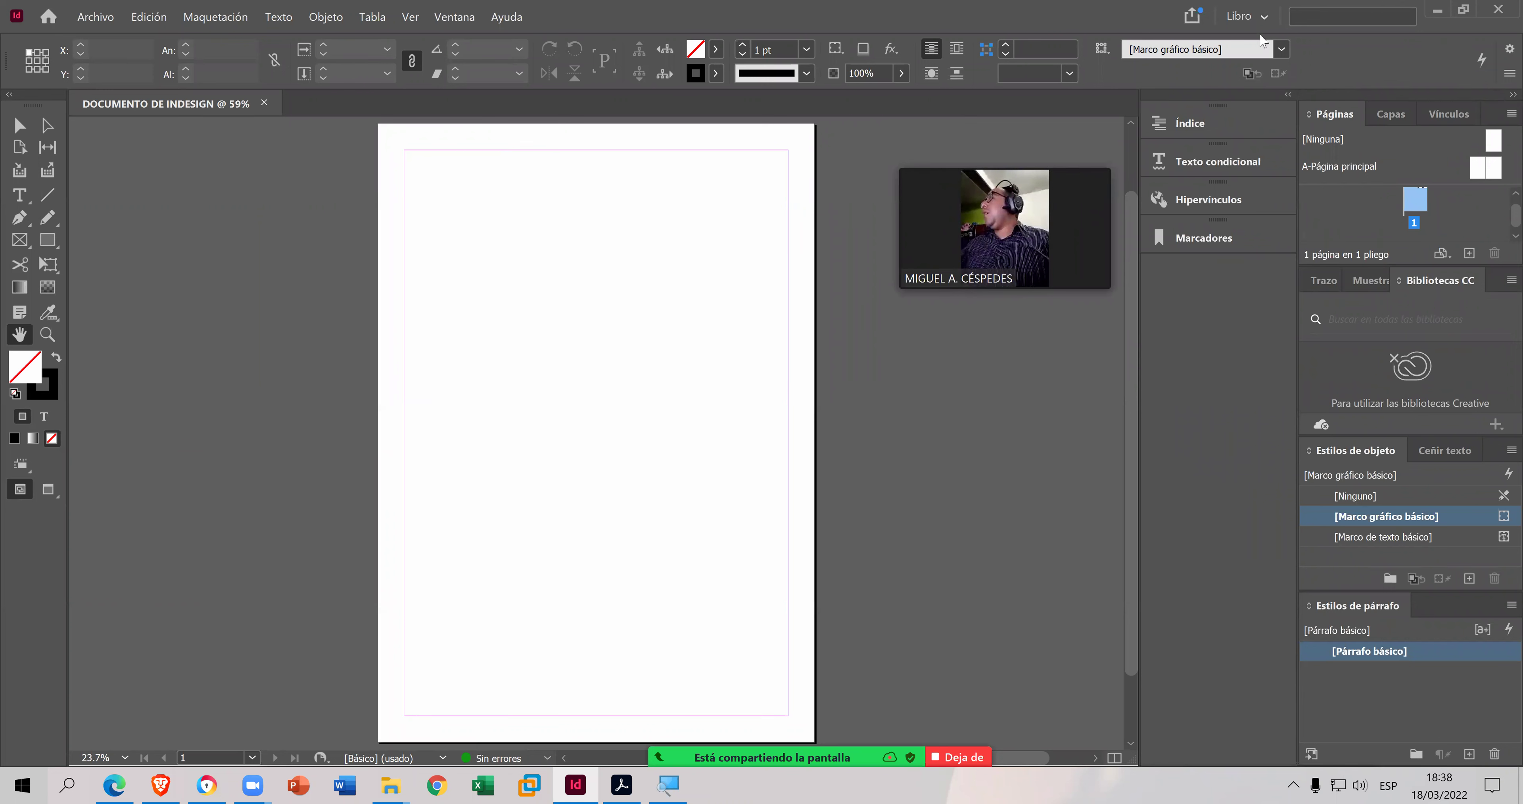
- Go through the Publicación digital, Revisar and Tipografía workspaces to view their panel layouts
{"action": "left_click", "coordinate": [1272, 20]}
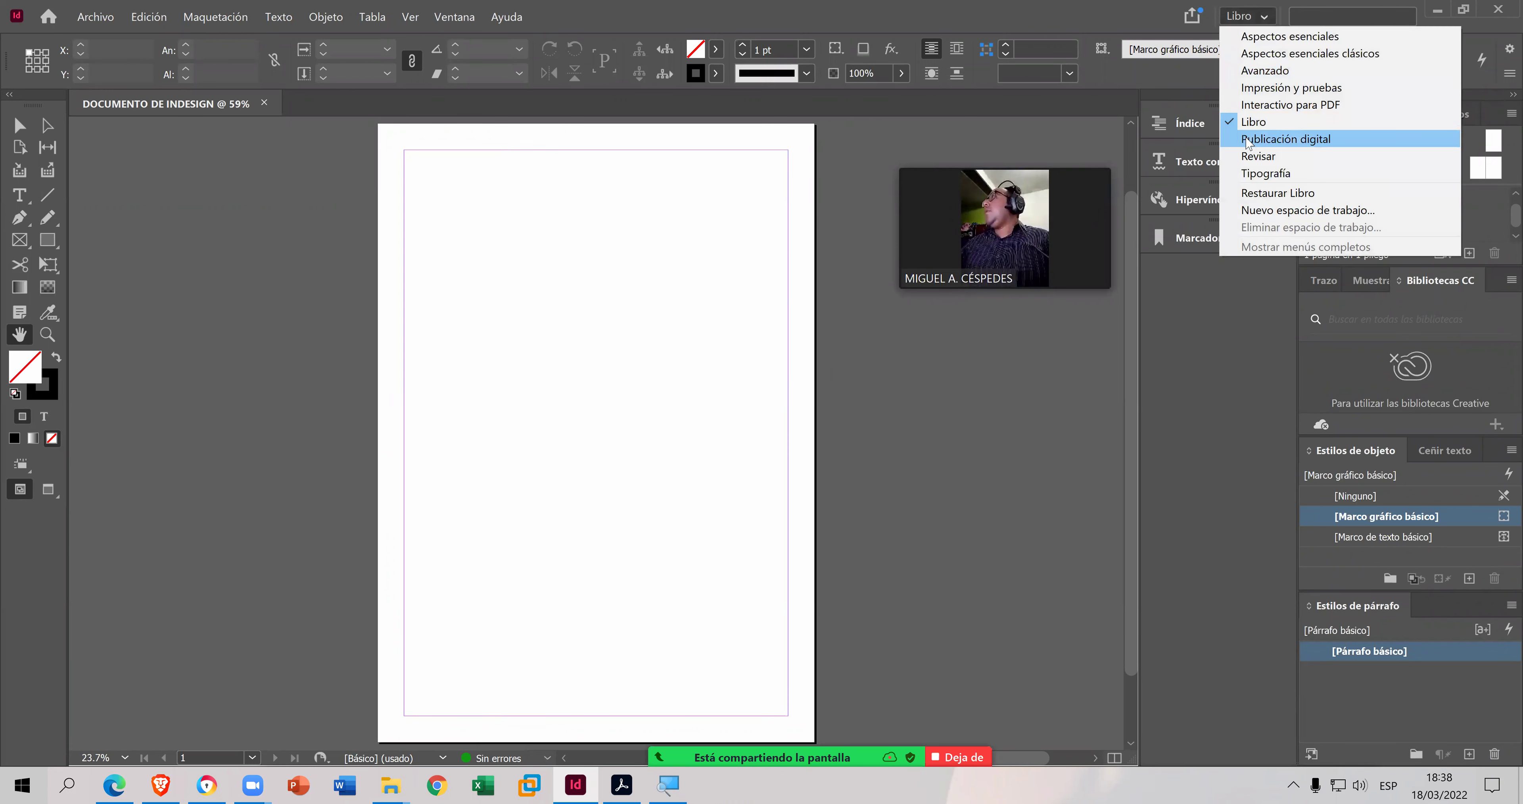
{"action": "left_click", "coordinate": [1283, 138]}
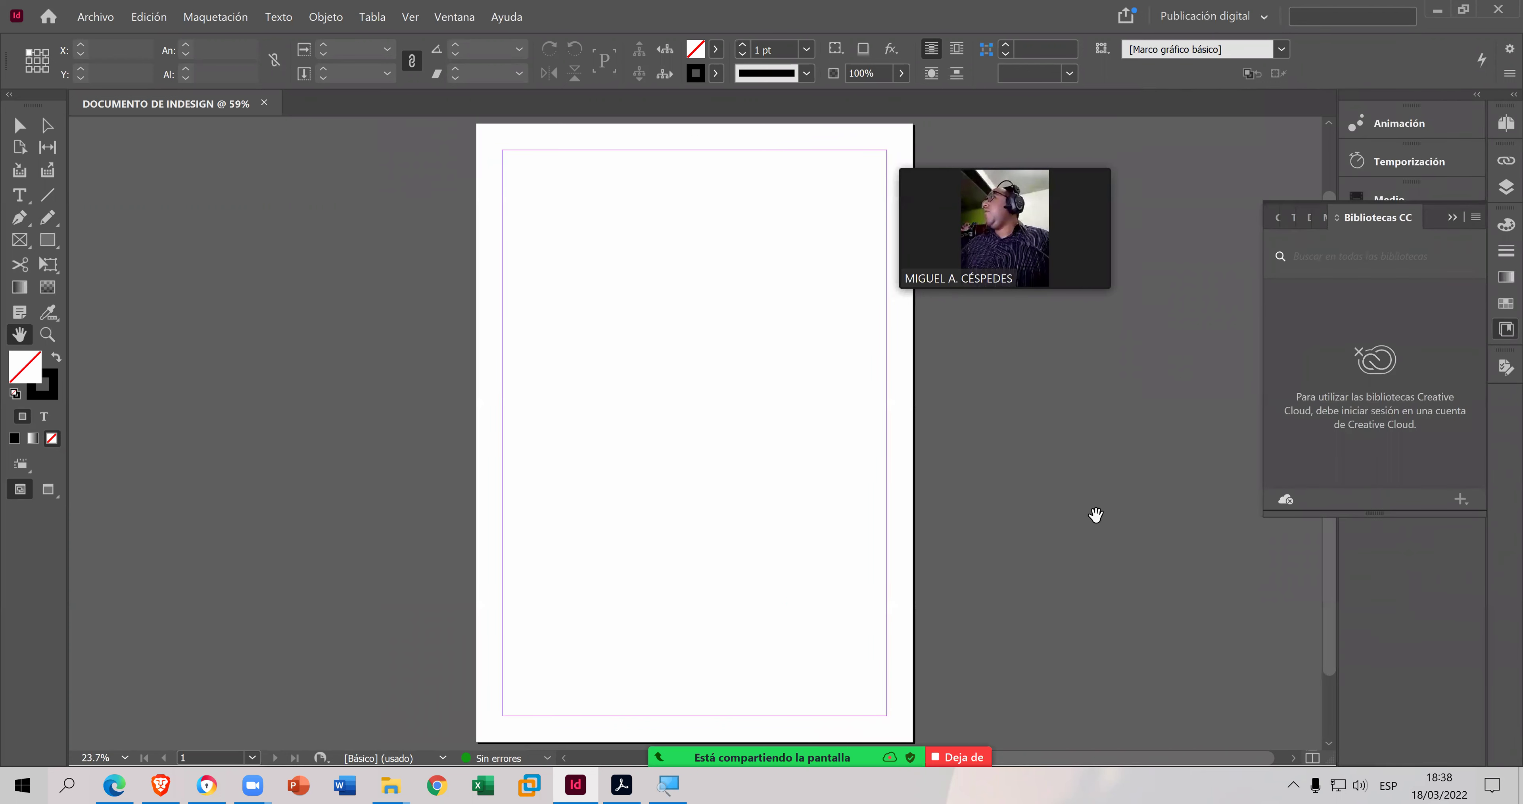
{"action": "left_click", "coordinate": [1271, 17]}
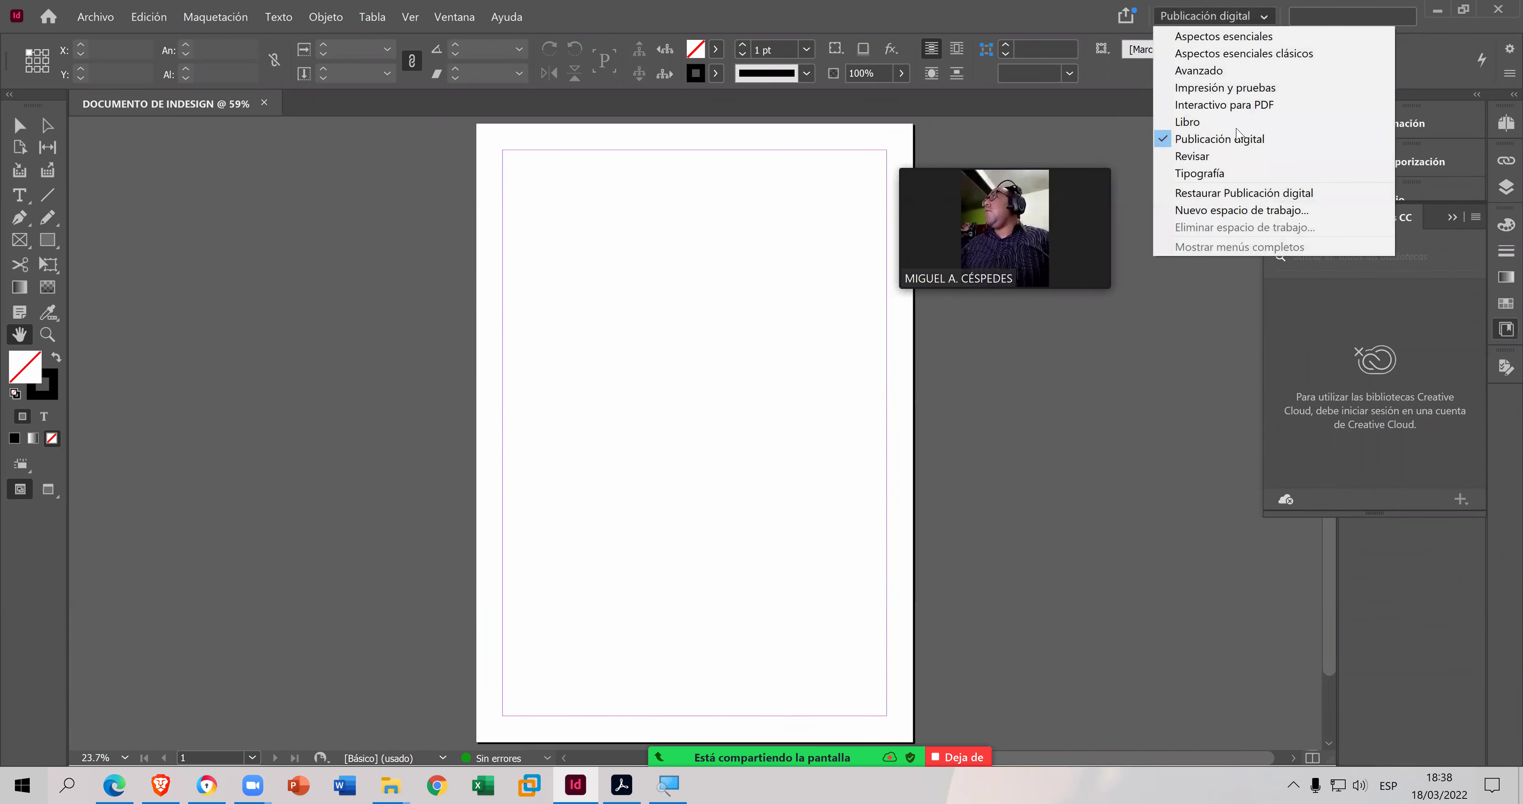
{"action": "left_click", "coordinate": [1215, 157]}
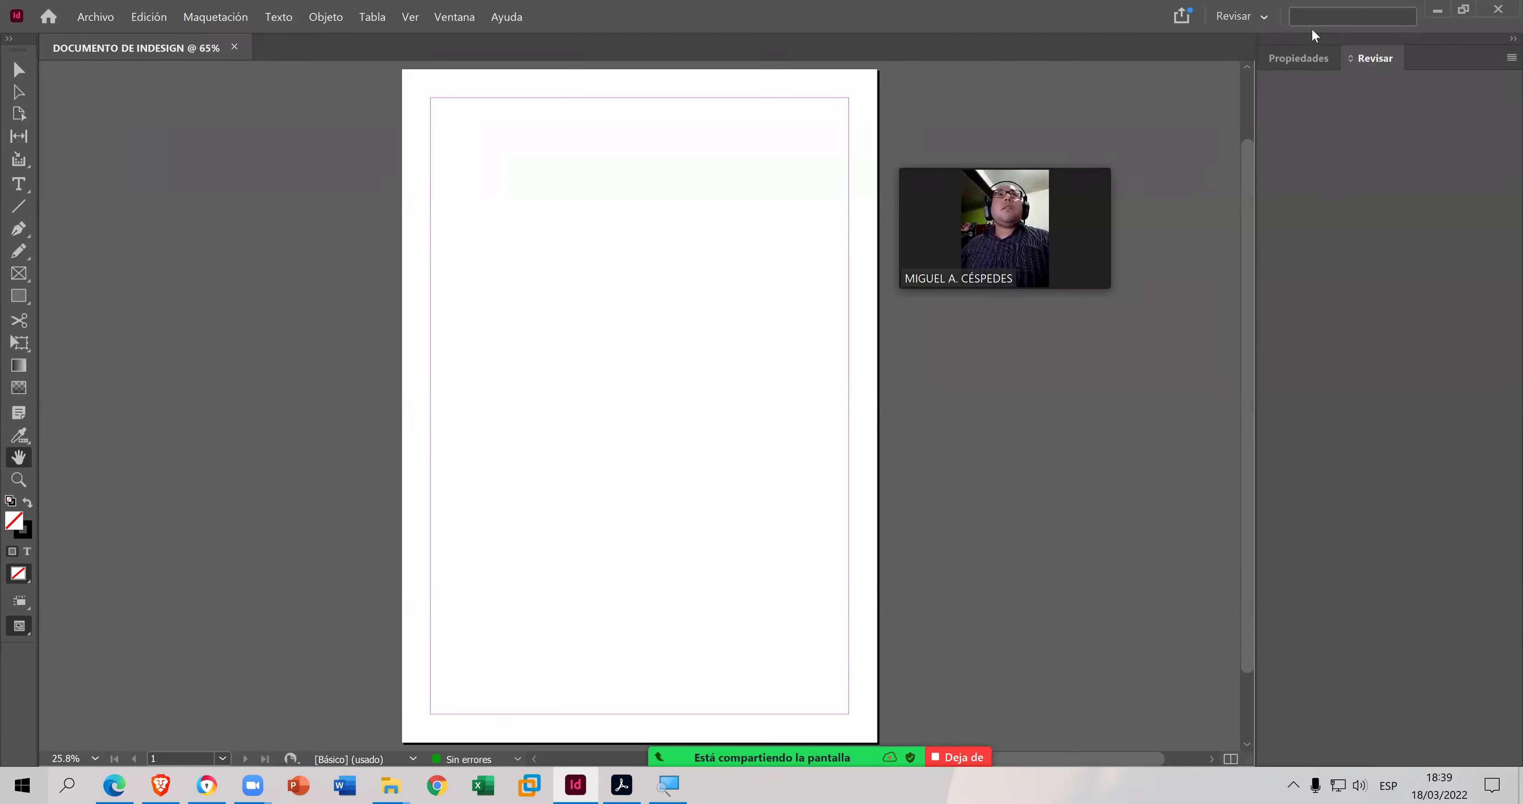
{"action": "left_click", "coordinate": [1240, 16]}
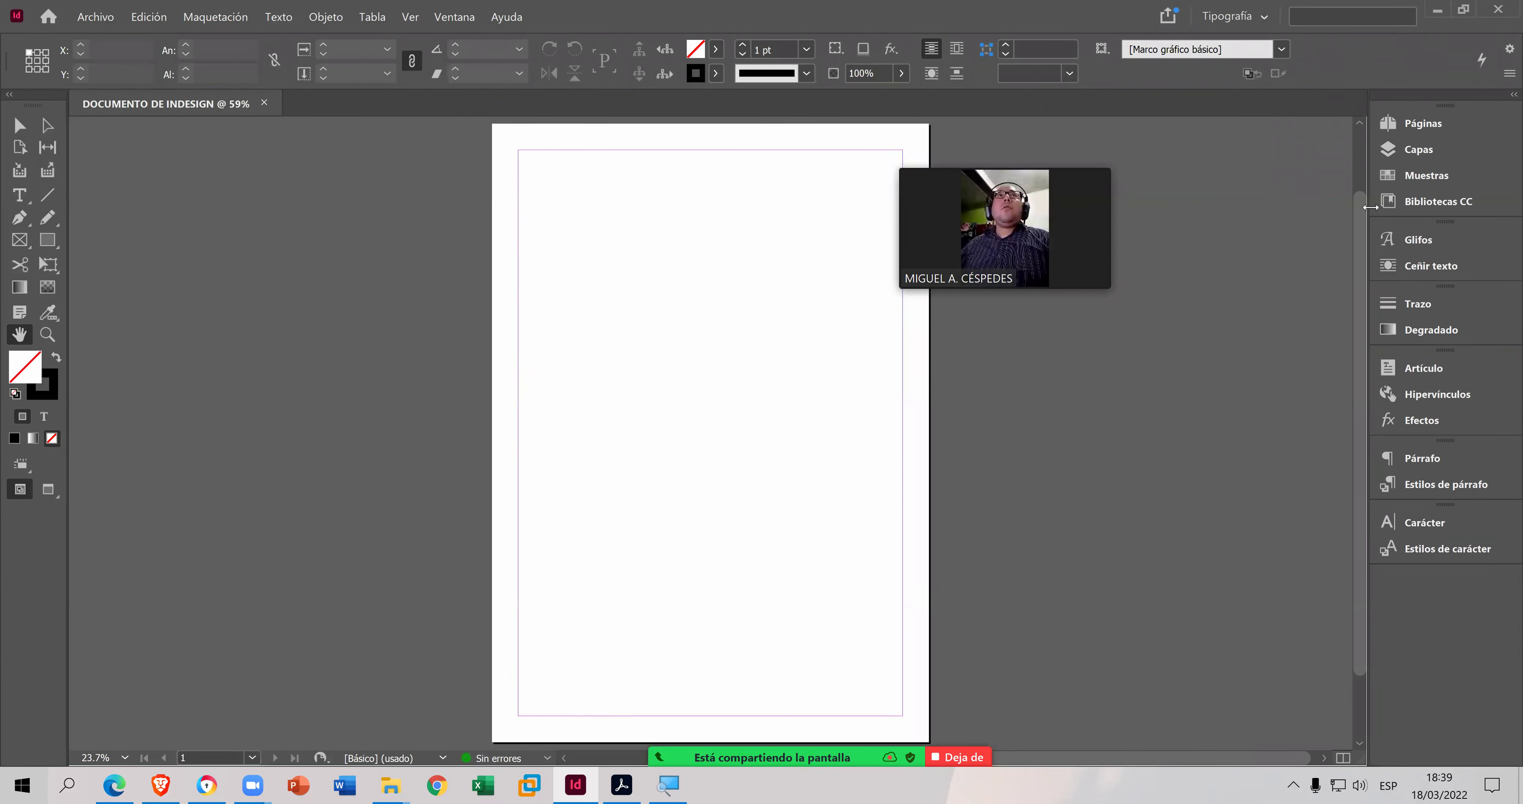
- Return to the Aspectos esenciales workspace and show the Control panel
{"action": "left_click", "coordinate": [1264, 17]}
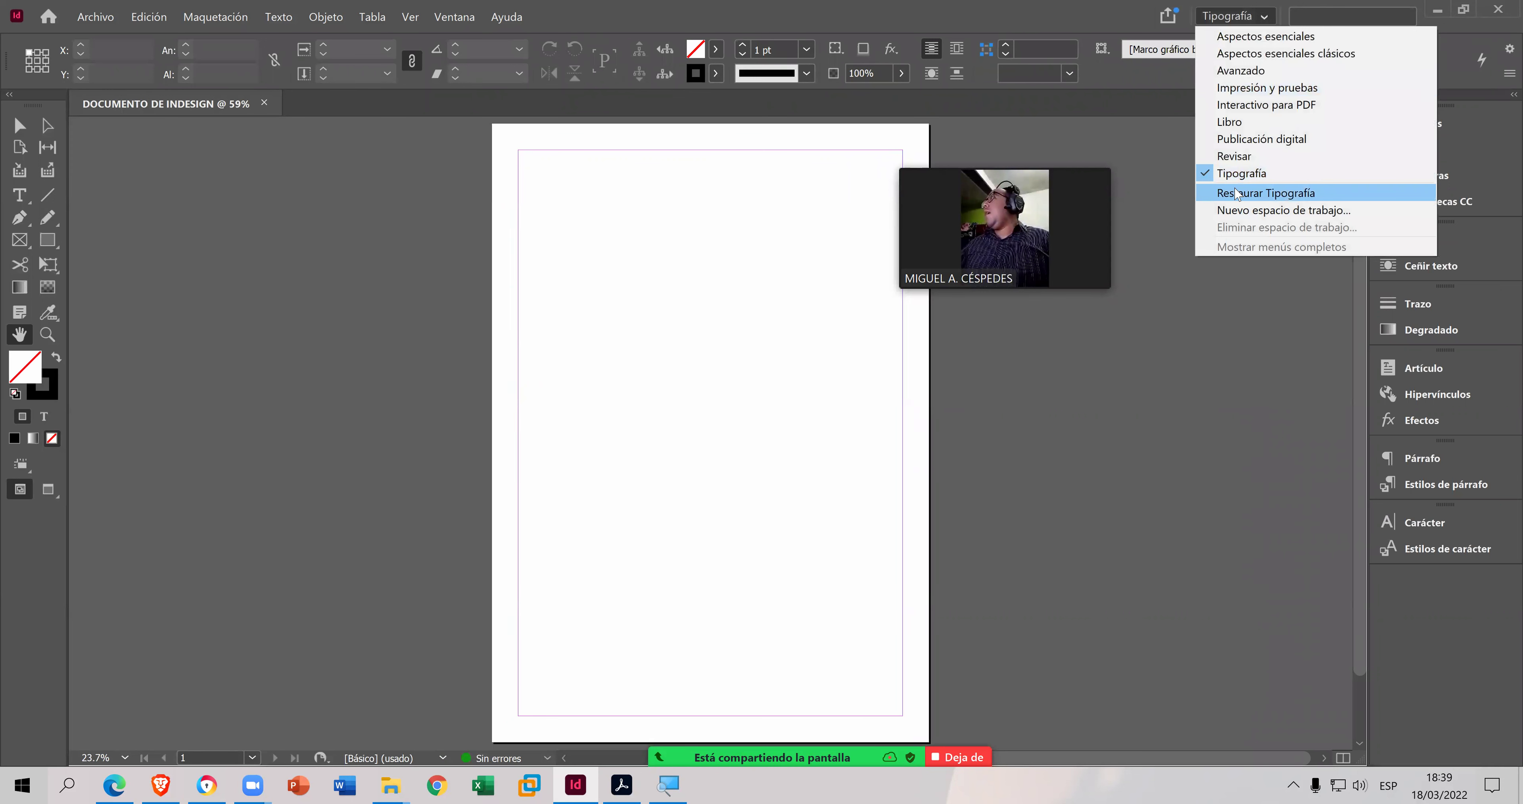
{"action": "left_click", "coordinate": [1280, 37]}
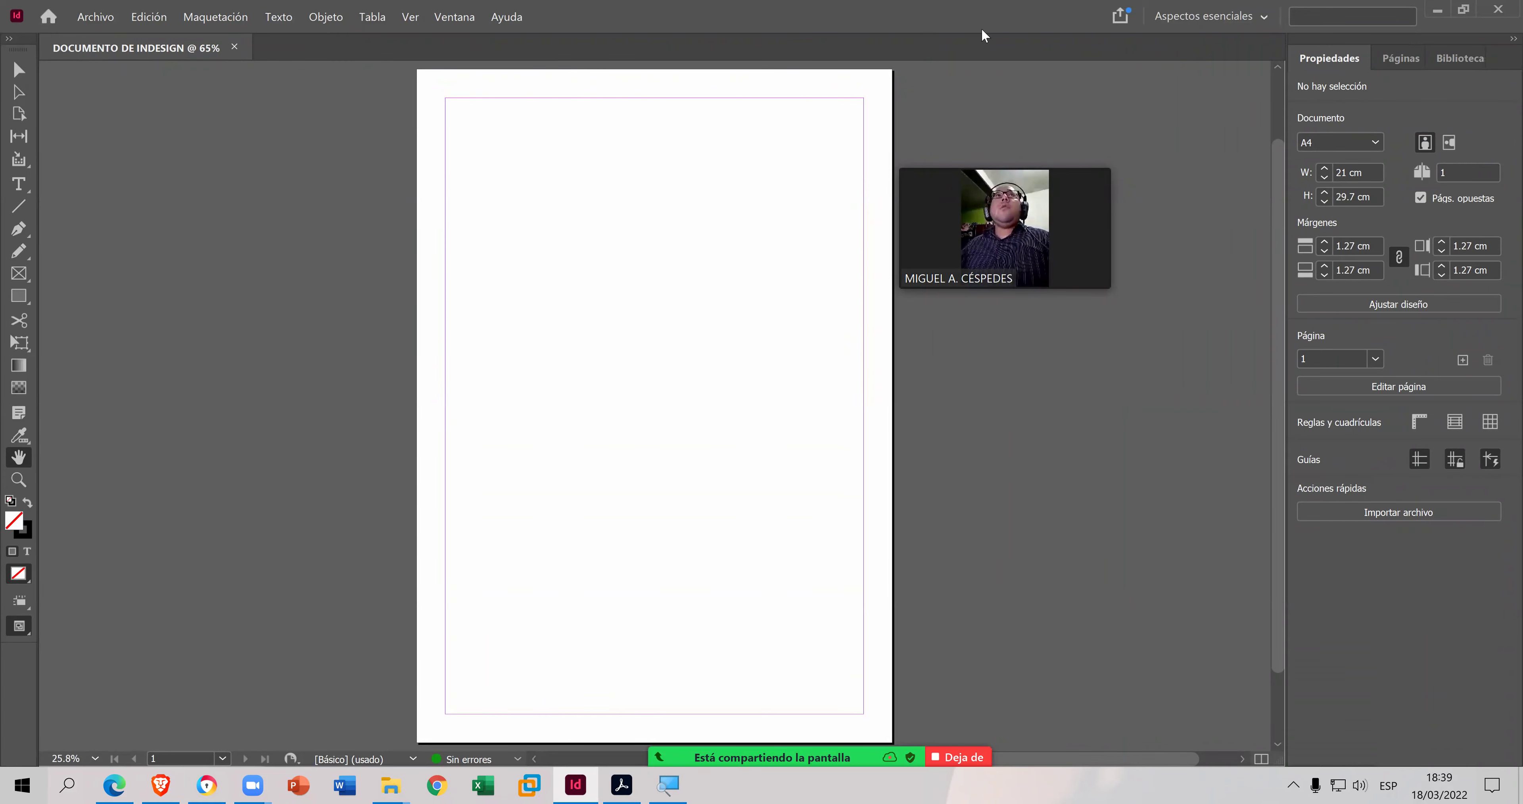
{"action": "left_click", "coordinate": [471, 23]}
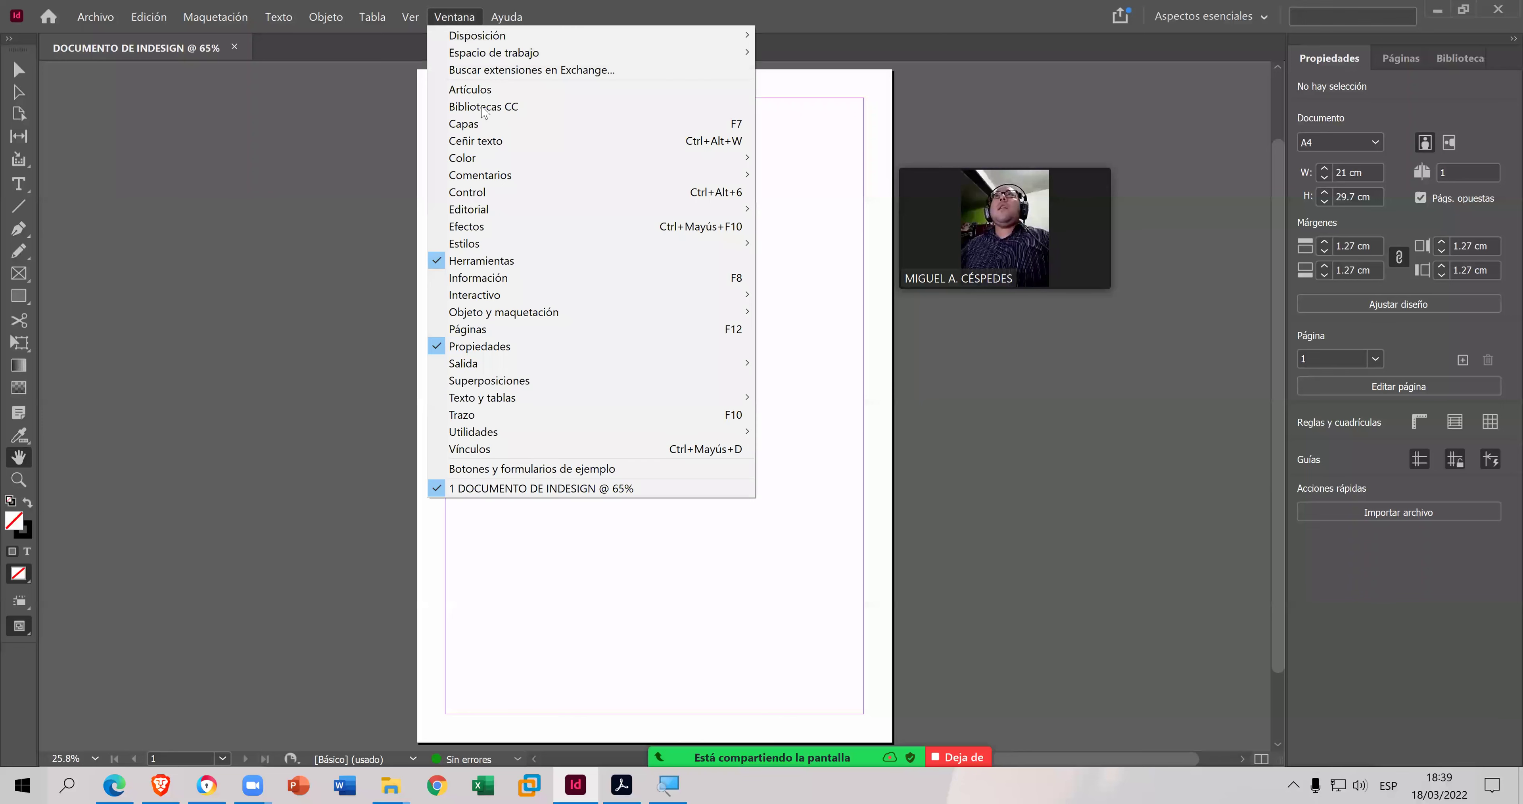
{"action": "left_click", "coordinate": [504, 192]}
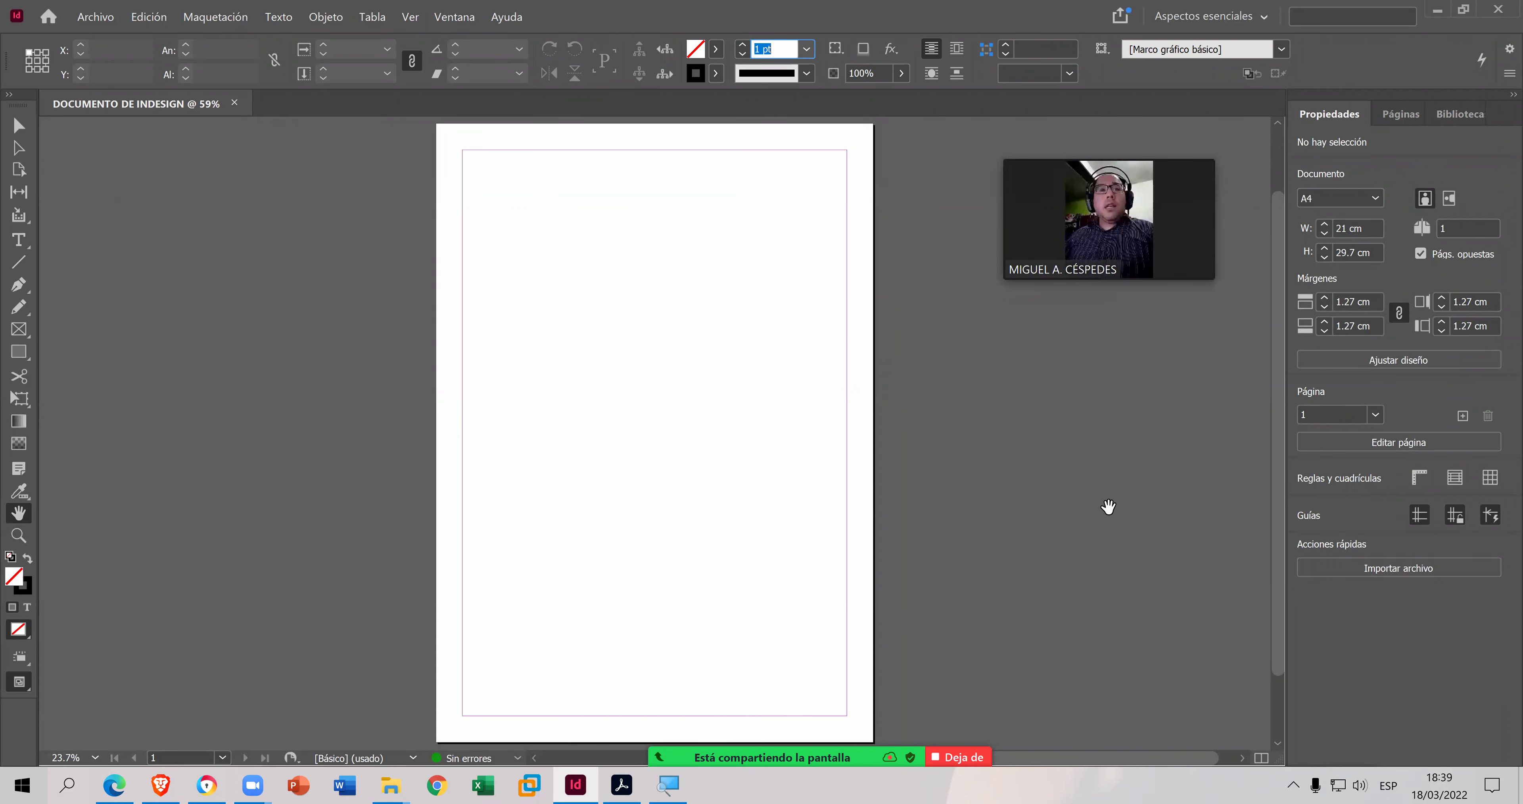
- Start saving the document and choose the SAVE _ AS (F:) drive as the location
{"action": "left_click", "coordinate": [88, 24]}
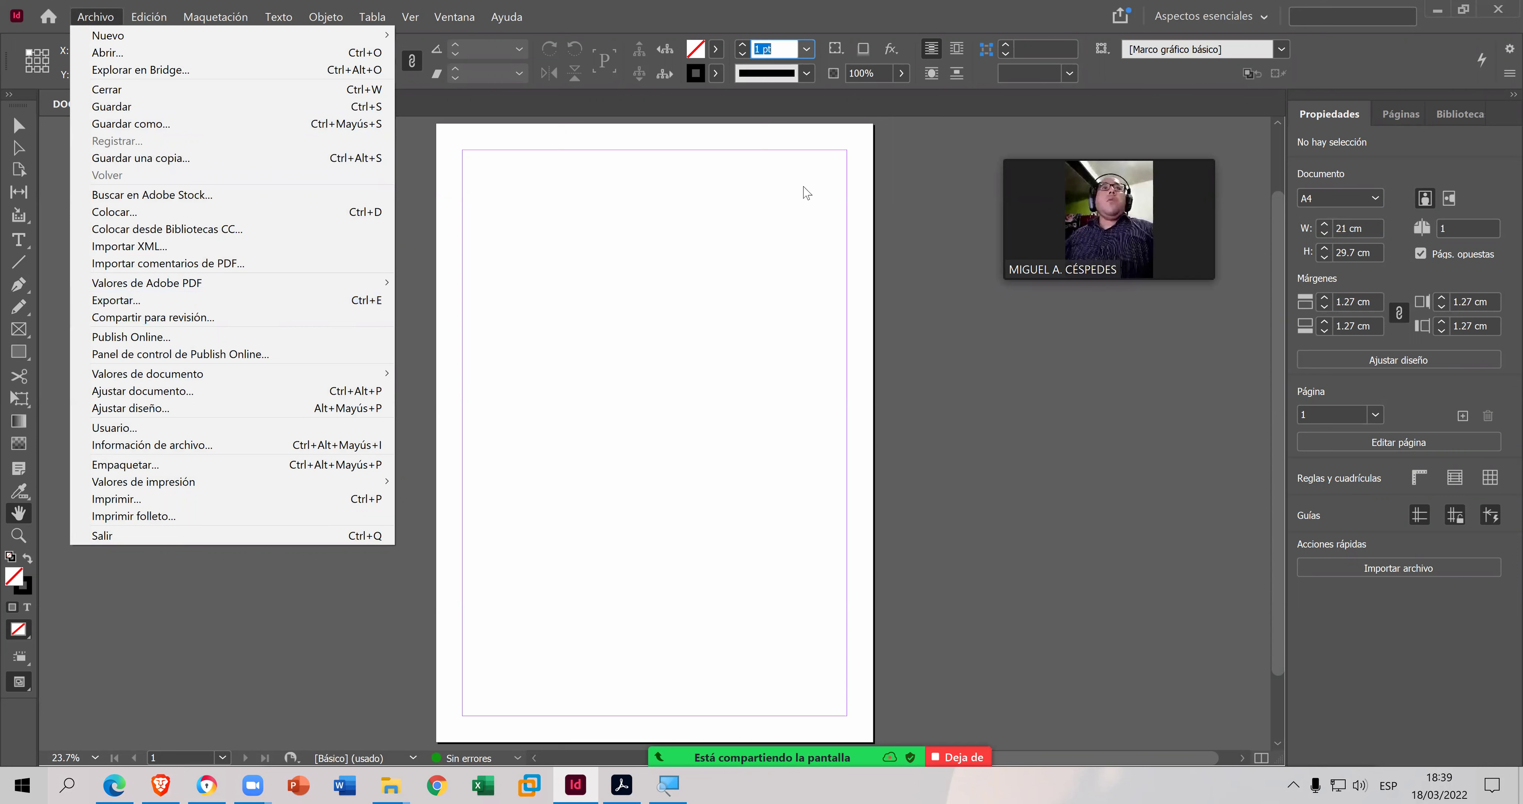
{"action": "left_click", "coordinate": [309, 109]}
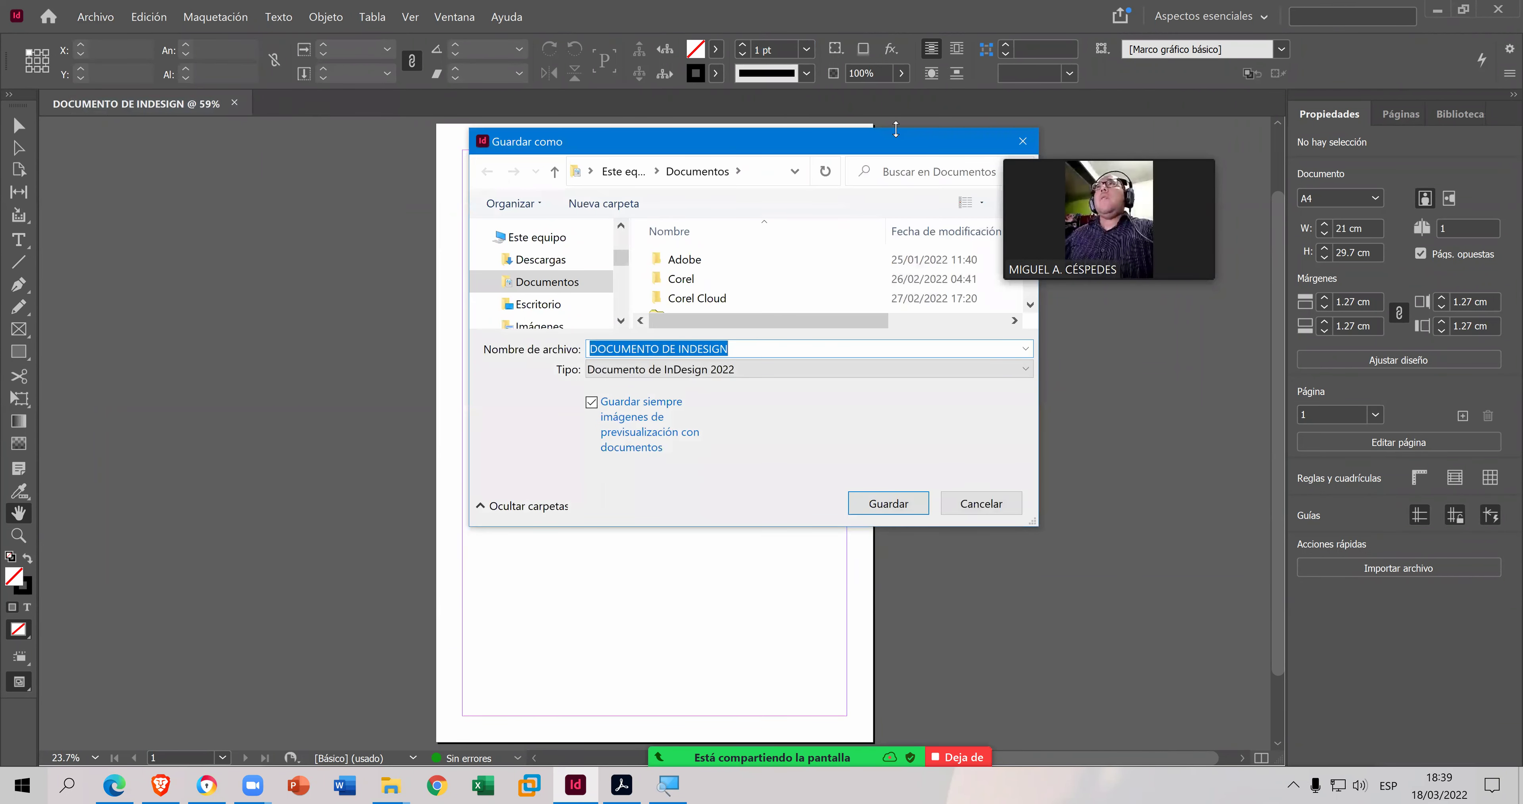
{"action": "left_click_drag", "start_coordinate": [705, 151], "coordinate": [551, 156]}
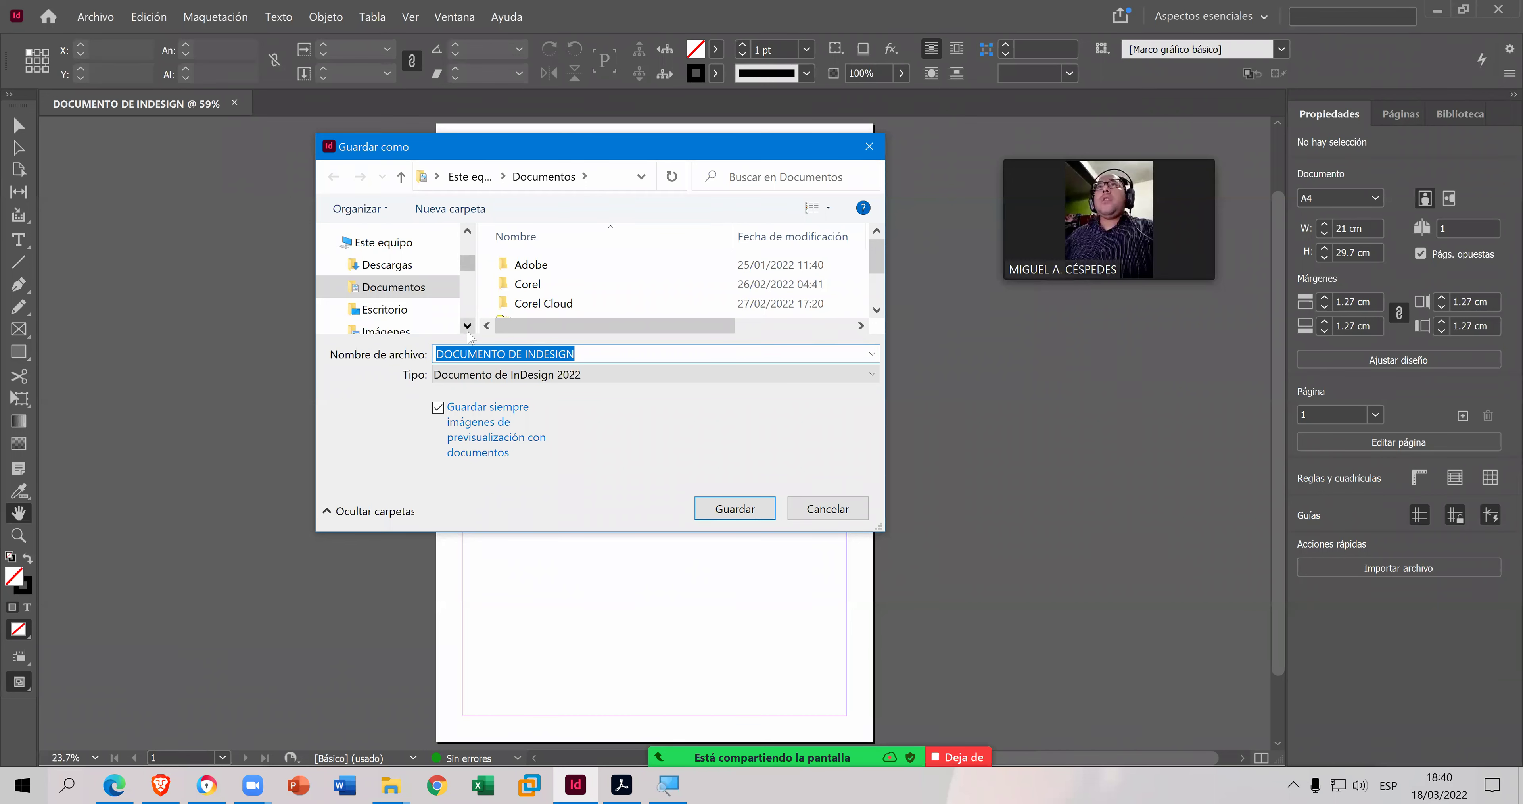
{"action": "scroll", "coordinate": [468, 331], "scroll_direction": "down", "scroll_amount": 2}
{"action": "scroll", "coordinate": [468, 331], "scroll_direction": "down", "scroll_amount": 3}
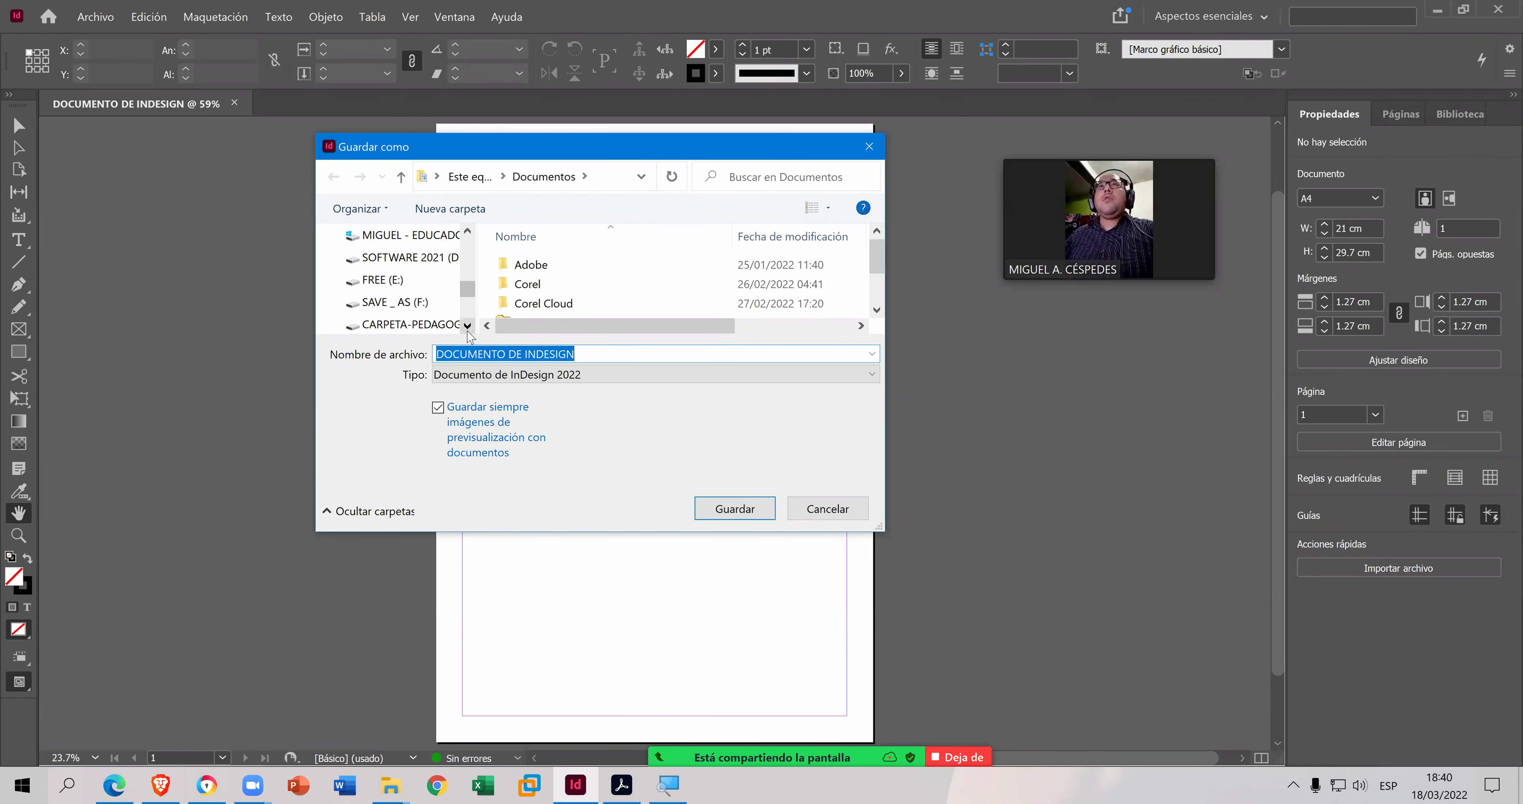
{"action": "left_click", "coordinate": [412, 303]}
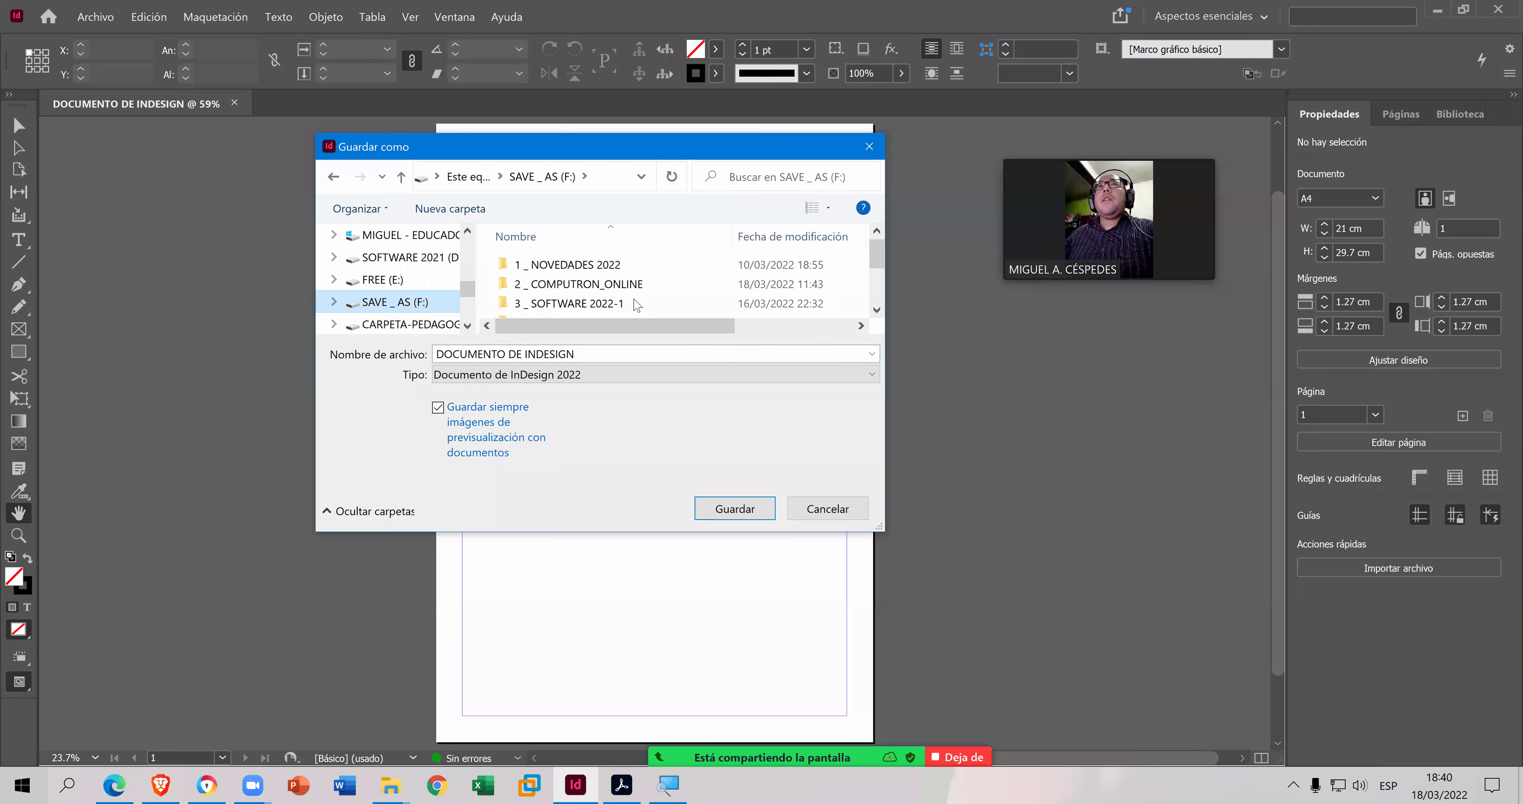
- Go to the HERRAMIENTAS INFORMÁTICAS N°02 folder inside 4 _ CHARLES CHAPLIN as the save location
{"action": "left_click", "coordinate": [877, 309]}
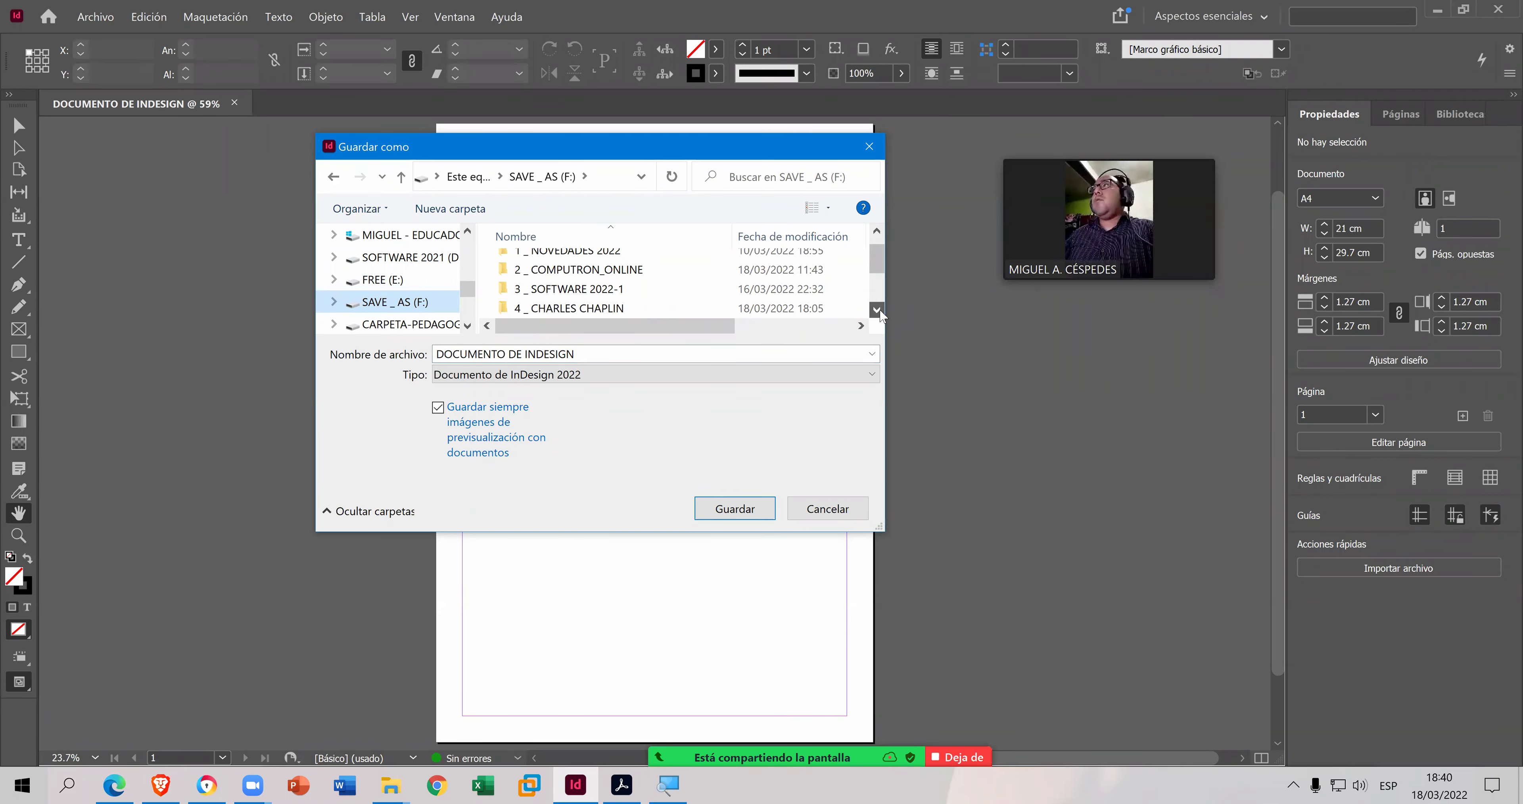
{"action": "left_click", "coordinate": [635, 290]}
{"action": "double_click", "coordinate": [636, 290]}
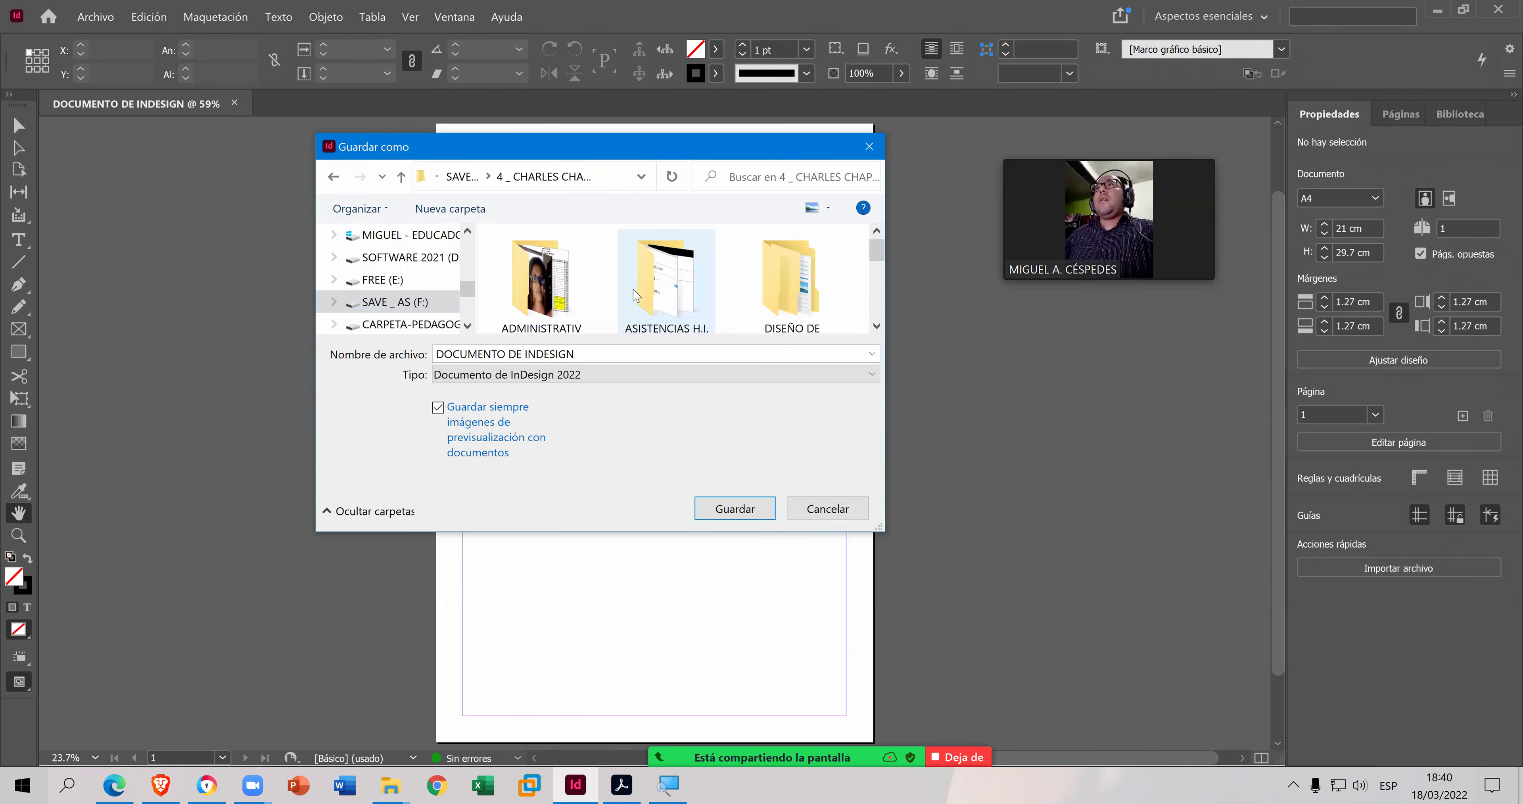
{"action": "left_click", "coordinate": [877, 326]}
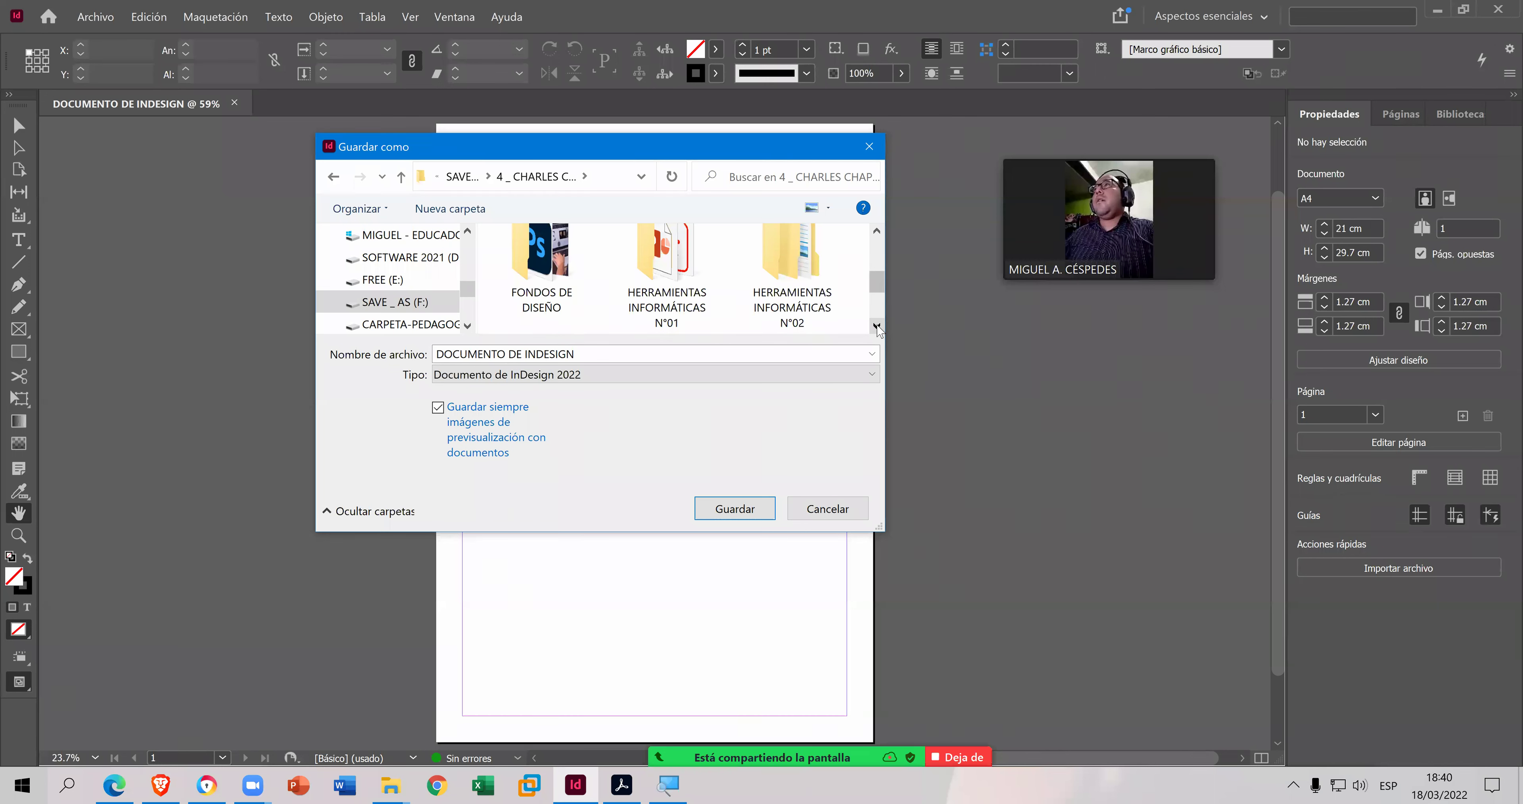
{"action": "double_click", "coordinate": [799, 283]}
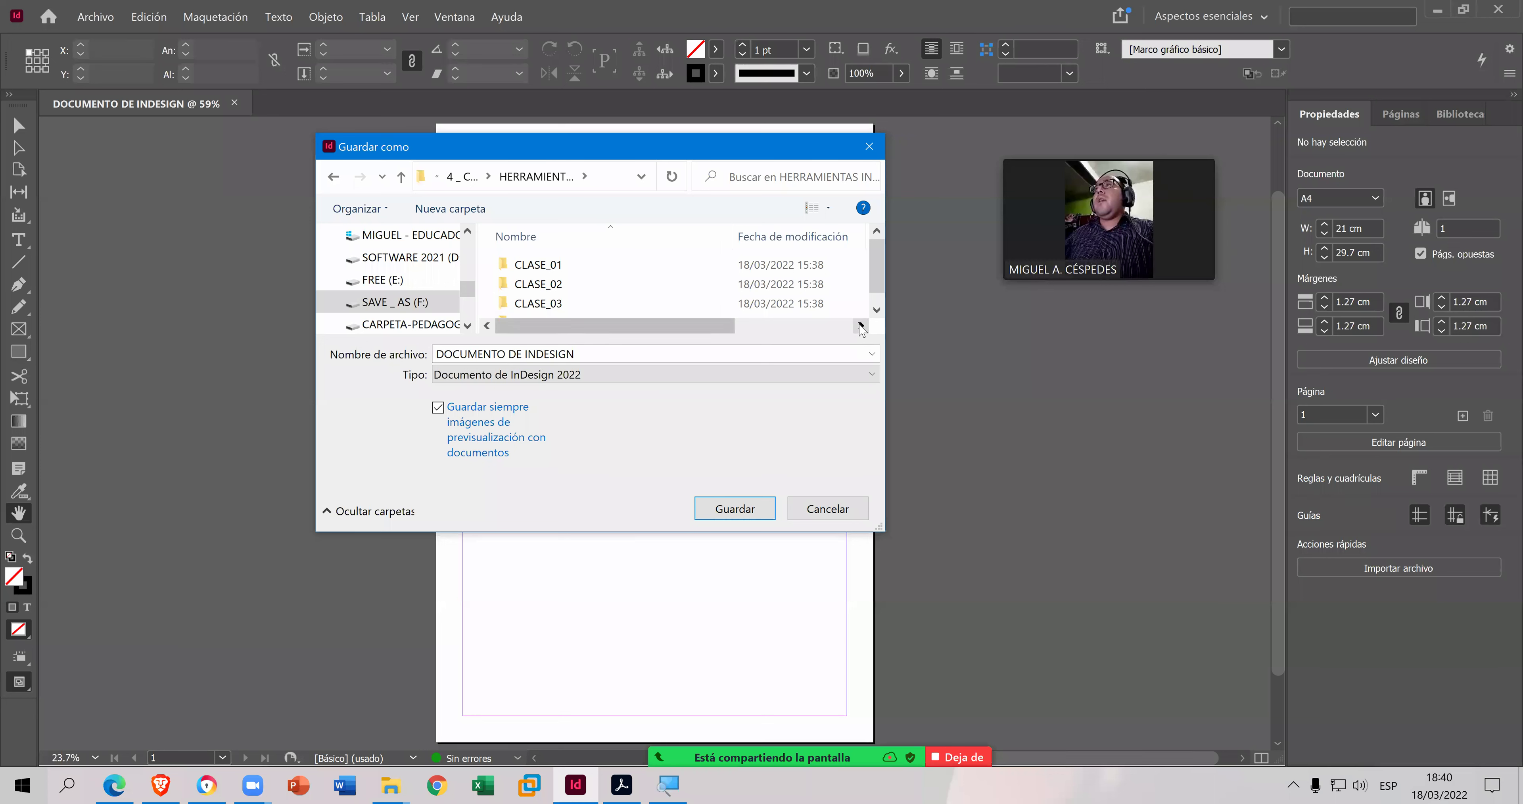
- Create a folder named EVIDENCIAS DE H.I. 2 in the current save location and open it
{"action": "left_click", "coordinate": [877, 310]}
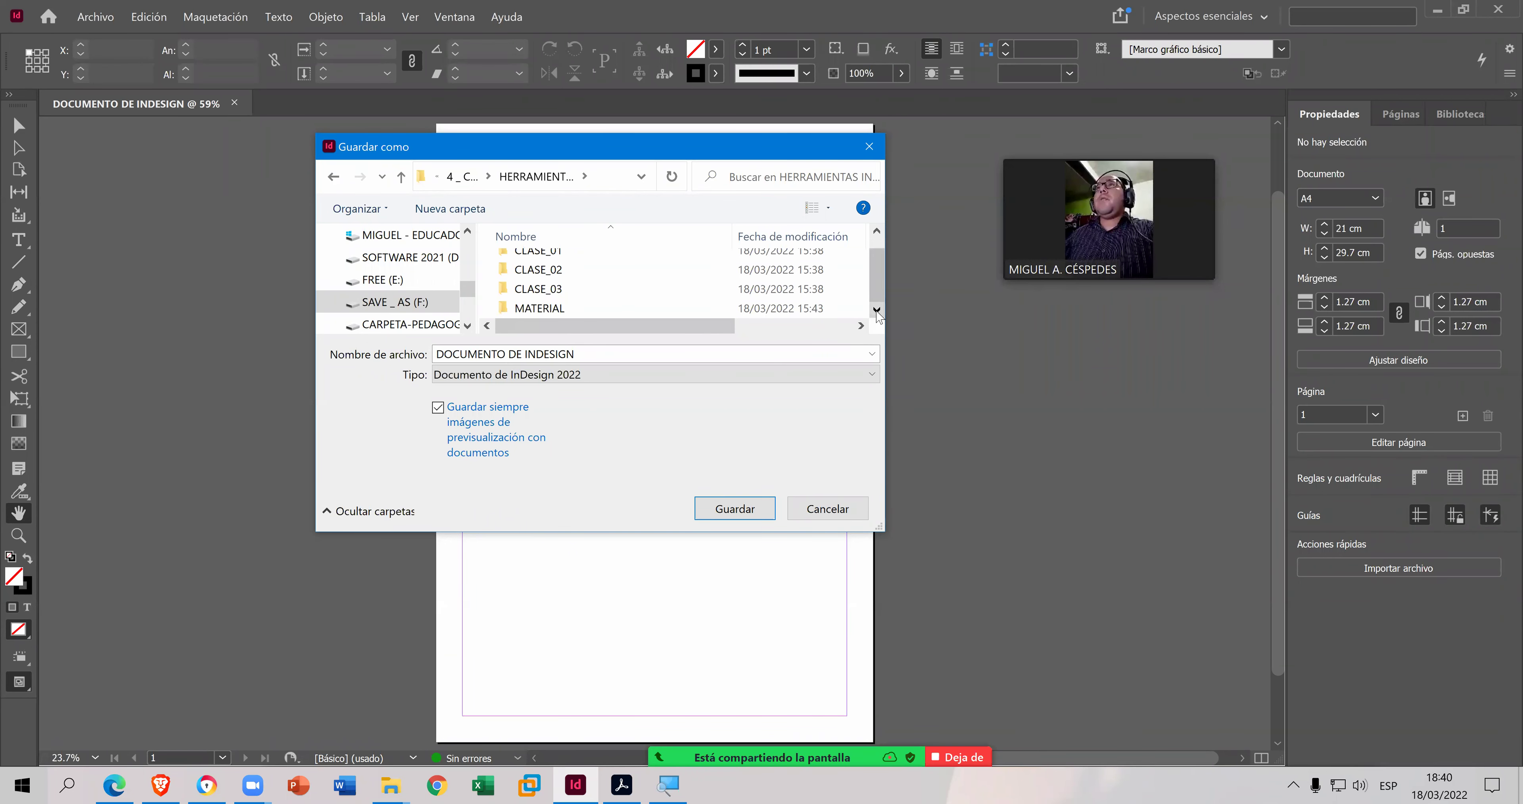
{"action": "left_click", "coordinate": [482, 212]}
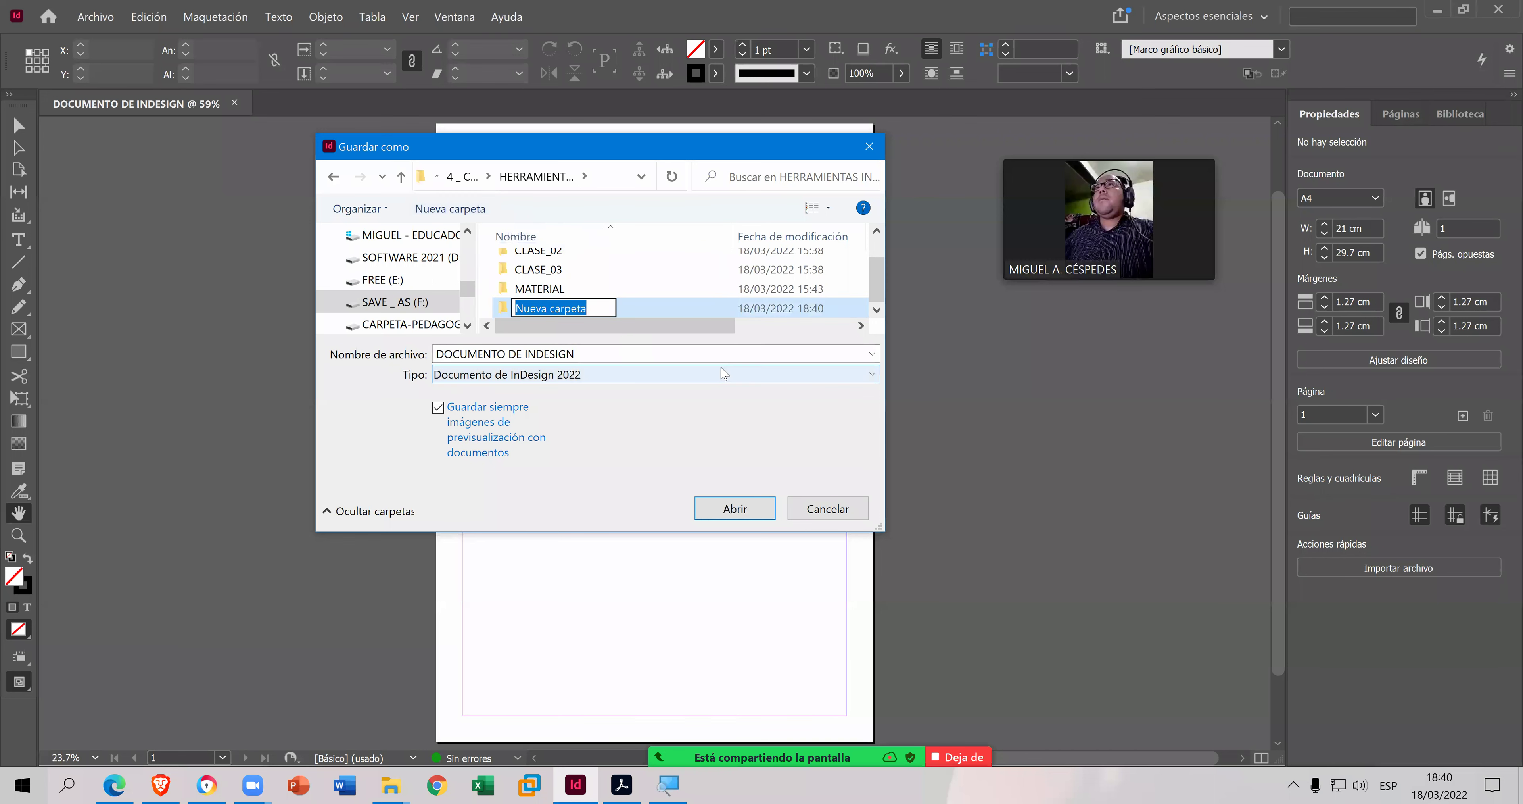
{"action": "type", "text": "EV"}
{"action": "type", "text": "IDENCIAS DE "}
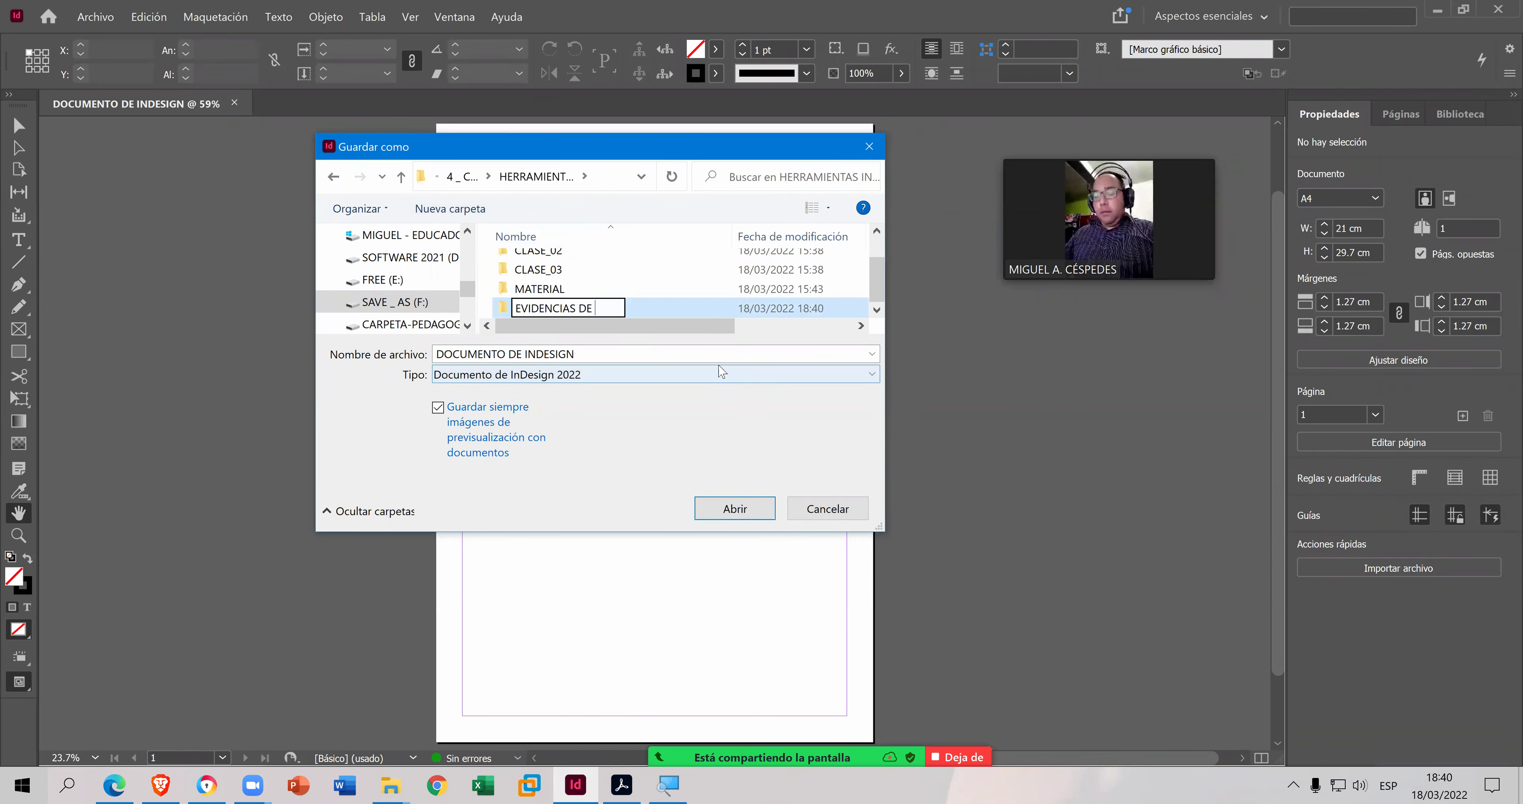
{"action": "type", "text": "H.I"}
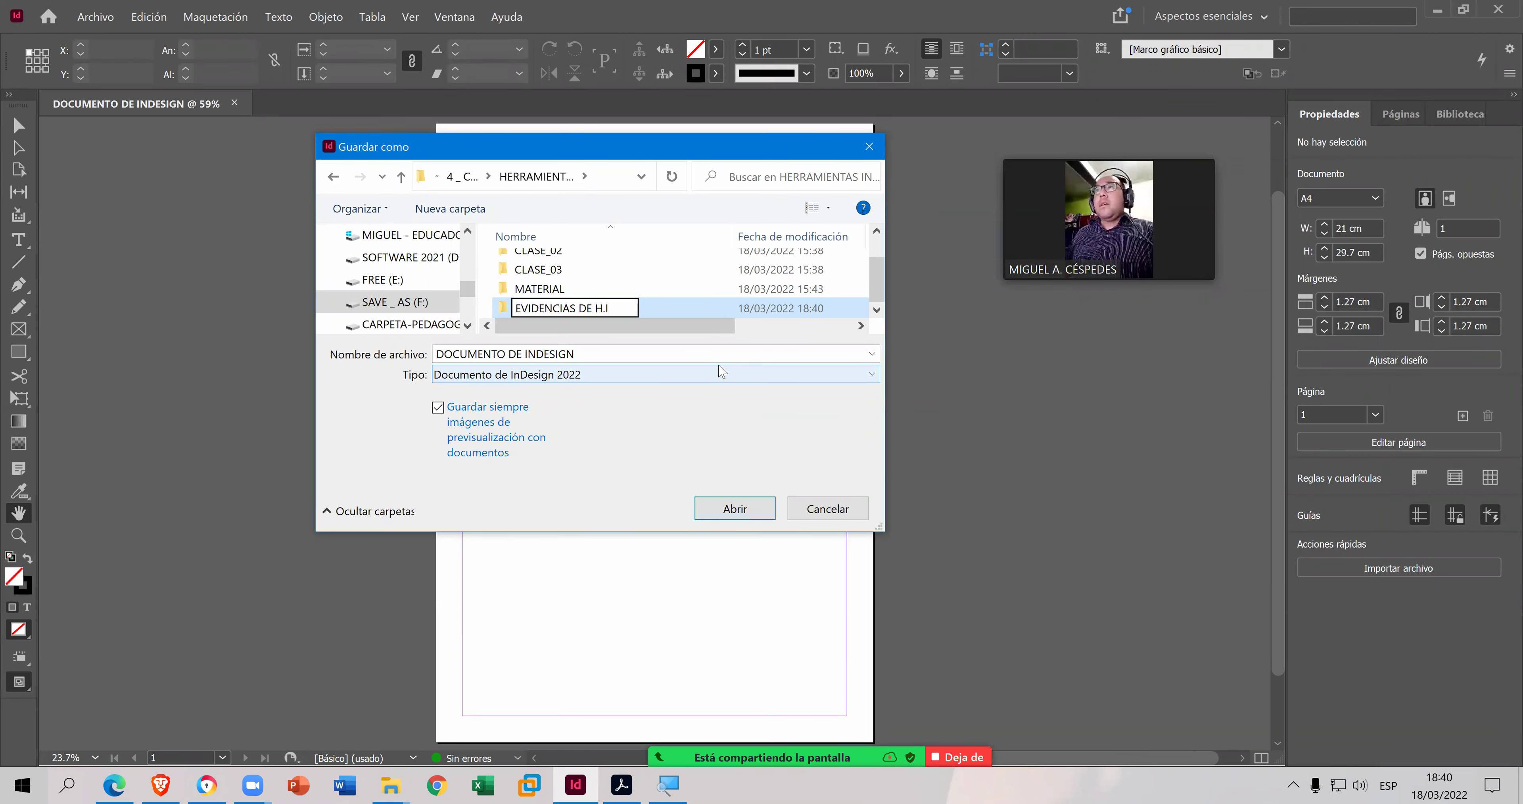
{"action": "type", "text": "."}
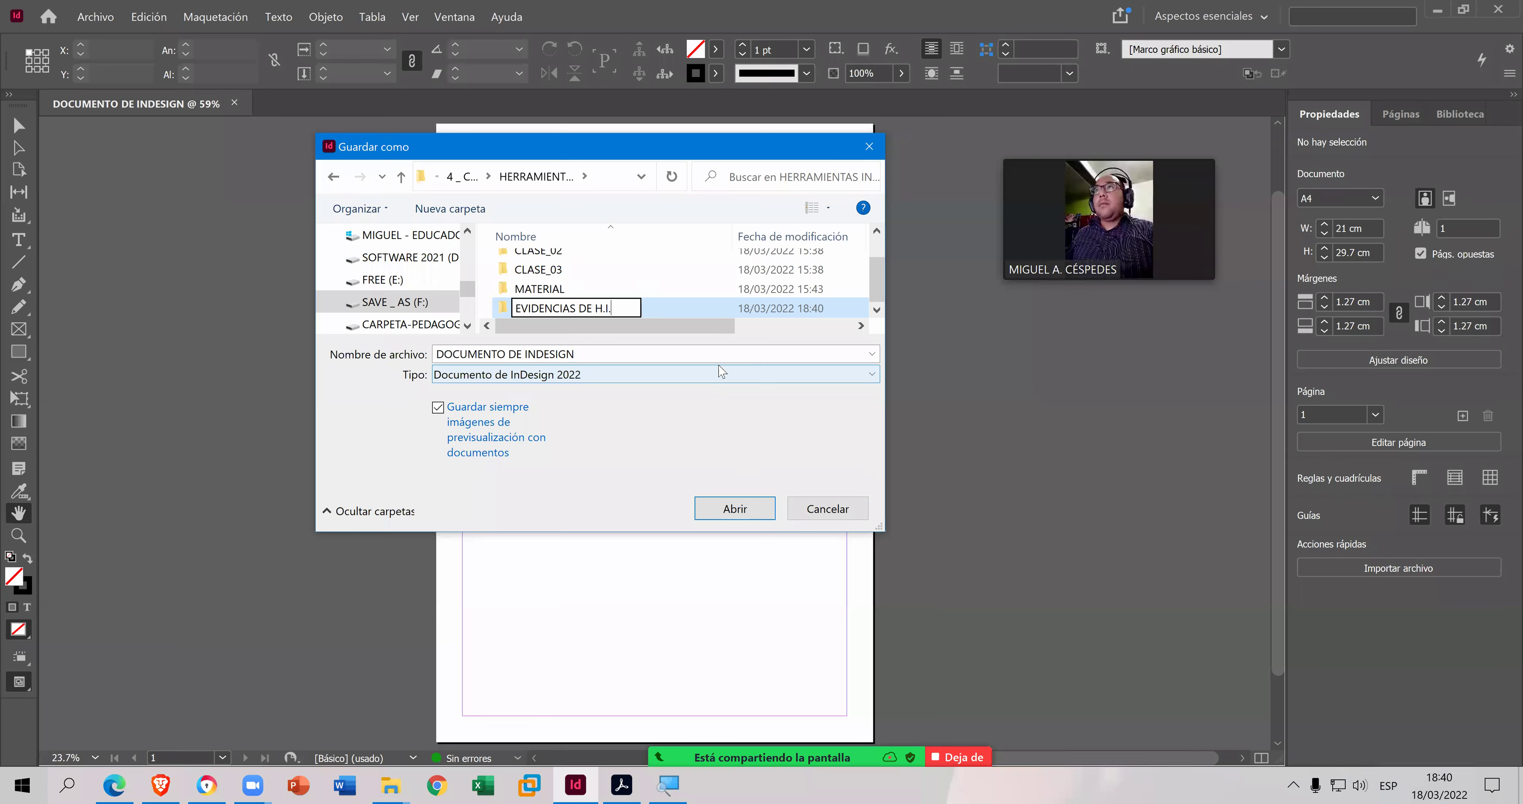
{"action": "type", "text": " 2"}
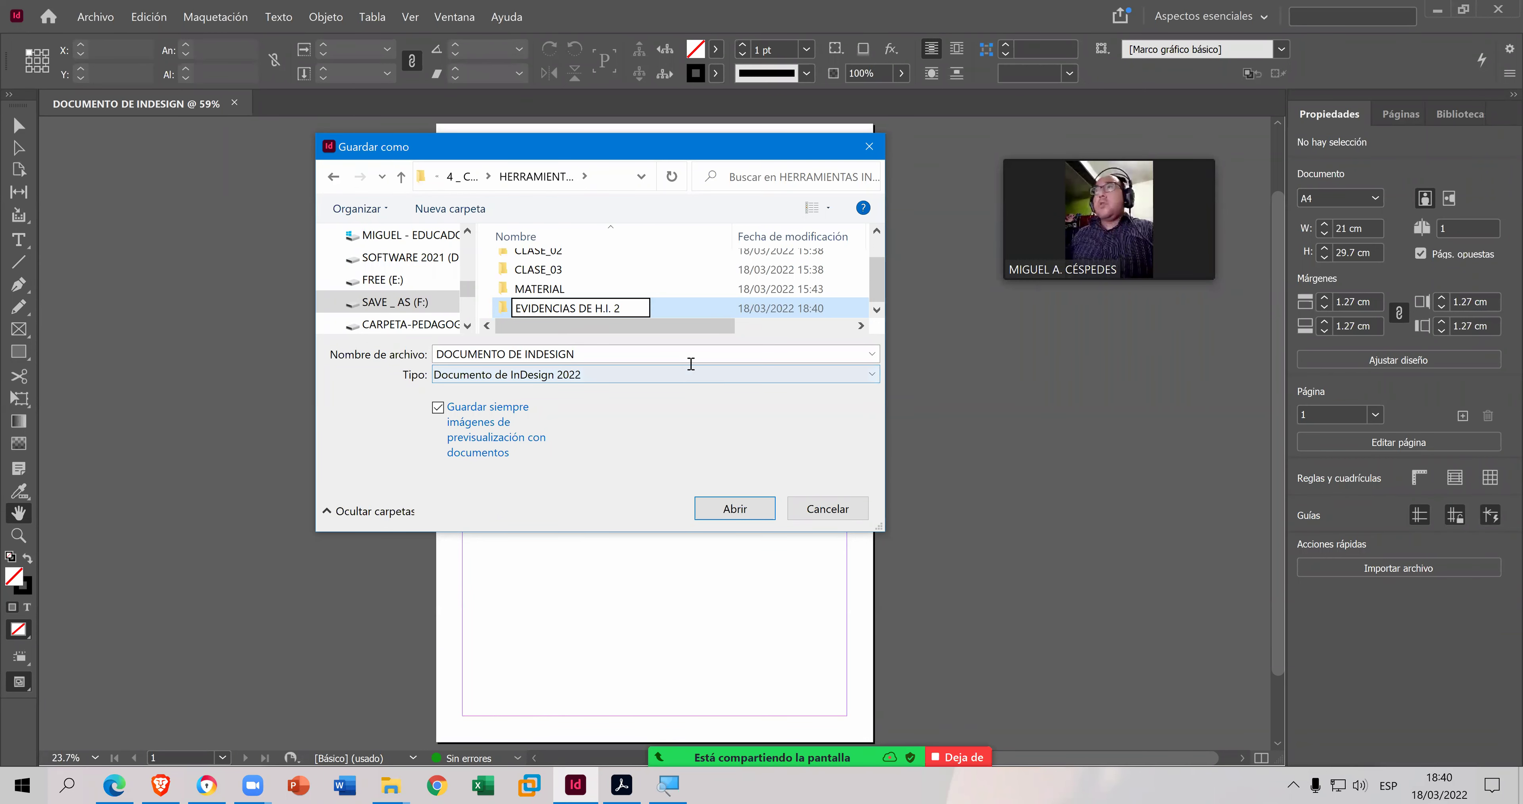
{"action": "left_click", "coordinate": [521, 178]}
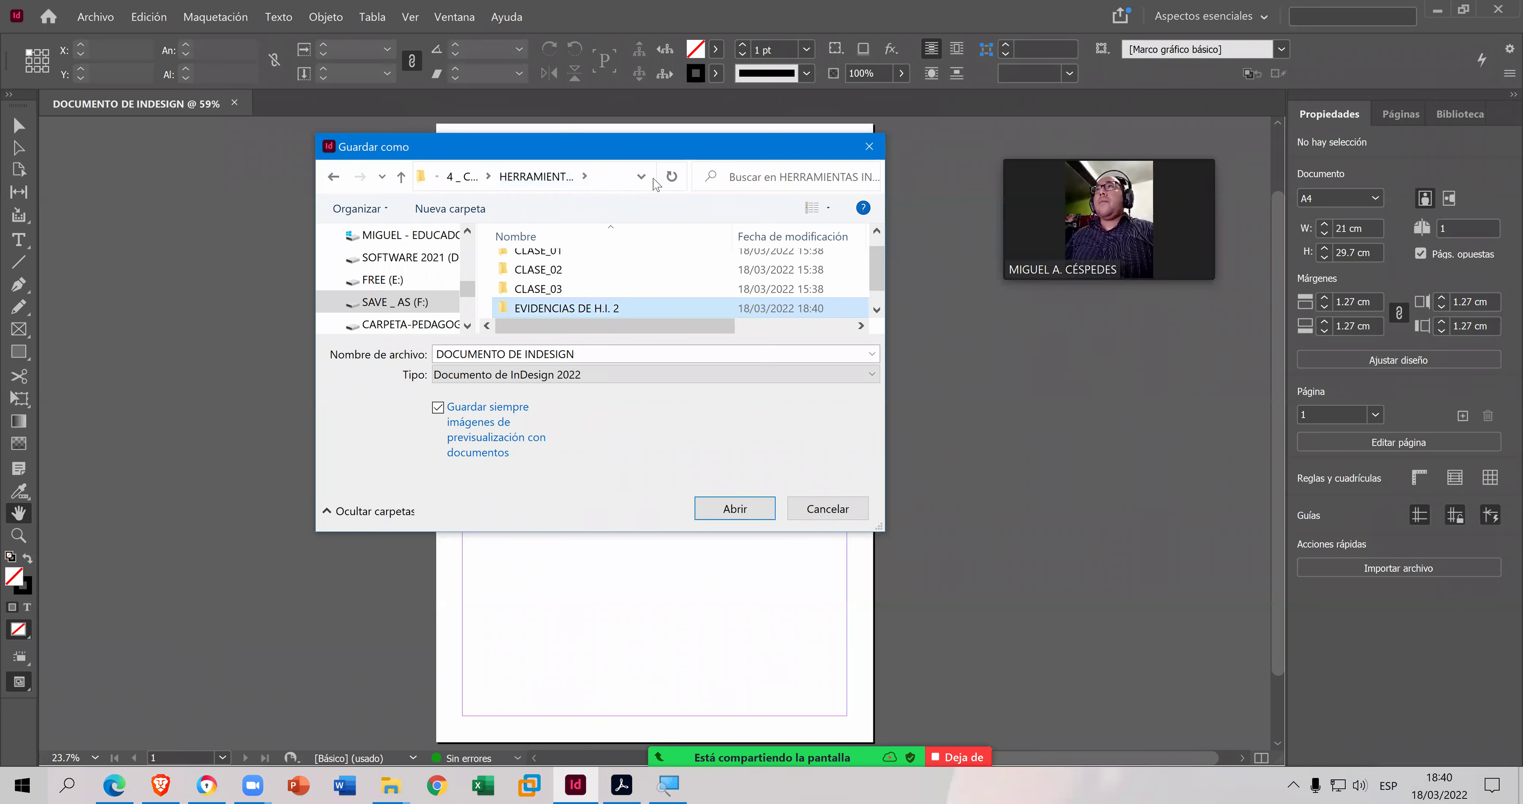
{"action": "left_click", "coordinate": [641, 176]}
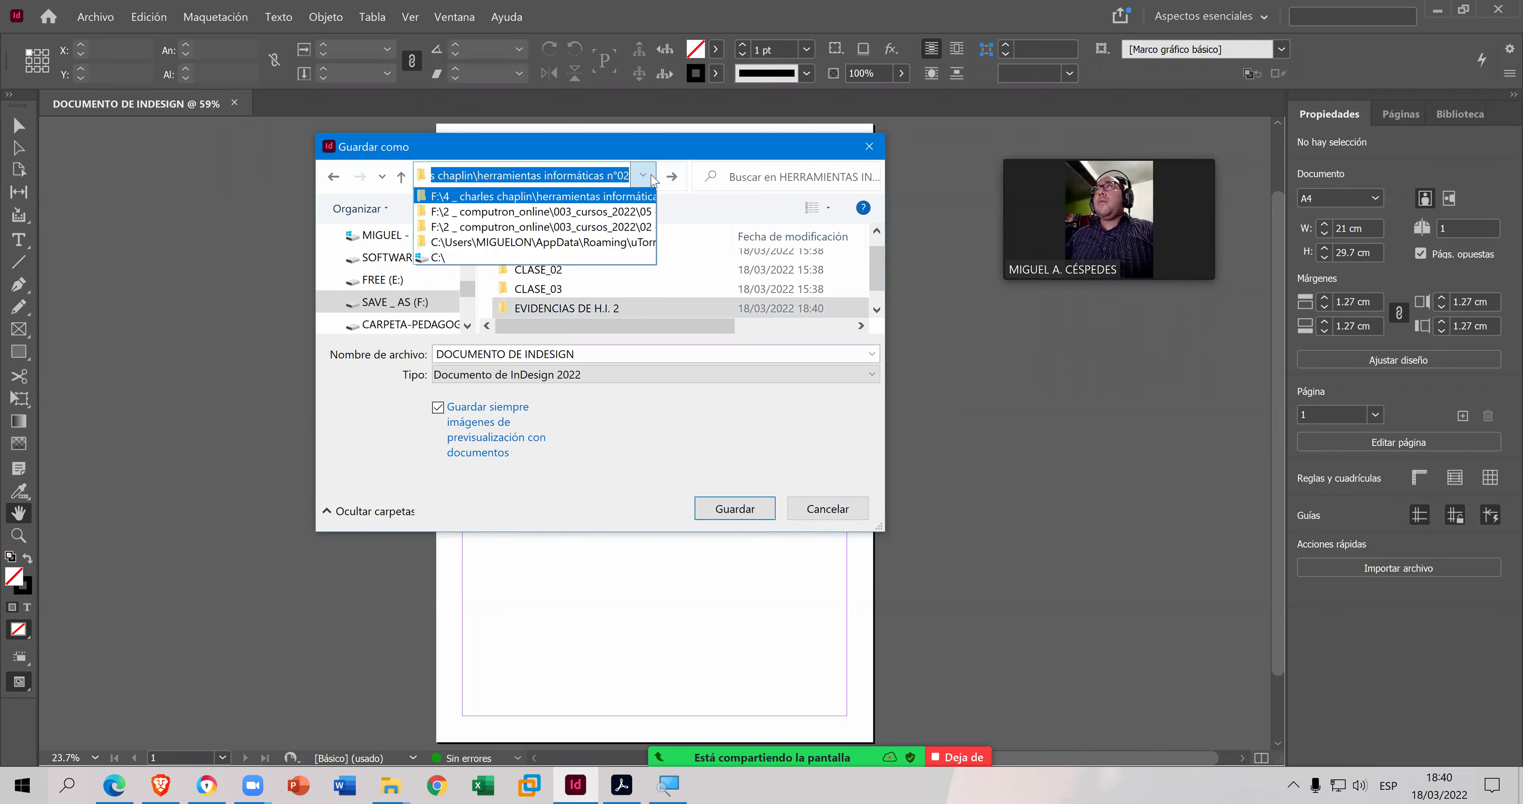
{"action": "left_click", "coordinate": [651, 178]}
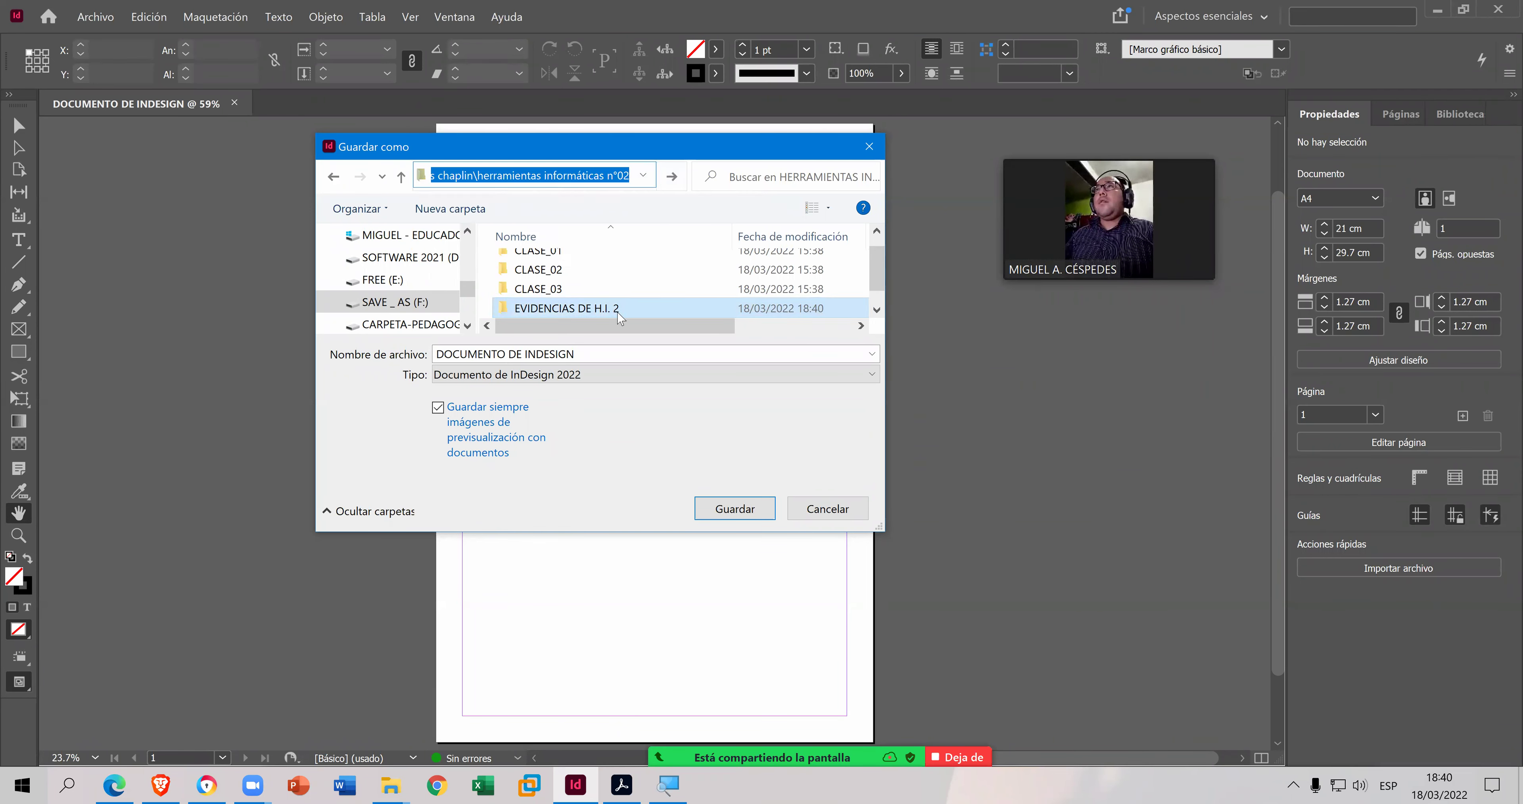
{"action": "left_click", "coordinate": [741, 508]}
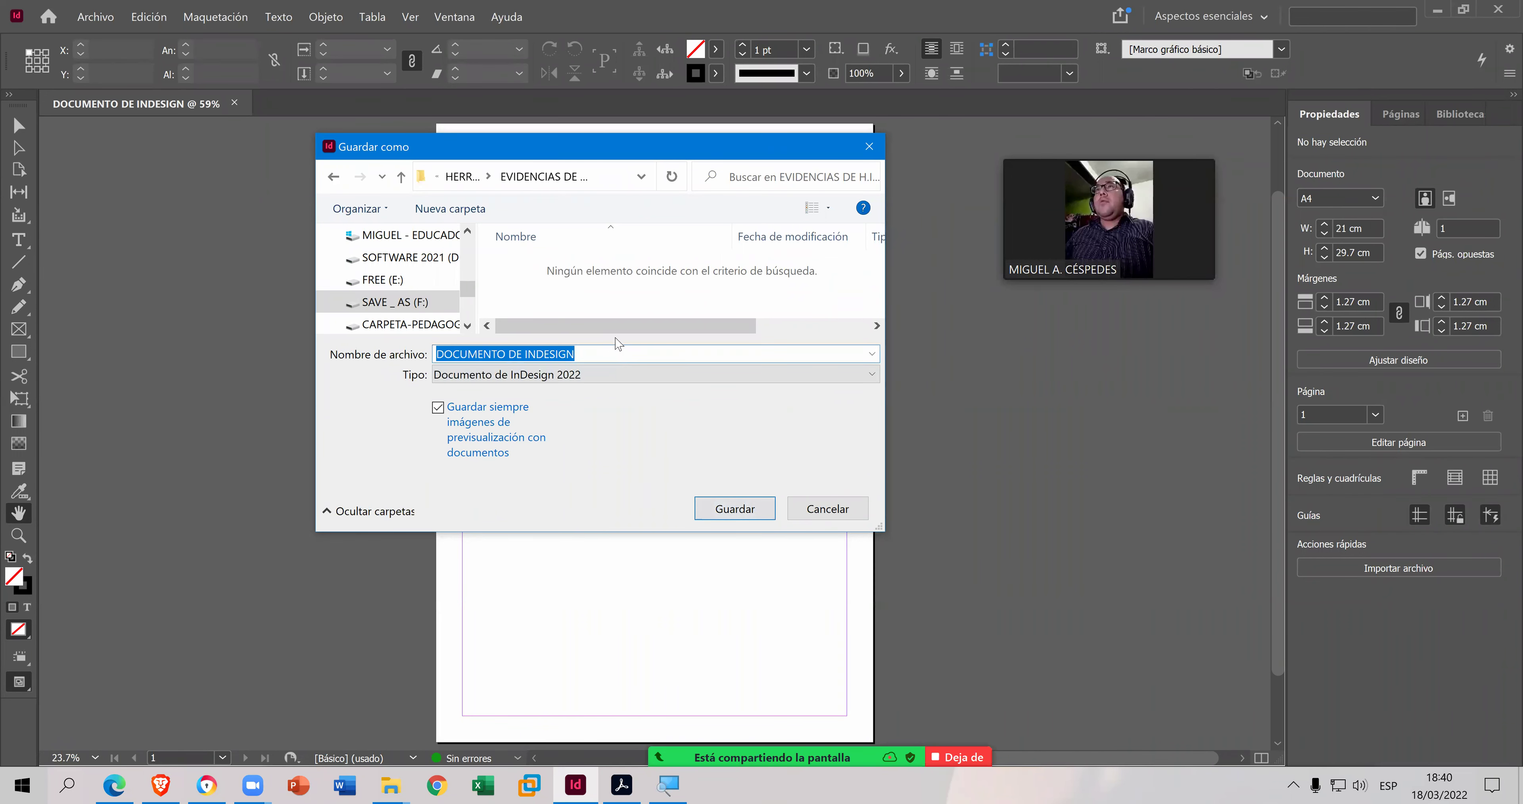
- Create a subfolder named CLASE_N°01 and save the document in it as DOCUMENTO DE INDESIGN
{"action": "left_click", "coordinate": [450, 208]}
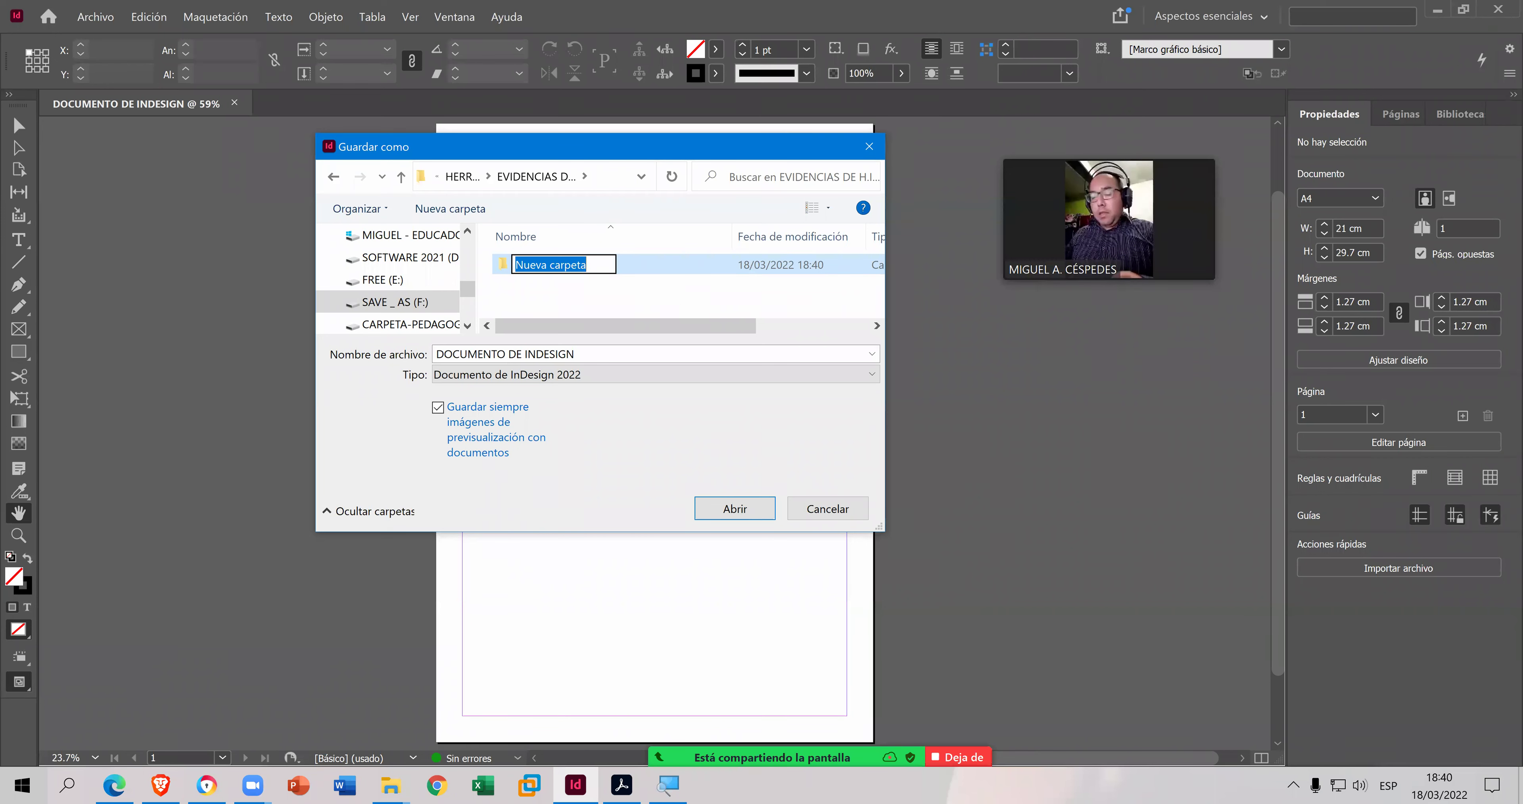
{"action": "type", "text": "CLASE_01"}
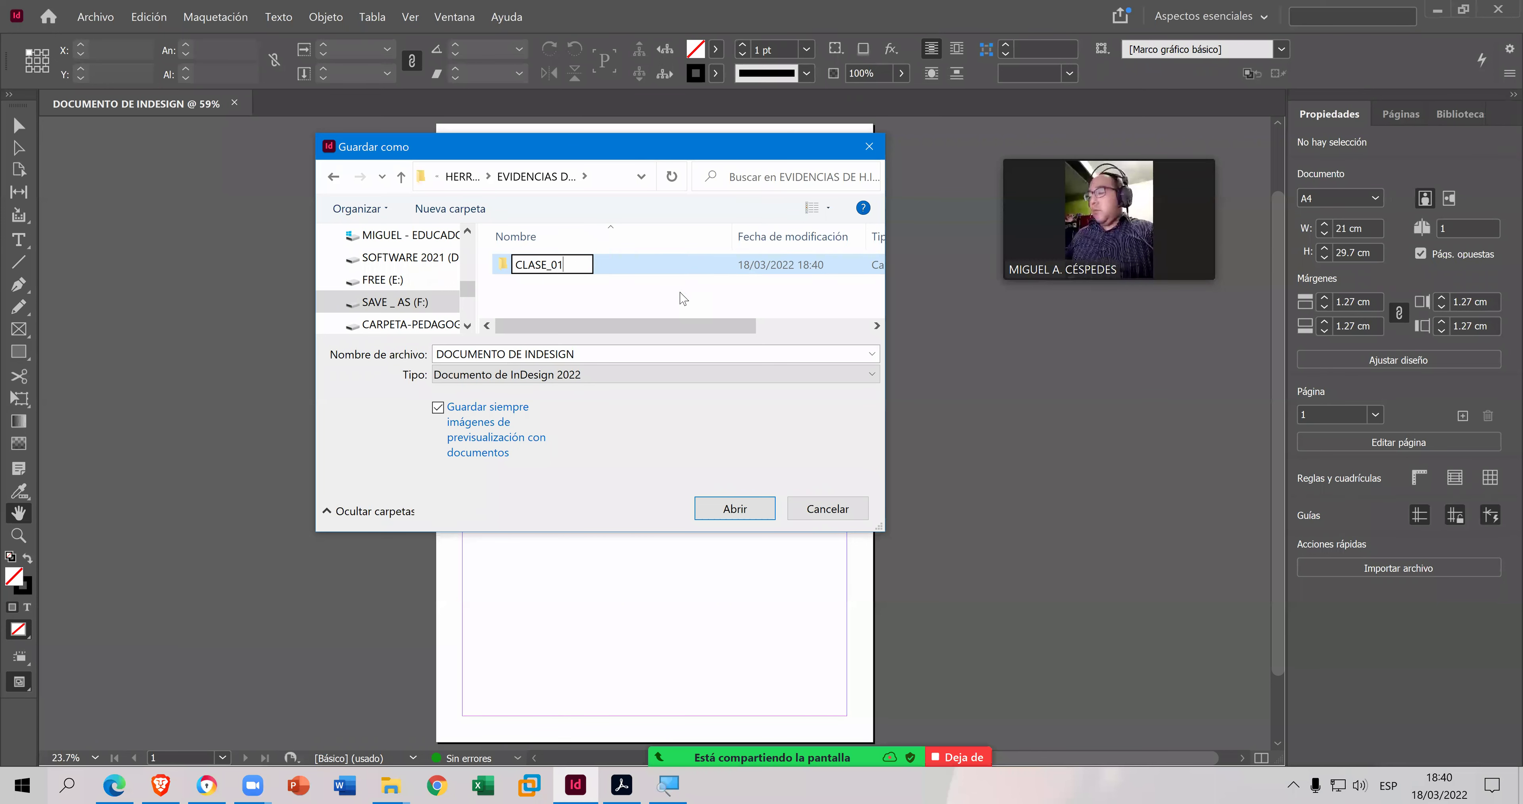
{"action": "type", "text": "N°"}
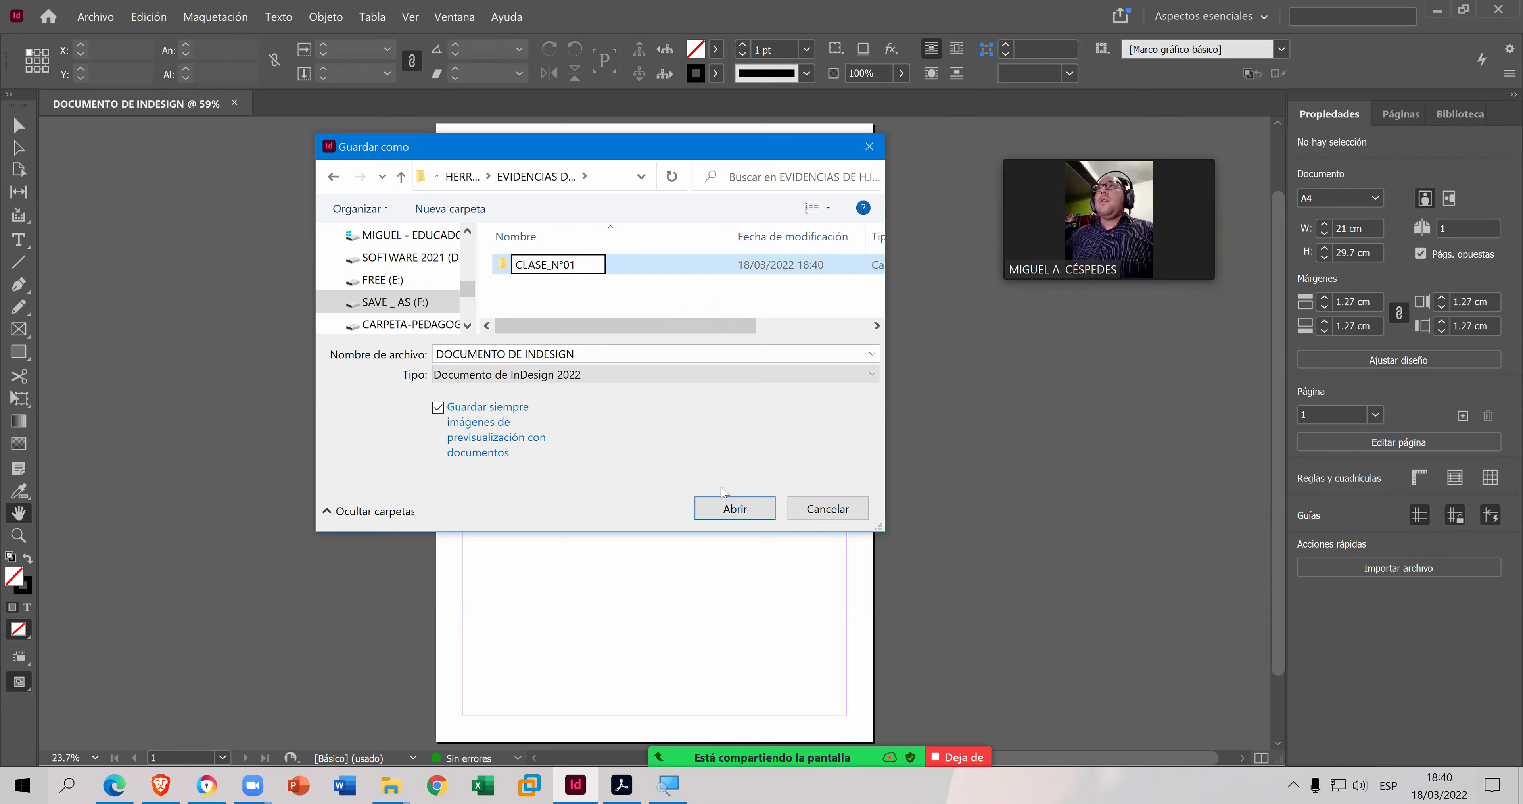
{"action": "left_click", "coordinate": [722, 515]}
{"action": "left_click", "coordinate": [722, 516]}
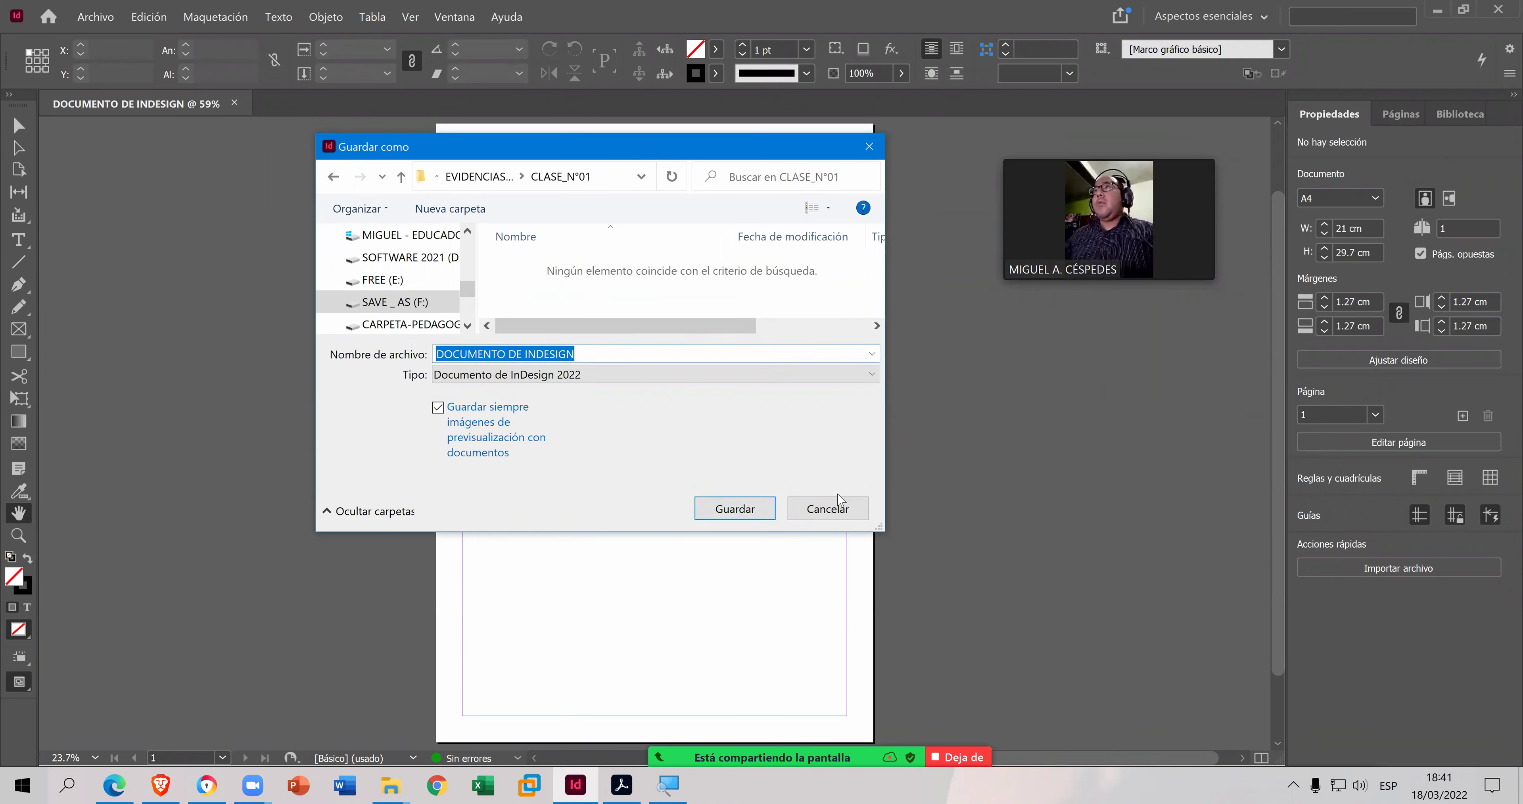
{"action": "left_click", "coordinate": [771, 507]}
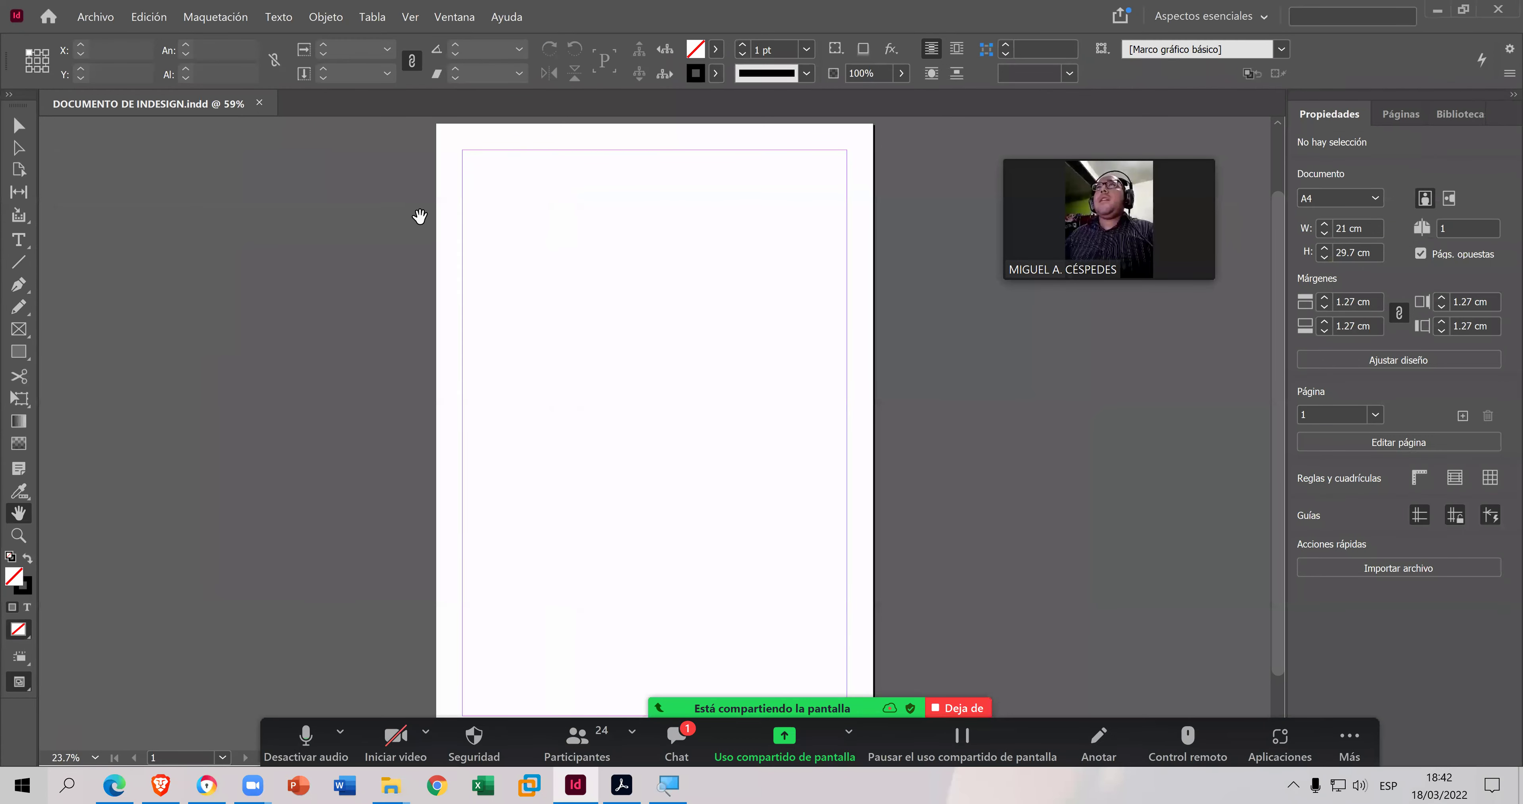
- Zoom the page view between 50% and 75%, and zoom out to 25% to view the pasteboard around the page
{"action": "scroll", "coordinate": [480, 228], "scroll_direction": "right", "scroll_amount": 2}
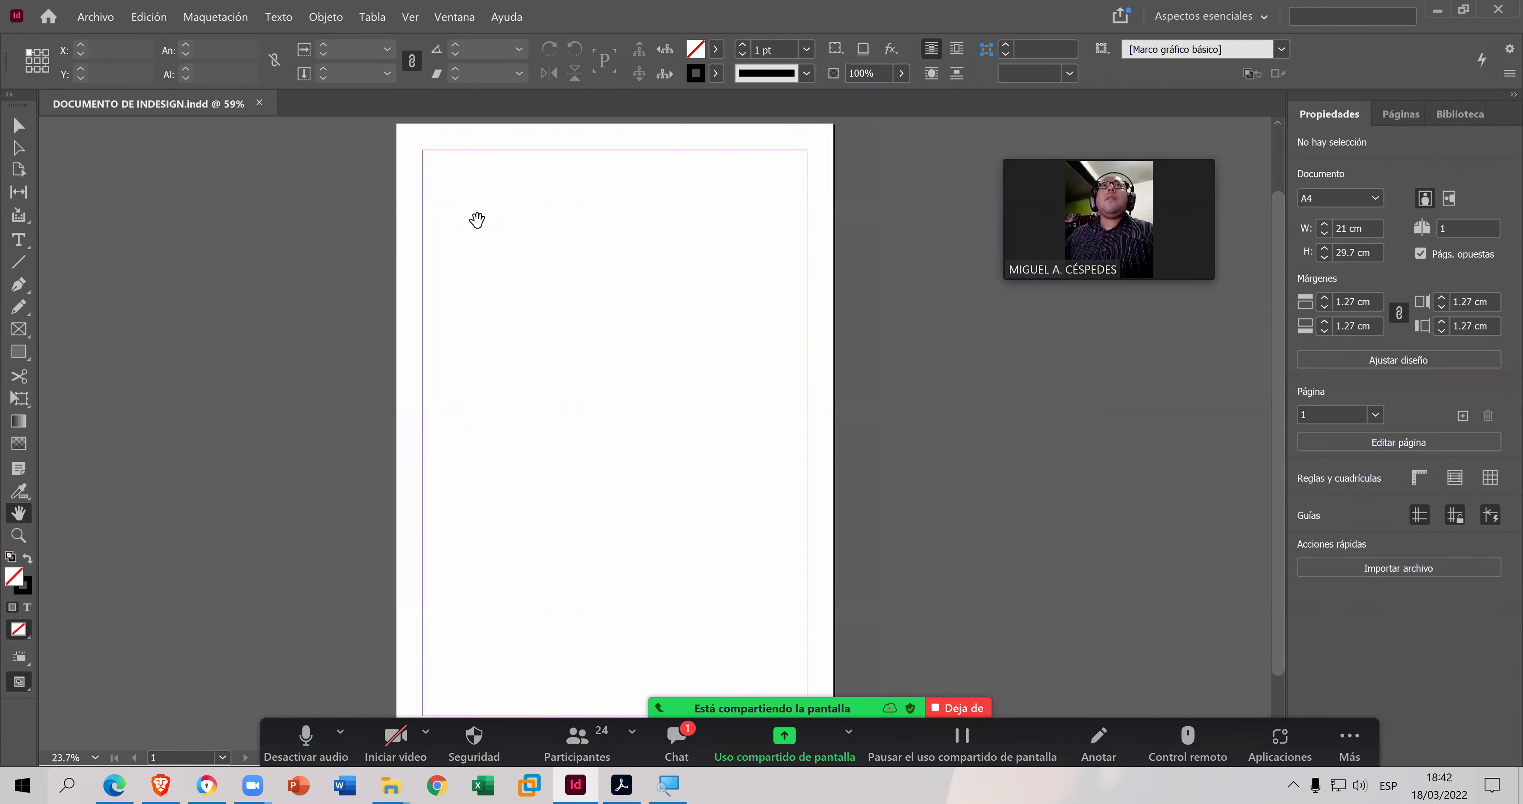
{"action": "scroll", "coordinate": [476, 221], "scroll_direction": "down", "scroll_amount": 1}
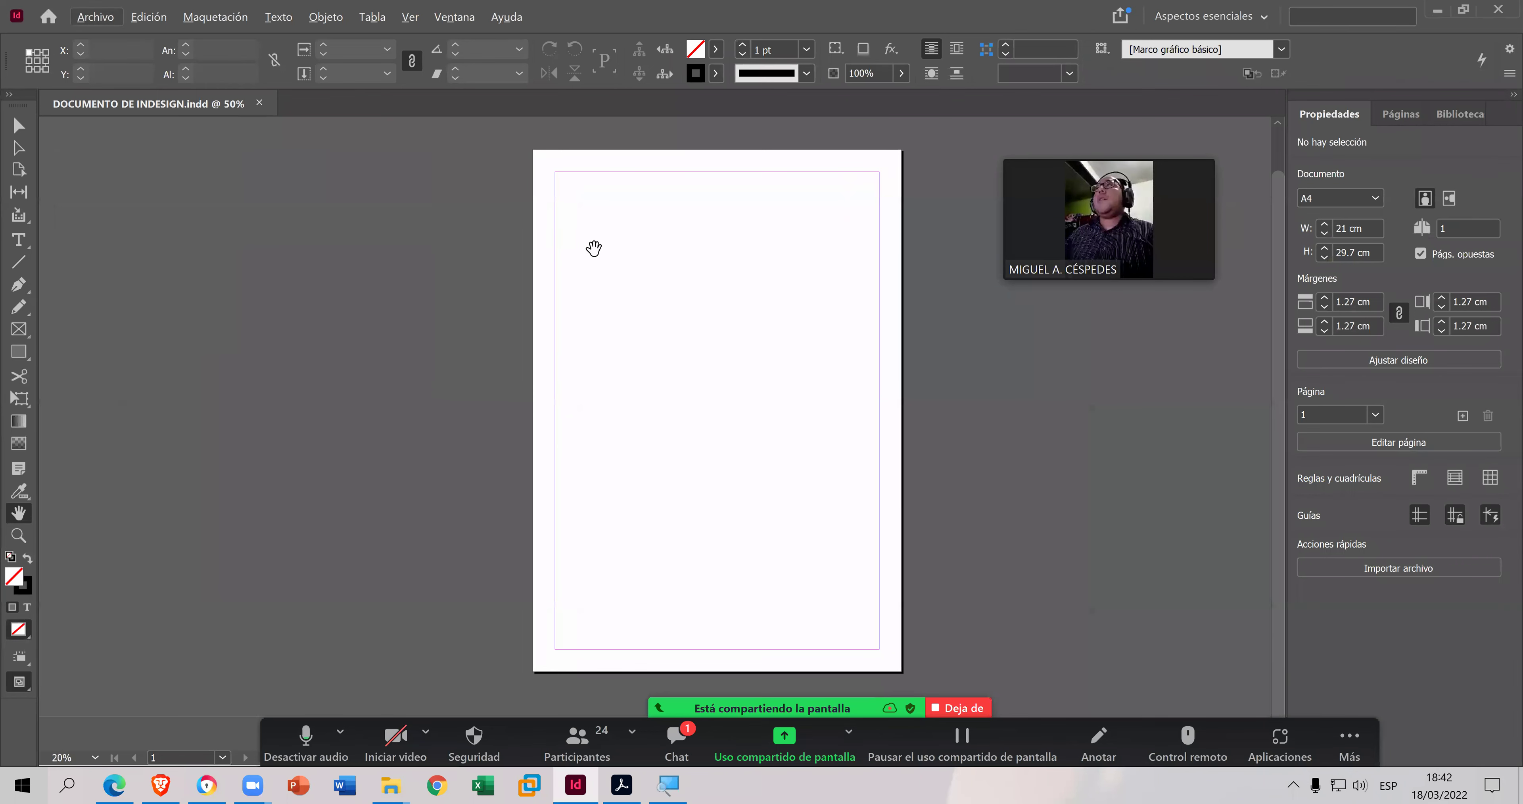
{"action": "scroll", "coordinate": [594, 247], "scroll_direction": "up", "scroll_amount": 1}
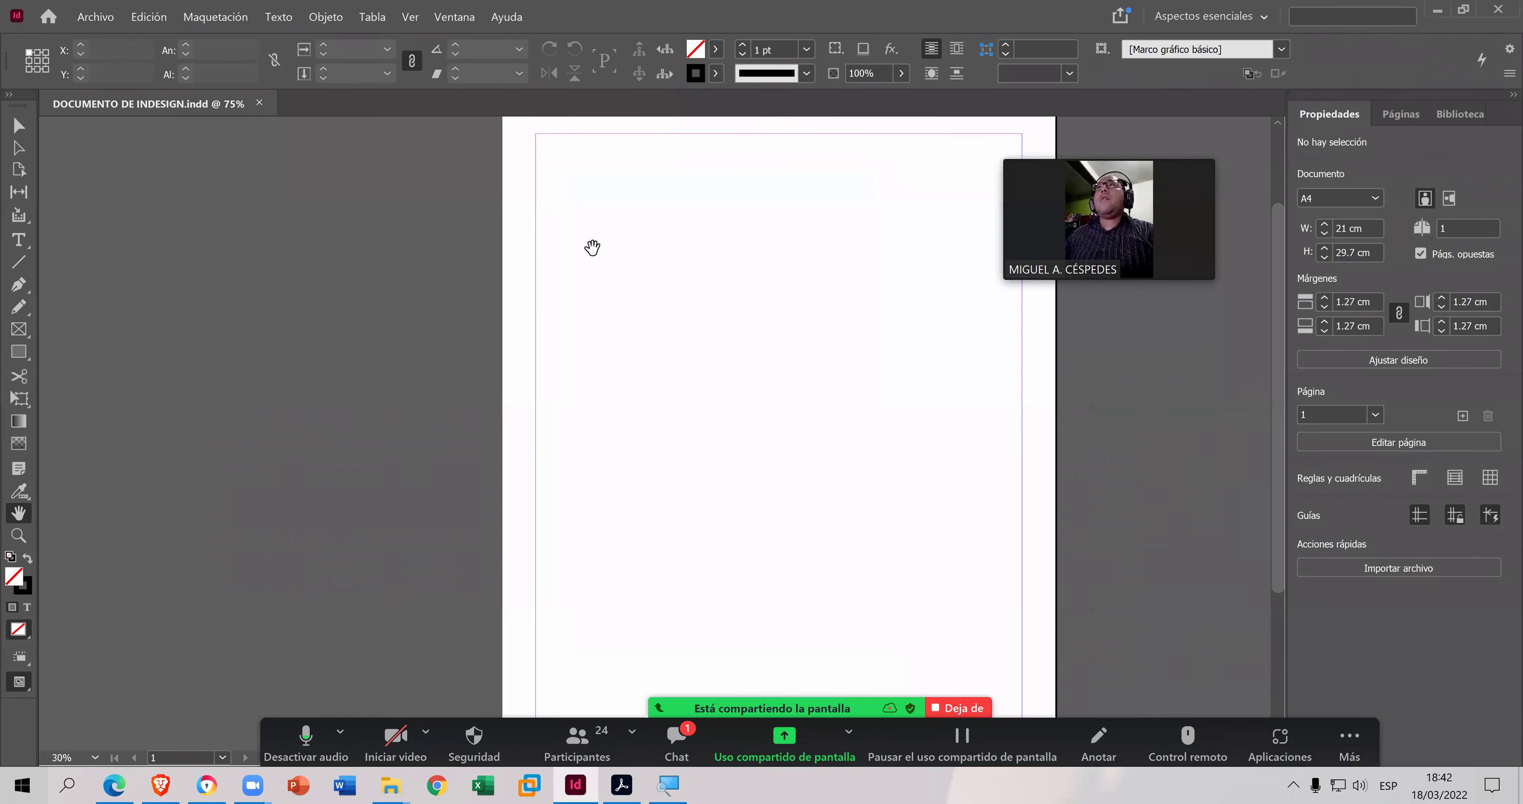
{"action": "scroll", "coordinate": [591, 244], "scroll_direction": "down", "scroll_amount": 1}
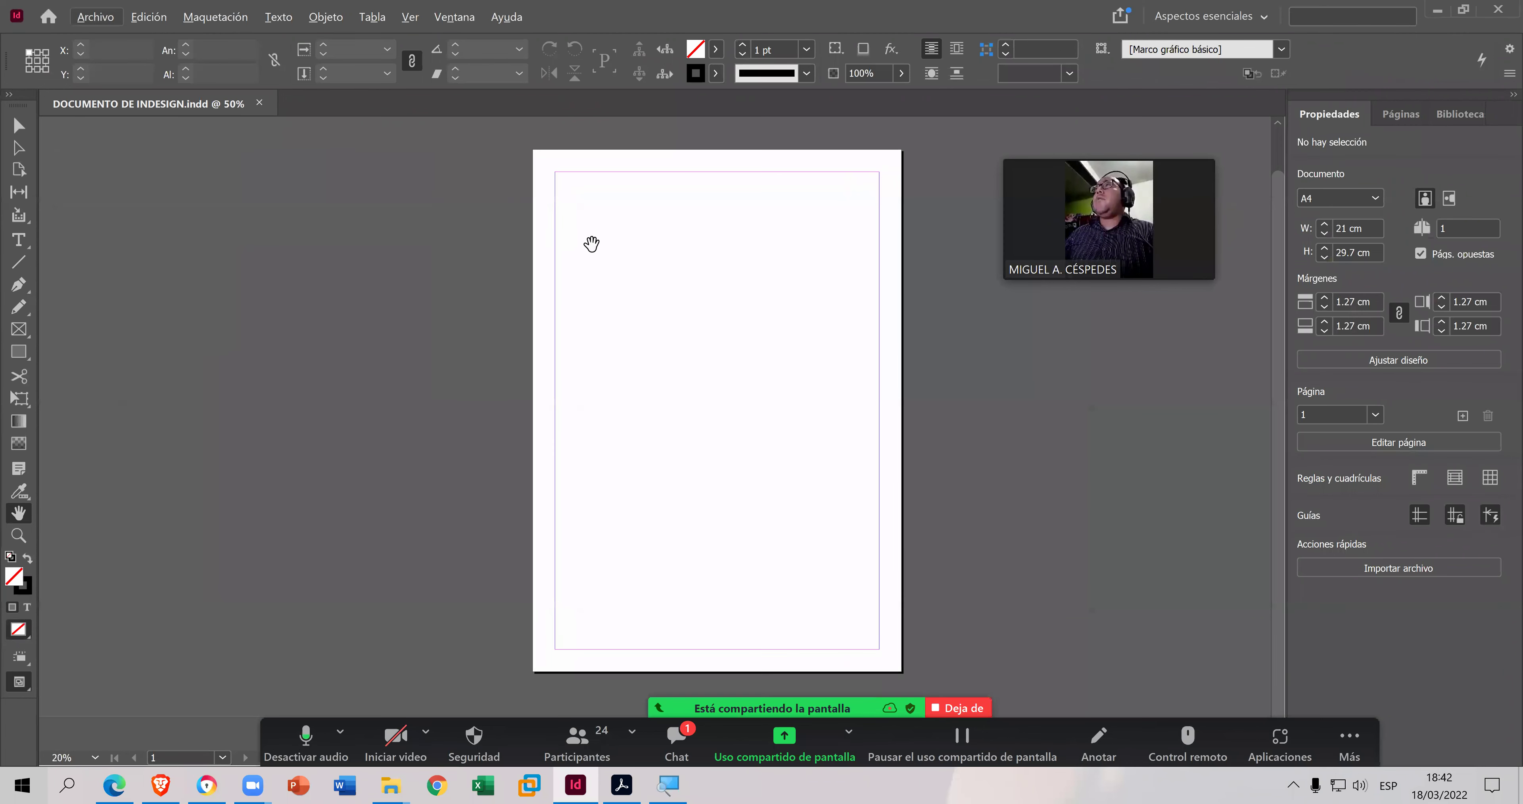
{"action": "scroll", "coordinate": [591, 243], "scroll_direction": "up", "scroll_amount": 1}
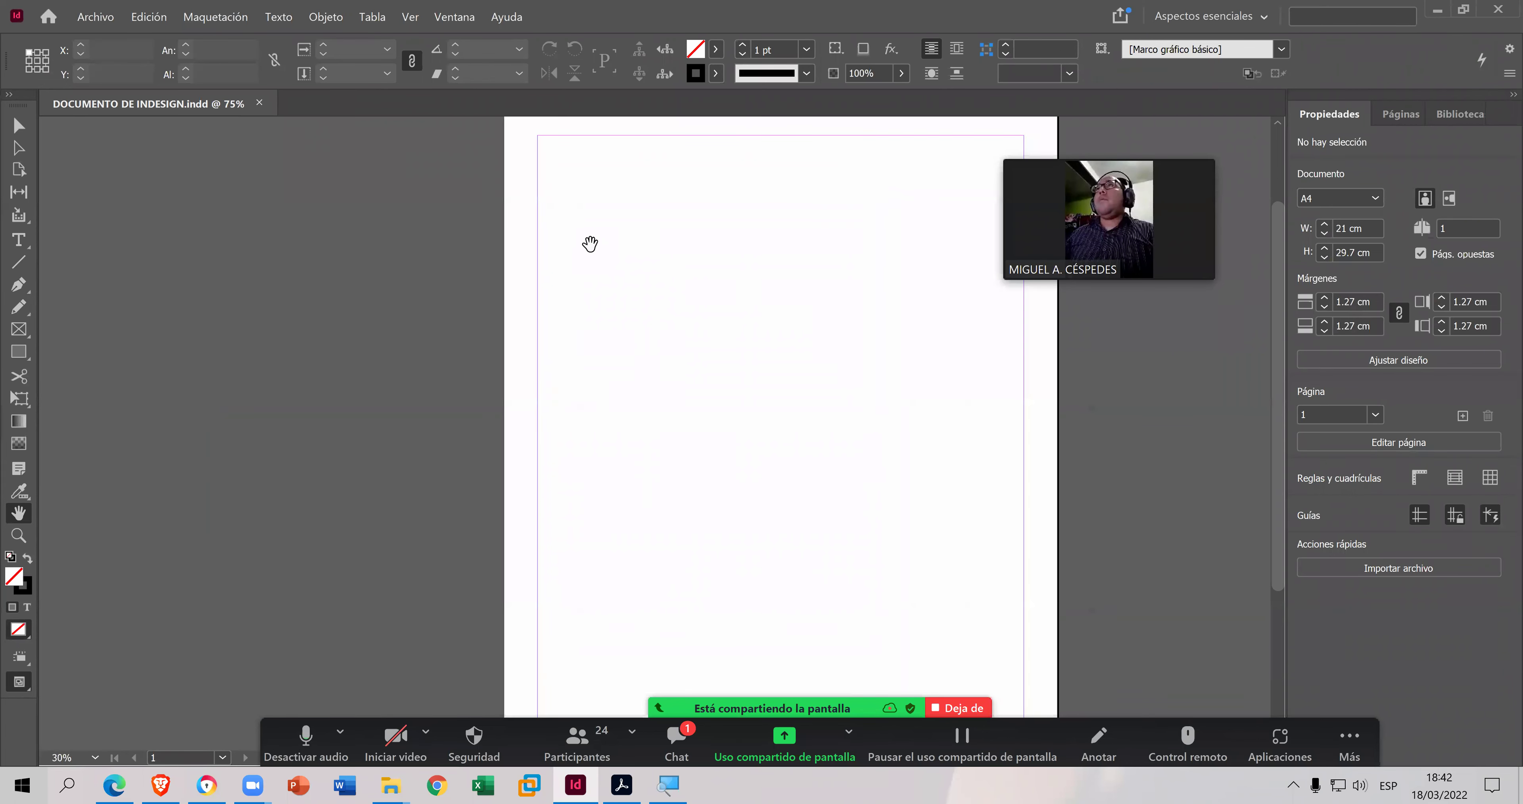
{"action": "scroll", "coordinate": [589, 241], "scroll_direction": "down", "scroll_amount": 2}
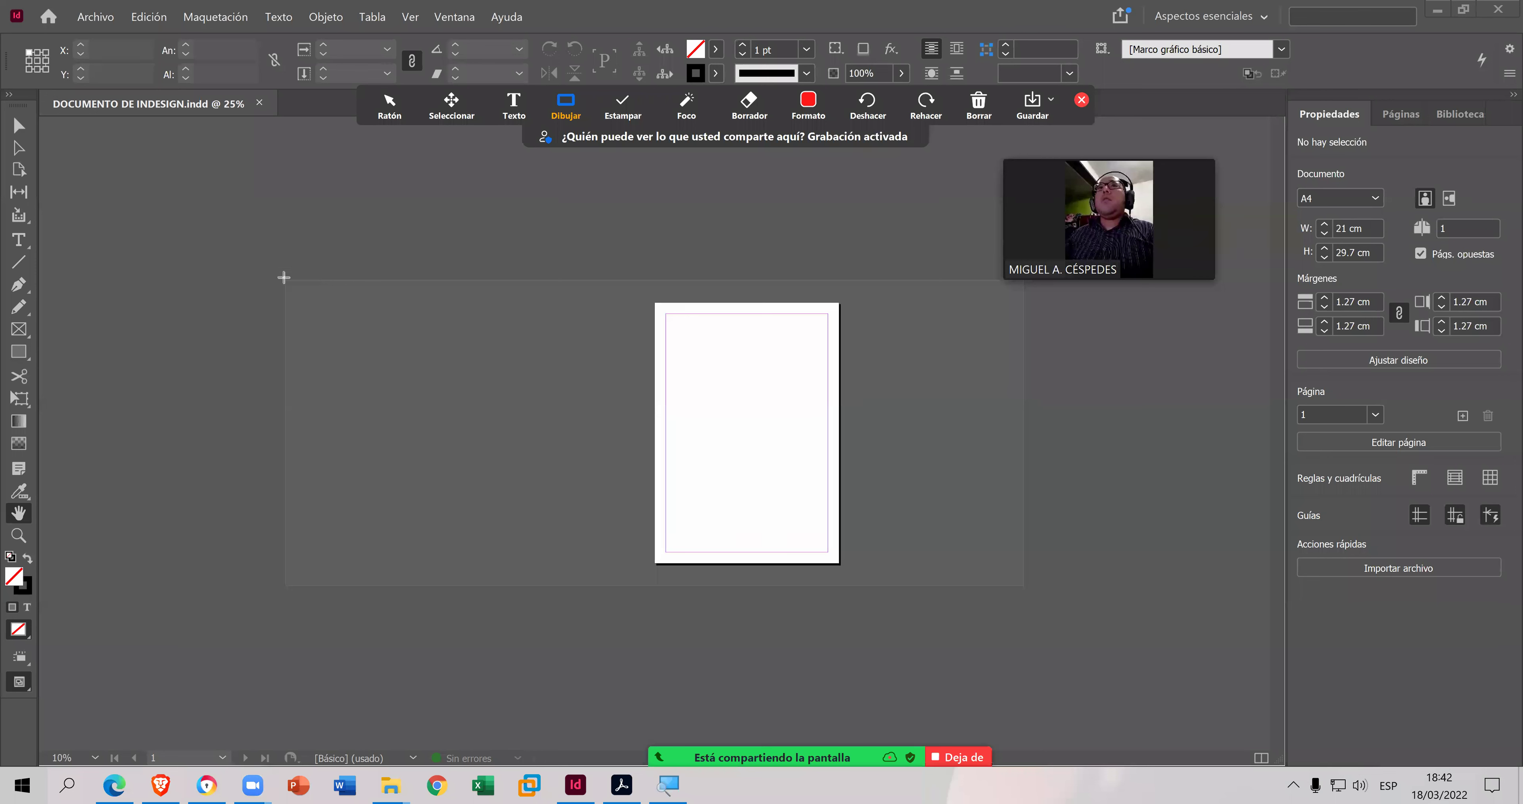
- Outline the pasteboard area with screen annotations and mark the empty space beside the page
{"action": "mouse_move", "coordinate": [281, 276]}
{"action": "left_mouse_down"}
{"action": "mouse_move", "coordinate": [935, 482]}
{"action": "mouse_move", "coordinate": [935, 537]}
{"action": "mouse_move", "coordinate": [1058, 594]}
{"action": "left_mouse_up"}
{"action": "left_click_drag", "start_coordinate": [418, 303], "coordinate": [562, 353]}
{"action": "mouse_move", "coordinate": [611, 437]}
{"action": "left_mouse_down"}
{"action": "mouse_move", "coordinate": [618, 499]}
{"action": "mouse_move", "coordinate": [598, 565]}
{"action": "left_mouse_up"}
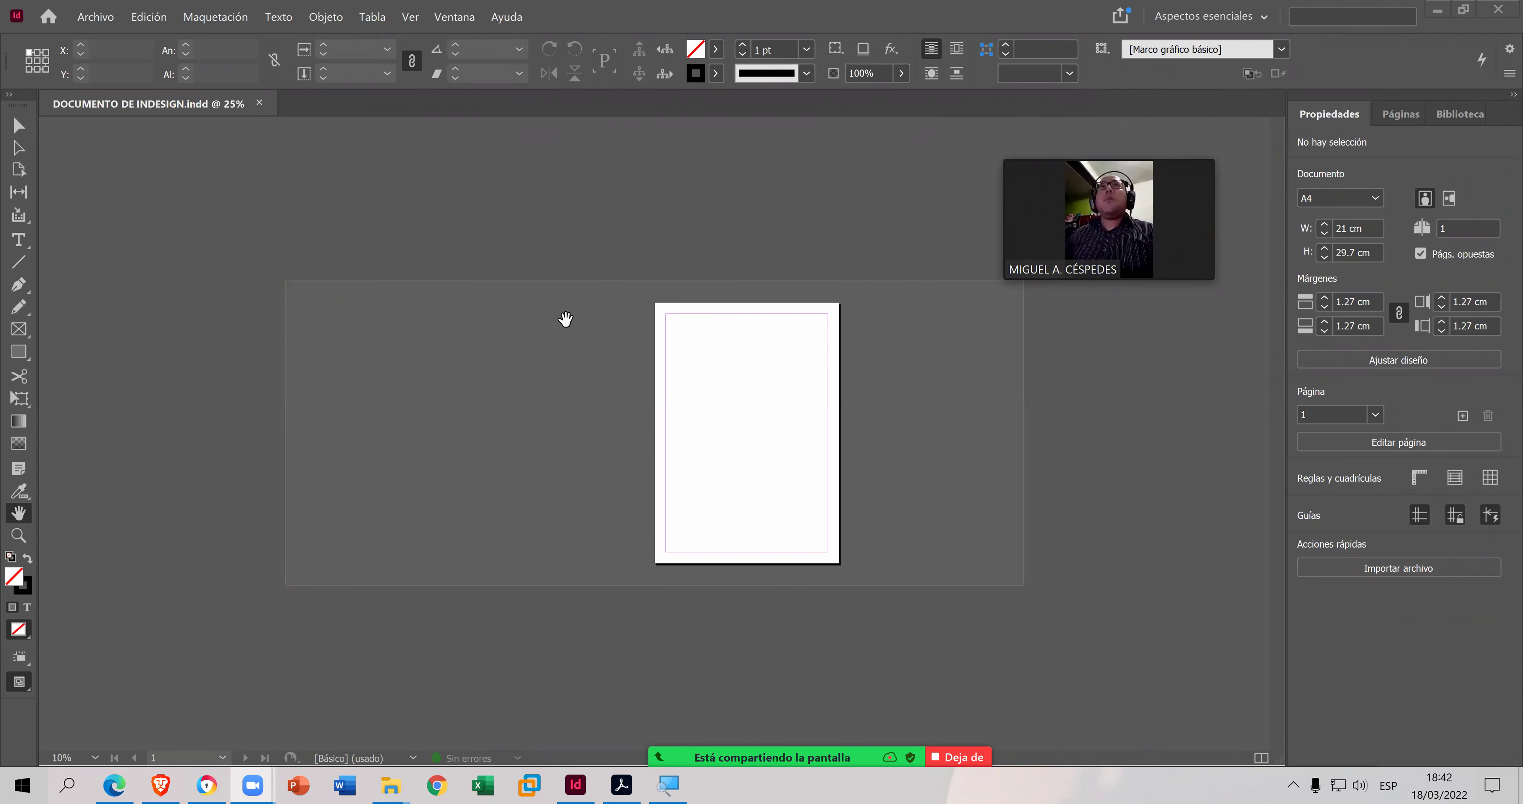
- Zoom in to 75%, and fit the whole page in the window
{"action": "scroll", "coordinate": [789, 350], "scroll_direction": "up", "scroll_amount": 2}
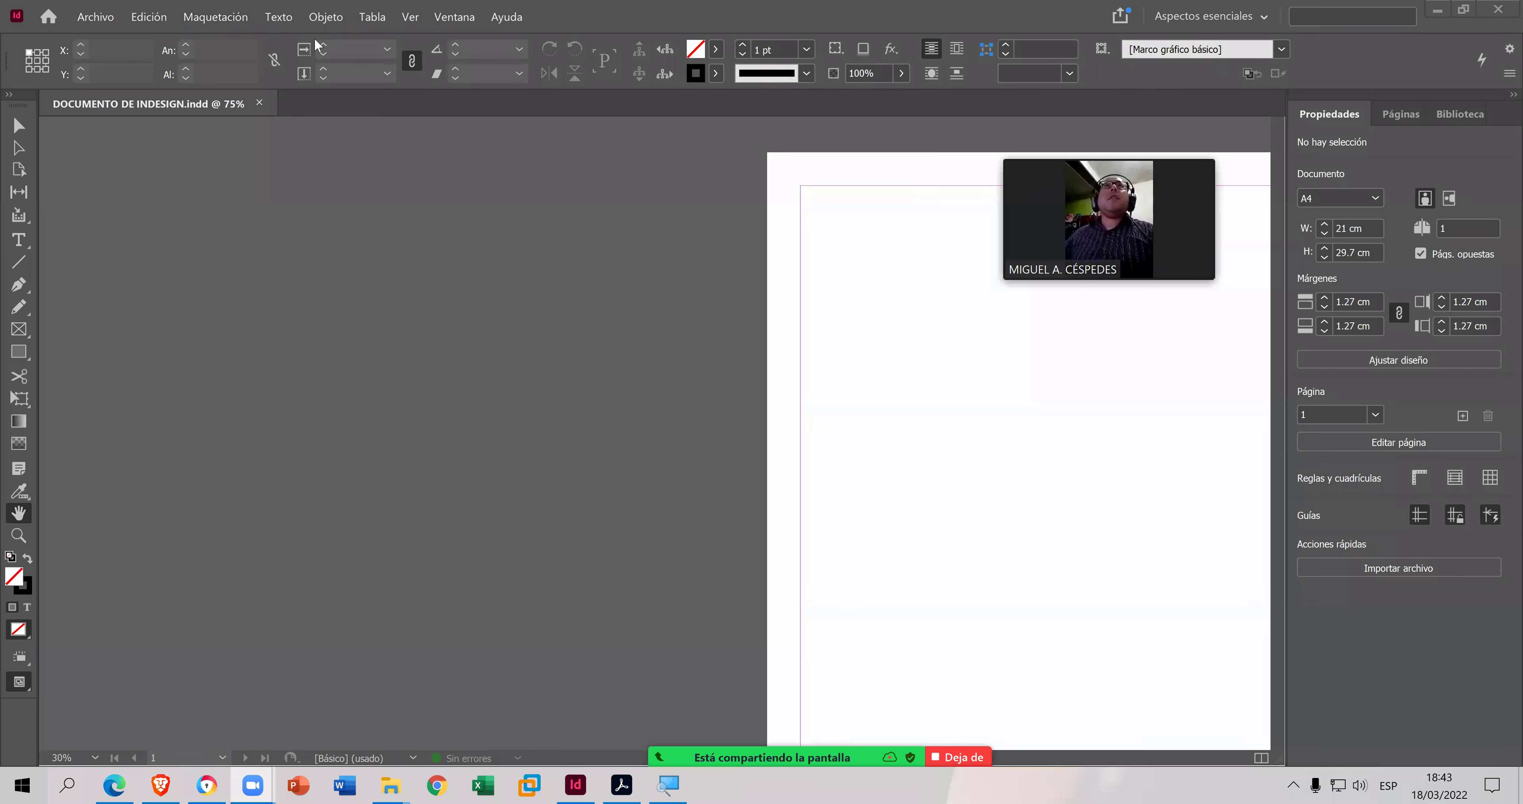
{"action": "left_click", "coordinate": [415, 19]}
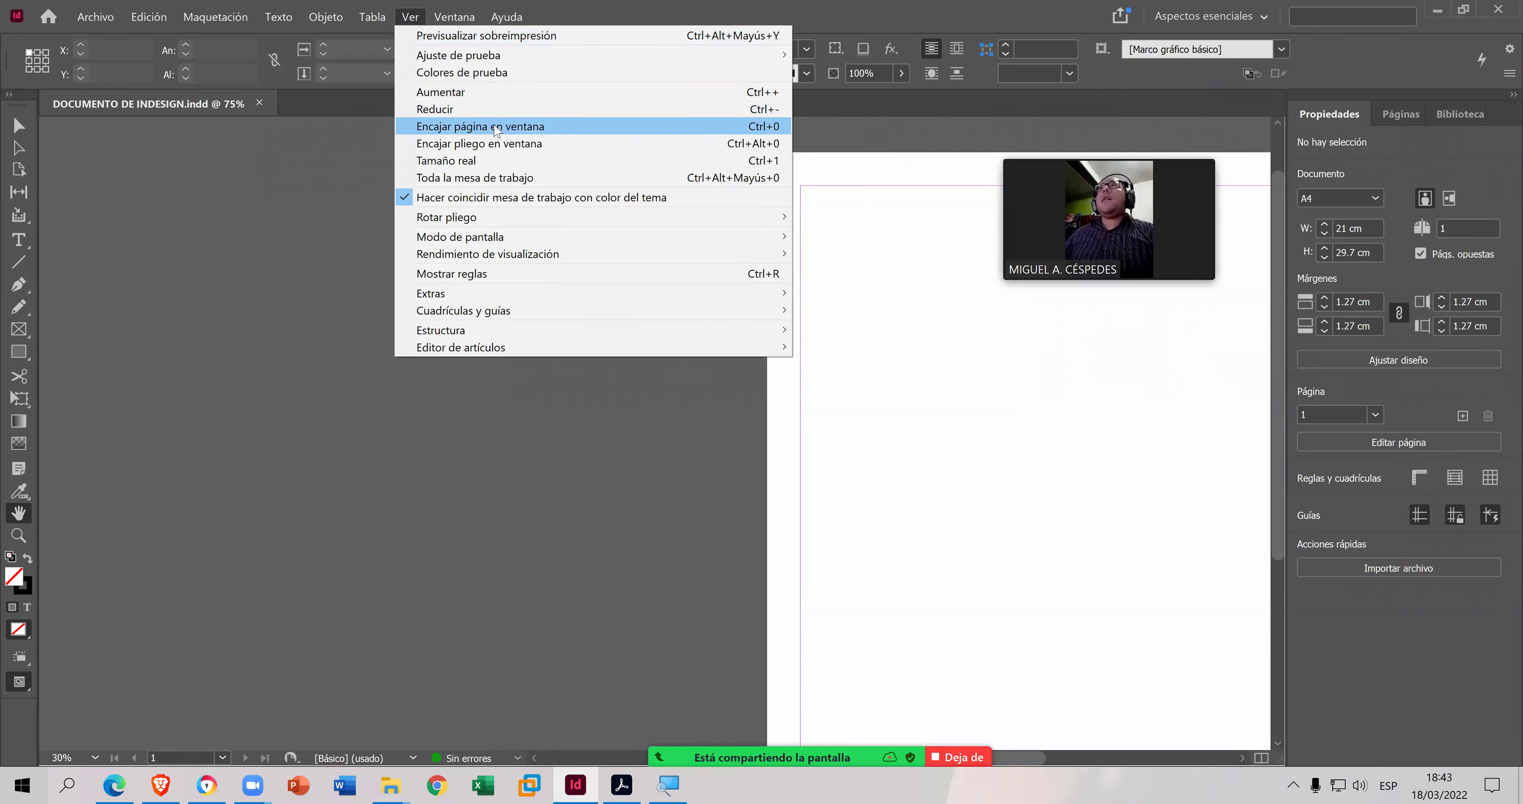
{"action": "left_click", "coordinate": [337, 407]}
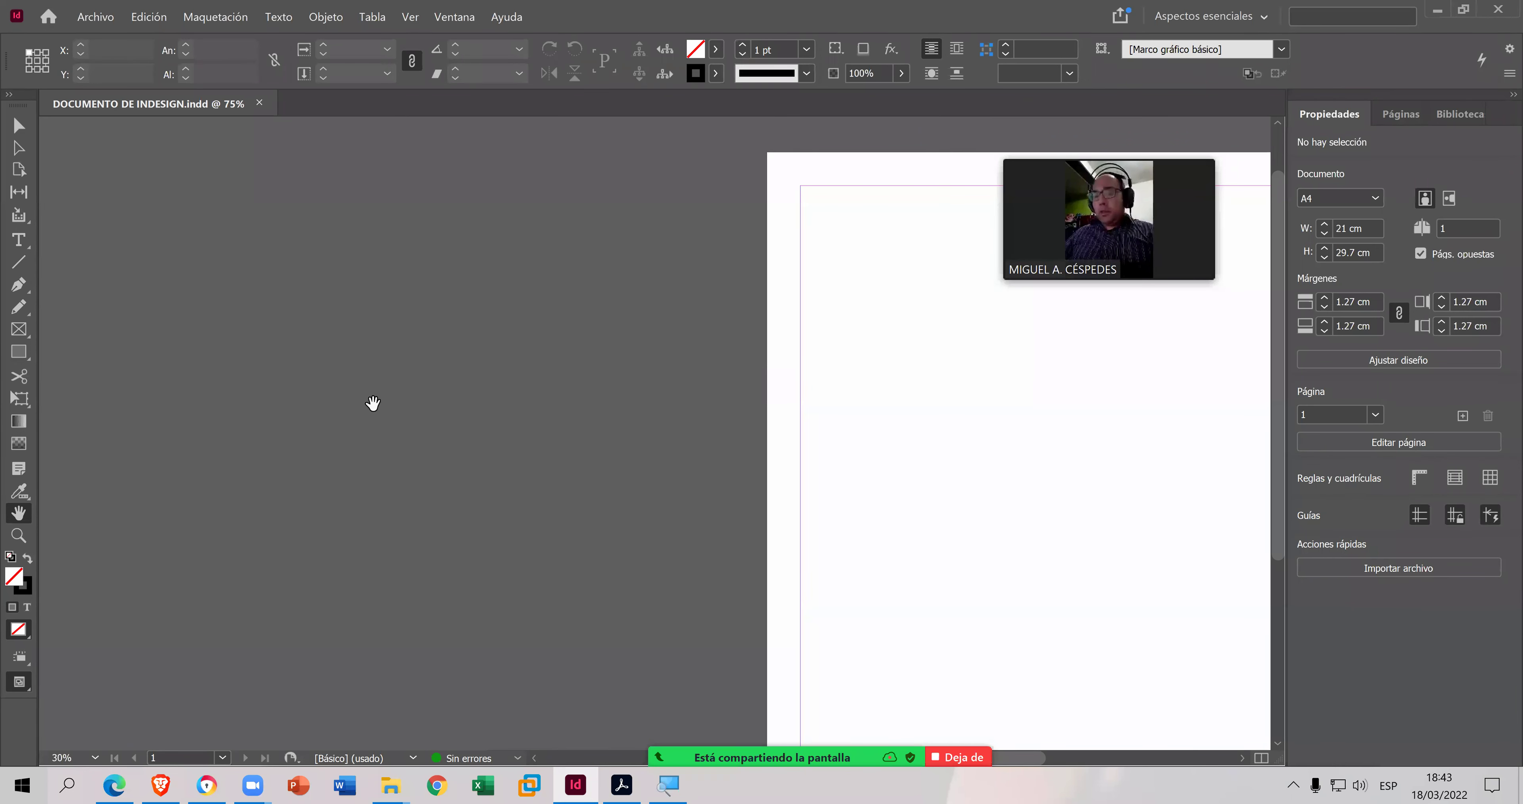
{"action": "key", "text": "ctrl+0"}
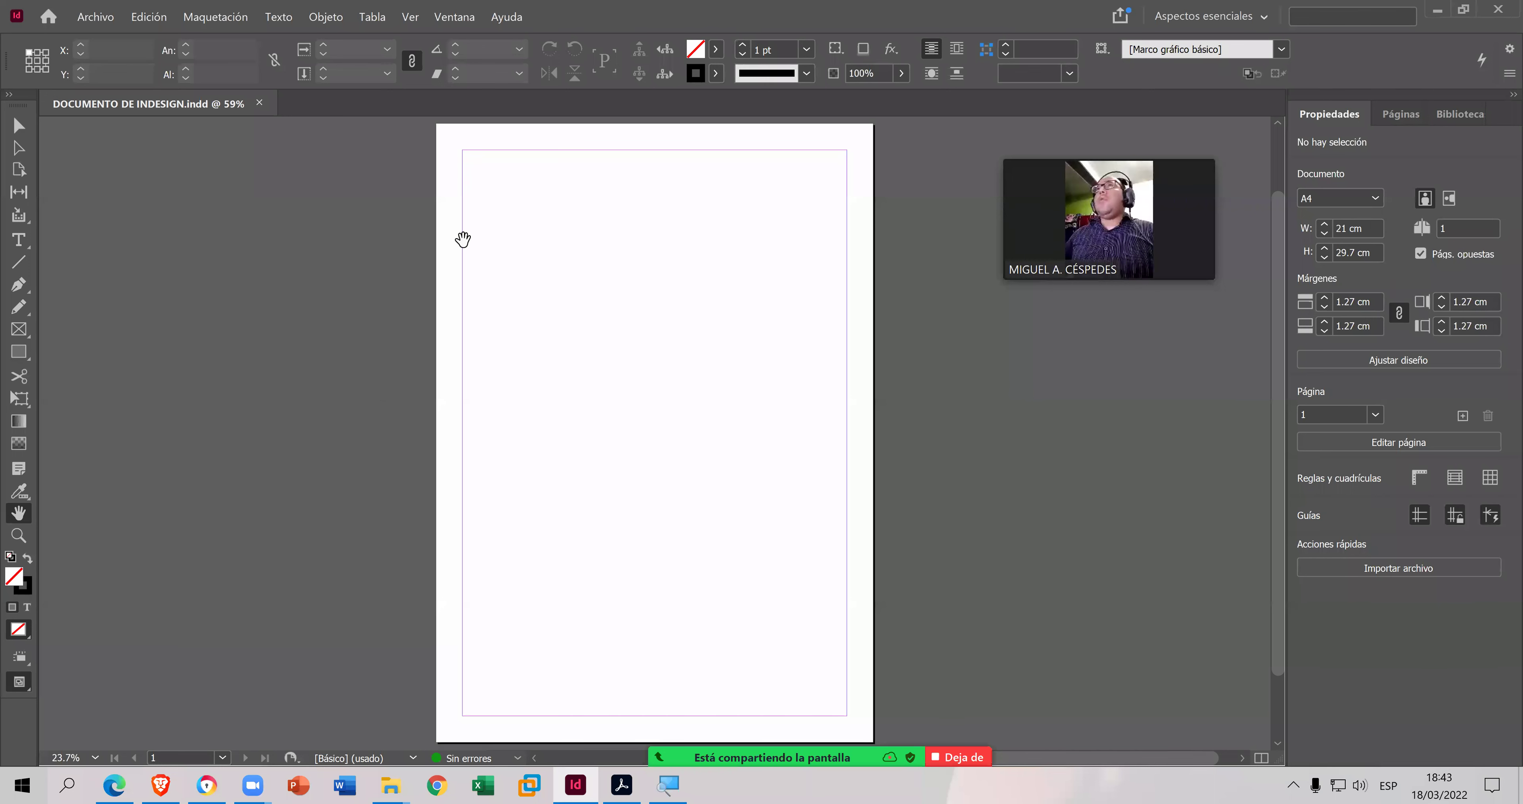
- Zoom the page view in to 300%, view the page edge and pasteboard, and fit the whole page in the window
{"action": "scroll", "coordinate": [636, 357], "scroll_direction": "down", "scroll_amount": 1}
{"action": "left_click_drag", "start_coordinate": [635, 358], "coordinate": [724, 390]}
{"action": "scroll", "coordinate": [744, 396], "scroll_direction": "up", "scroll_amount": 2}
{"action": "scroll", "coordinate": [776, 403], "scroll_direction": "up", "scroll_amount": 1}
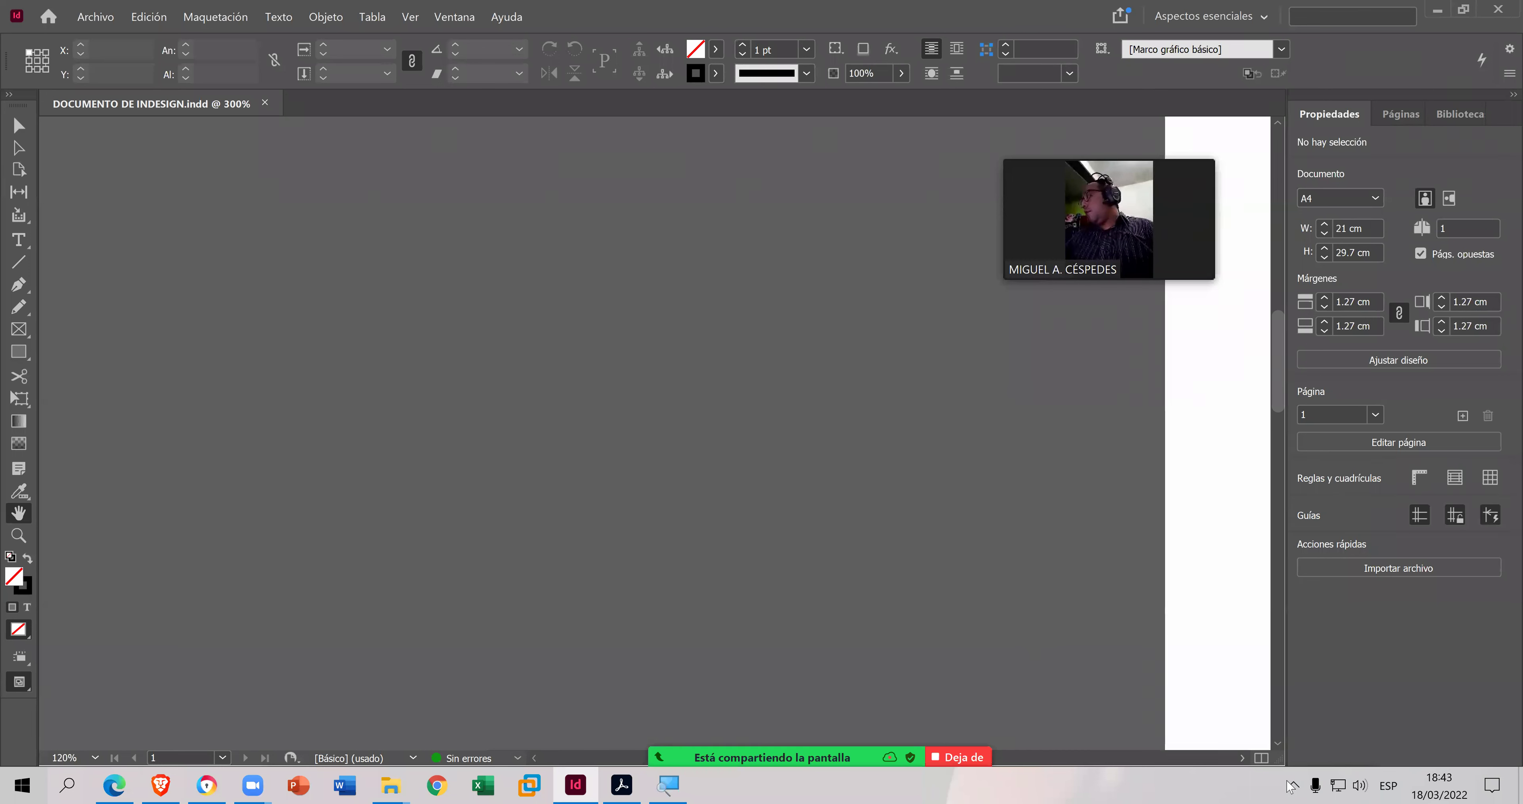
{"action": "scroll", "coordinate": [748, 586], "scroll_direction": "left", "scroll_amount": 4}
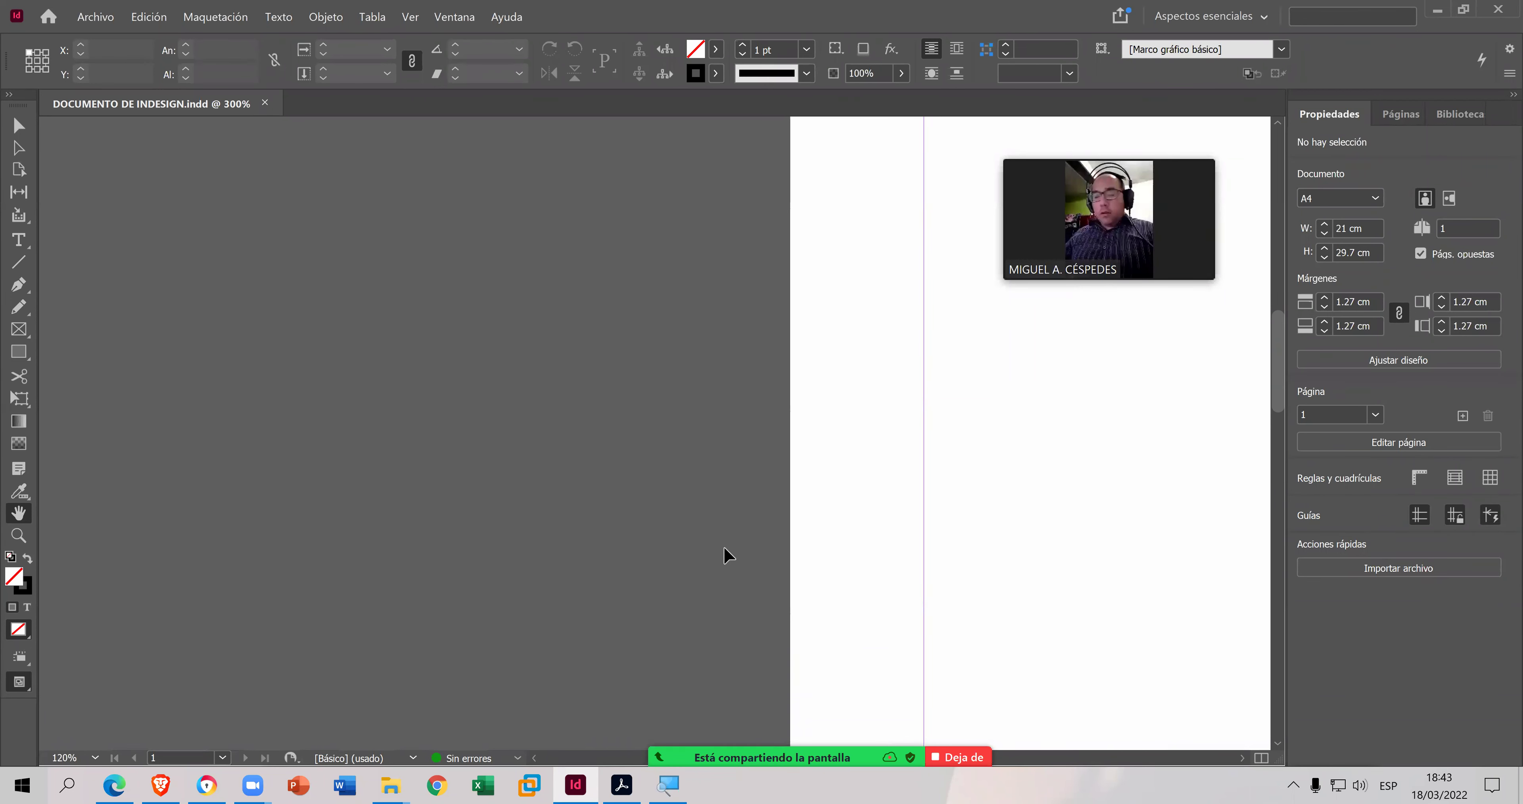
{"action": "key", "text": "ctrl+0"}
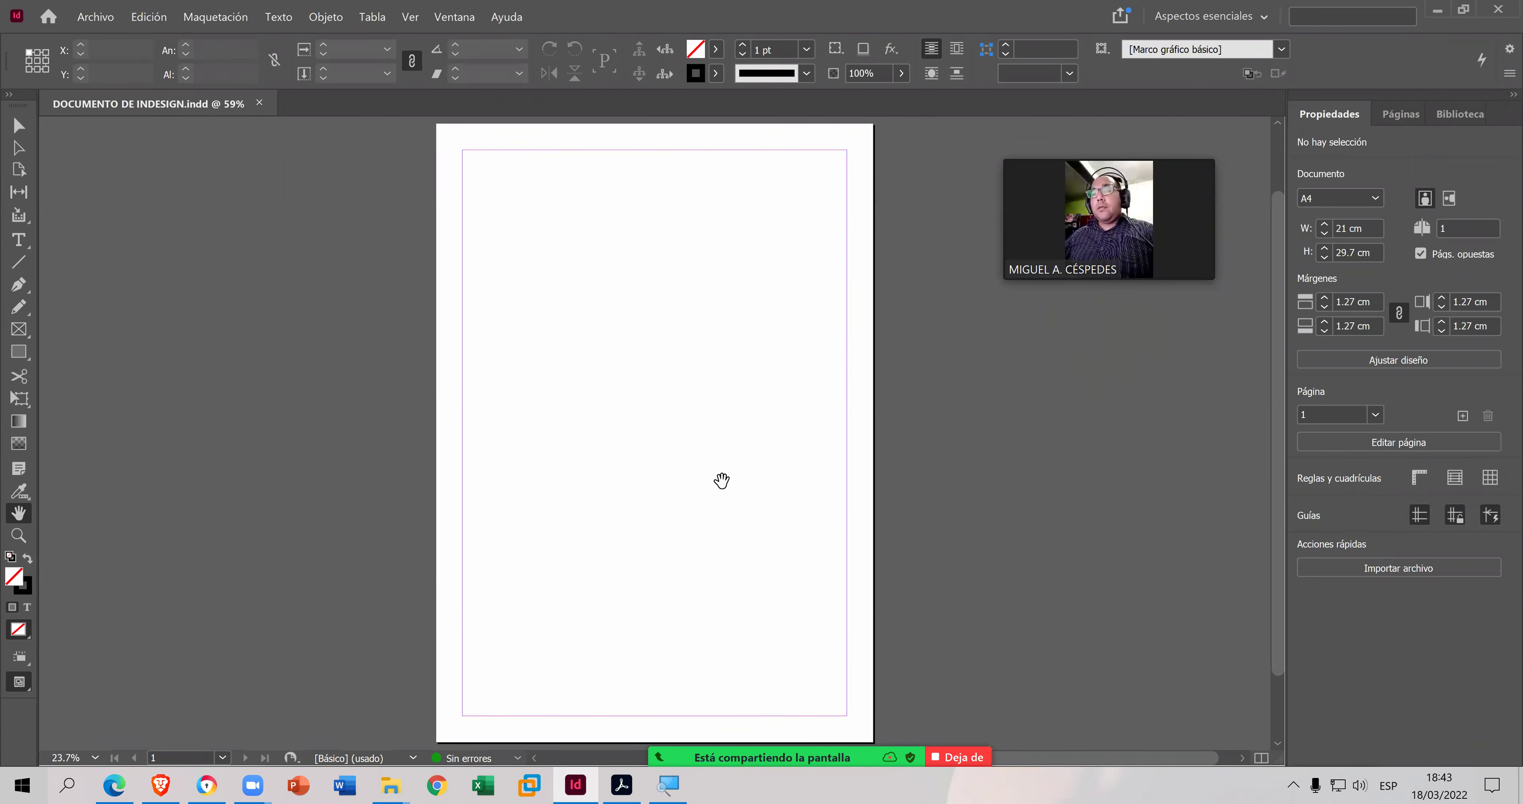
- Search Windows for TEC, open the on-screen keyboard, and turn off its capitals lock
{"action": "key", "text": "super"}
{"action": "type", "text": "tec"}
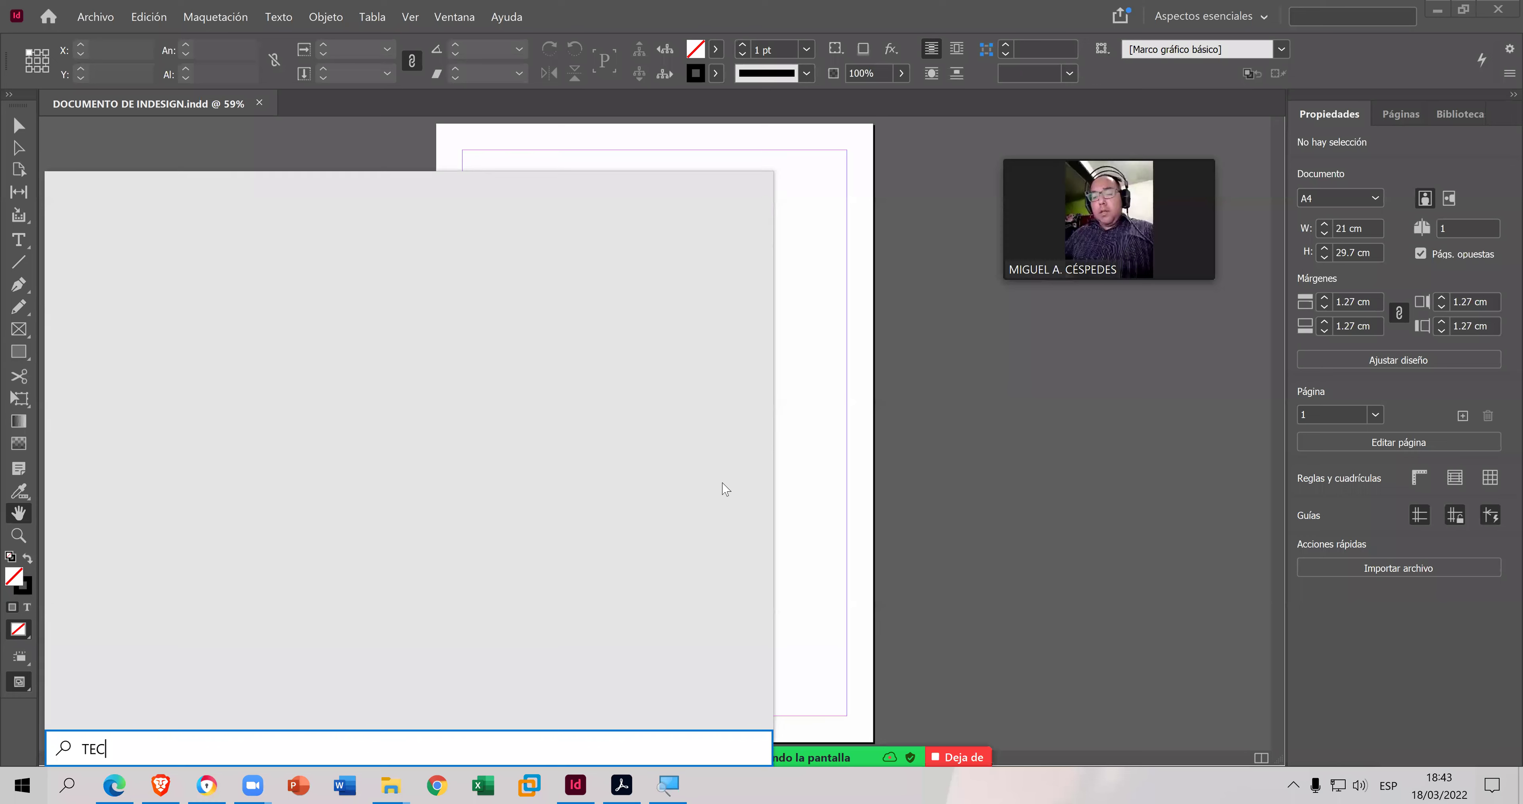
{"action": "key", "text": "Return"}
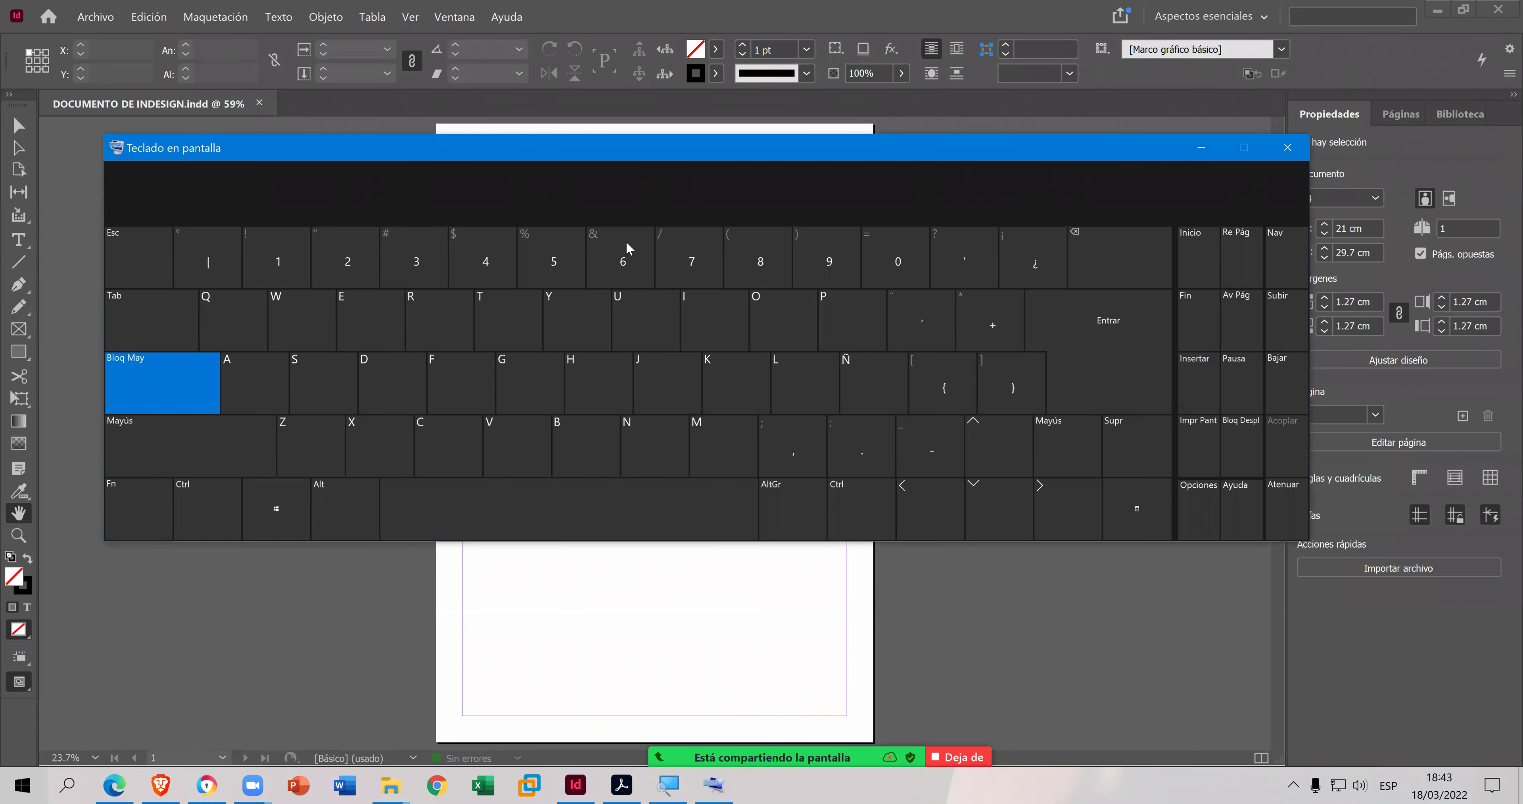
{"action": "left_click", "coordinate": [203, 581]}
{"action": "key", "text": "Caps_Lock"}
- Demonstrate on the on-screen keyboard the combination that fits the page in the window
{"action": "left_click", "coordinate": [184, 617]}
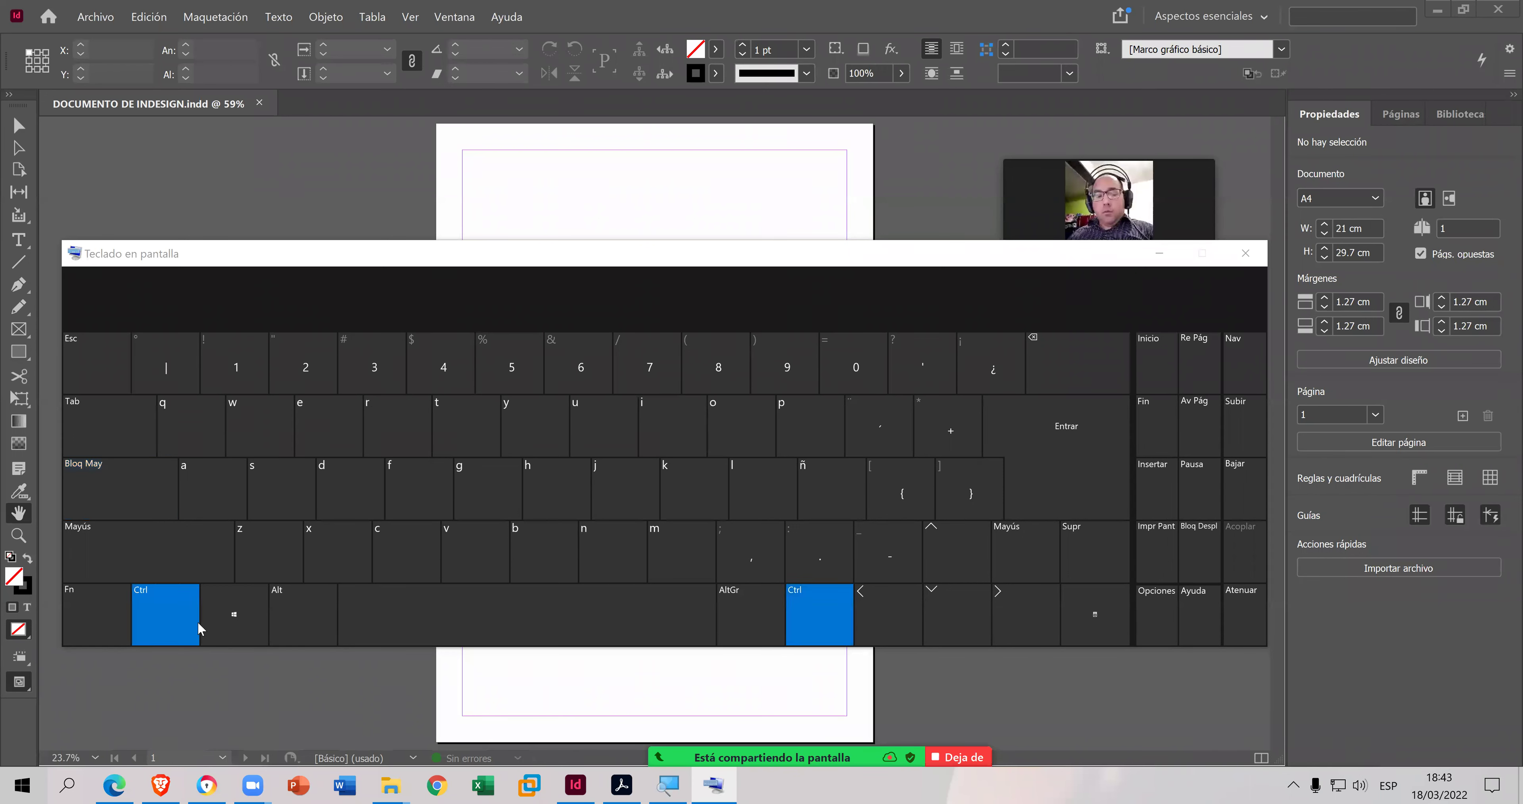
{"action": "left_click", "coordinate": [263, 643]}
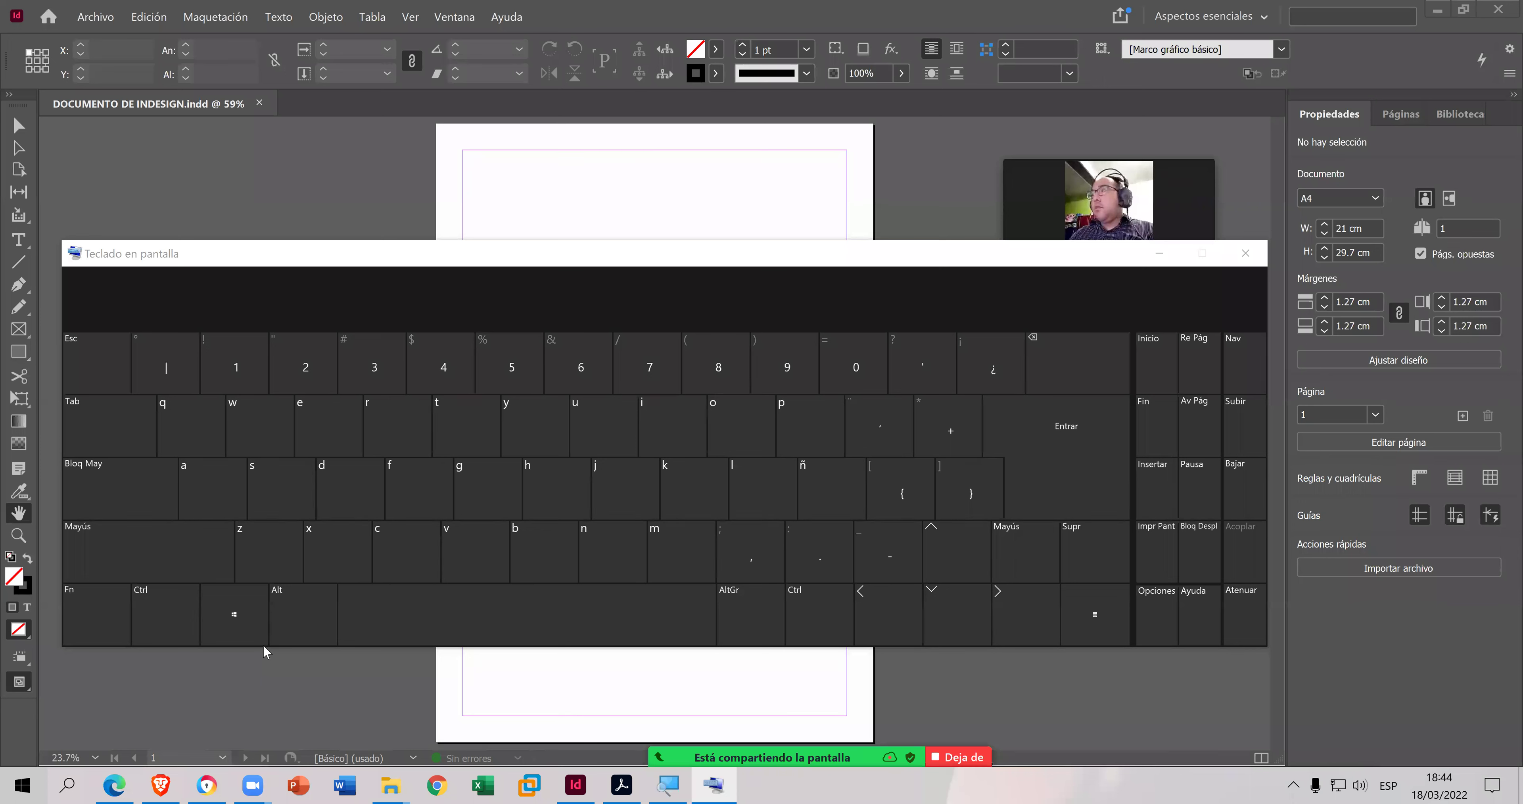
{"action": "key", "text": "ctrl"}
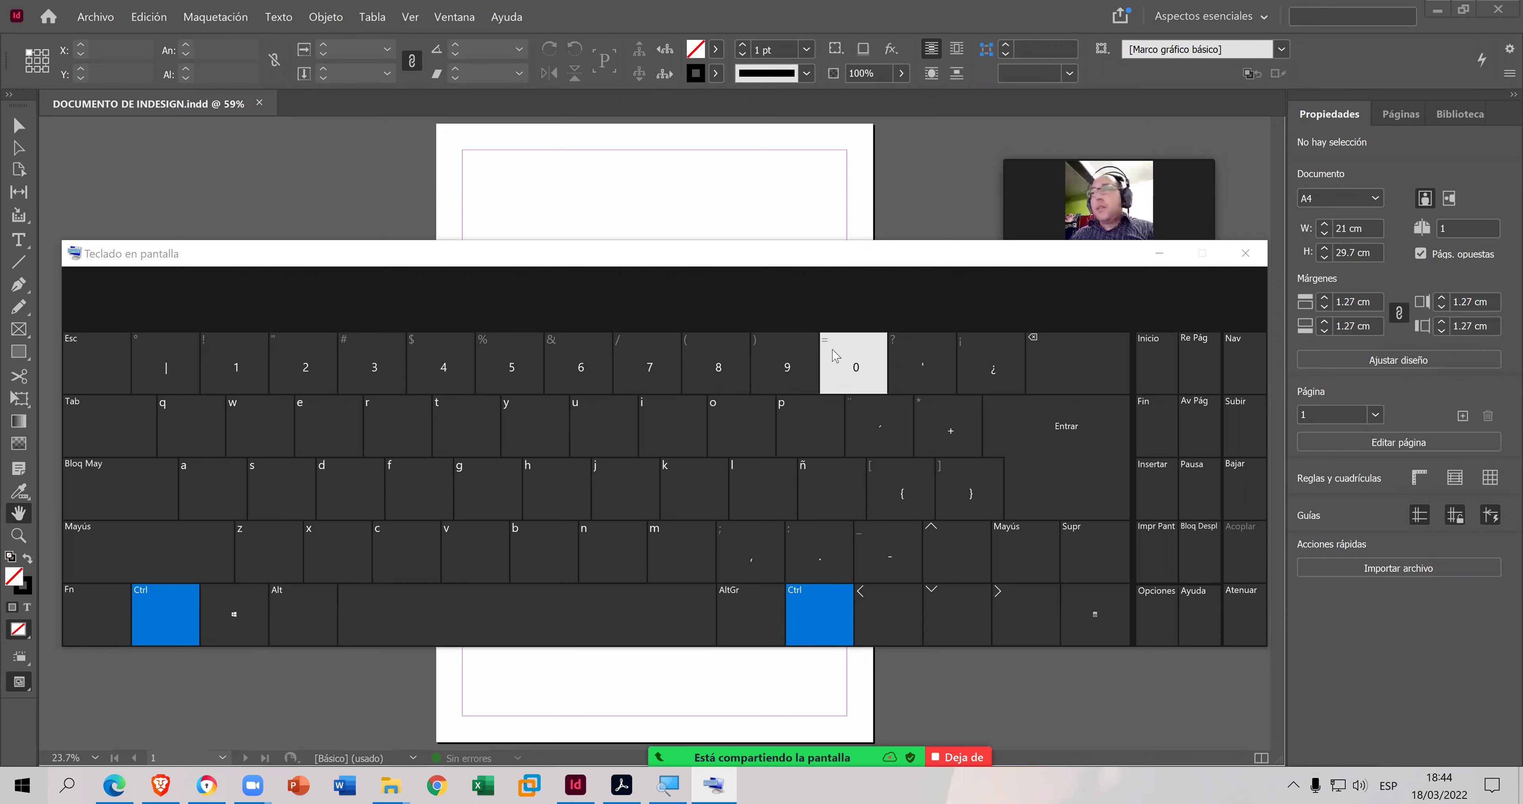
{"action": "left_click", "coordinate": [836, 354]}
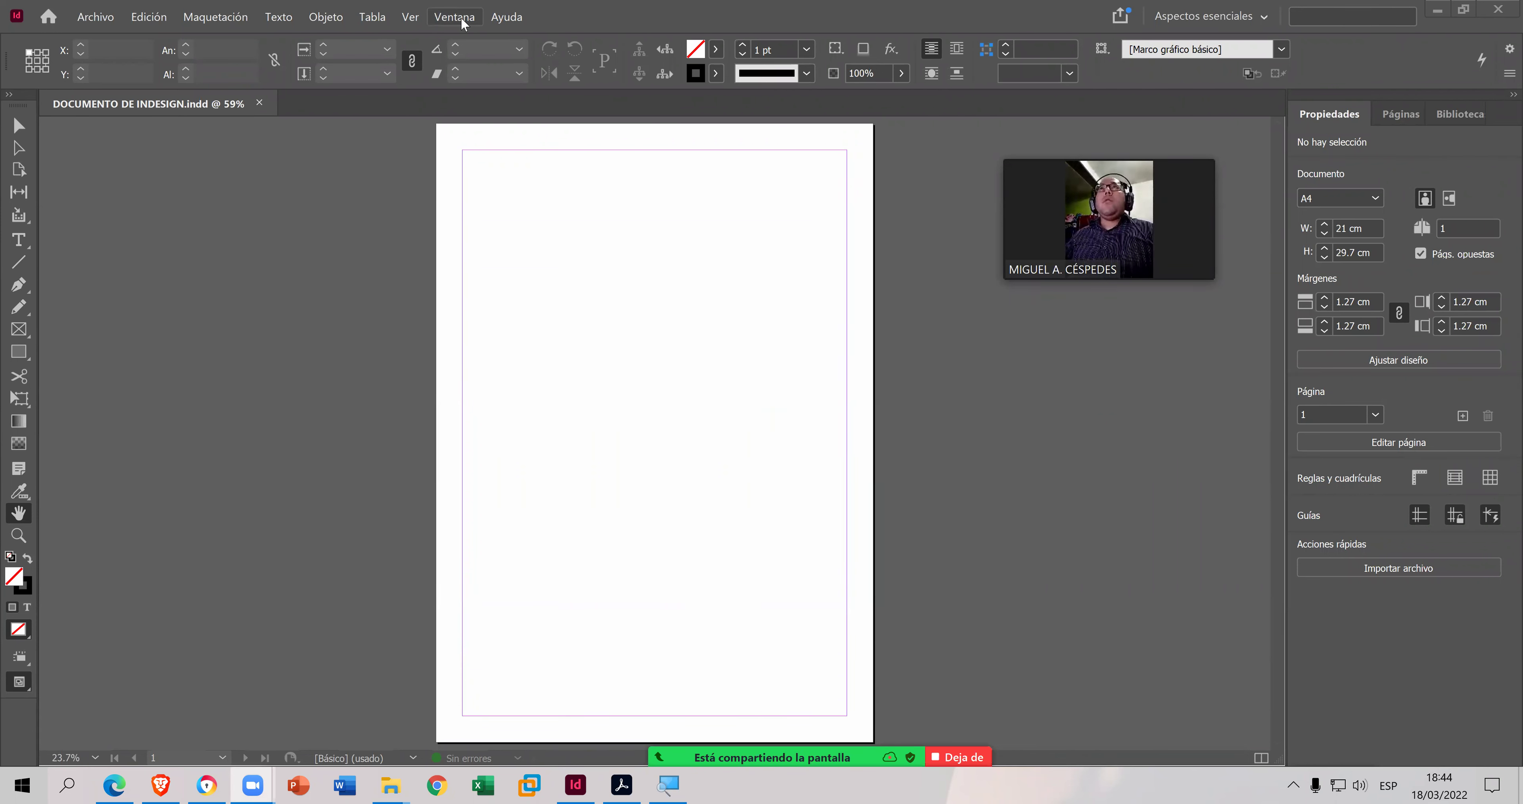
- Examine the Encajar página en ventana command and its assigned shortcut among the view commands
{"action": "left_click", "coordinate": [463, 24]}
{"action": "mouse_move", "coordinate": [410, 20]}
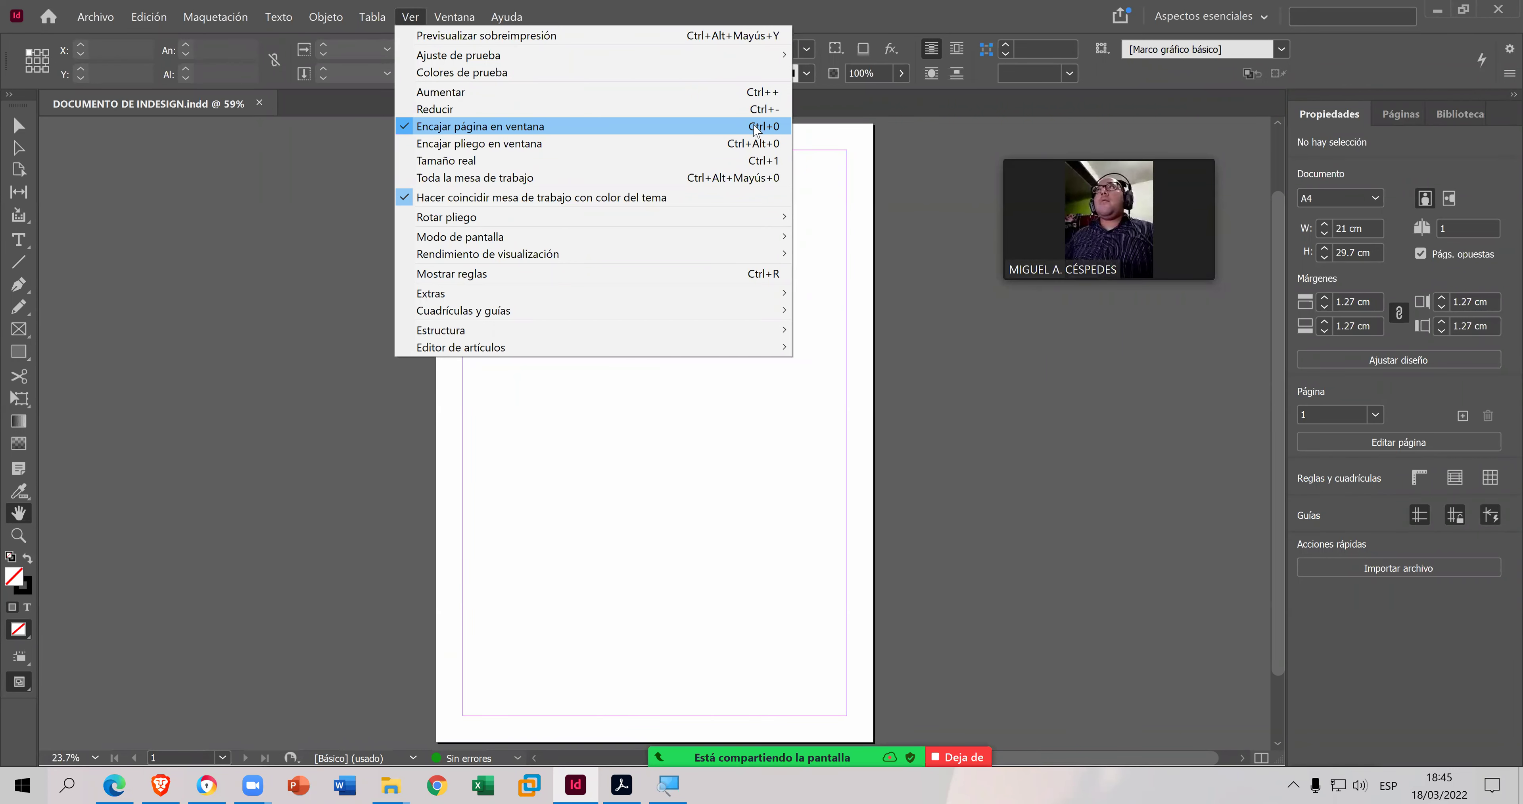
{"action": "left_click", "coordinate": [597, 403]}
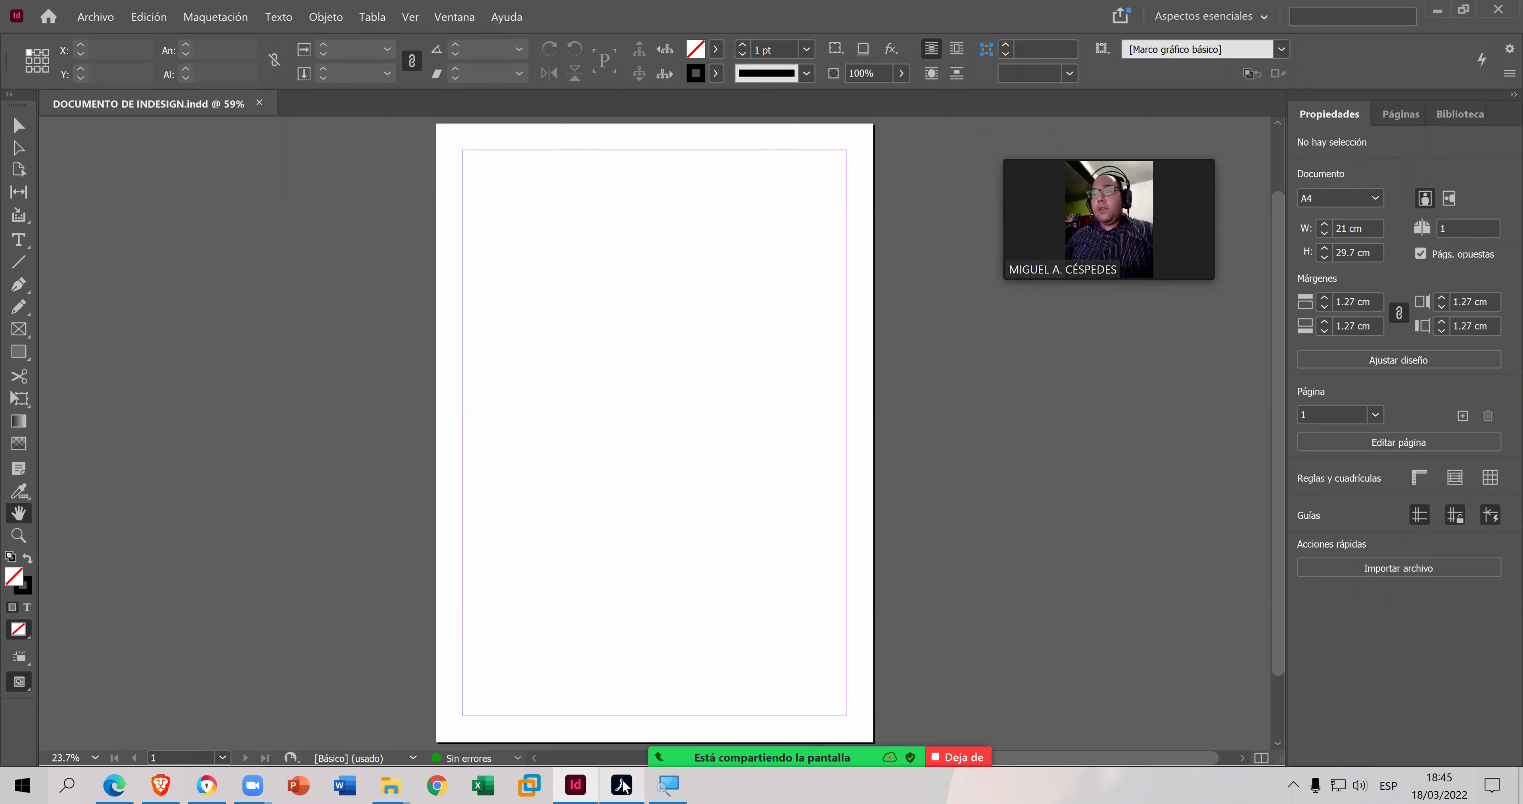
- Check GUÍA DE INDESIGN.pdf in Acrobat, return to InDesign, and view the options of the Control bar
{"action": "mouse_move", "coordinate": [622, 780]}
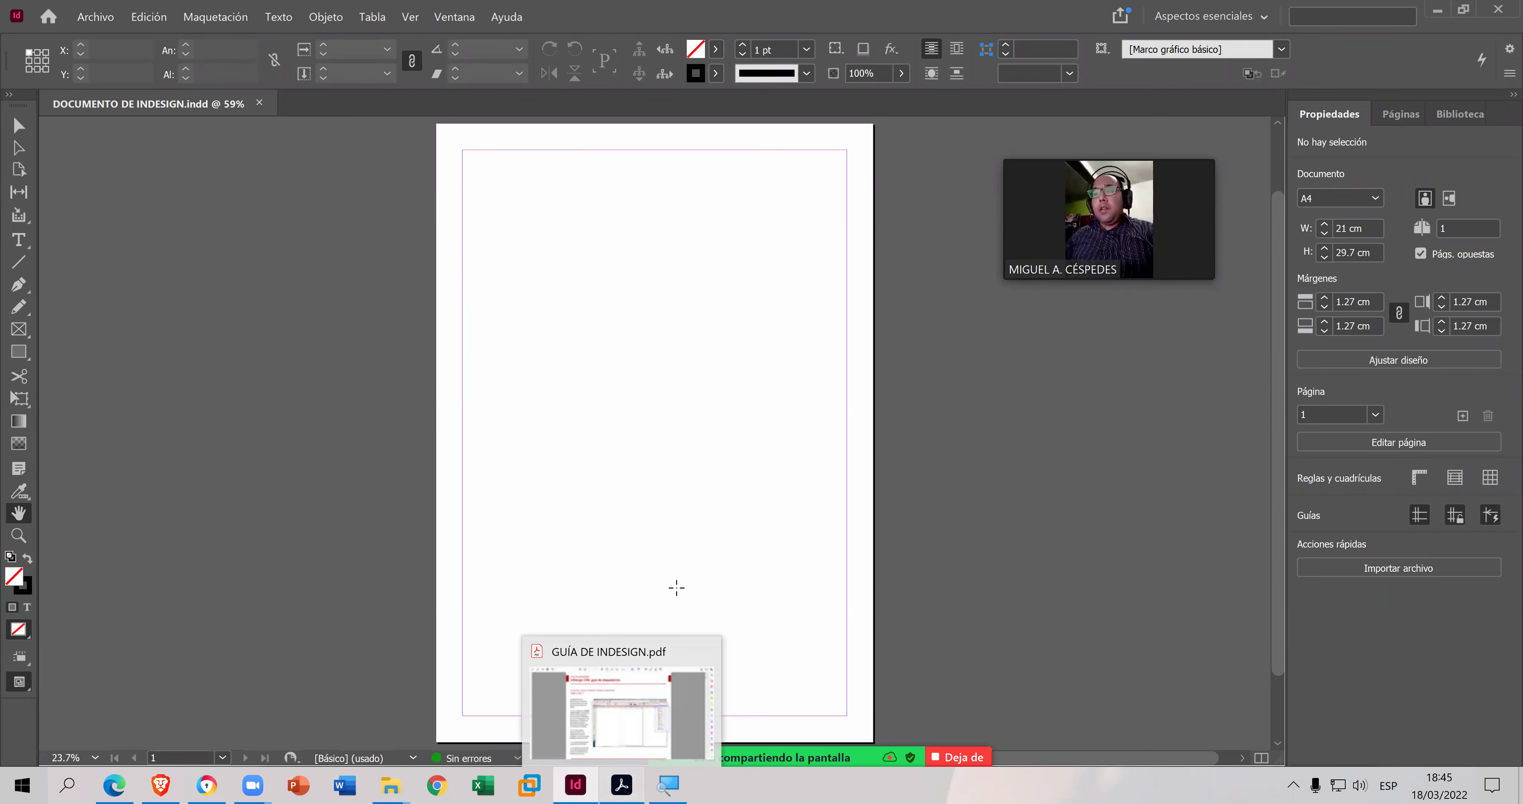
{"action": "left_click", "coordinate": [621, 712]}
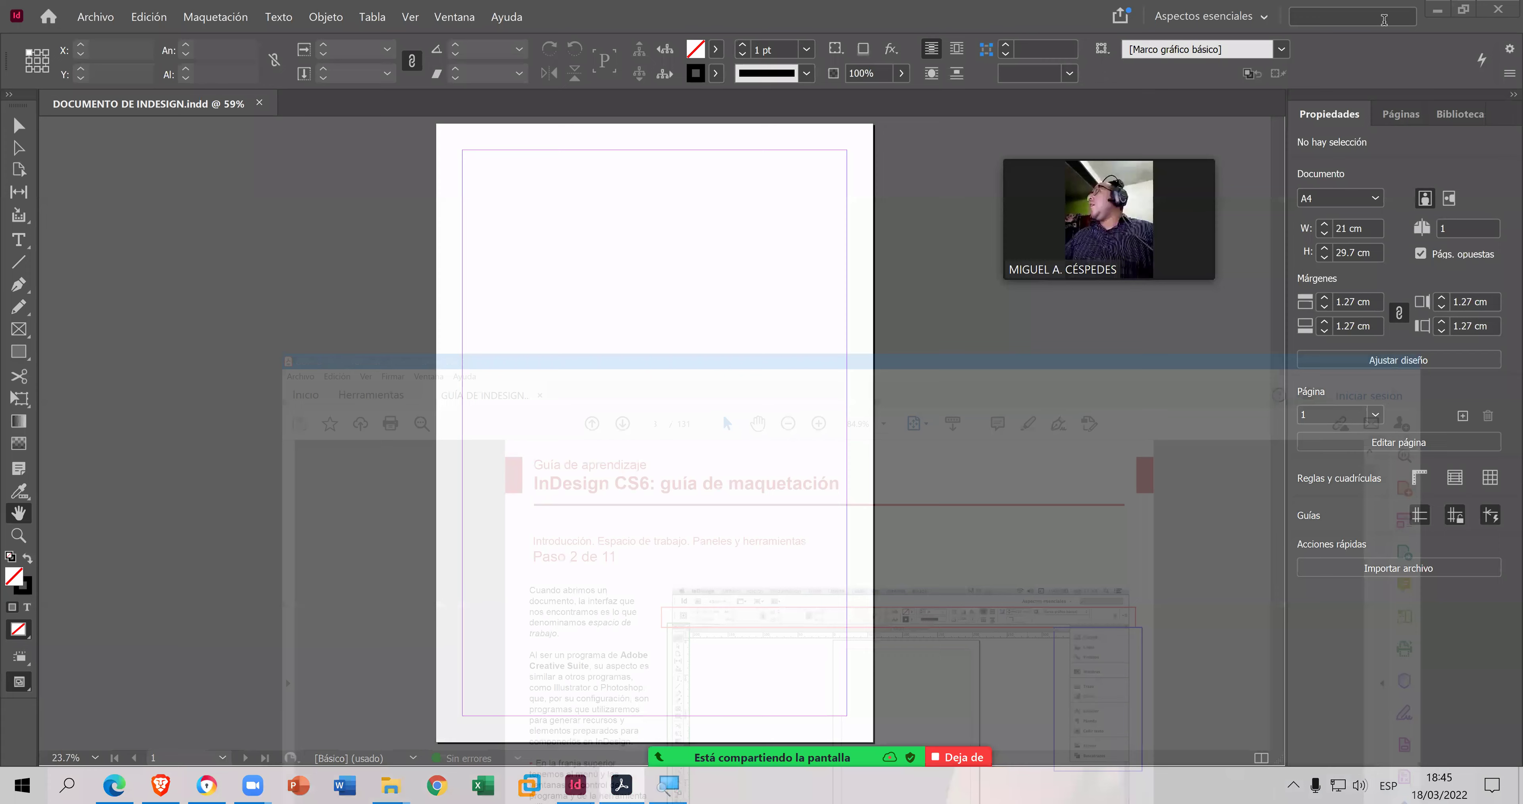
{"action": "left_click", "coordinate": [1414, 12]}
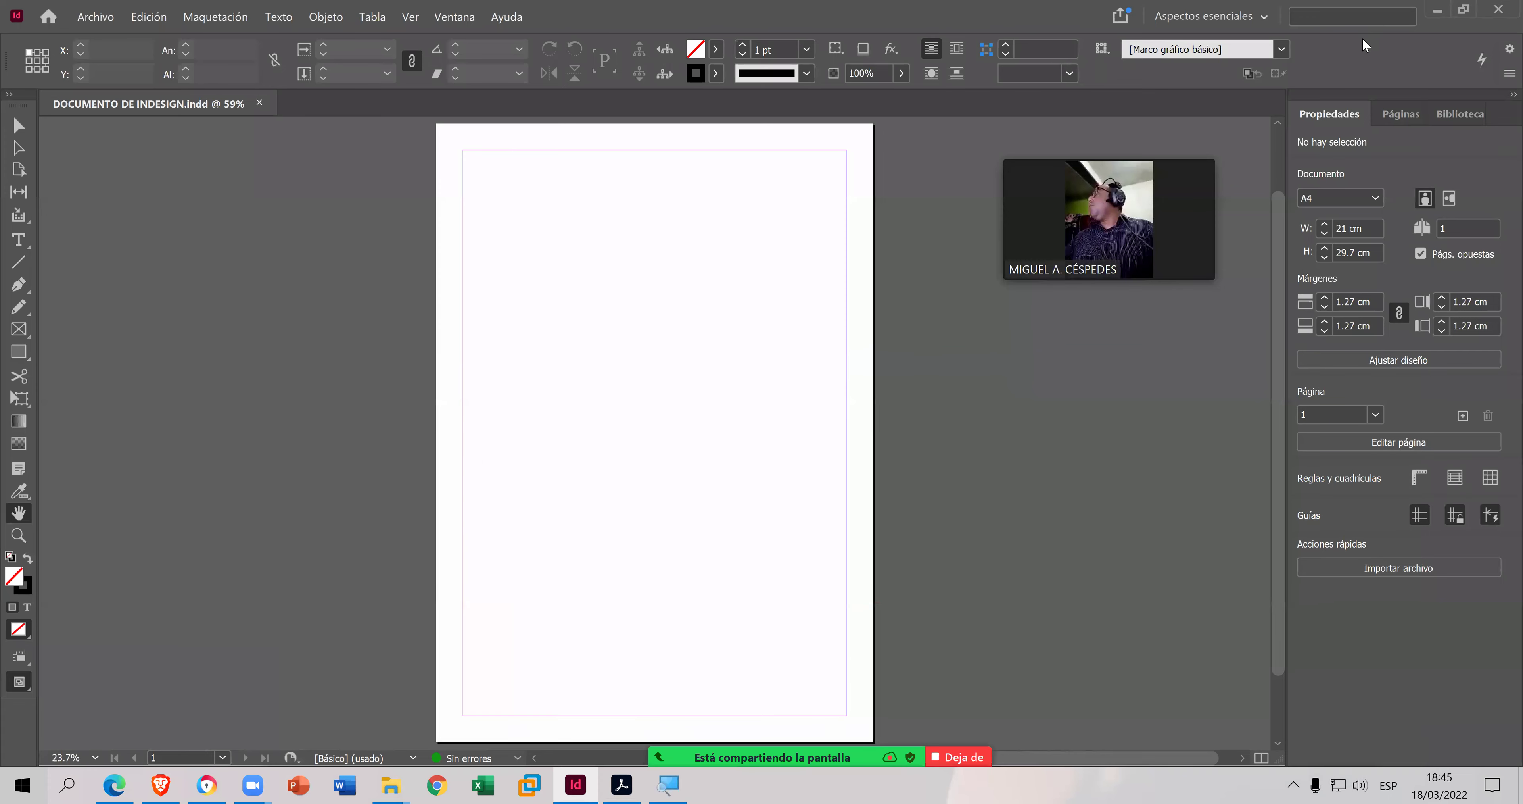
{"action": "left_click", "coordinate": [1506, 73]}
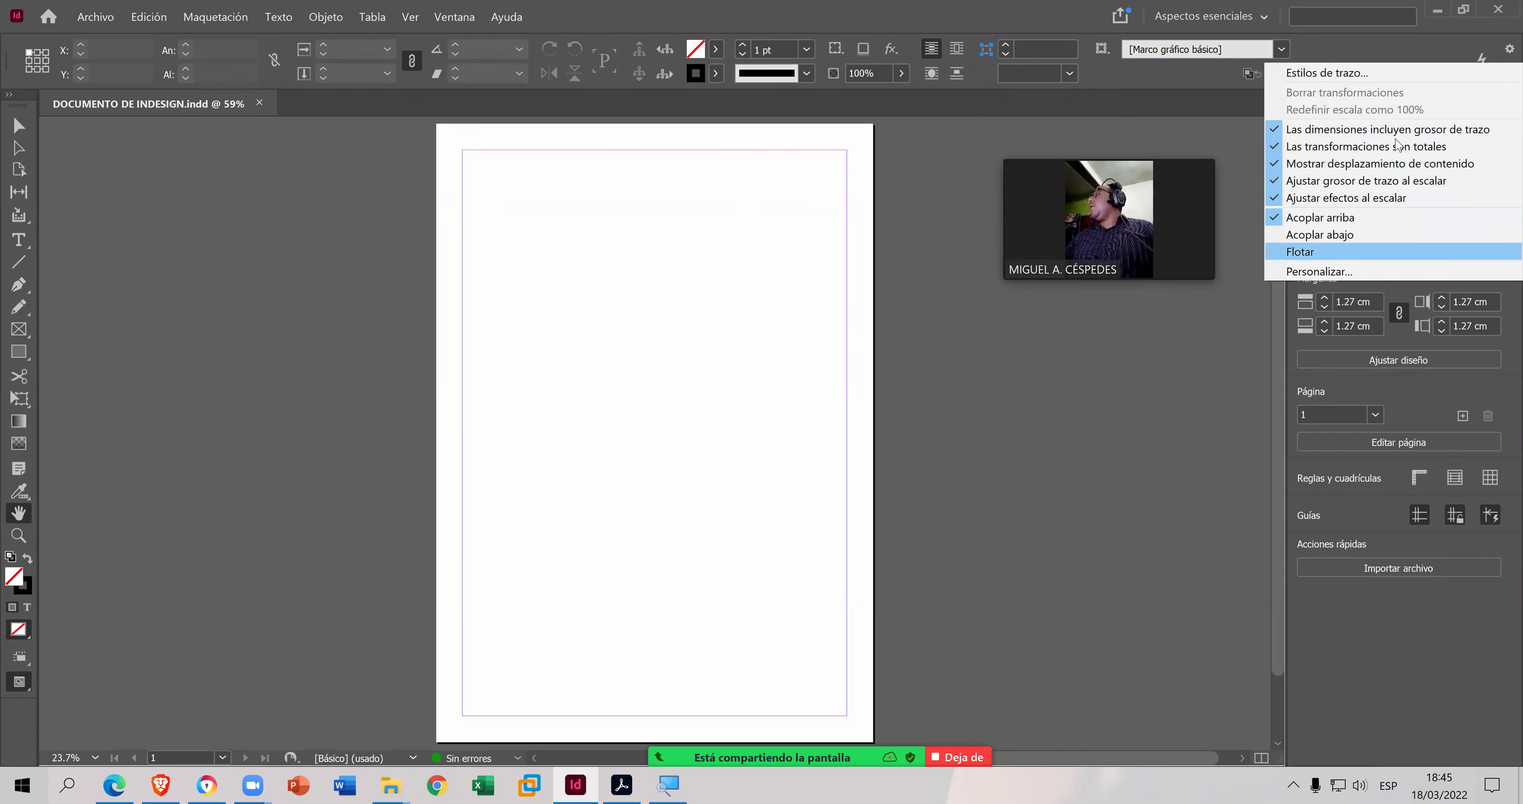
{"action": "left_click", "coordinate": [1368, 52]}
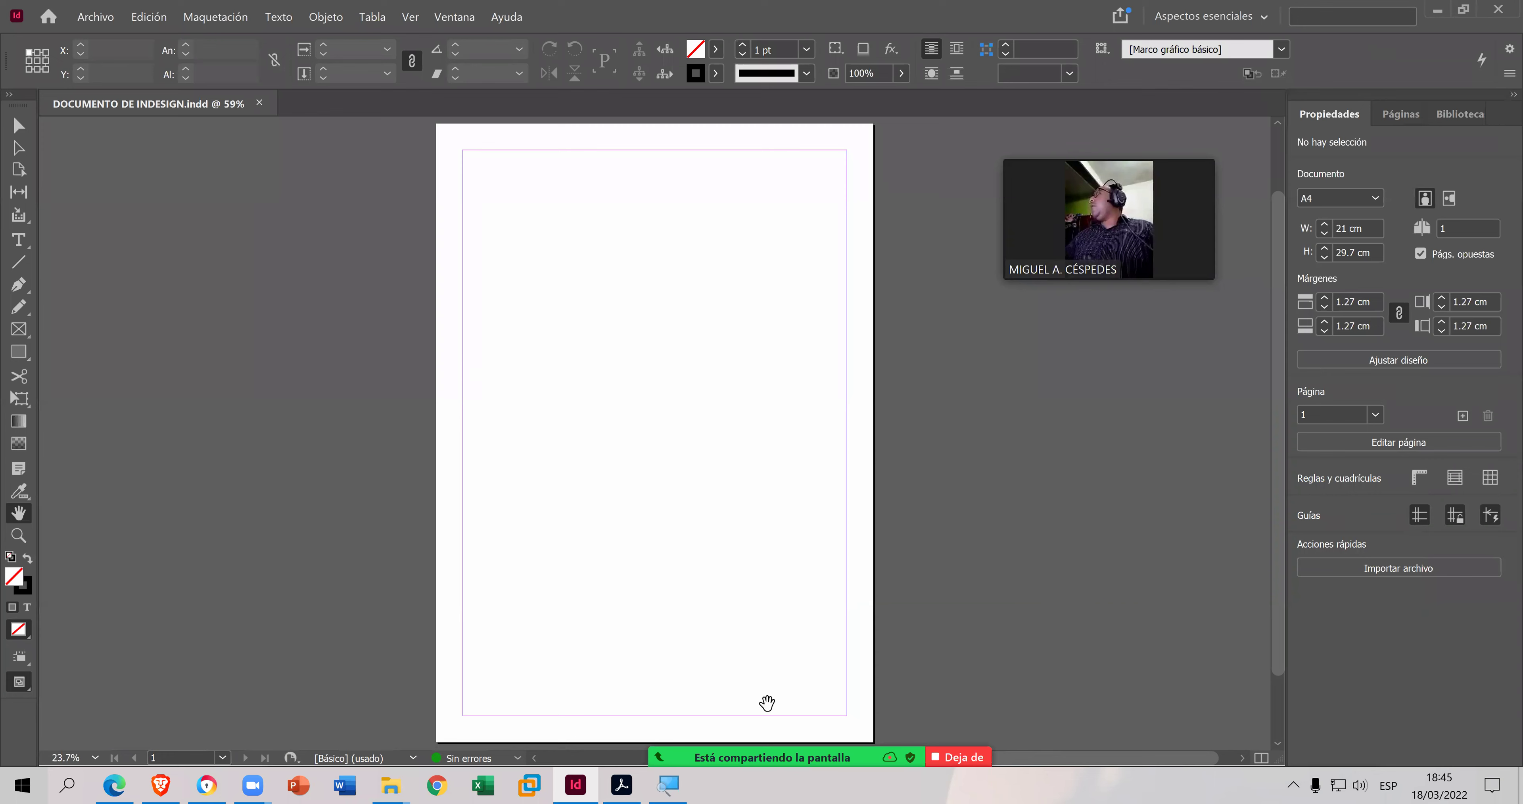
- Compare the workspace illustration on page 3 of GUÍA DE INDESIGN.pdf in Acrobat with InDesign's list of available panels
{"action": "left_click", "coordinate": [623, 784]}
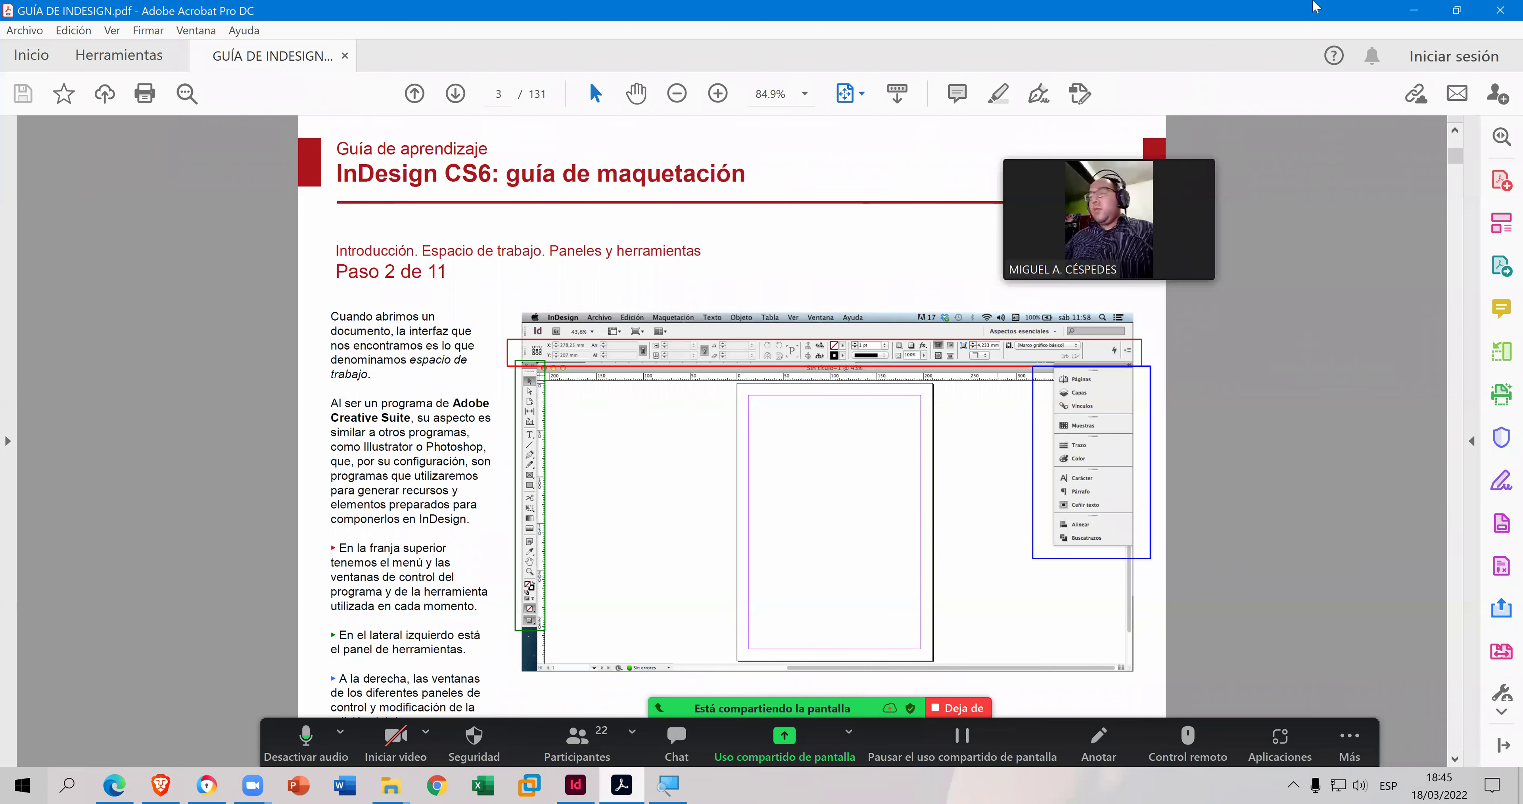
{"action": "key", "text": "alt+Tab"}
{"action": "left_click", "coordinate": [467, 15]}
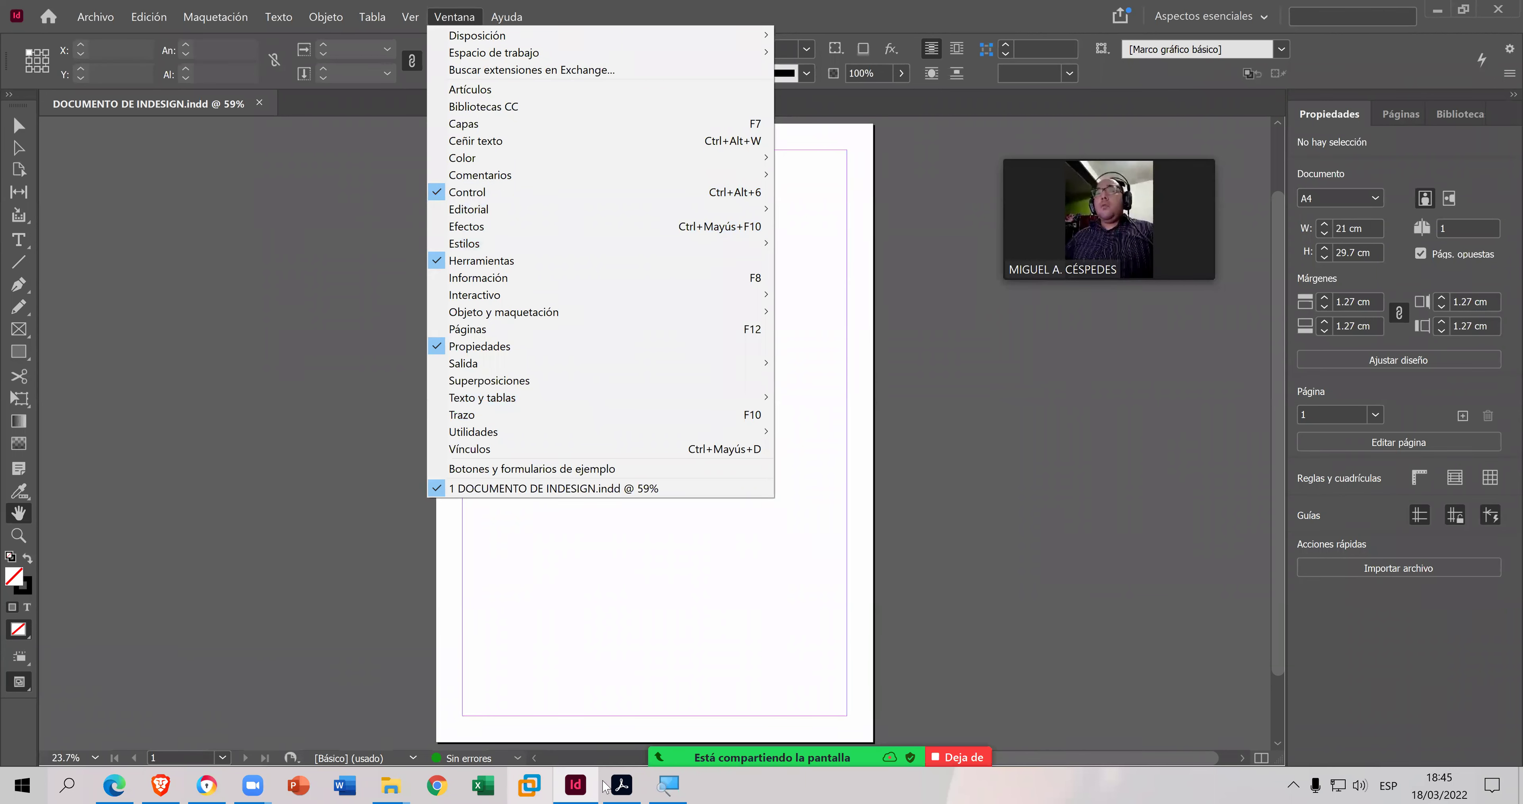
{"action": "left_click", "coordinate": [618, 784]}
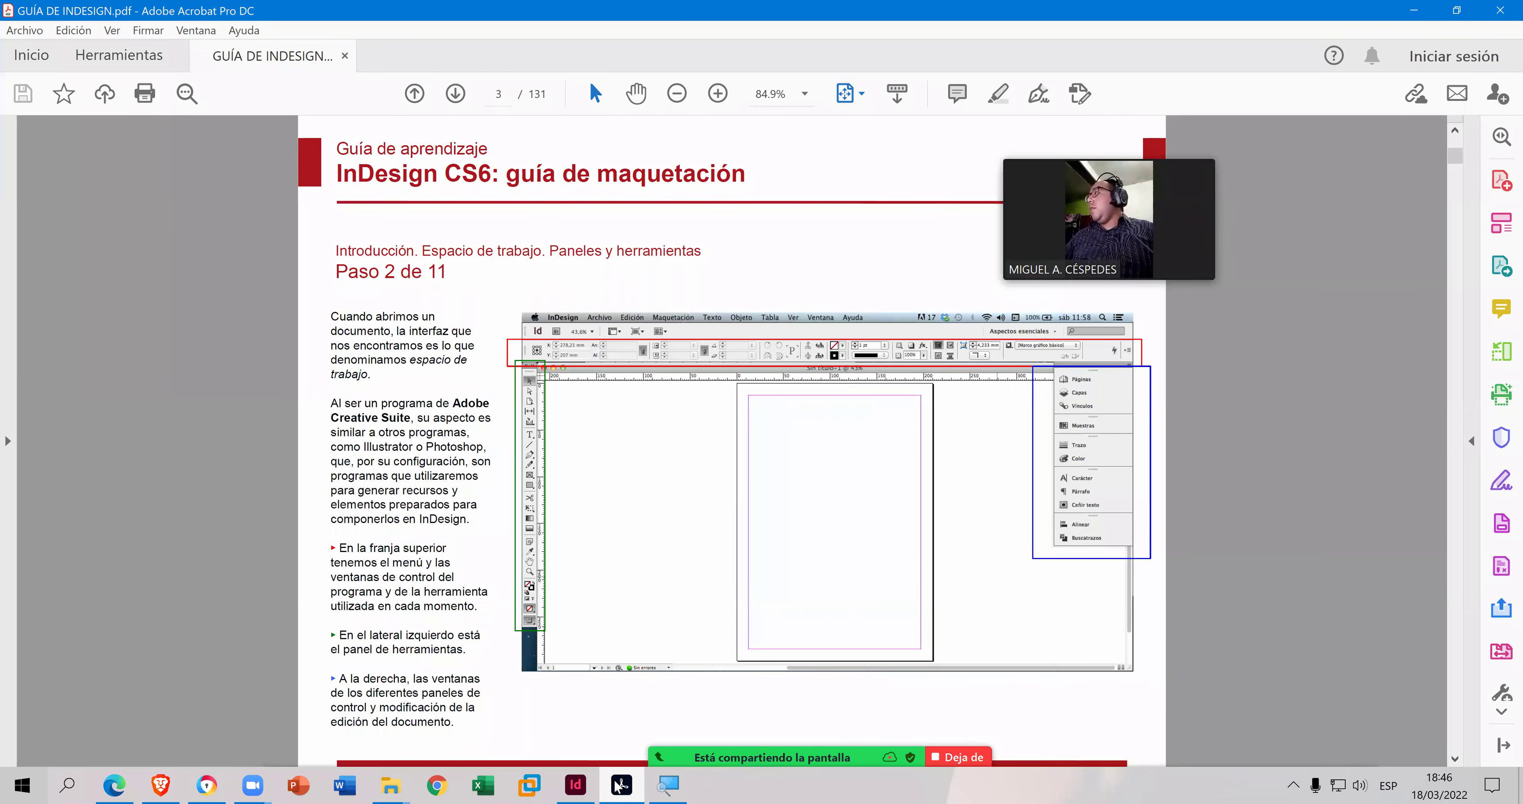
{"action": "key", "text": "alt+Tab"}
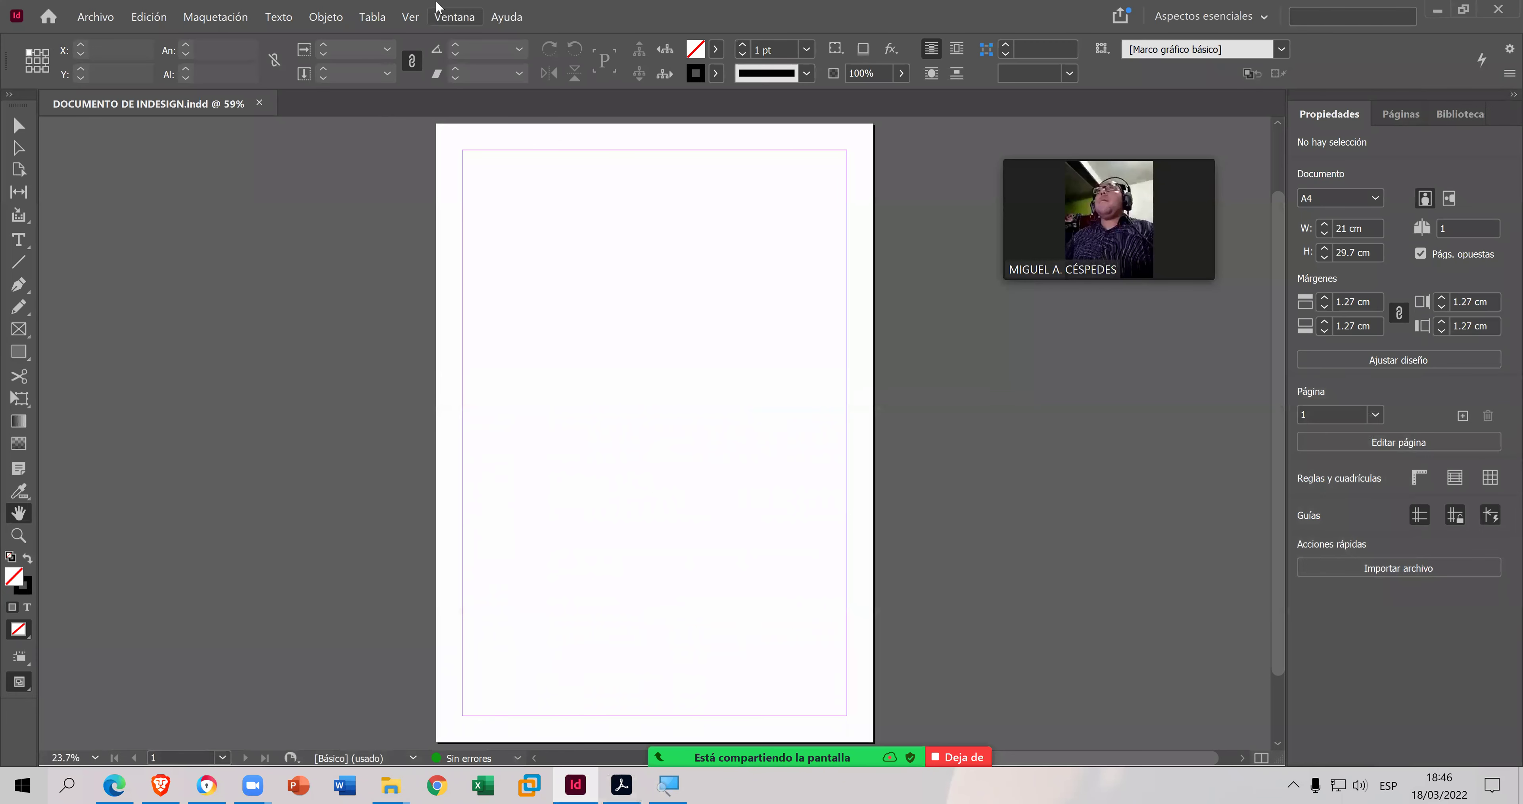
- Examine InDesign's help and view commands and its list of panels, including the Estilos, Salida, Texto y tablas and Interactivo groups
{"action": "left_click", "coordinate": [480, 19]}
{"action": "mouse_move", "coordinate": [507, 17]}
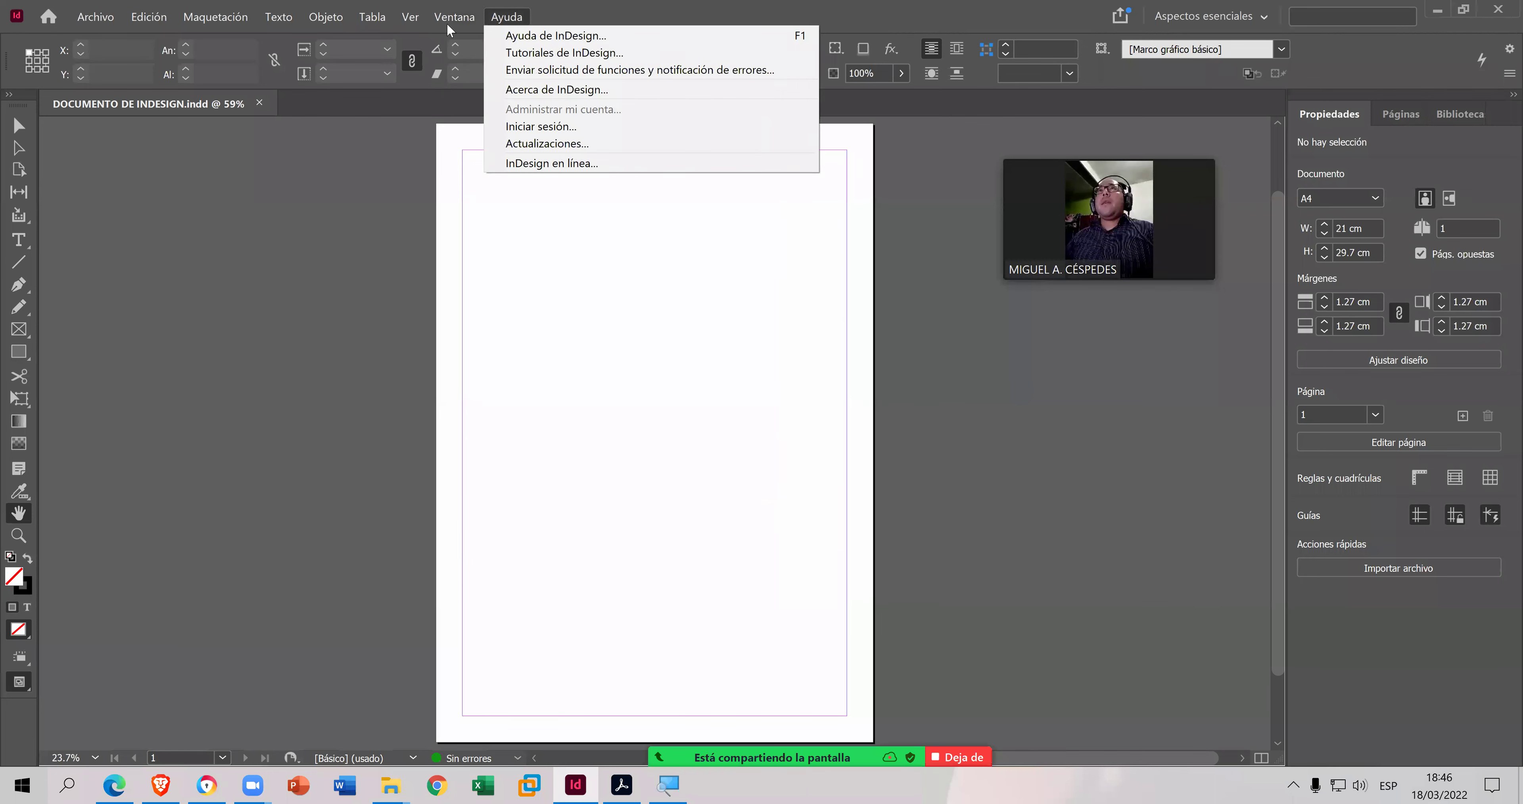
{"action": "mouse_move", "coordinate": [454, 18]}
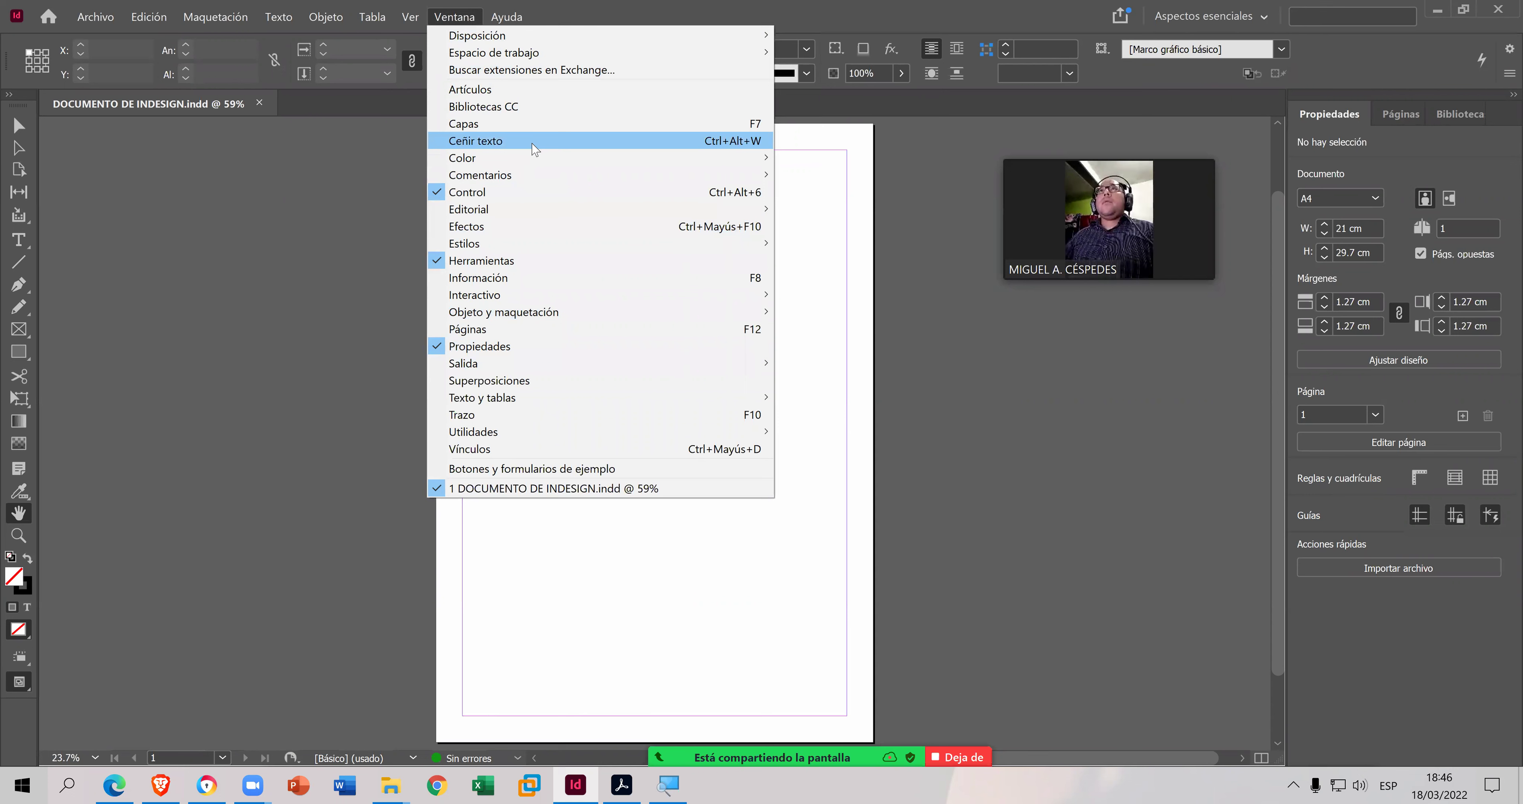
{"action": "mouse_move", "coordinate": [553, 242]}
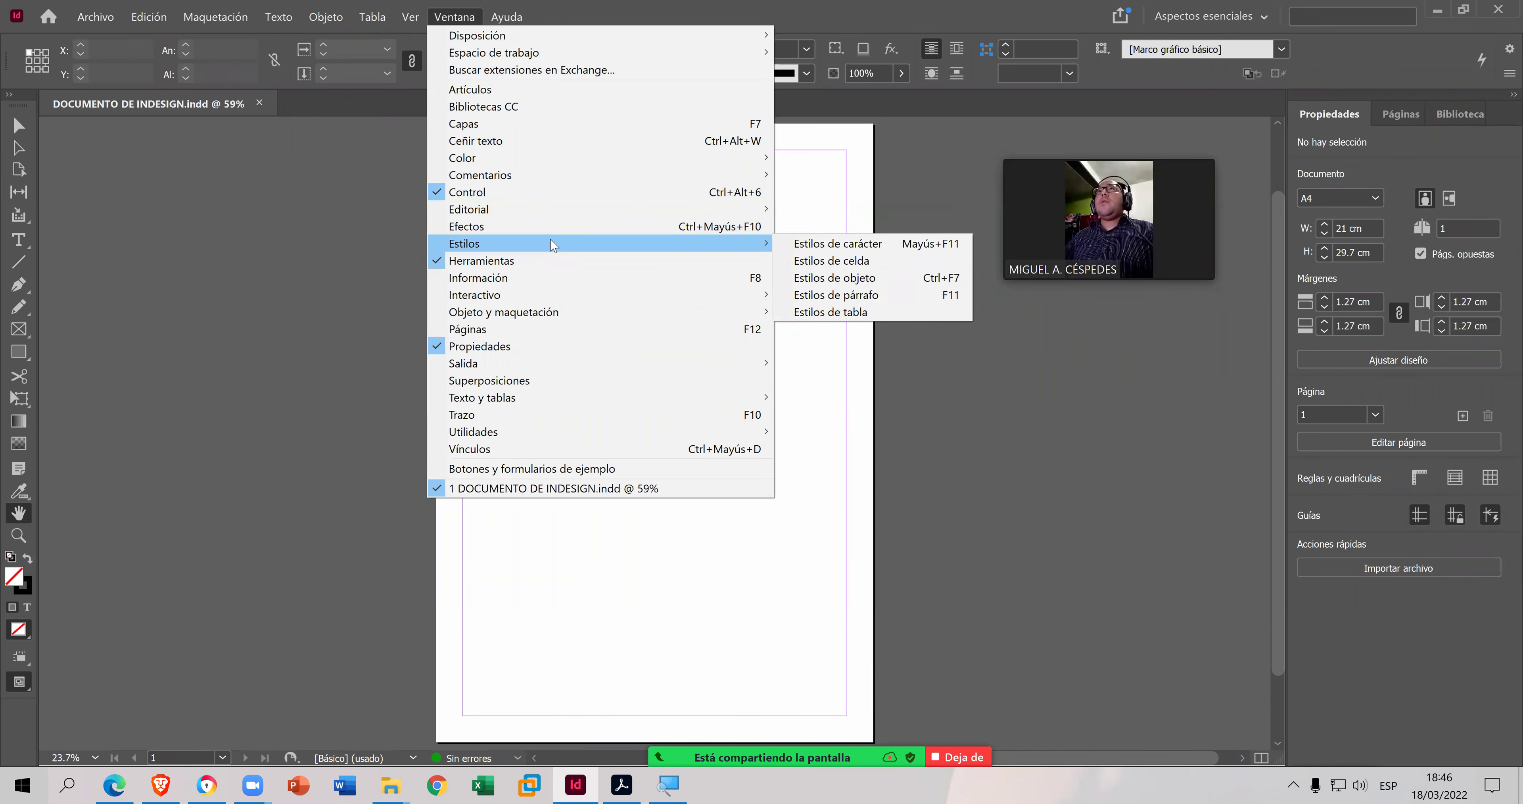
{"action": "left_click", "coordinate": [415, 24]}
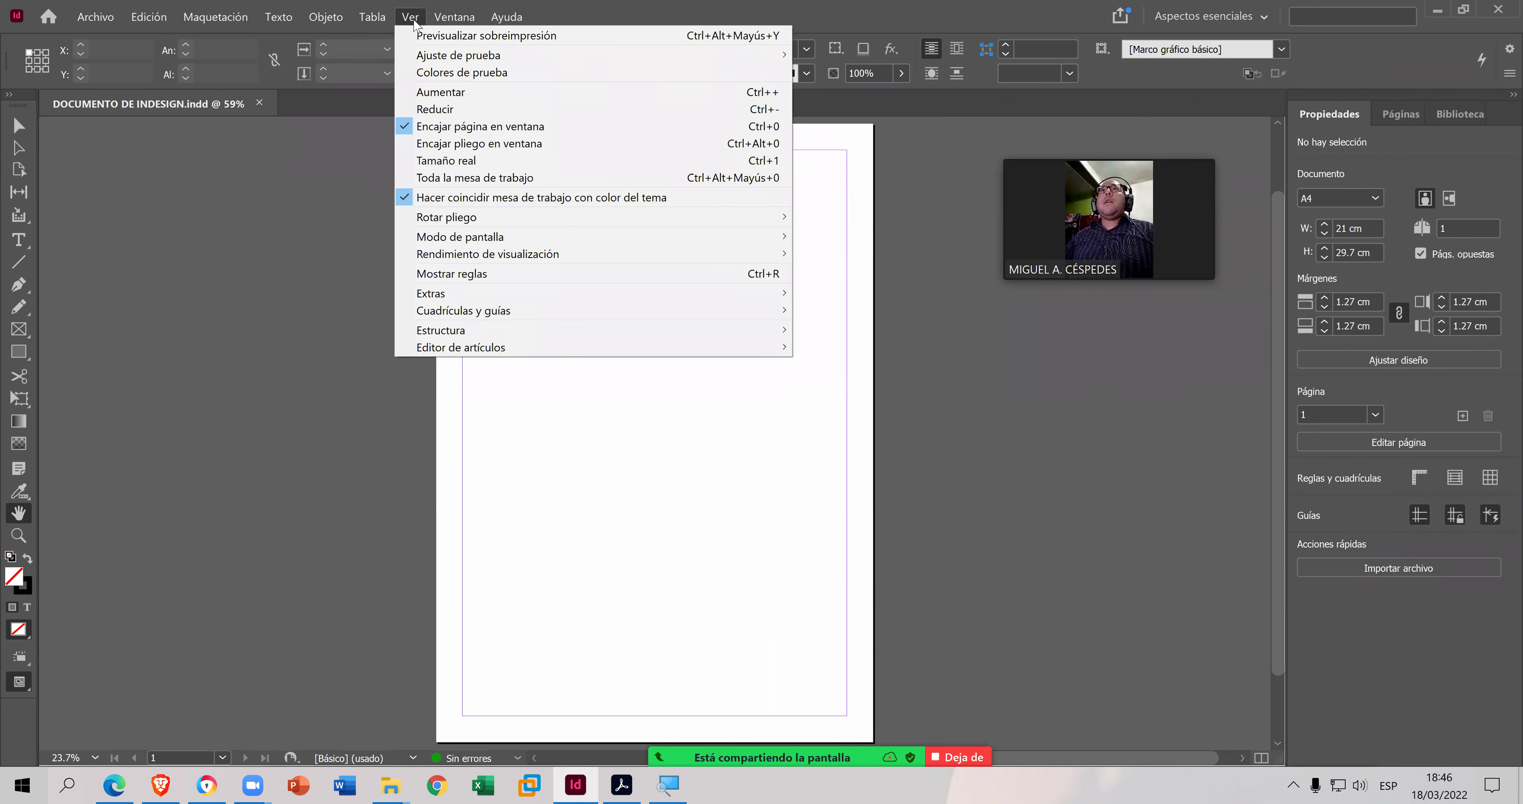
{"action": "mouse_move", "coordinate": [454, 24]}
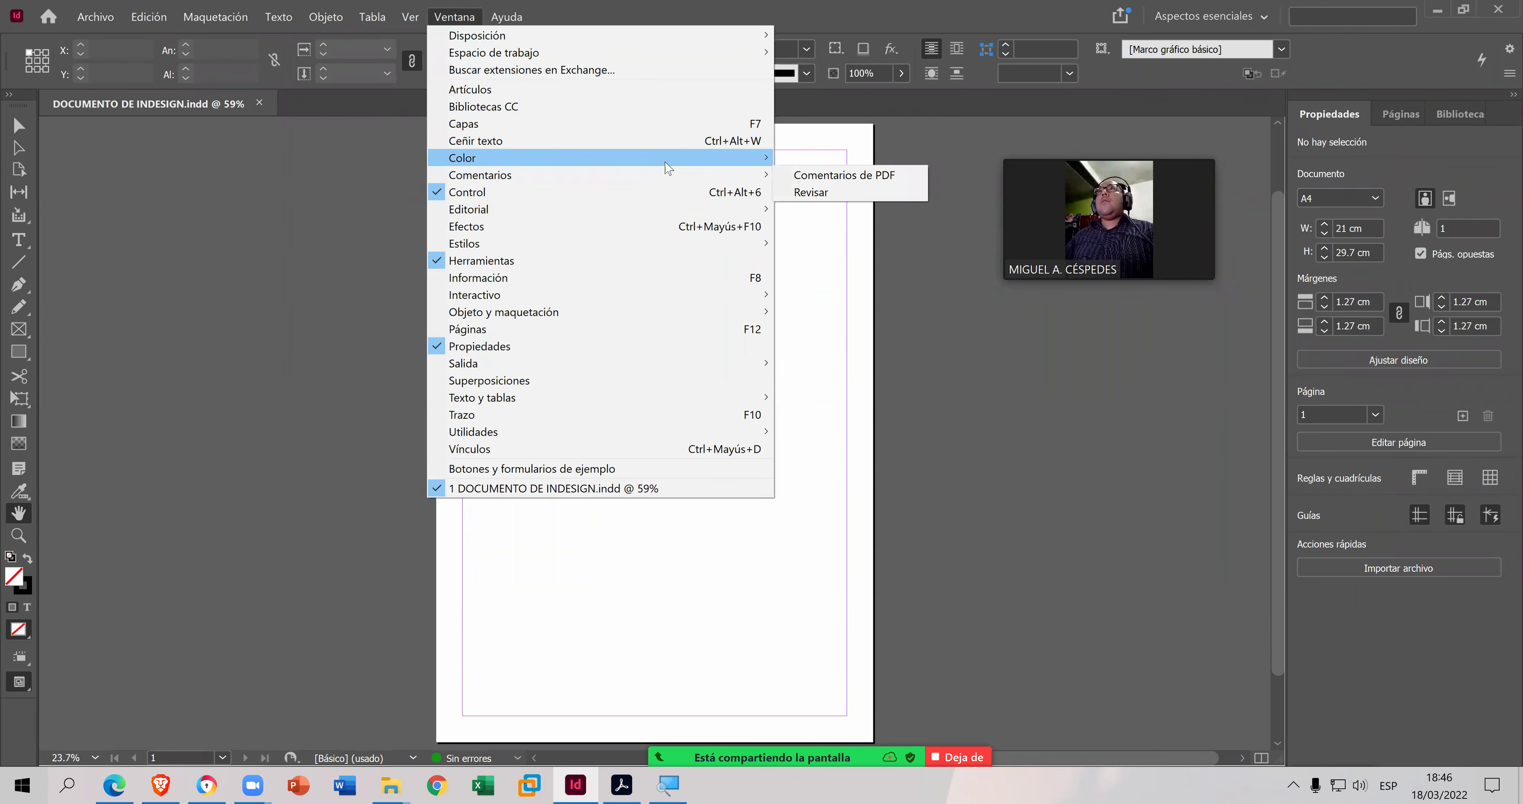
{"action": "mouse_move", "coordinate": [665, 162]}
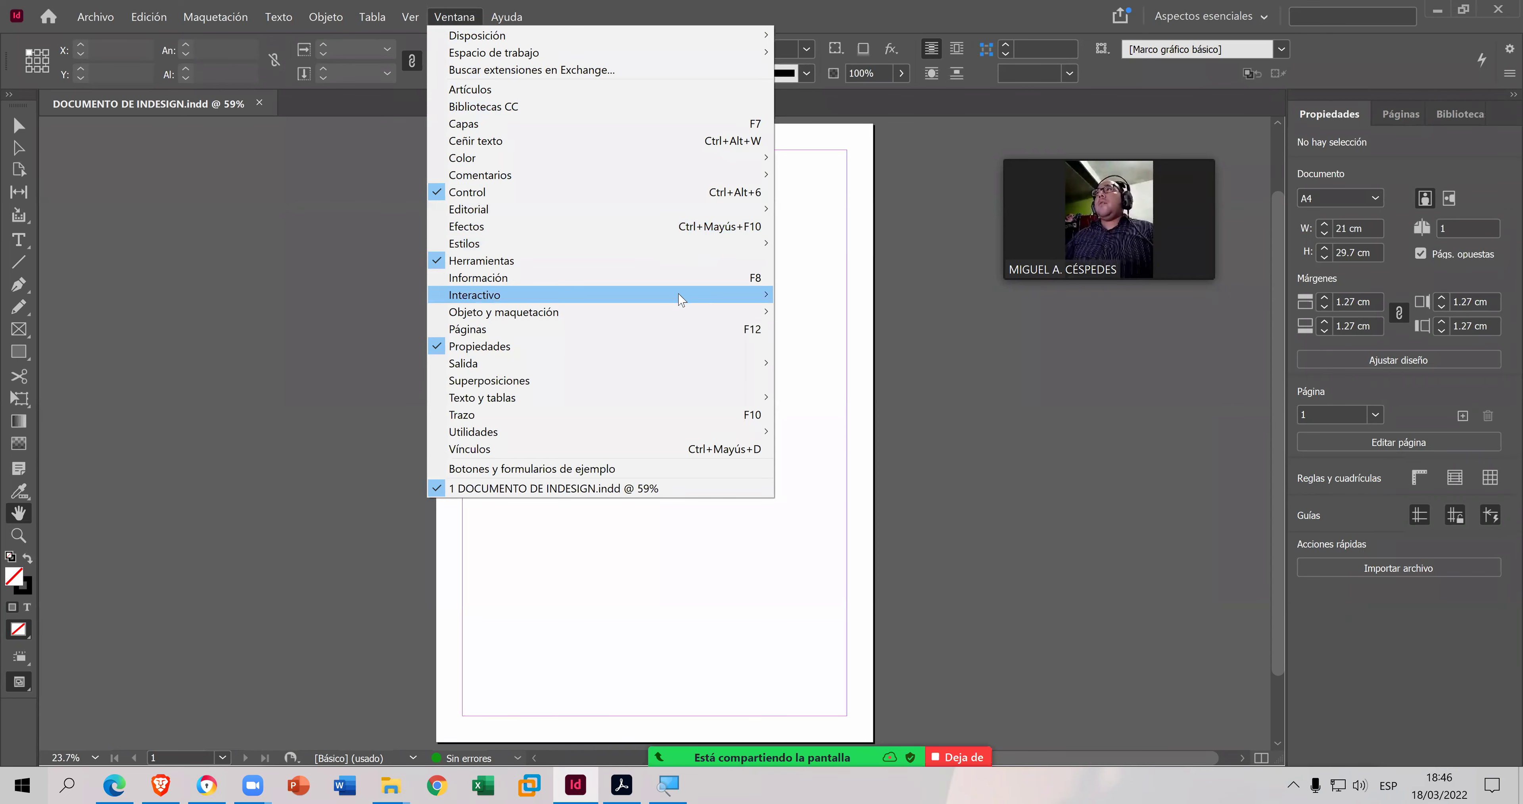
{"action": "mouse_move", "coordinate": [680, 295]}
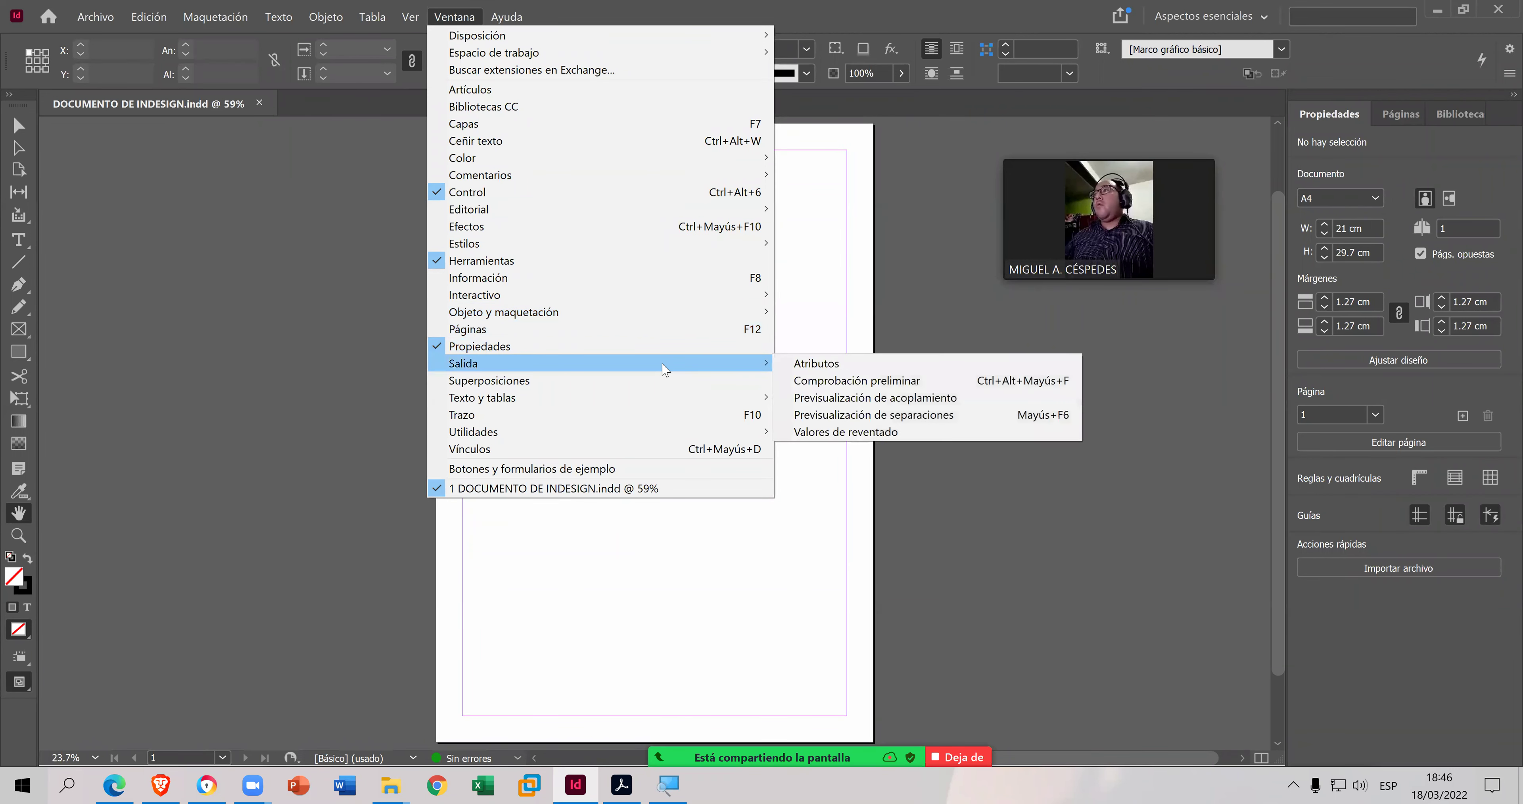
{"action": "mouse_move", "coordinate": [667, 404]}
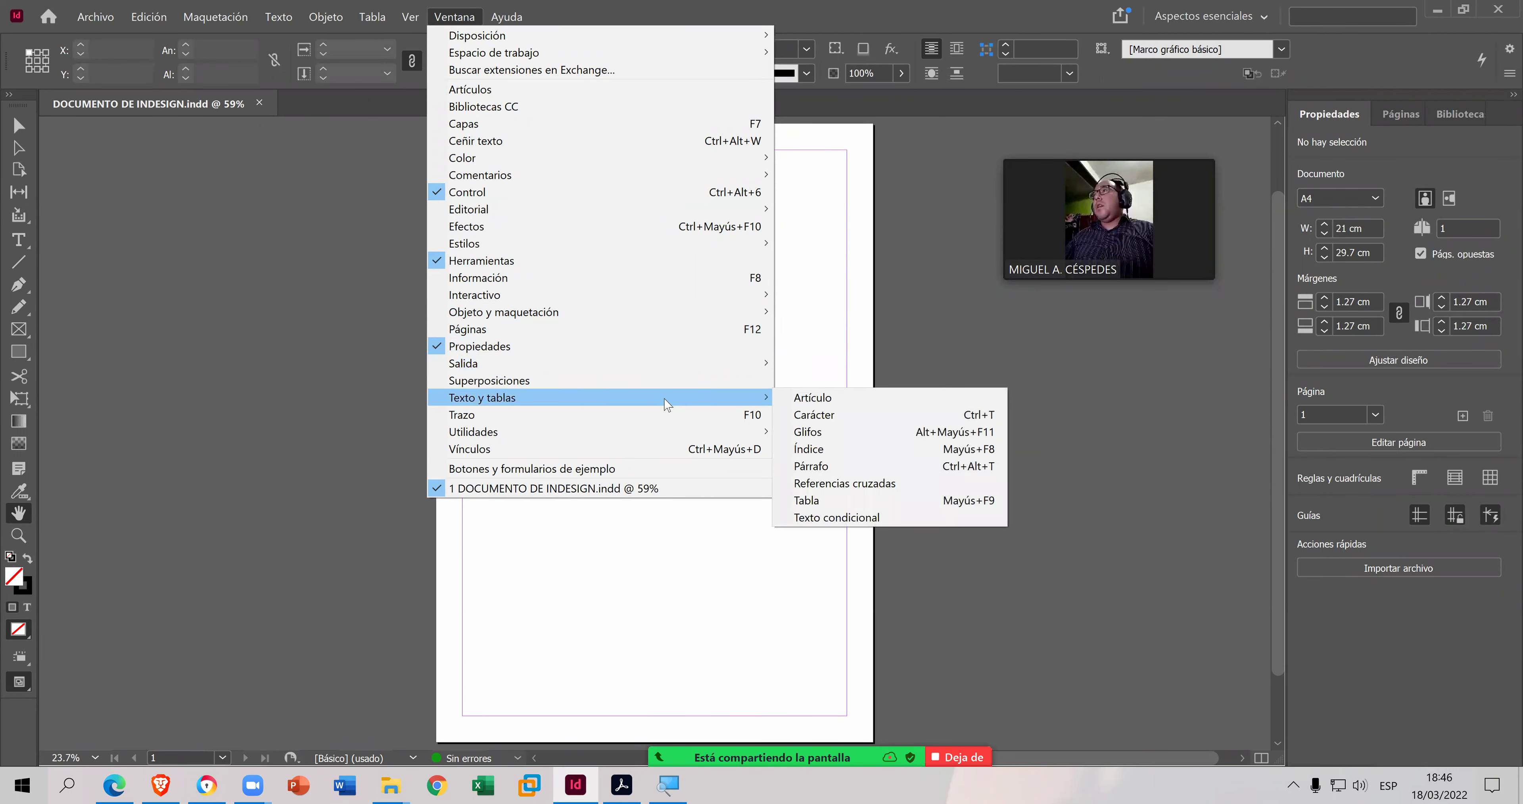
{"action": "mouse_move", "coordinate": [649, 433]}
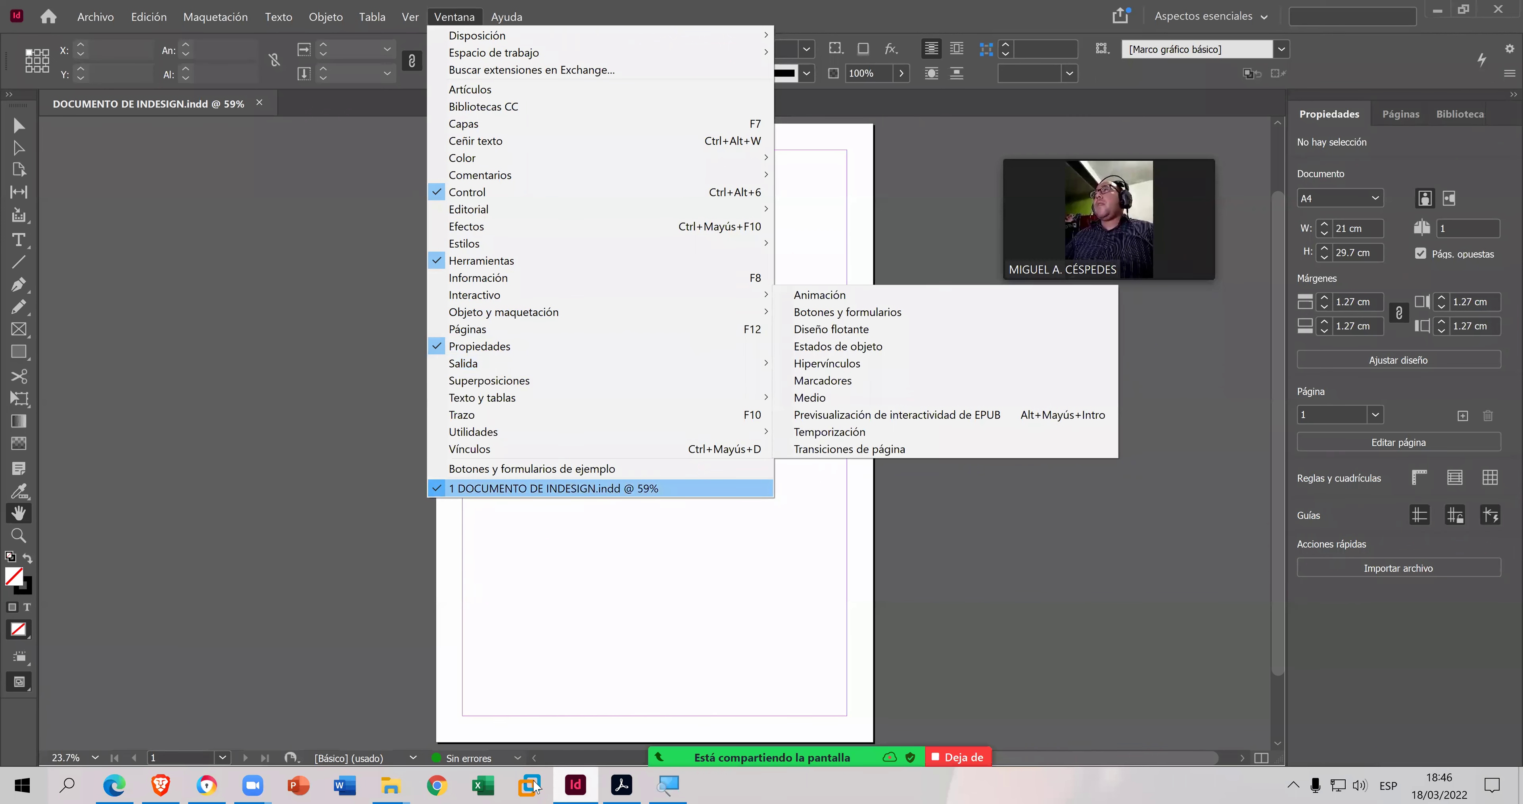
- Switch to GUÍA DE INDESIGN.pdf in Acrobat, read the workspace explanation on page 4, and return to InDesign
{"action": "left_click", "coordinate": [615, 784]}
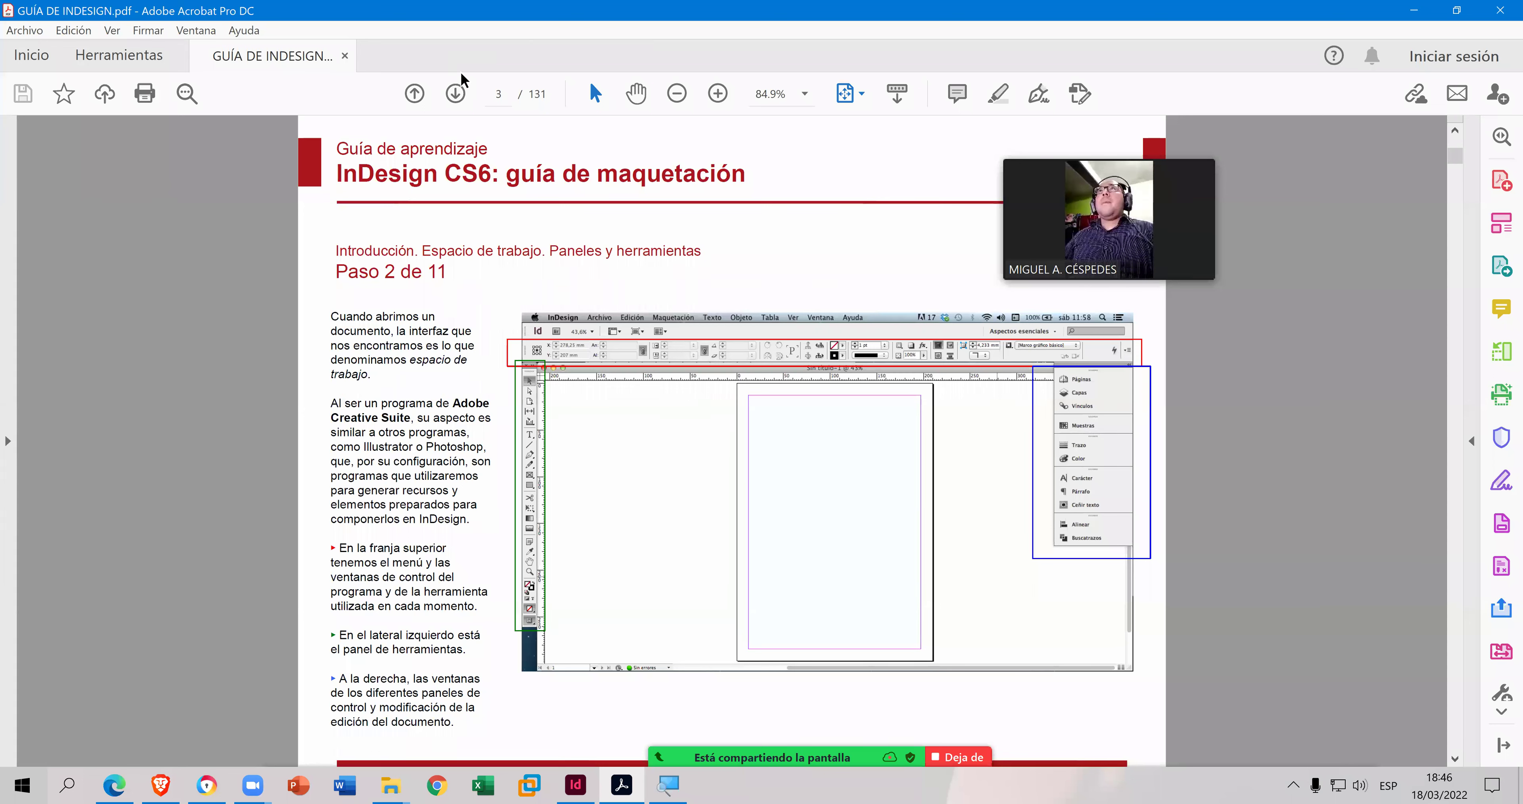
{"action": "left_click", "coordinate": [462, 93]}
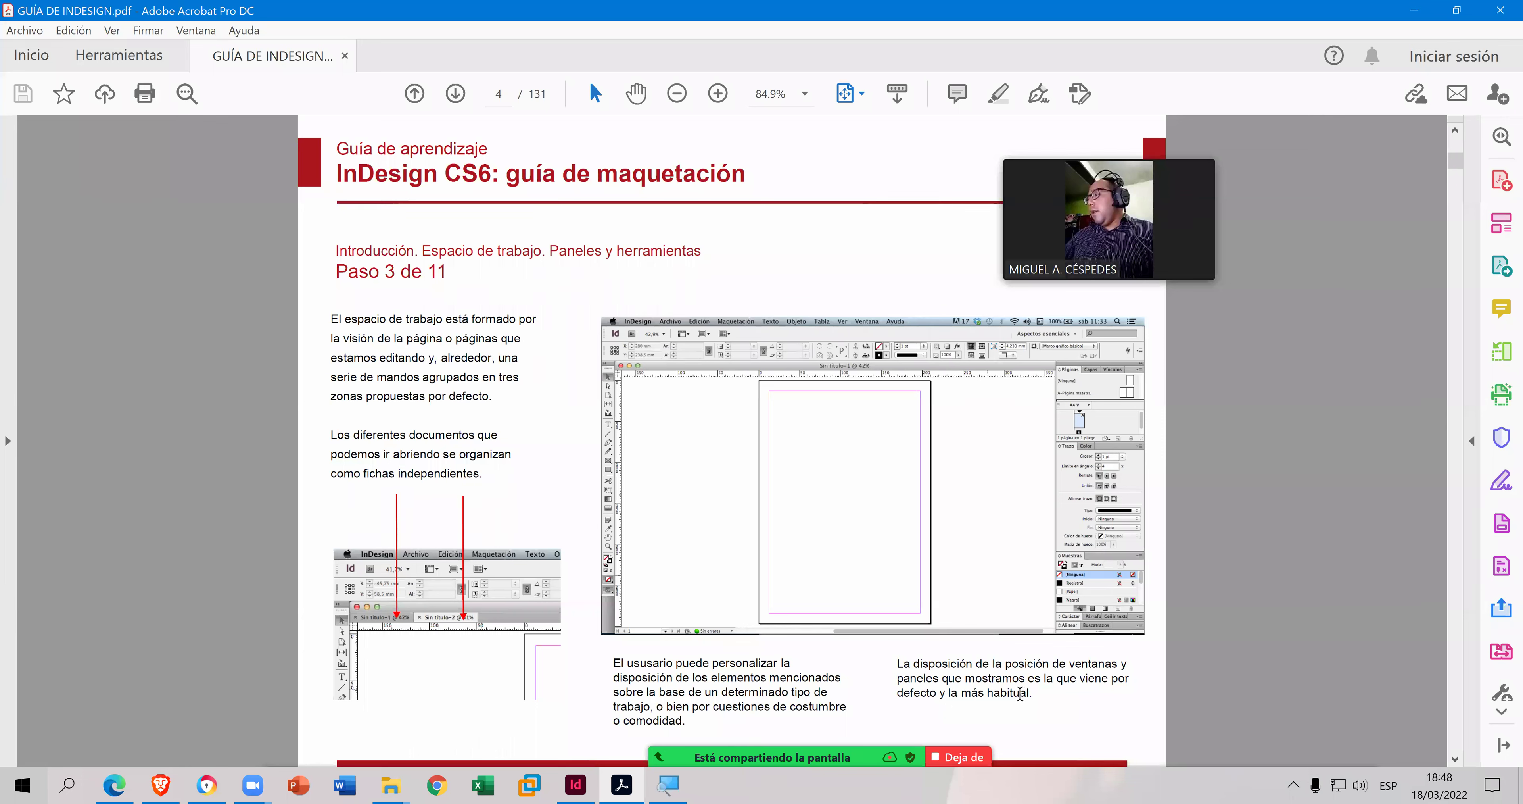
{"action": "left_click", "coordinate": [1415, 10]}
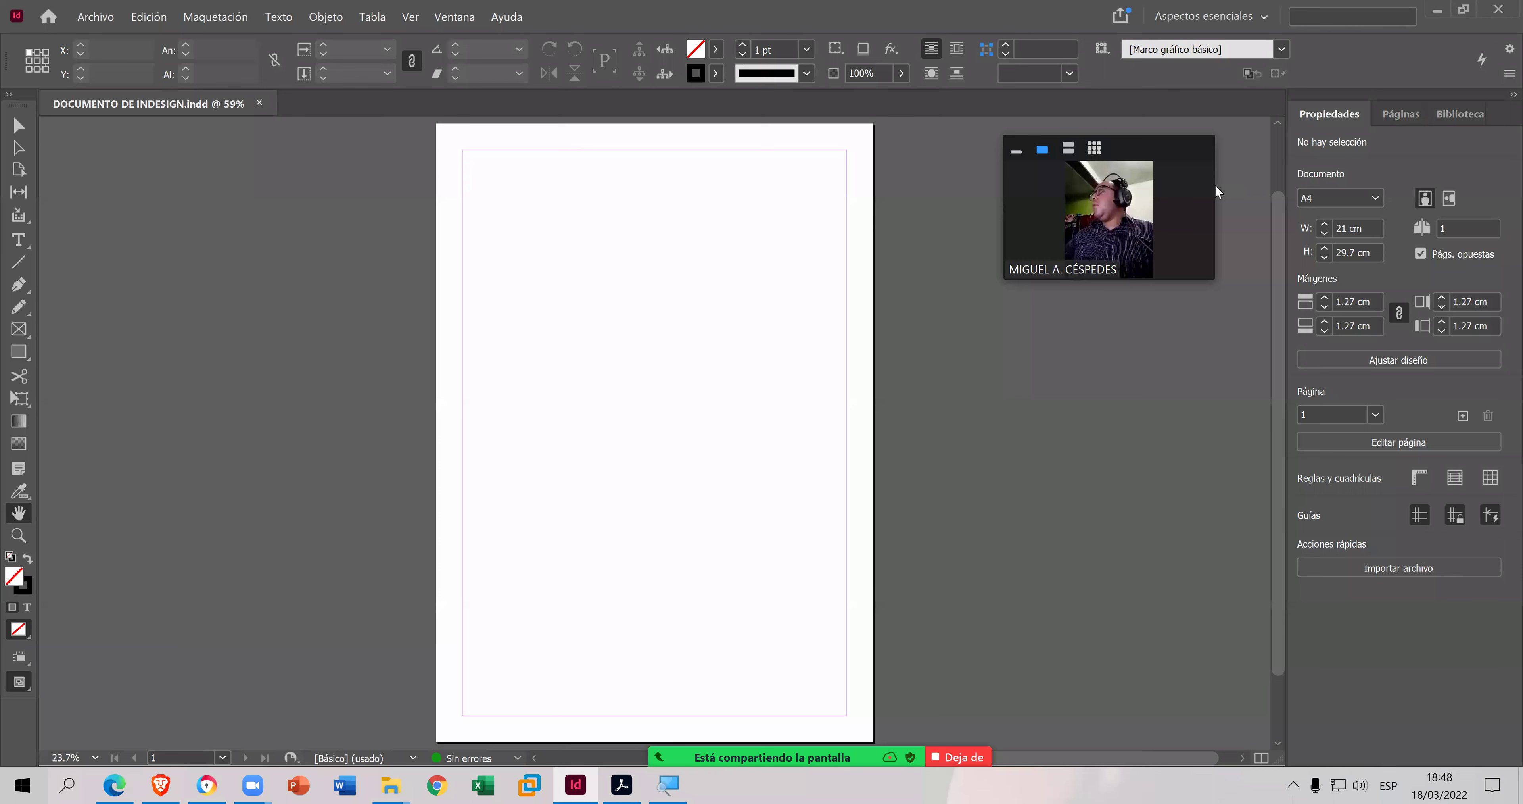
- Look over the list of available workspaces, and display the Páginas panel for the document
{"action": "left_click", "coordinate": [1265, 17]}
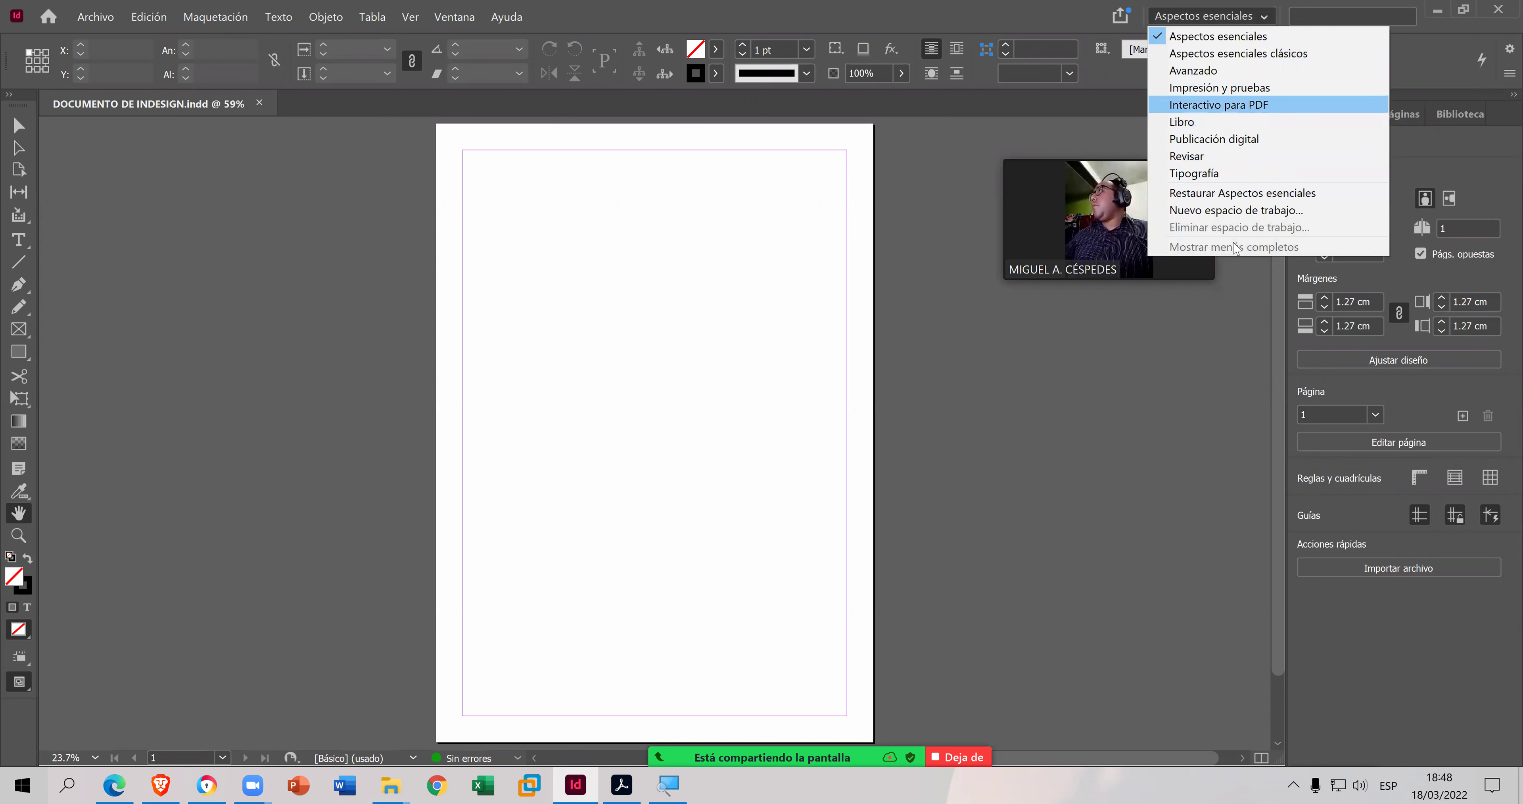
{"action": "left_click", "coordinate": [1440, 229]}
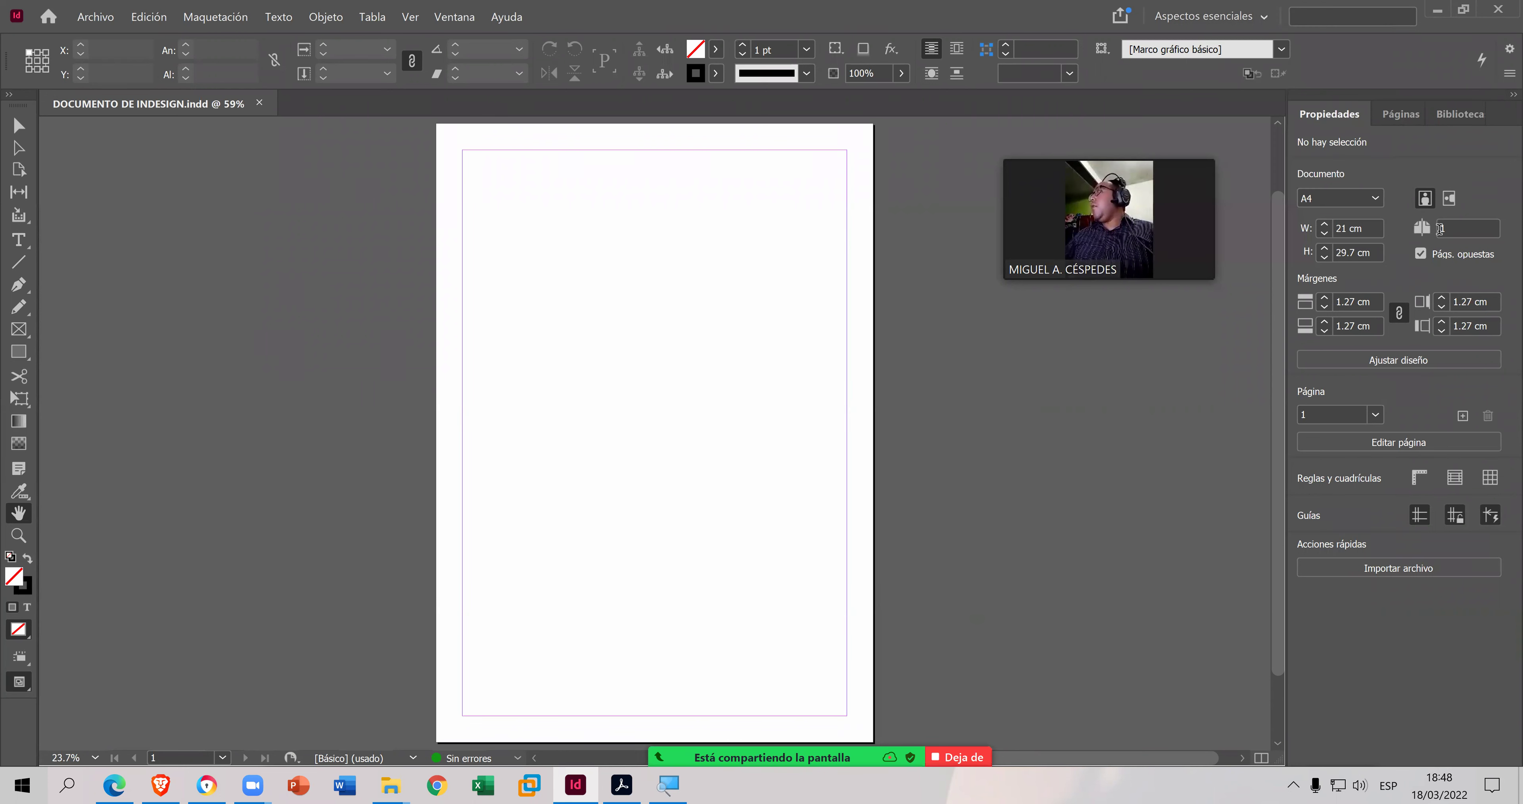
{"action": "left_click", "coordinate": [1396, 115]}
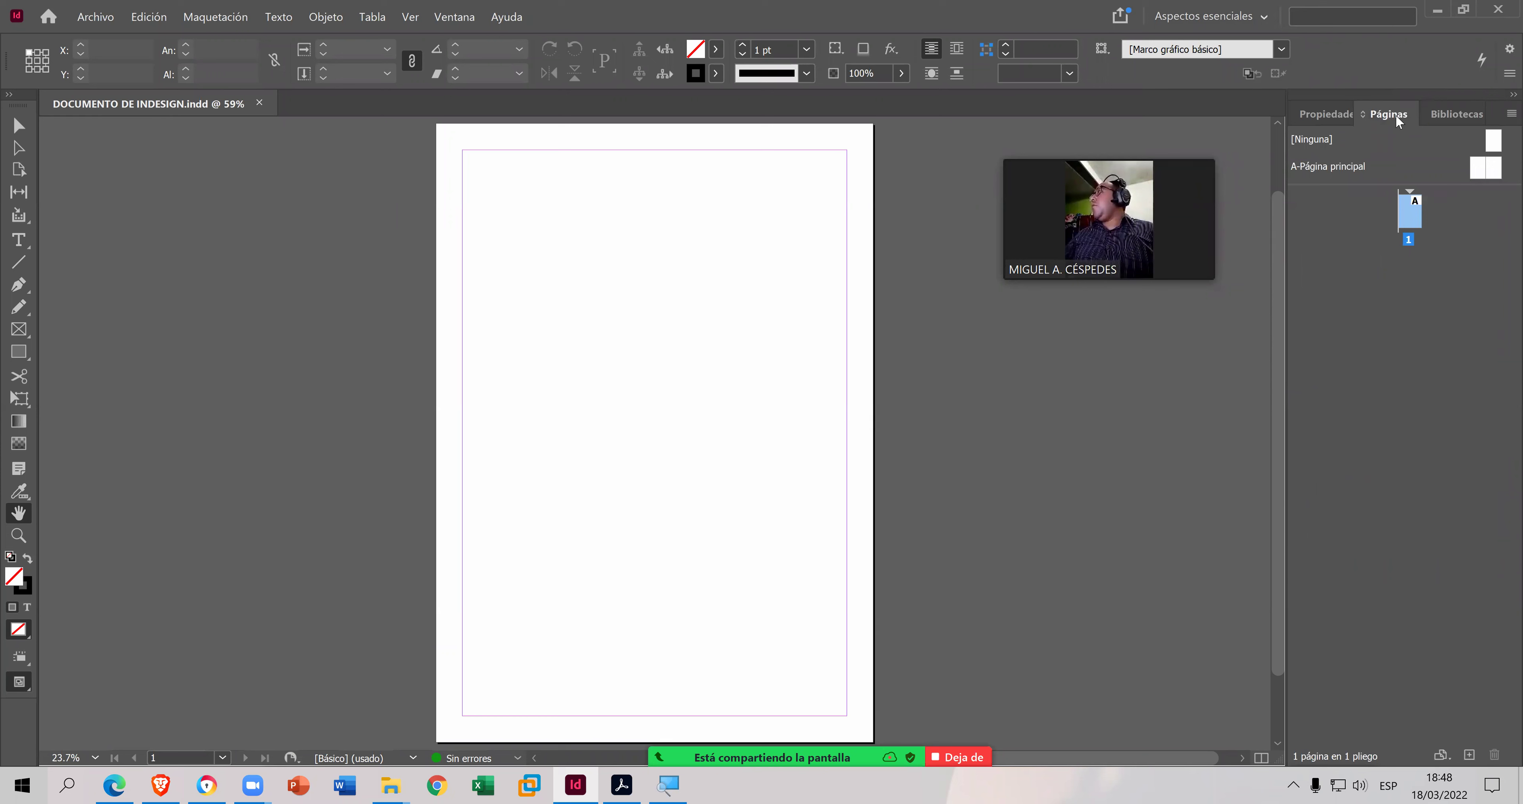
- Look over the Bibliotecas CC and Páginas panels, and return to the document's Propiedades panel
{"action": "left_click", "coordinate": [1448, 116]}
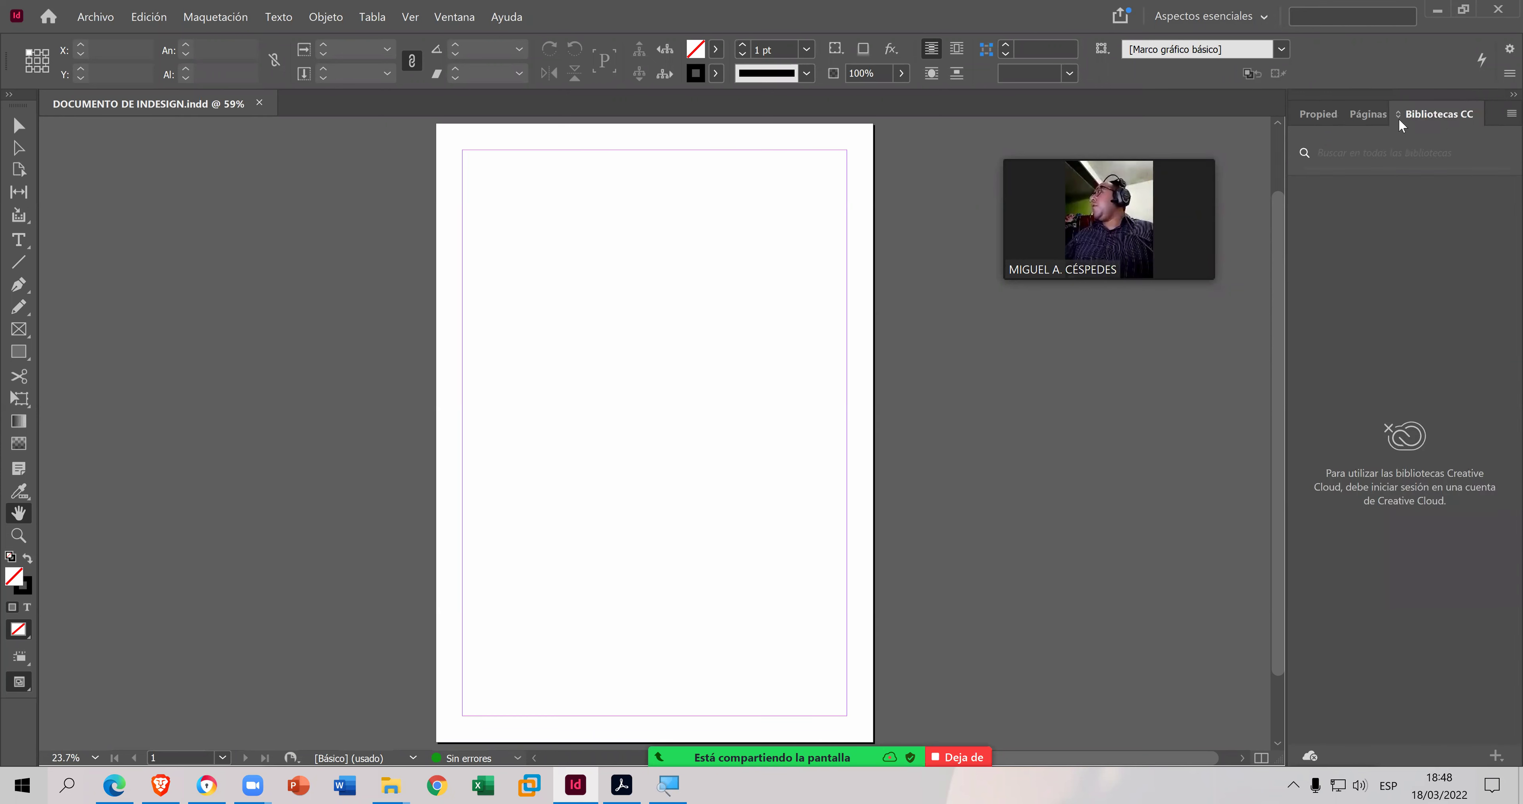
{"action": "left_click", "coordinate": [1370, 118]}
{"action": "left_click", "coordinate": [1301, 120]}
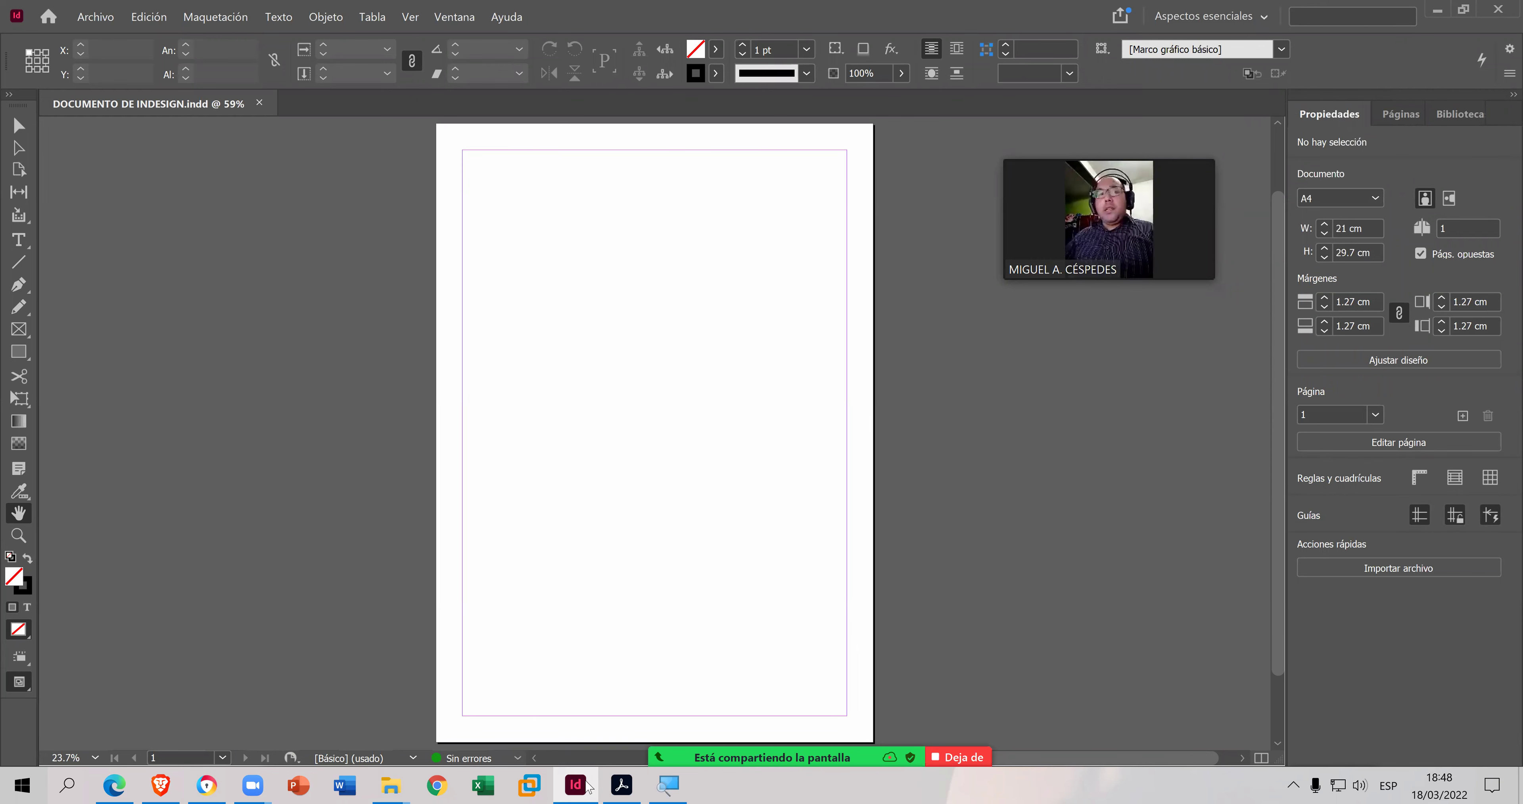
- Switch to GUÍA DE INDESIGN.pdf in Acrobat and advance to page 5 about the control menu and floating panels
{"action": "left_click", "coordinate": [621, 784]}
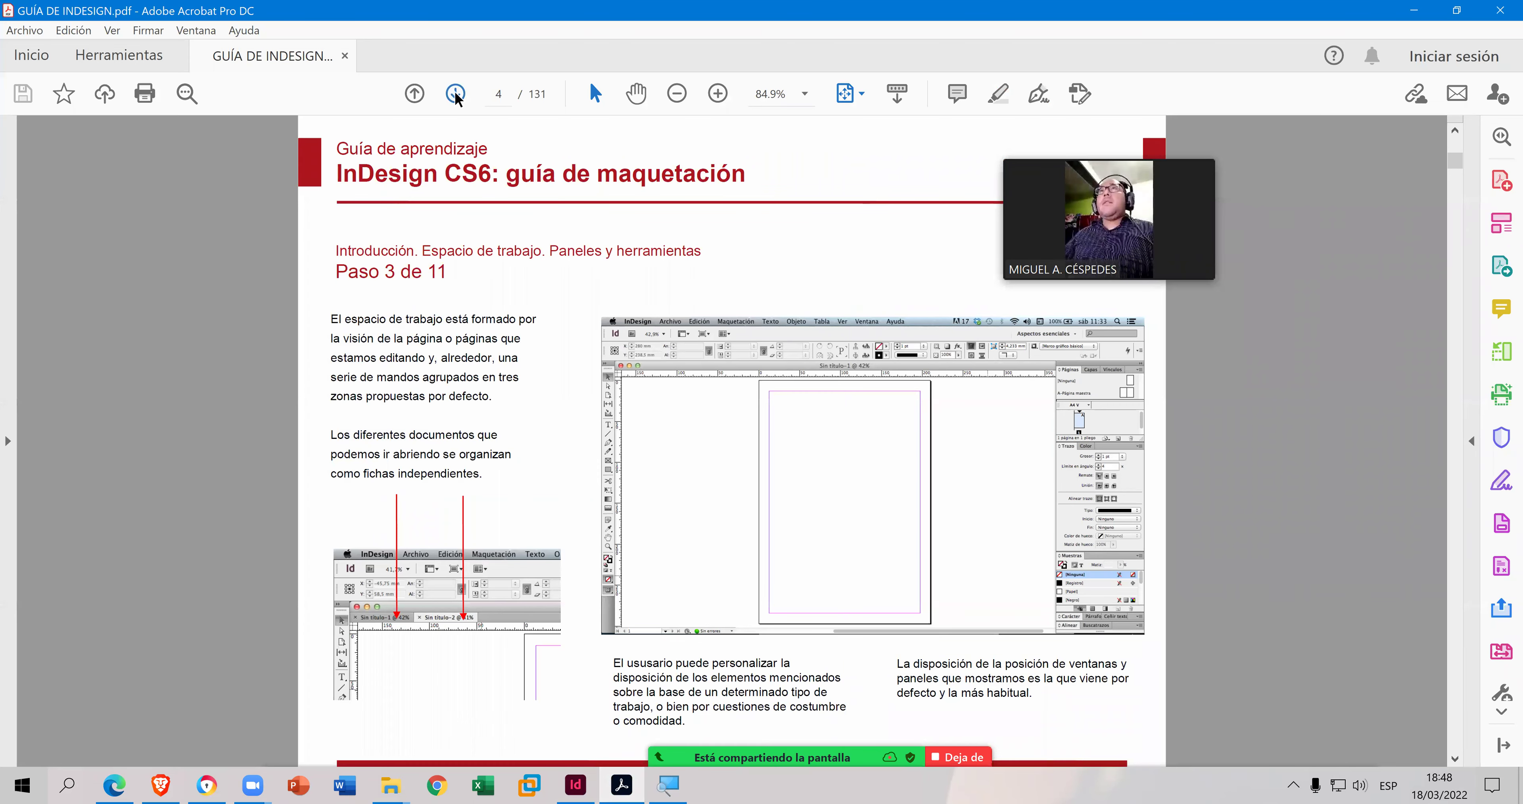
{"action": "left_click", "coordinate": [455, 93]}
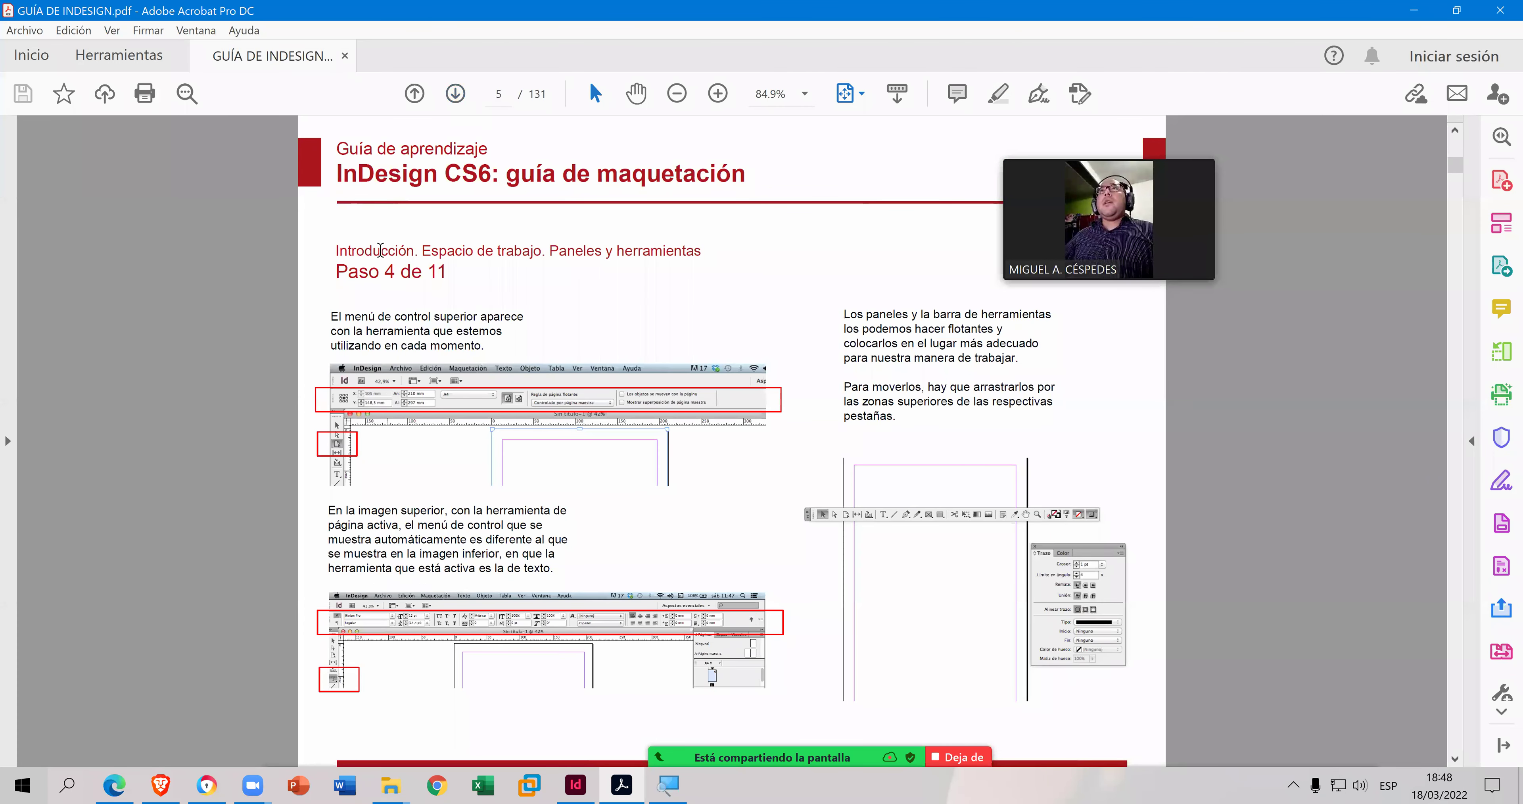
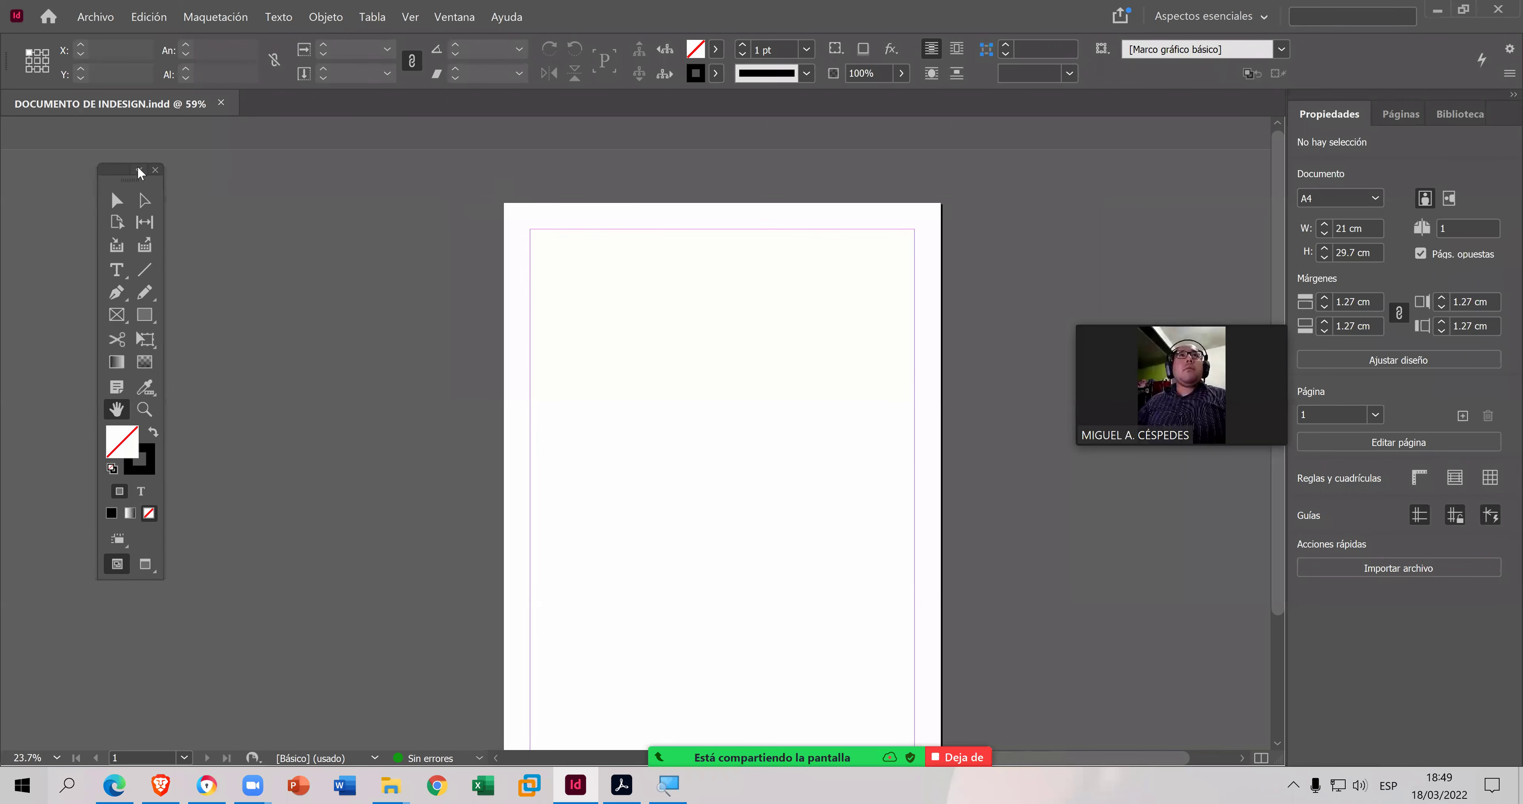
- Cycle the floating Herramientas panel through its one-column, horizontal and two-column layouts, finishing with the single horizontal row
{"action": "left_click", "coordinate": [137, 171]}
{"action": "left_click", "coordinate": [108, 170]}
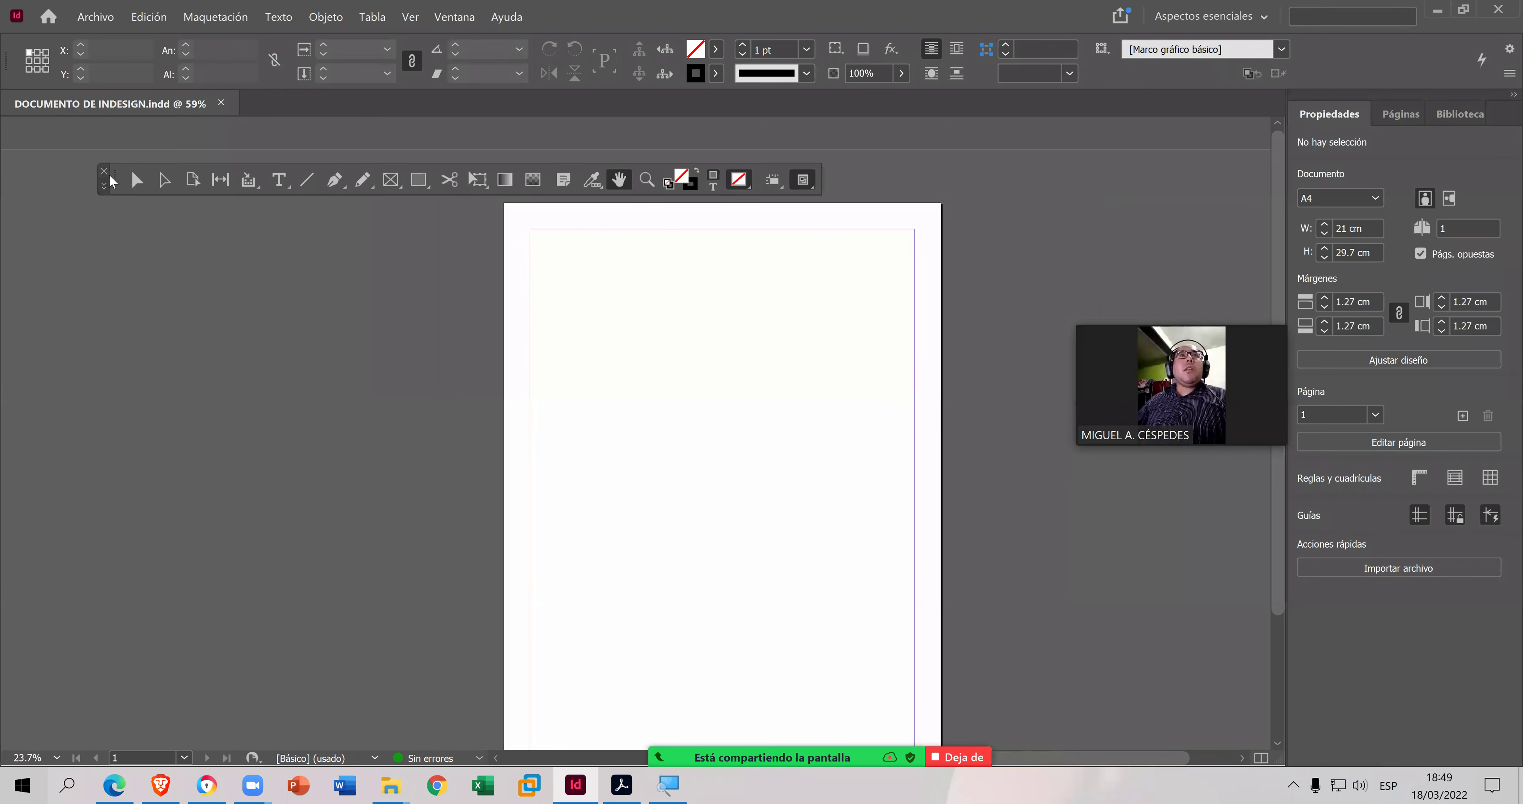
{"action": "left_click", "coordinate": [101, 184]}
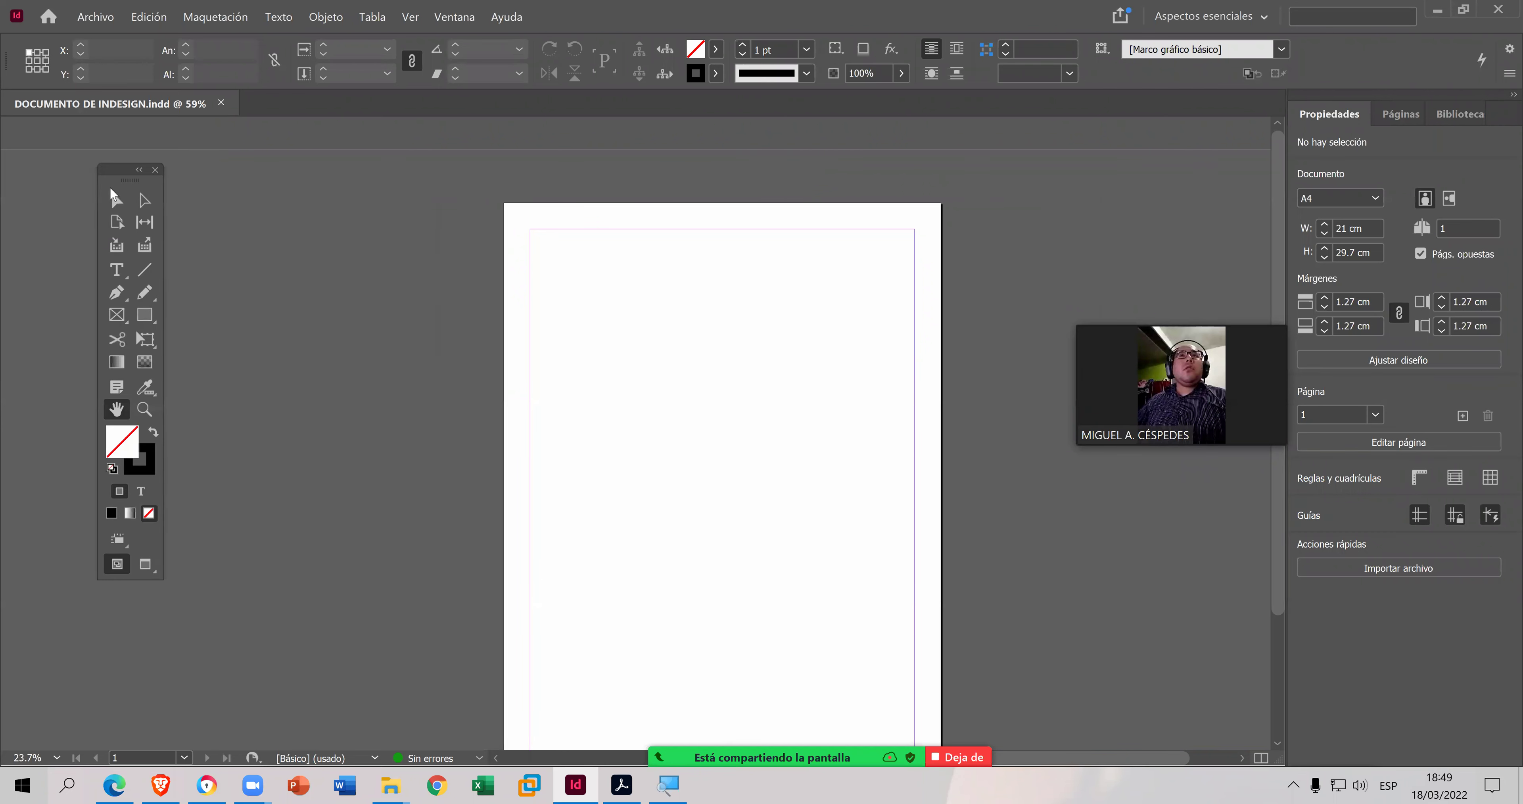
{"action": "left_click", "coordinate": [137, 172]}
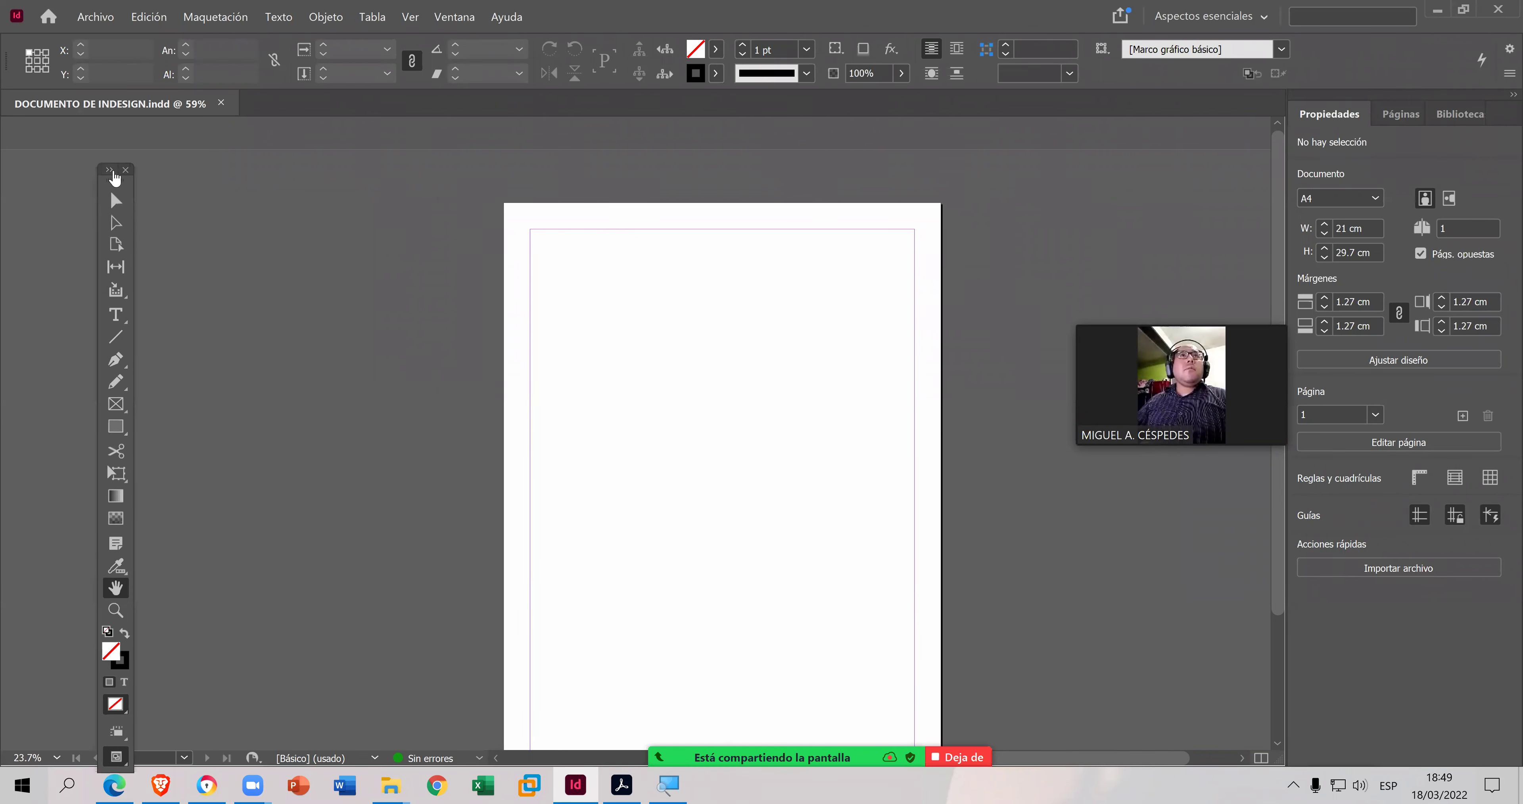
{"action": "left_click", "coordinate": [109, 170]}
{"action": "left_click", "coordinate": [101, 183]}
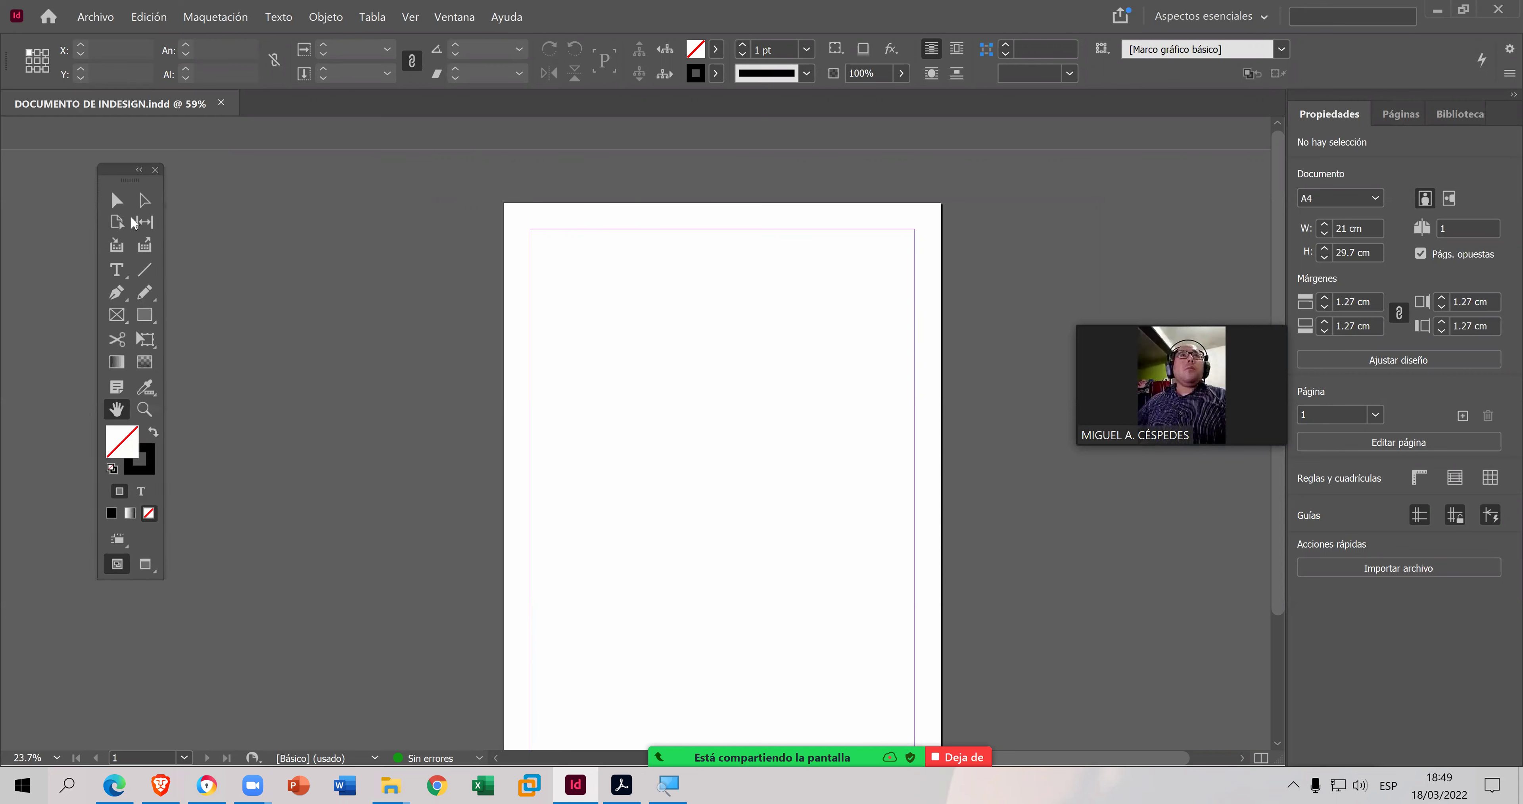
{"action": "left_click", "coordinate": [139, 170]}
{"action": "left_click", "coordinate": [110, 172]}
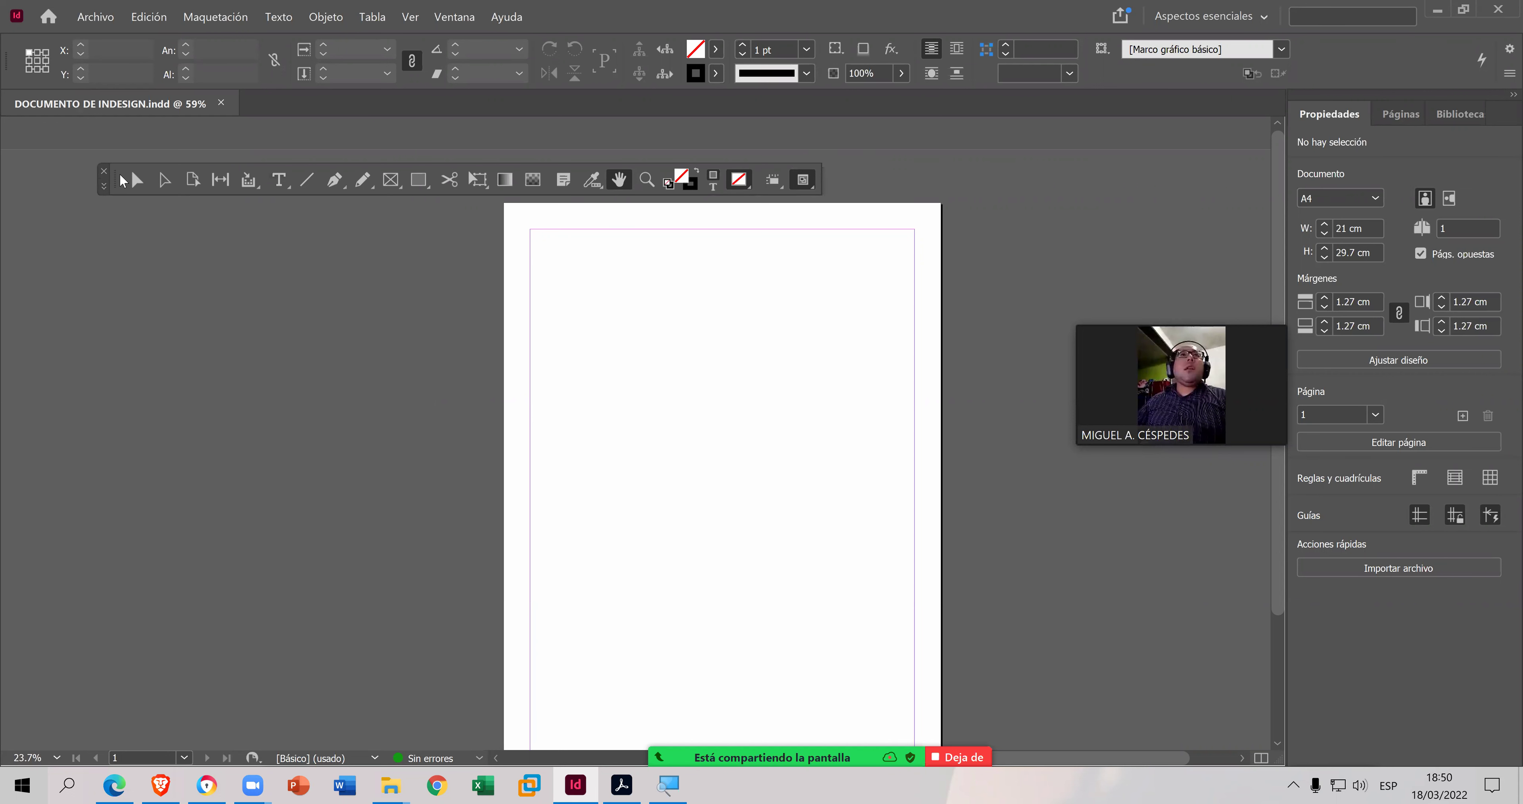
- Move the floating horizontal Herramientas panel to just above the document page
{"action": "left_click_drag", "start_coordinate": [119, 171], "coordinate": [306, 170]}
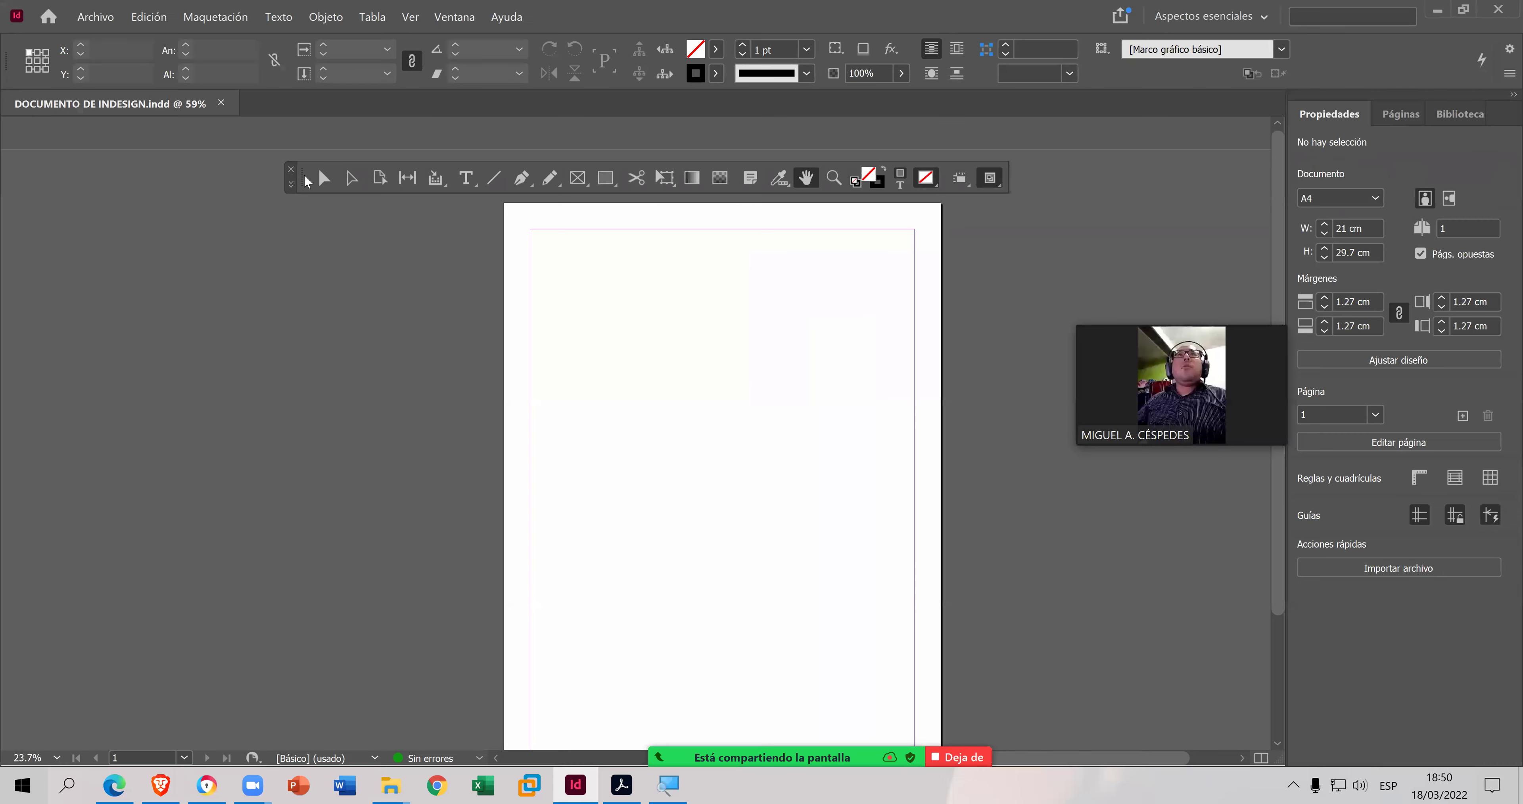
{"action": "left_click_drag", "start_coordinate": [303, 173], "coordinate": [388, 163]}
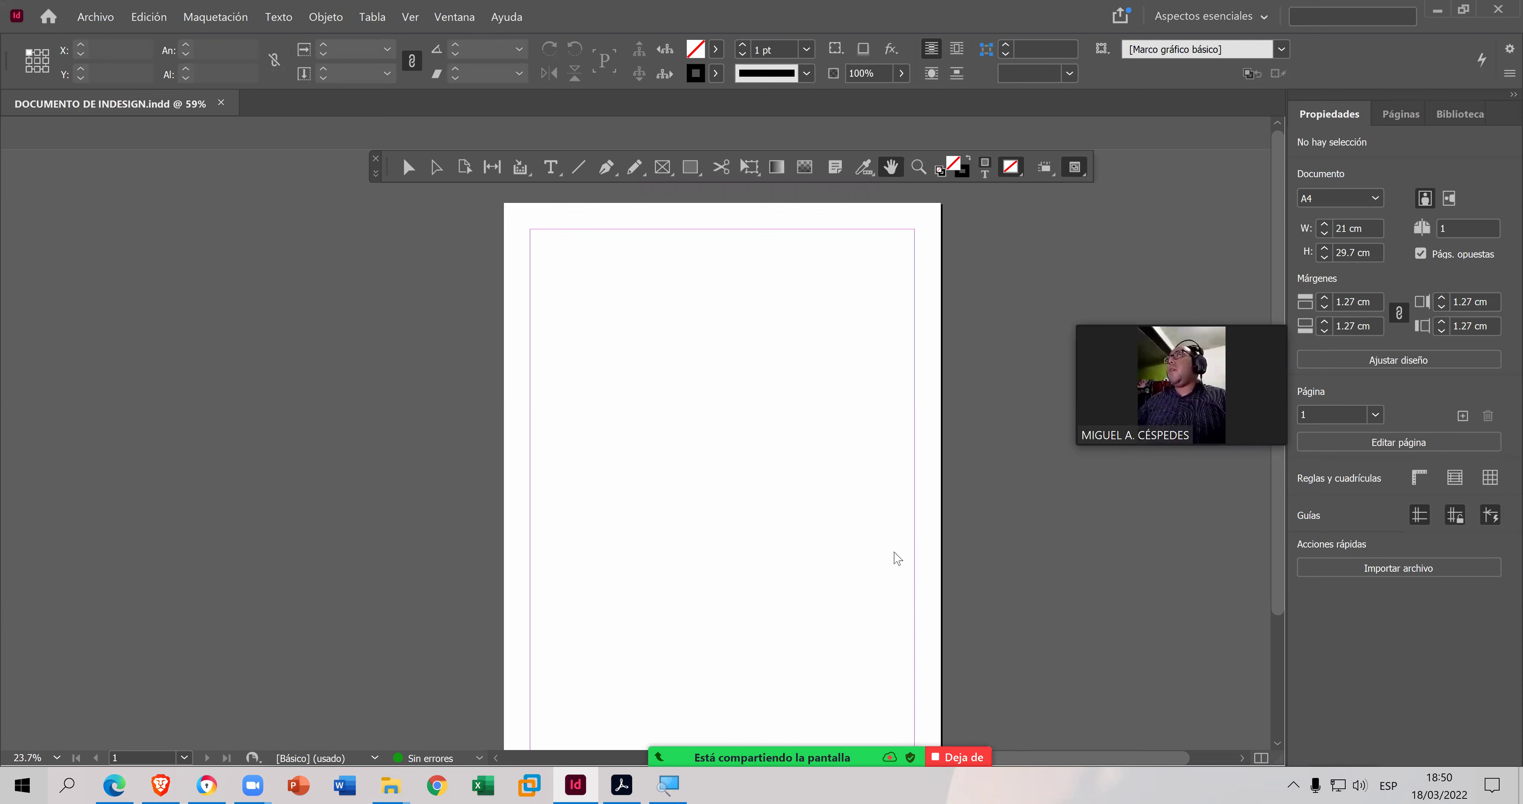
{"action": "scroll", "coordinate": [855, 459], "scroll_direction": "down", "scroll_amount": 2}
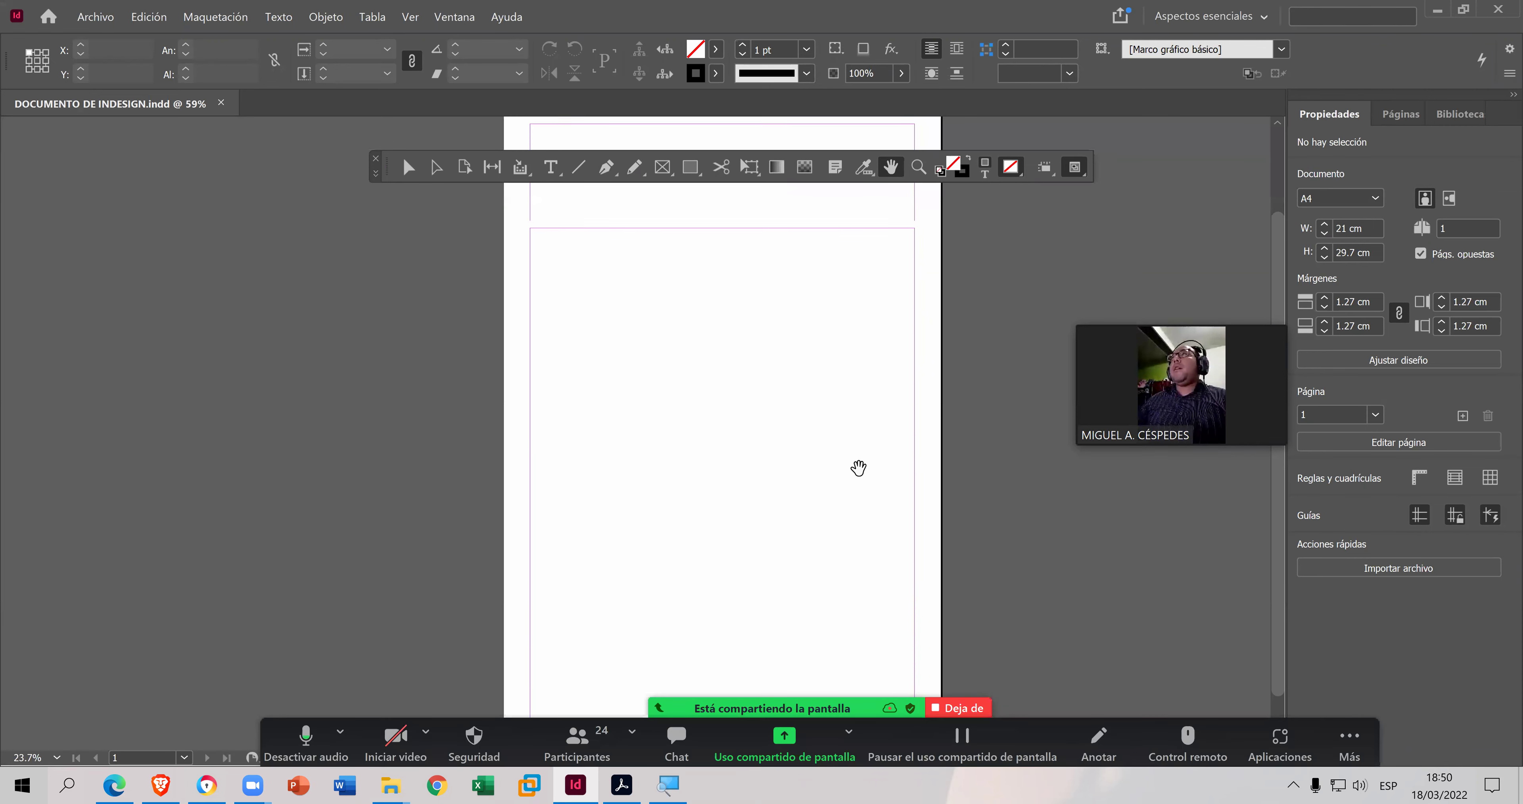
{"action": "scroll", "coordinate": [858, 467], "scroll_direction": "up", "scroll_amount": 2}
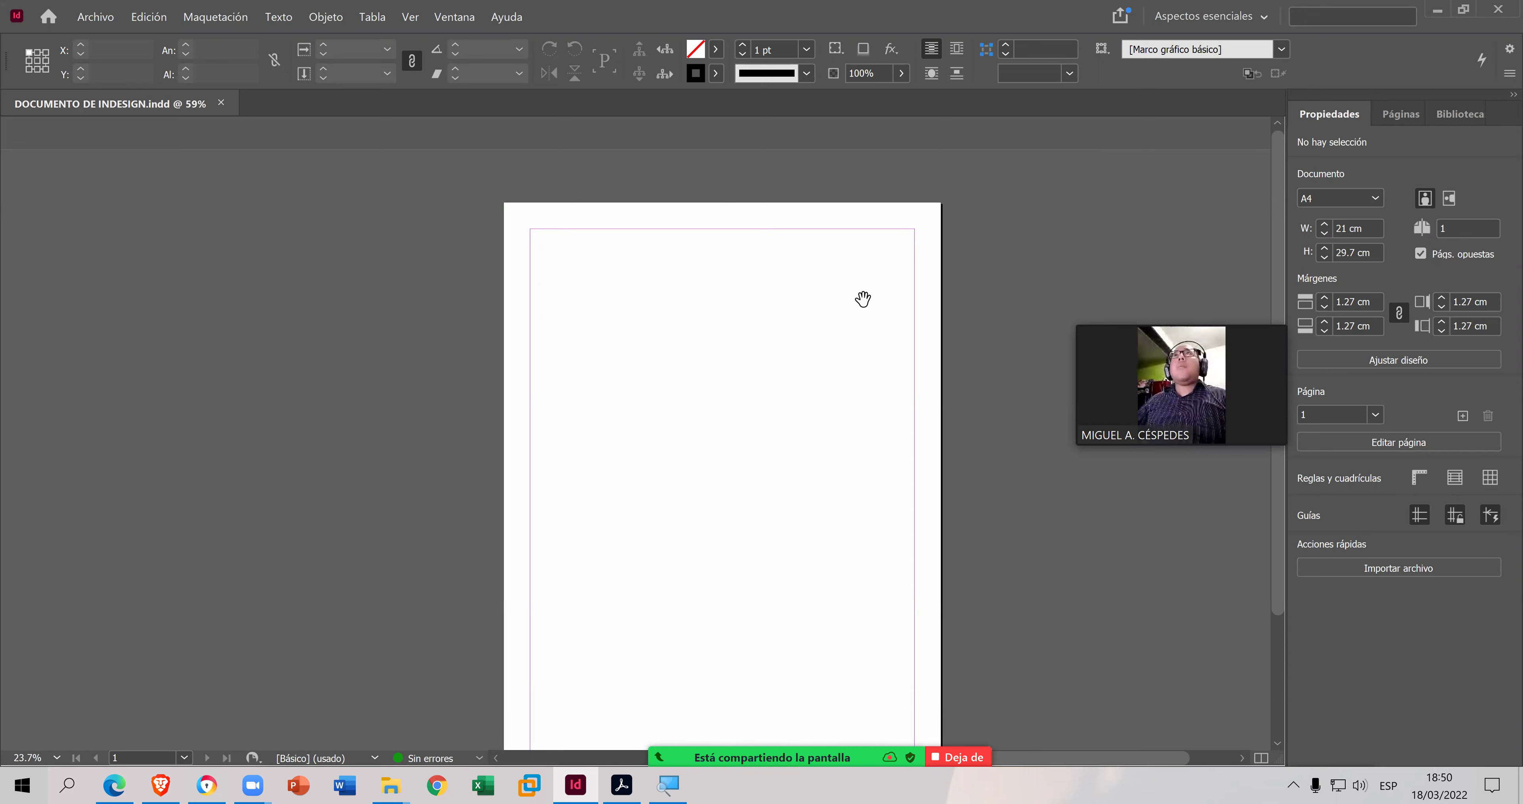
- Display the hidden Herramientas panel again in the InDesign workspace
{"action": "left_click", "coordinate": [452, 18]}
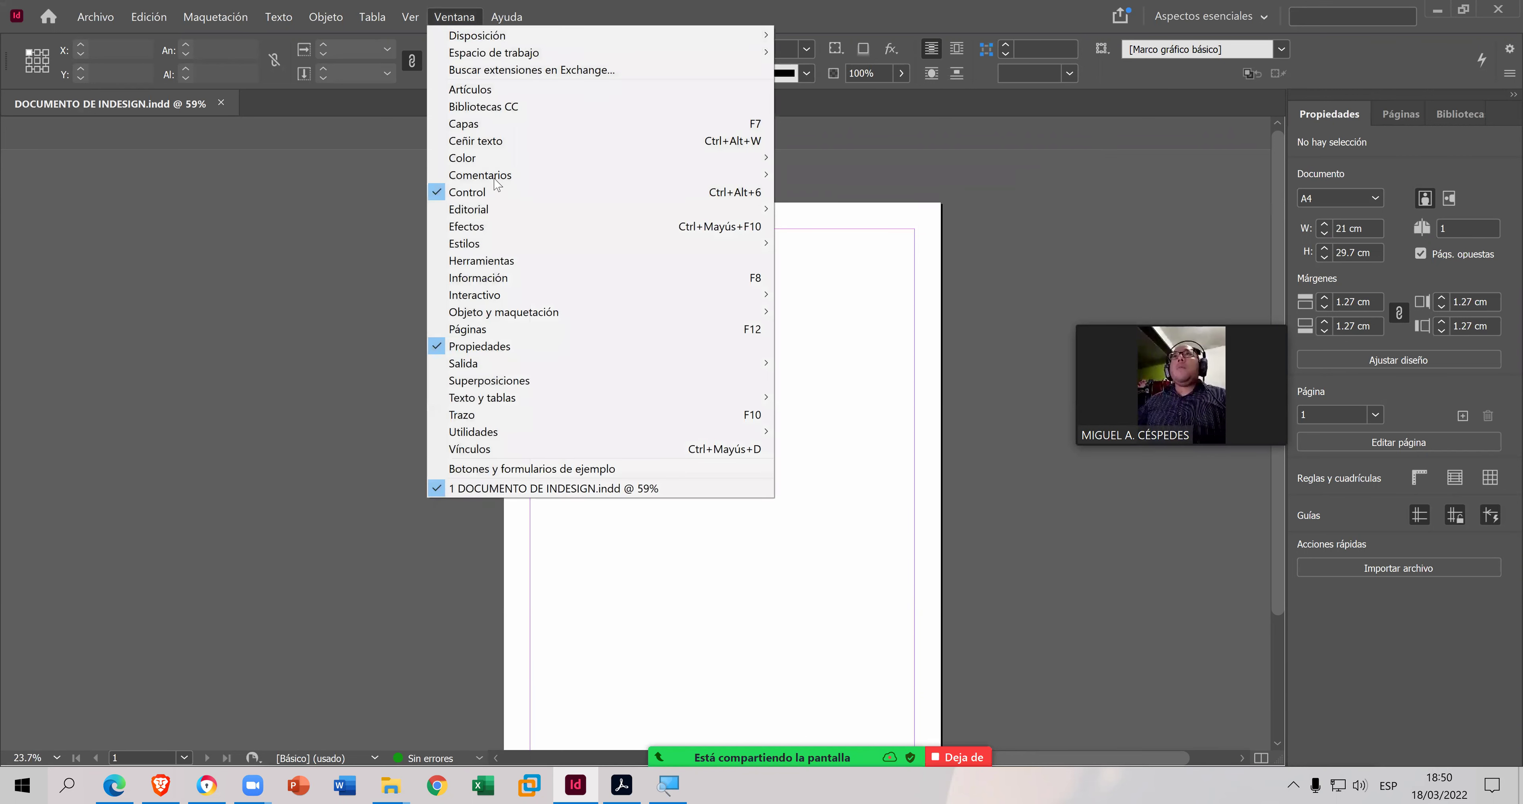
{"action": "left_click", "coordinate": [473, 260]}
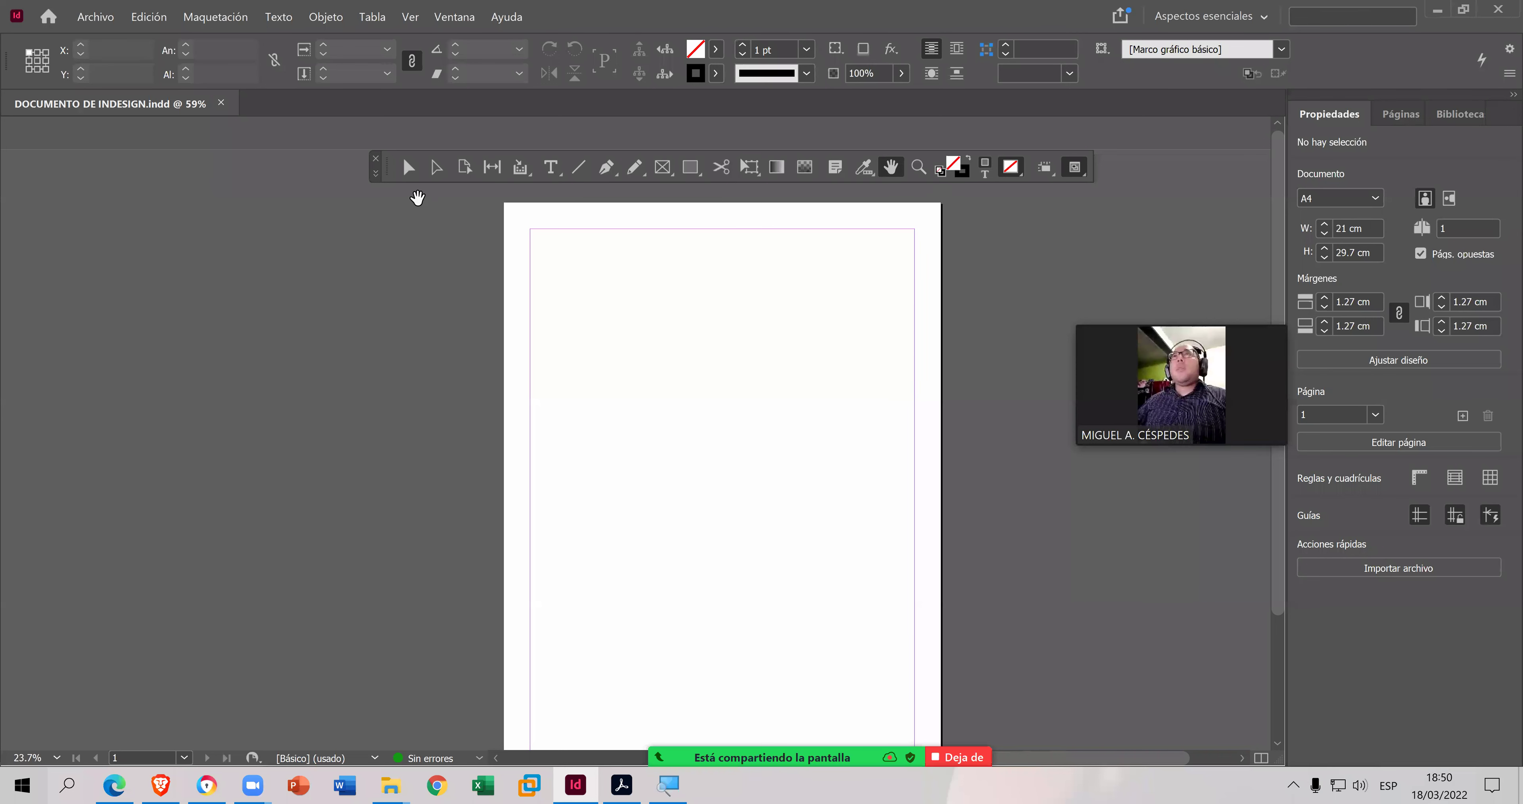
{"action": "left_click_drag", "start_coordinate": [71, 317], "coordinate": [3, 380]}
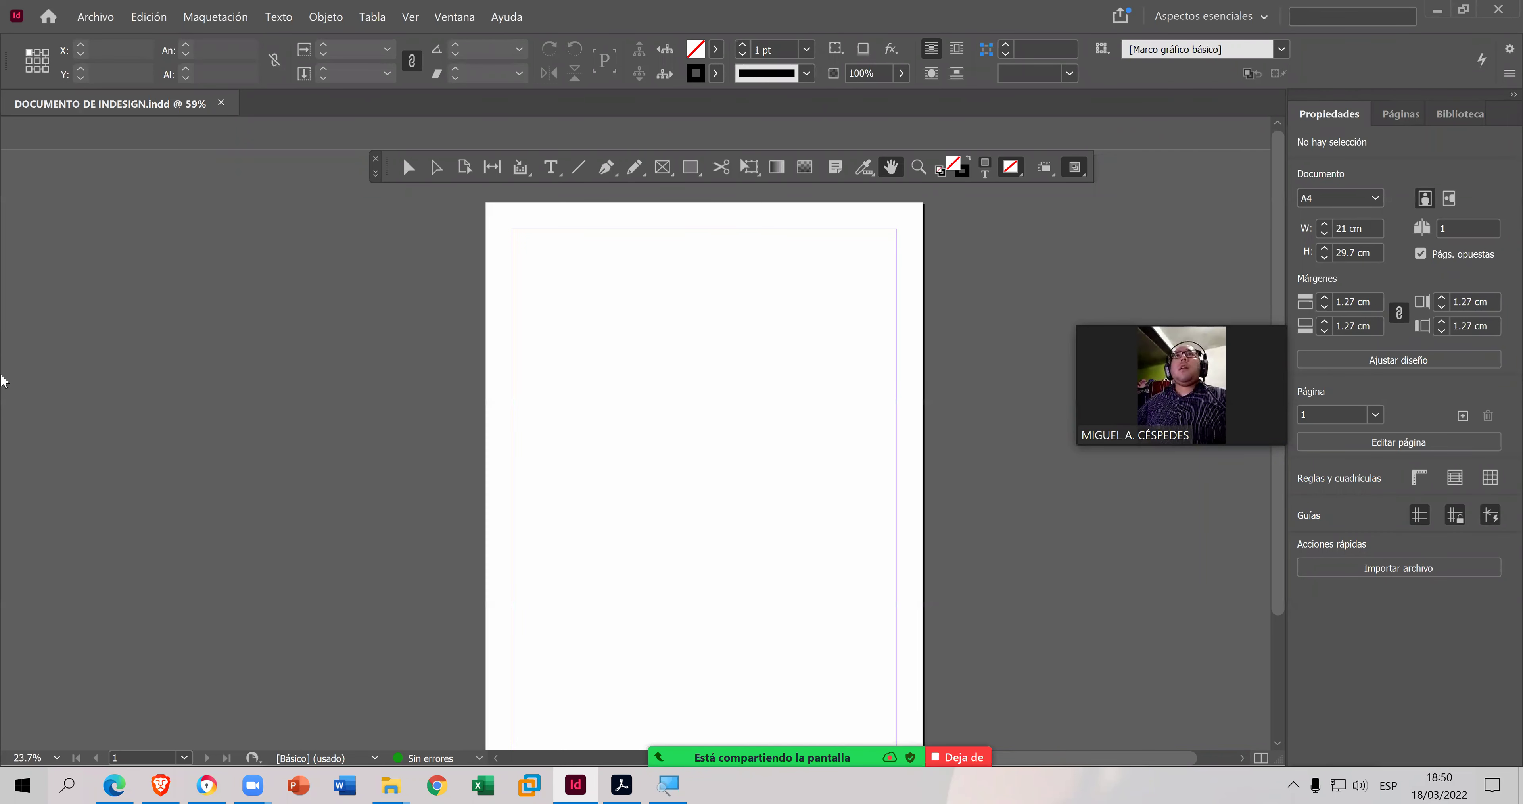
- Dock the Herramientas panel along the workspace's left edge and compare its layouts, leaving it in two columns
{"action": "left_click", "coordinate": [375, 175]}
{"action": "left_click_drag", "start_coordinate": [394, 153], "coordinate": [1, 189]}
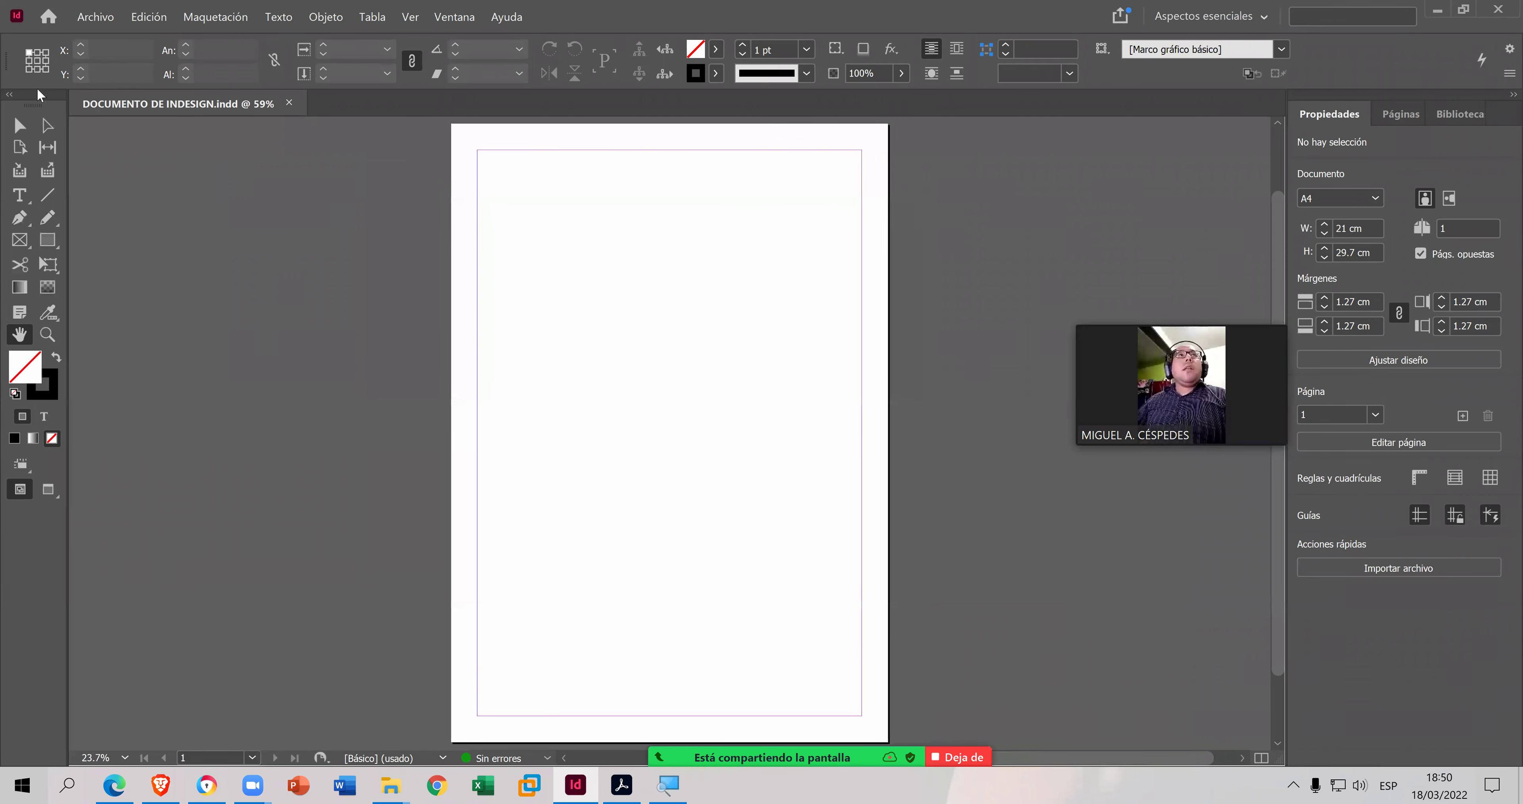
{"action": "left_click", "coordinate": [10, 94]}
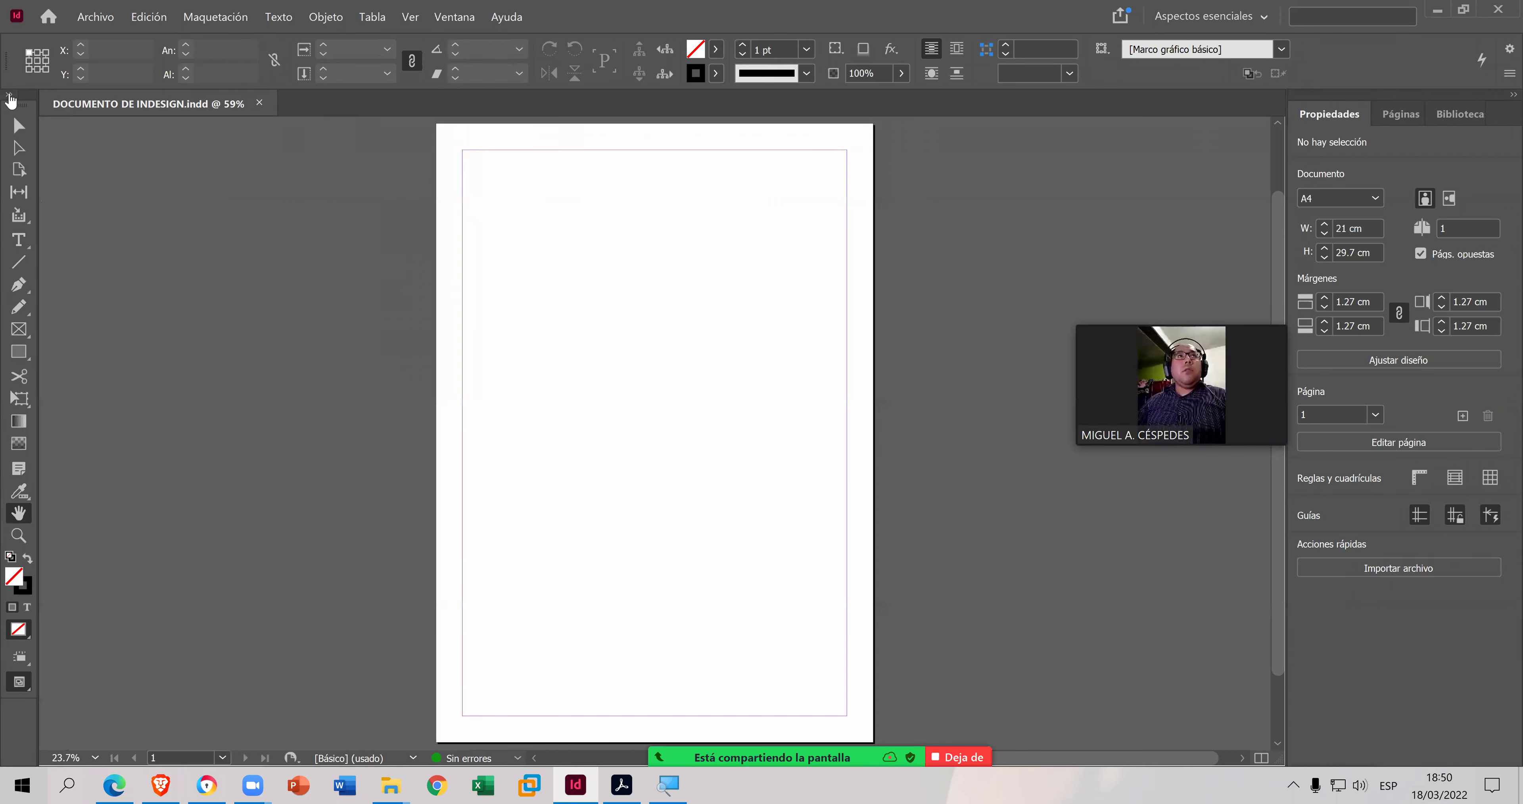
{"action": "left_click", "coordinate": [9, 95]}
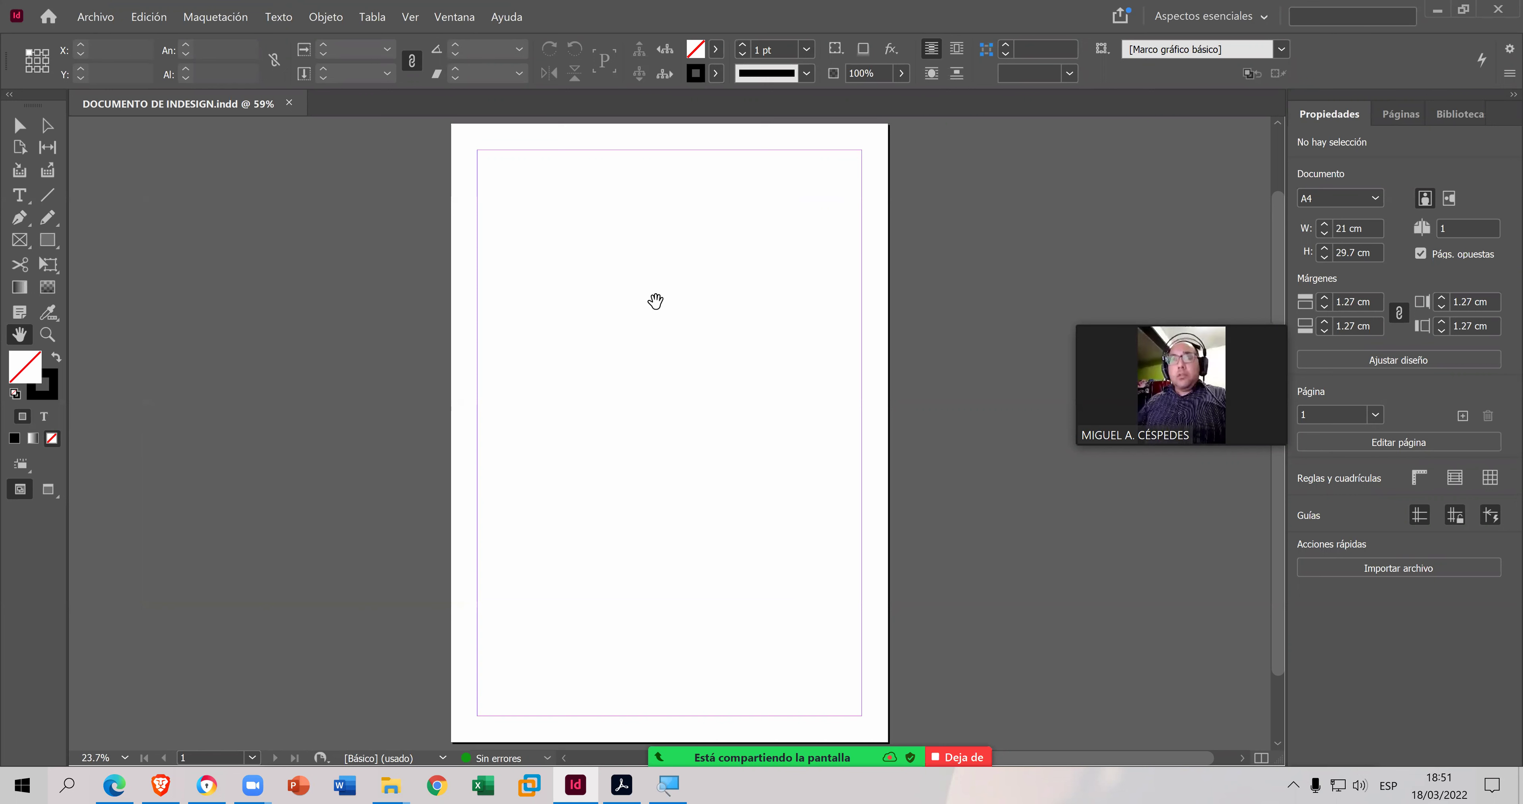
- Demonstrate panning the page with the Hand tool, switching briefly to the Selection tool and back
{"action": "left_click_drag", "start_coordinate": [656, 301], "coordinate": [655, 297]}
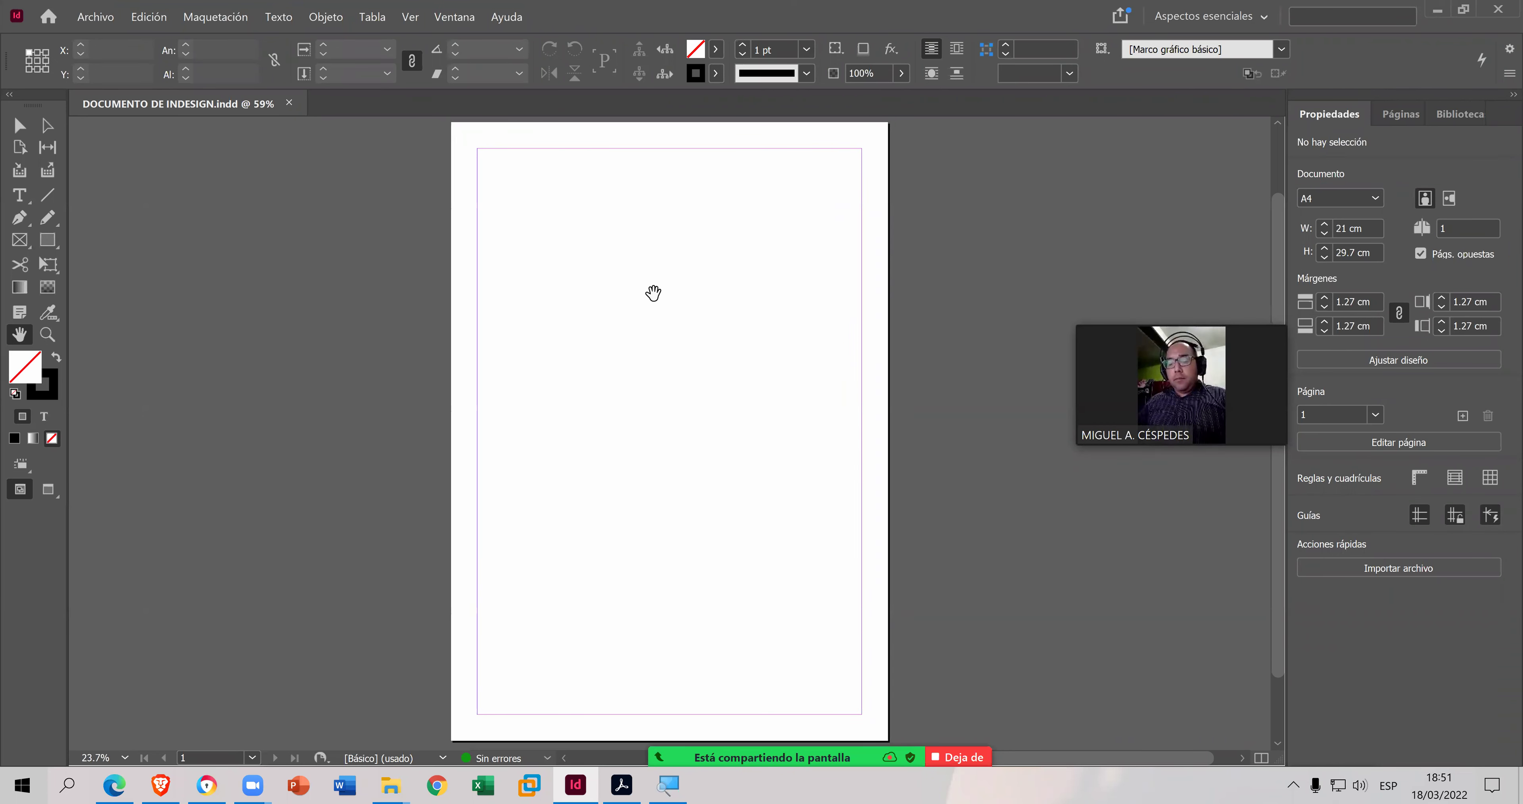
{"action": "key", "text": "v"}
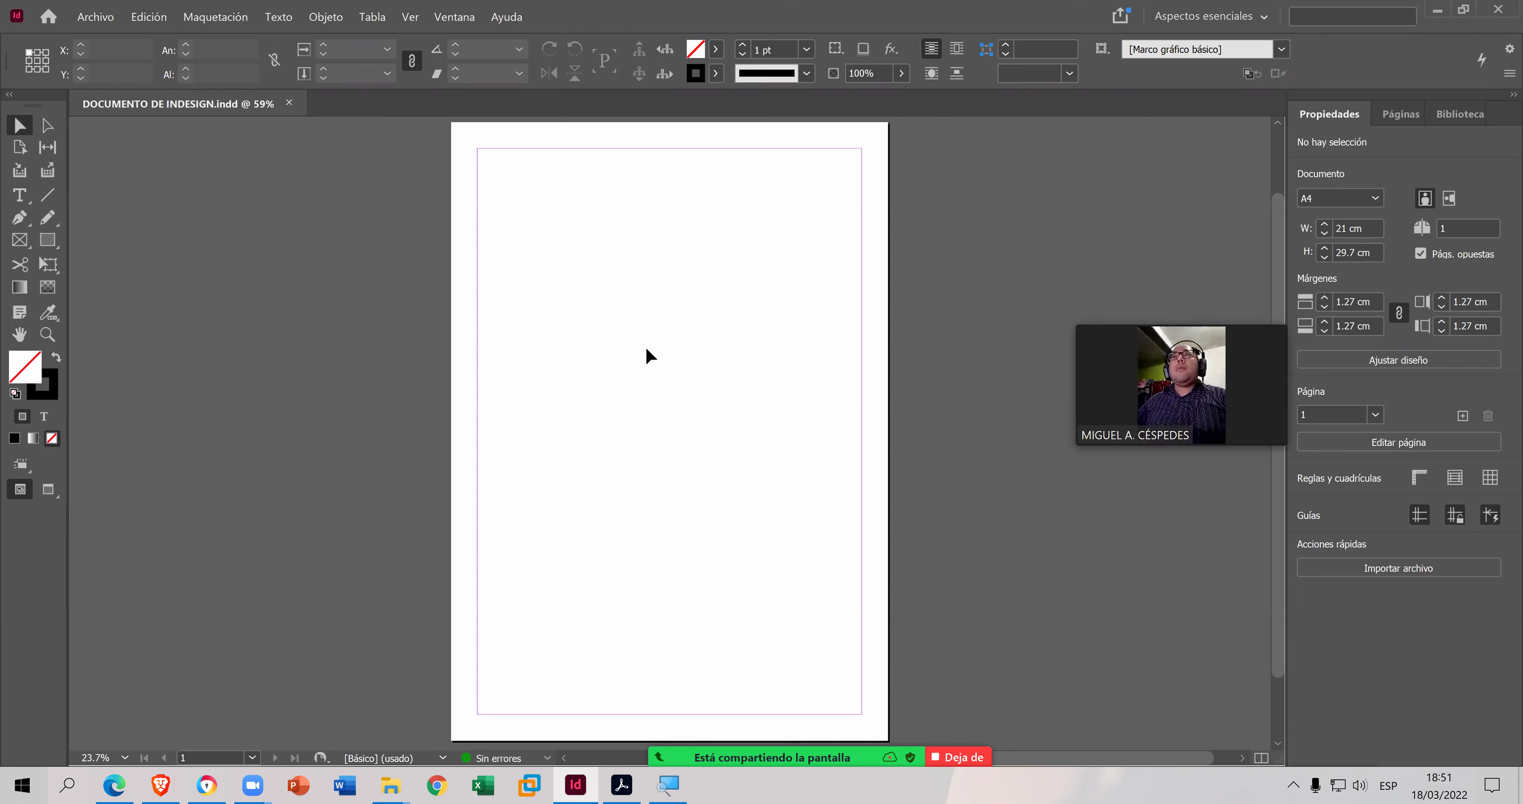
{"action": "key", "text": "h"}
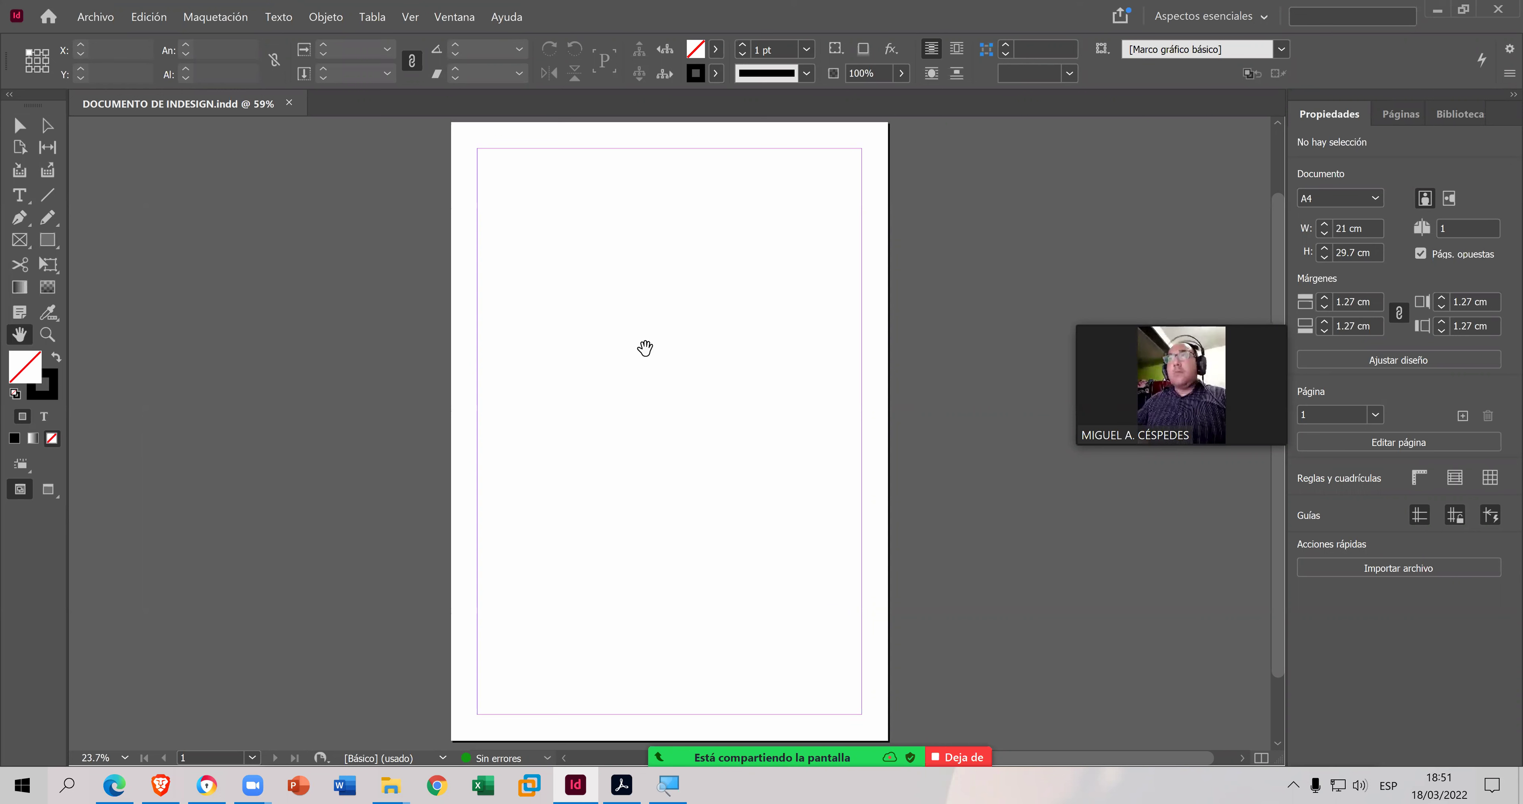
{"action": "mouse_move", "coordinate": [635, 357]}
{"action": "left_mouse_down"}
{"action": "mouse_move", "coordinate": [636, 387]}
{"action": "mouse_move", "coordinate": [628, 346]}
{"action": "left_mouse_up"}
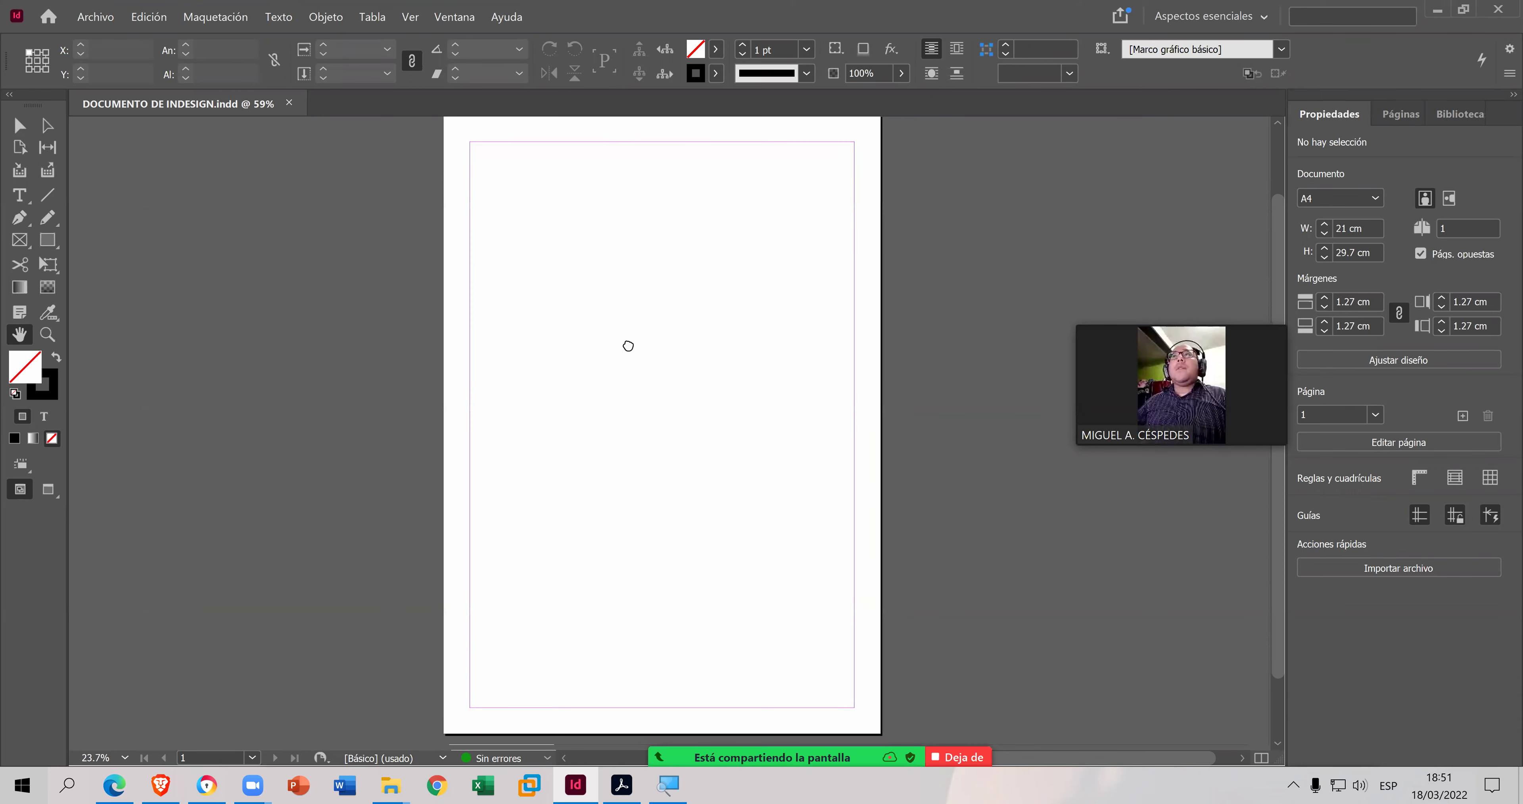
{"action": "left_click_drag", "start_coordinate": [622, 287], "coordinate": [637, 302]}
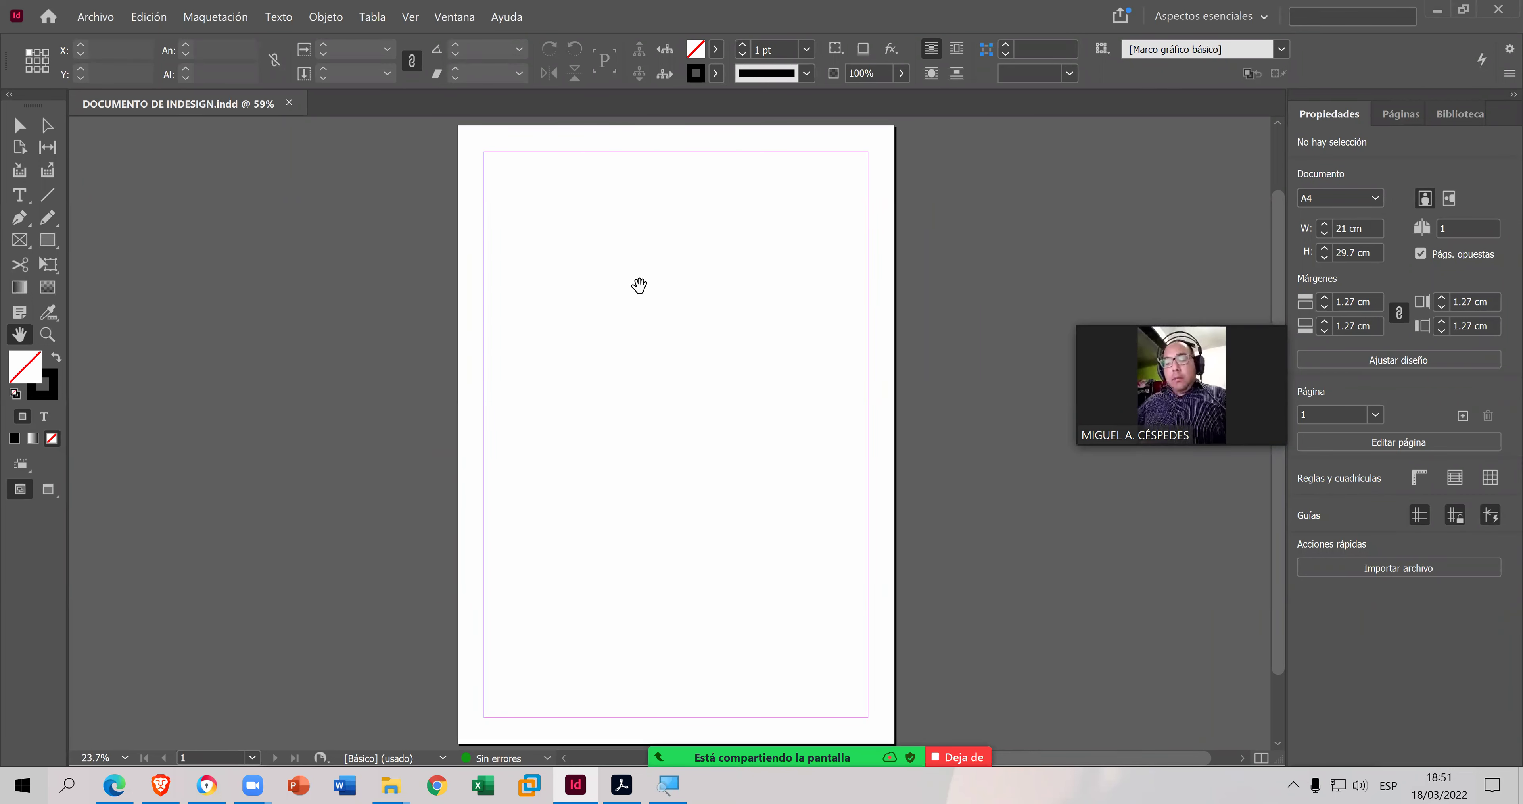
- Activate the Selection tool and sweep selection areas across the empty page
{"action": "key", "text": "v"}
{"action": "left_click_drag", "start_coordinate": [565, 242], "coordinate": [703, 431]}
{"action": "left_click_drag", "start_coordinate": [509, 159], "coordinate": [804, 522]}
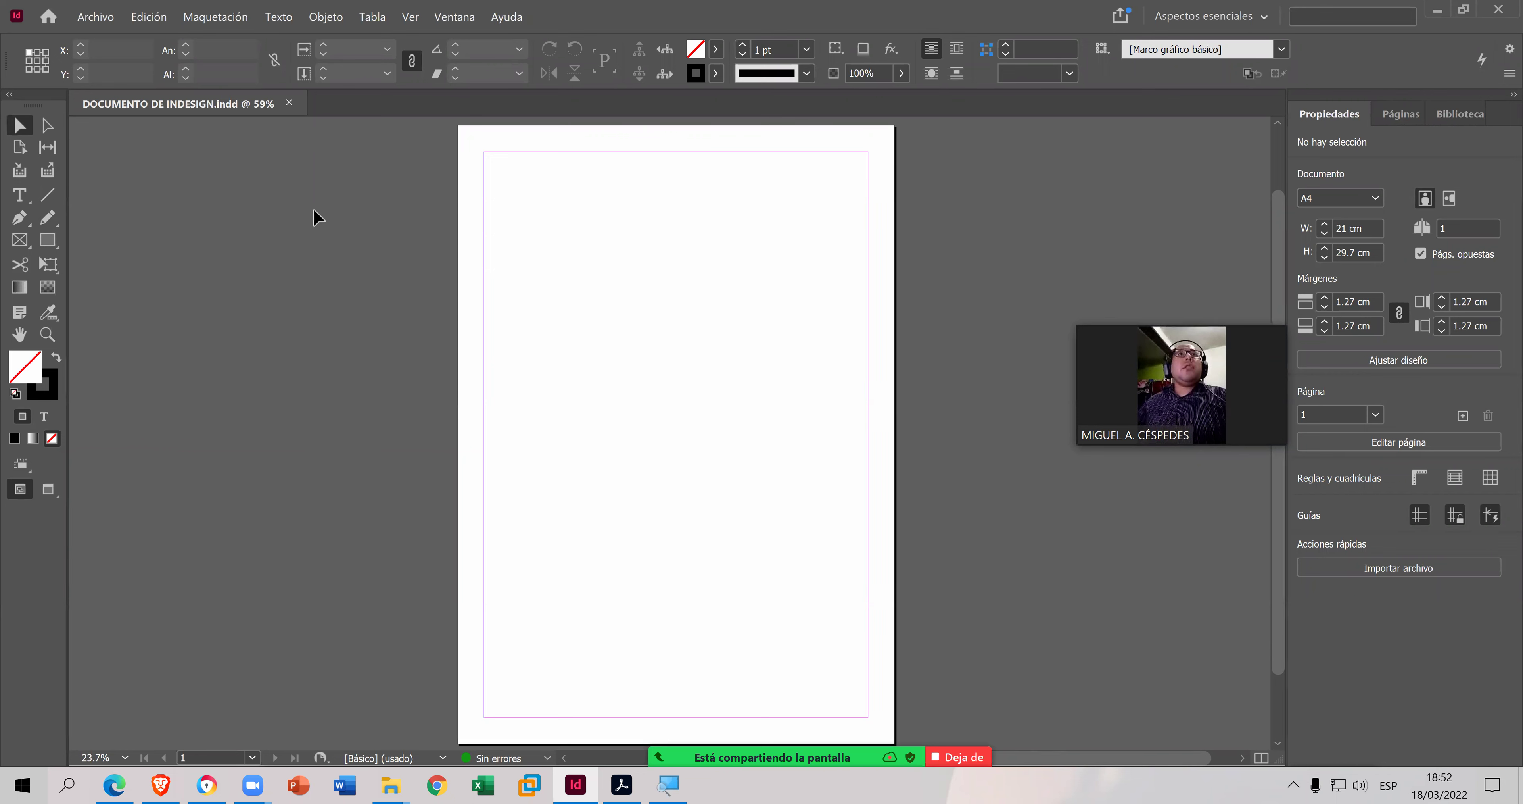
- Demonstrate switching between the Direct Selection and Selection tools, and activate the Página tool
{"action": "key", "text": "a"}
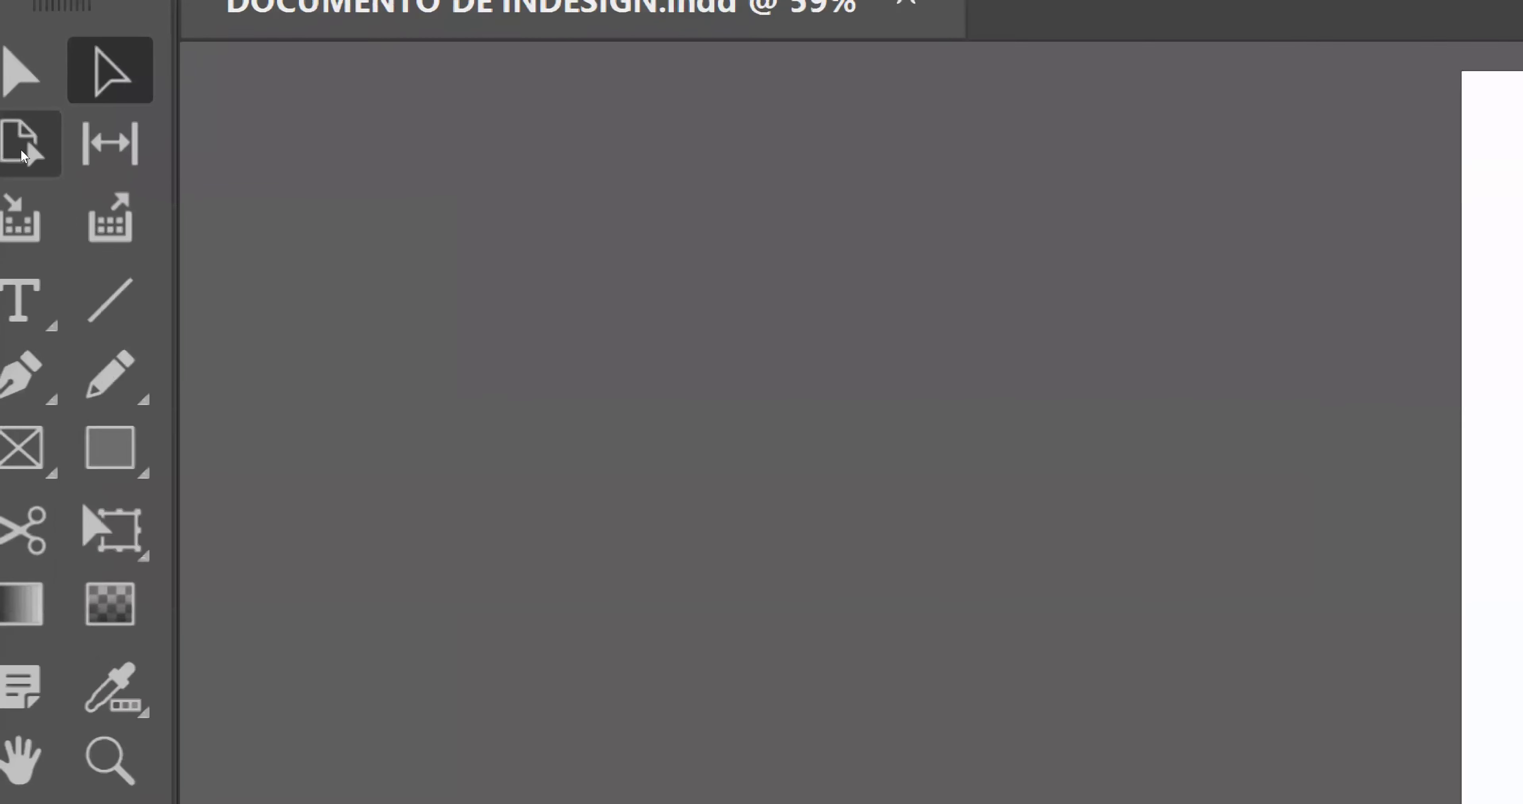
{"action": "key", "text": "v"}
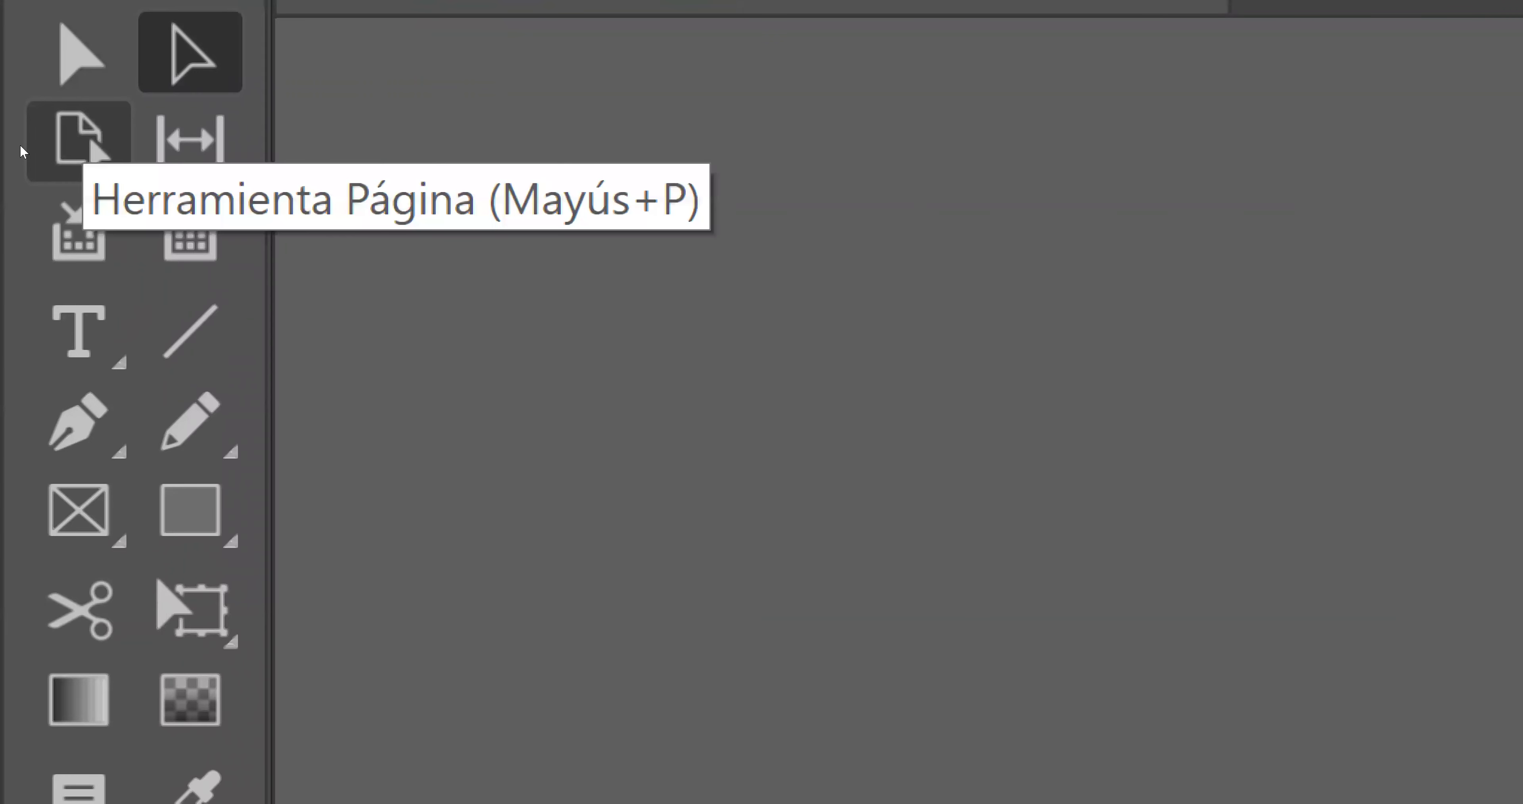
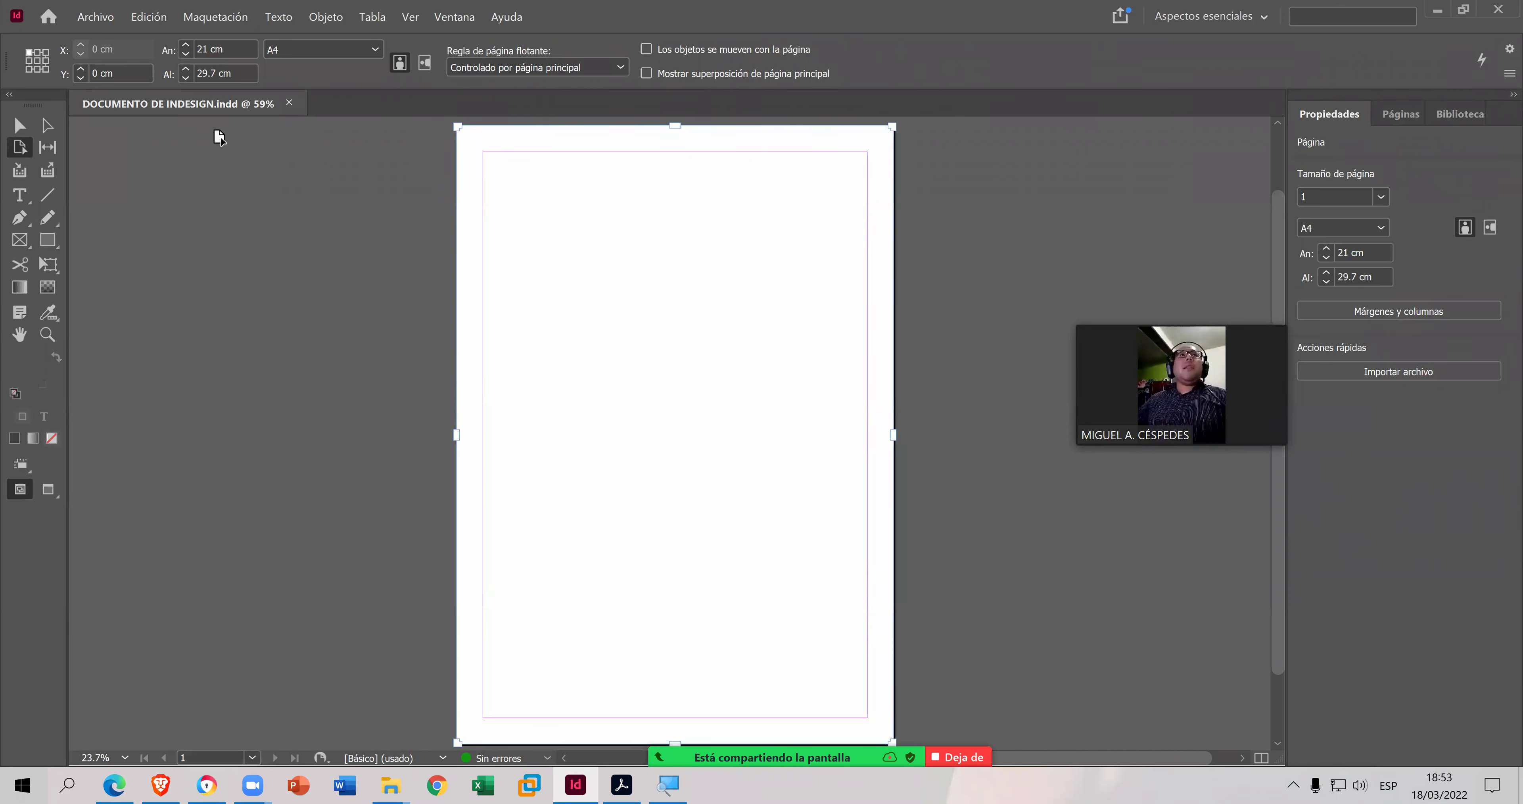
{"action": "key", "text": "a"}
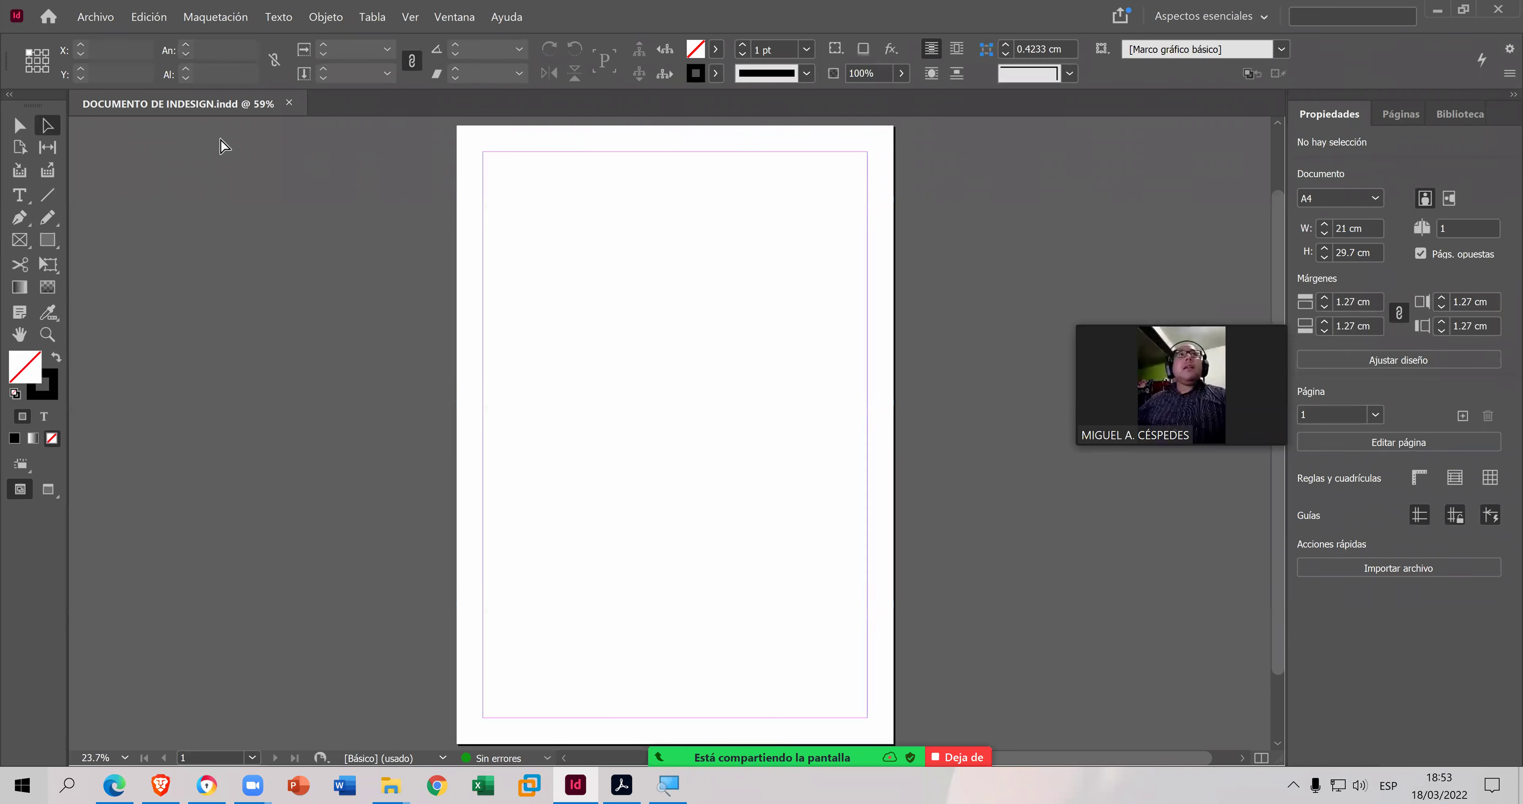
{"action": "key", "text": "v"}
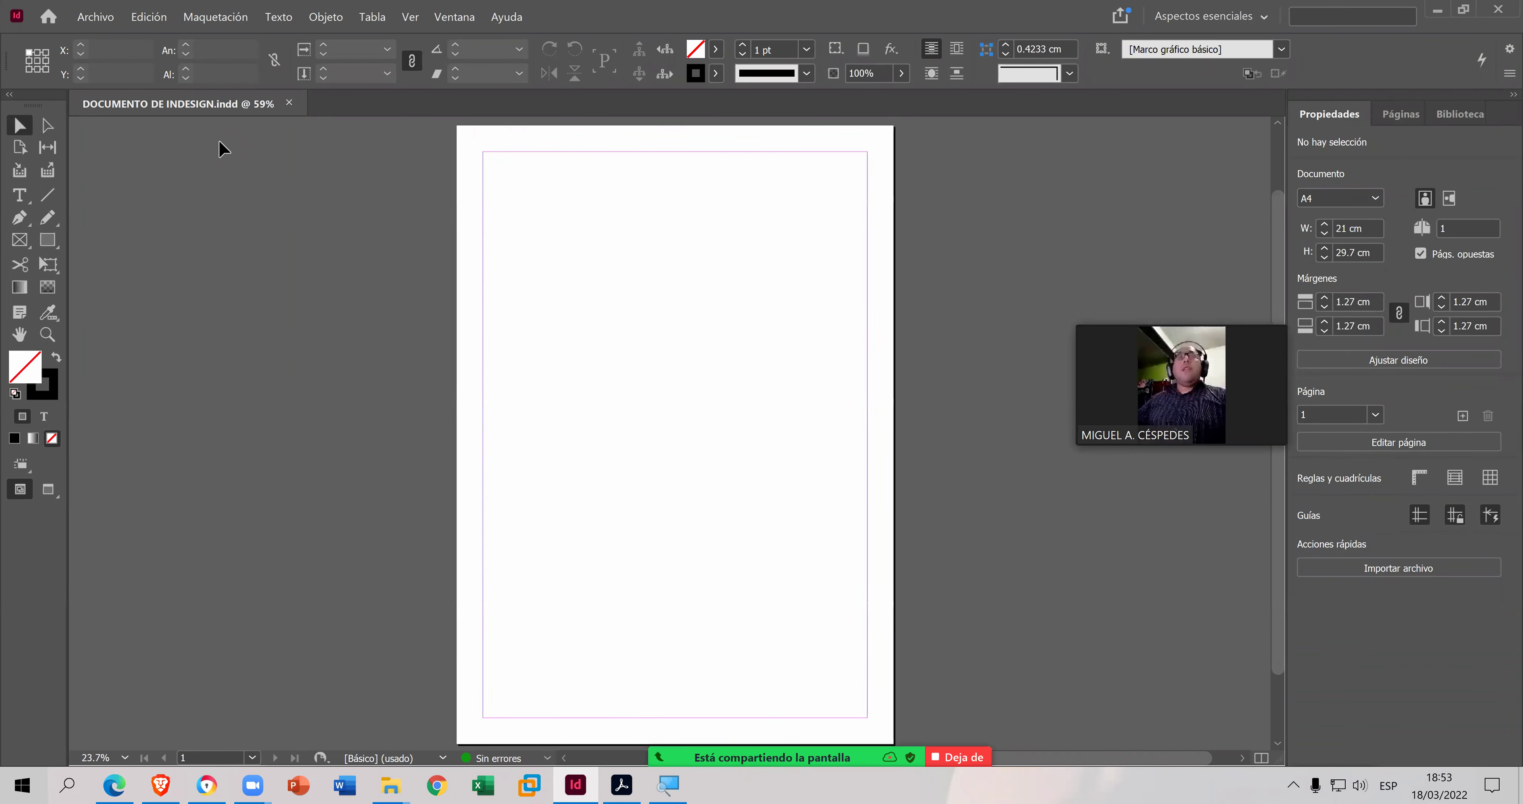
{"action": "key", "text": "shift+p"}
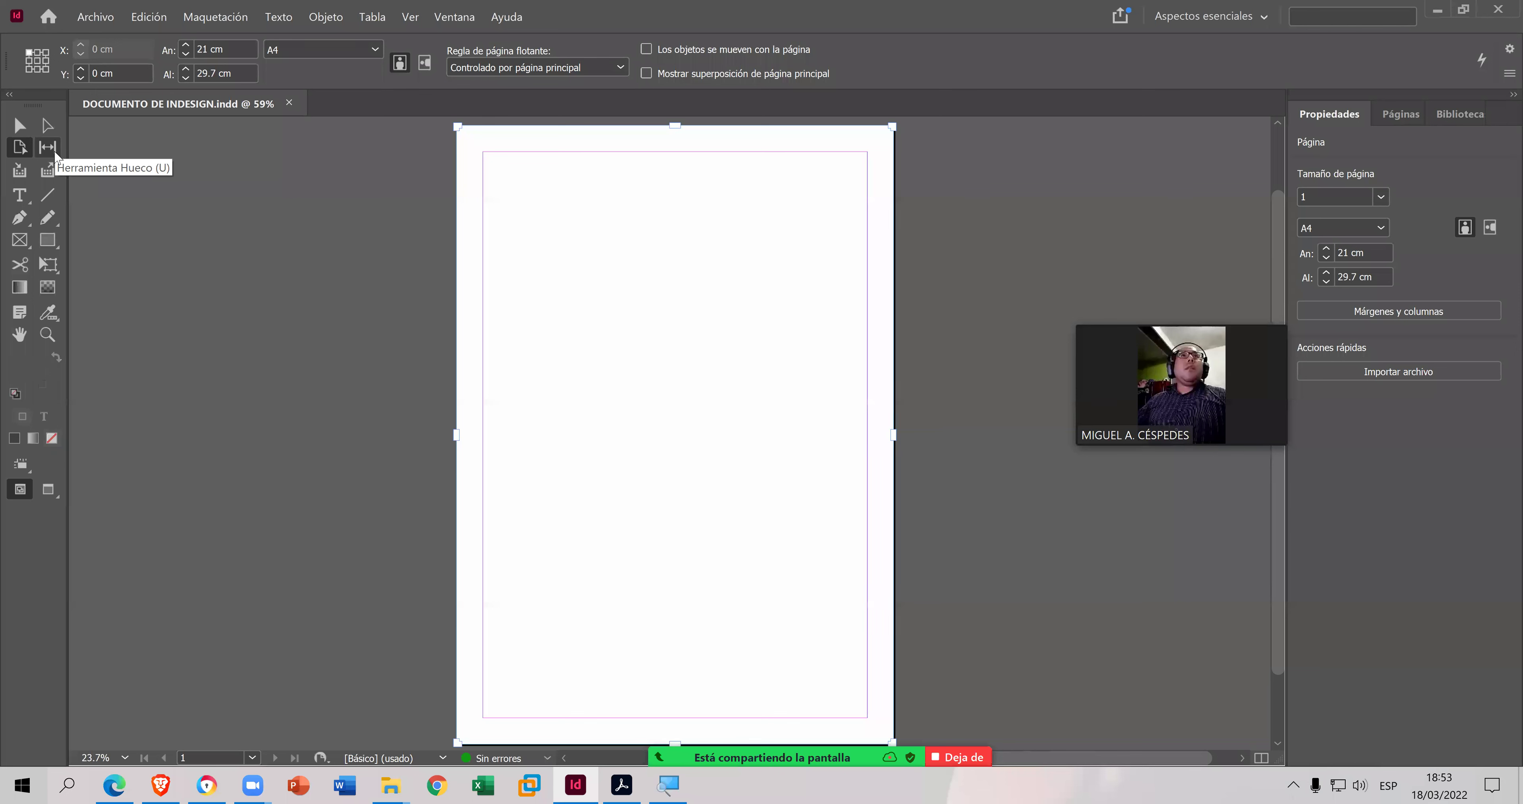
- Activate the Hueco tool followed by the Content Collector tool, and close the collected-content conveyor
{"action": "key", "text": "u"}
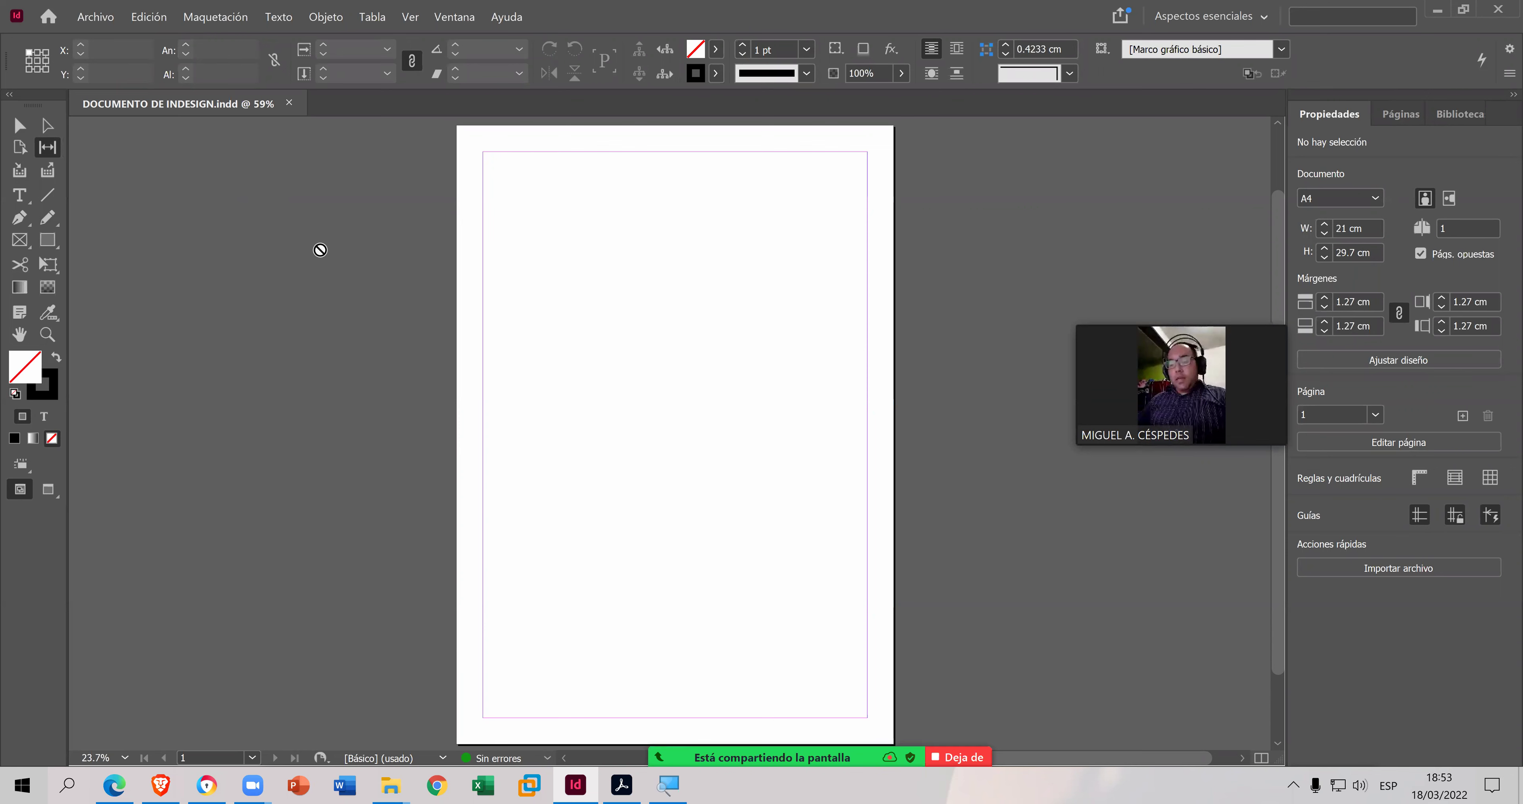
{"action": "key", "text": "b"}
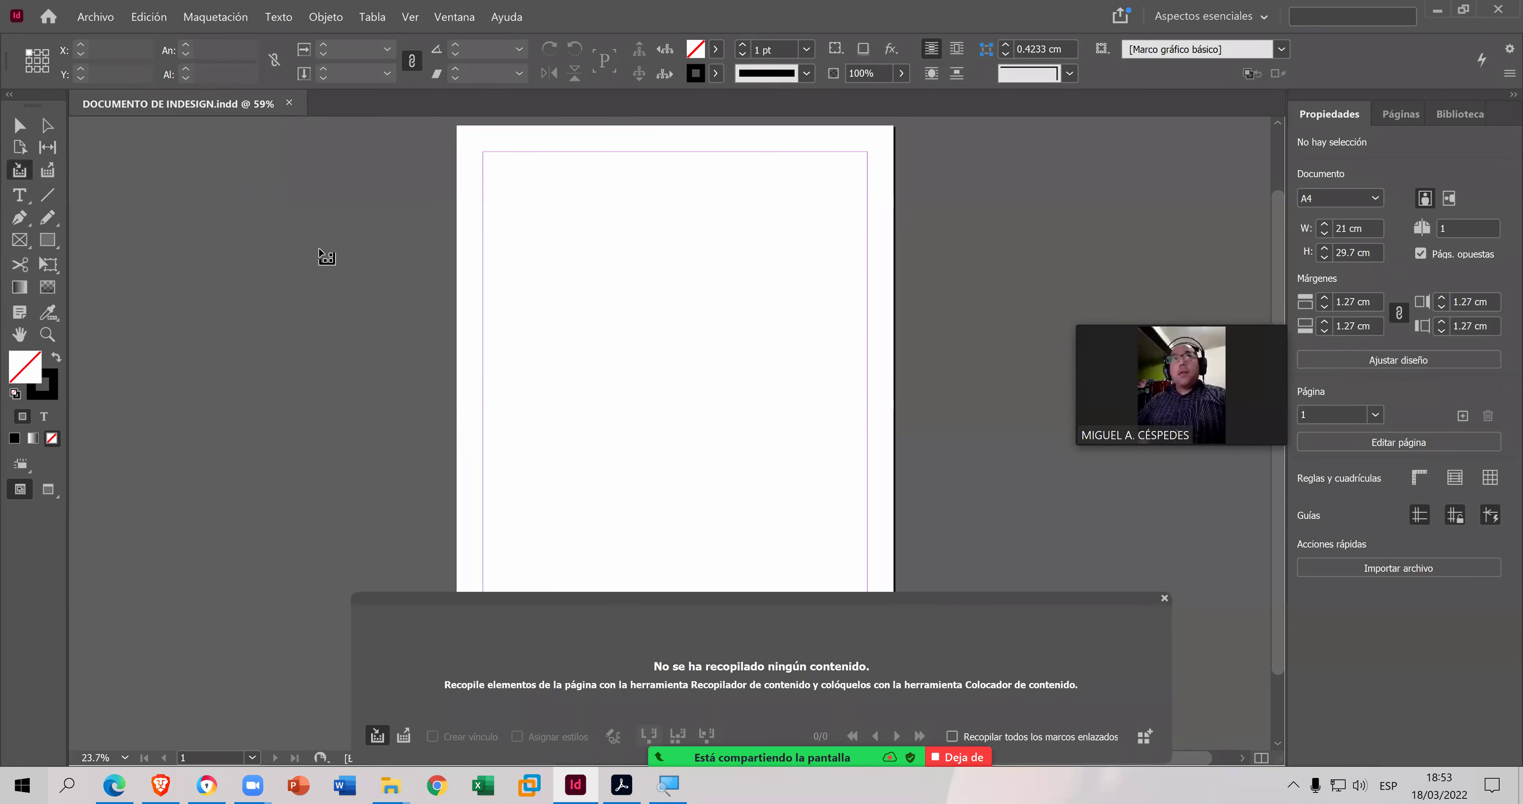
{"action": "left_click", "coordinate": [1164, 597]}
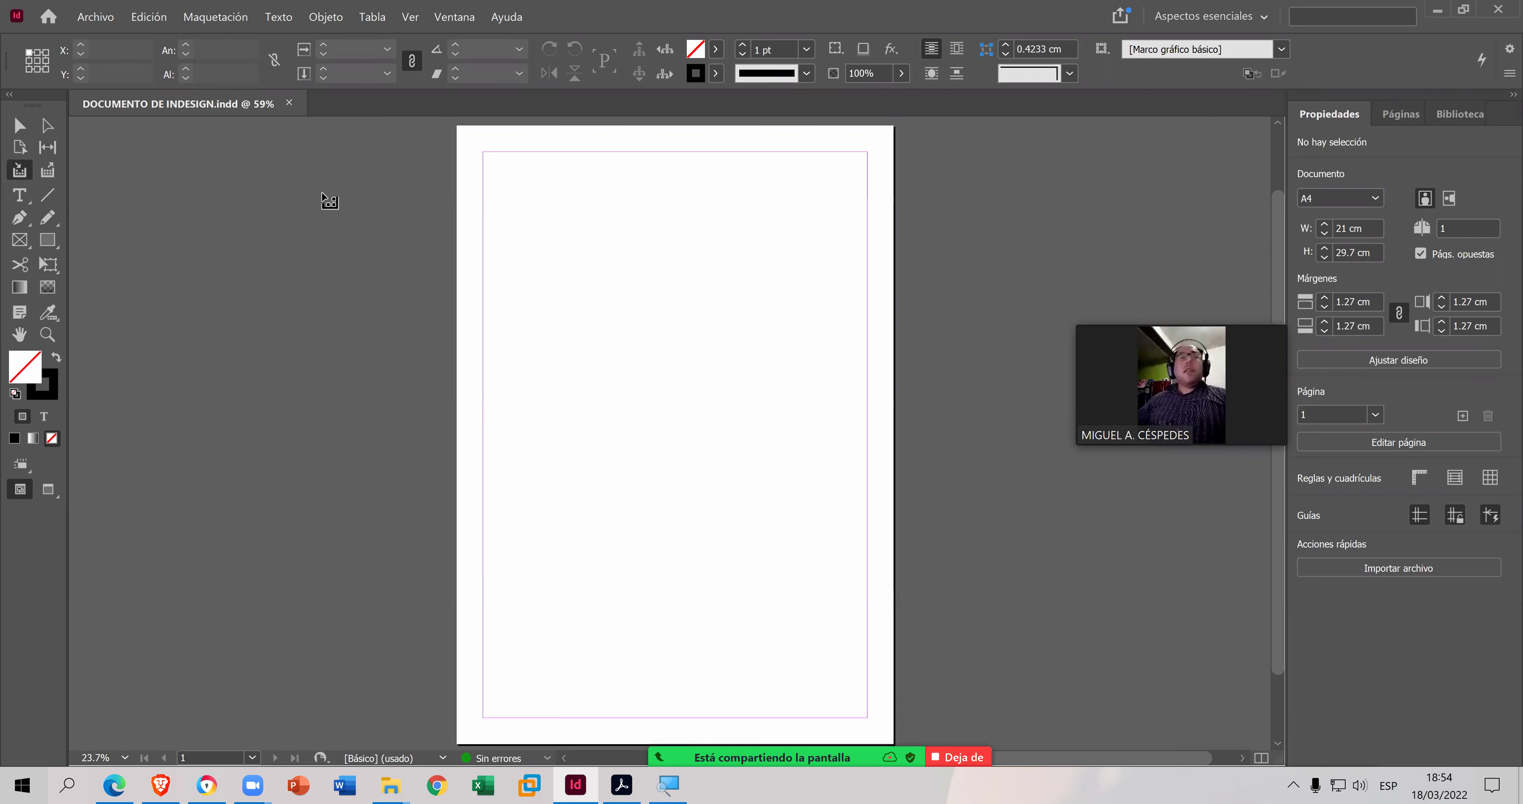
- Activate the Type tool and set the A4 document's orientation to landscape
{"action": "key", "text": "t"}
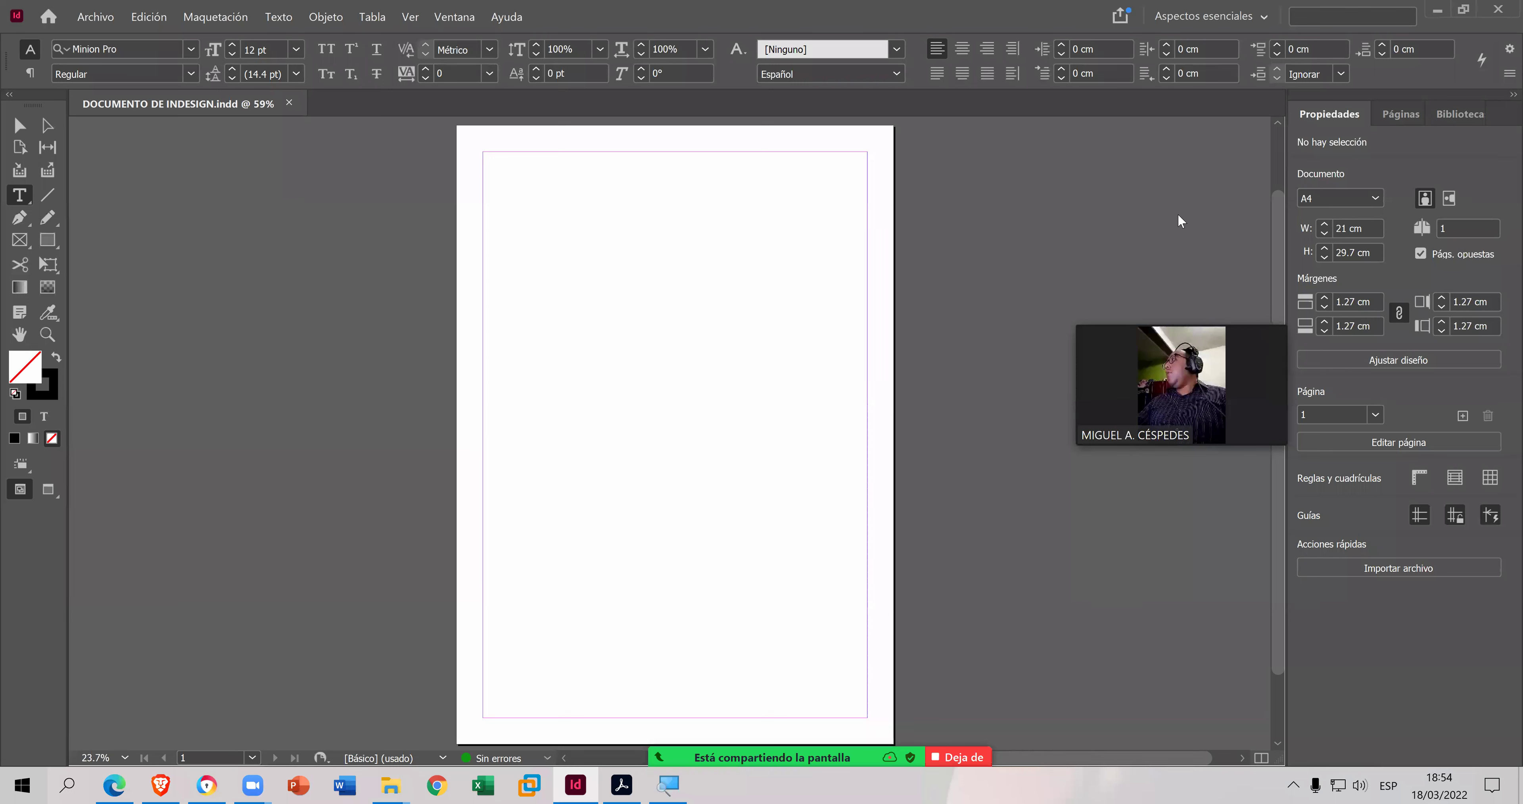
{"action": "left_click", "coordinate": [1363, 196]}
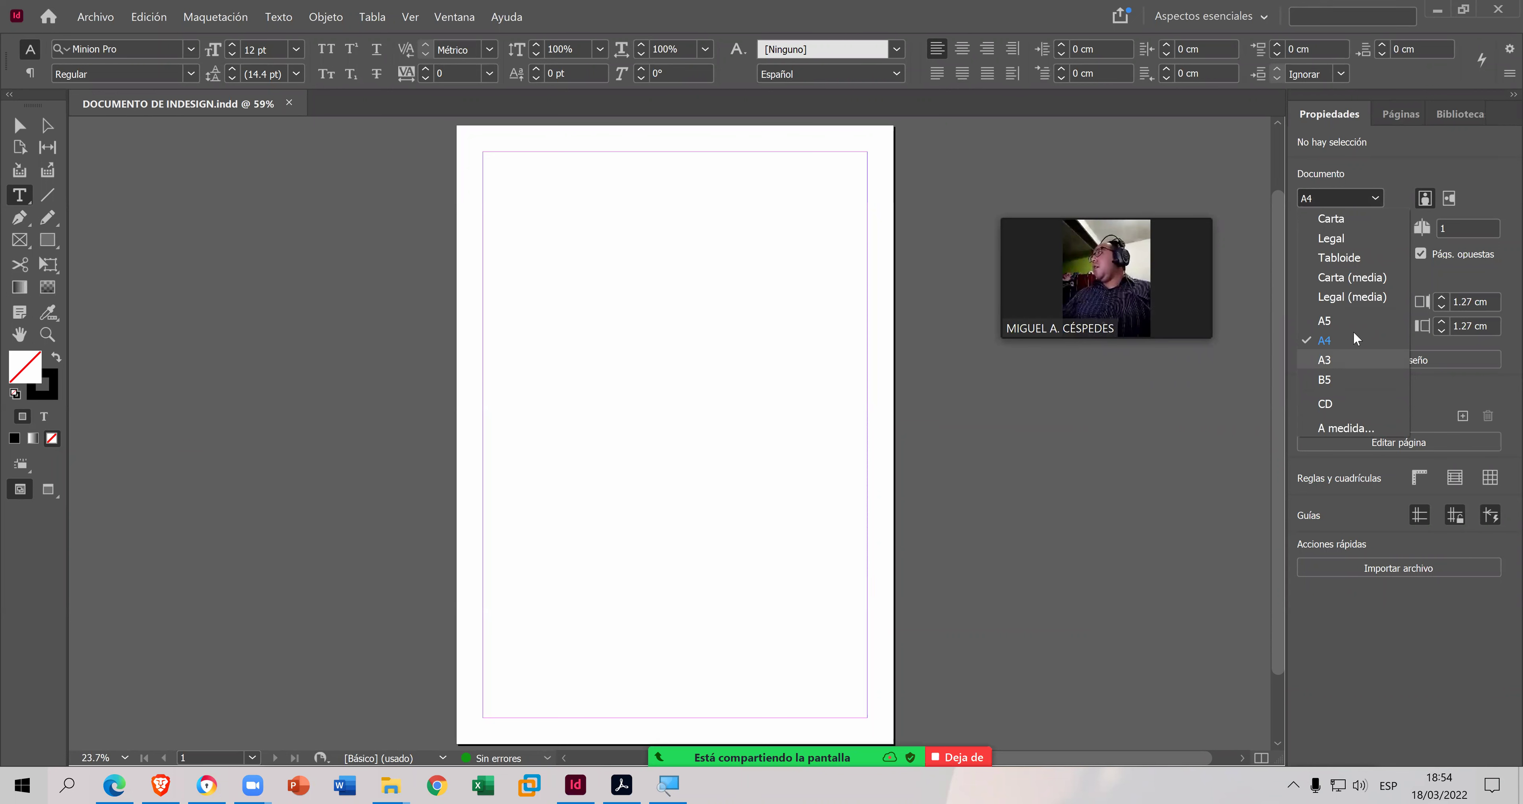
{"action": "left_click", "coordinate": [1448, 198]}
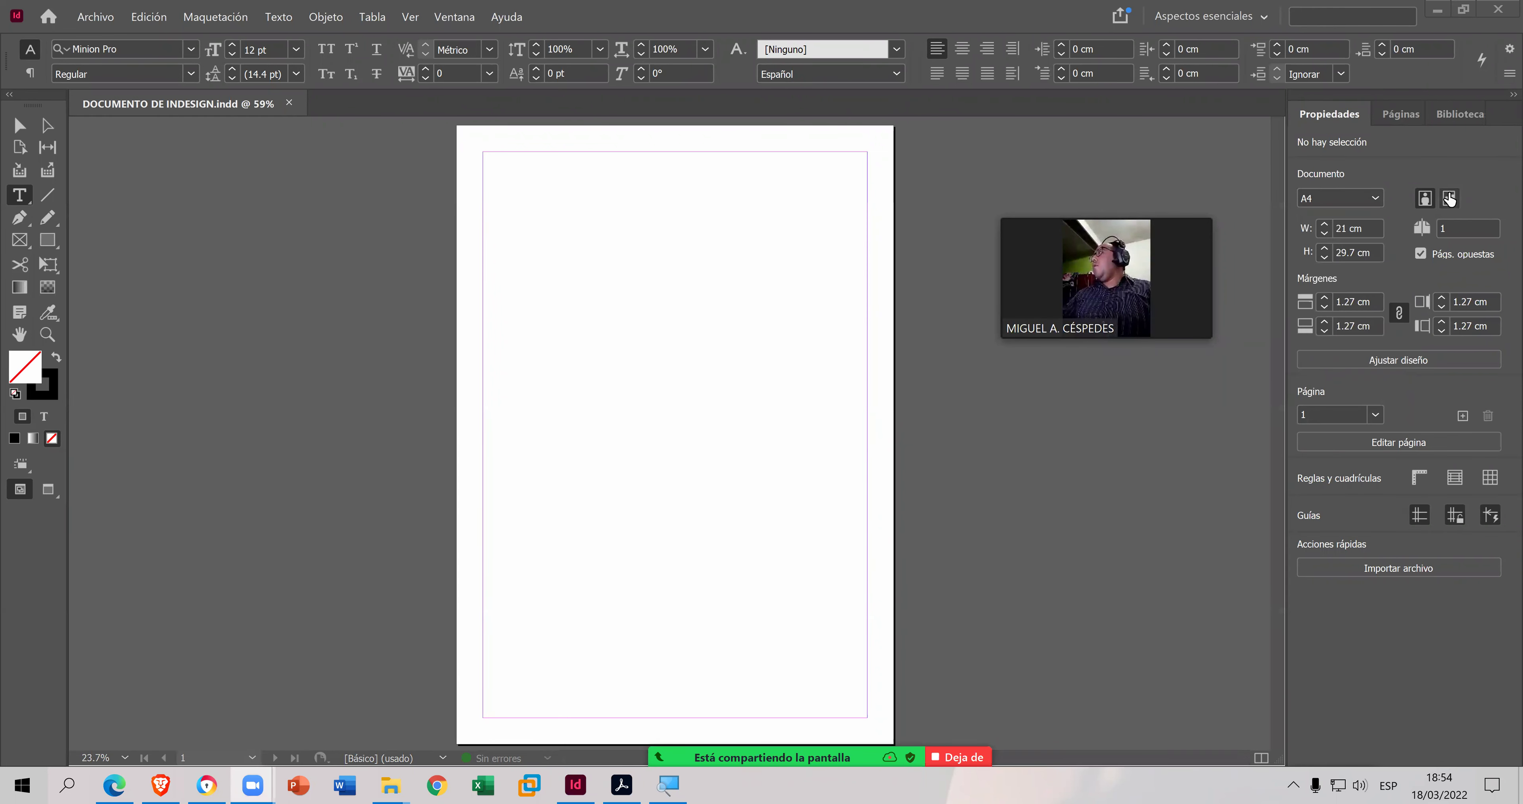
{"action": "left_click", "coordinate": [1450, 198]}
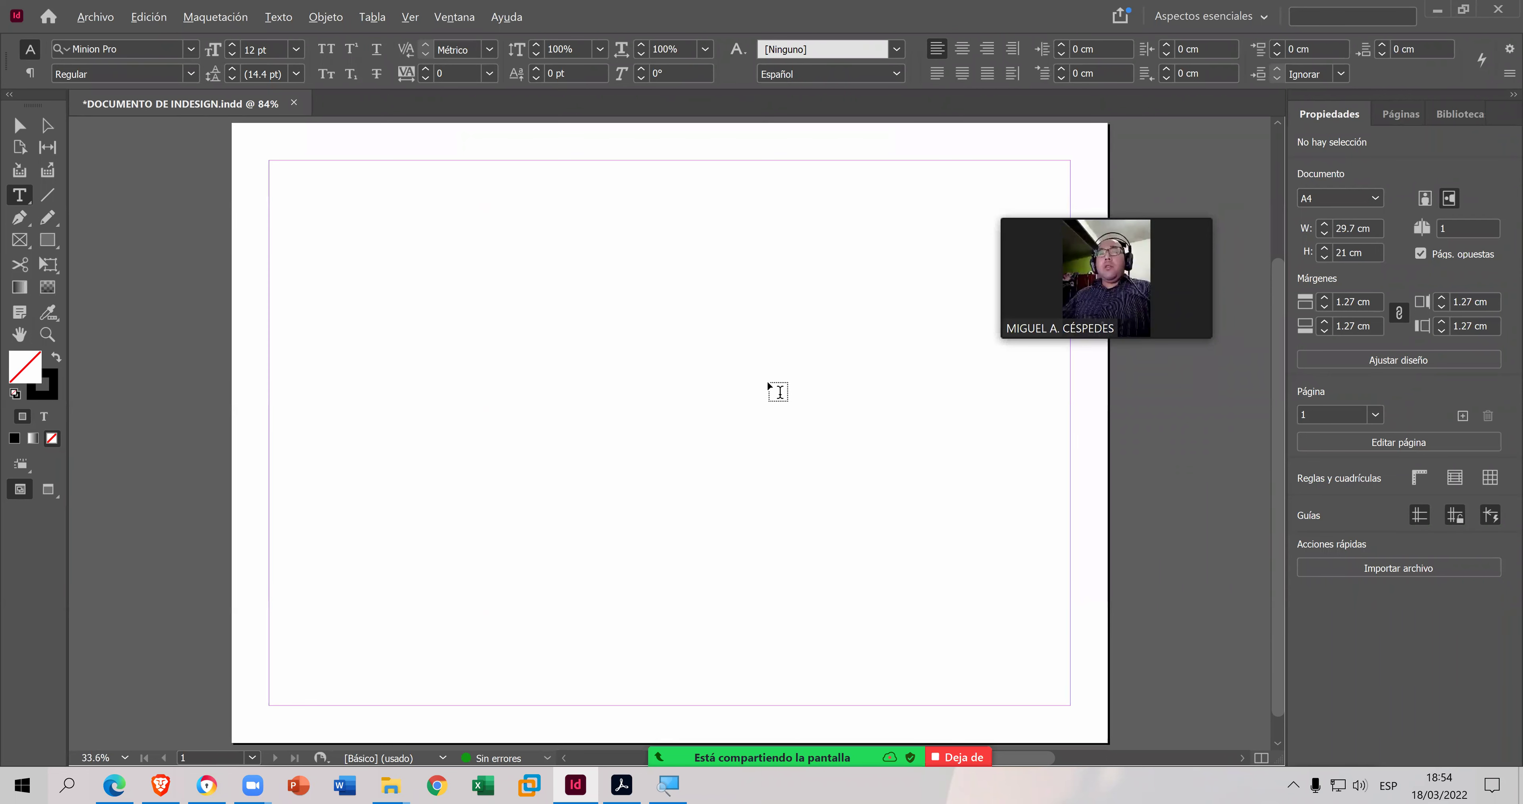
{"action": "scroll", "coordinate": [767, 379], "scroll_direction": "down", "scroll_amount": 1}
{"action": "scroll", "coordinate": [766, 379], "scroll_direction": "down", "scroll_amount": 1}
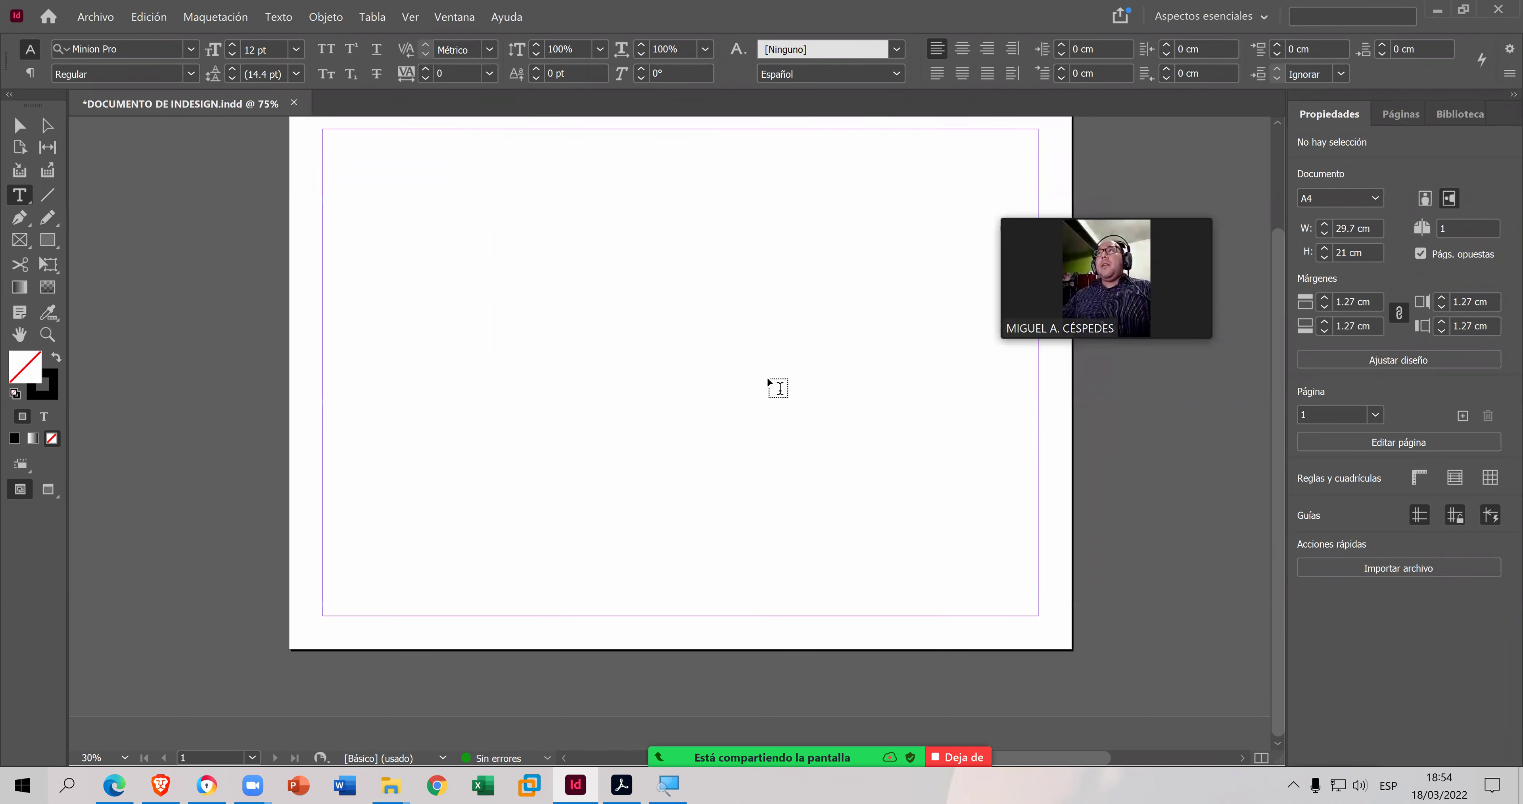
{"action": "scroll", "coordinate": [767, 380], "scroll_direction": "up", "scroll_amount": 1}
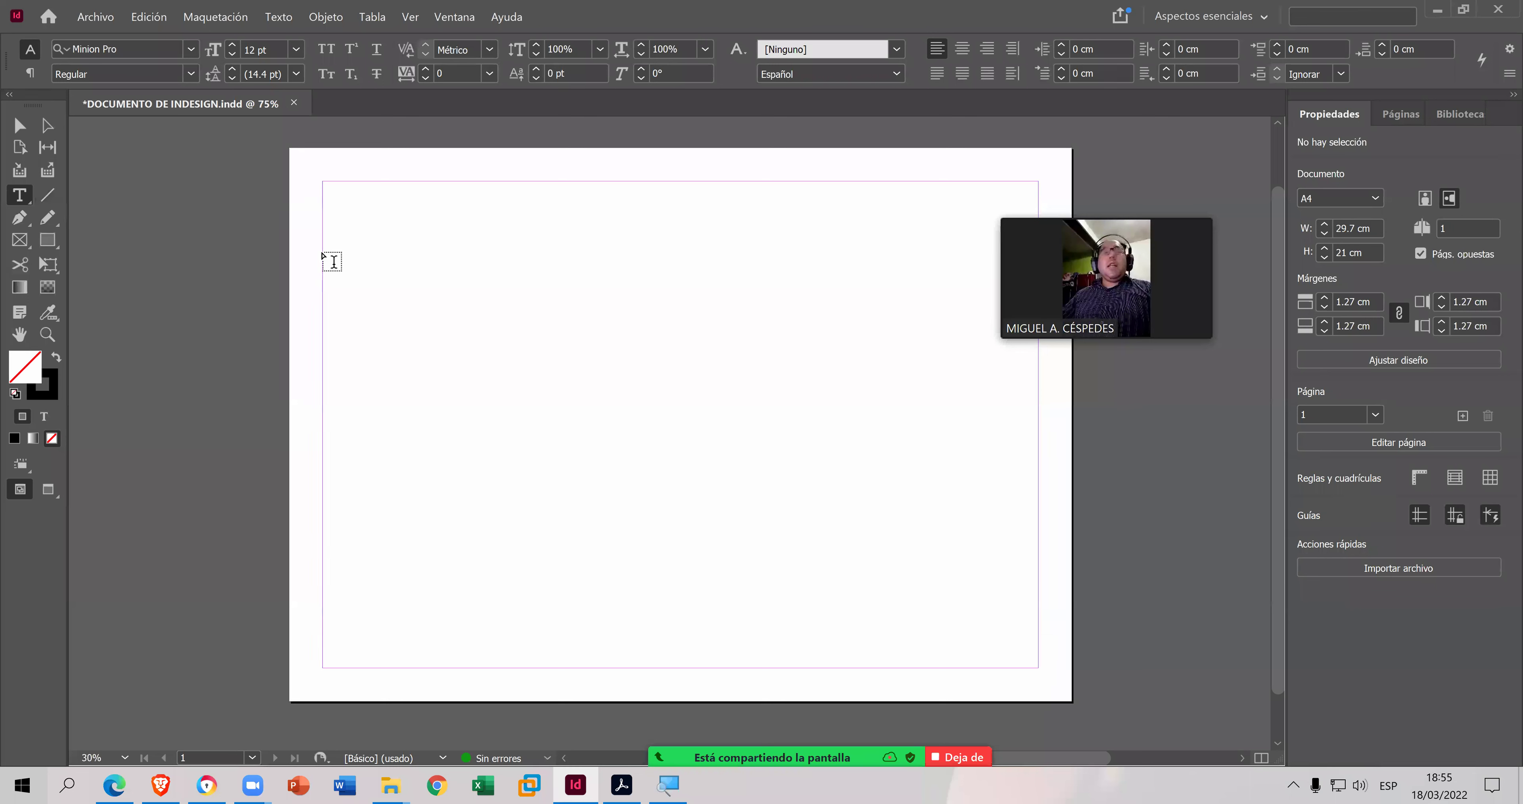
- Activate the Line, Pen and Pencil tools in turn, and briefly open and dismiss the Nuevo Documento dialog
{"action": "key", "text": "ntilde"}
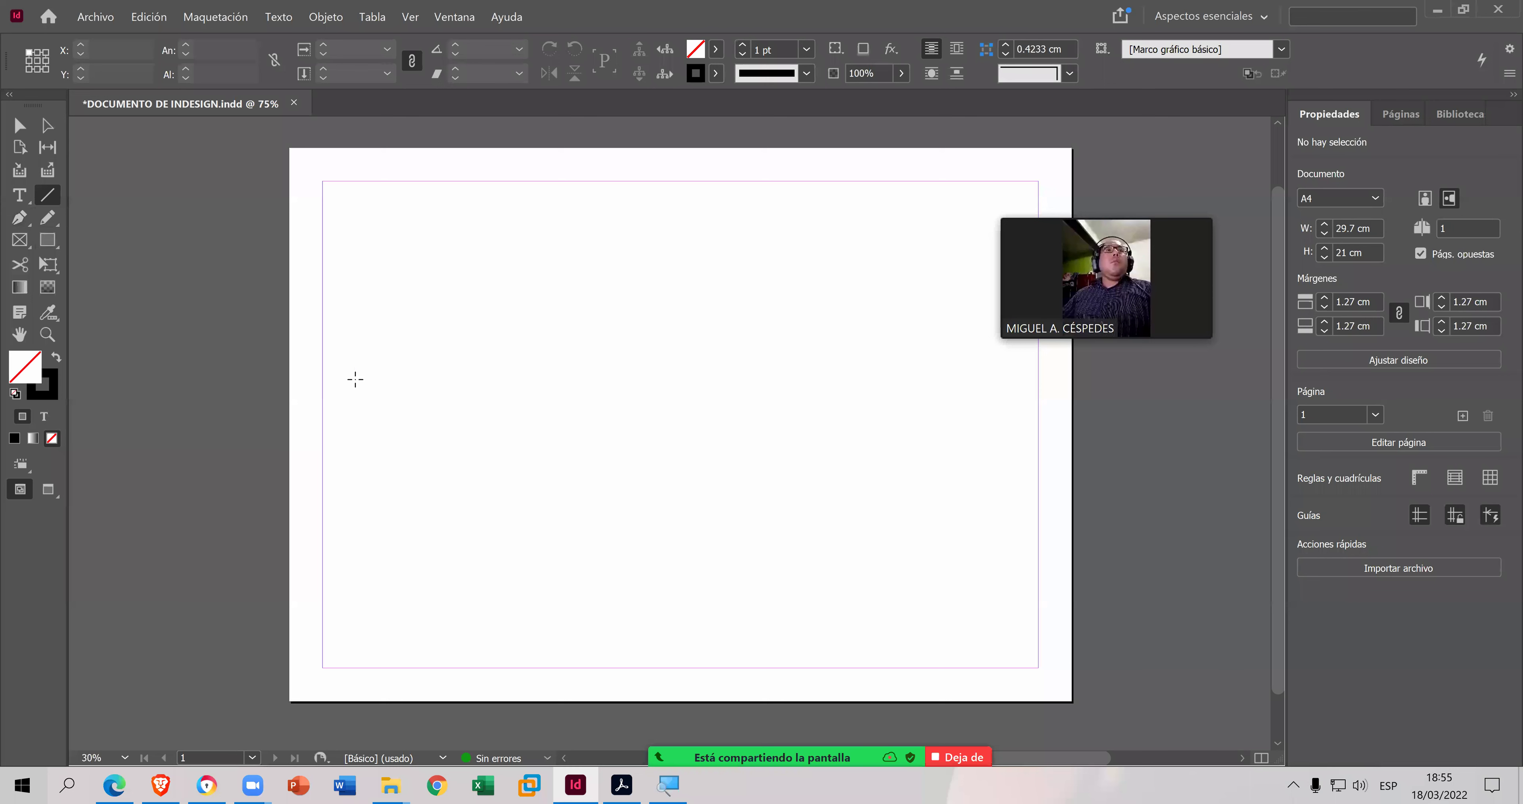
{"action": "key", "text": "p"}
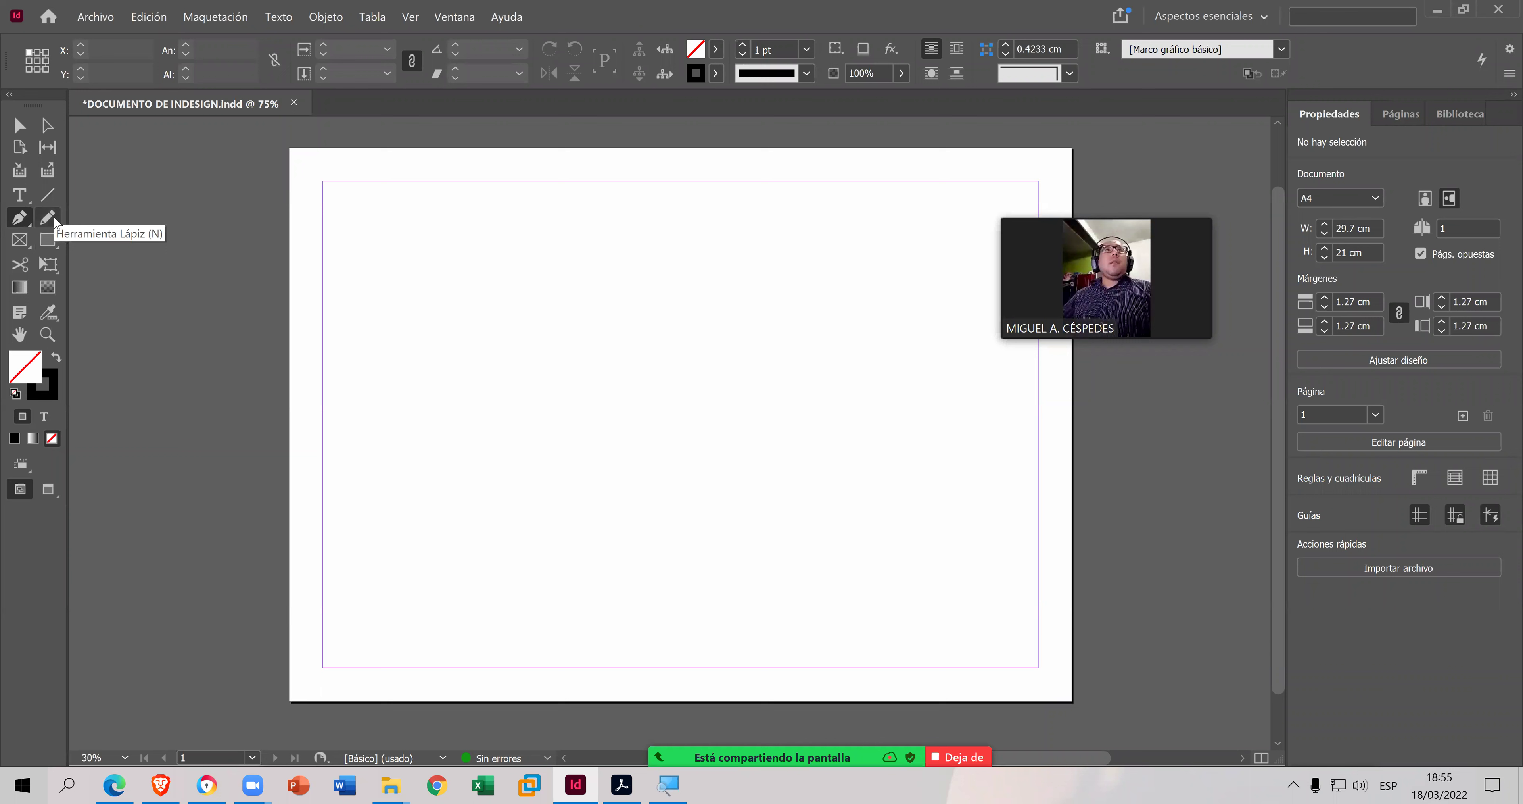
{"action": "key", "text": "n"}
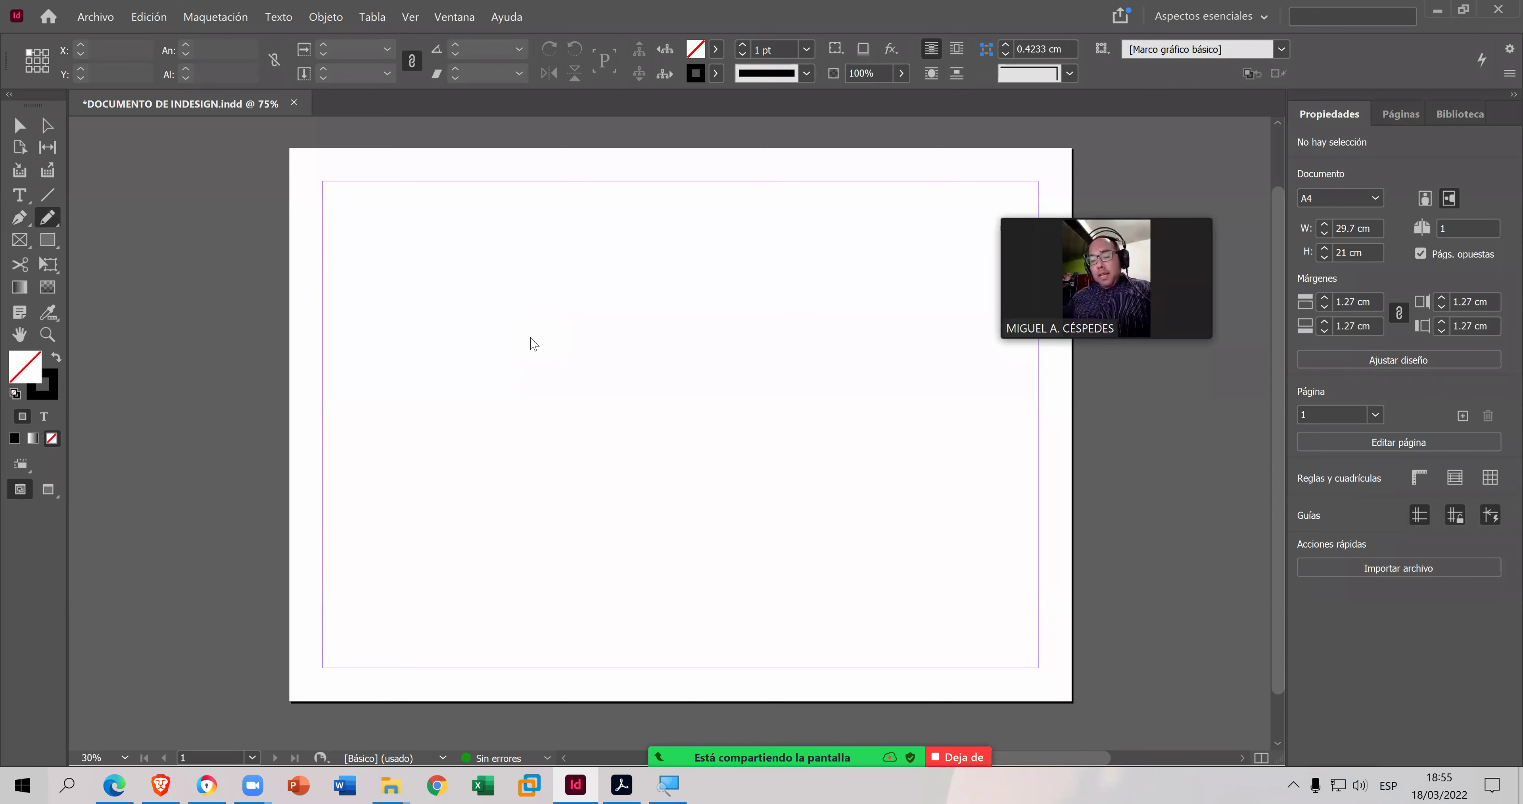
{"action": "key", "text": "ctrl+n"}
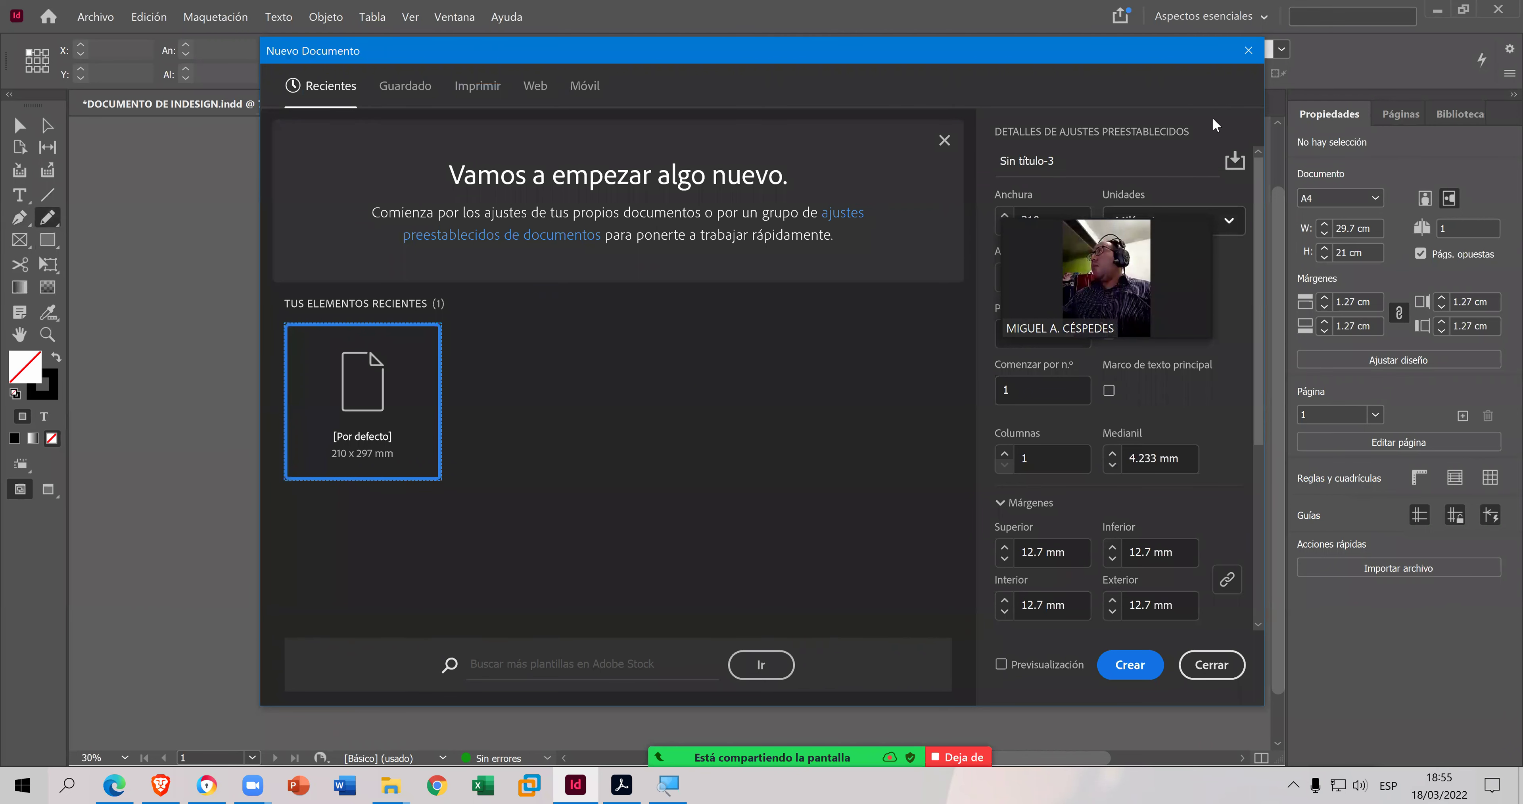
{"action": "key", "text": "Return"}
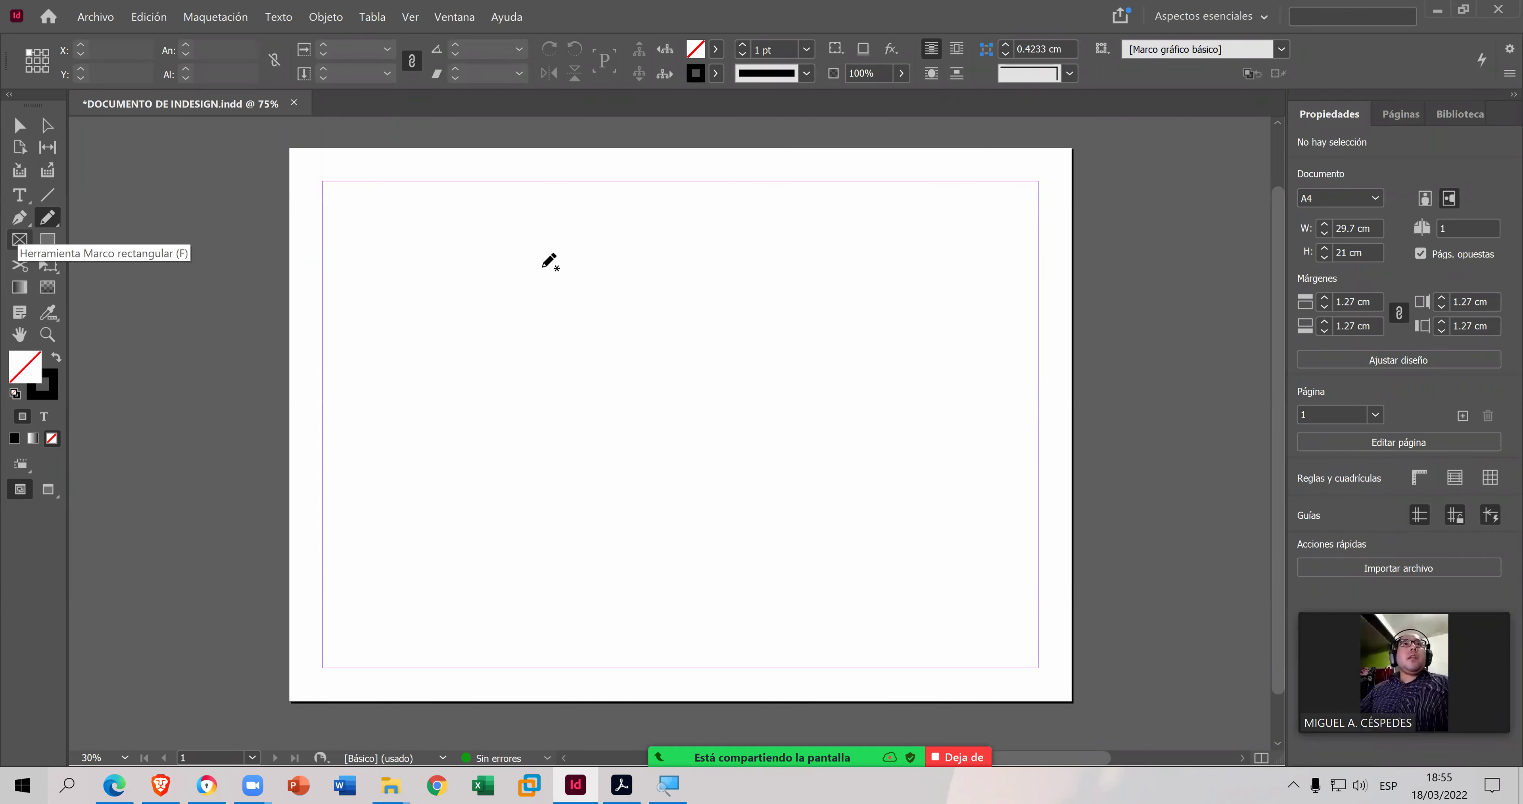
- Activate the Marco rectangular, Rectangle, Scissors and Free Transform tools one after another
{"action": "key", "text": "f"}
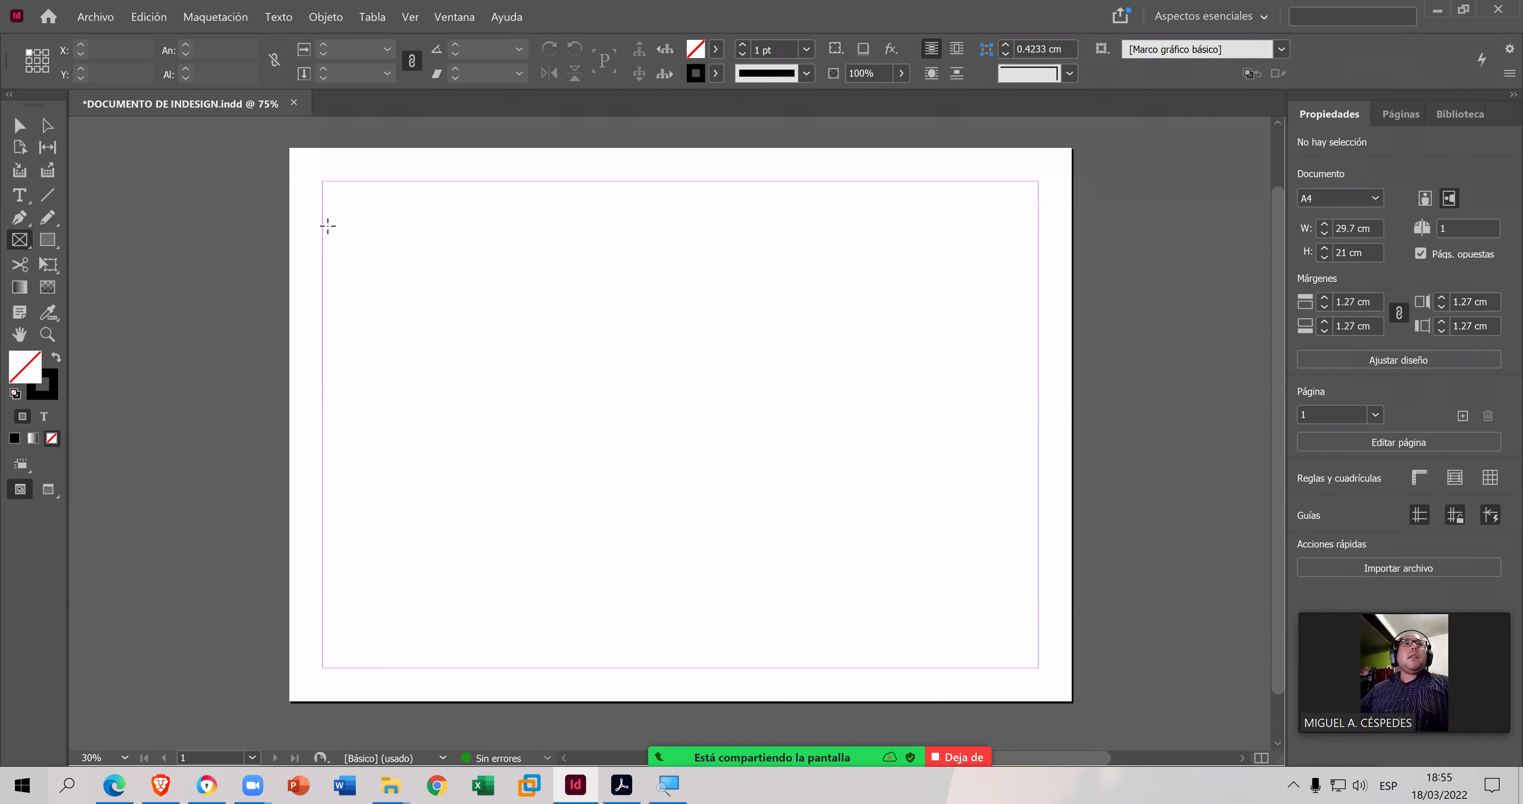
{"action": "key", "text": "m"}
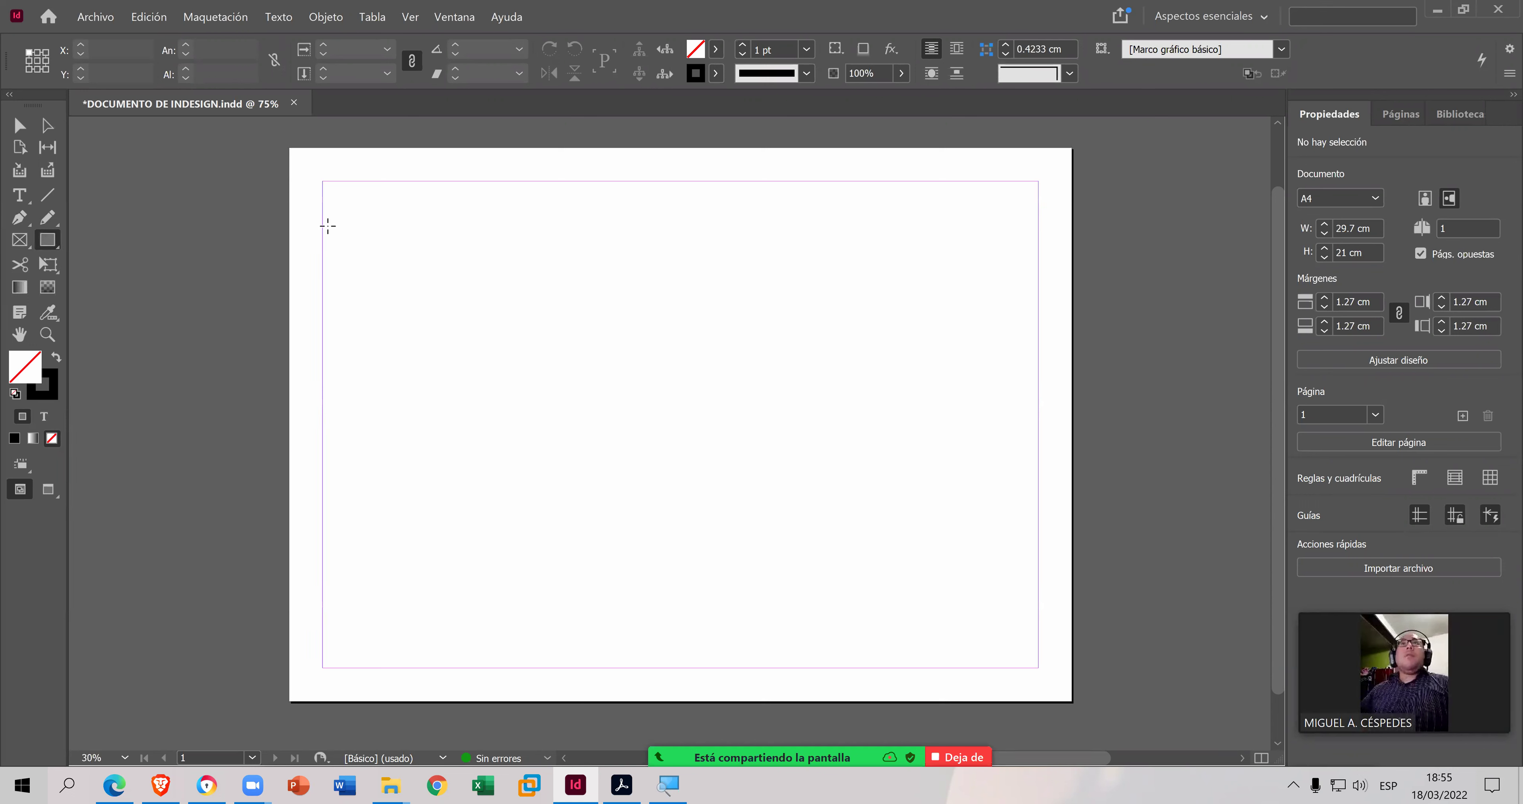
{"action": "left_click", "coordinate": [20, 264]}
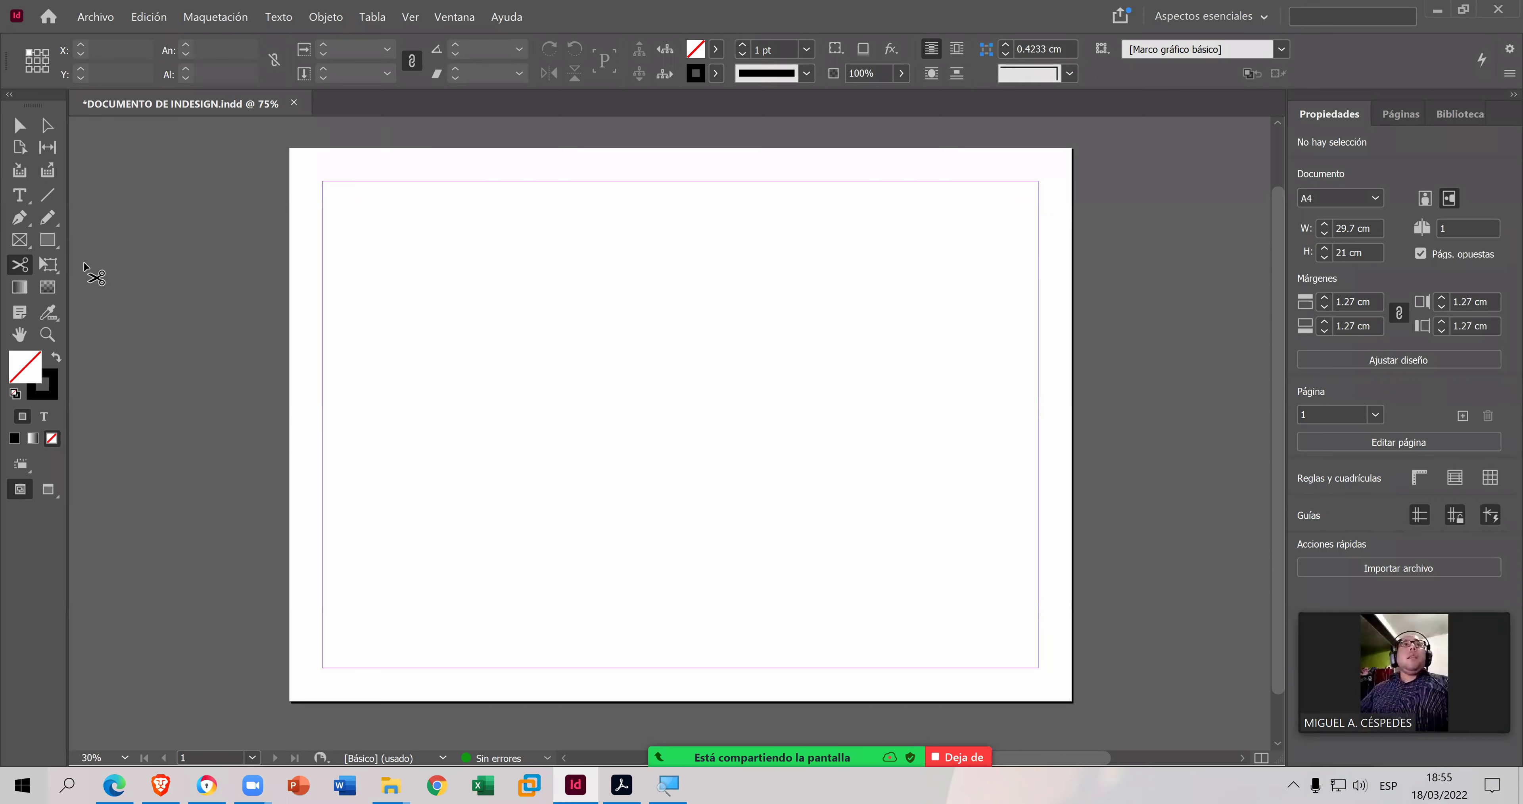
{"action": "left_click", "coordinate": [45, 265]}
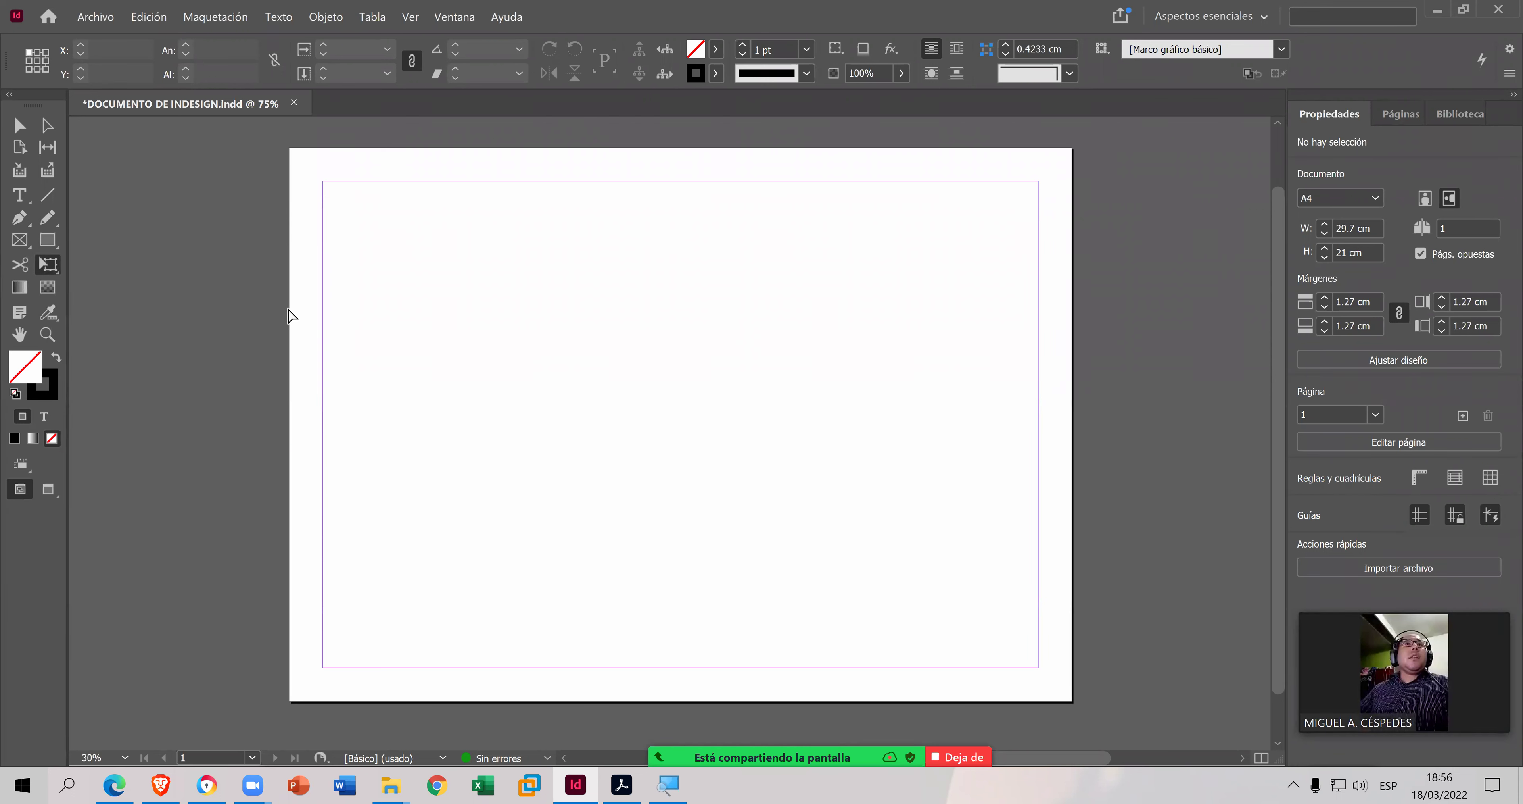
- Activate the Gradient Swatch, Gradient Feather and Tema de color tools one after another
{"action": "key", "text": "g"}
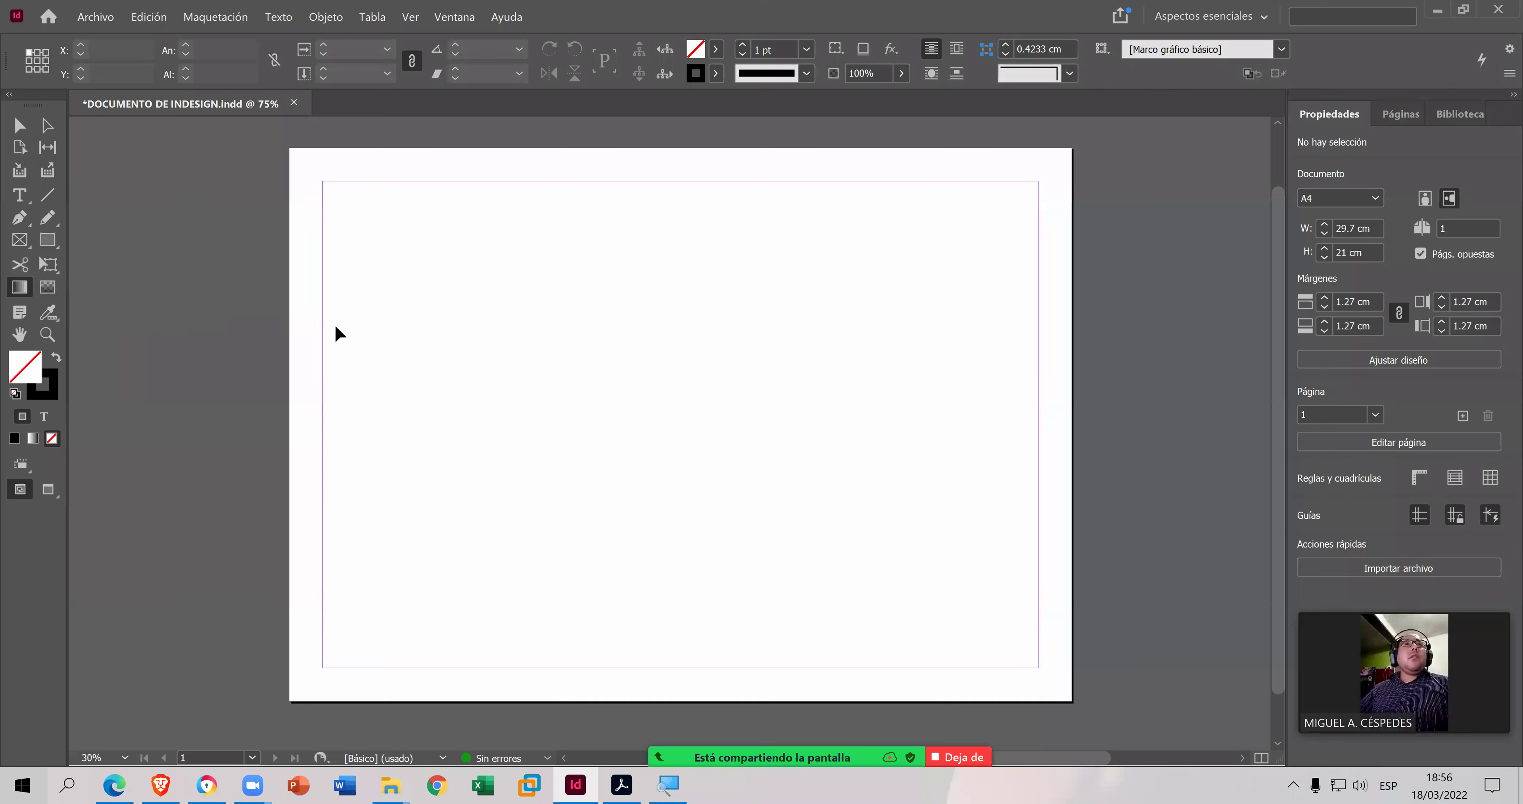
{"action": "key", "text": "shift+g"}
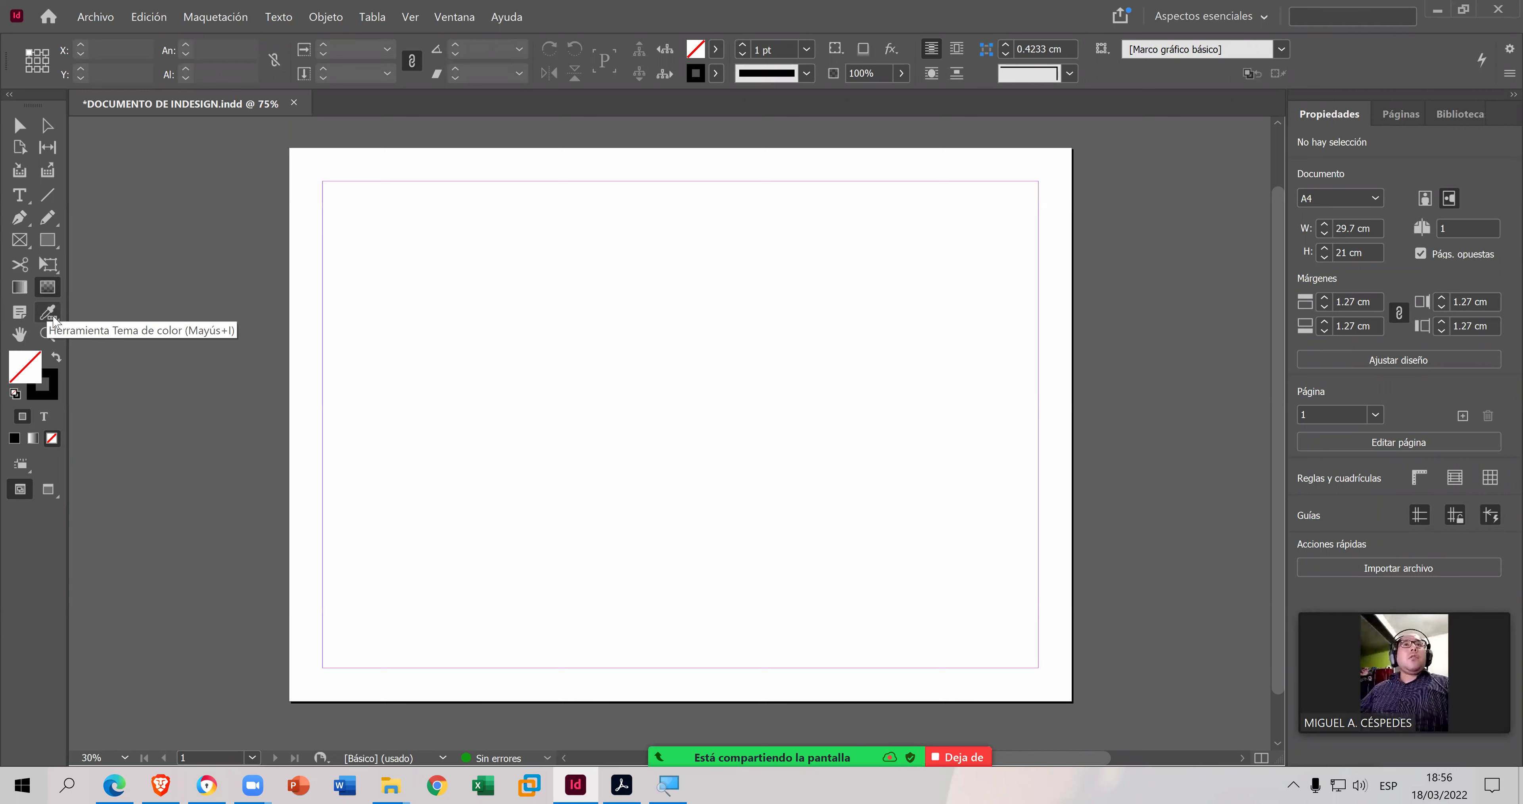
{"action": "key", "text": "shift+i"}
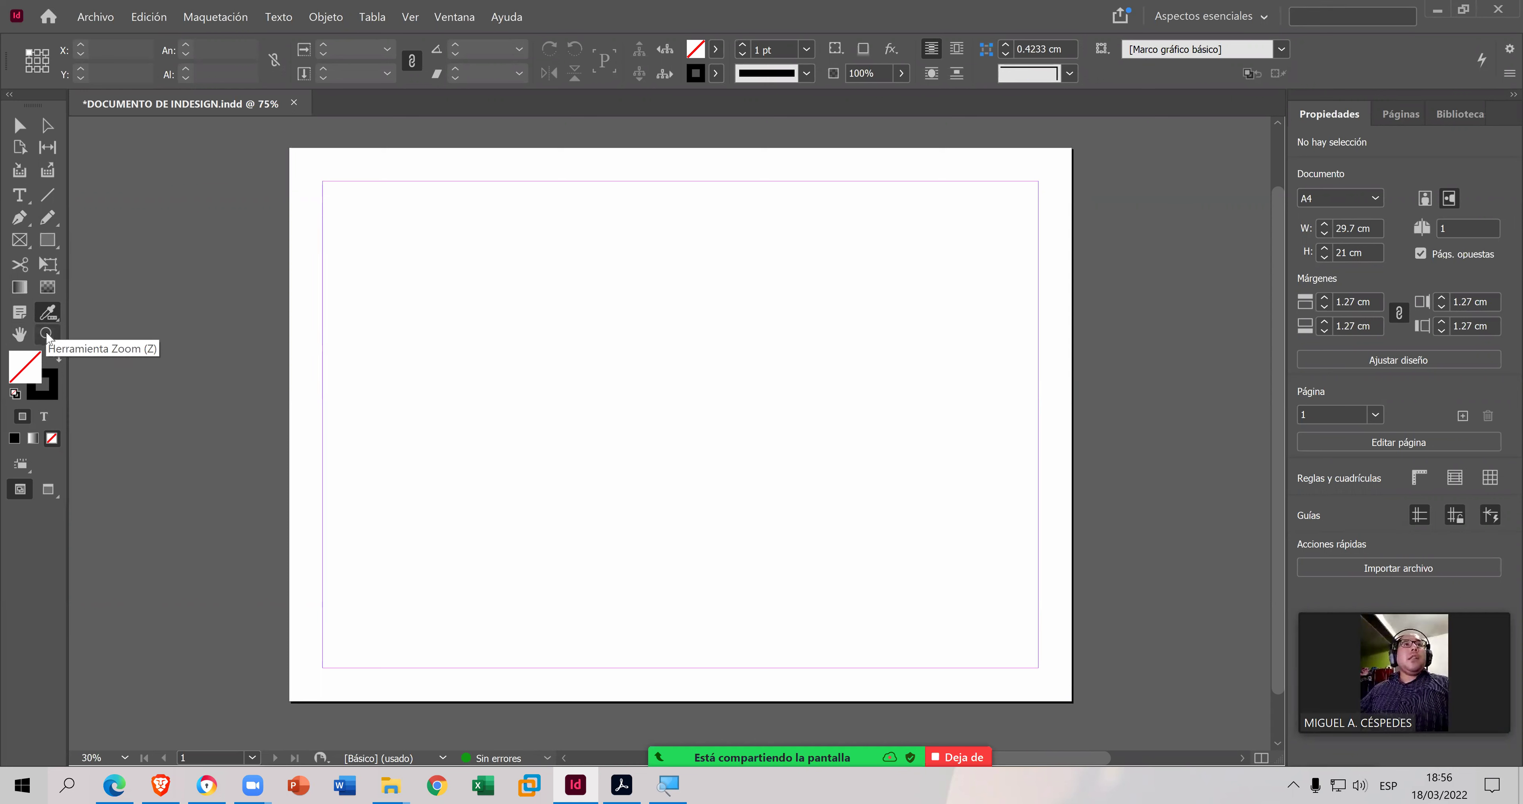
- Demonstrate the Zoom tool by enlarging an area of the page and zooming back out to 25%
{"action": "key", "text": "a"}
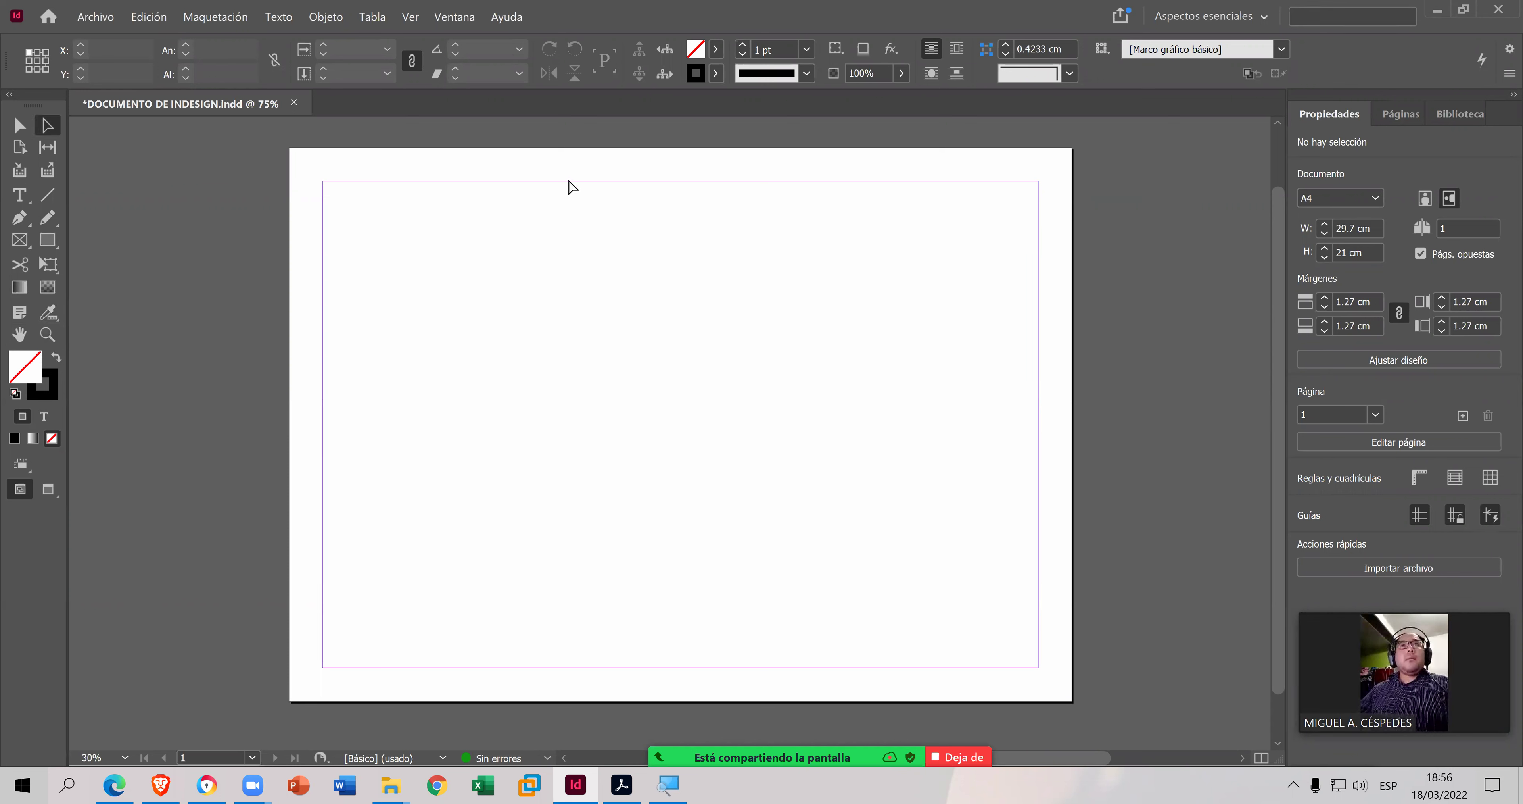
{"action": "key", "text": "z"}
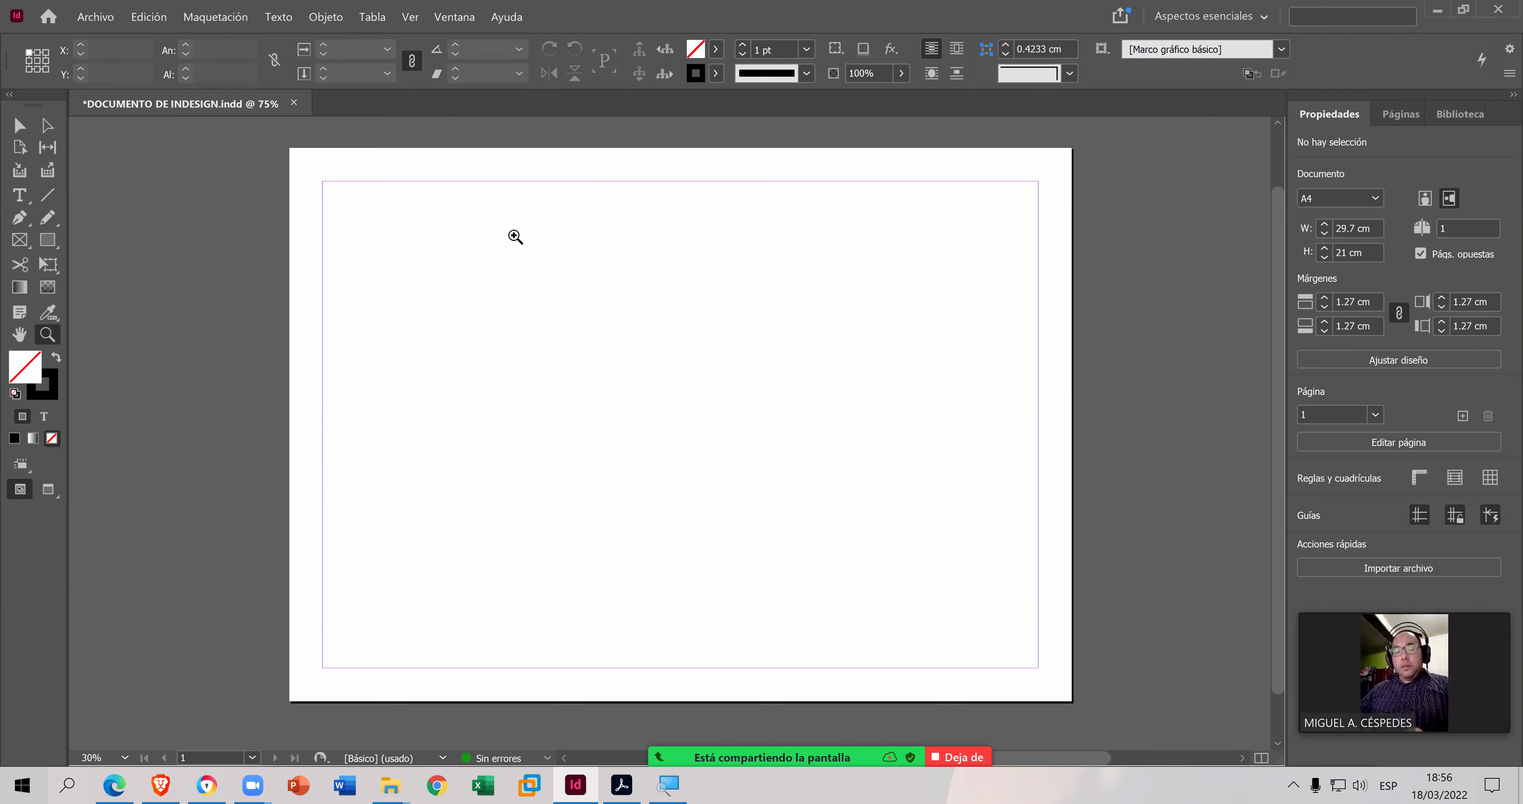
{"action": "left_click_drag", "start_coordinate": [443, 238], "coordinate": [571, 323]}
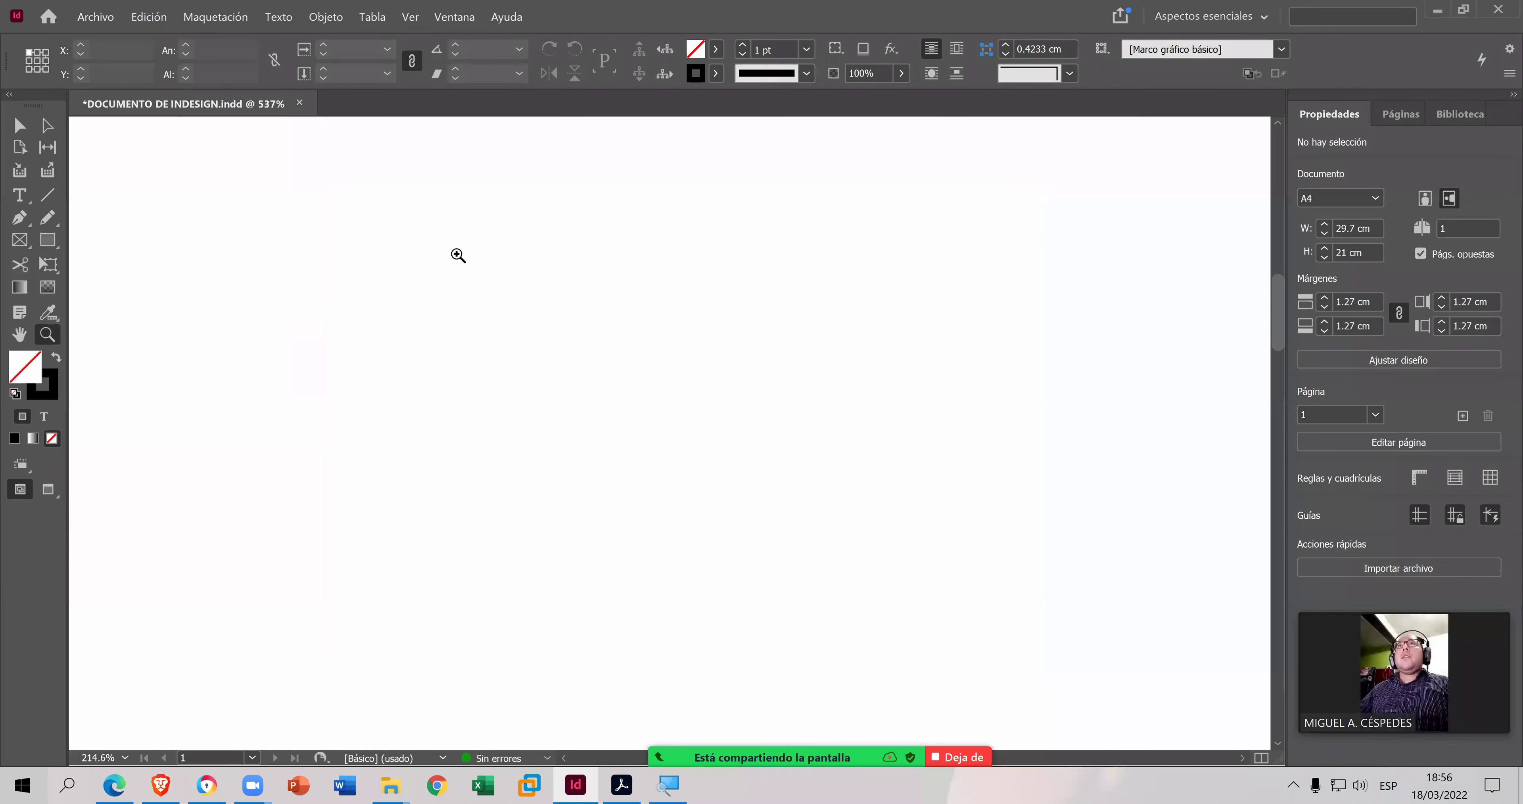
{"action": "left_click", "coordinate": [492, 339], "text": "alt"}
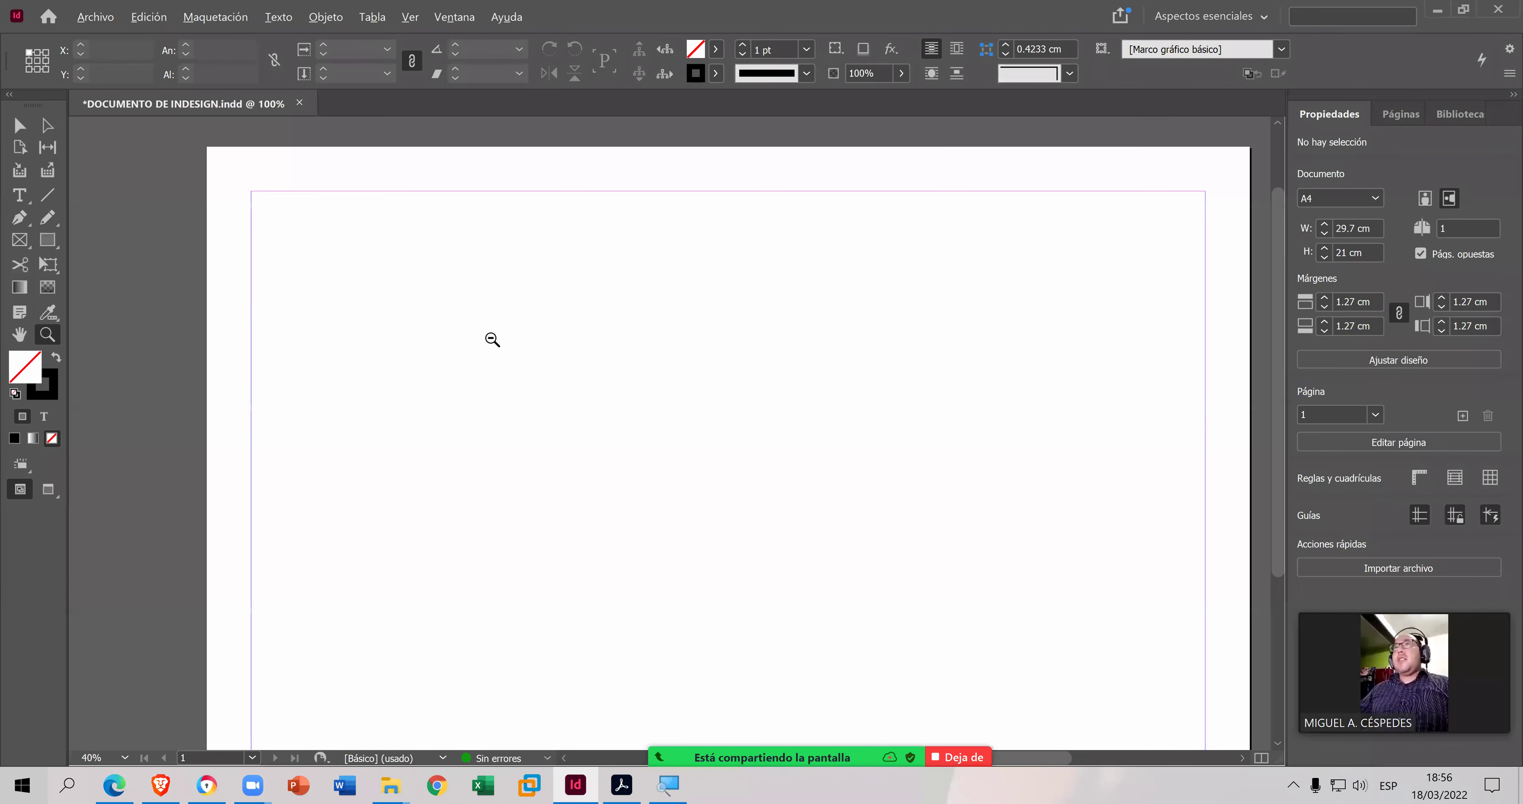
{"action": "left_click", "coordinate": [493, 336], "text": "alt"}
{"action": "left_click", "coordinate": [540, 330], "text": "alt"}
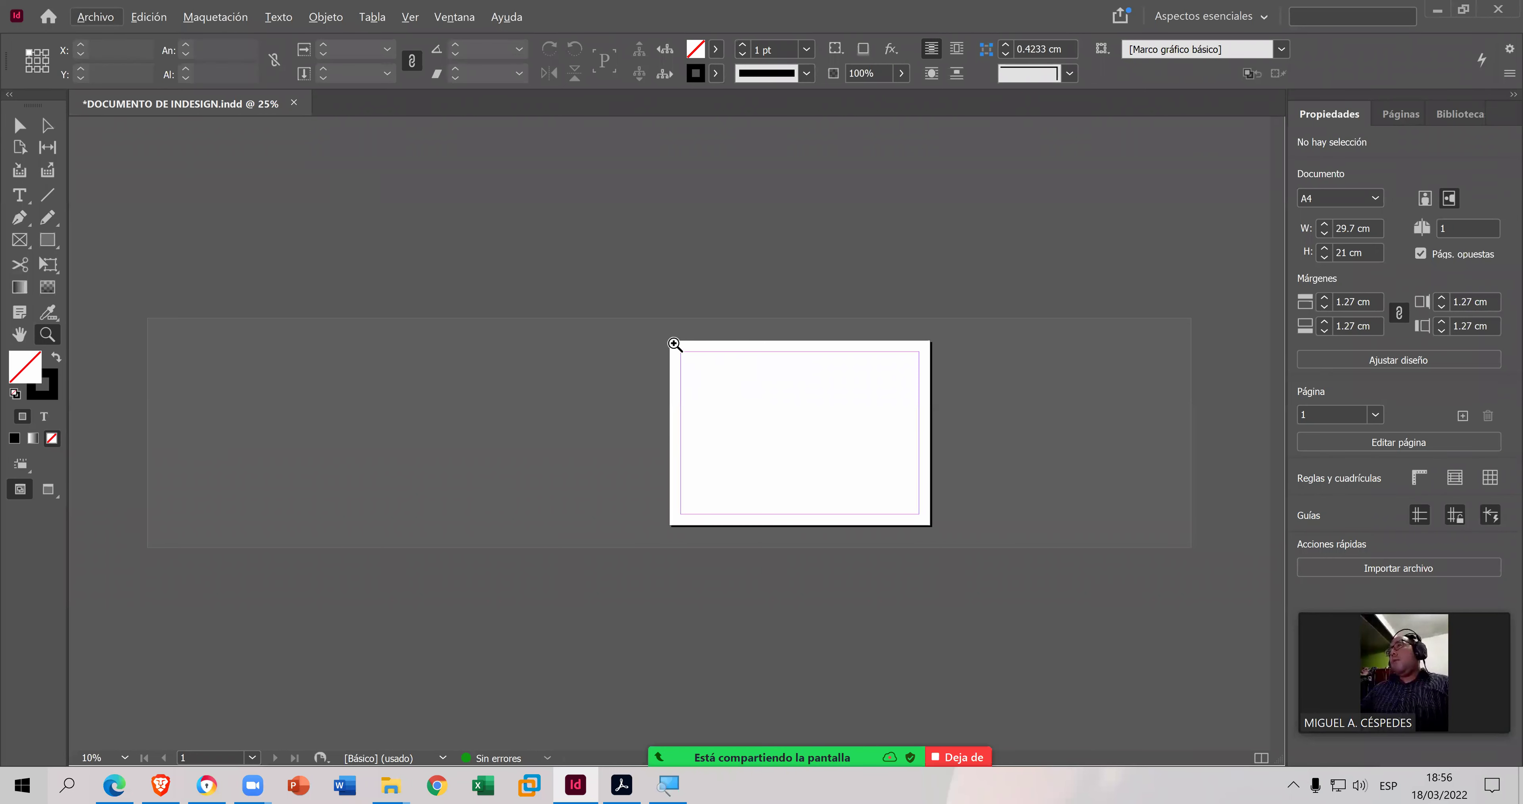
- Enlarge the page's upper-left corner with the Zoom tool, fit the page back in the window, and return to the Selection tool
{"action": "left_click_drag", "start_coordinate": [655, 332], "coordinate": [753, 405]}
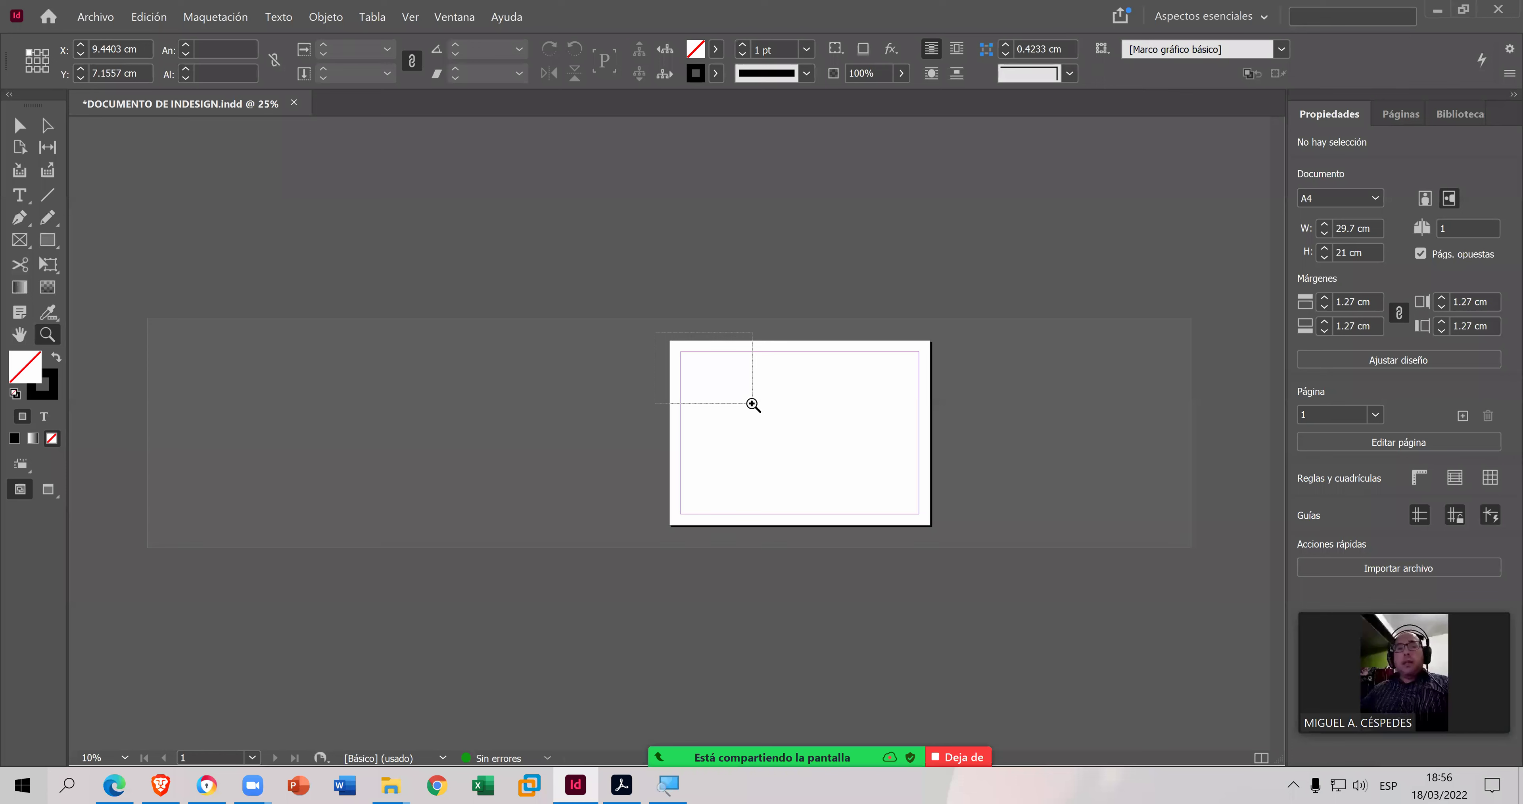
{"action": "left_click_drag", "start_coordinate": [751, 402], "coordinate": [751, 402]}
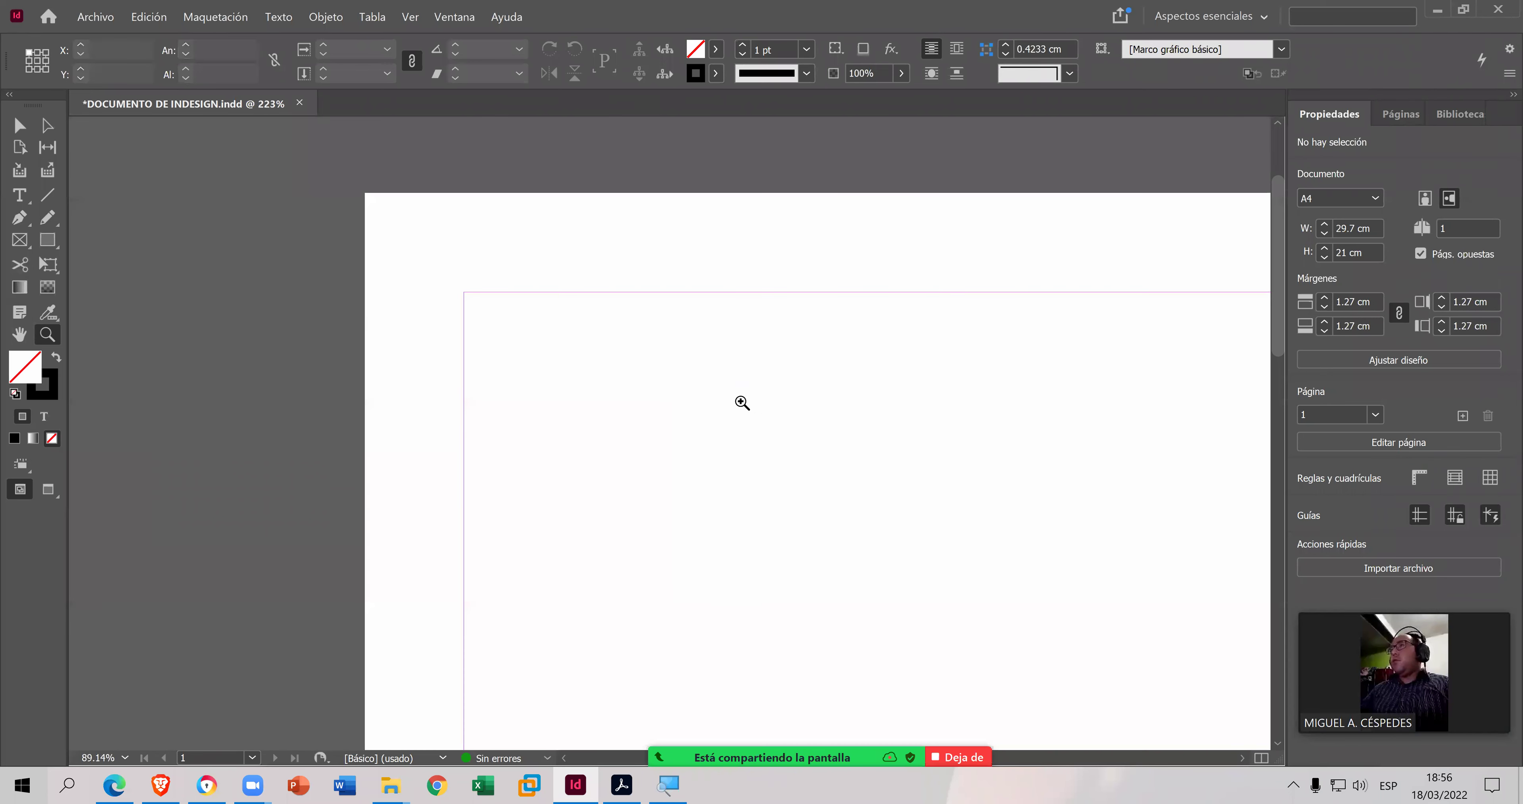
{"action": "left_click_drag", "start_coordinate": [451, 255], "coordinate": [713, 505]}
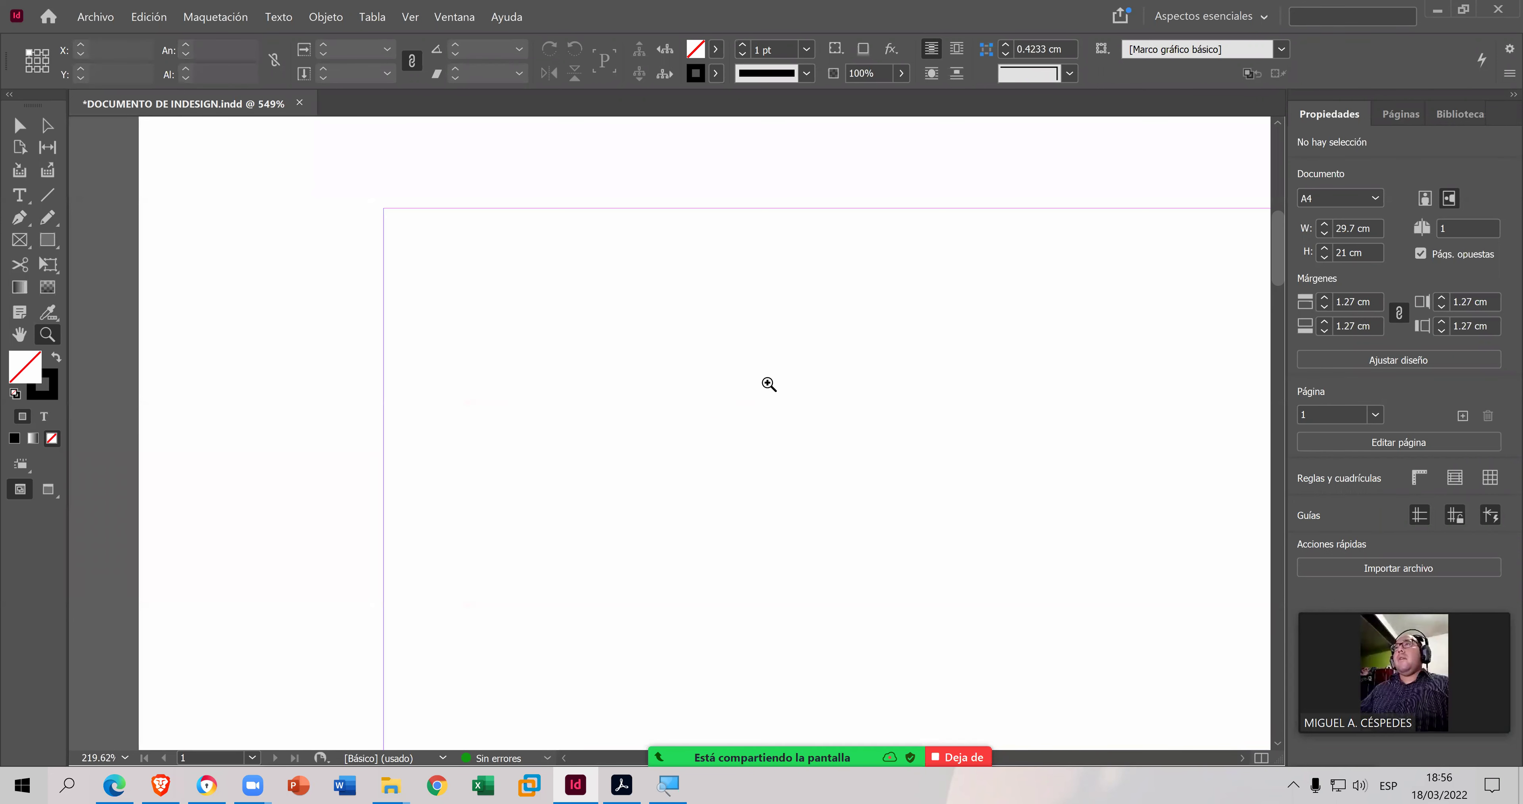
{"action": "key", "text": "ctrl+0"}
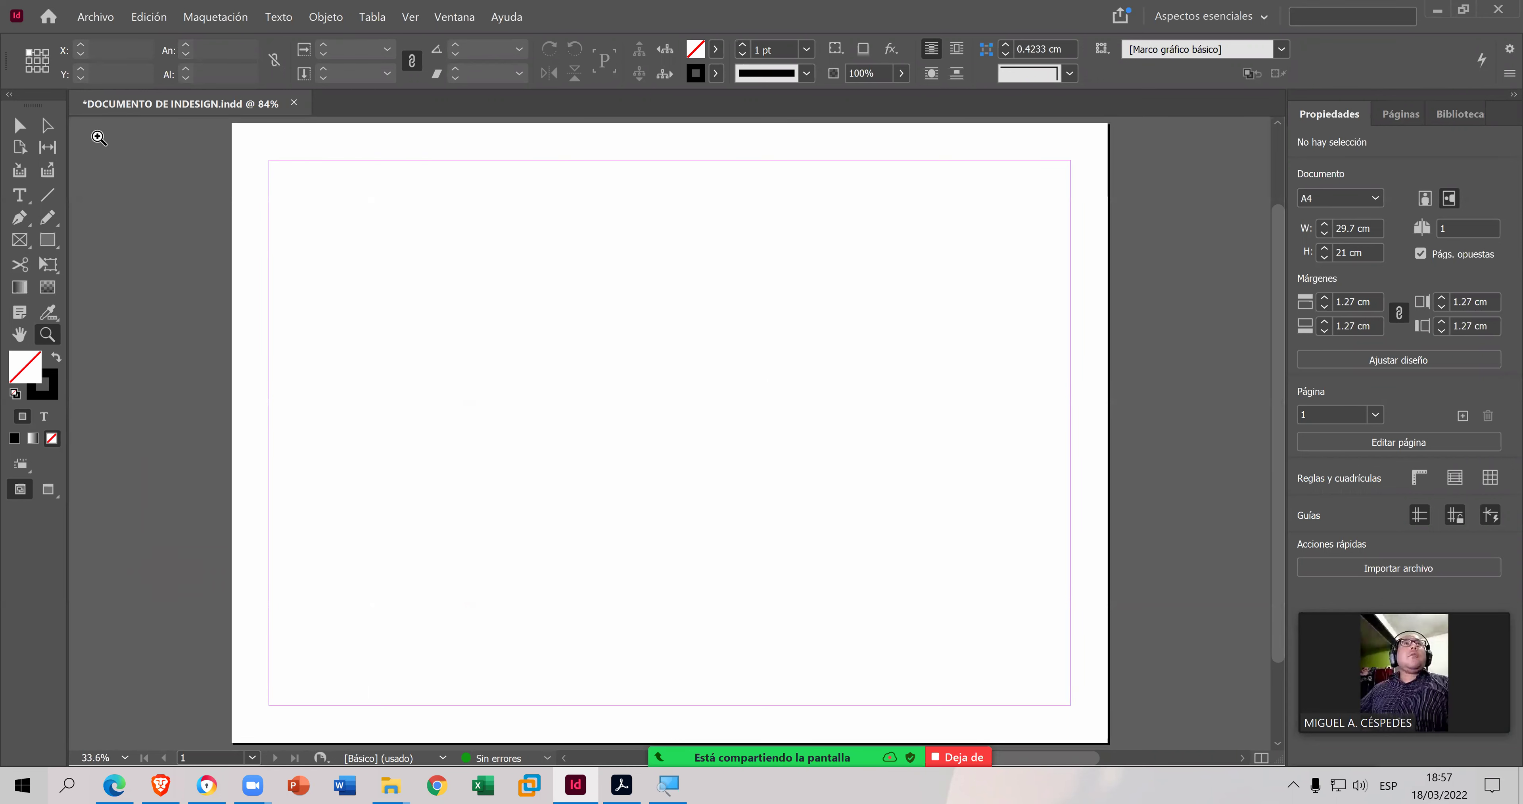
{"action": "key", "text": "v"}
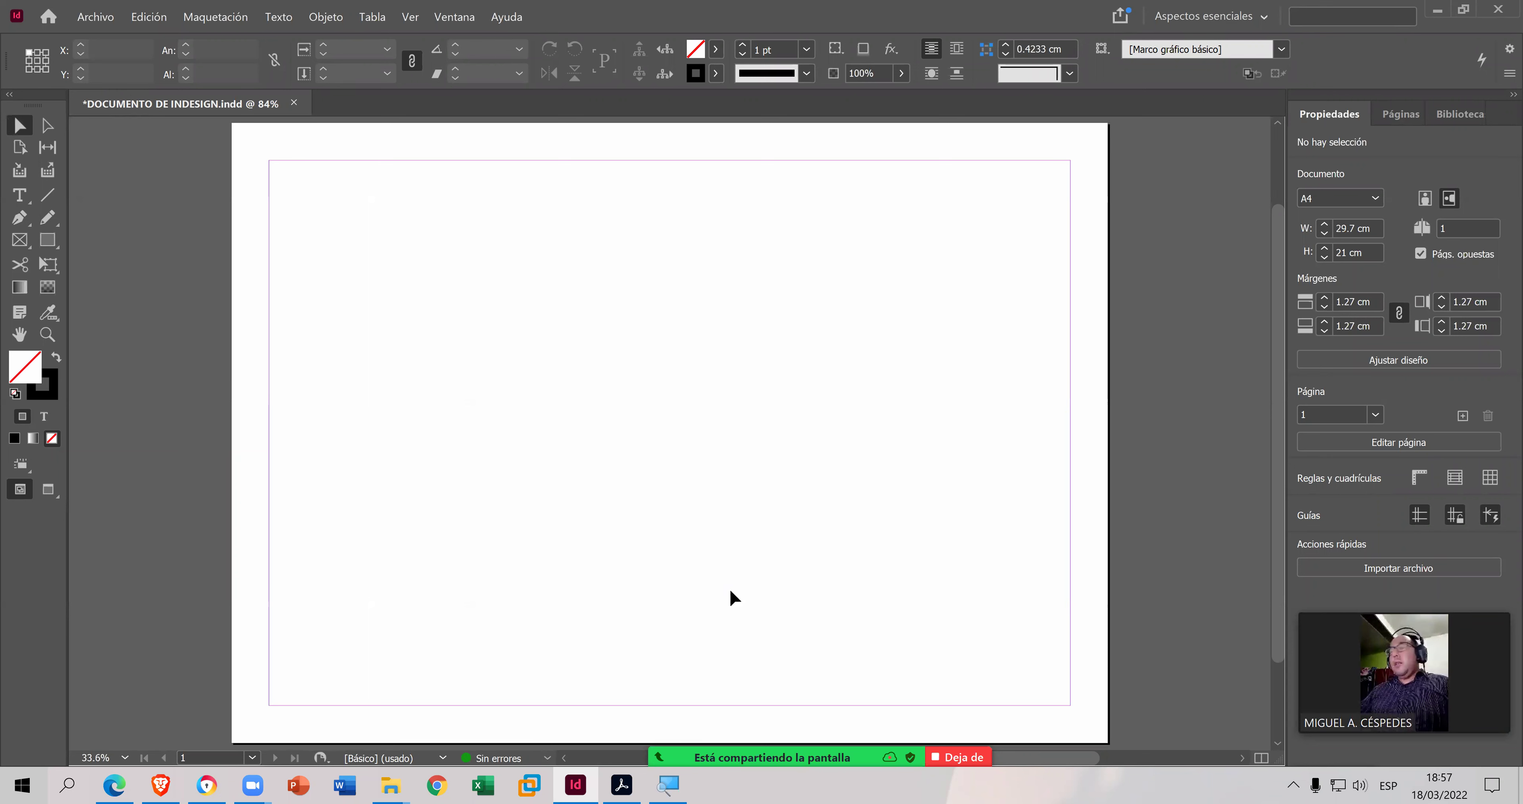
- Switch to the PDF guide in Acrobat, read Paso 5 de 11 about hiding and opening panels, and return to InDesign
{"action": "left_click", "coordinate": [624, 786]}
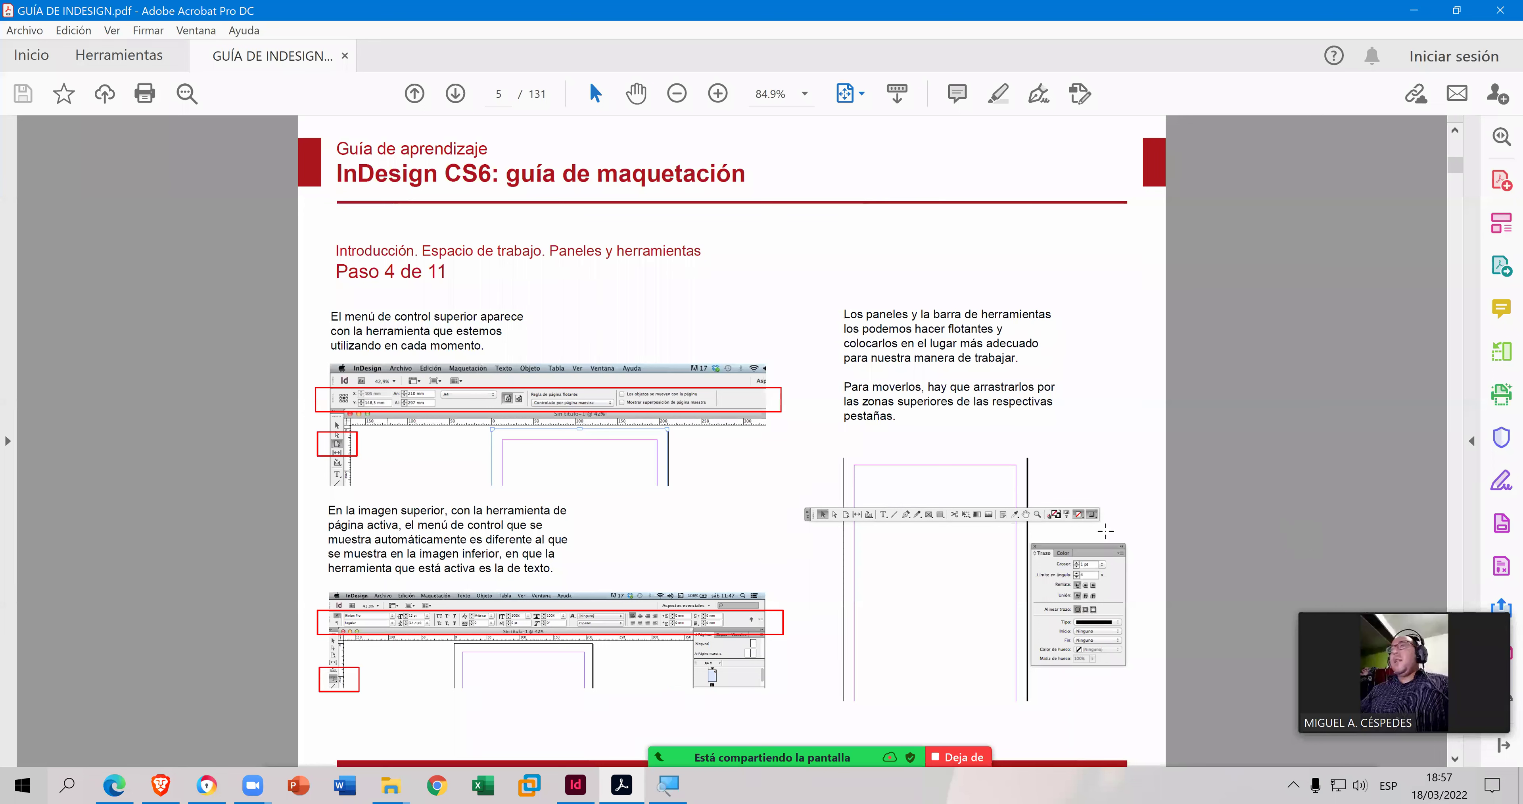
{"action": "scroll", "coordinate": [1096, 530], "scroll_direction": "down", "scroll_amount": 1}
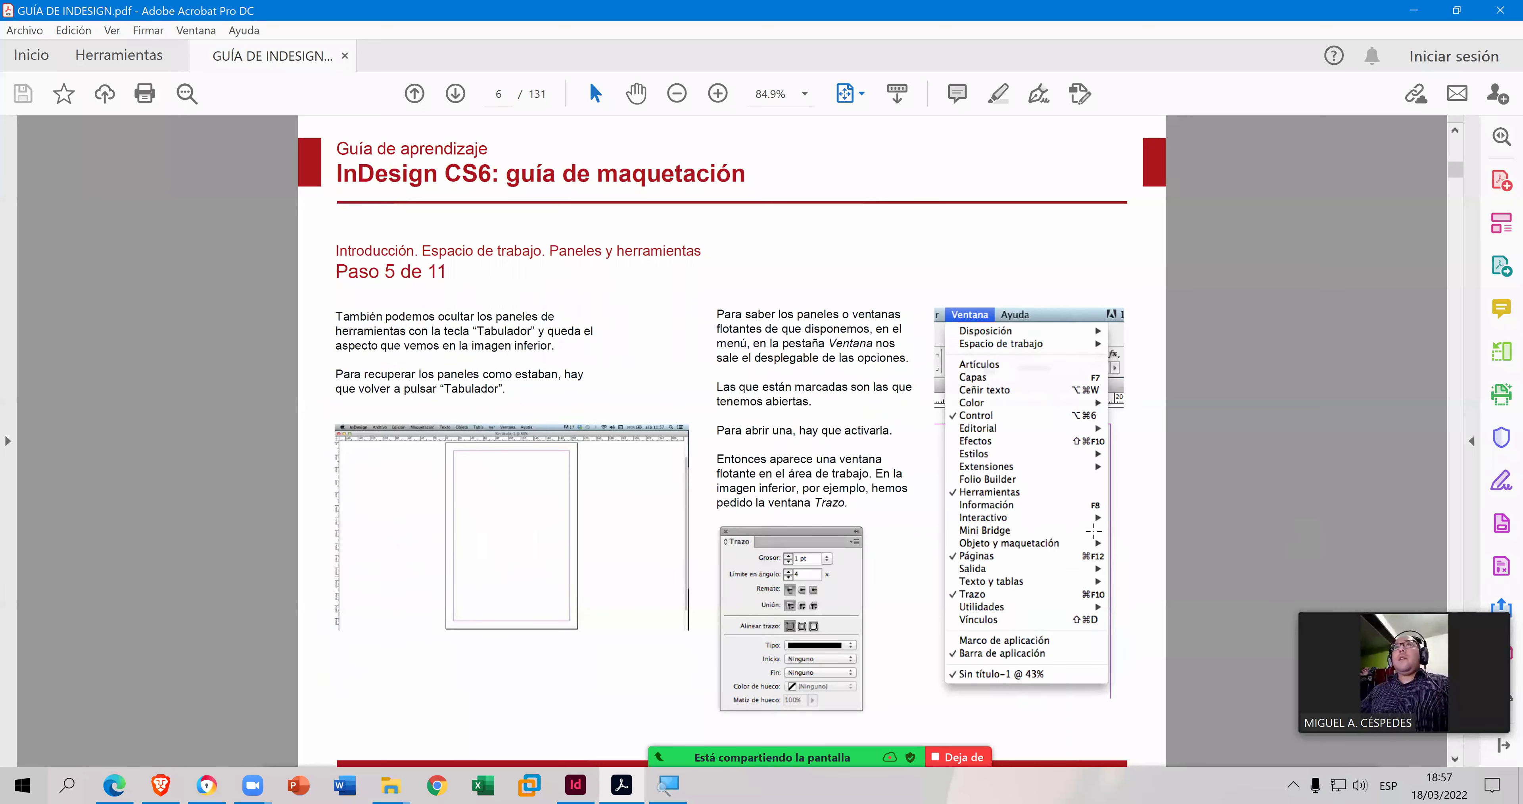
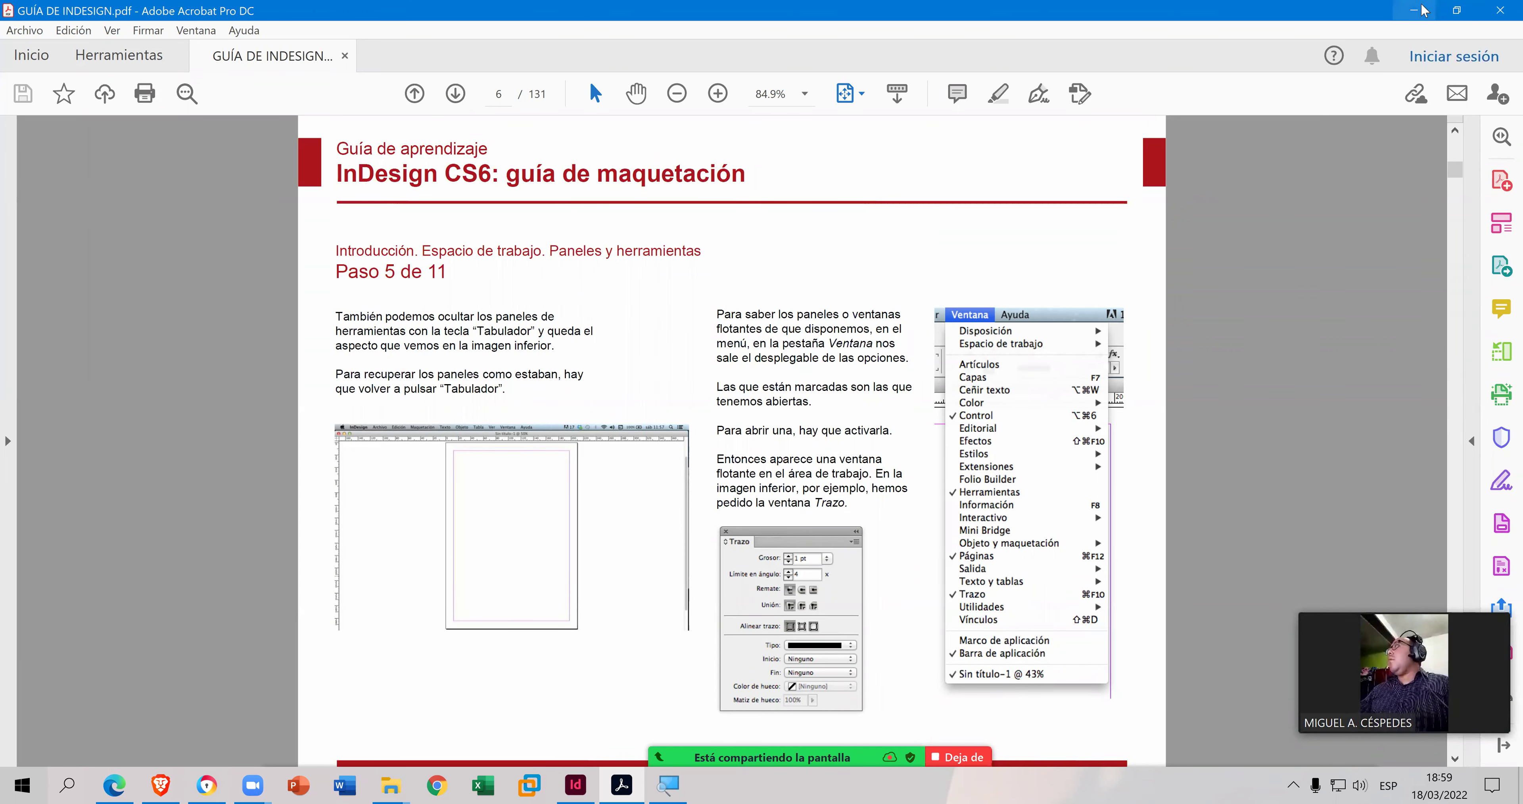
{"action": "key", "text": "alt+Tab"}
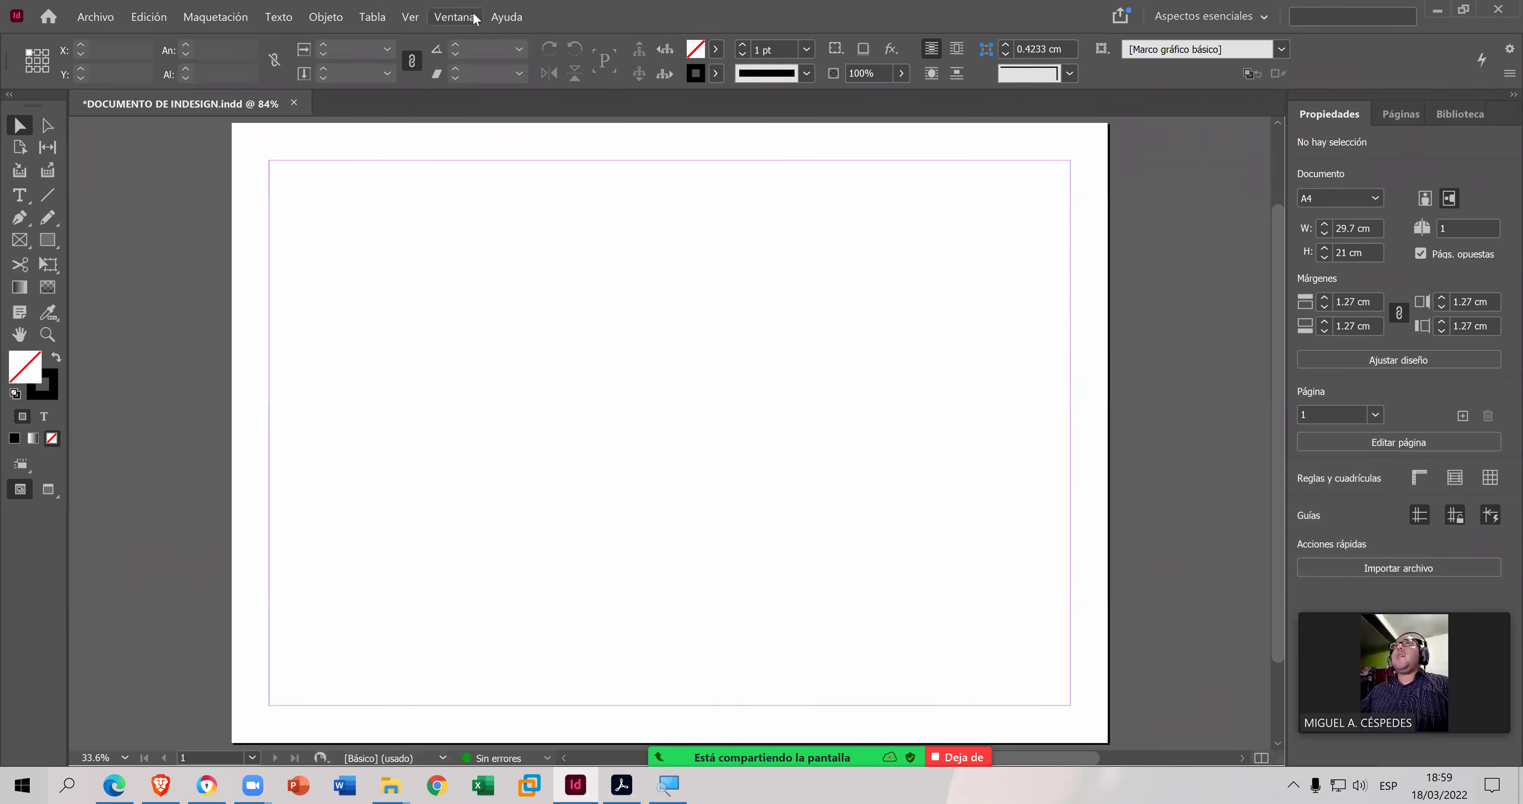
- Review the list of available Ventana panels and open the Trazo panel
{"action": "left_click", "coordinate": [474, 17]}
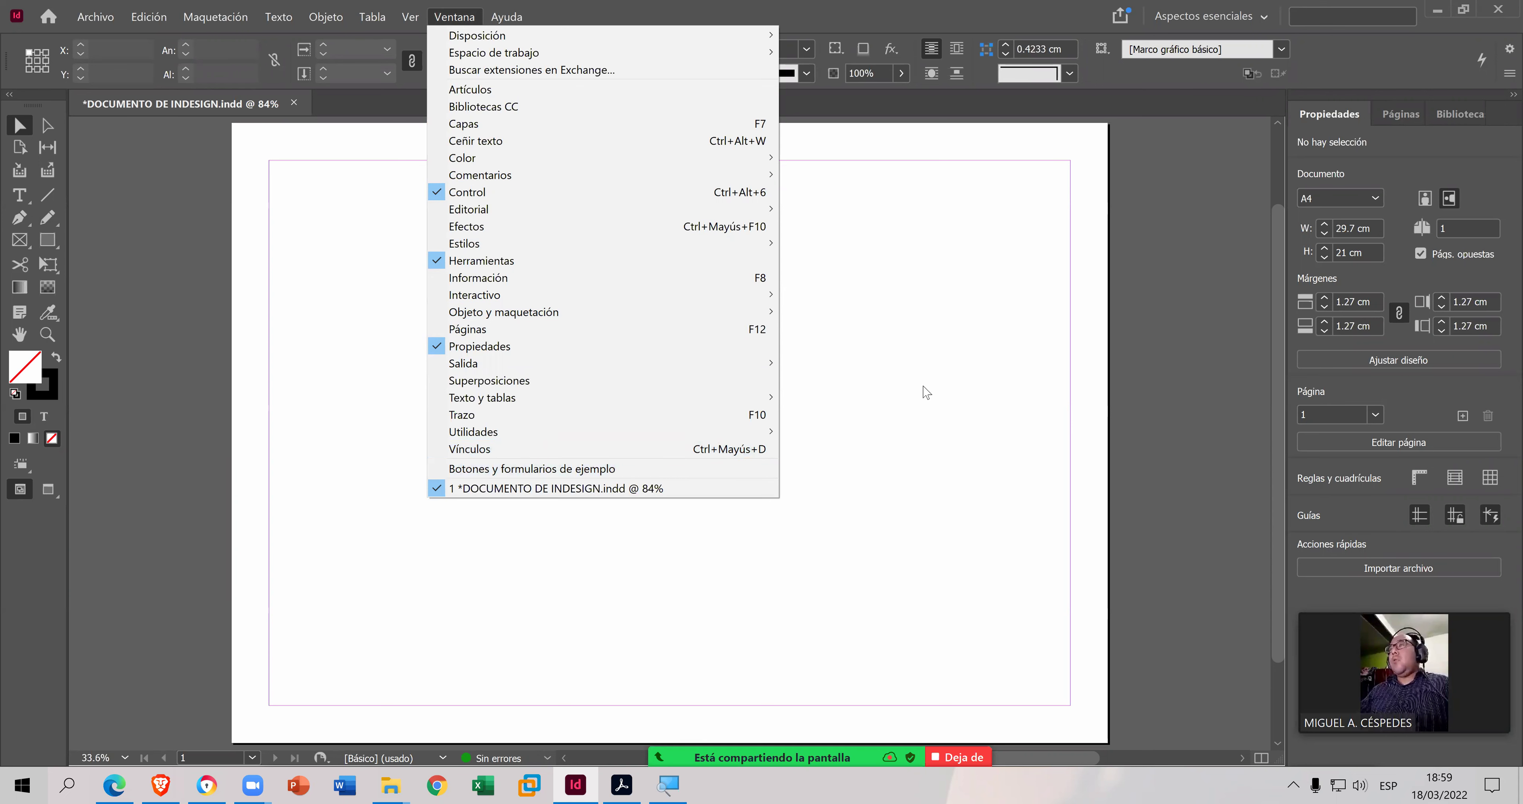
{"action": "left_click", "coordinate": [916, 397]}
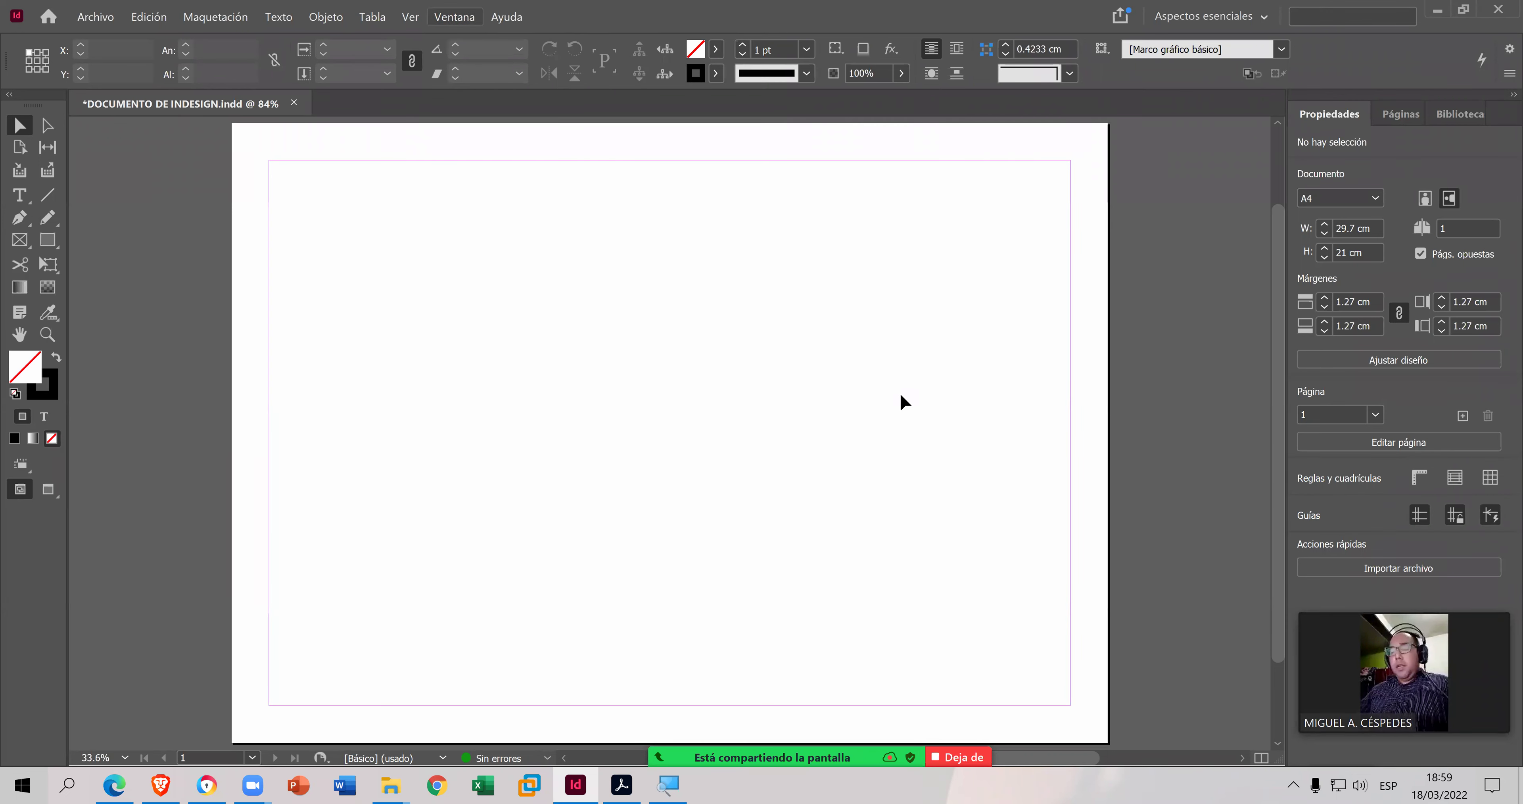
{"action": "key", "text": "F10"}
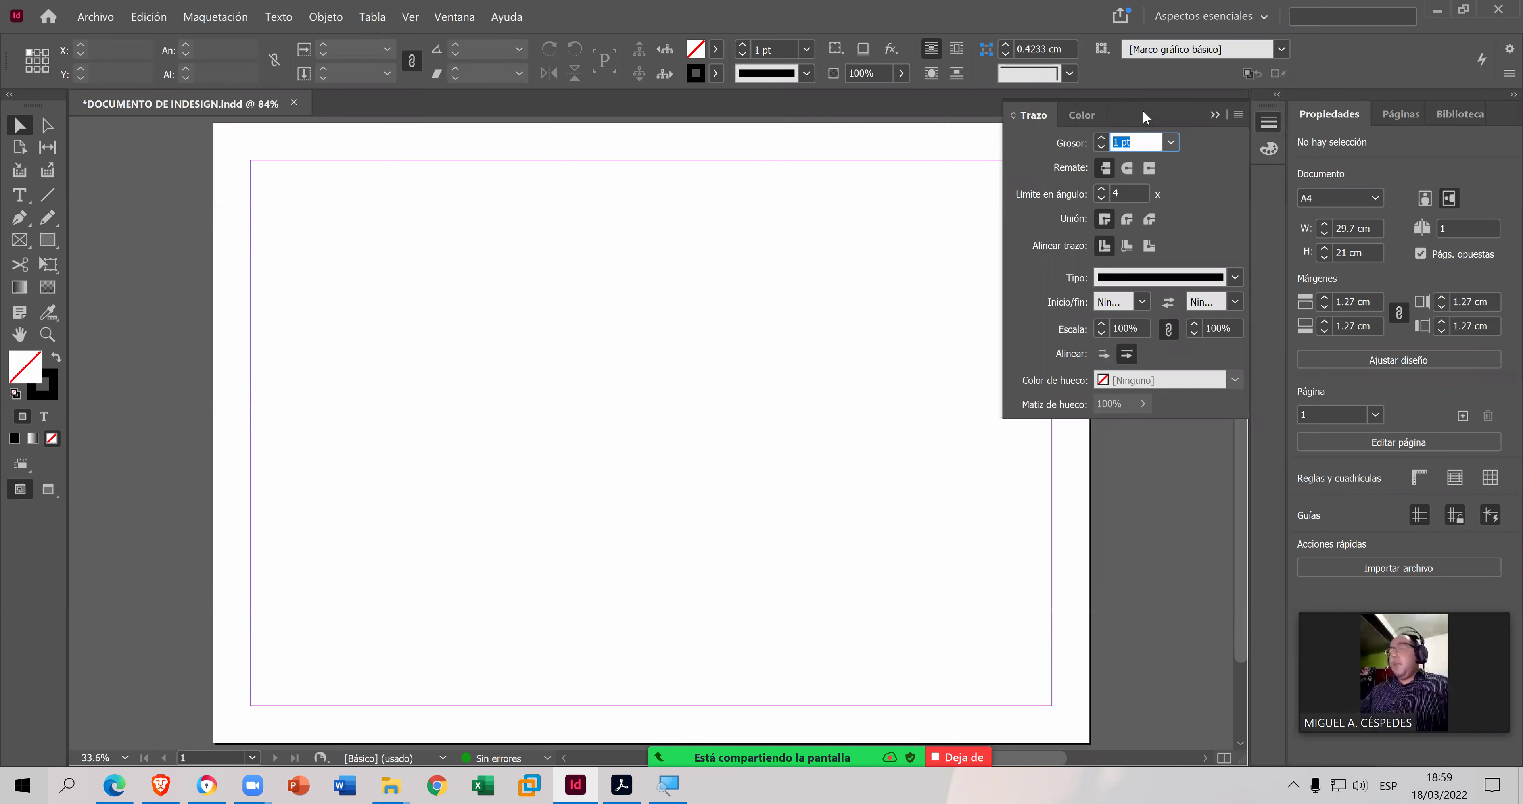
- Cycle through the Trazo panel's fields, including Grosor, Límite en ángulo, Tipo, Inicio/fin and Escala
{"action": "key", "text": "Tab"}
{"action": "key", "text": "Tab"}
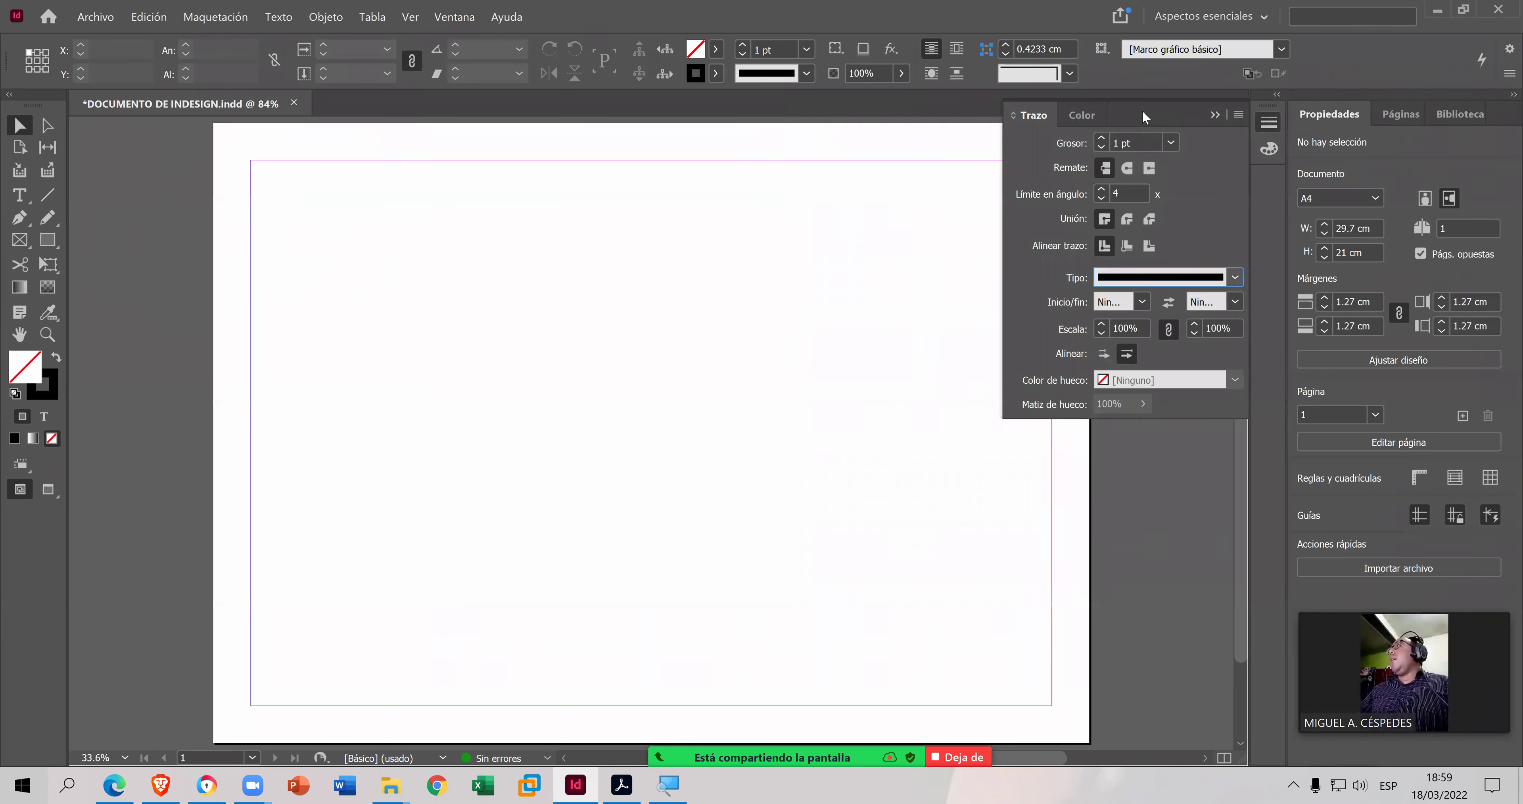
{"action": "key", "text": "Tab"}
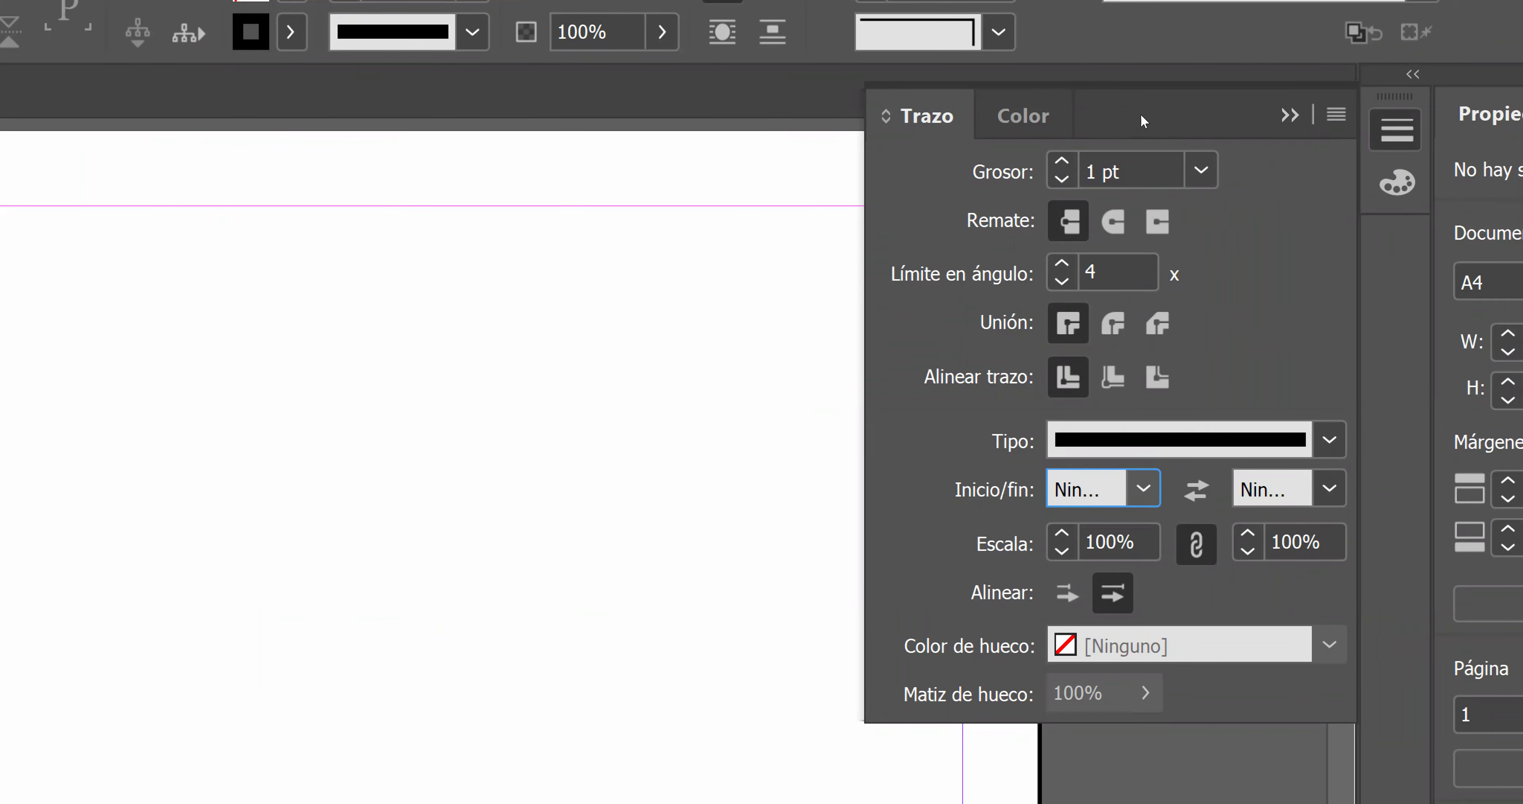
{"action": "key", "text": "Tab"}
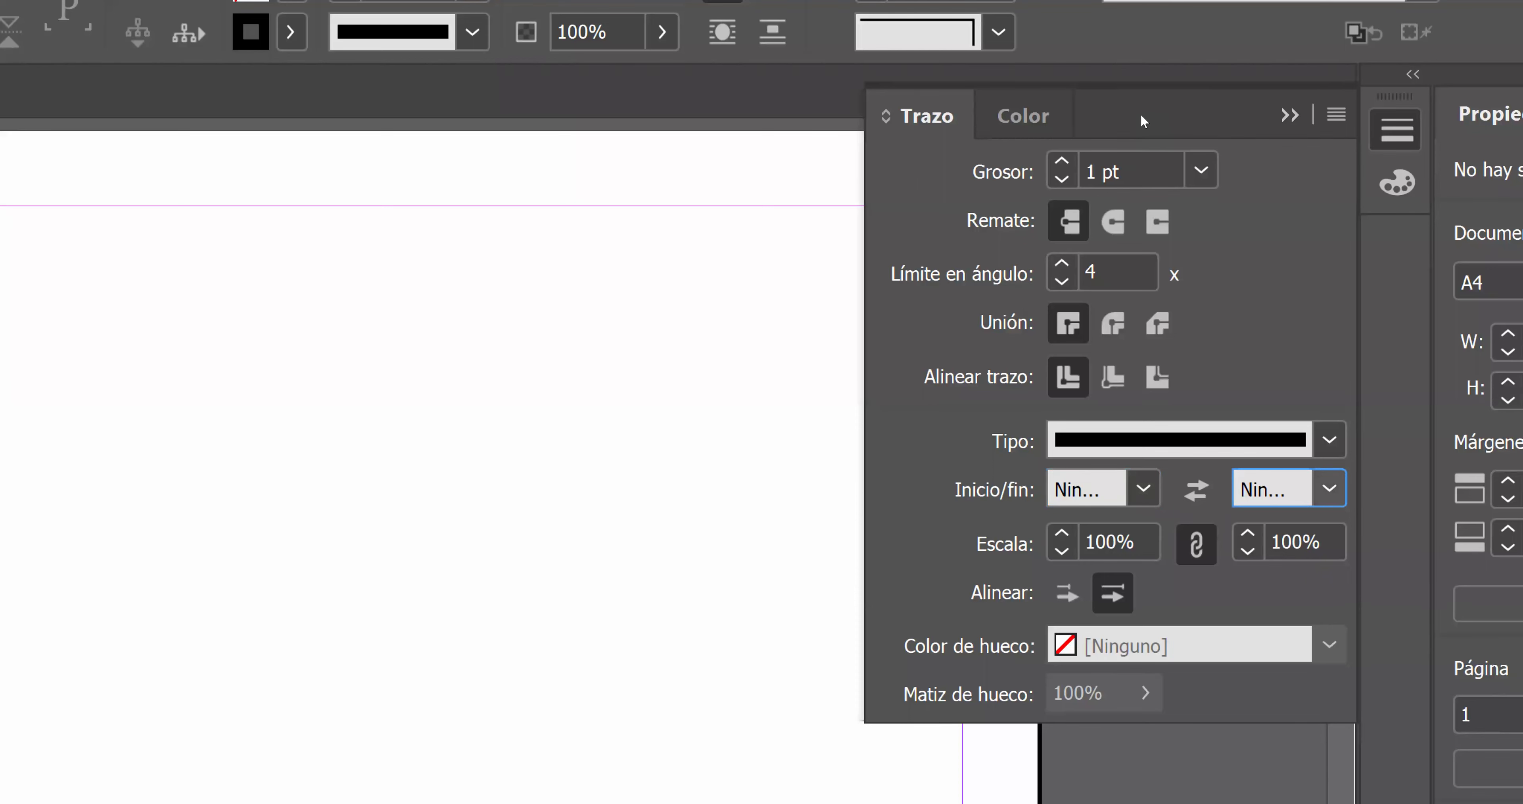
{"action": "key", "text": "Tab"}
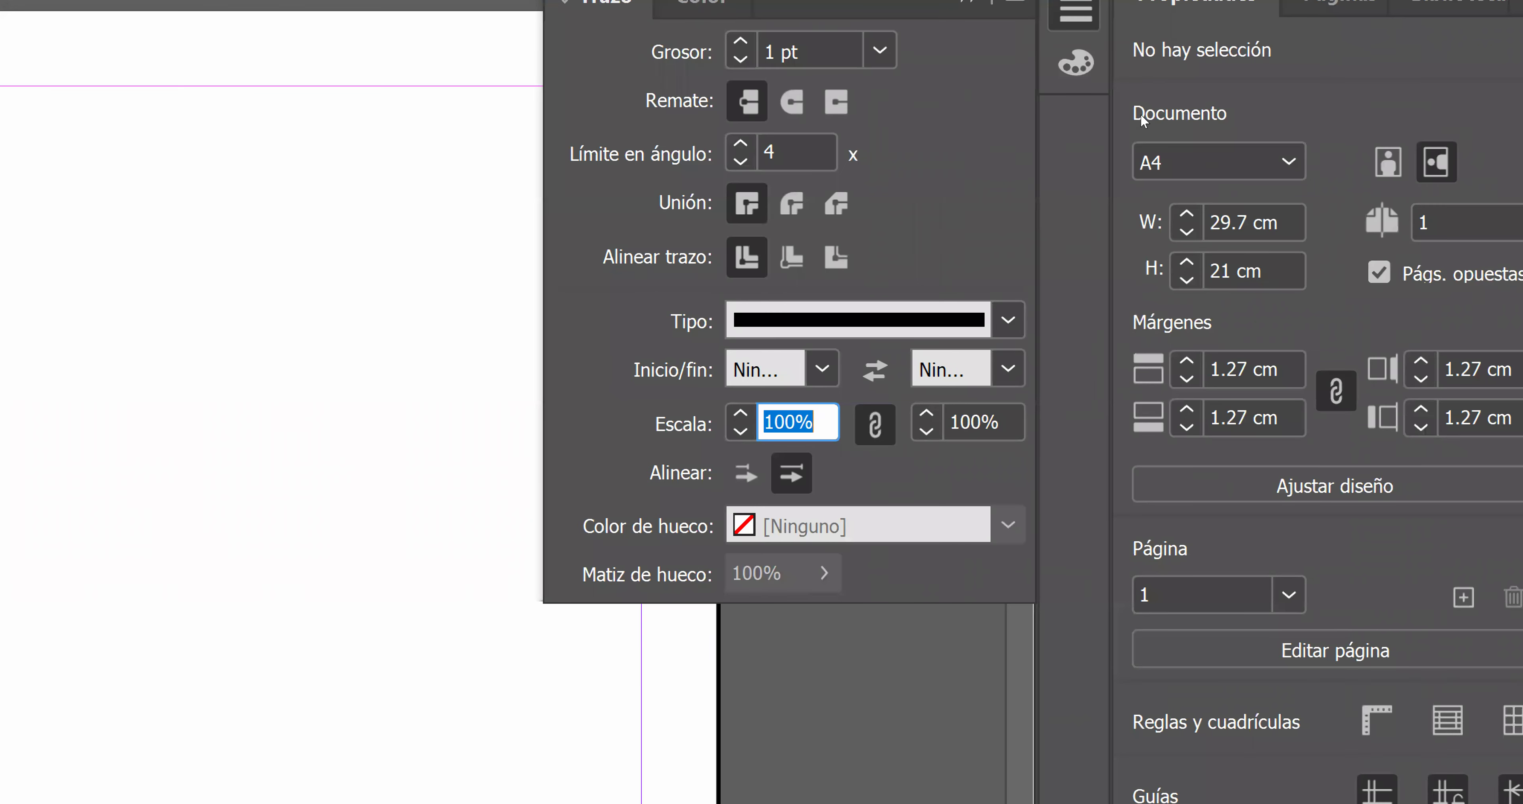
{"action": "key", "text": "Tab"}
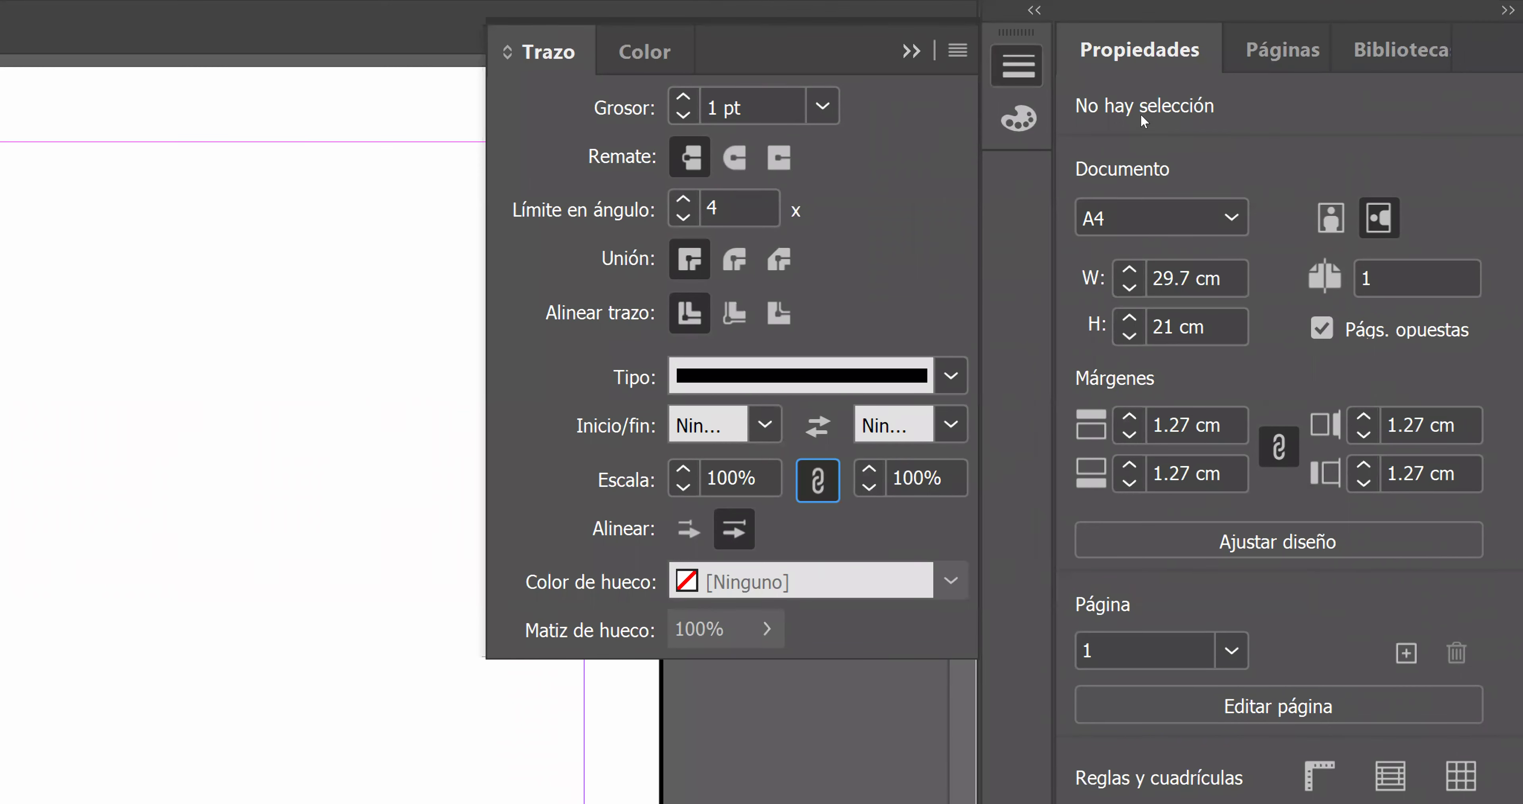
{"action": "key", "text": "Tab"}
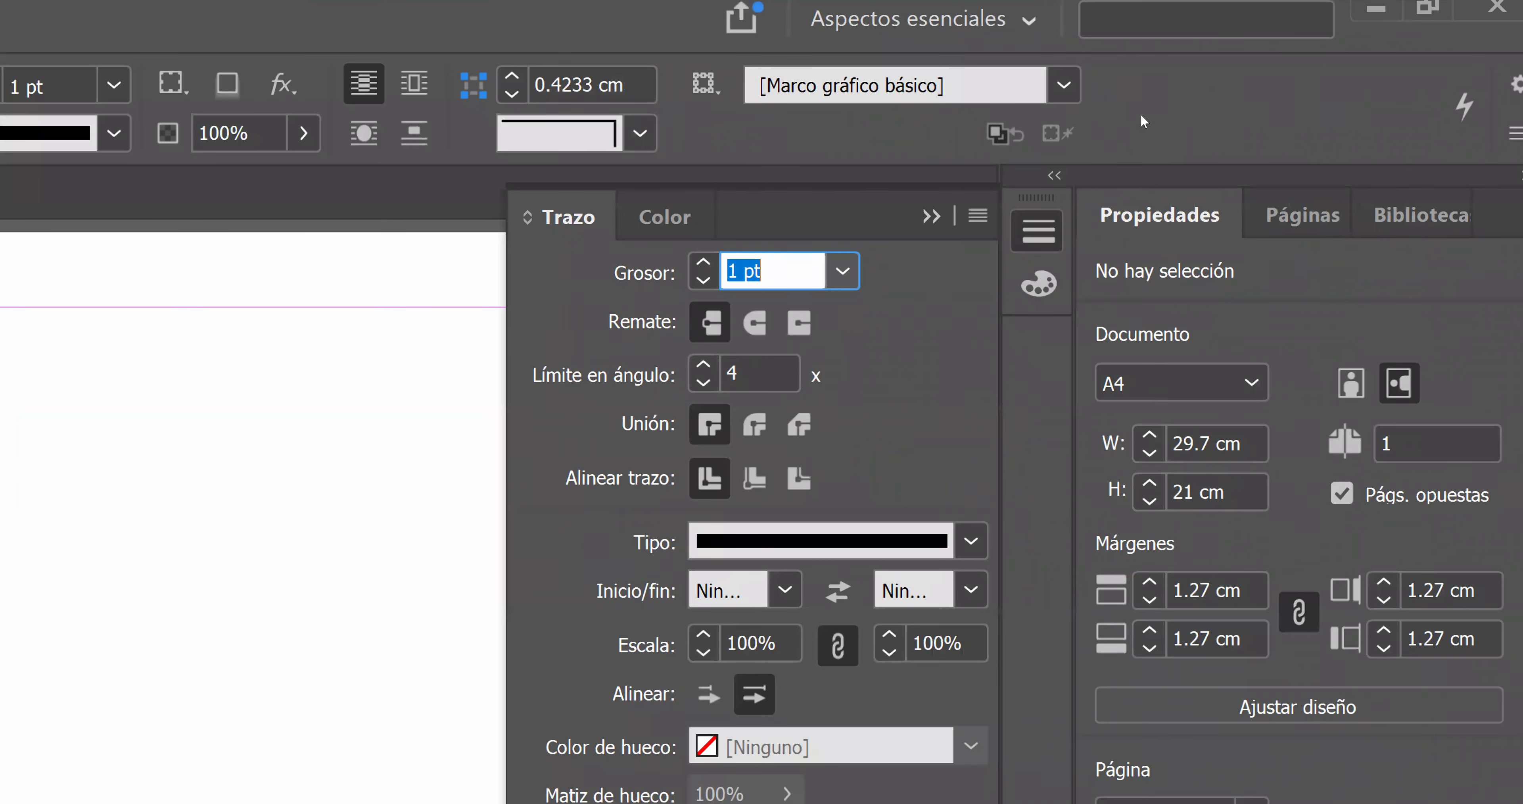
{"action": "key", "text": "Tab"}
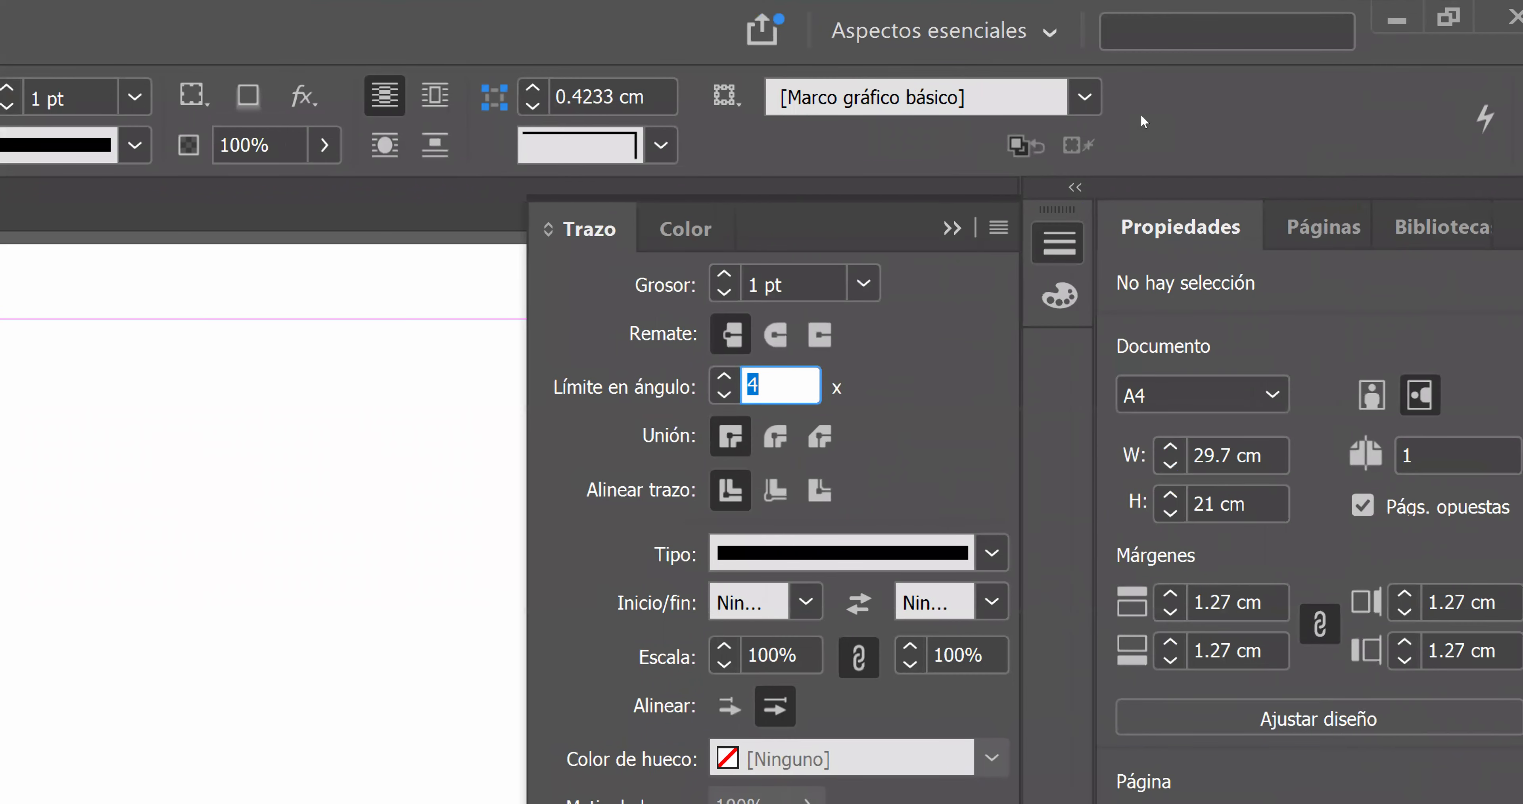
{"action": "key", "text": "Tab"}
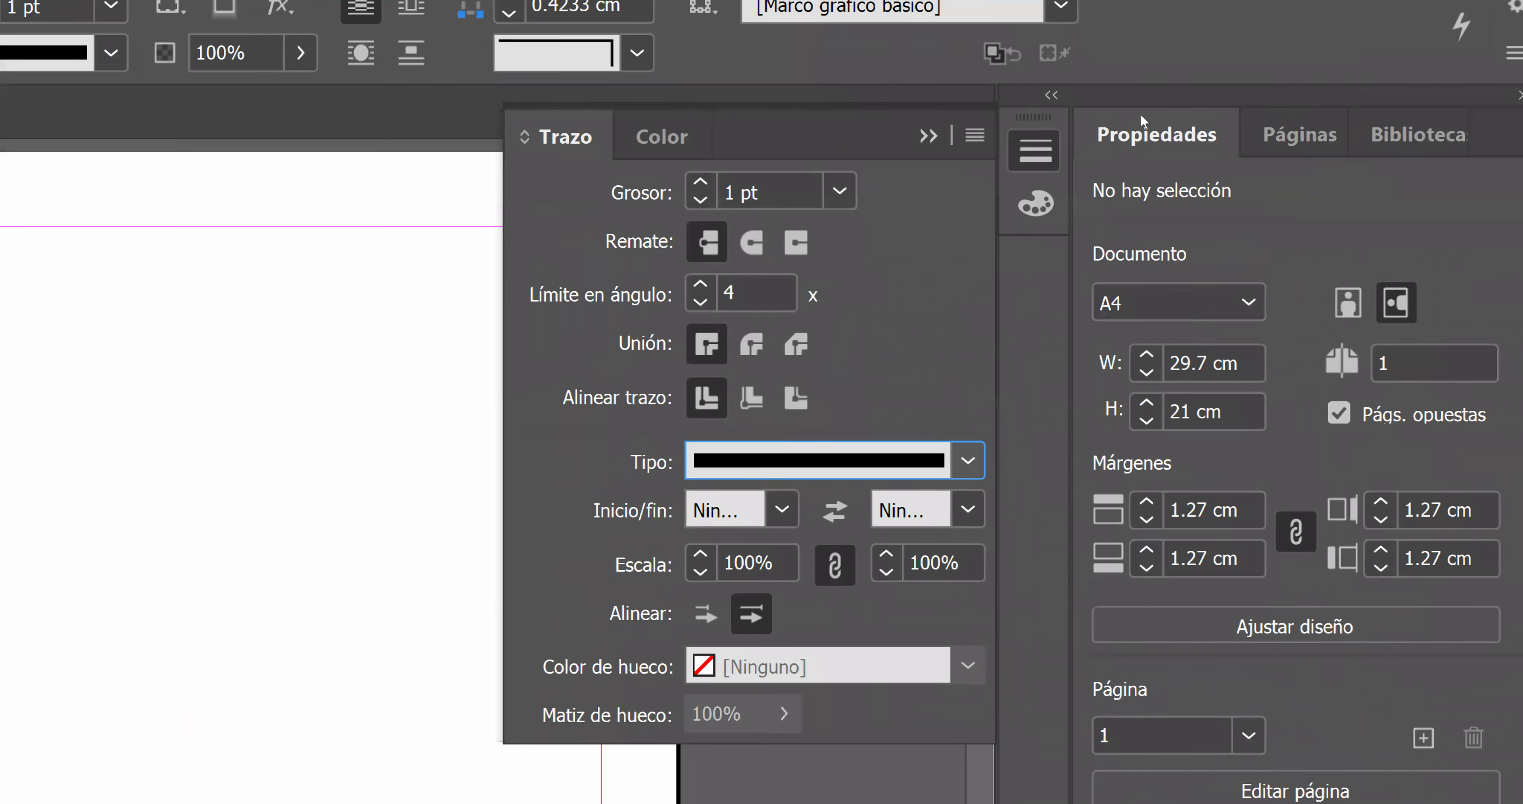
{"action": "key", "text": "Tab"}
{"action": "key", "text": "Tab"}
{"action": "key", "text": "Tab"}
{"action": "key", "text": "Tab"}
{"action": "key", "text": "Tab"}
{"action": "key", "text": "Tab"}
{"action": "key", "text": "Tab"}
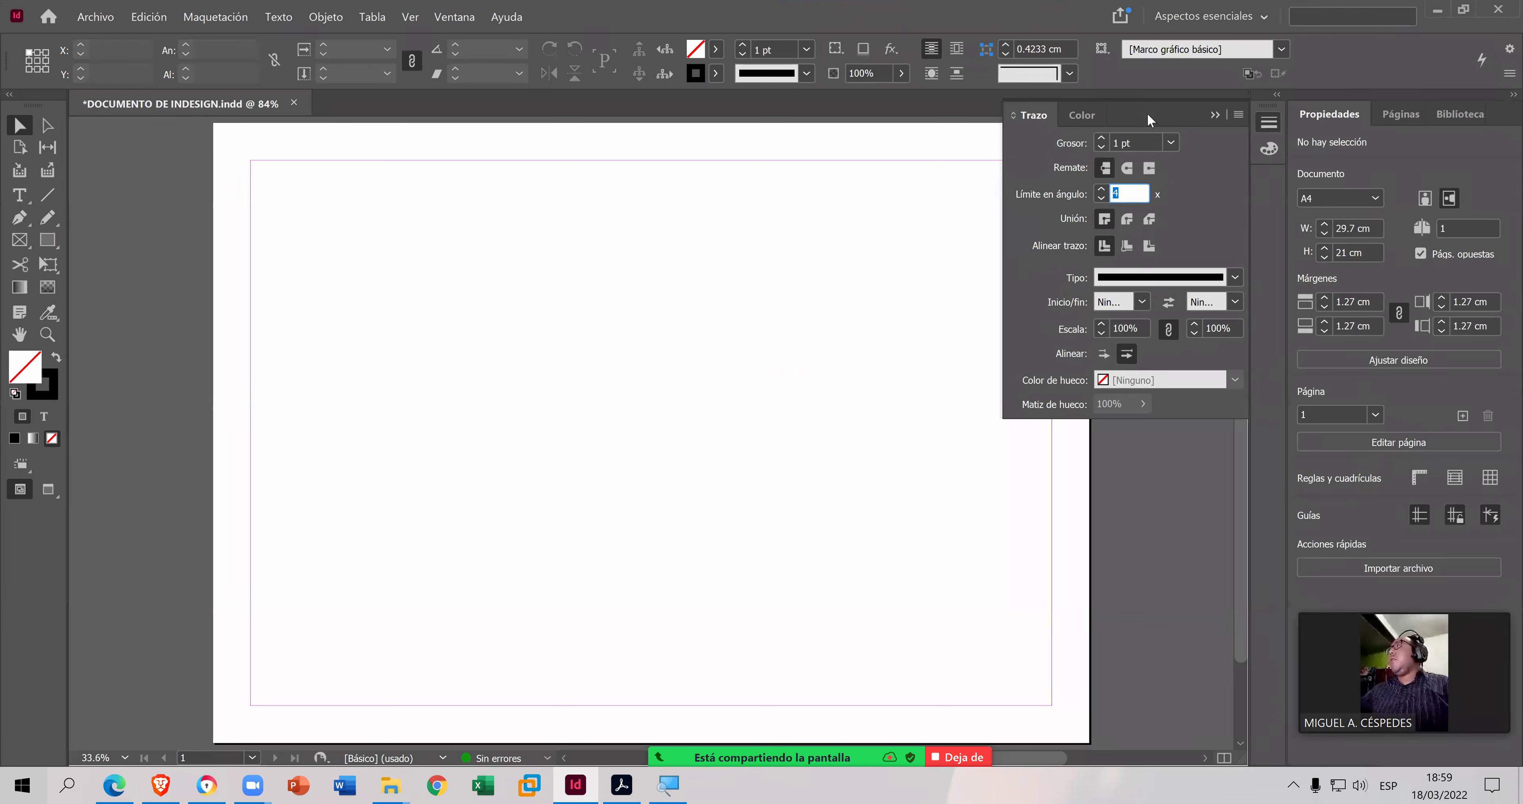
- Detach the Trazo and Color panel group from the dock and float it over the page's upper-left area
{"action": "left_click_drag", "start_coordinate": [1005, 137], "coordinate": [628, 191]}
{"action": "key", "text": "Tab"}
{"action": "key", "text": "Tab"}
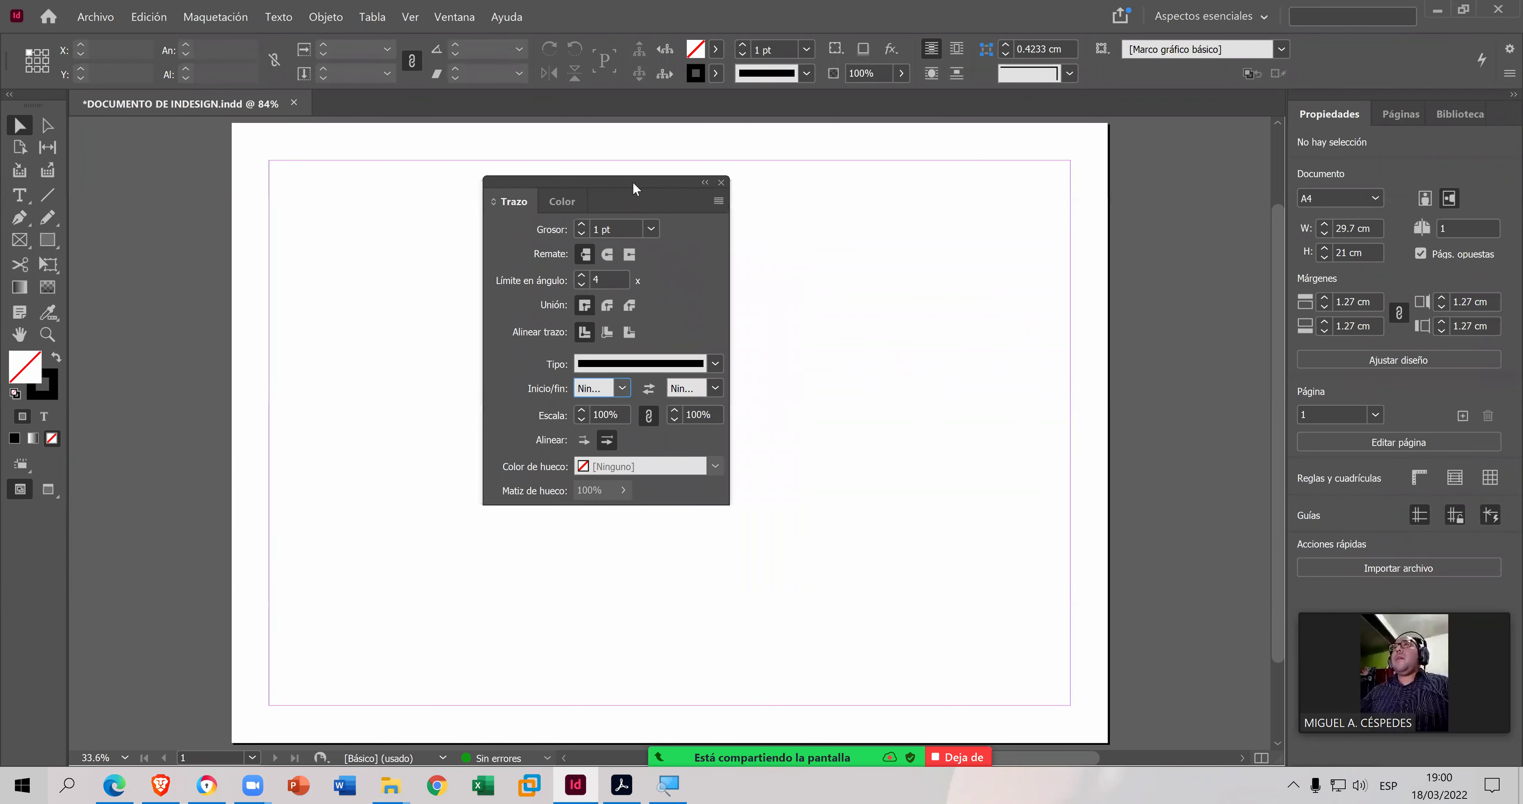
{"action": "key", "text": "Tab"}
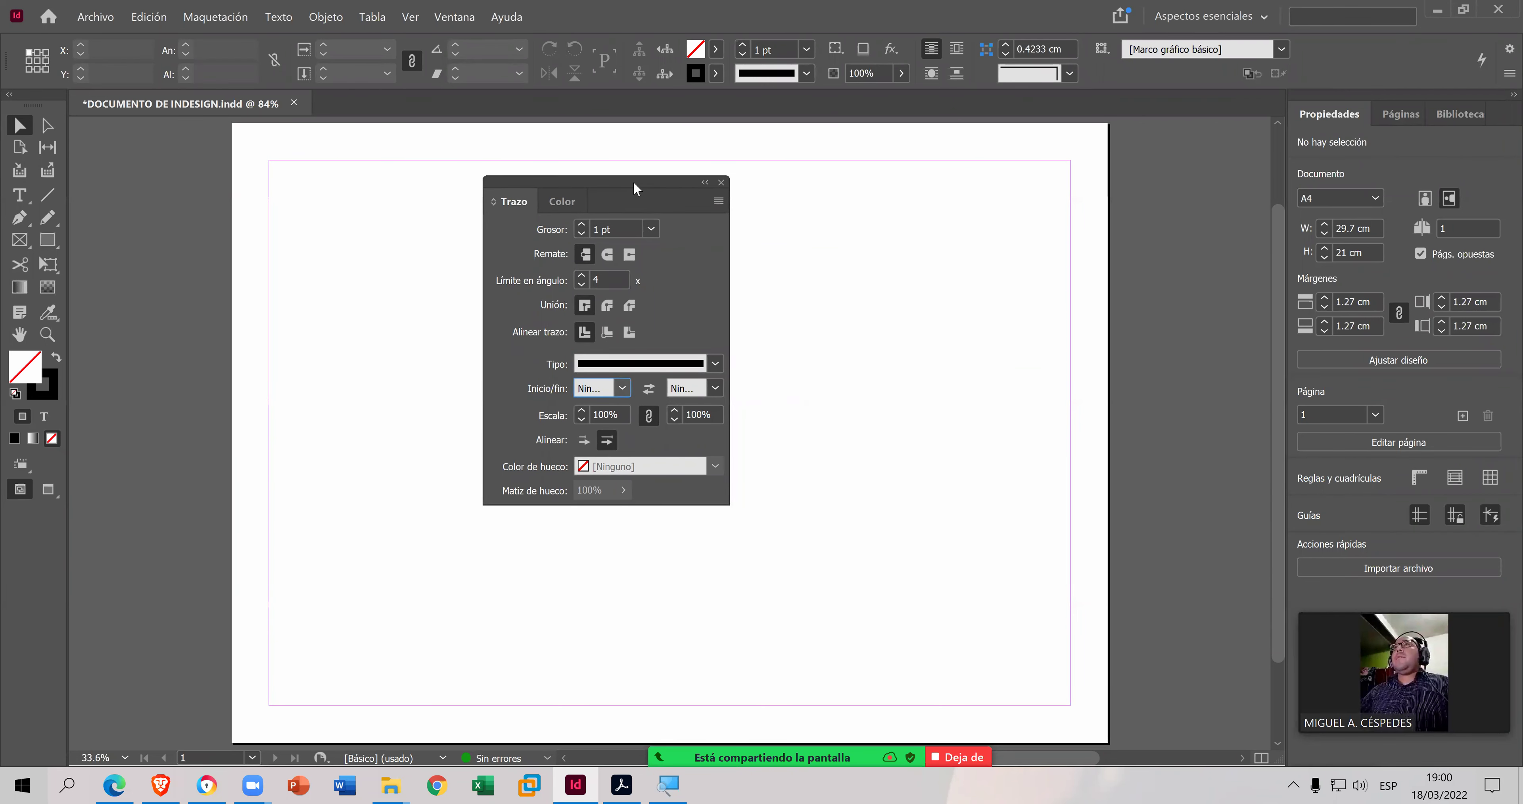
{"action": "left_click_drag", "start_coordinate": [634, 181], "coordinate": [567, 187]}
- Cycle repeatedly through the fields of the floating Trazo panel
{"action": "key", "text": "Tab"}
{"action": "key", "text": "Tab"}
{"action": "key", "text": "Tab"}
{"action": "key", "text": "Tab"}
{"action": "key", "text": "Tab"}
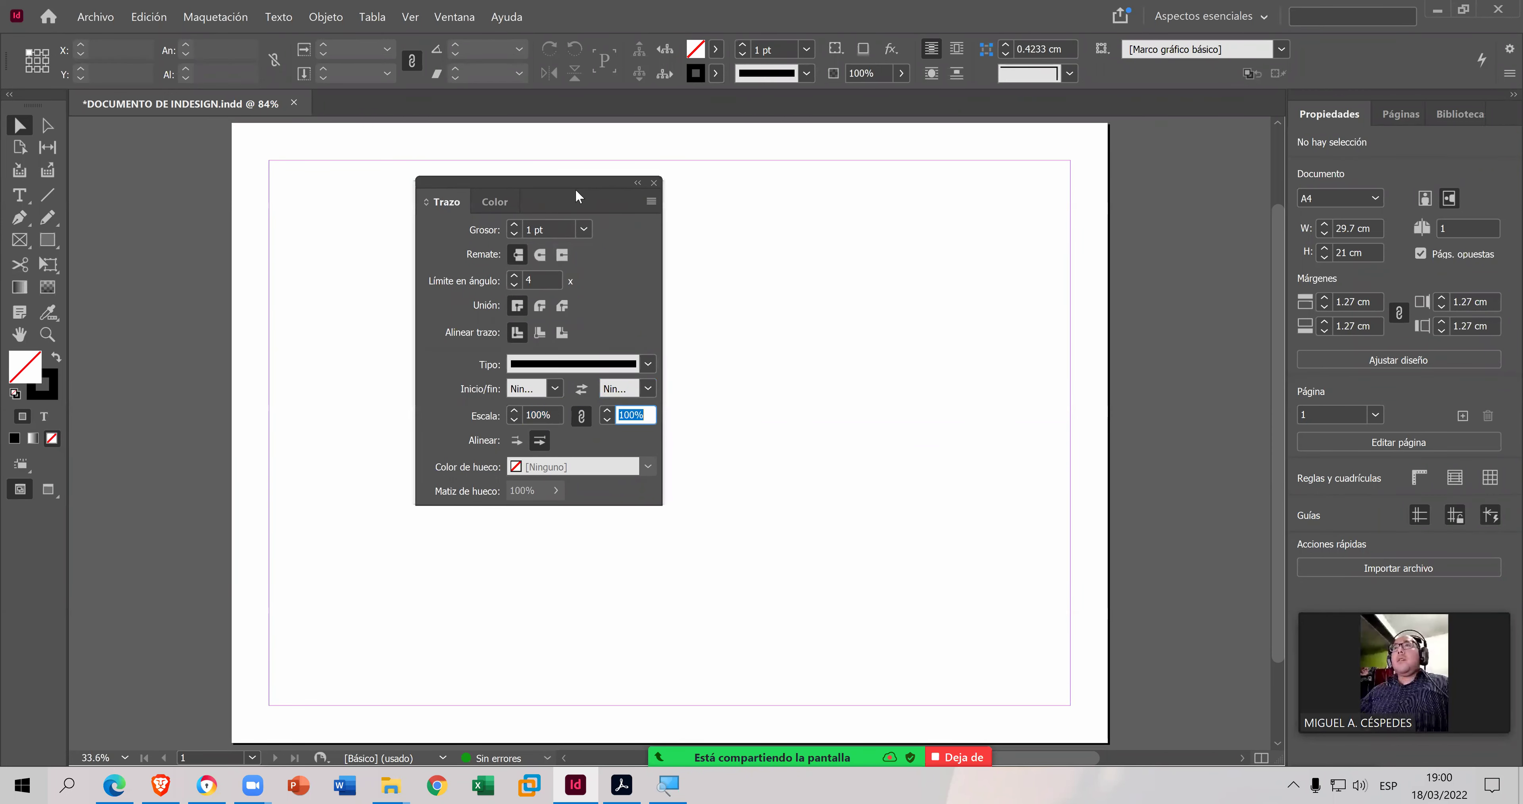
{"action": "key", "text": "Tab"}
{"action": "key", "text": "Tab"}
{"action": "key", "text": "Tab"}
{"action": "key", "text": "Tab"}
{"action": "key", "text": "Tab"}
{"action": "key", "text": "Tab"}
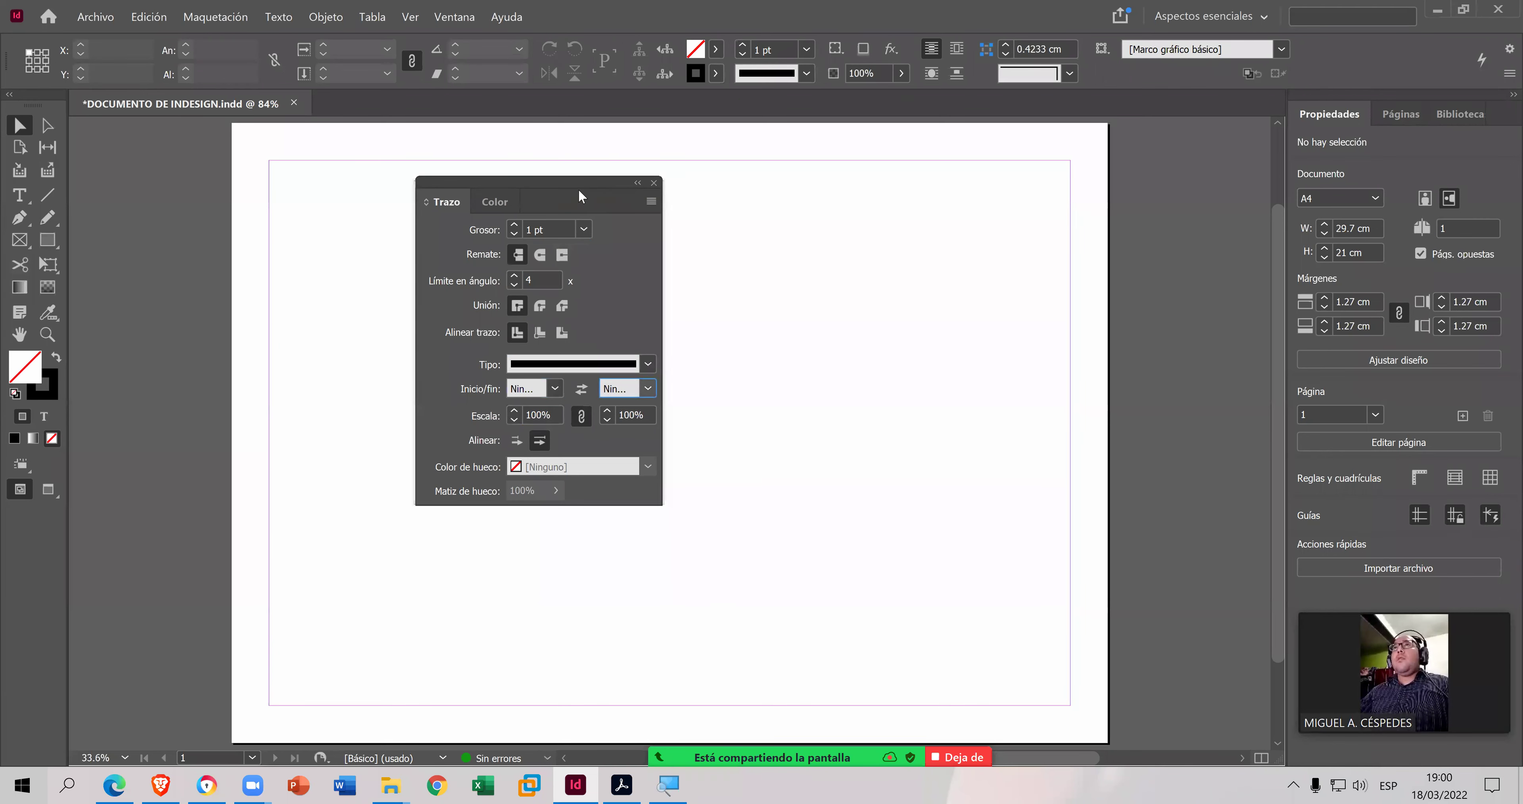
{"action": "key", "text": "Tab"}
{"action": "key", "text": "Tab"}
{"action": "key", "text": "Tab"}
{"action": "key", "text": "Tab"}
{"action": "key", "text": "Tab"}
{"action": "key", "text": "Tab"}
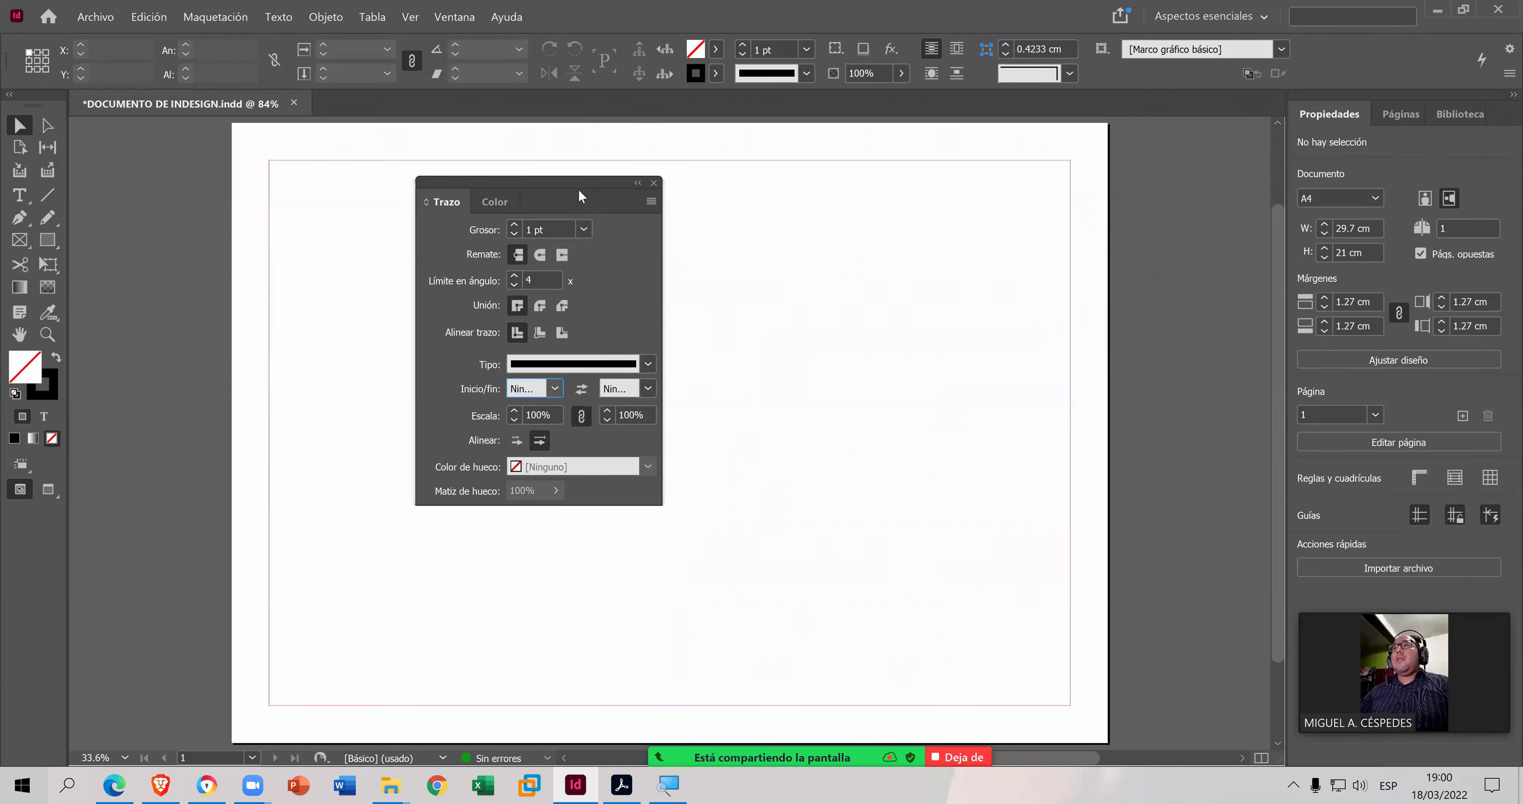
{"action": "key", "text": "Tab"}
{"action": "key", "text": "Tab"}
{"action": "key", "text": "Tab"}
{"action": "key", "text": "Tab"}
- Hide the floating Trazo panel's extra options and show them again
{"action": "left_click", "coordinate": [651, 200]}
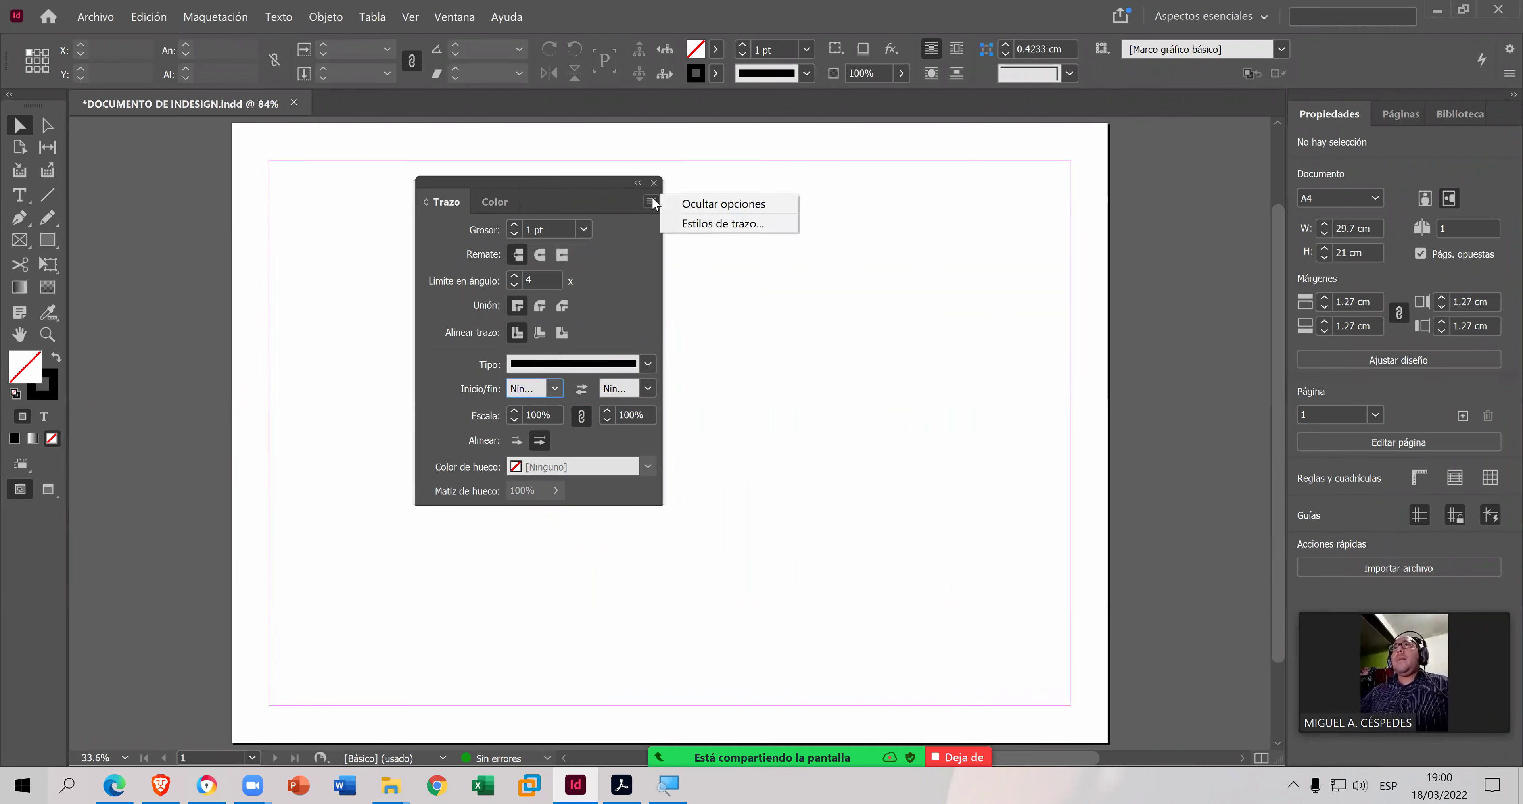
{"action": "left_click", "coordinate": [780, 204]}
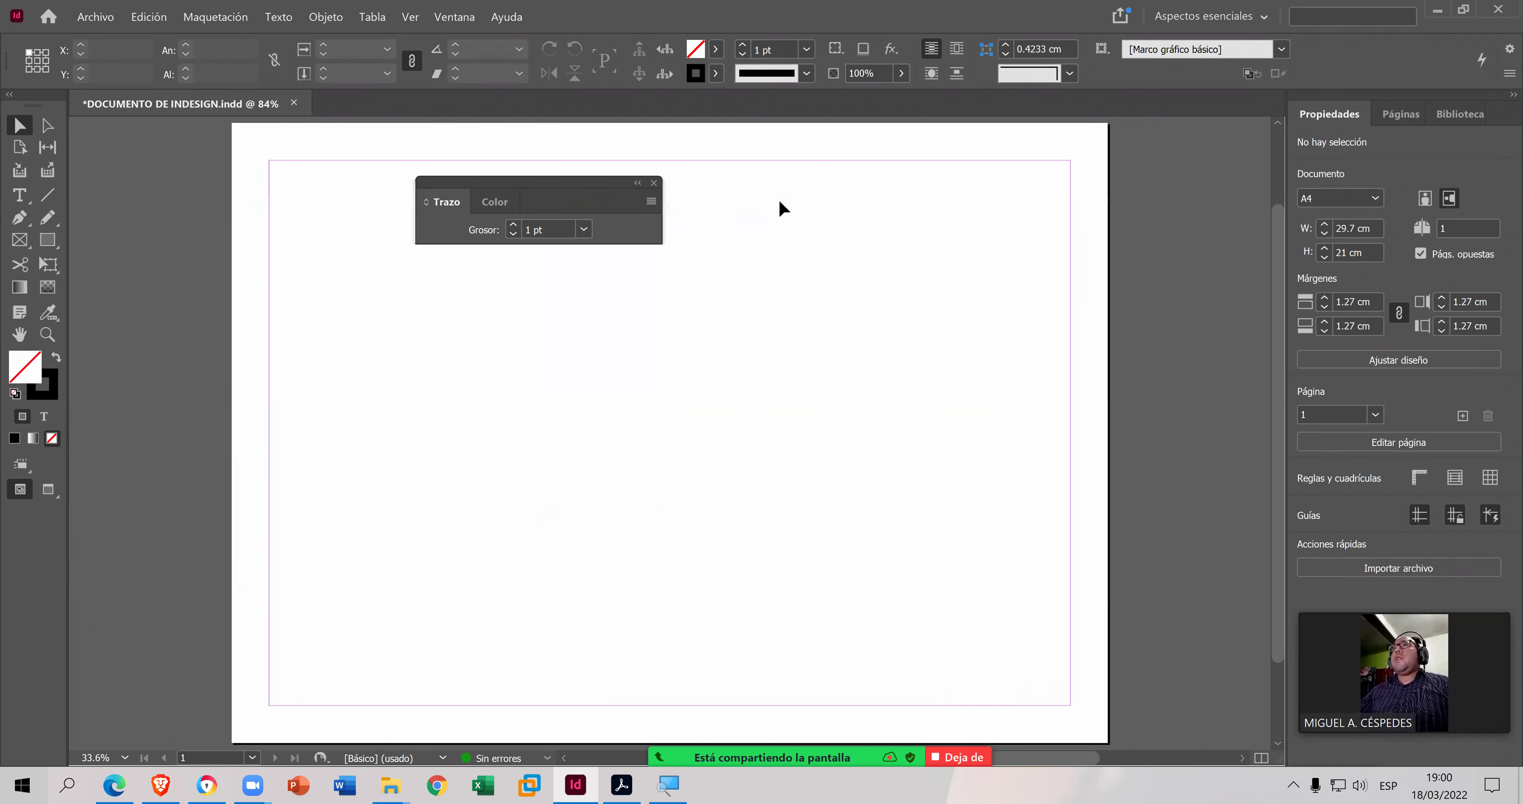
{"action": "left_click", "coordinate": [652, 202]}
{"action": "left_click", "coordinate": [714, 208]}
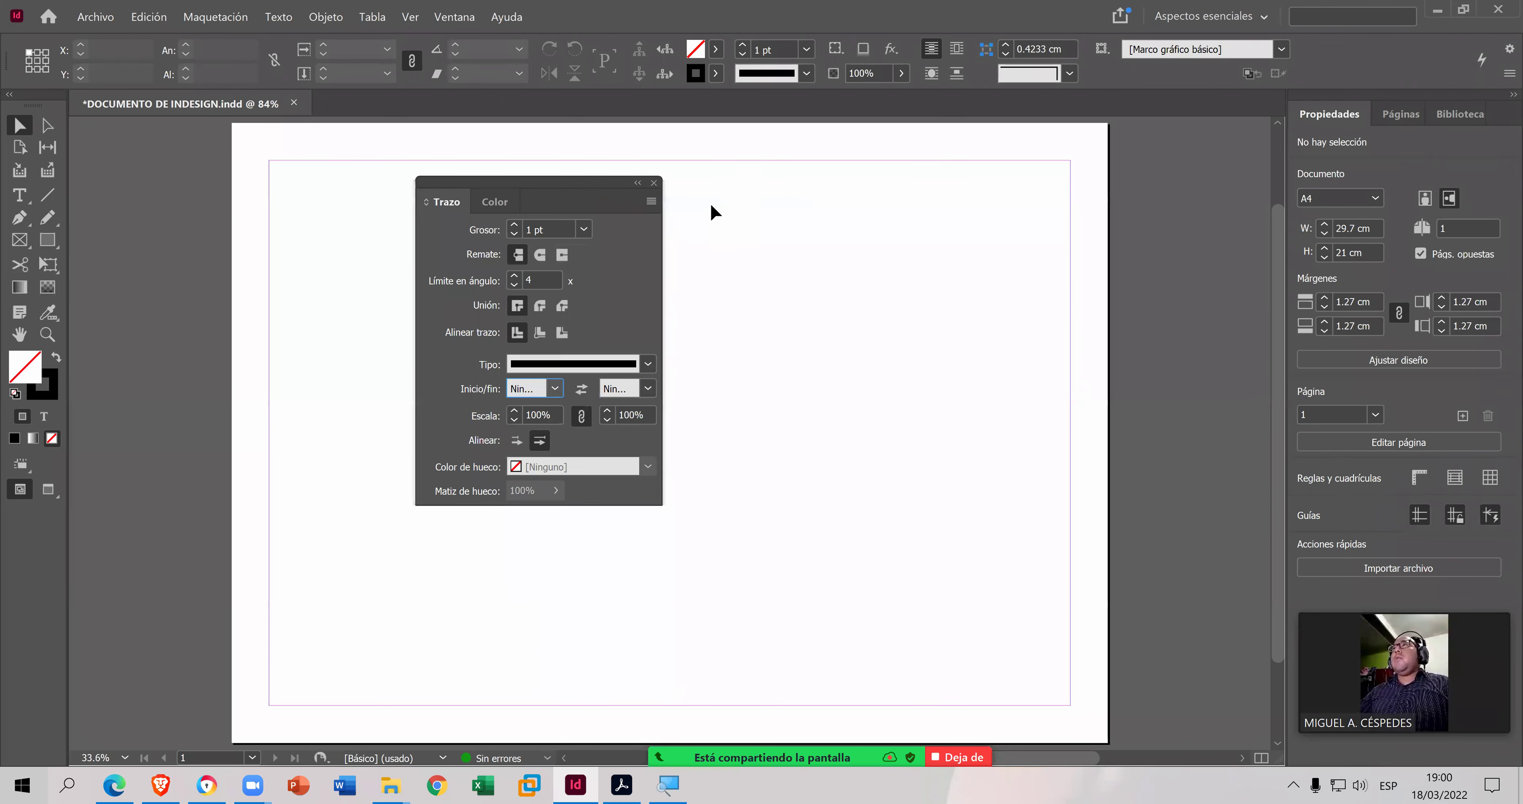
- Bring Color to the front of the floating group and dock the group beside Propiedades, collapsed to icons
{"action": "left_click", "coordinate": [512, 205]}
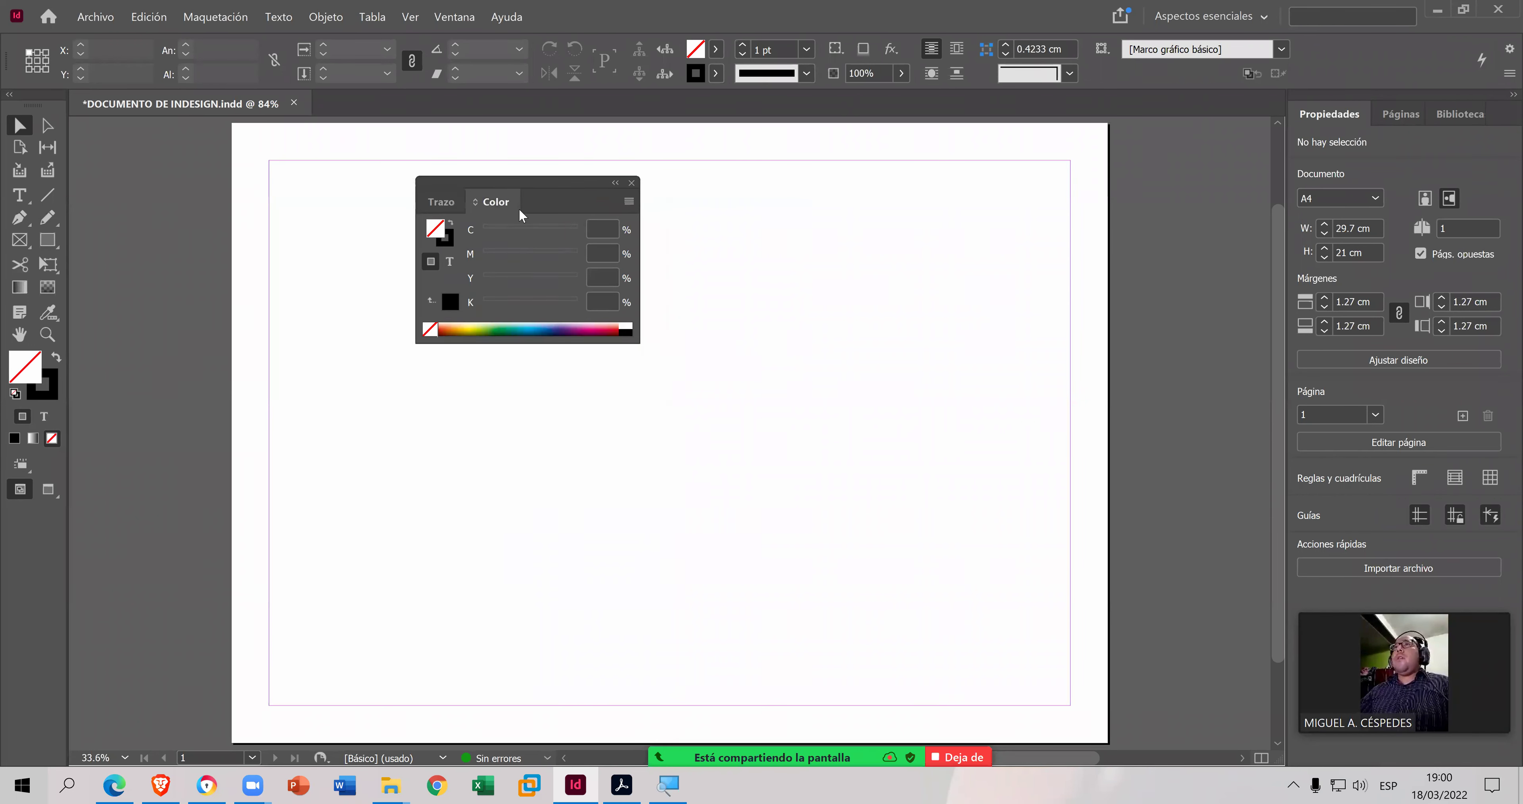
{"action": "left_click_drag", "start_coordinate": [539, 194], "coordinate": [1280, 129]}
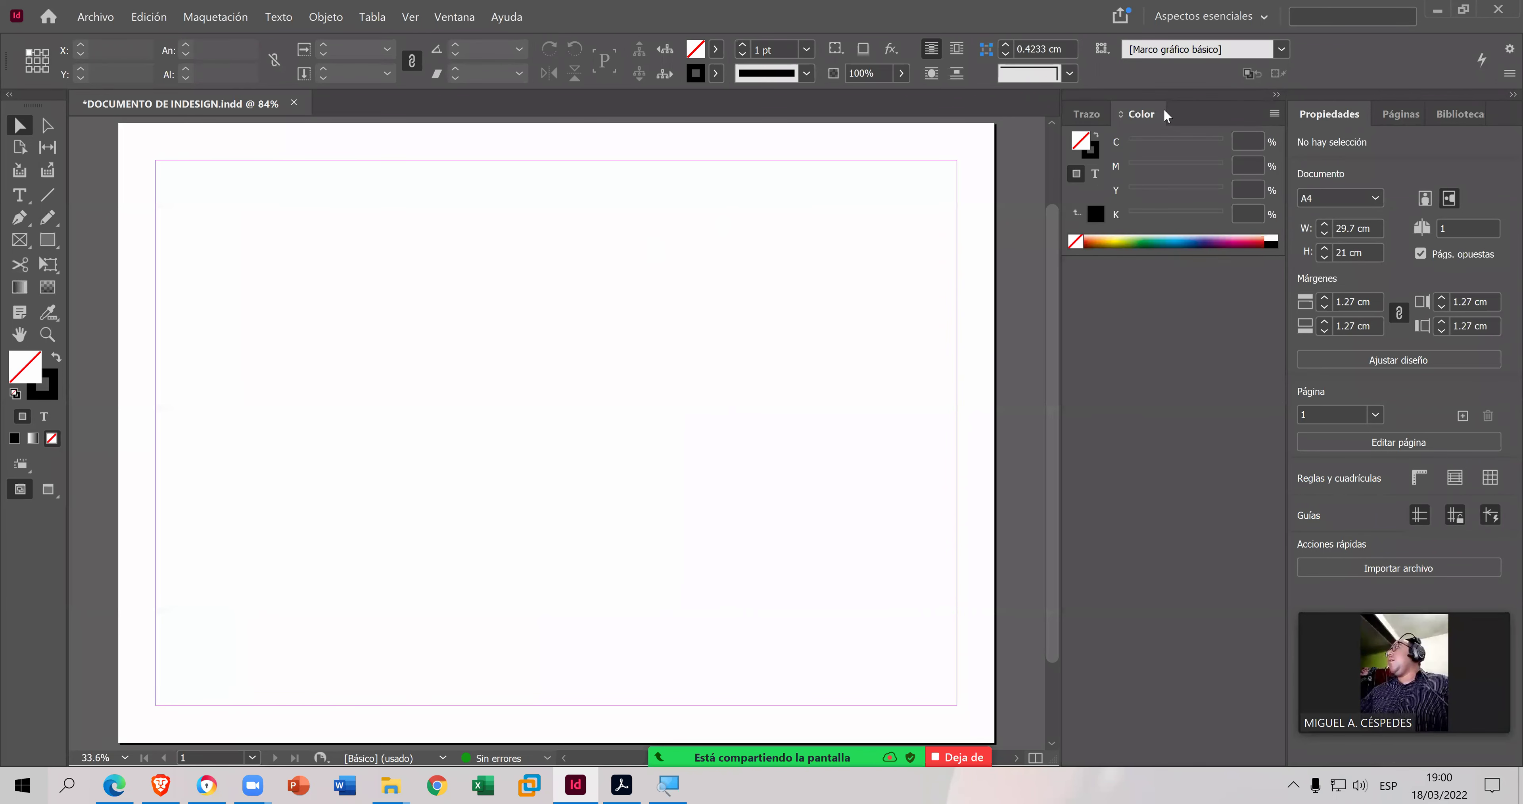
{"action": "left_click", "coordinate": [1276, 95]}
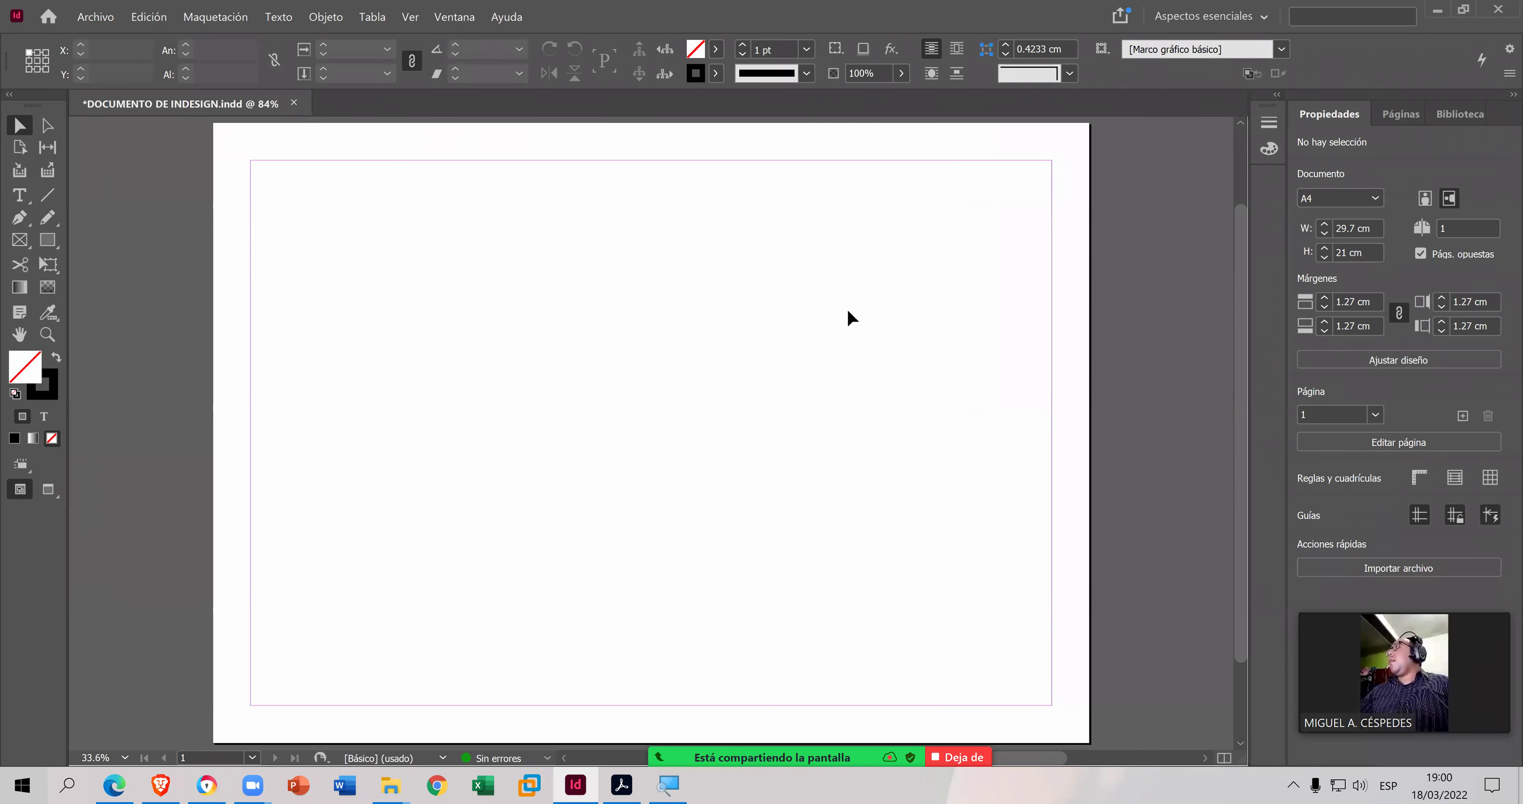
- Switch to the PDF guide in Acrobat and read Paso 6 de 11 about compact and expanded panels
{"action": "left_click", "coordinate": [618, 784]}
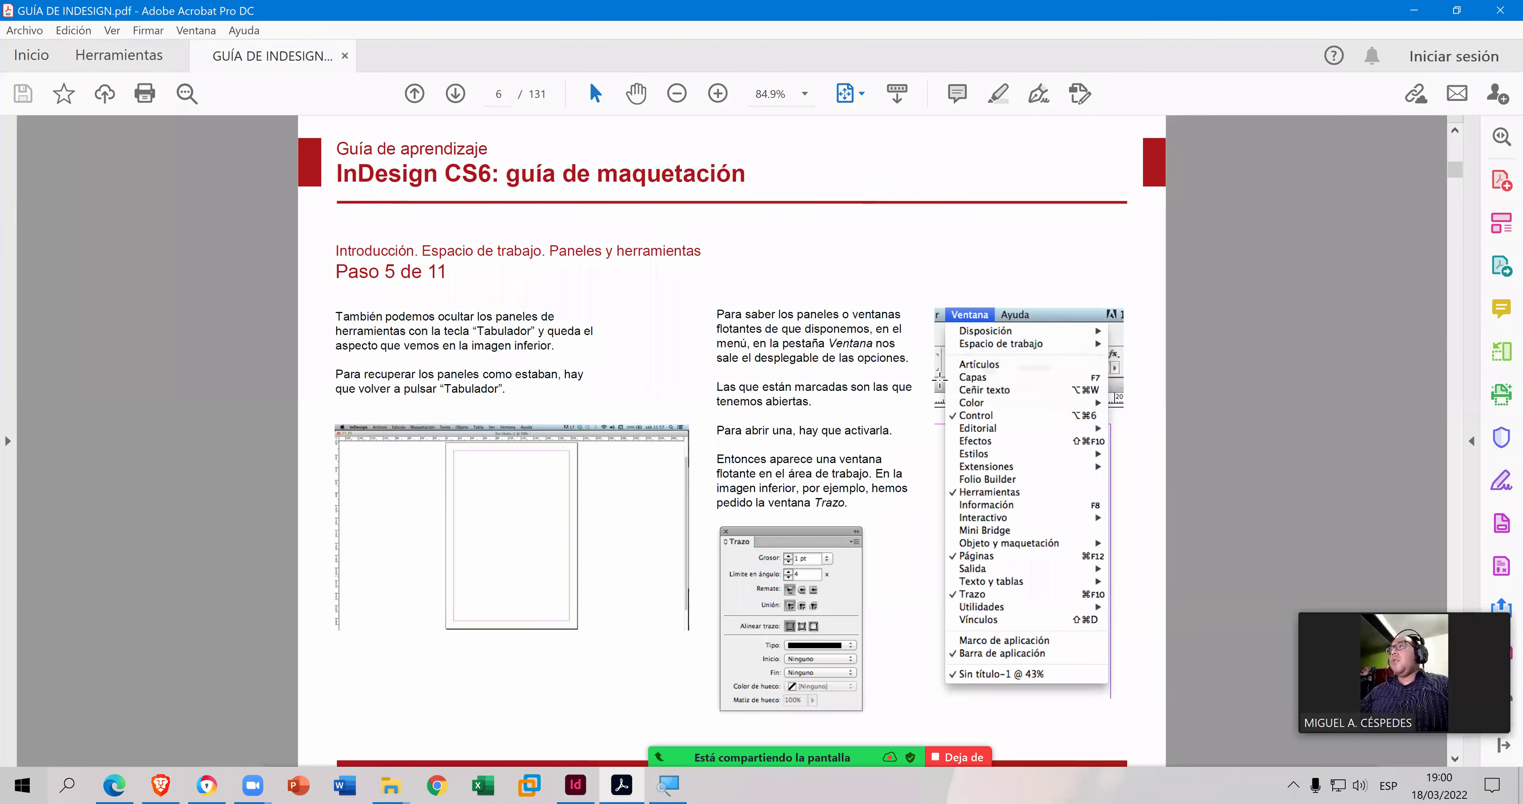
{"action": "left_click", "coordinate": [457, 95]}
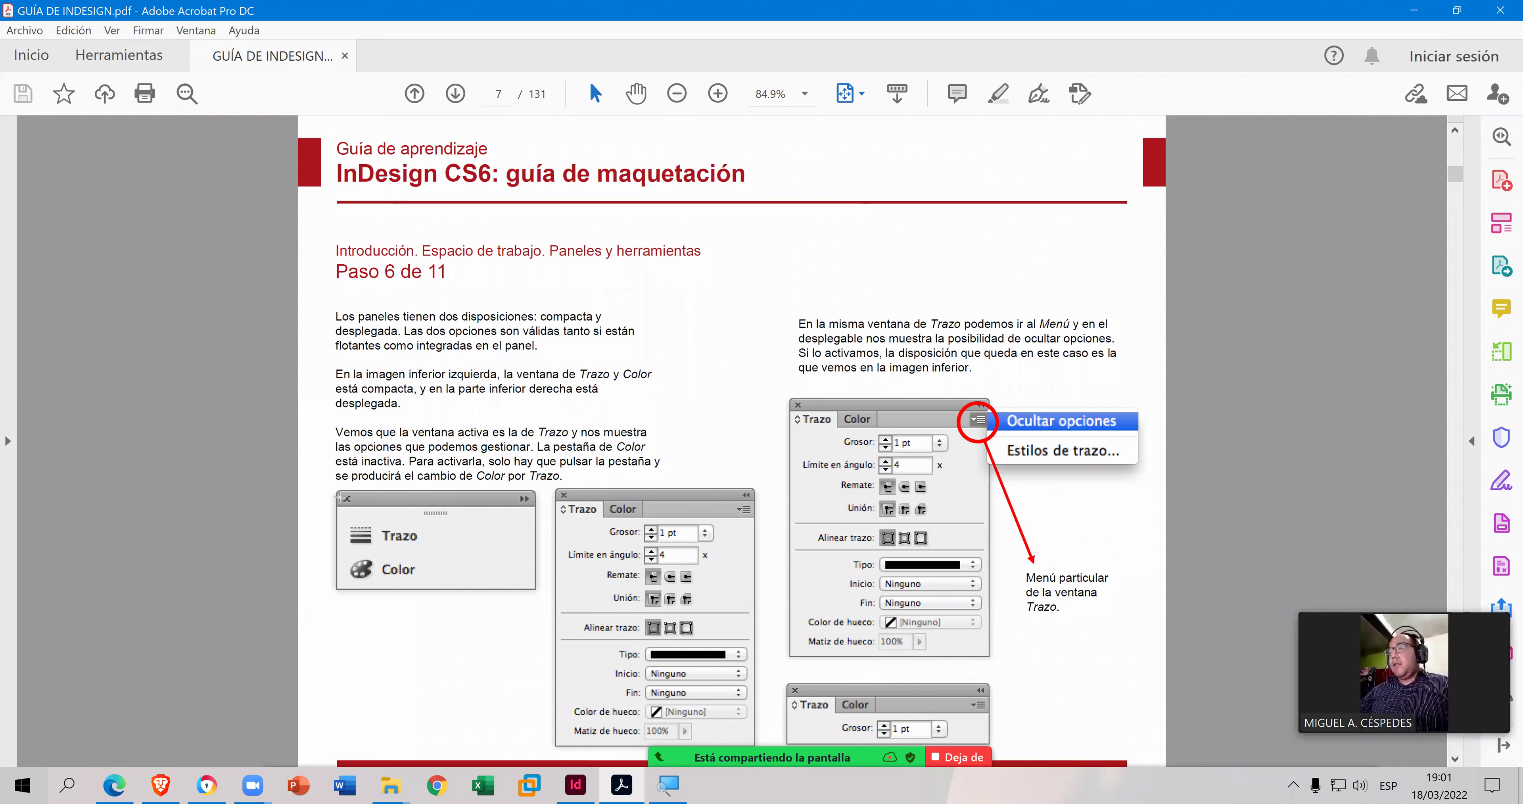
- Frame the guide's images of the compact and expanded Trazo and Color panels with red annotation rectangles
{"action": "left_click_drag", "start_coordinate": [321, 483], "coordinate": [459, 514]}
{"action": "left_click_drag", "start_coordinate": [543, 554], "coordinate": [547, 602]}
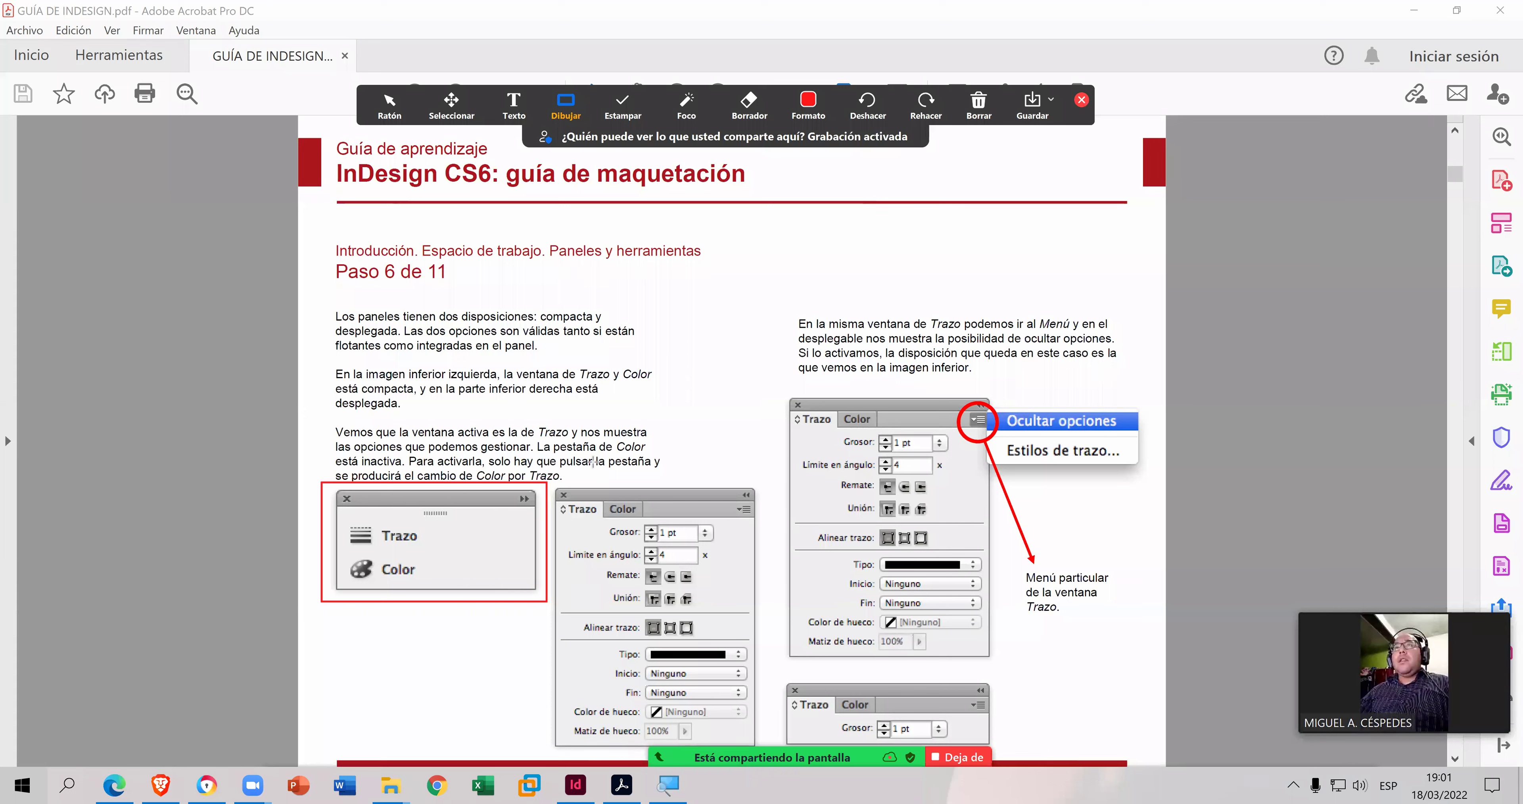
{"action": "left_click_drag", "start_coordinate": [548, 483], "coordinate": [758, 754]}
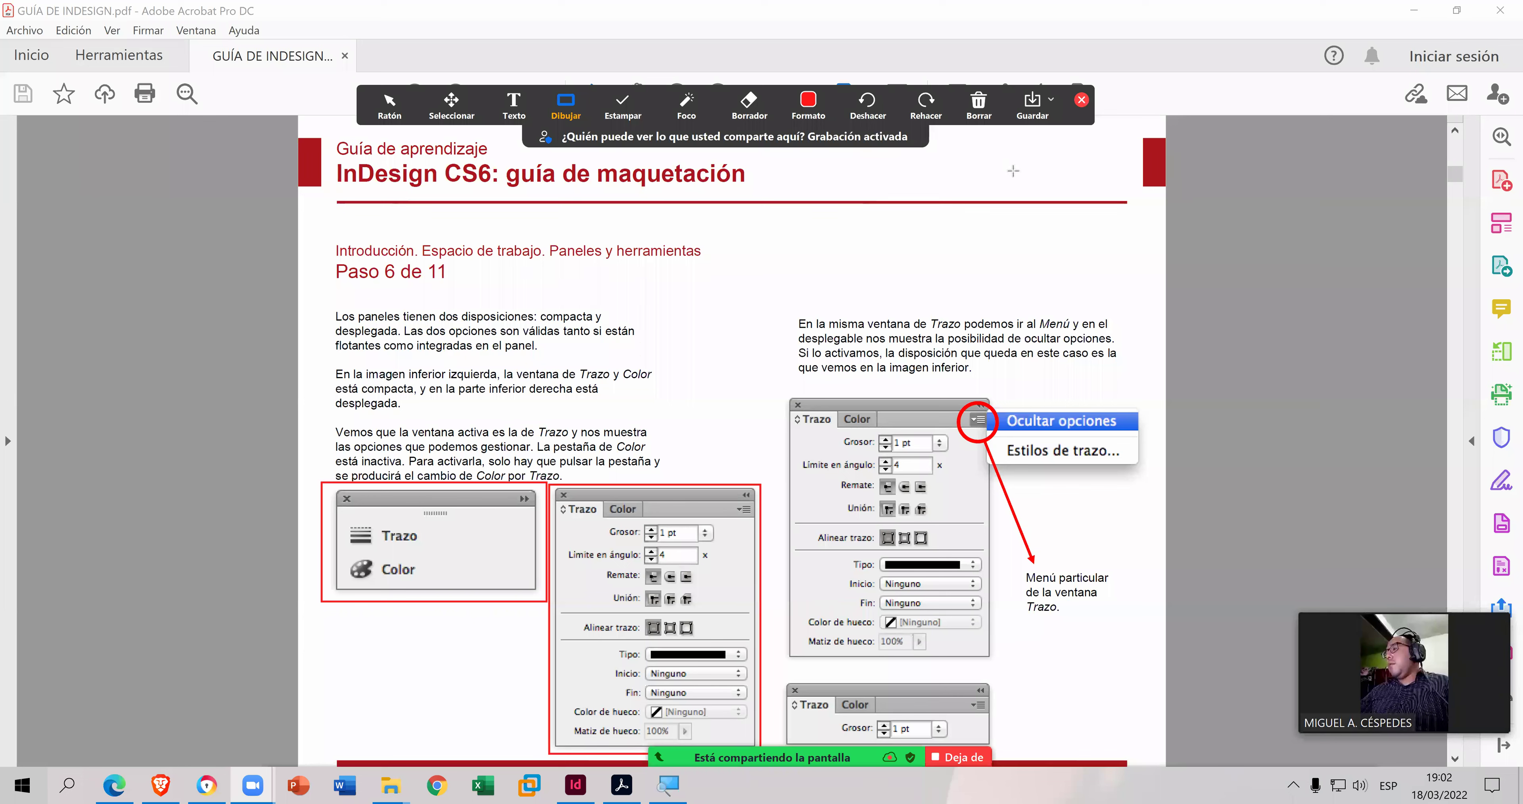
- Clear the red rectangles drawn over the guide and return to InDesign
{"action": "left_click", "coordinate": [978, 105]}
{"action": "left_click", "coordinate": [1013, 169]}
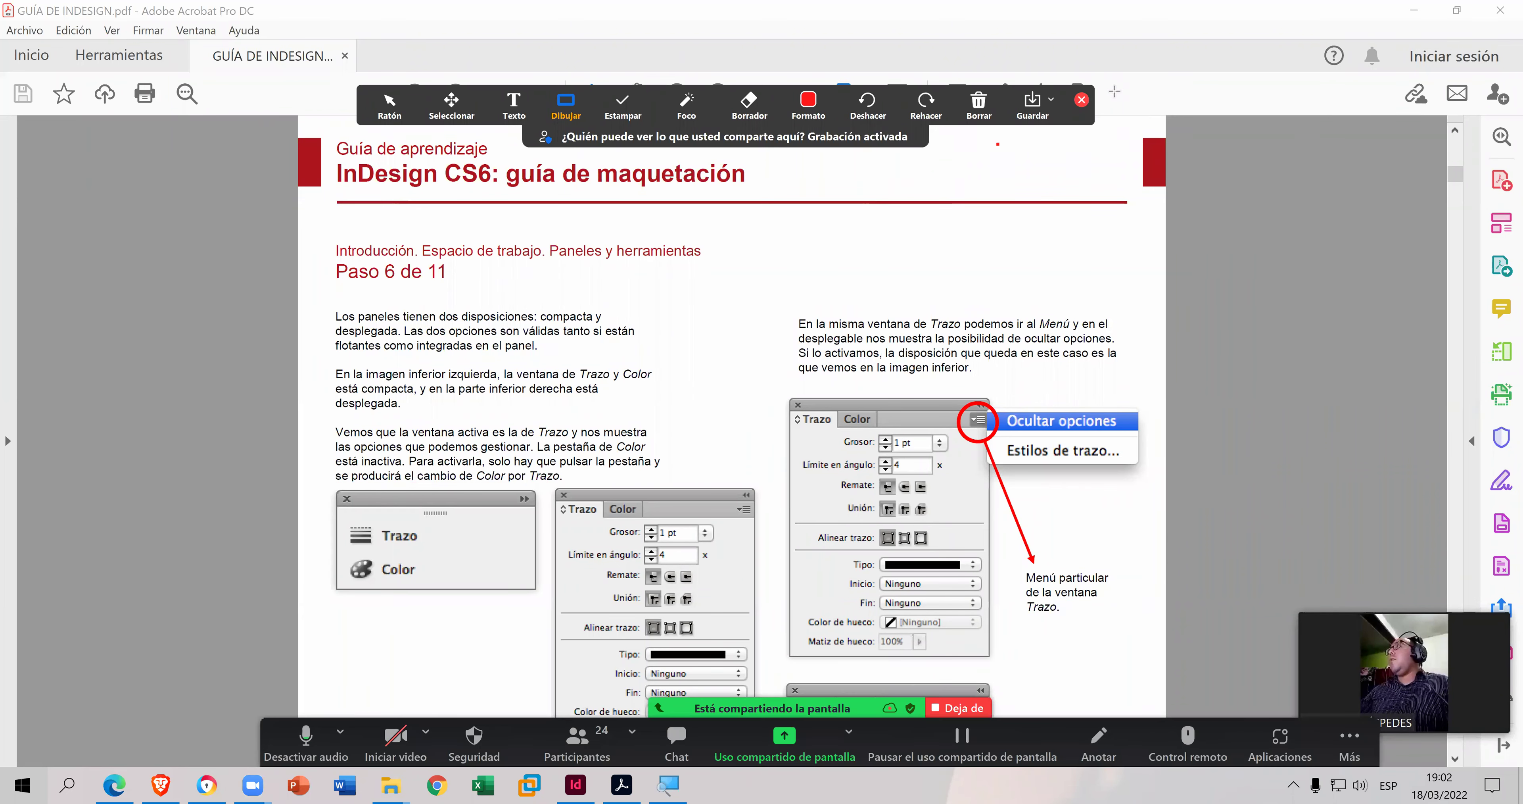
{"action": "left_click", "coordinate": [1417, 10]}
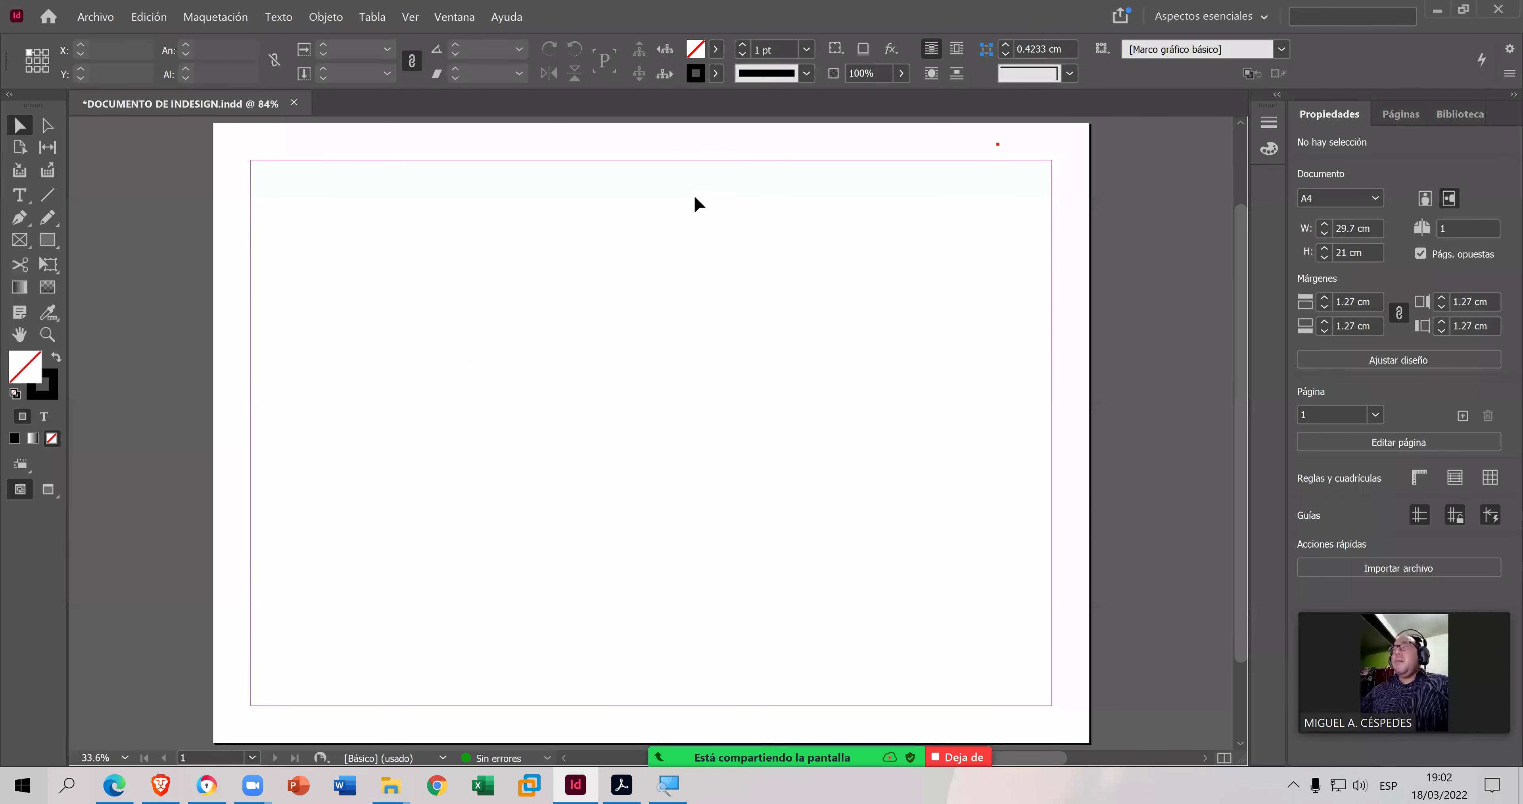
- Expand and collapse the docked Trazo panel, and do the same with the Color panel
{"action": "key", "text": "F10"}
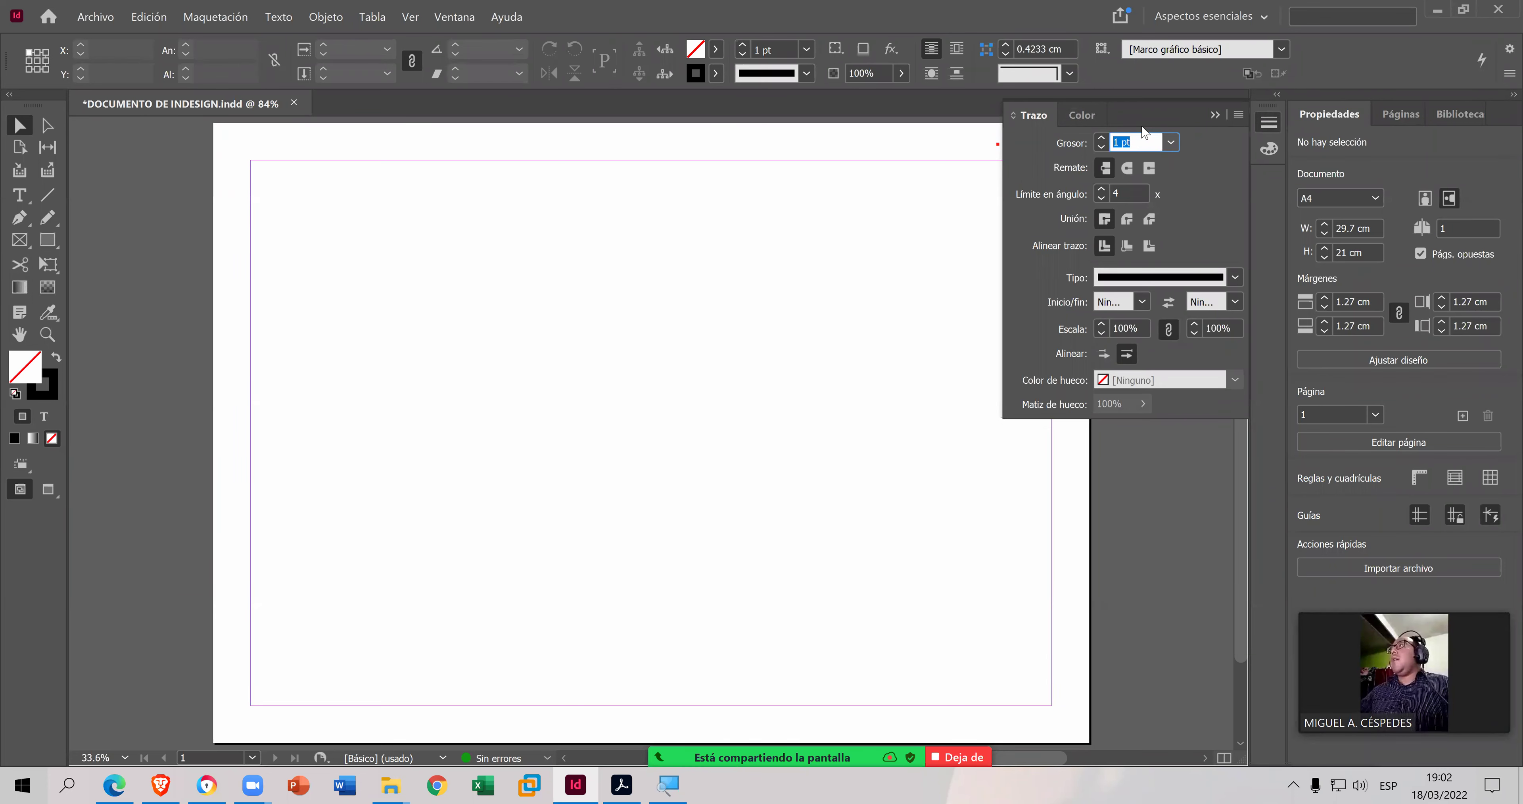
{"action": "left_click", "coordinate": [1210, 111]}
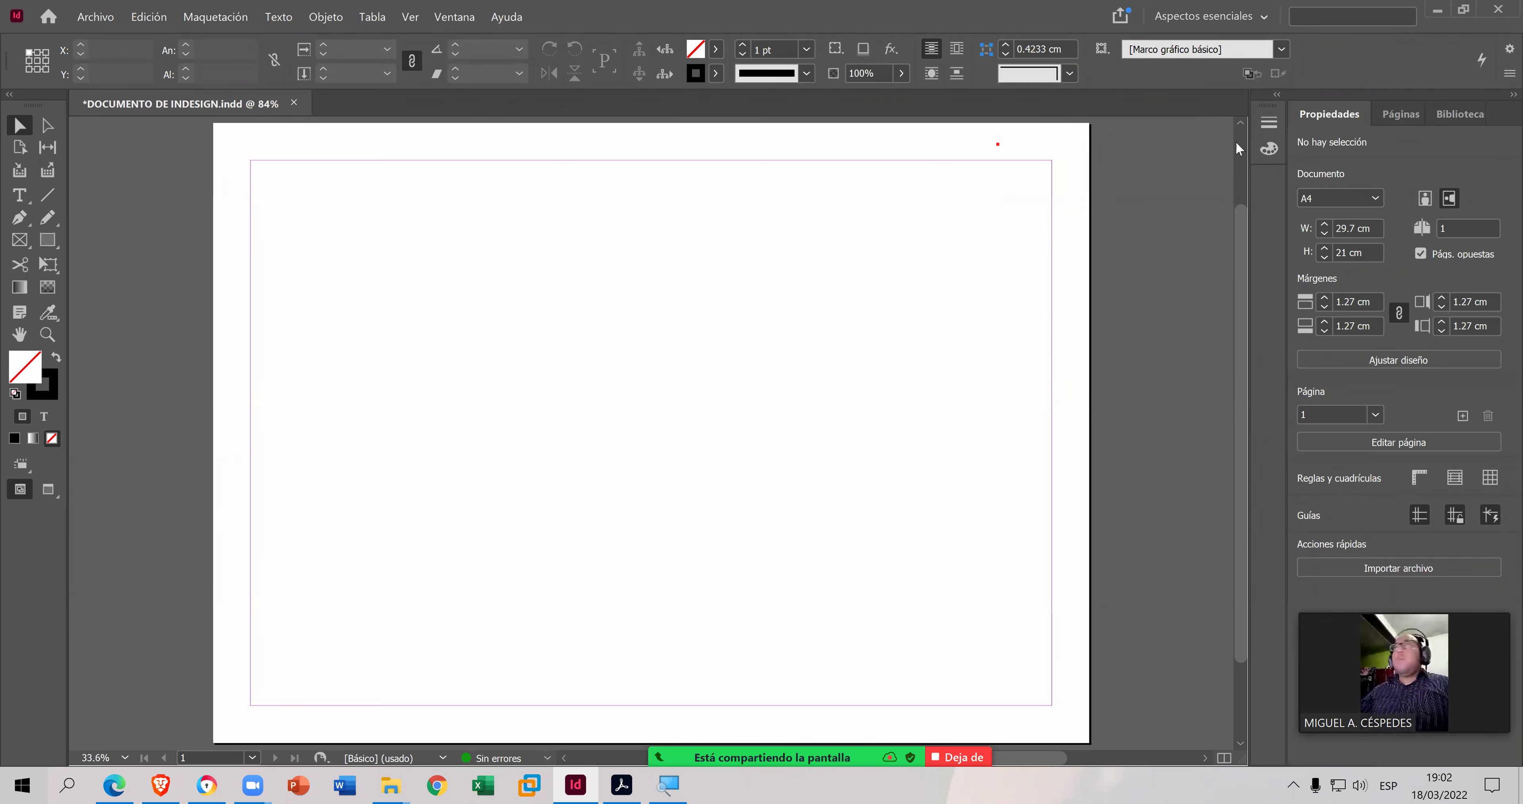
{"action": "left_click", "coordinate": [1267, 149]}
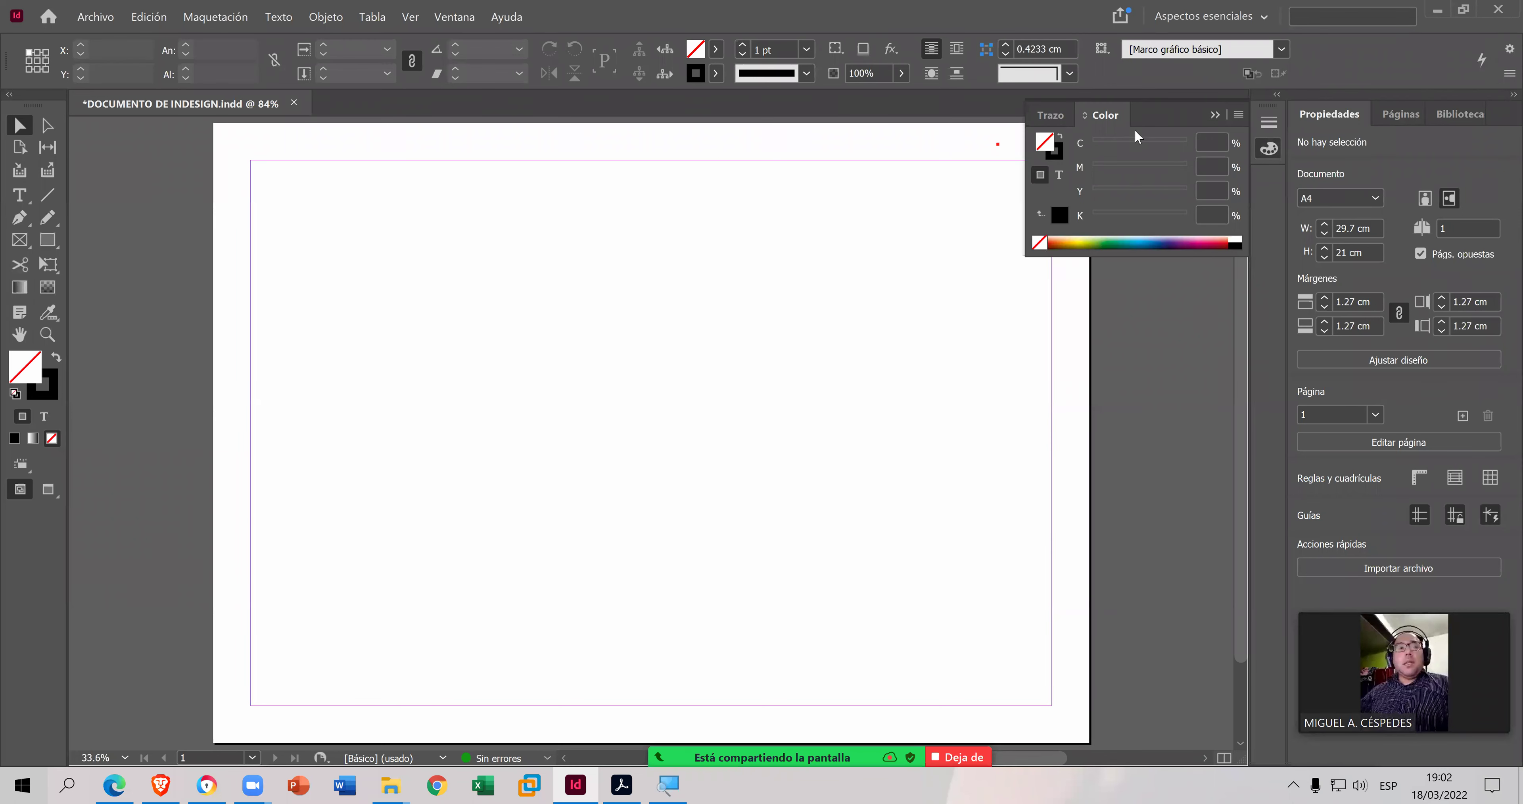
{"action": "left_click", "coordinate": [1215, 114]}
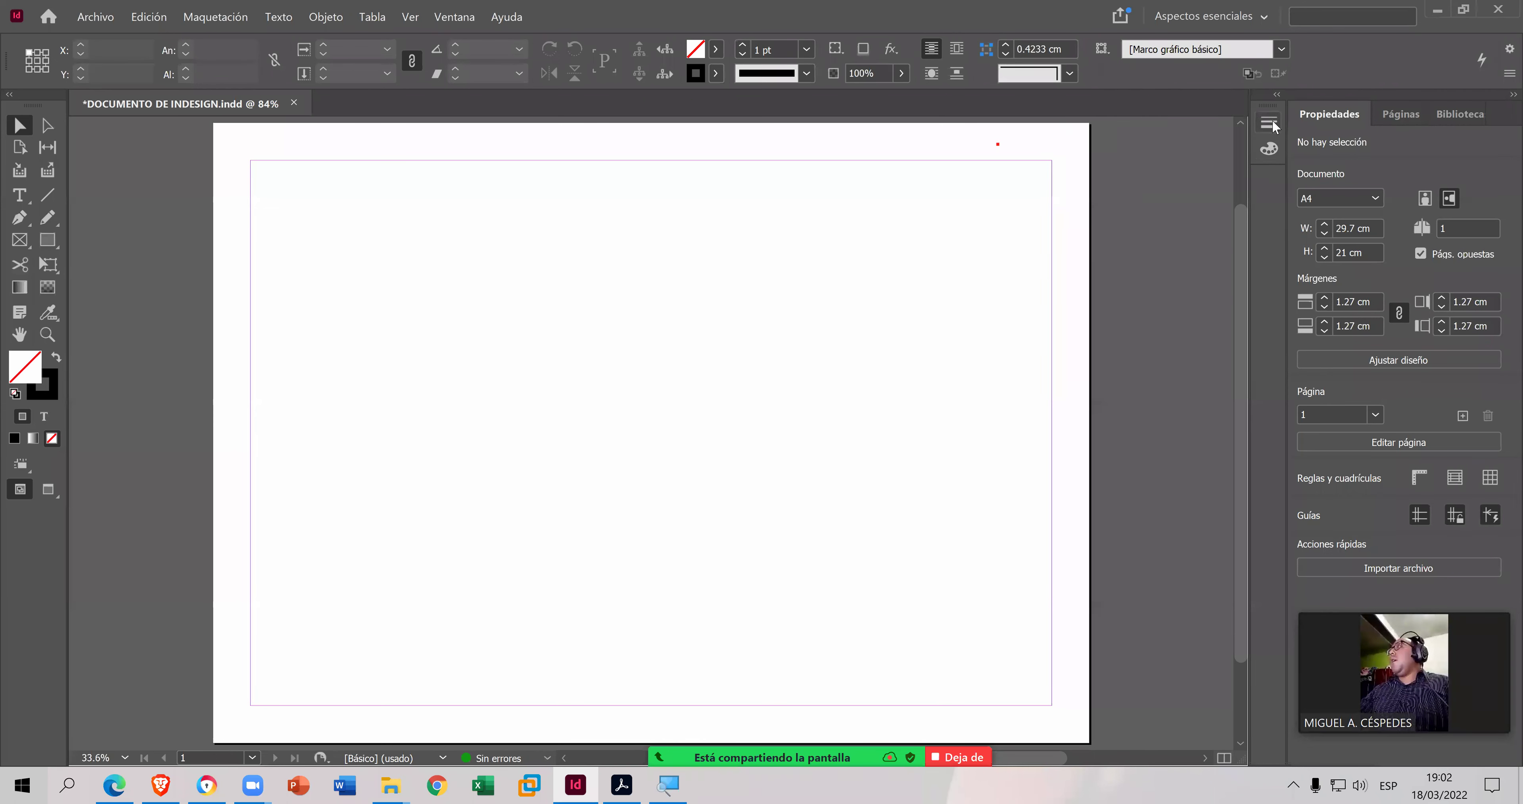
- Detach the Trazo panel alone as an expanded floating panel over the page and hide its extra options
{"action": "left_click_drag", "start_coordinate": [408, 165], "coordinate": [353, 171]}
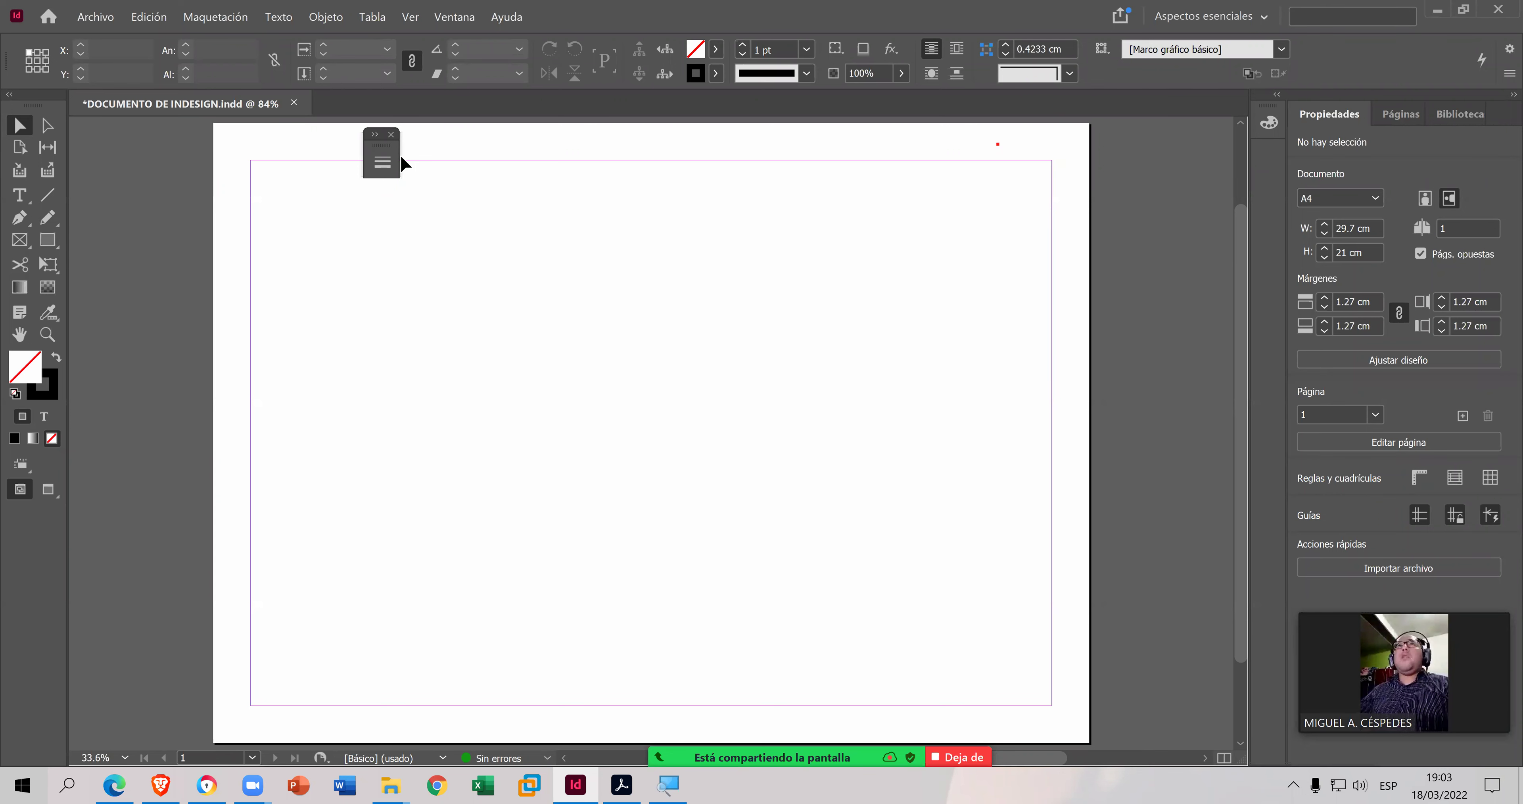
{"action": "left_click", "coordinate": [373, 136]}
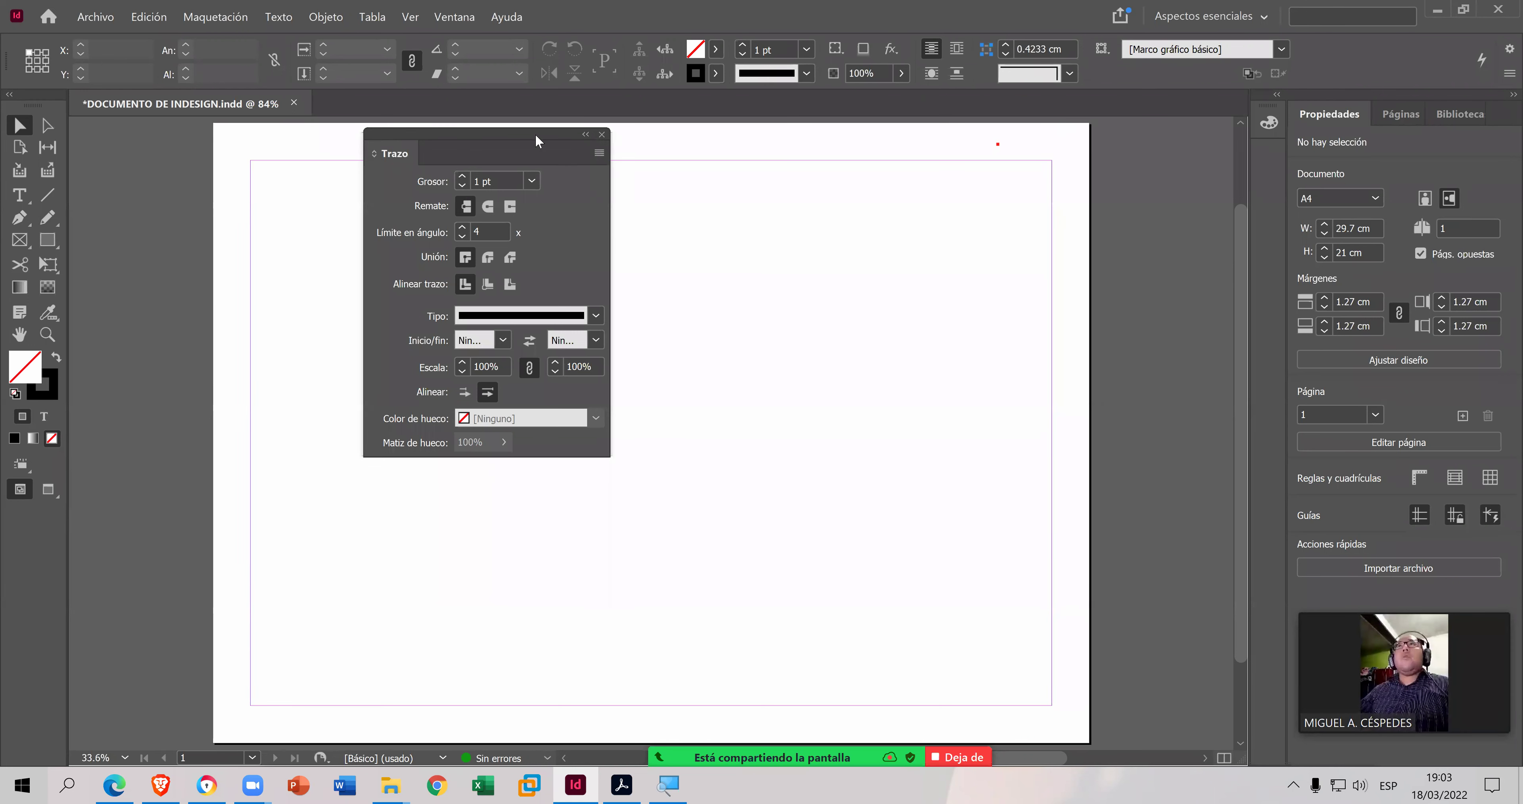
{"action": "left_click_drag", "start_coordinate": [535, 133], "coordinate": [557, 220]}
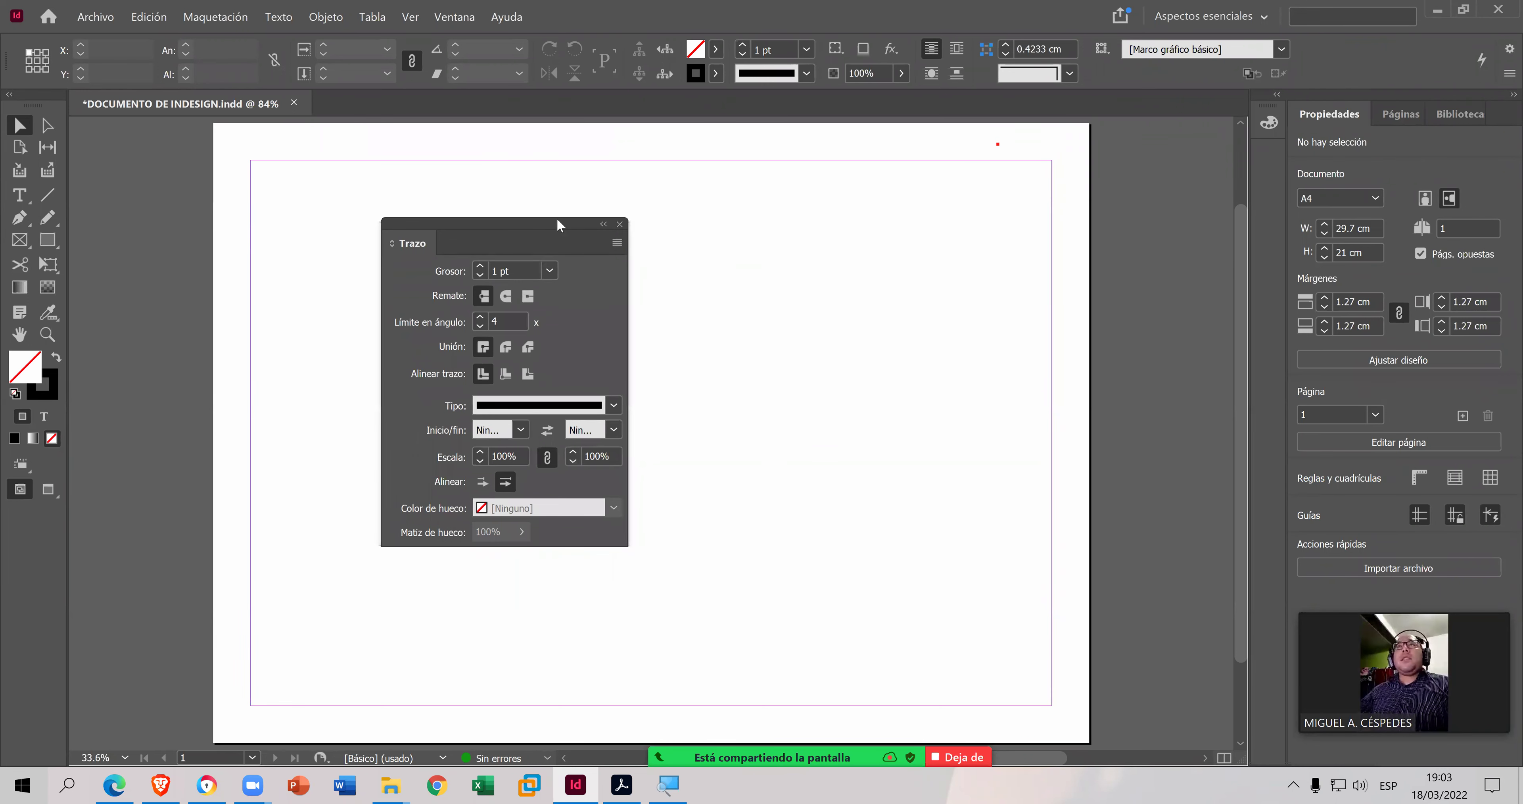
{"action": "left_click", "coordinate": [616, 244]}
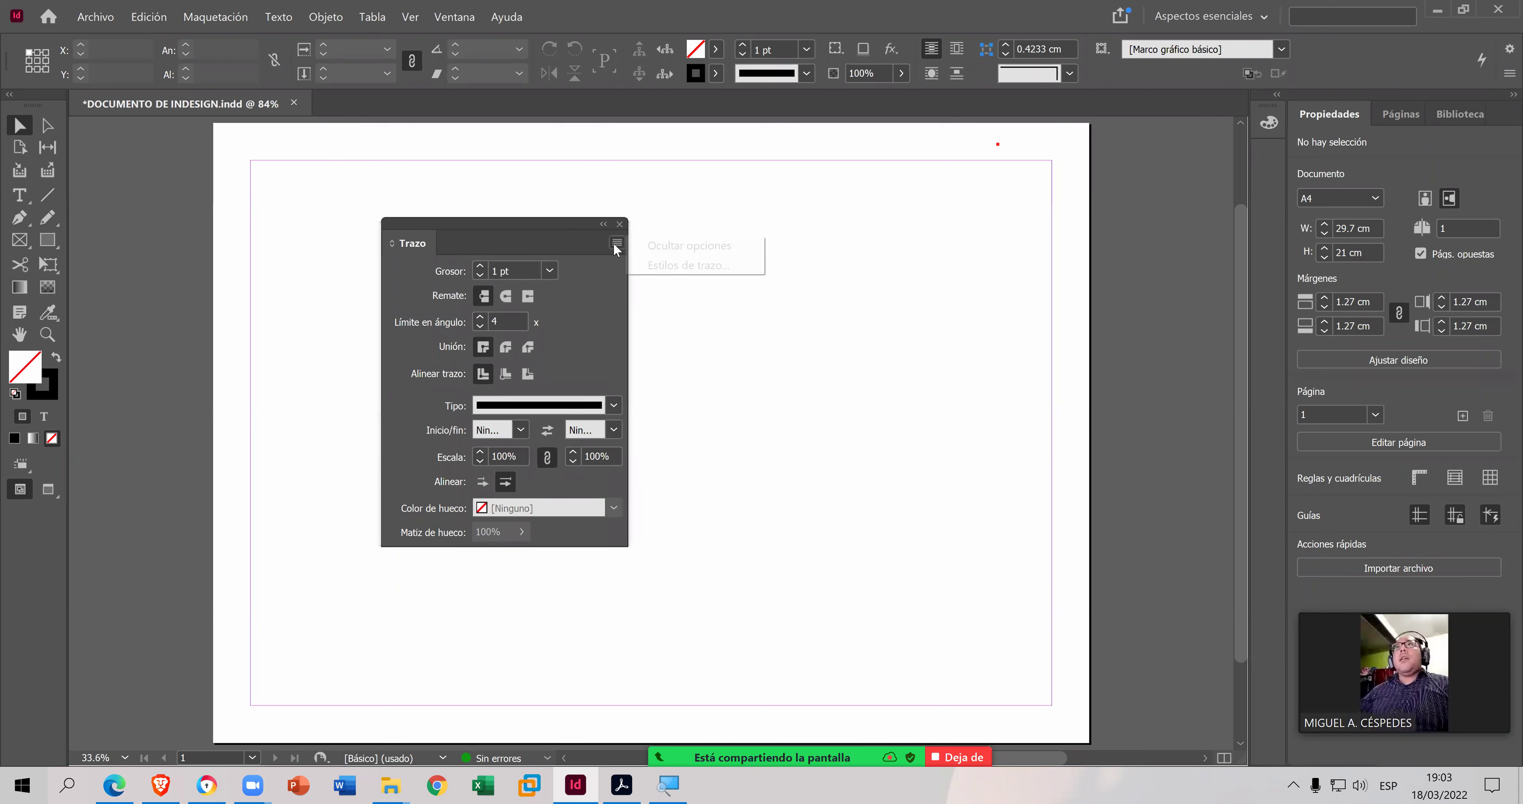
{"action": "left_click", "coordinate": [734, 248]}
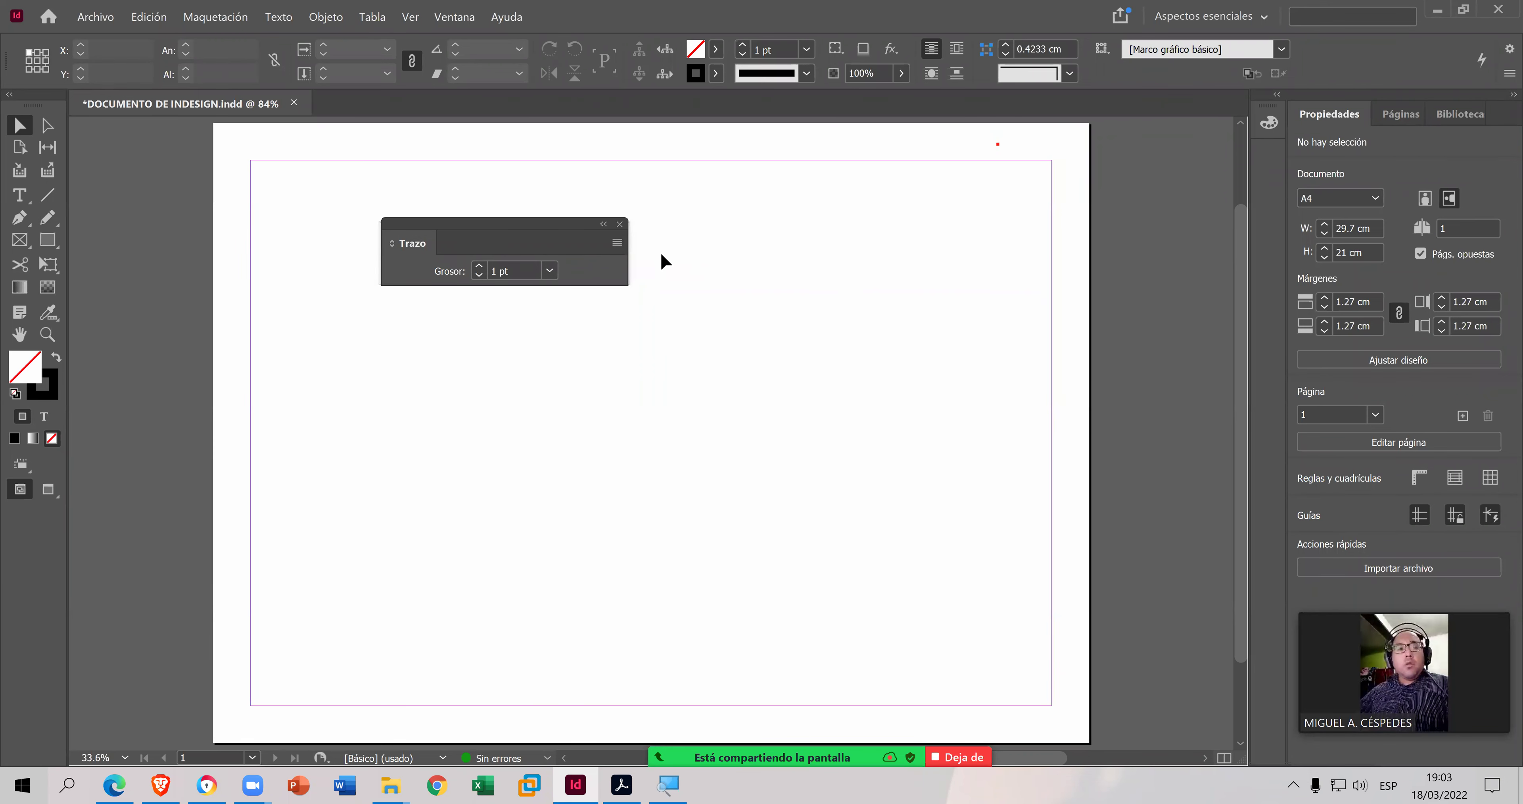
- Float the Color panel over the page in place of Trazo, expand it, and switch its color model to HSB
{"action": "left_click_drag", "start_coordinate": [483, 220], "coordinate": [468, 275]}
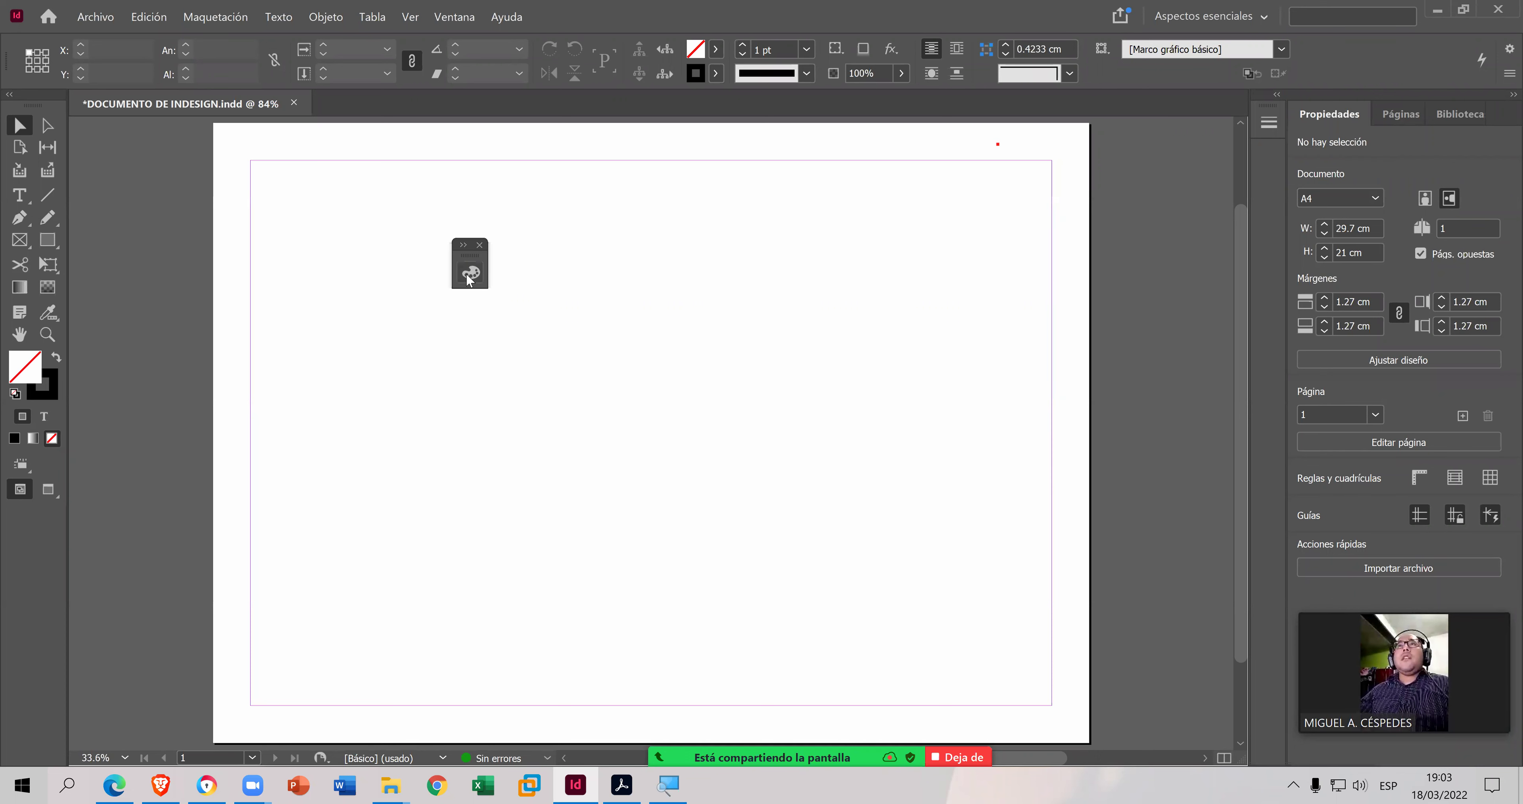
{"action": "left_click", "coordinate": [464, 247]}
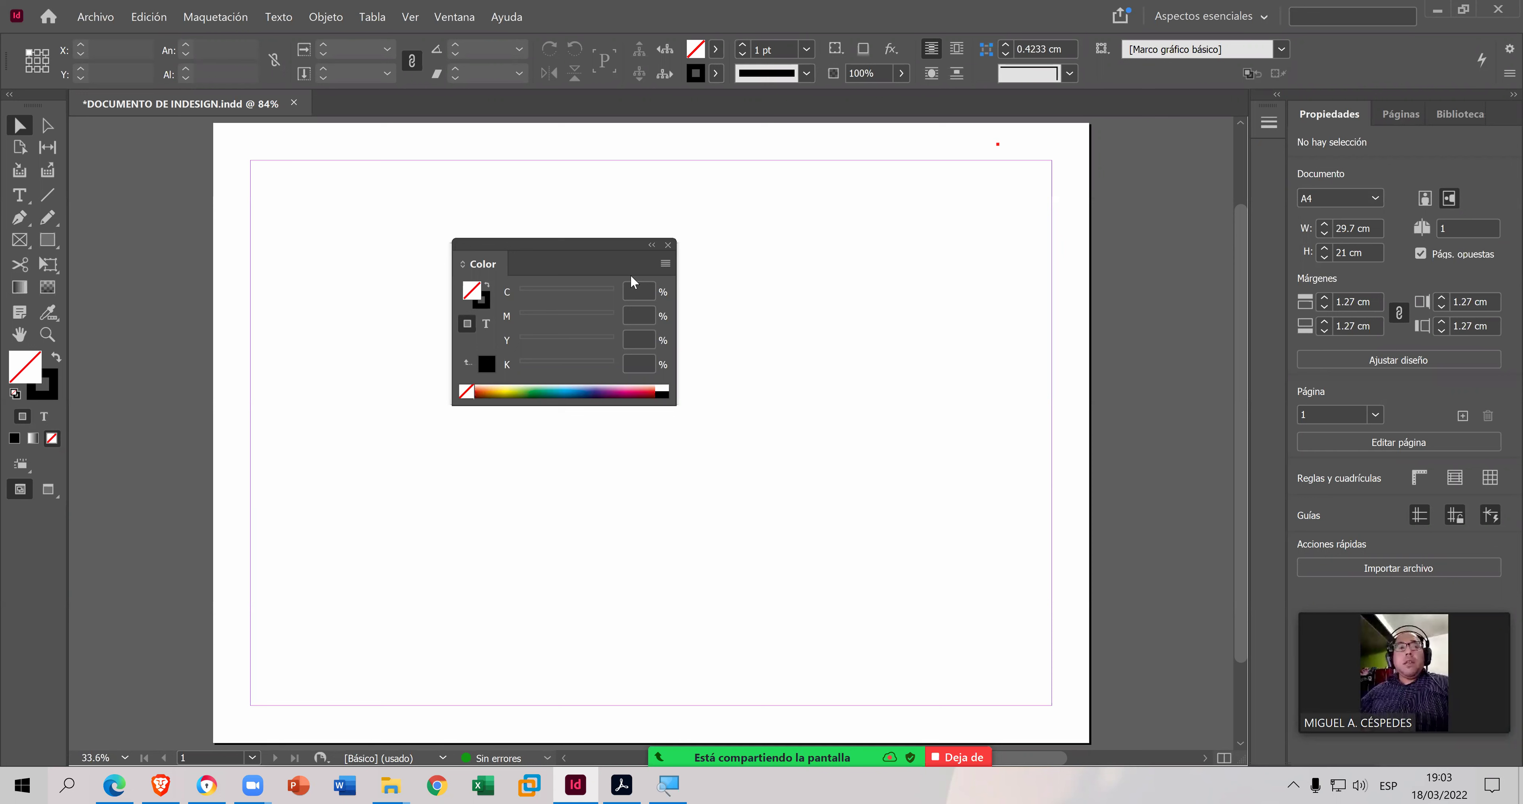
{"action": "left_click", "coordinate": [665, 263]}
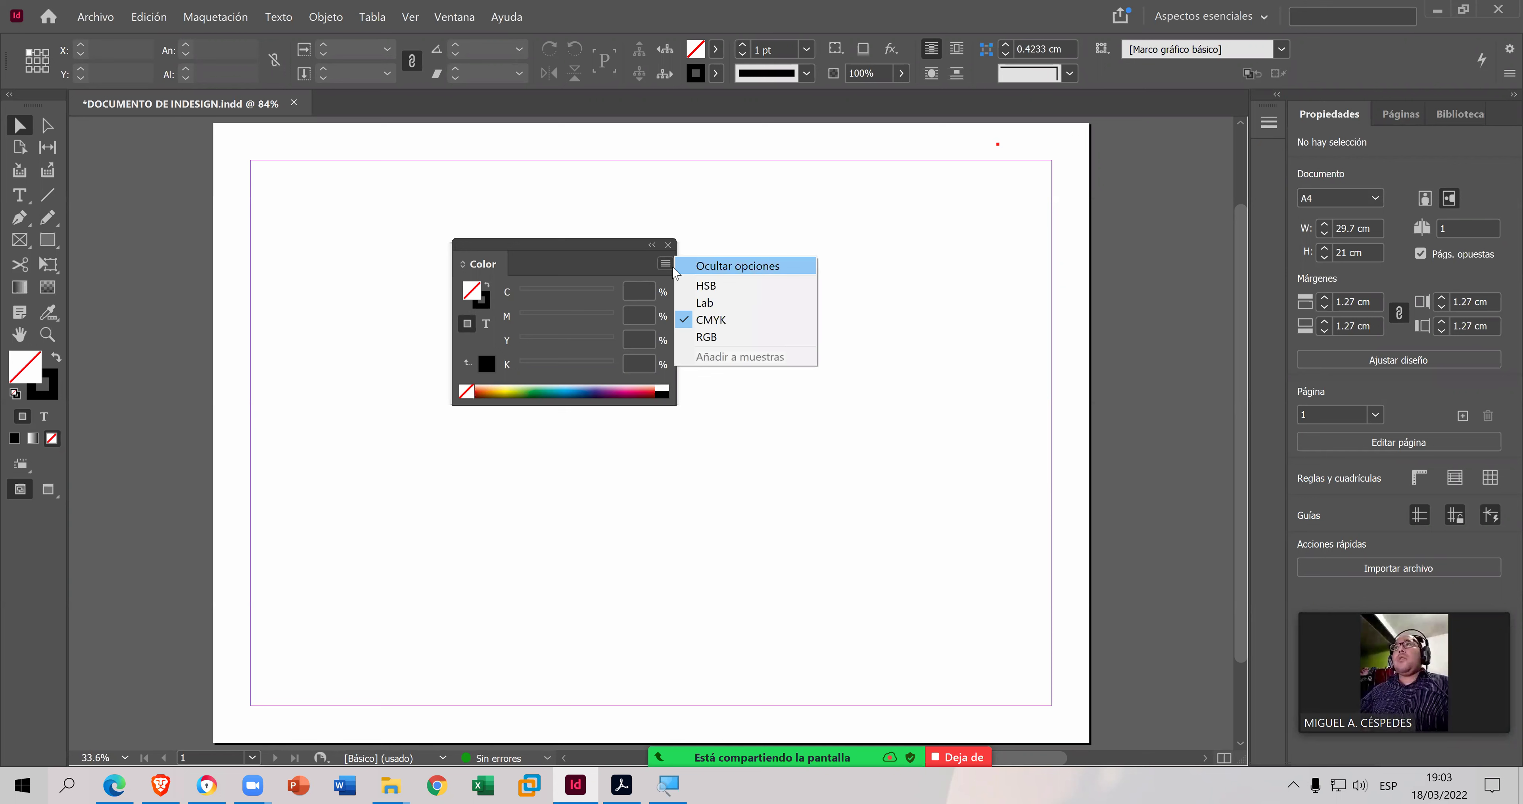
{"action": "left_click", "coordinate": [727, 287]}
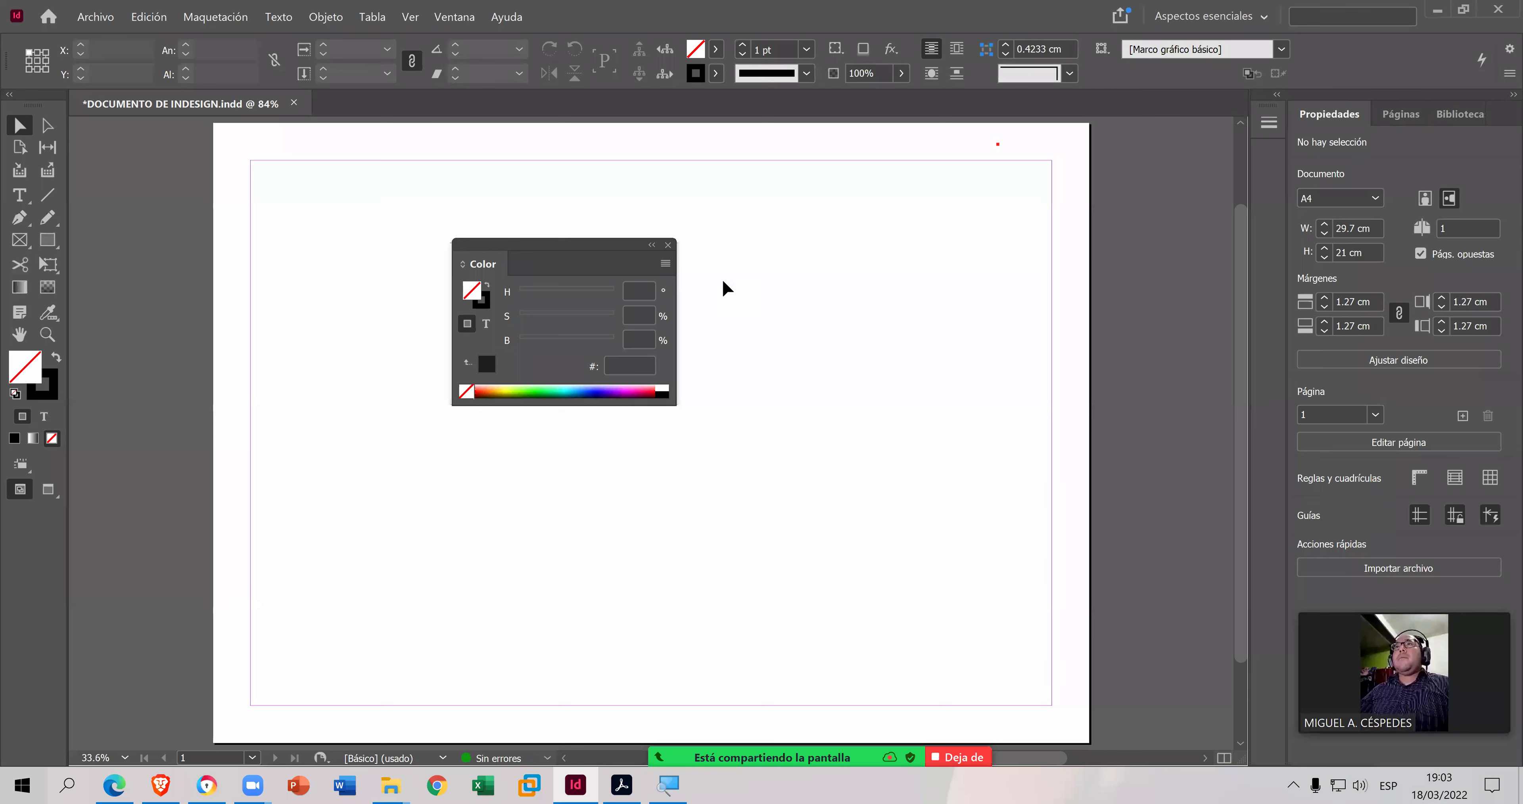
- Switch the Color panel's color model to Lab, back to CMYK and finally to RGB
{"action": "left_click", "coordinate": [665, 263]}
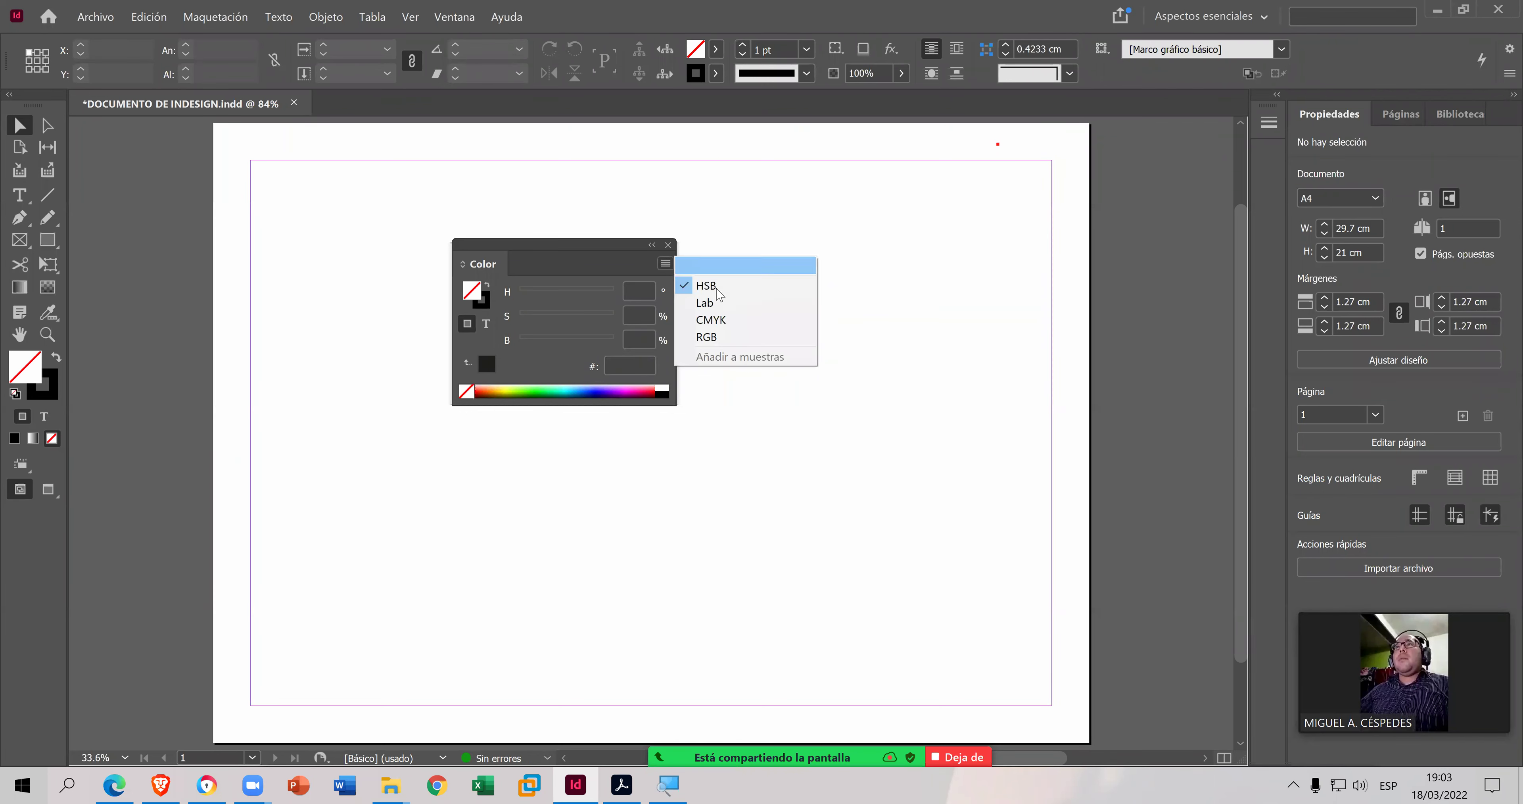
{"action": "left_click", "coordinate": [734, 303]}
{"action": "left_click", "coordinate": [663, 264]}
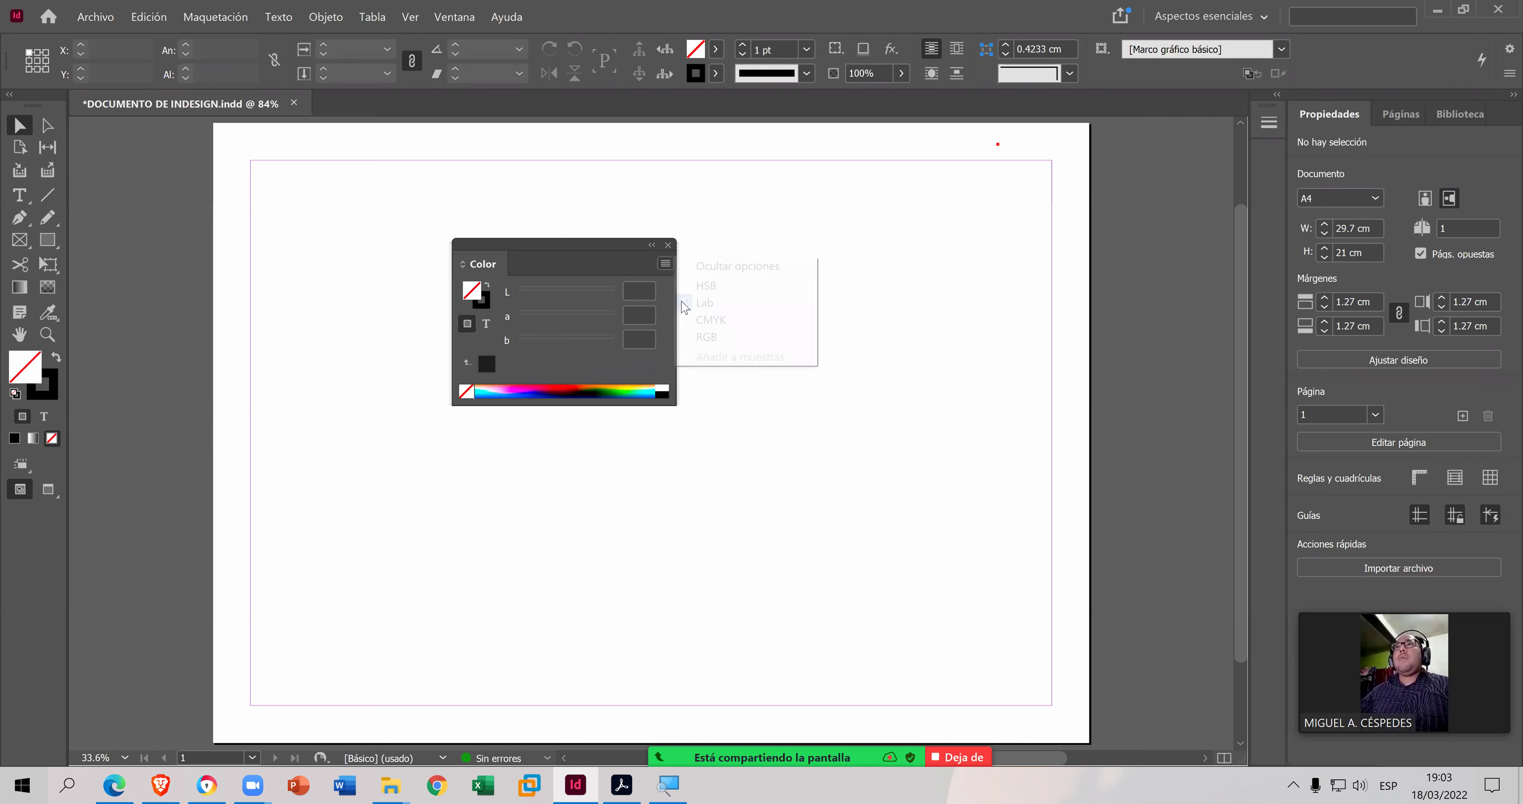
{"action": "left_click", "coordinate": [706, 321]}
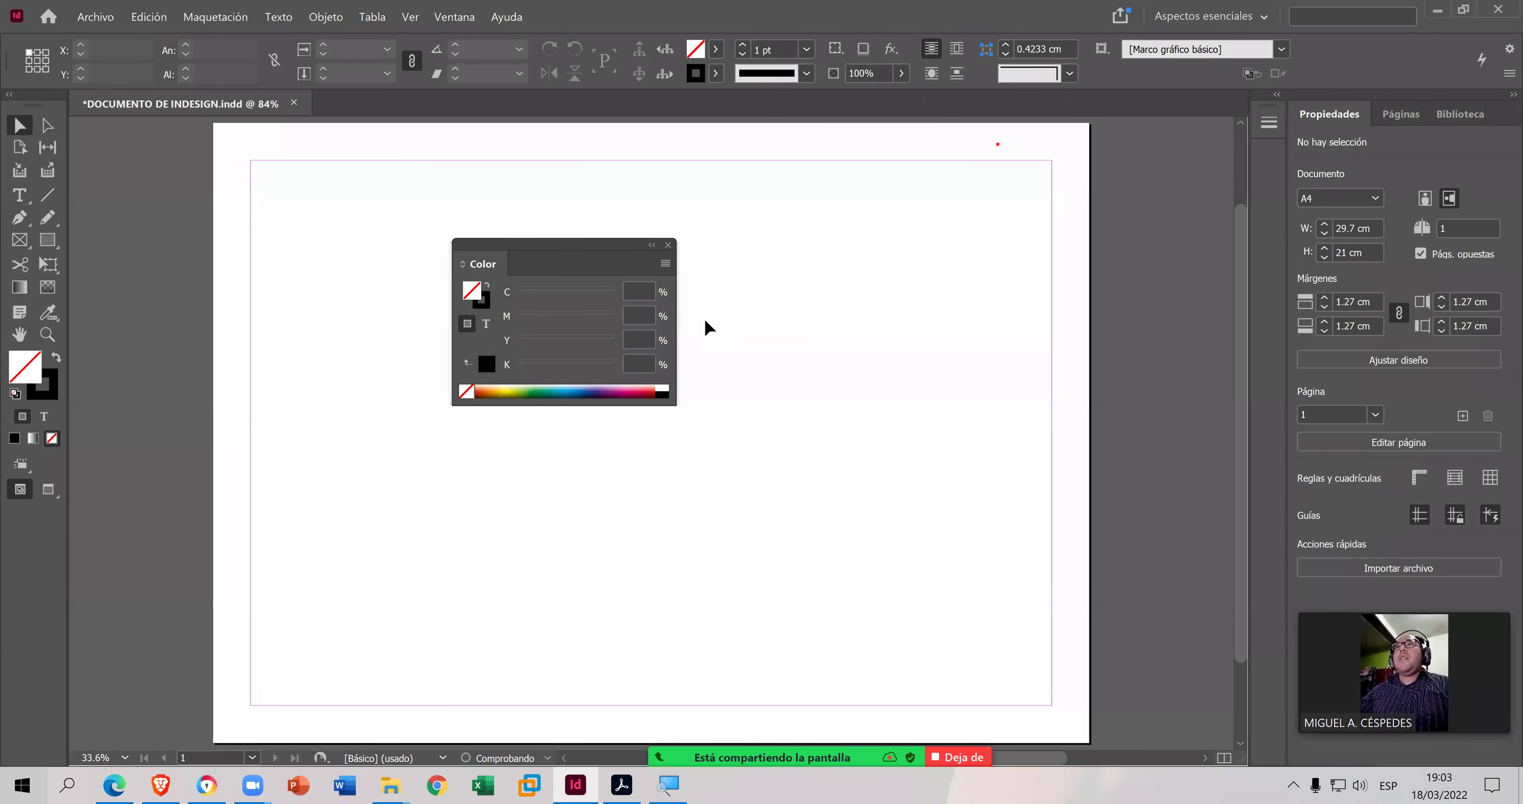
{"action": "left_click", "coordinate": [665, 265]}
{"action": "left_click", "coordinate": [707, 340]}
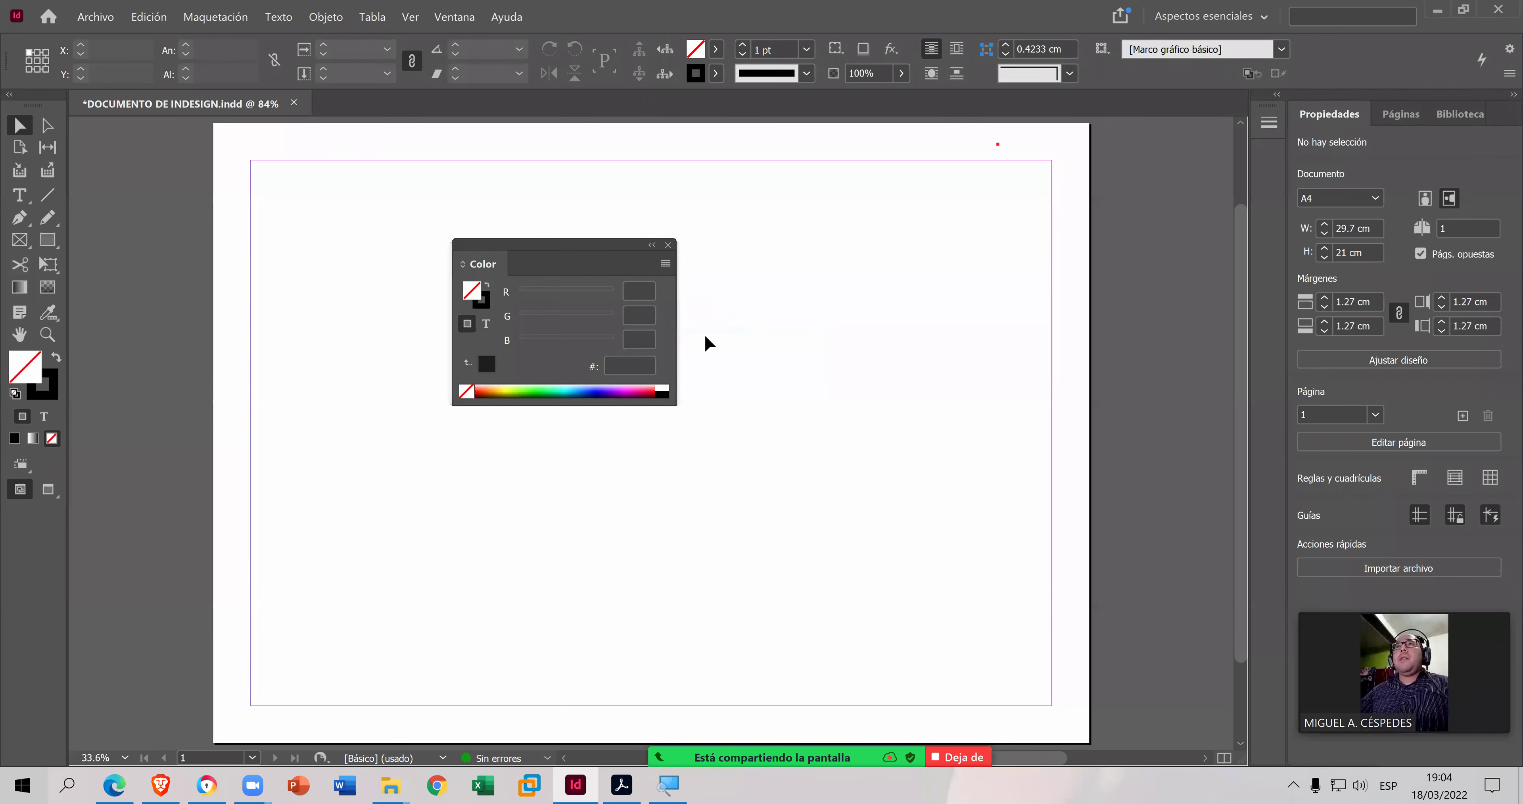
{"action": "left_click", "coordinate": [666, 263]}
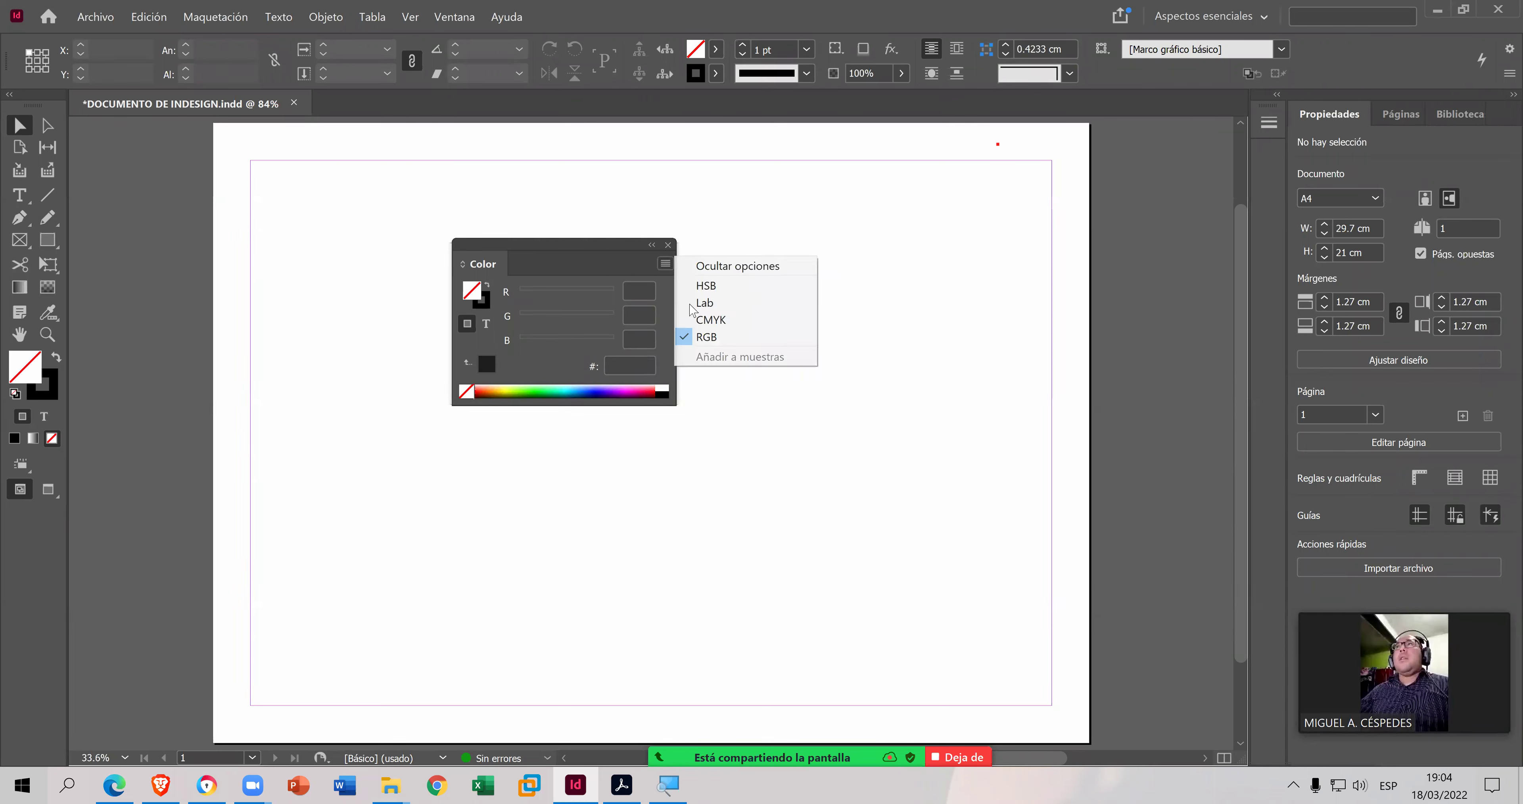
{"action": "left_click", "coordinate": [982, 273]}
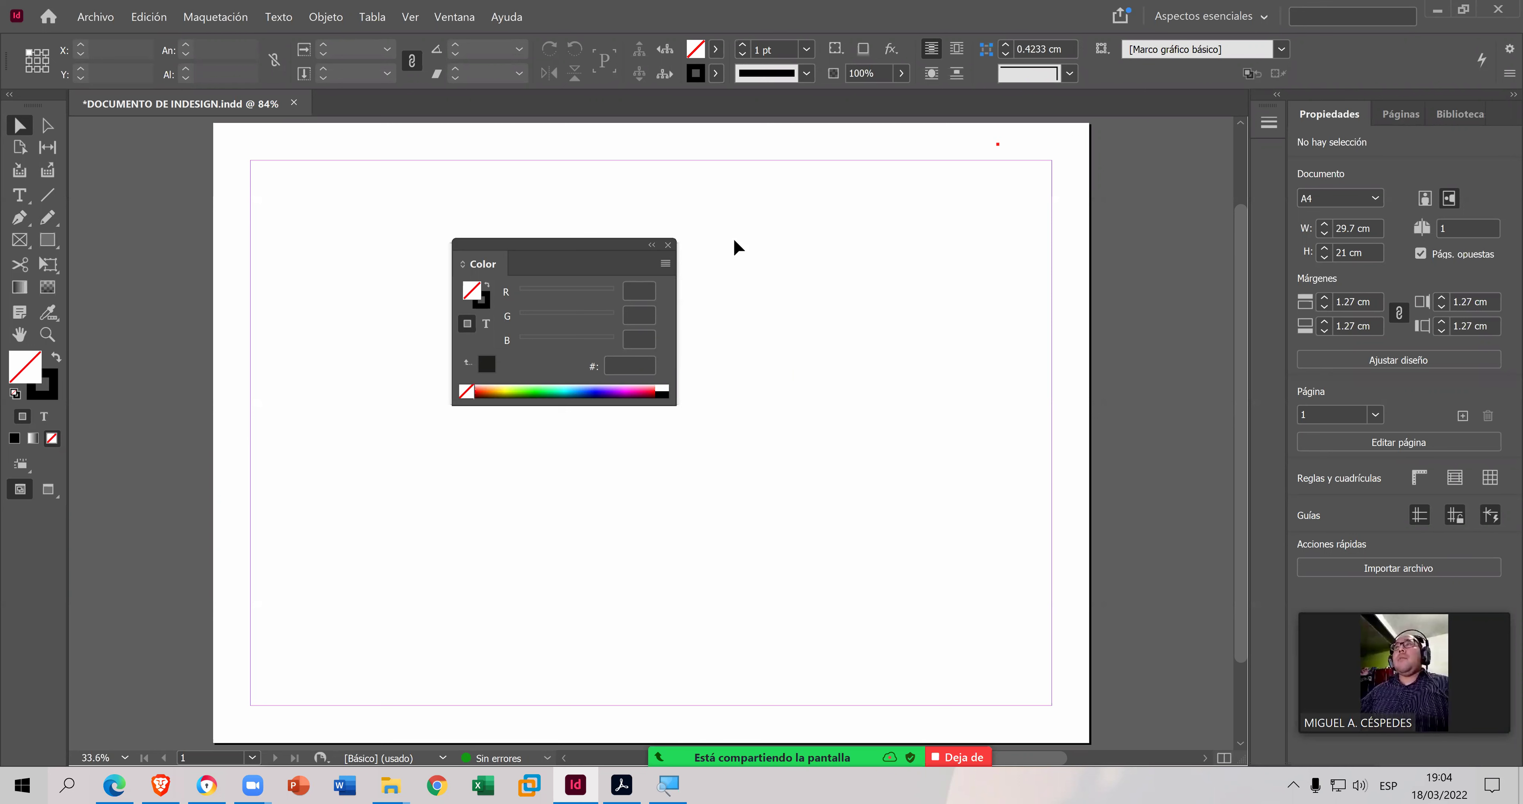
- Collapse the floating Color panel to an icon and dock it below Trazo
{"action": "left_click", "coordinate": [651, 246]}
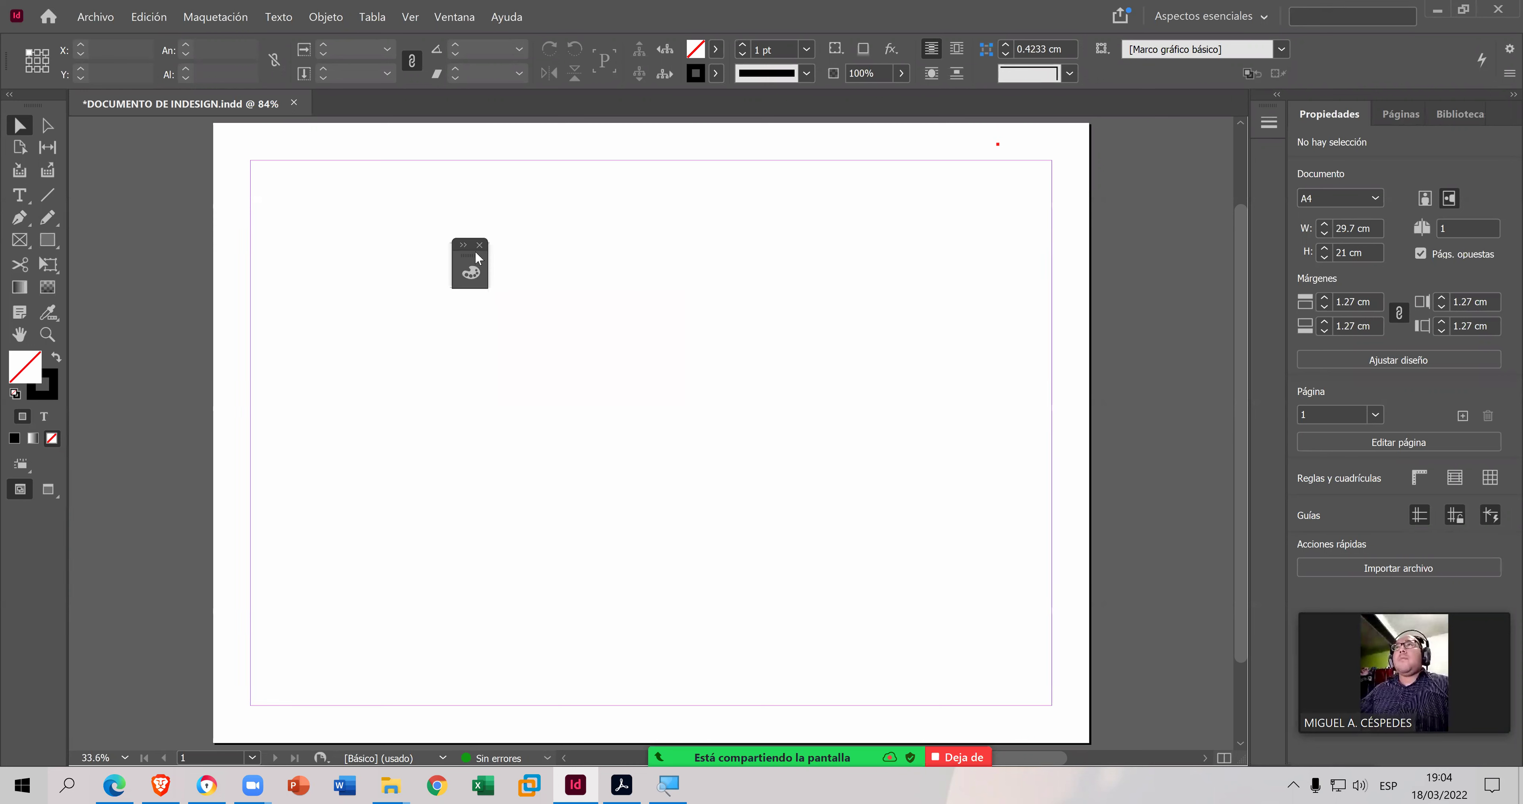
{"action": "left_click_drag", "start_coordinate": [473, 254], "coordinate": [1263, 128]}
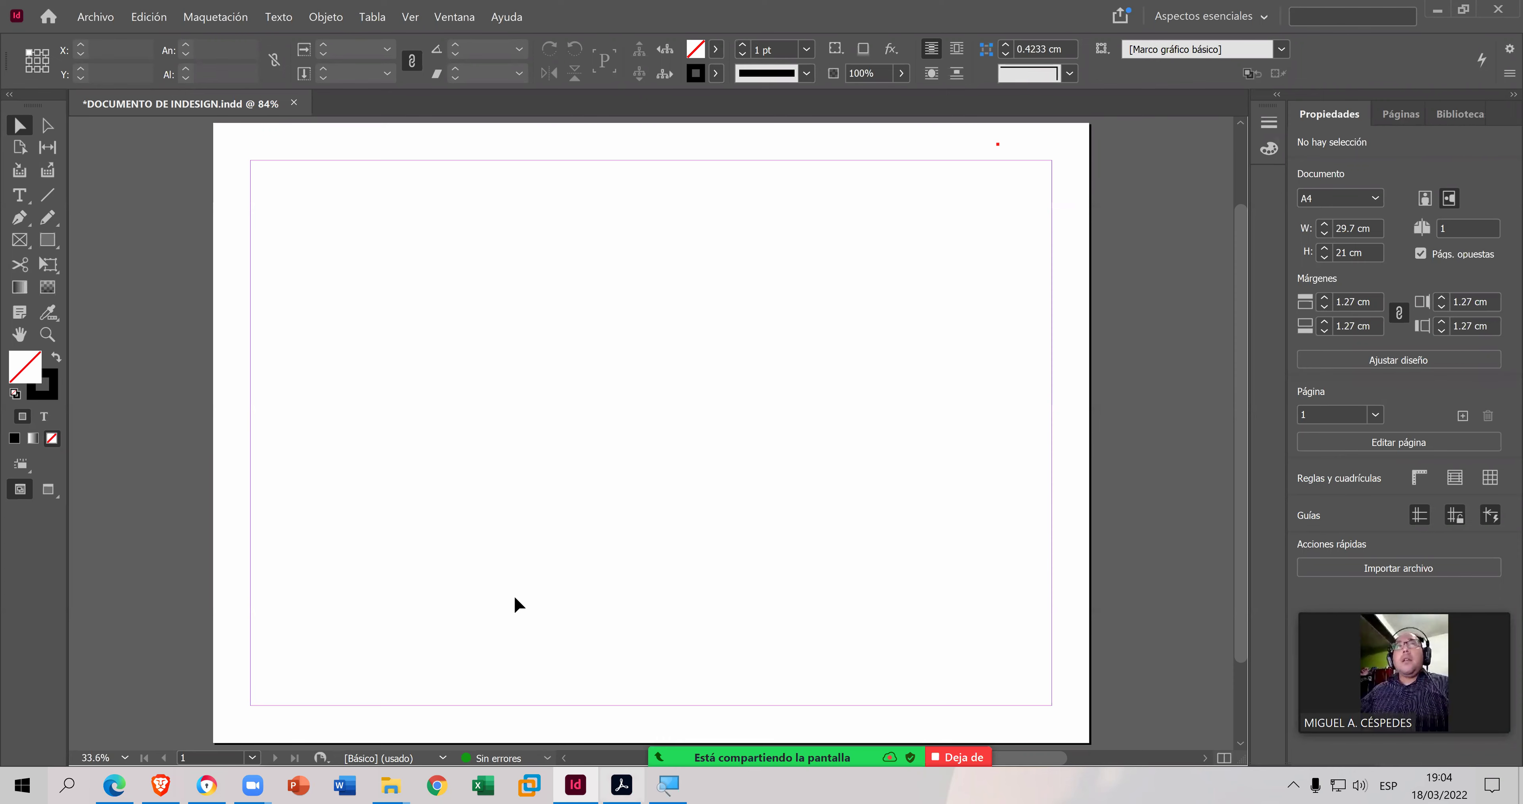
- Switch to the PDF guide in Acrobat and go to page 8, Paso 7 de 11
{"action": "left_click", "coordinate": [621, 785]}
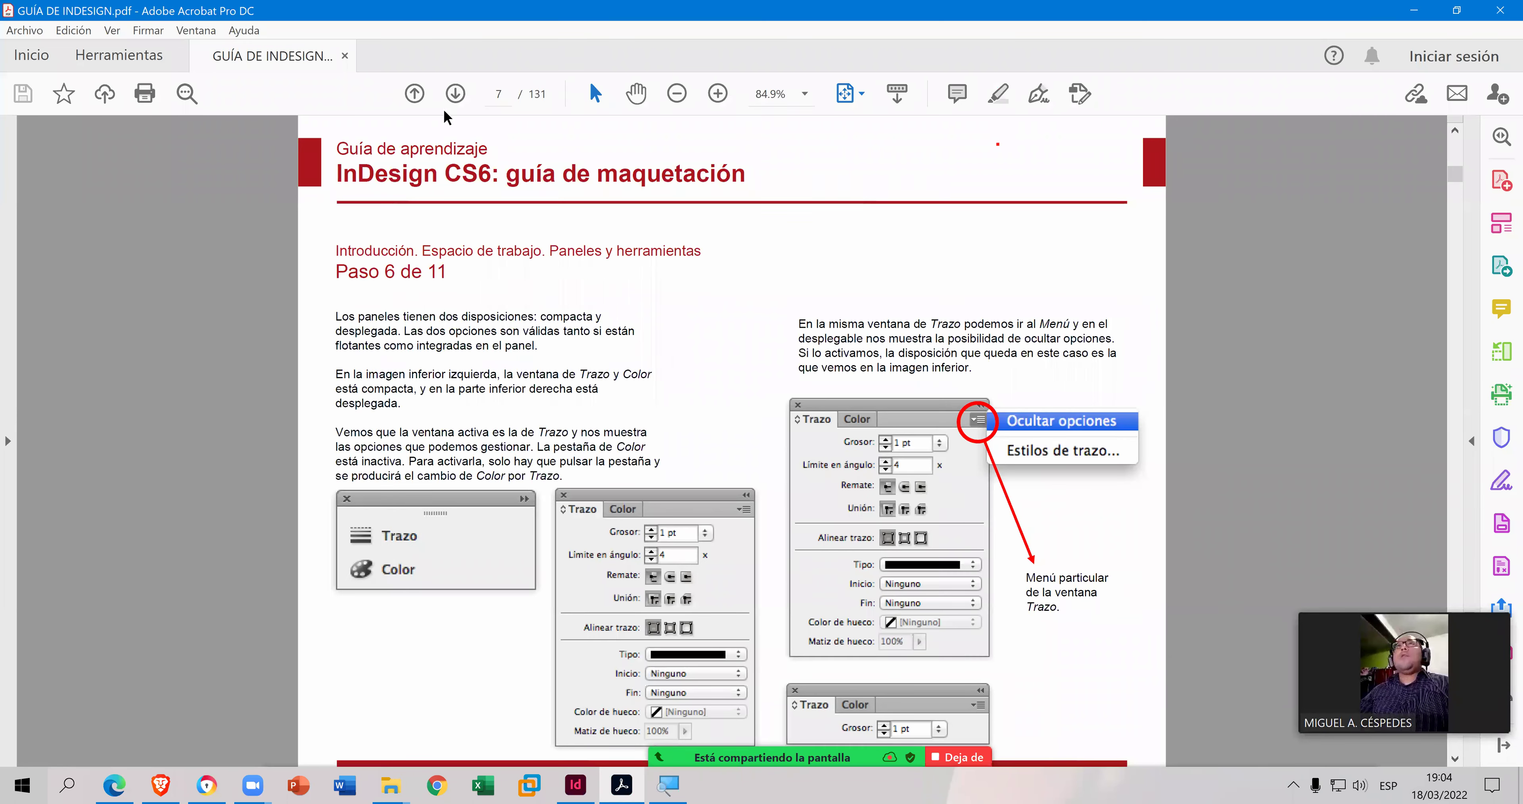
{"action": "left_click", "coordinate": [456, 95]}
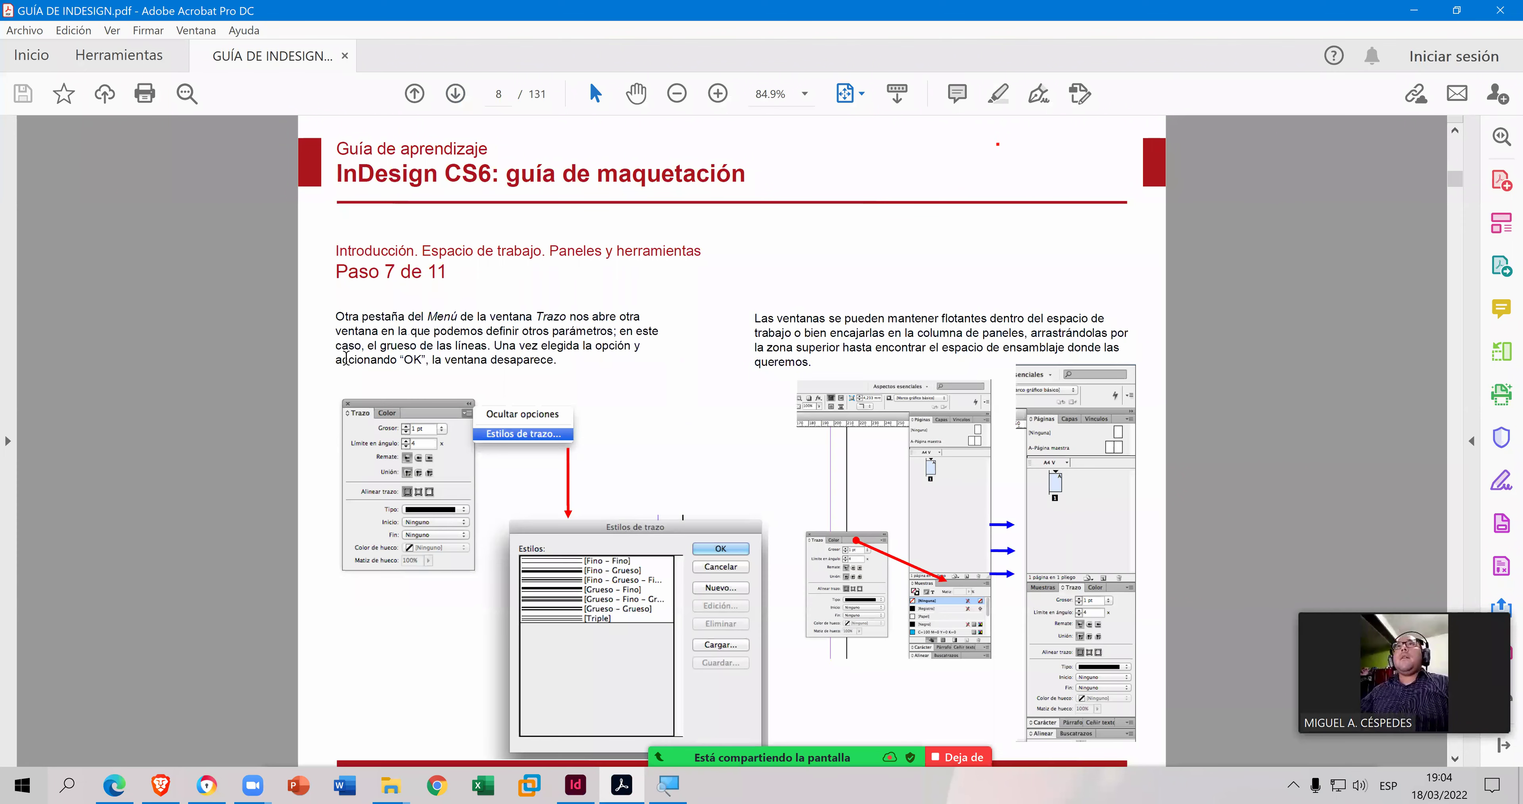
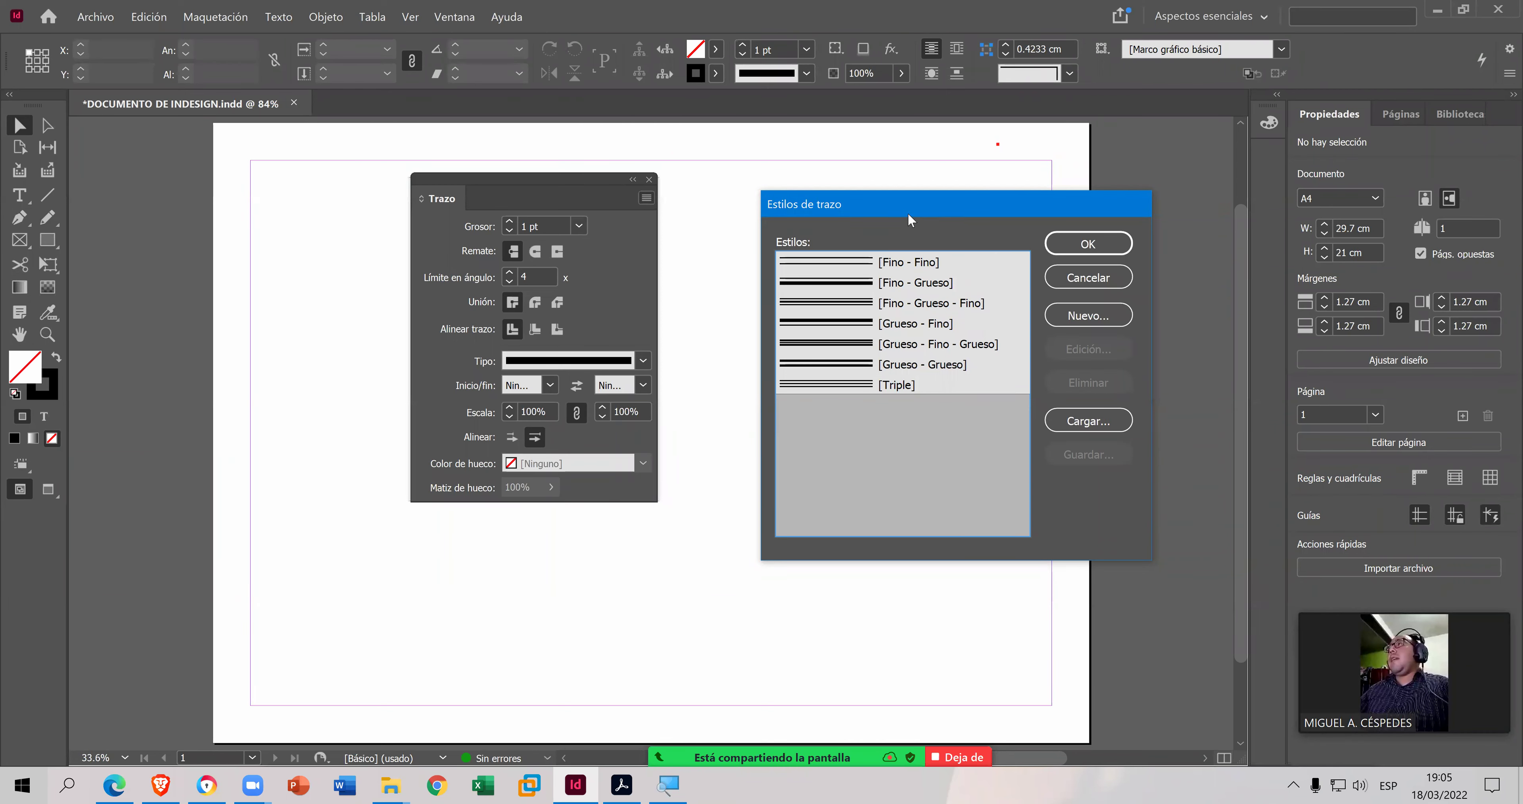
- Move the Estilos de trazo dialog beside the Trazo panel, open its file browser for loading styles, and cancel it
{"action": "left_click_drag", "start_coordinate": [855, 211], "coordinate": [774, 211]}
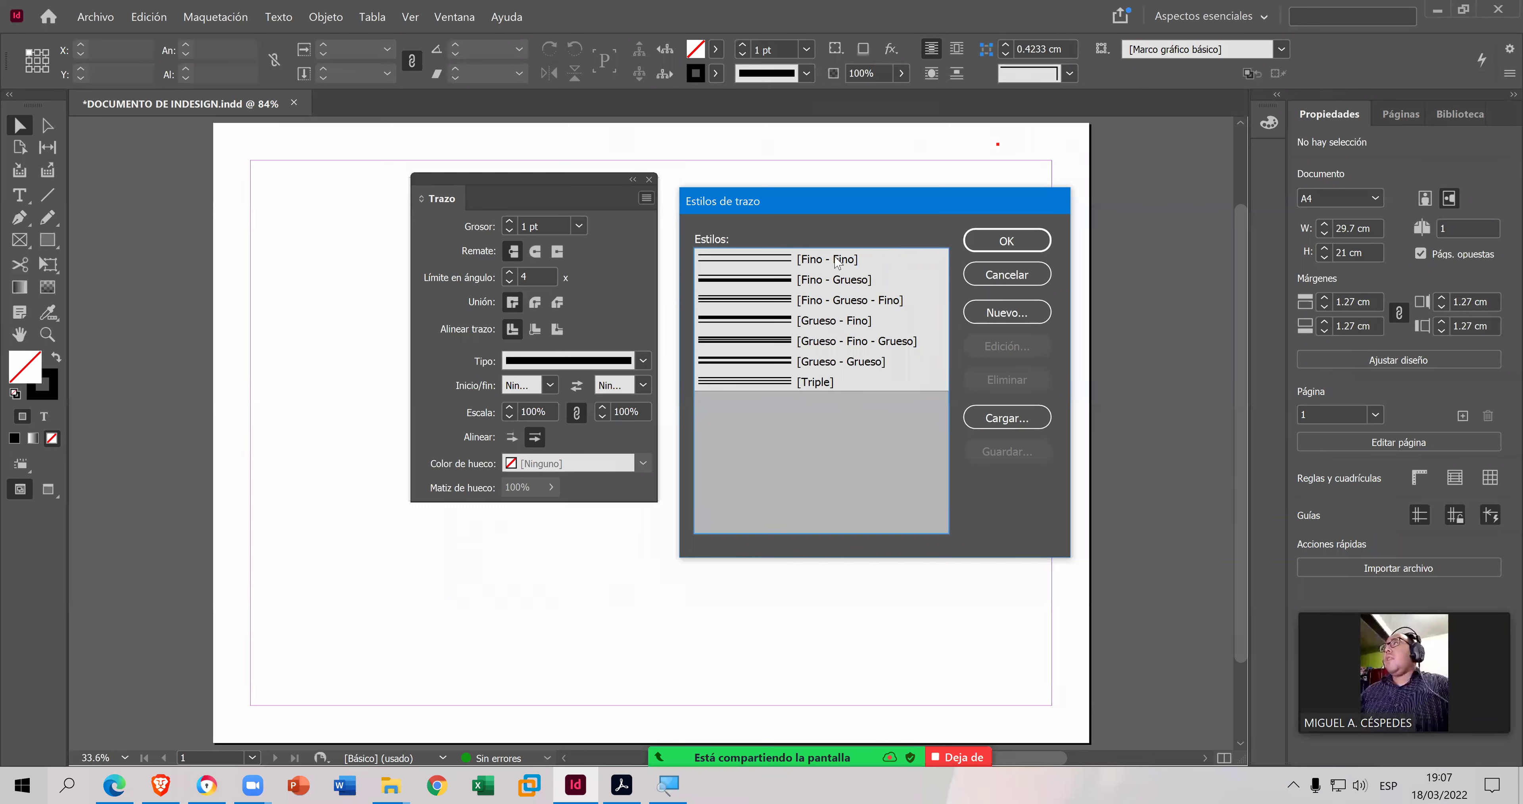
{"action": "left_click", "coordinate": [1038, 425]}
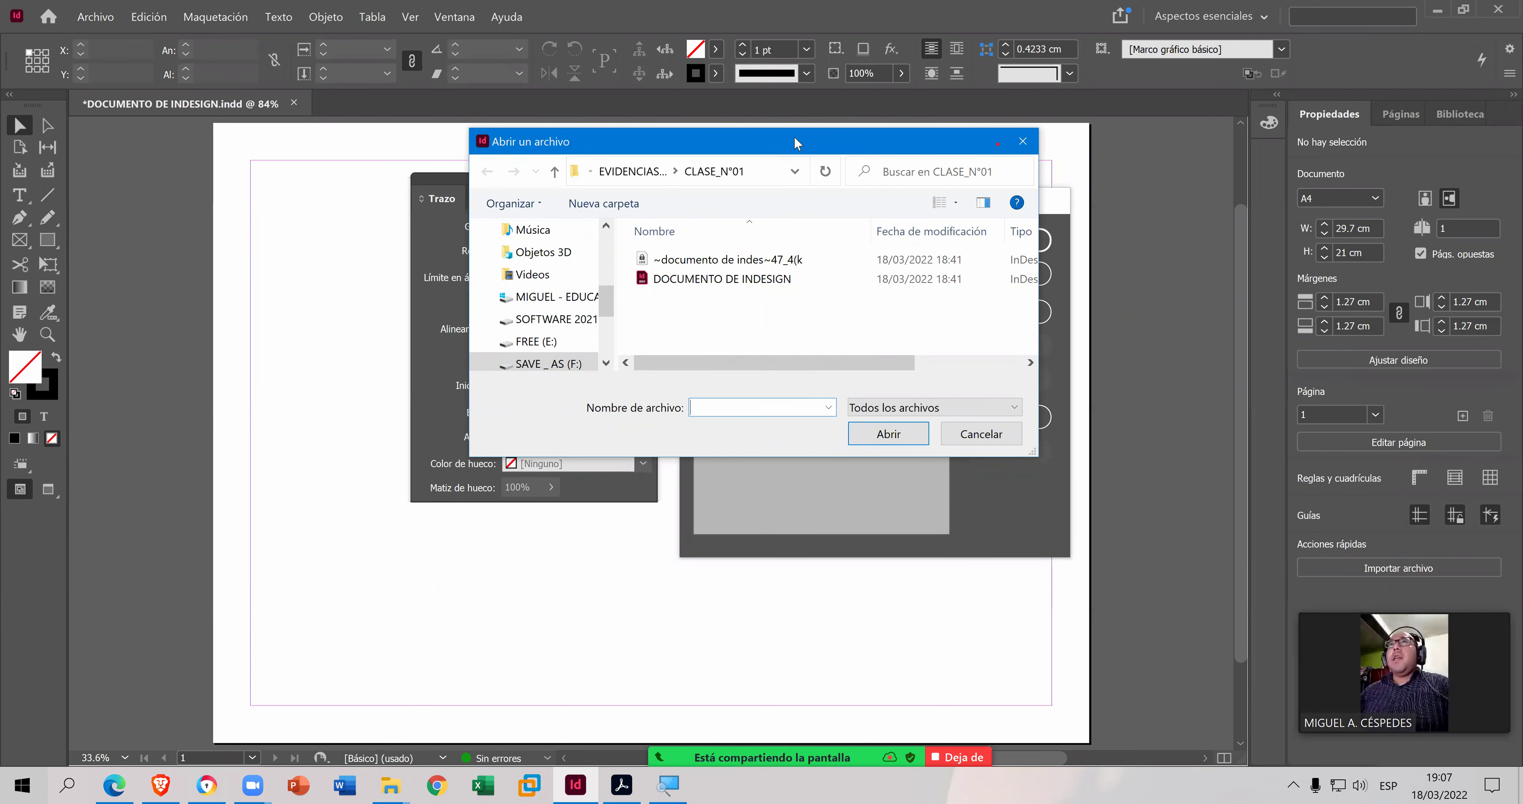
{"action": "left_click_drag", "start_coordinate": [793, 152], "coordinate": [818, 300]}
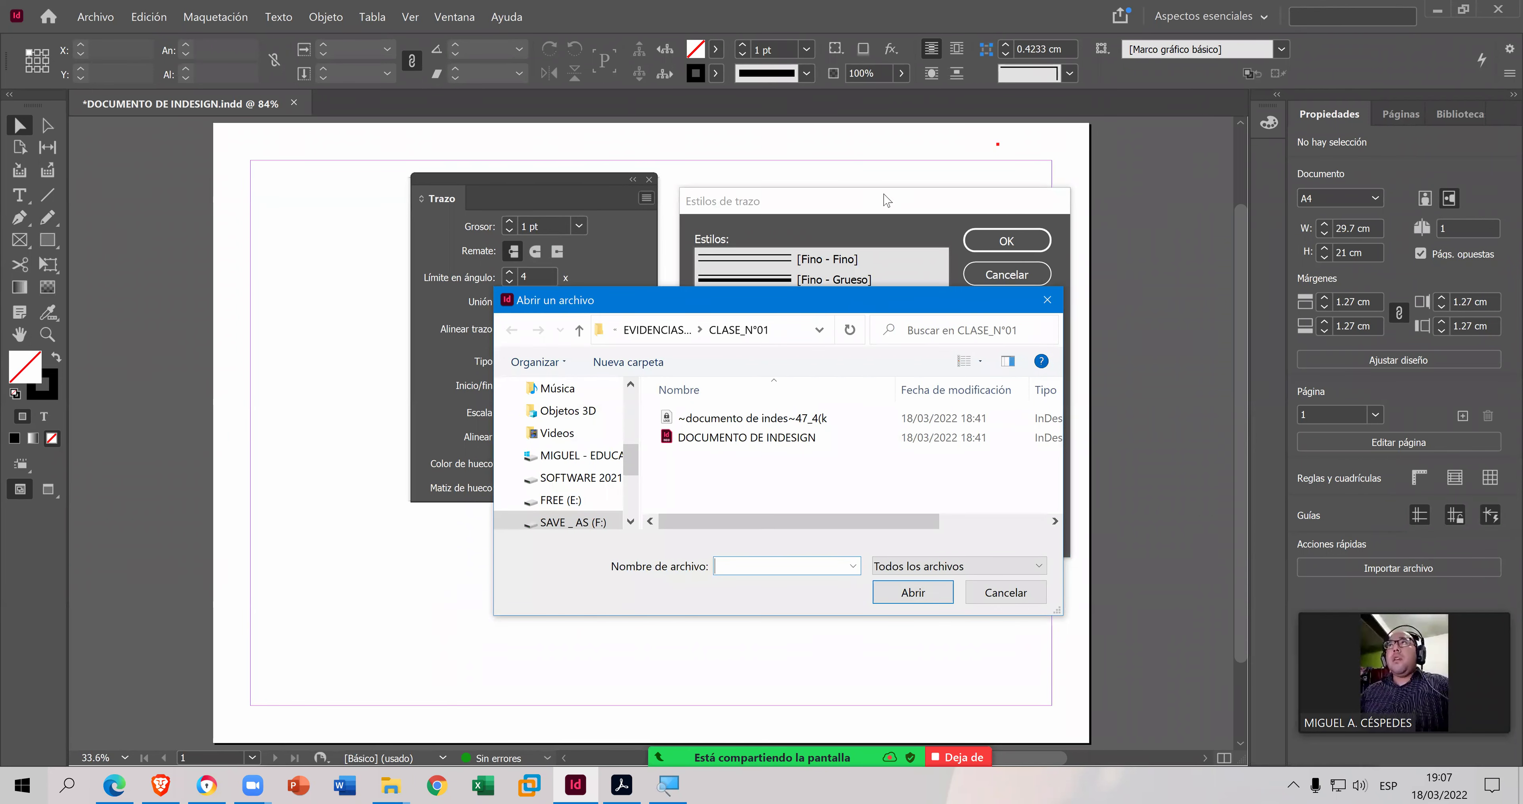
{"action": "left_click_drag", "start_coordinate": [817, 312], "coordinate": [732, 200]}
{"action": "left_click", "coordinate": [957, 189]}
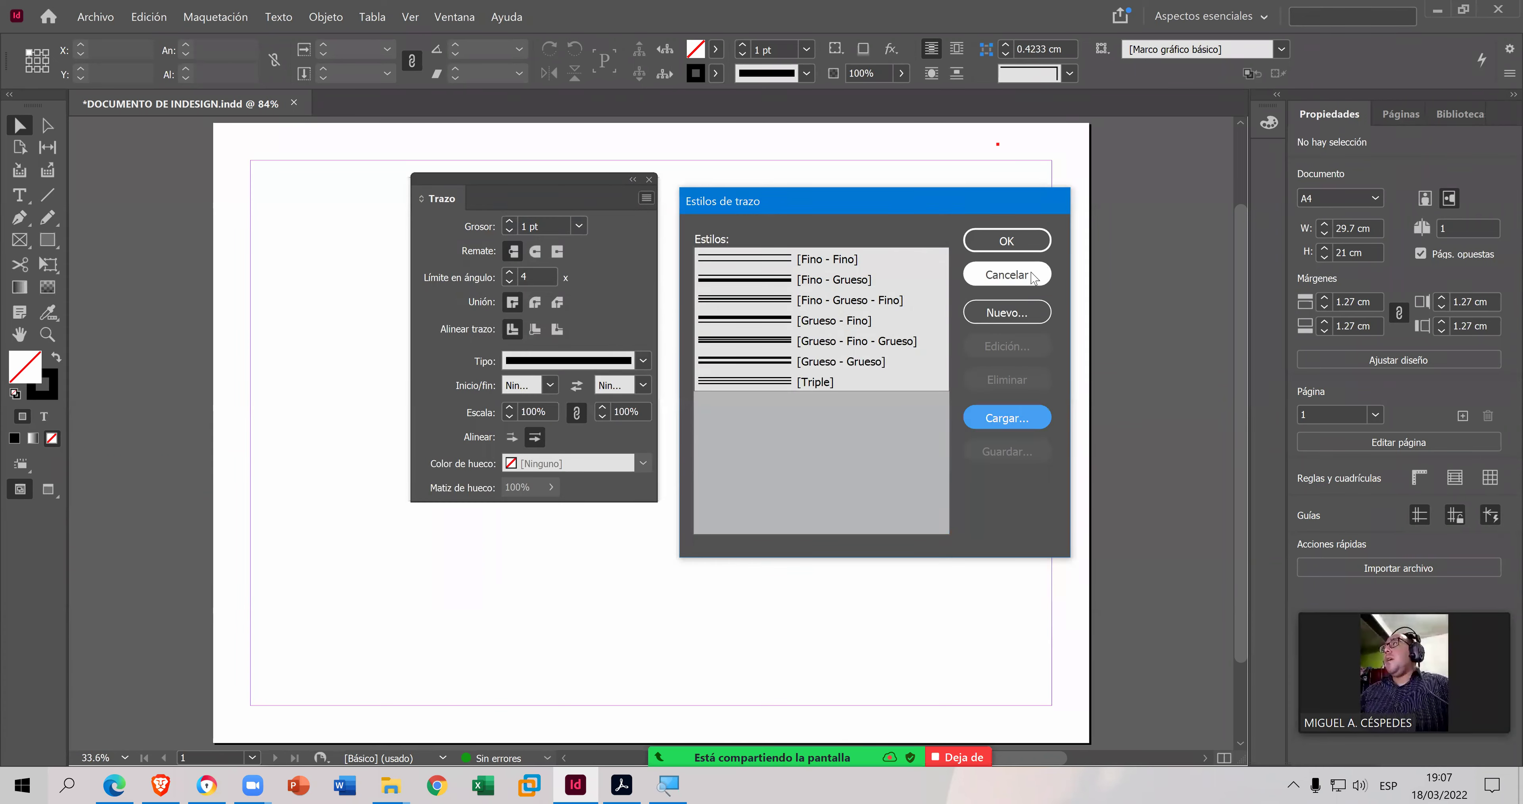
- Examine the stroke types available for a new stroke style, then cancel it and close the Estilos de trazo dialog
{"action": "left_click", "coordinate": [1030, 323]}
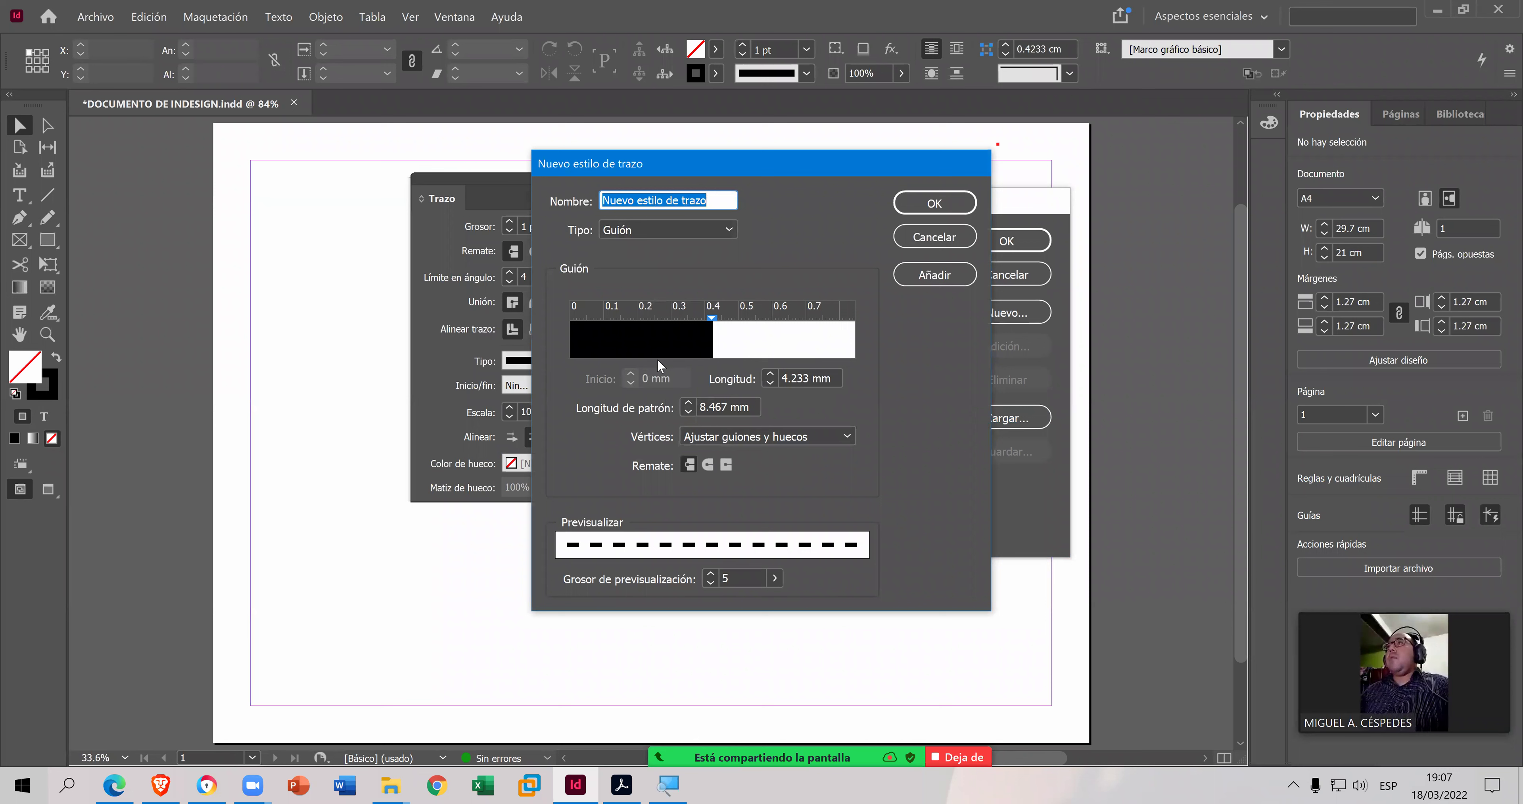
{"action": "left_click", "coordinate": [689, 224]}
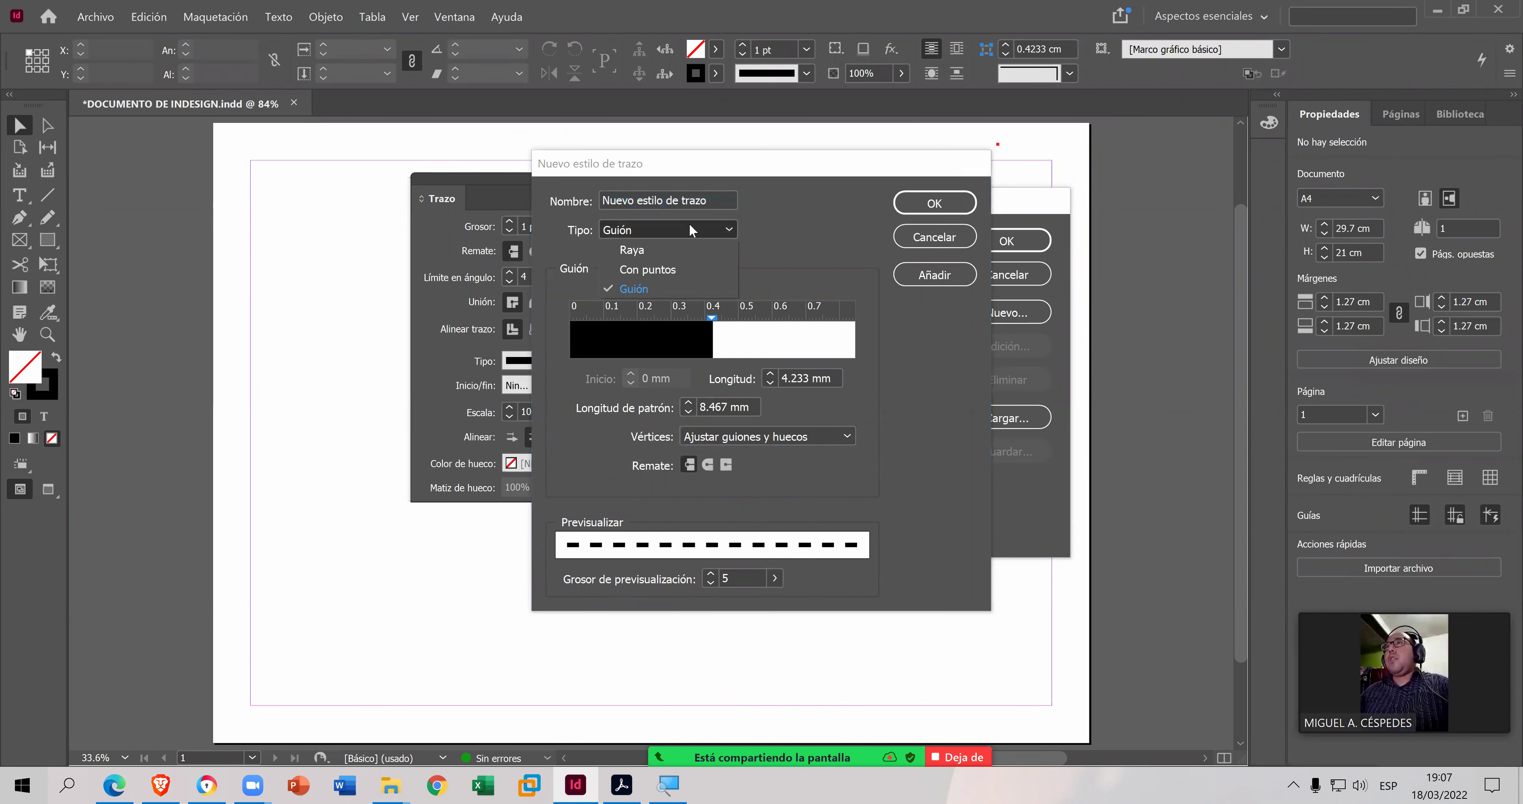
{"action": "left_click", "coordinate": [815, 228]}
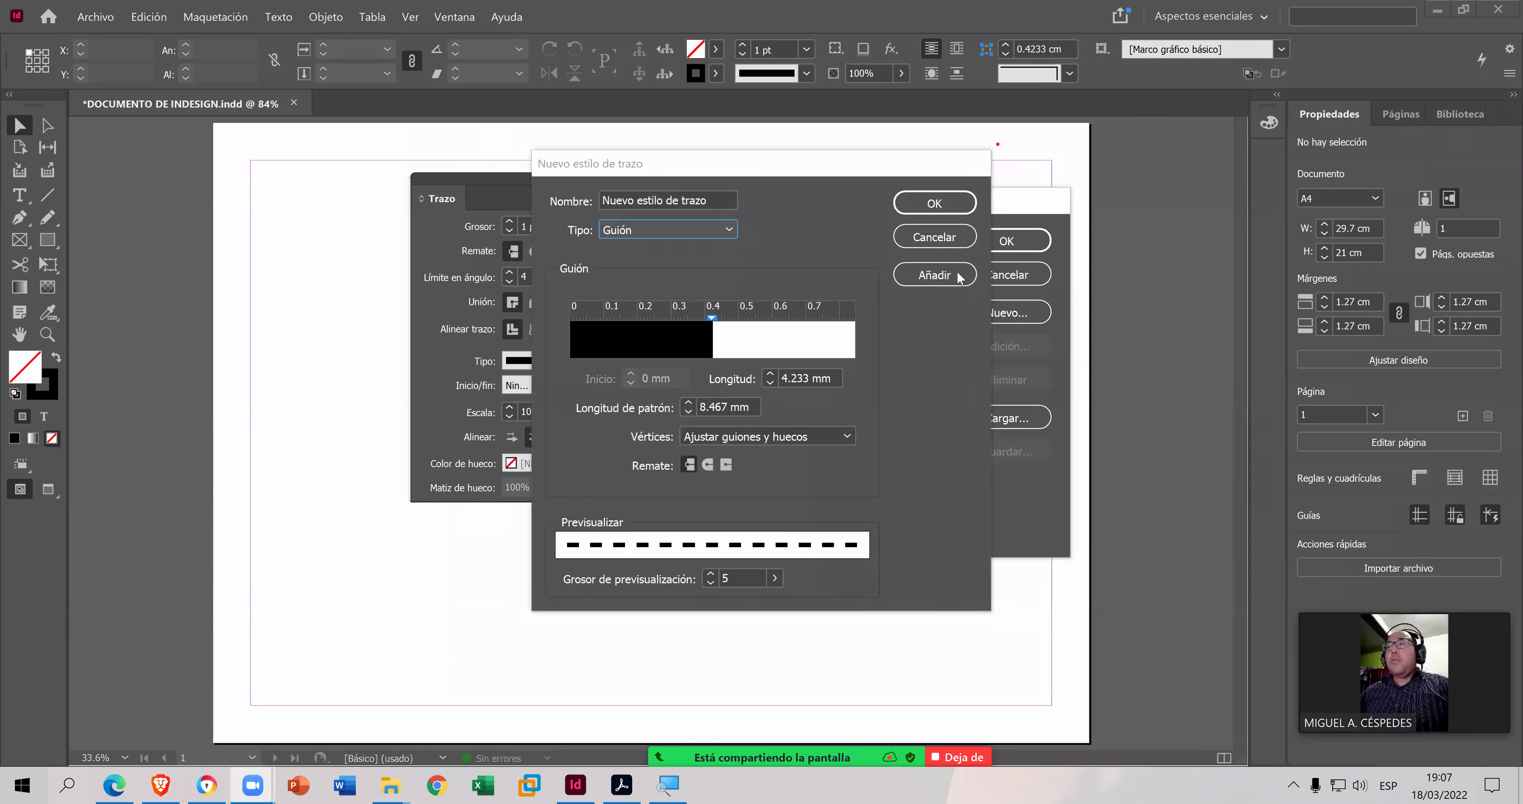
{"action": "left_click", "coordinate": [935, 239]}
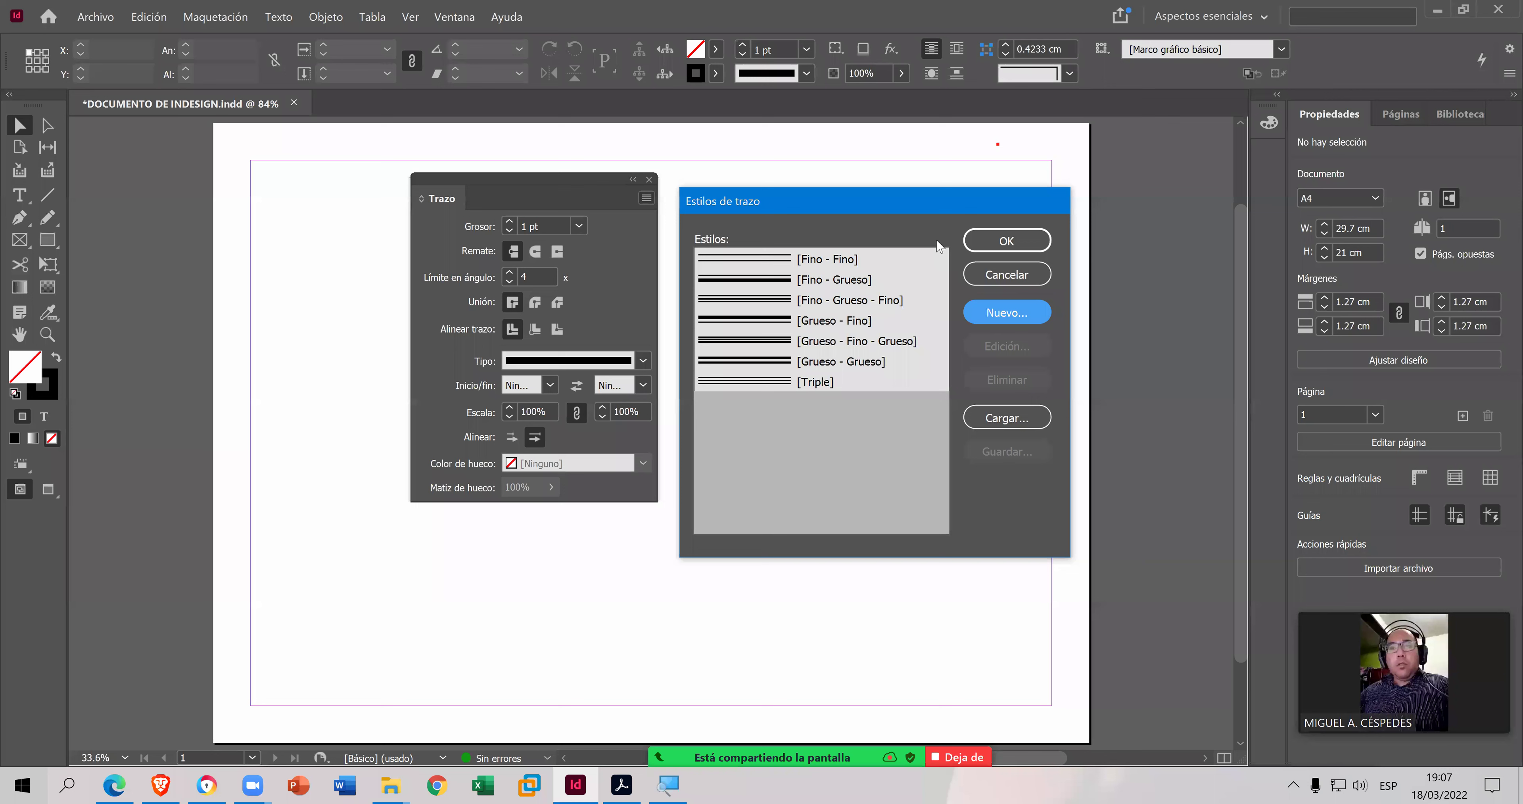
{"action": "left_click", "coordinate": [1041, 283]}
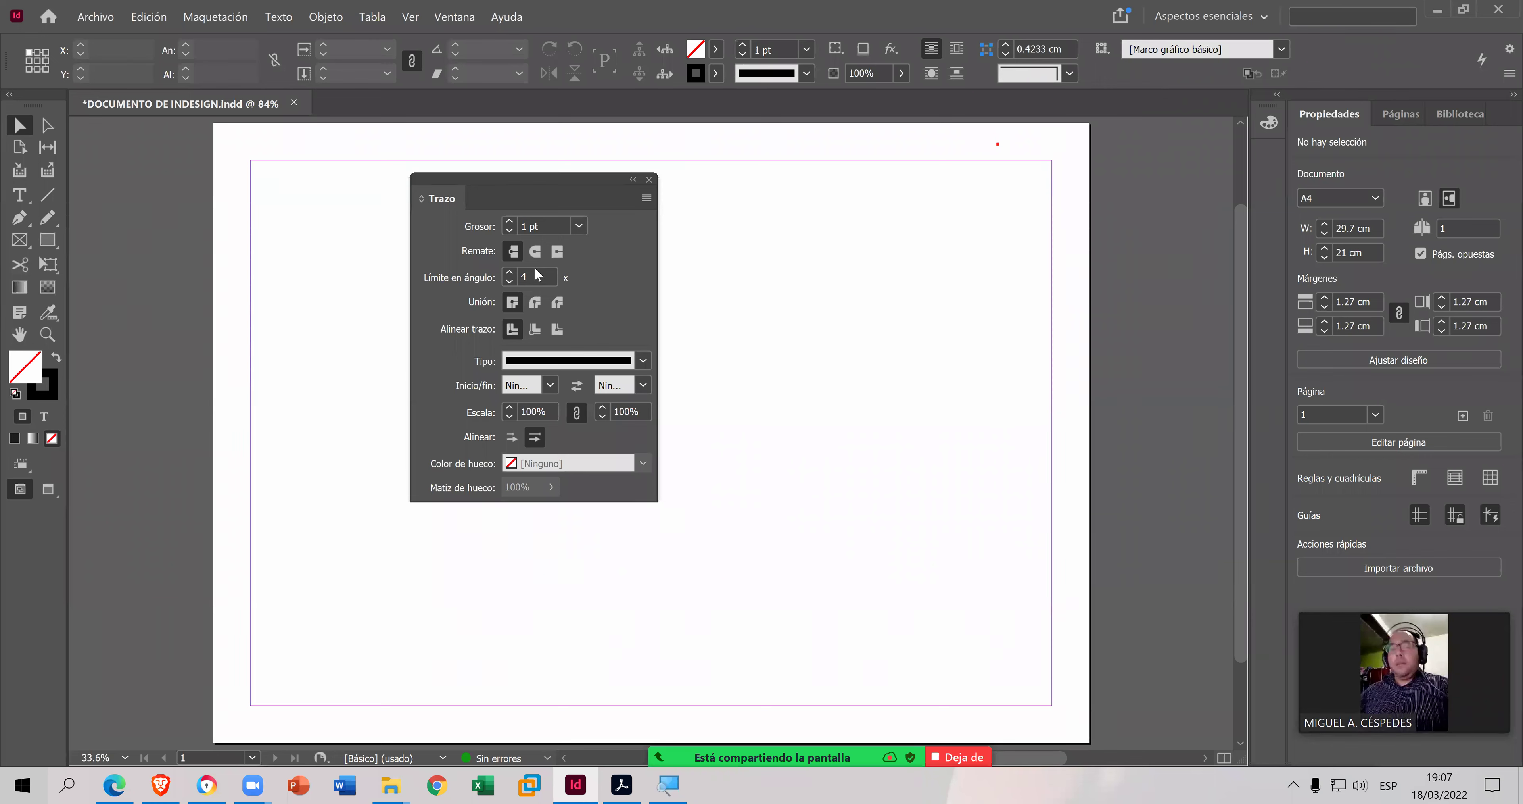
- Hide and restore all tools and panels, and dock the floating Trazo panel above Color
{"action": "key", "text": "Tab"}
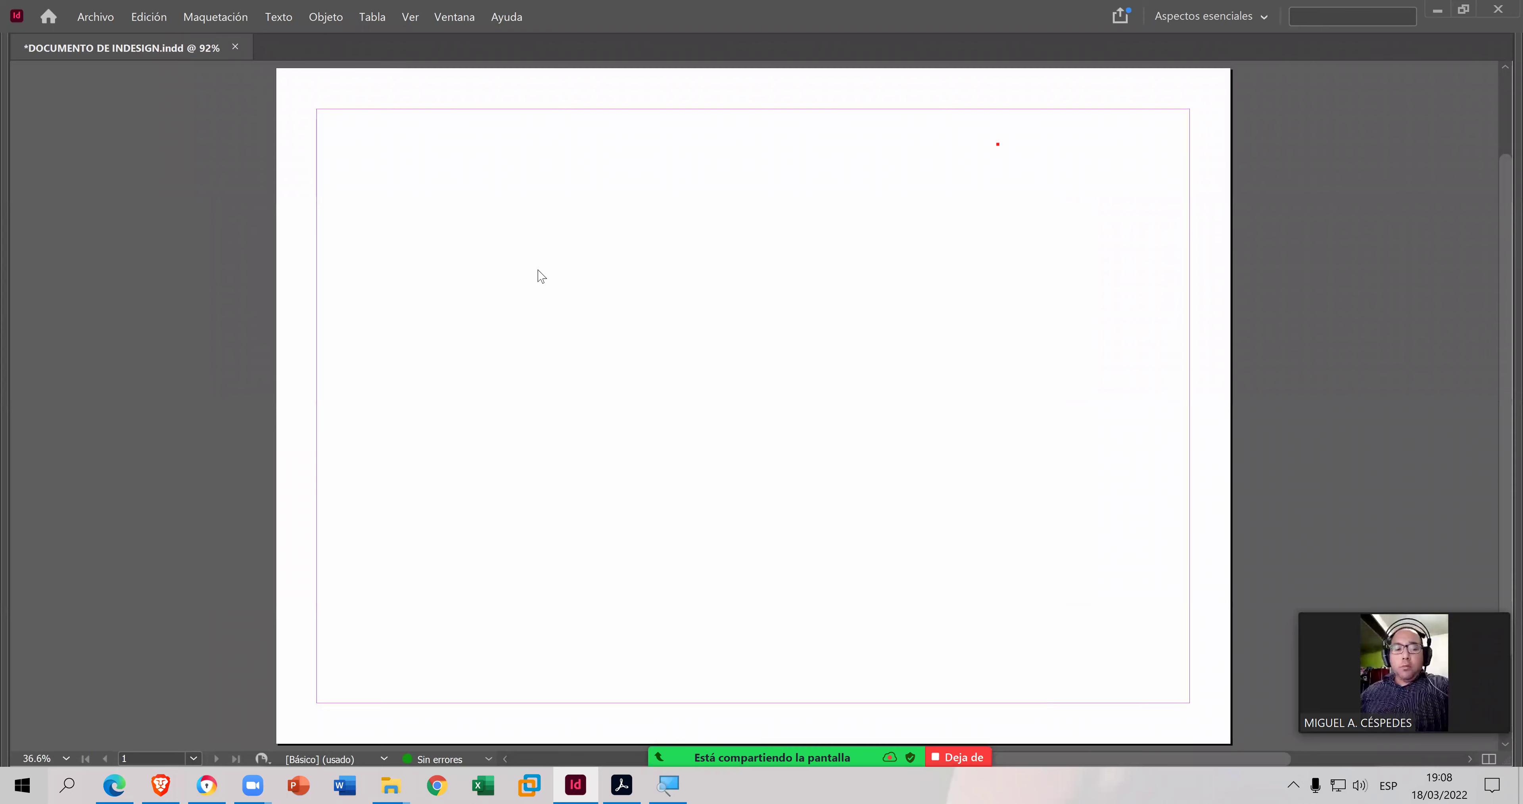
{"action": "key", "text": "Tab"}
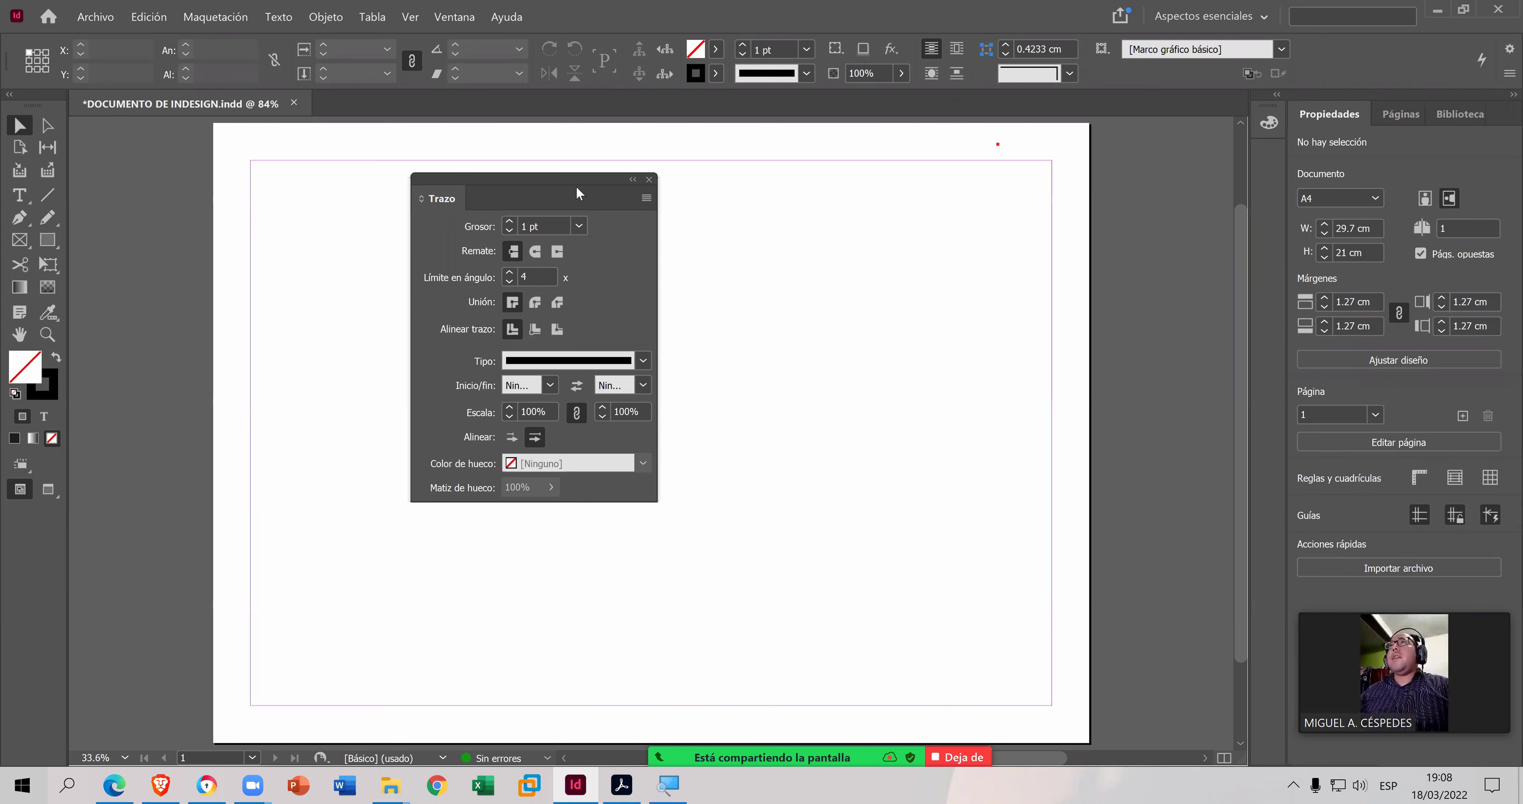
{"action": "left_click_drag", "start_coordinate": [549, 181], "coordinate": [734, 206]}
{"action": "left_click_drag", "start_coordinate": [1032, 209], "coordinate": [1271, 111]}
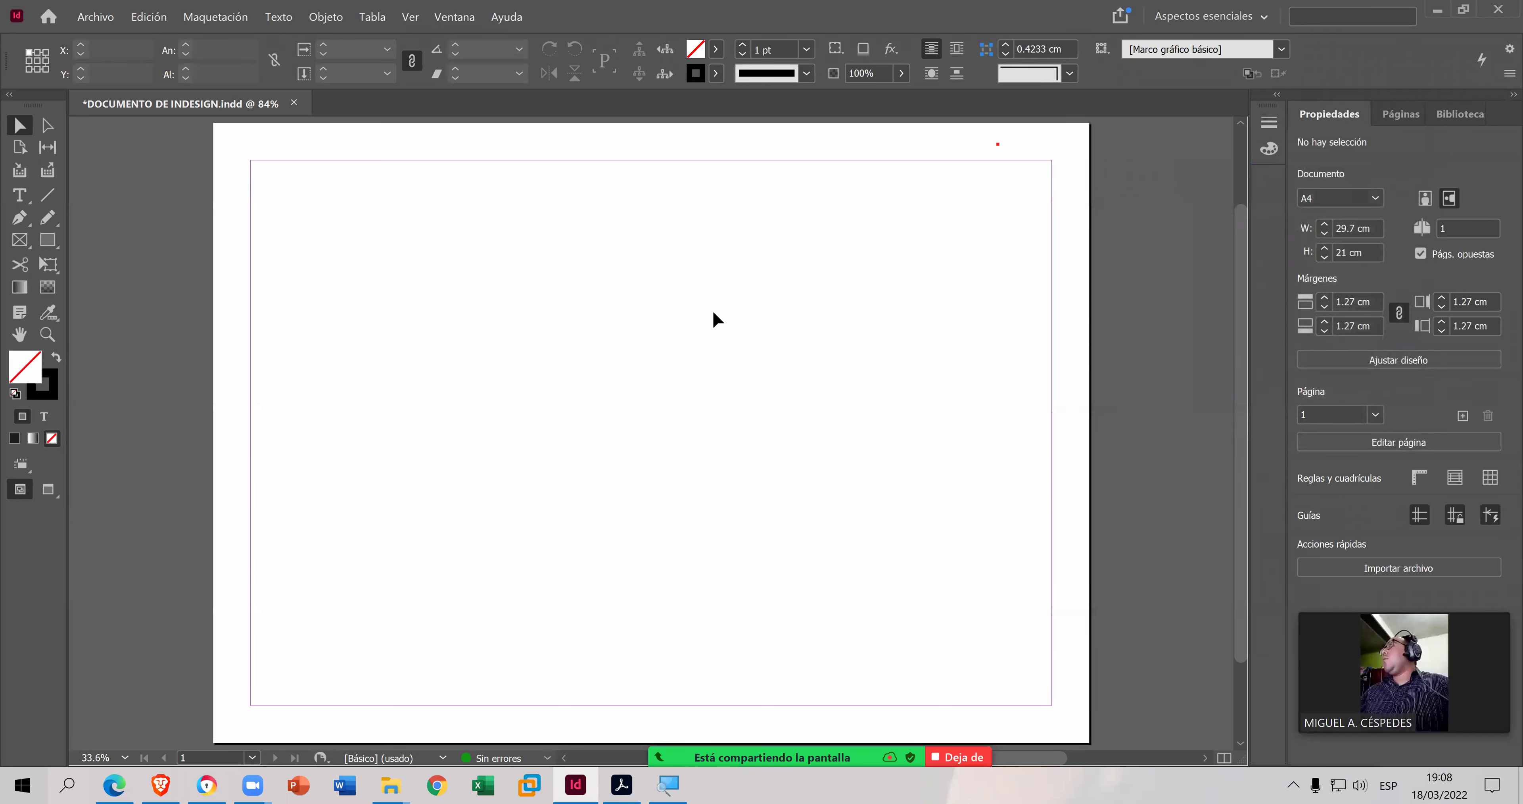
- Hide and show all tools and panels several times, leave them hidden, and zoom the document out to 25%
{"action": "key", "text": "Tab"}
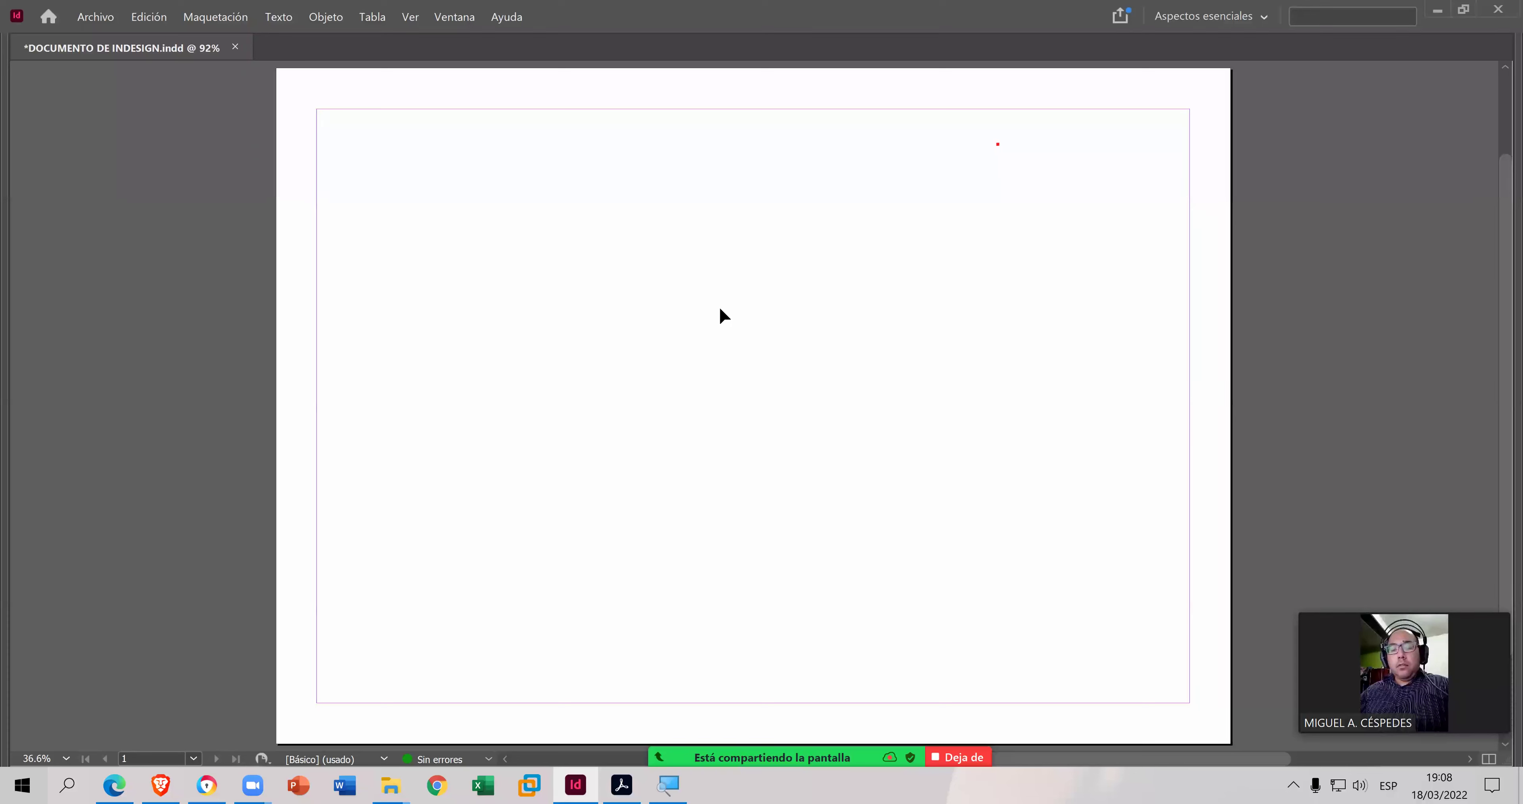
{"action": "key", "text": "Tab"}
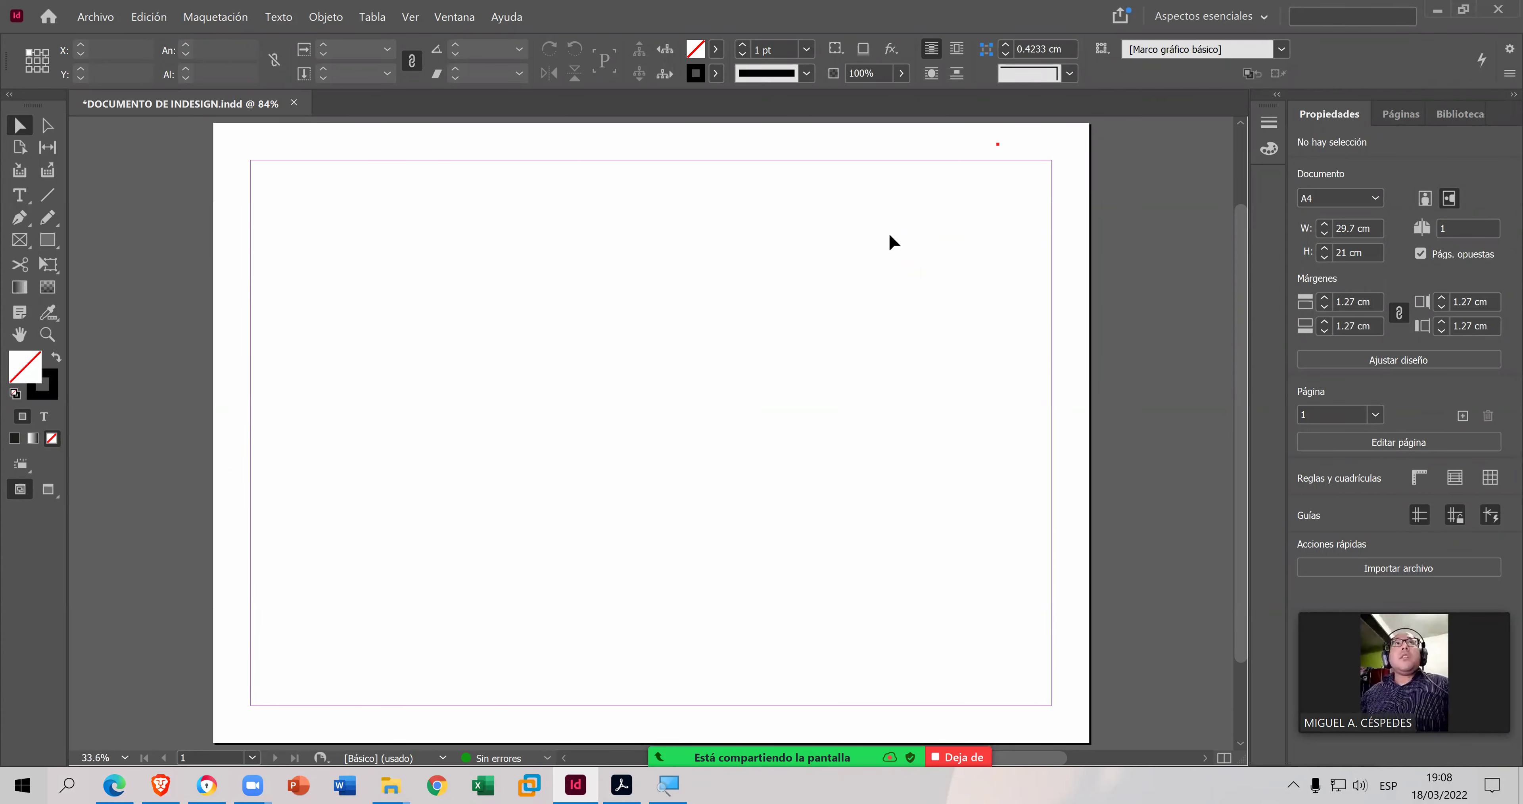
{"action": "key", "text": "Tab"}
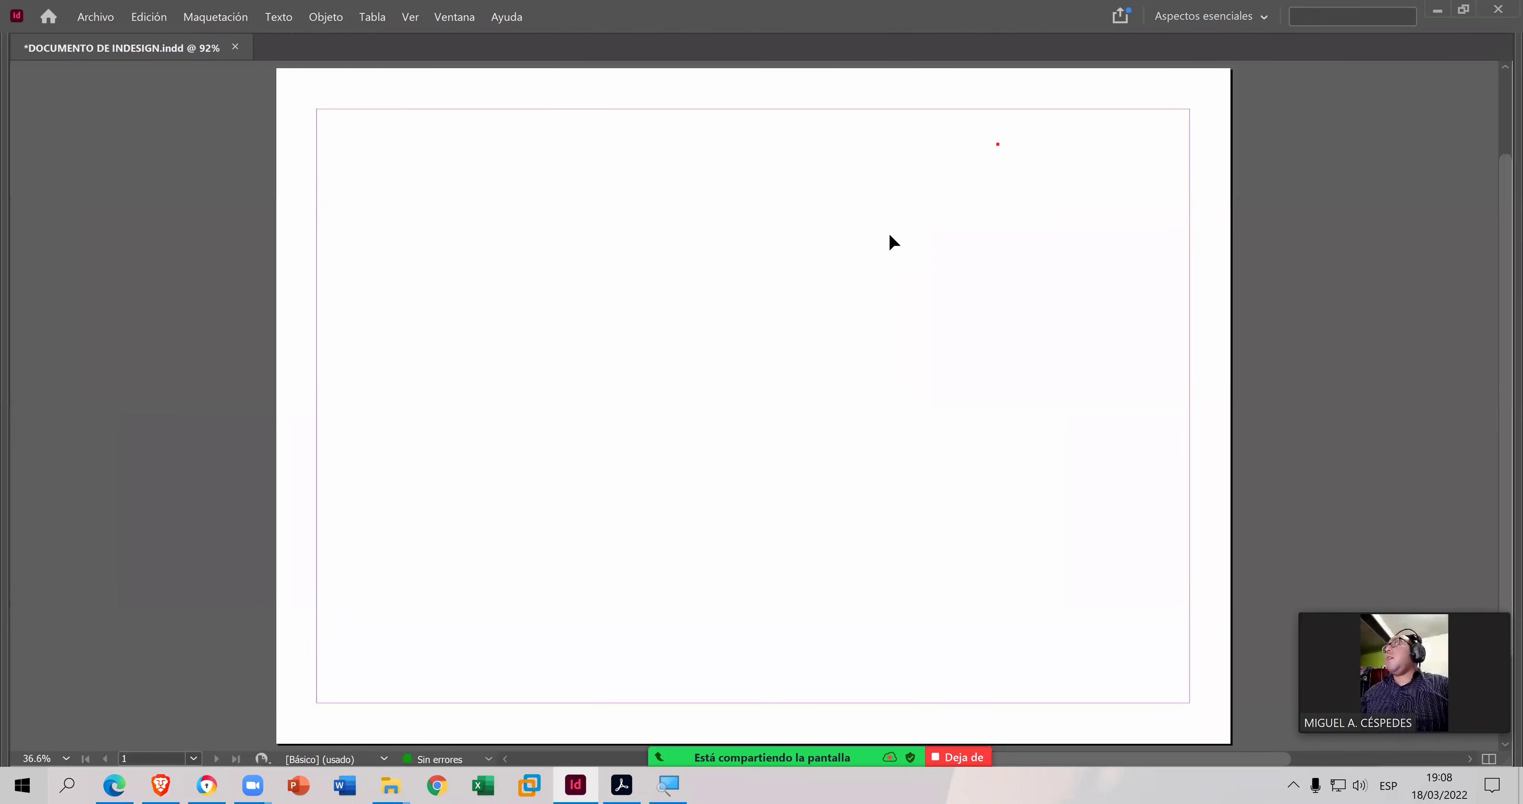
{"action": "key", "text": "Tab"}
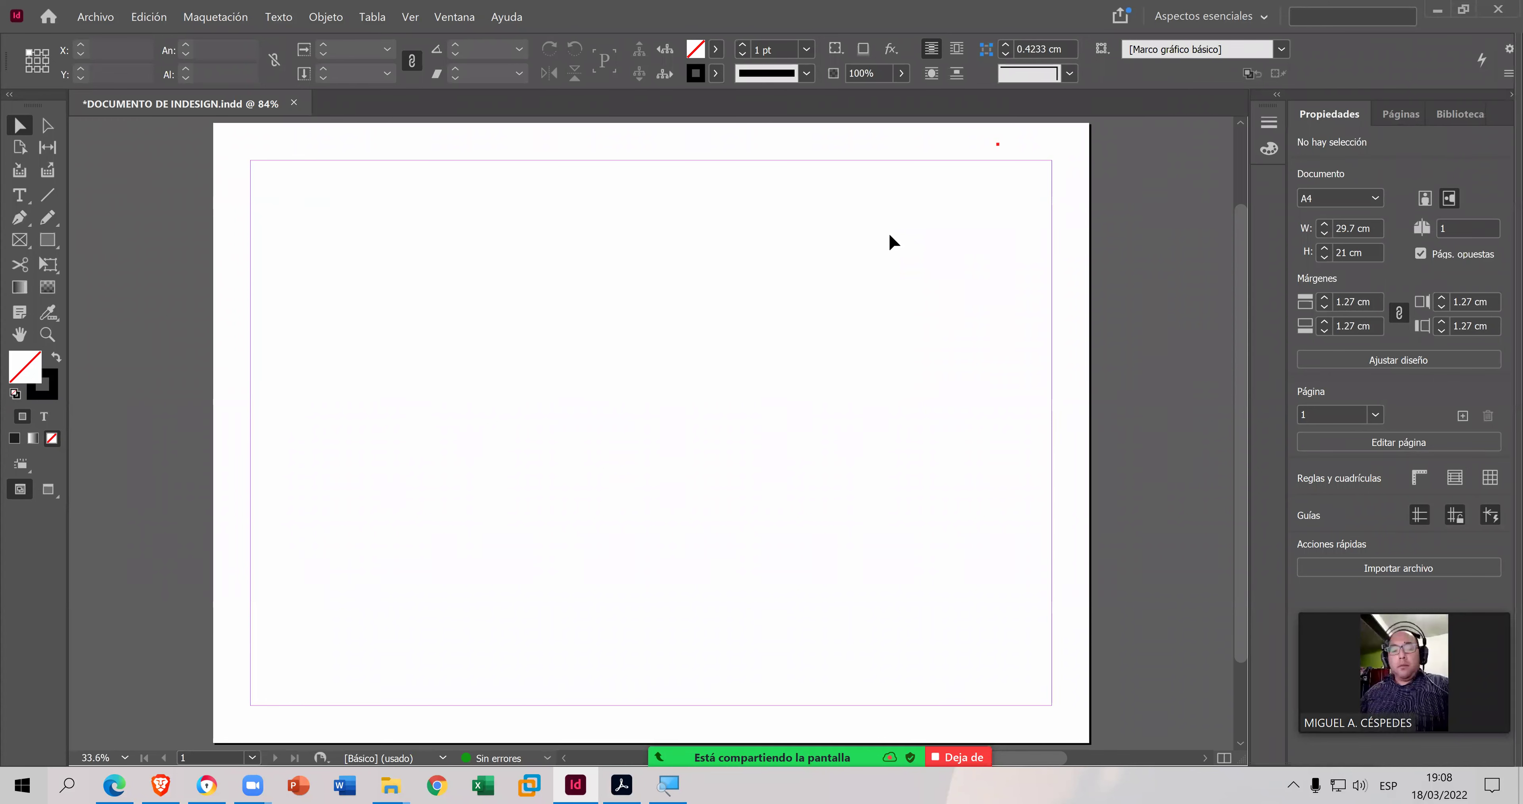
{"action": "key", "text": "Tab"}
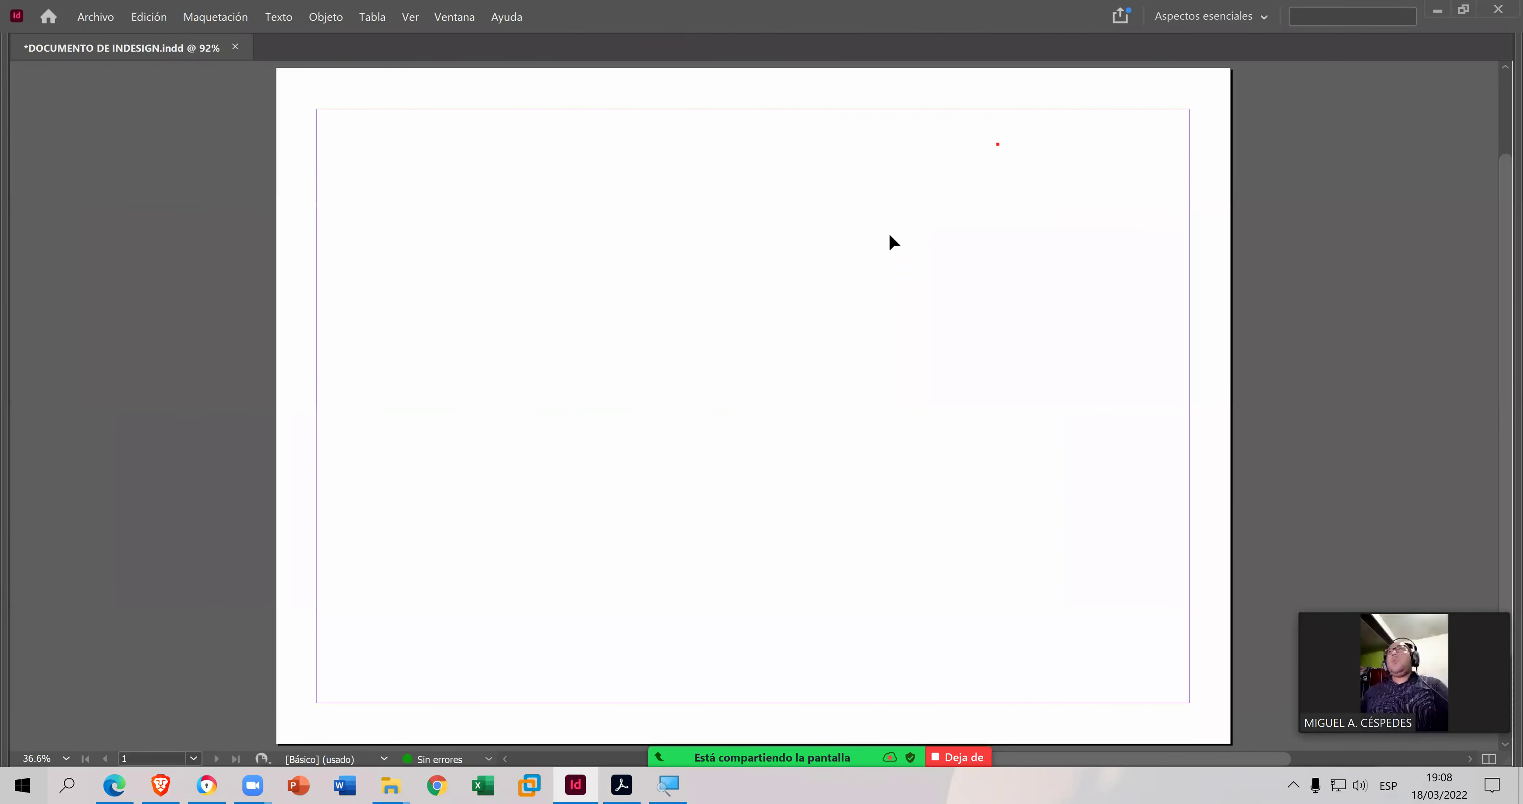
{"action": "scroll", "coordinate": [882, 225], "scroll_direction": "right", "scroll_amount": 10}
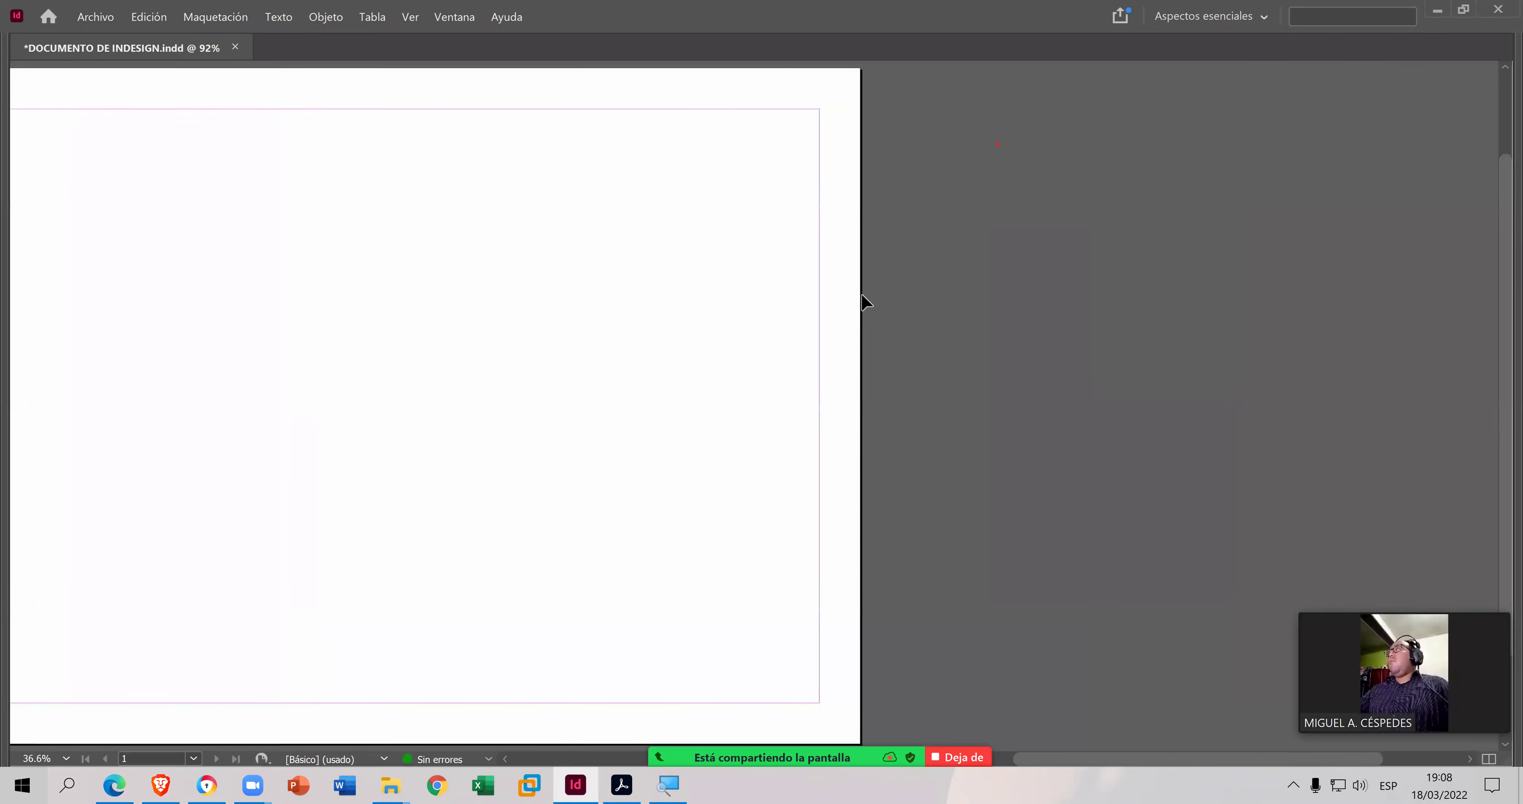
{"action": "scroll", "coordinate": [782, 317], "scroll_direction": "down", "scroll_amount": 3}
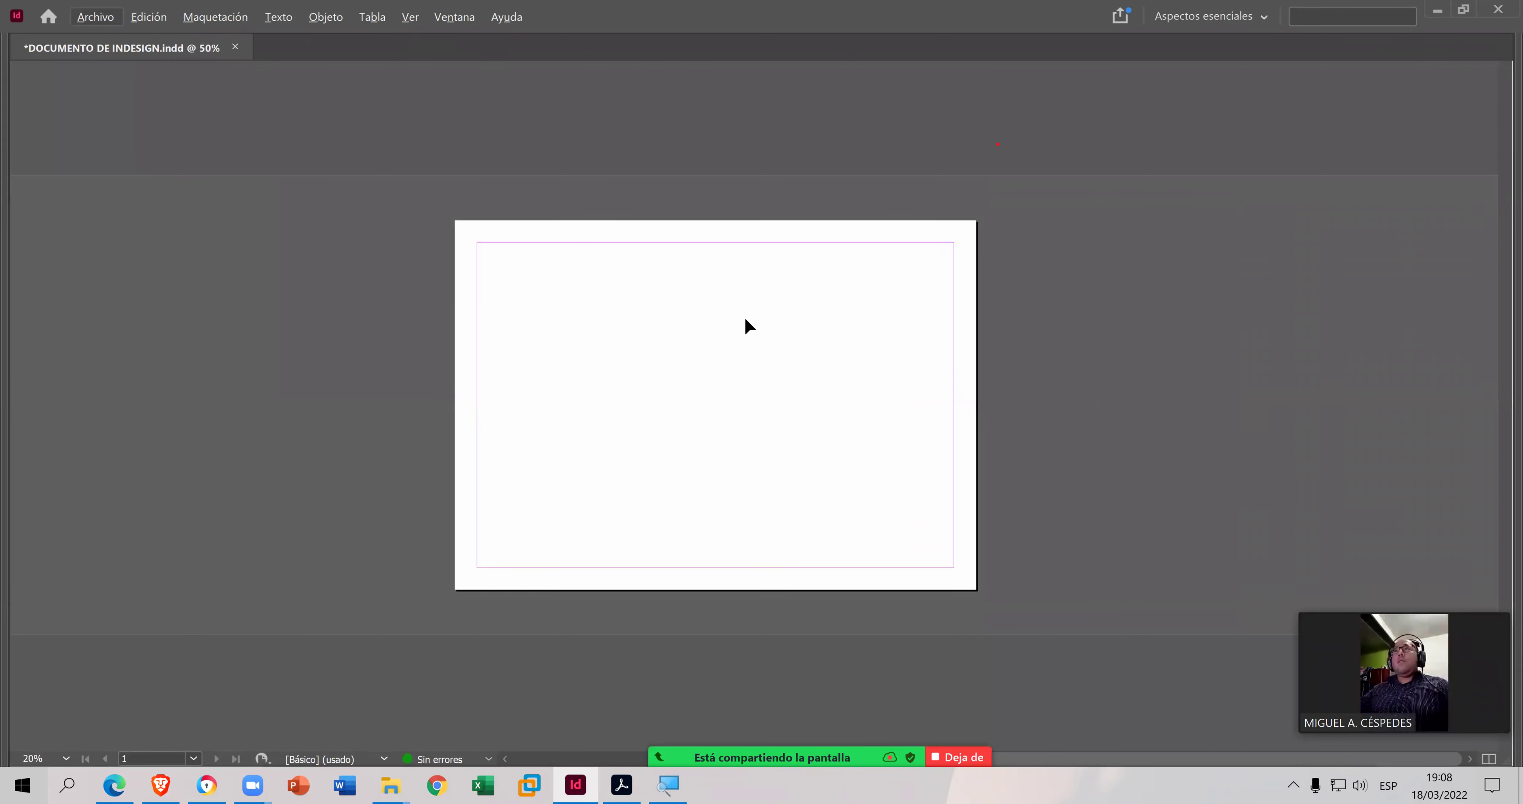
{"action": "scroll", "coordinate": [740, 323], "scroll_direction": "down", "scroll_amount": 1}
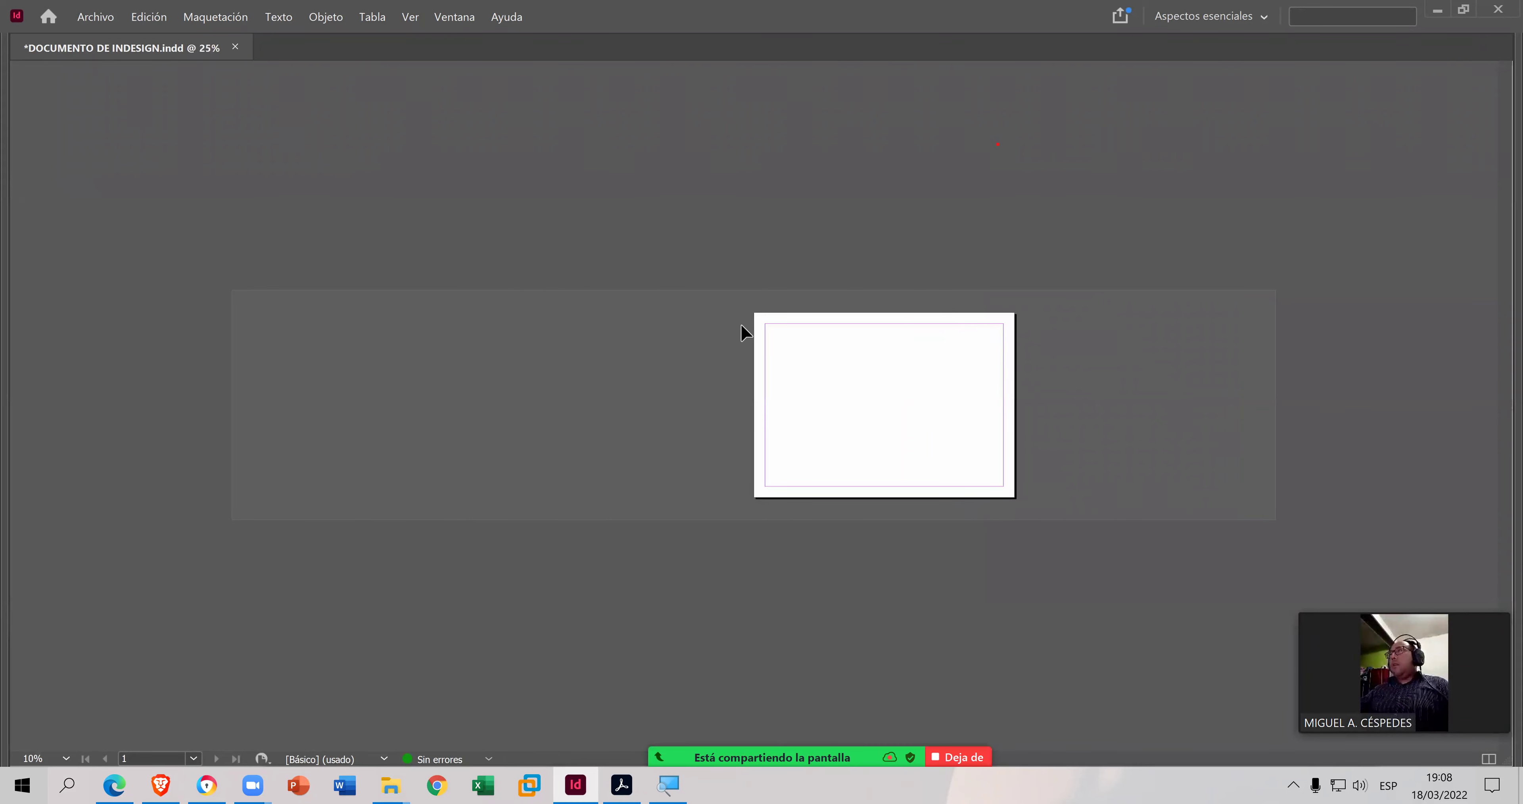
- Show all tools and panels again and fit the page in the window
{"action": "scroll", "coordinate": [745, 333], "scroll_direction": "up", "scroll_amount": 1}
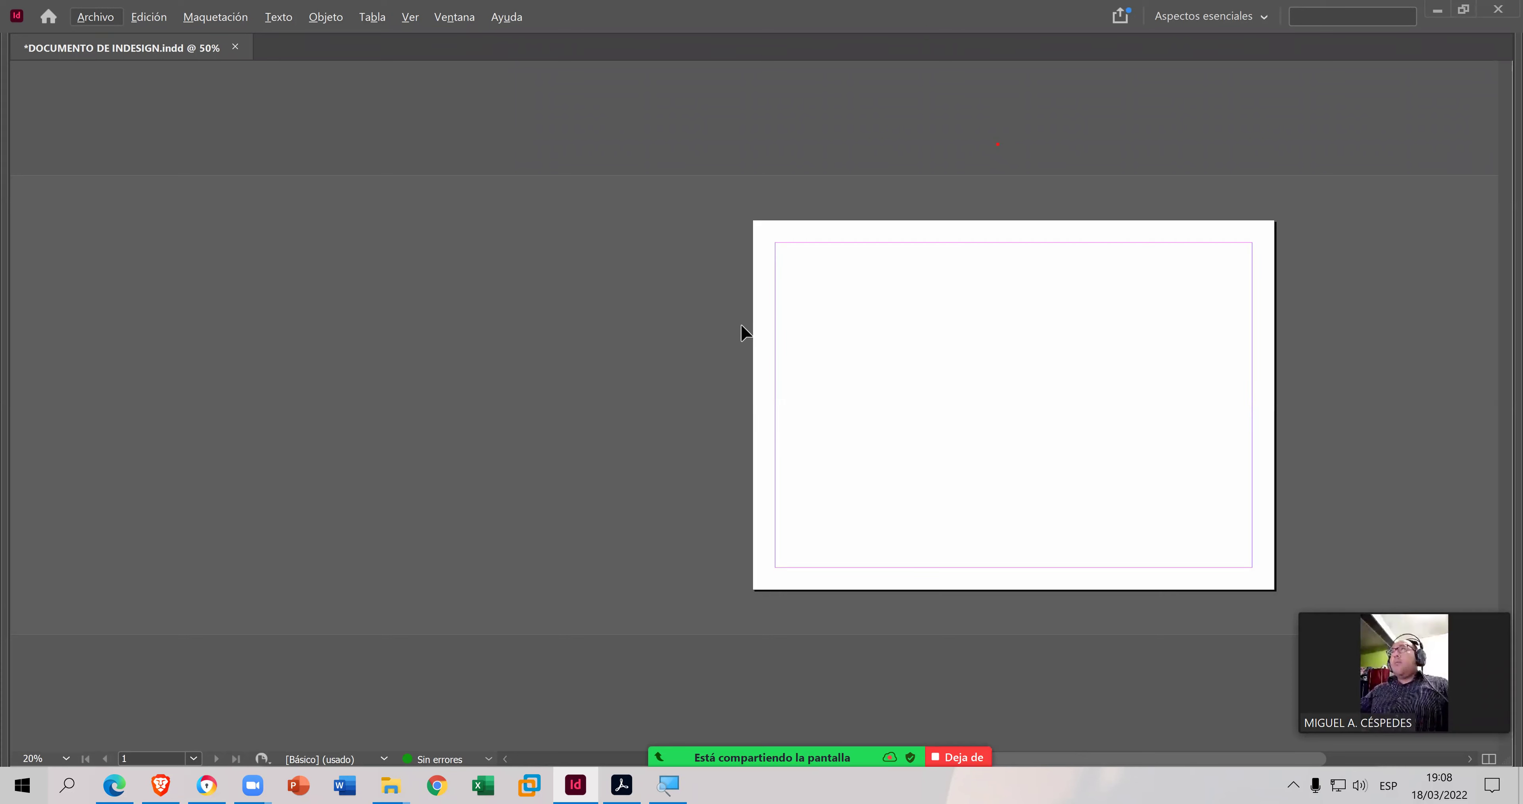
{"action": "key", "text": "Tab"}
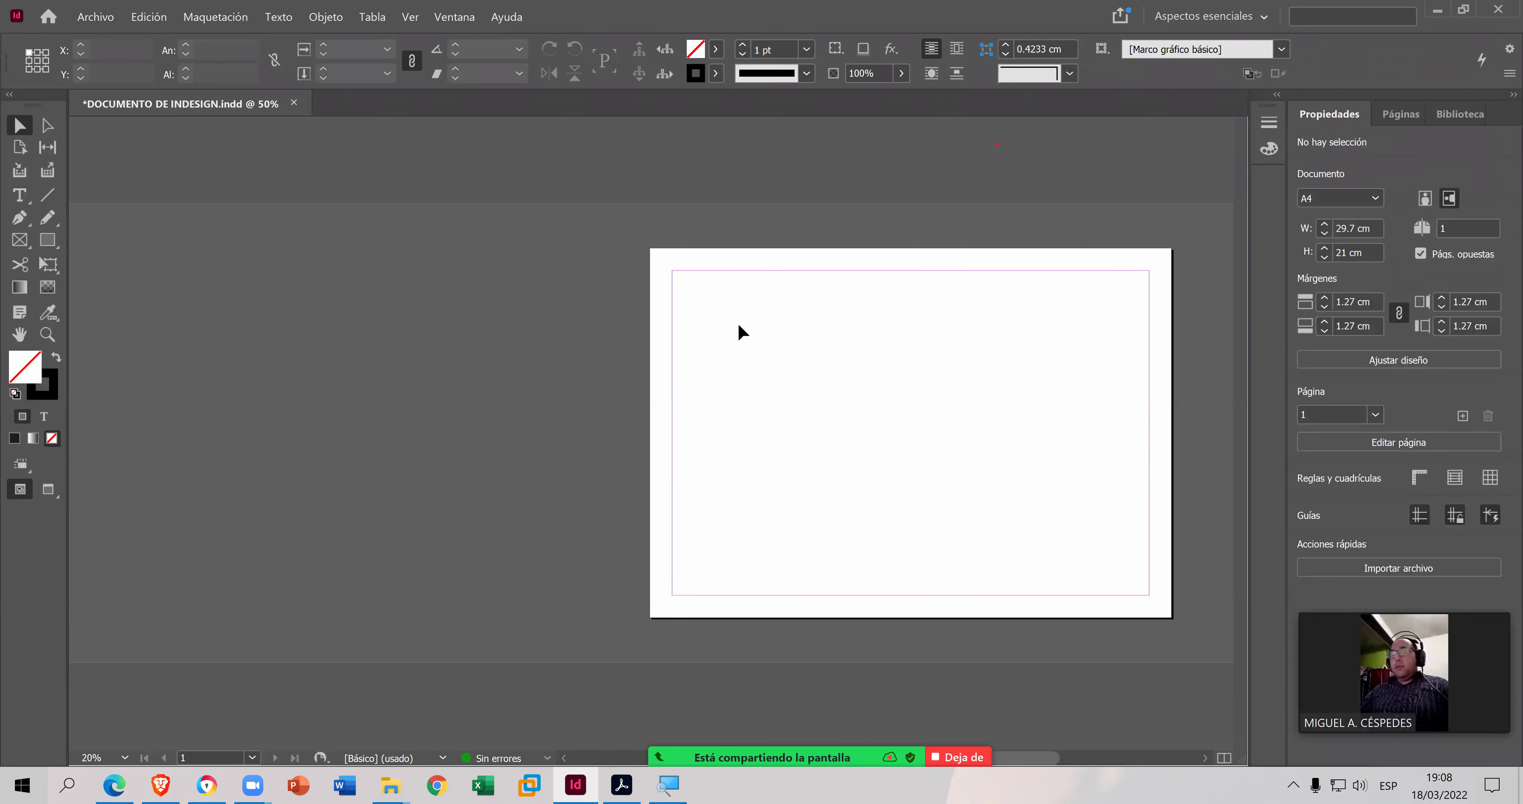
{"action": "key", "text": "ctrl+0"}
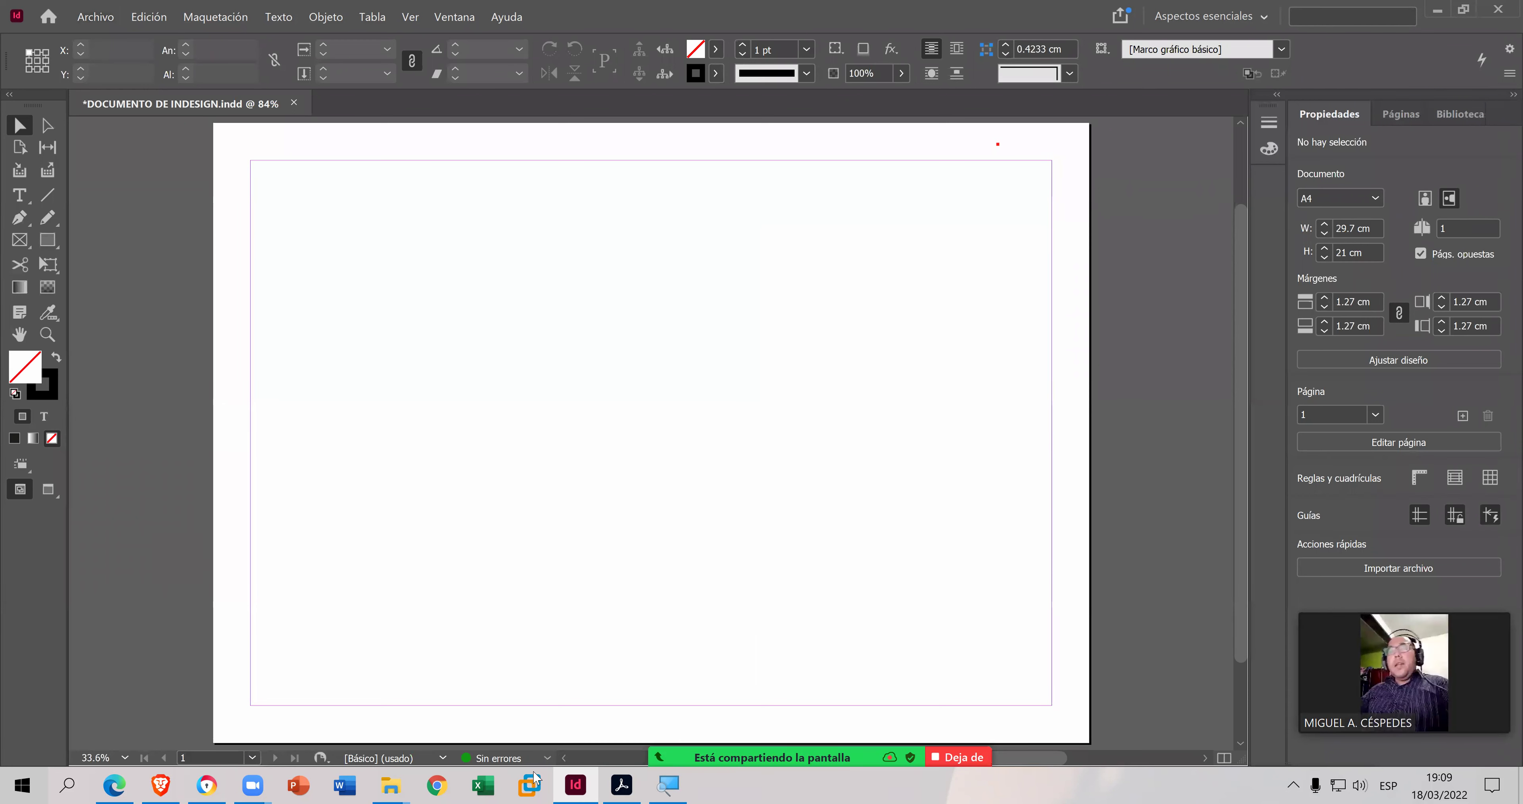
- Switch to the PDF guide in Acrobat, read page 9 on docking compact panels, and return to InDesign
{"action": "left_click", "coordinate": [627, 786]}
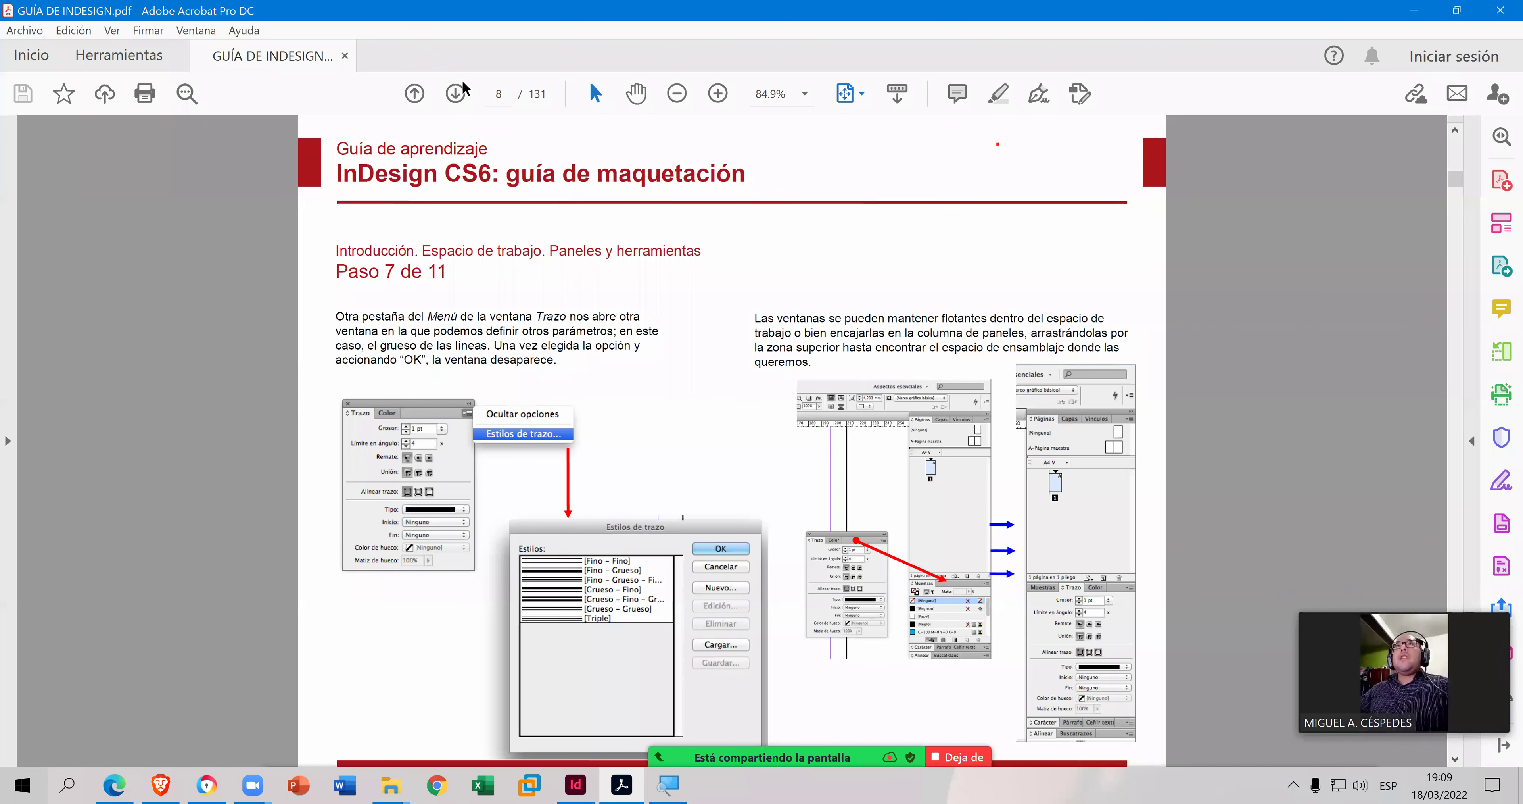
{"action": "left_click", "coordinate": [458, 93]}
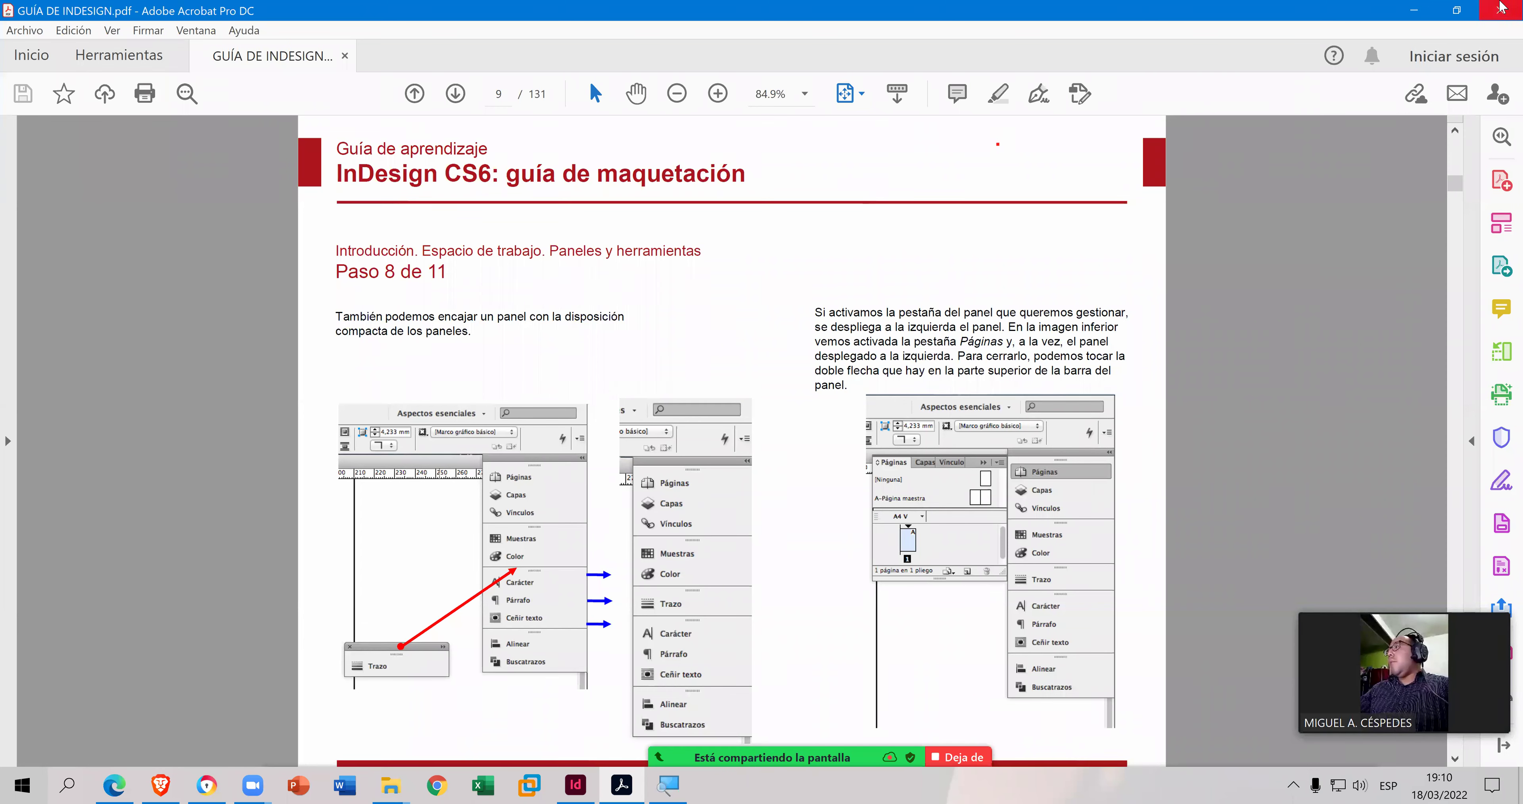
{"action": "left_click", "coordinate": [1414, 11]}
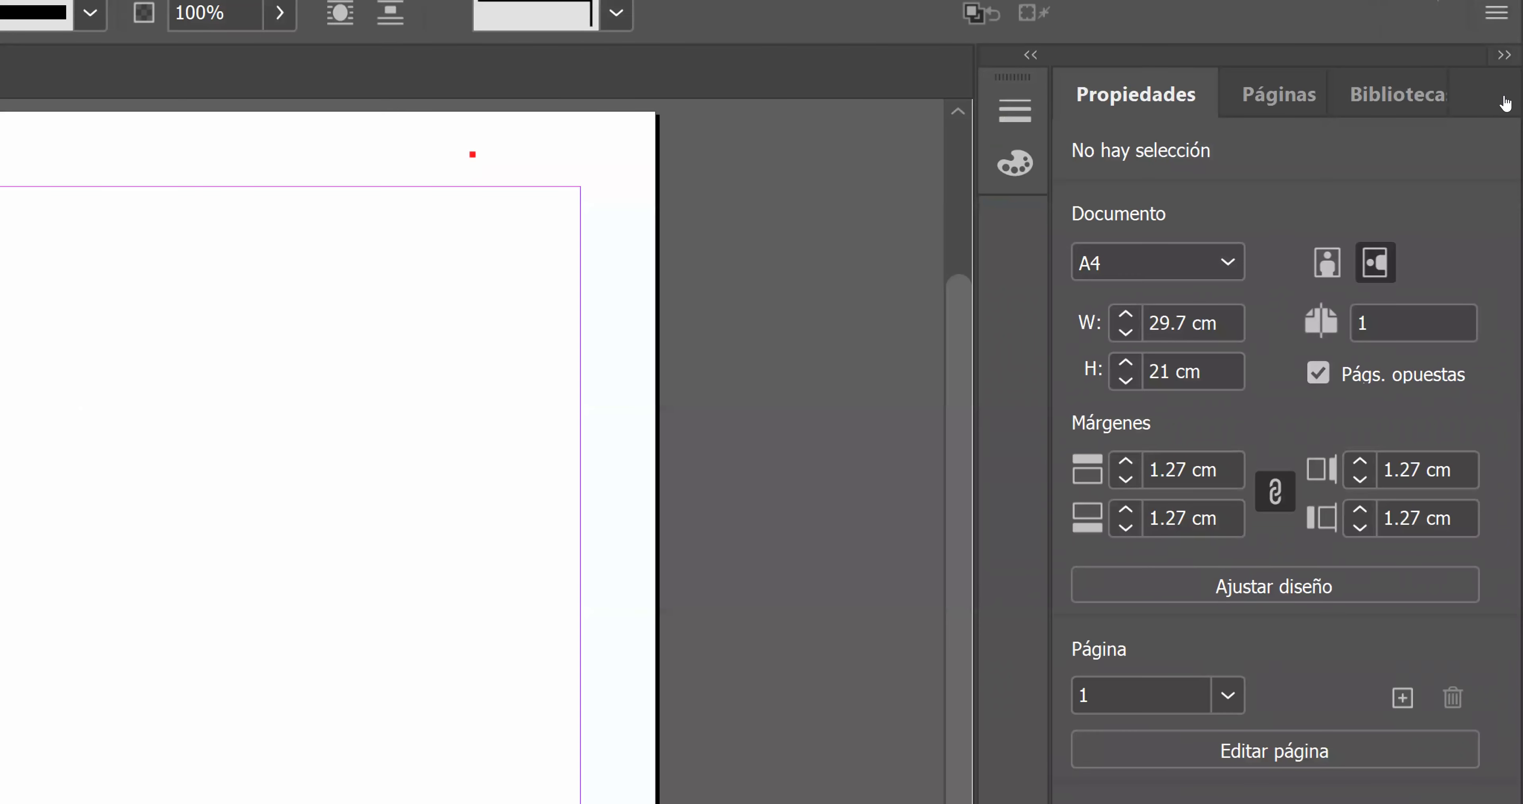
- Collapse the Propiedades panel group and the Trazo and Color group to icons
{"action": "left_click", "coordinate": [1505, 101]}
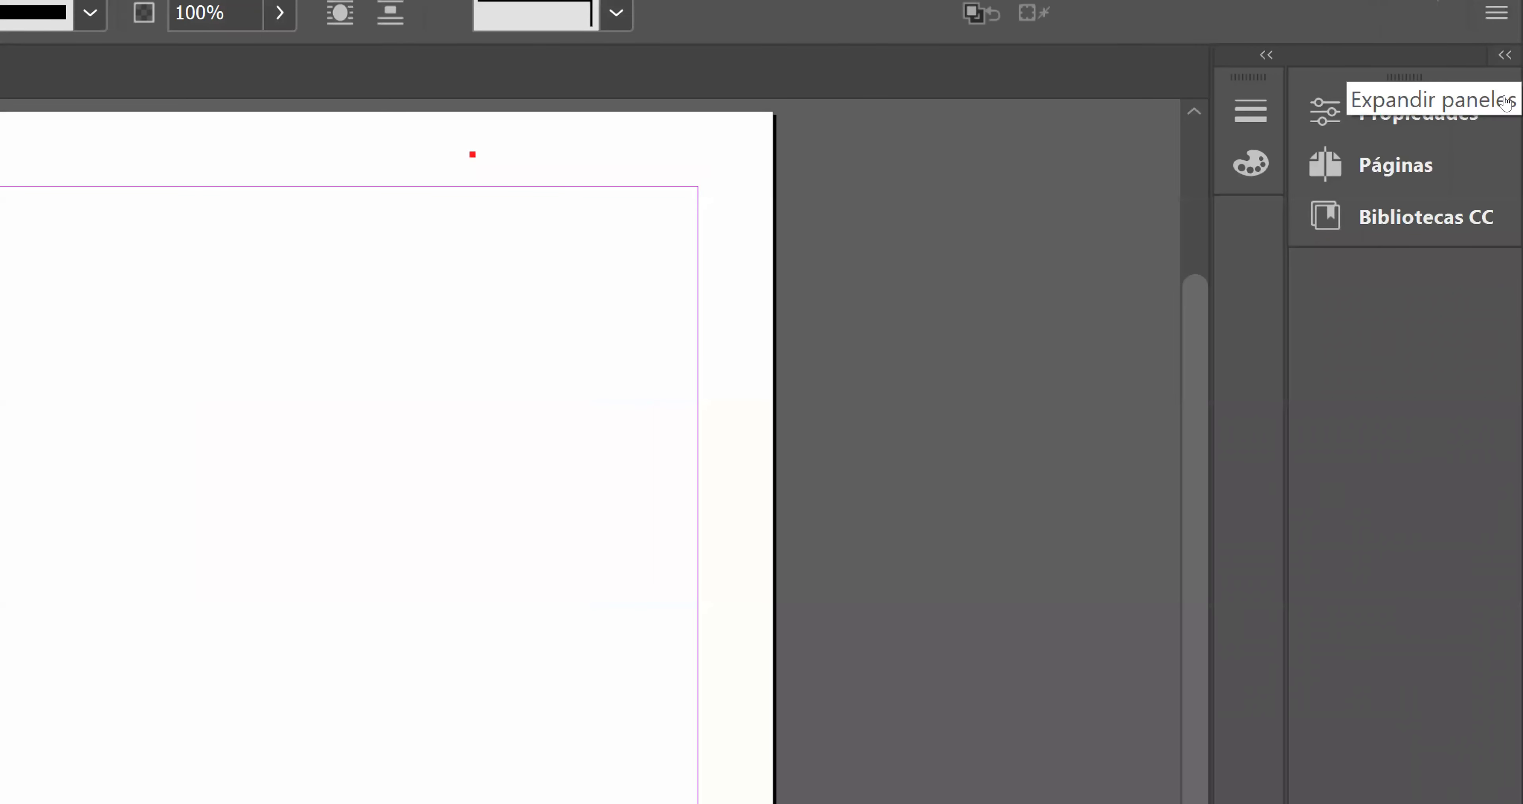
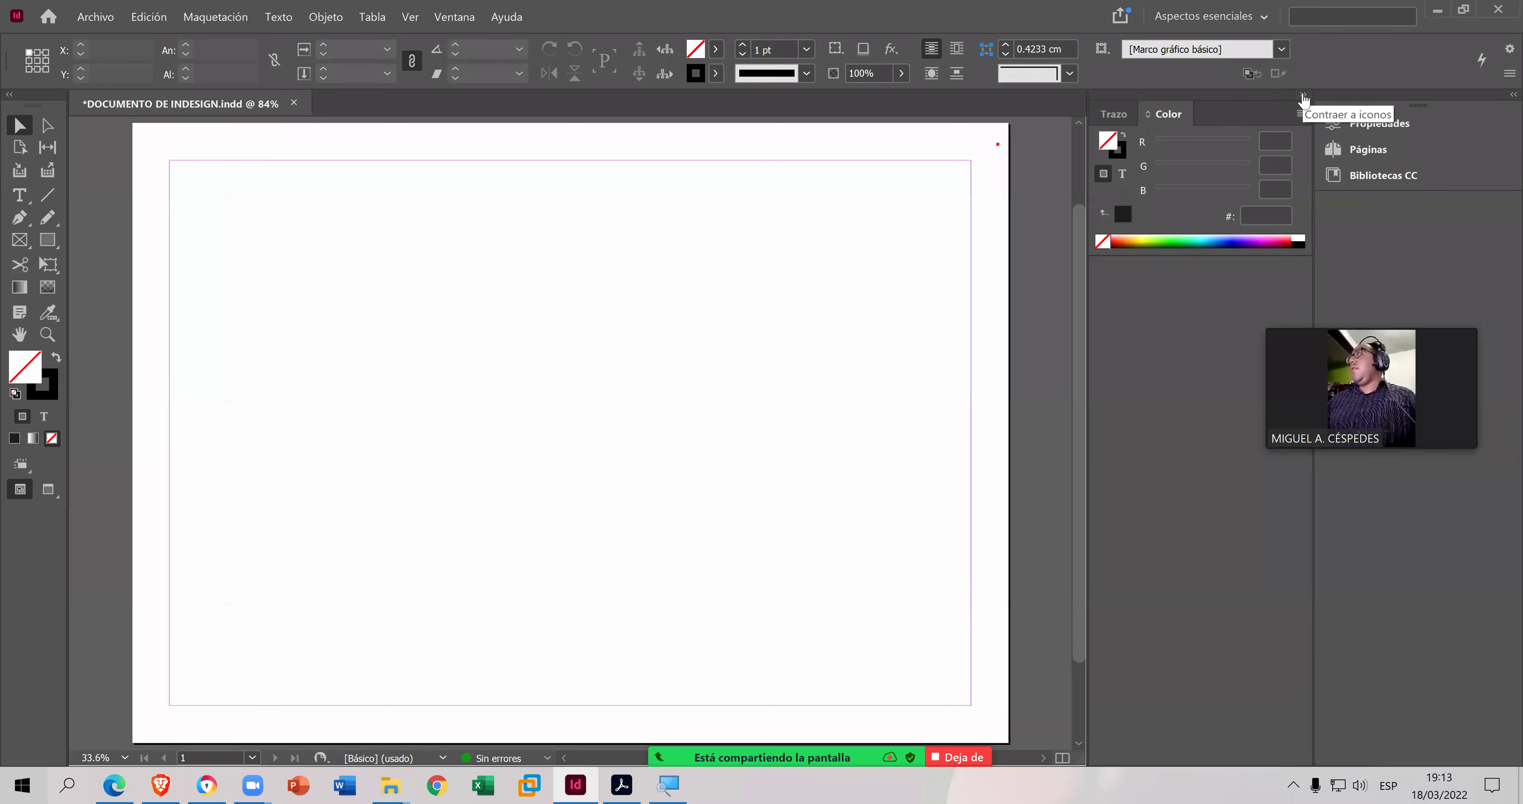
{"action": "left_click", "coordinate": [1304, 98]}
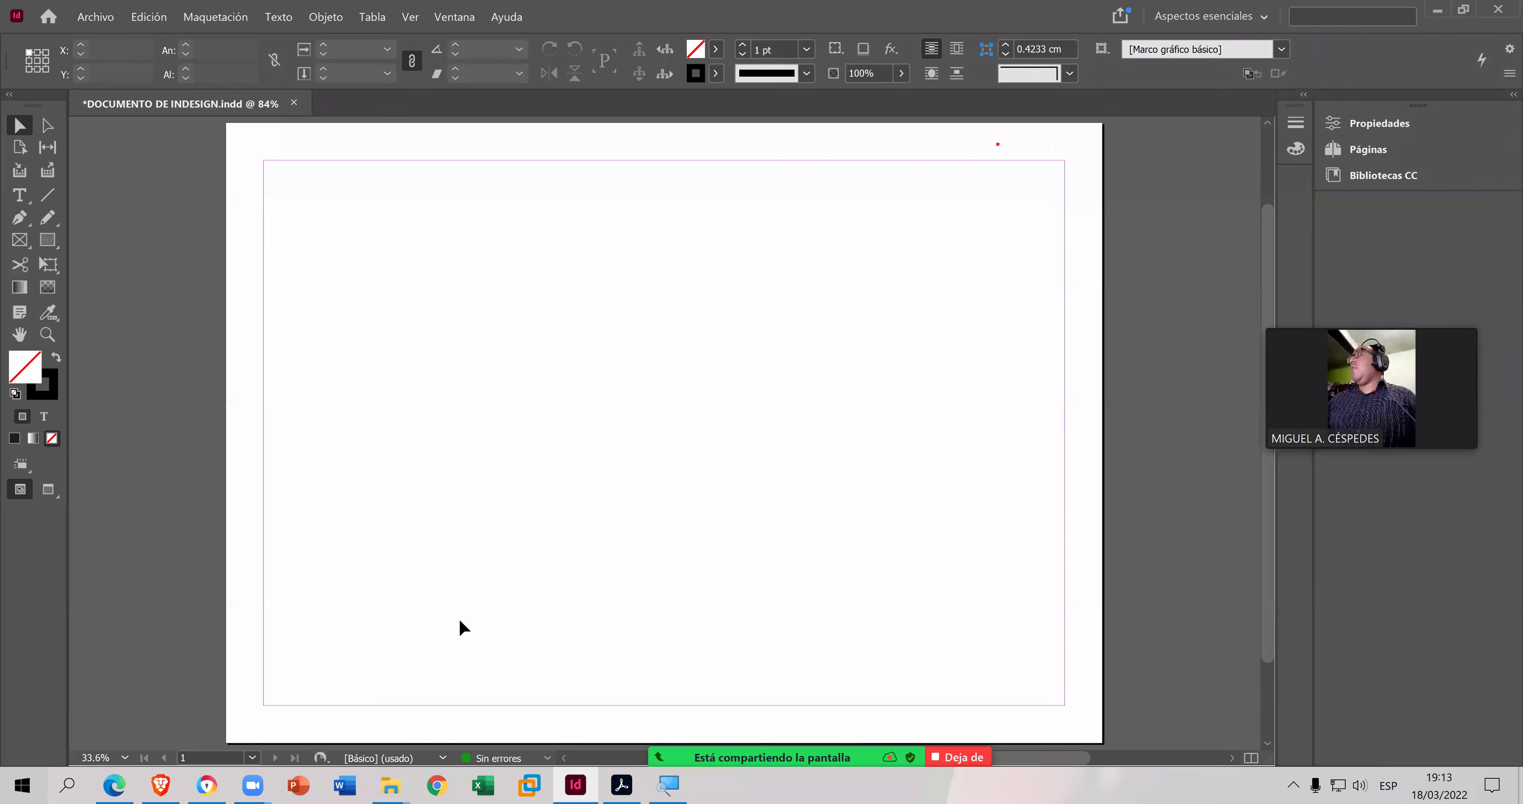
- Switch to the PDF guide in Acrobat, read page 10 on saving a workspace, and return to InDesign
{"action": "left_click", "coordinate": [621, 785]}
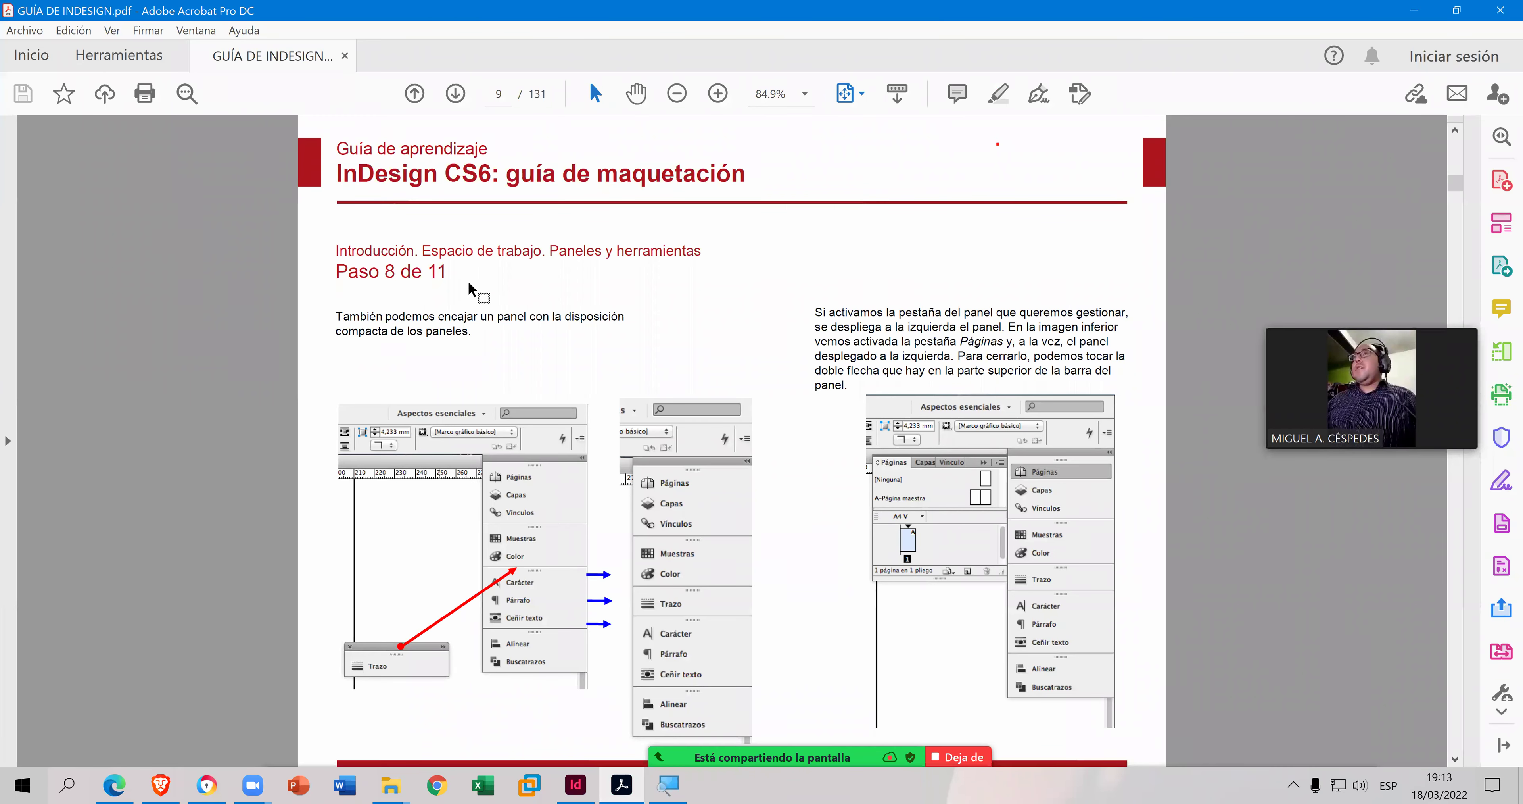
{"action": "left_click", "coordinate": [455, 94]}
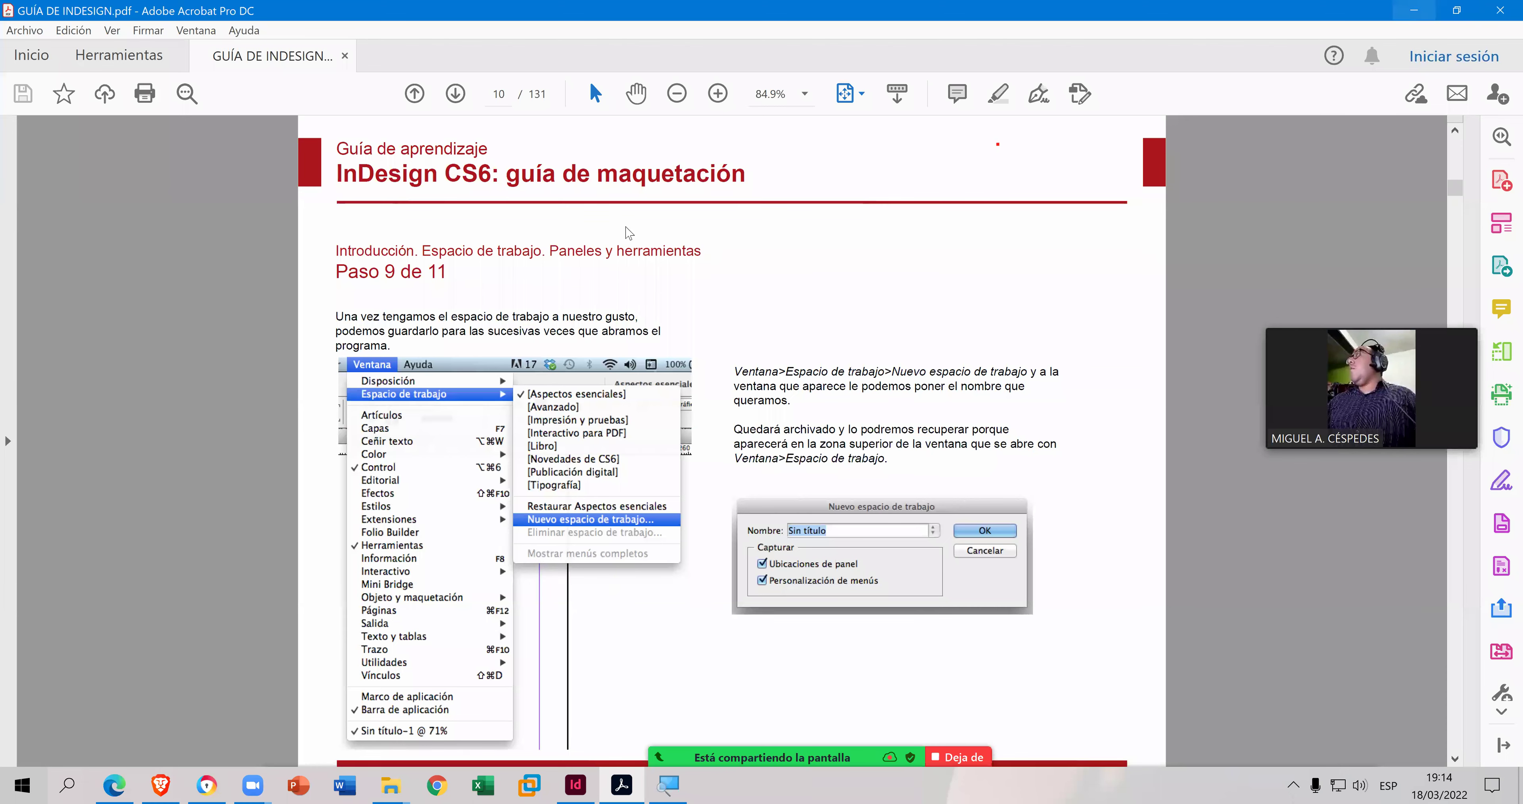
{"action": "left_click", "coordinate": [1432, 11]}
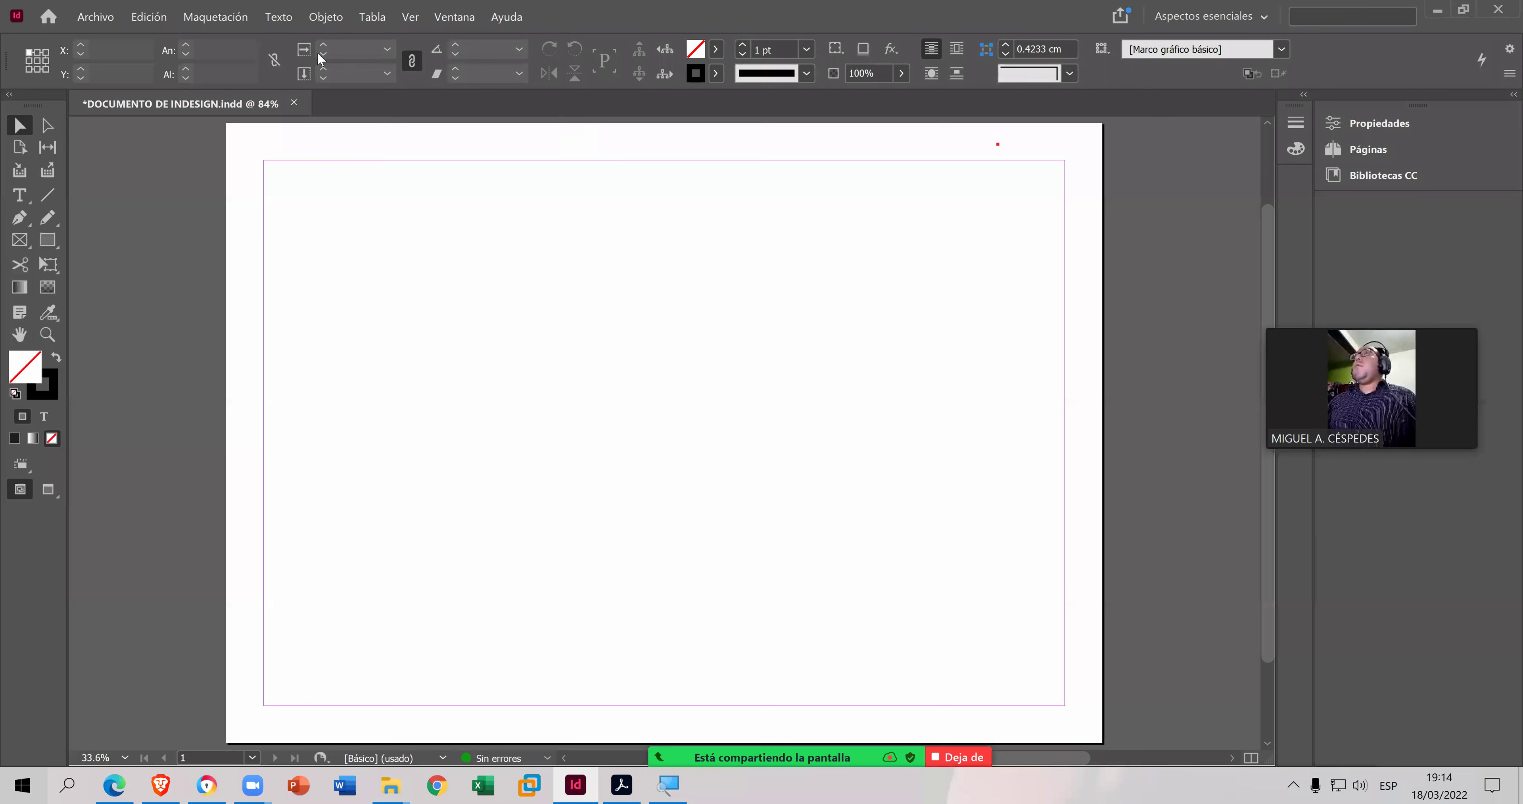
- Open the Trazo panel, separate it into its own icon group below Color, and collapse the Color panel
{"action": "left_click", "coordinate": [451, 14]}
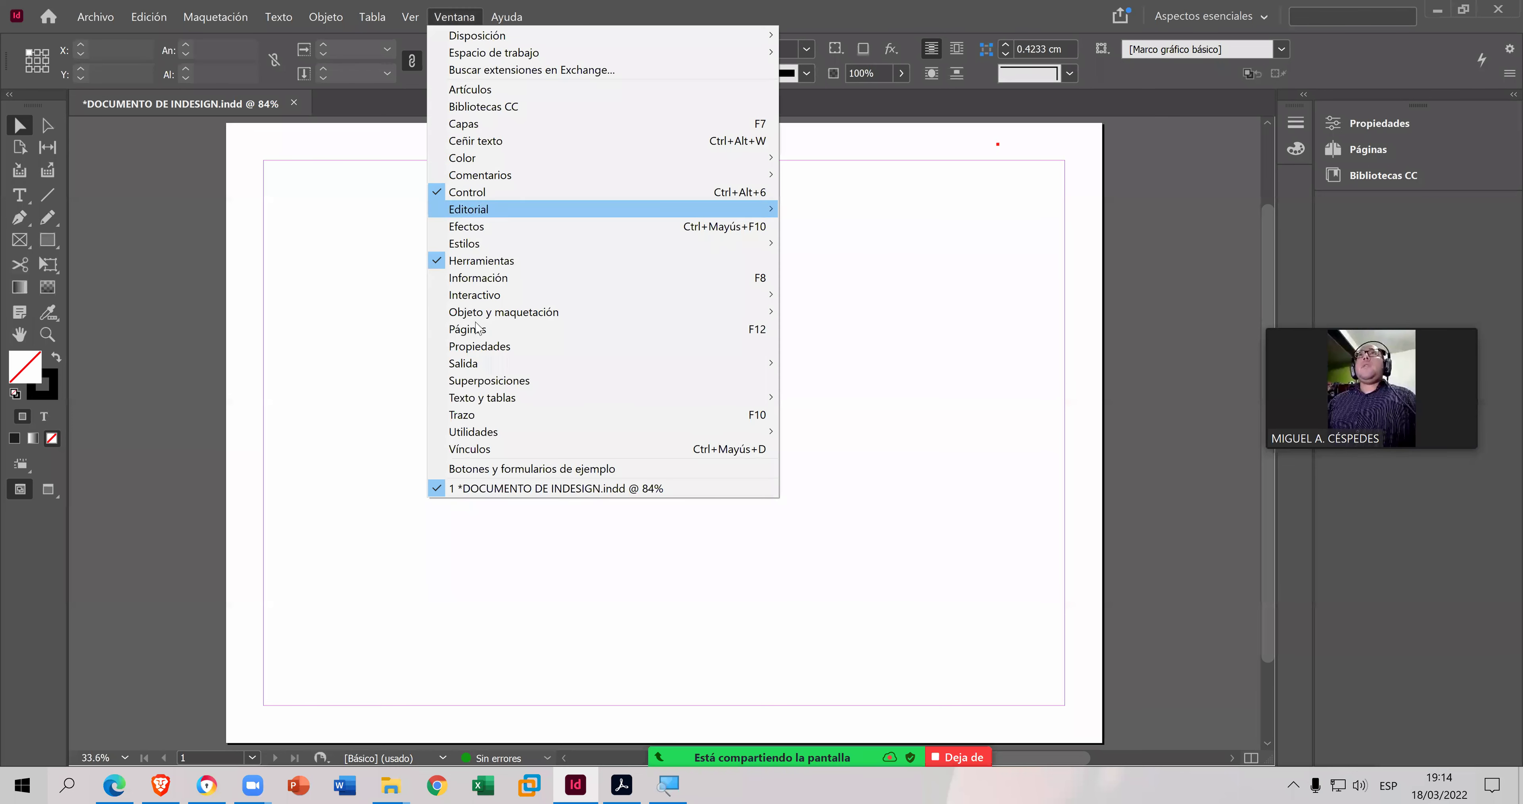
{"action": "left_click", "coordinate": [498, 413]}
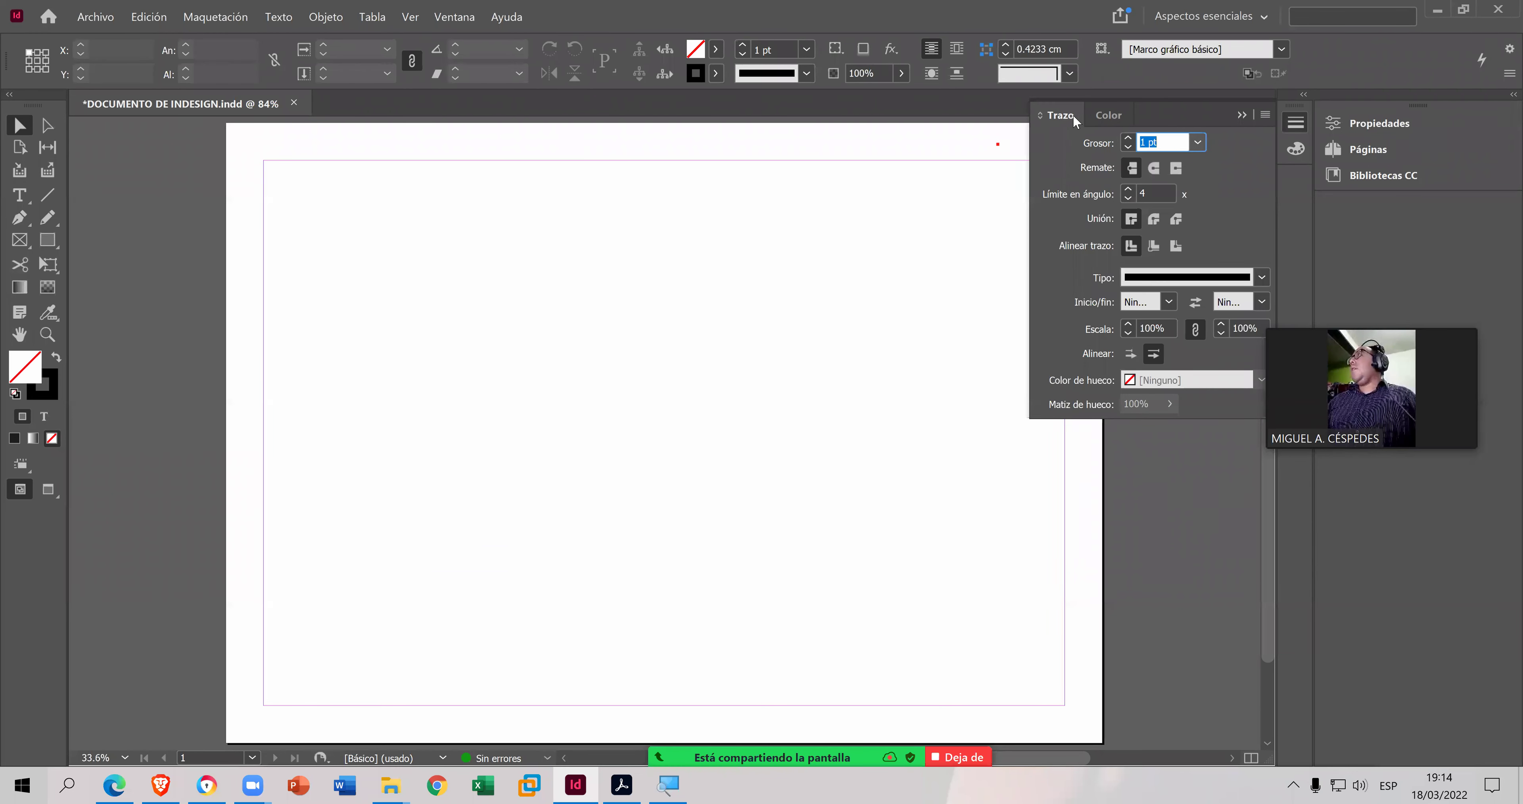
{"action": "mouse_move", "coordinate": [1066, 114]}
{"action": "left_mouse_down"}
{"action": "mouse_move", "coordinate": [1069, 192]}
{"action": "mouse_move", "coordinate": [1249, 271]}
{"action": "mouse_move", "coordinate": [1249, 193]}
{"action": "mouse_move", "coordinate": [1295, 157]}
{"action": "left_mouse_up"}
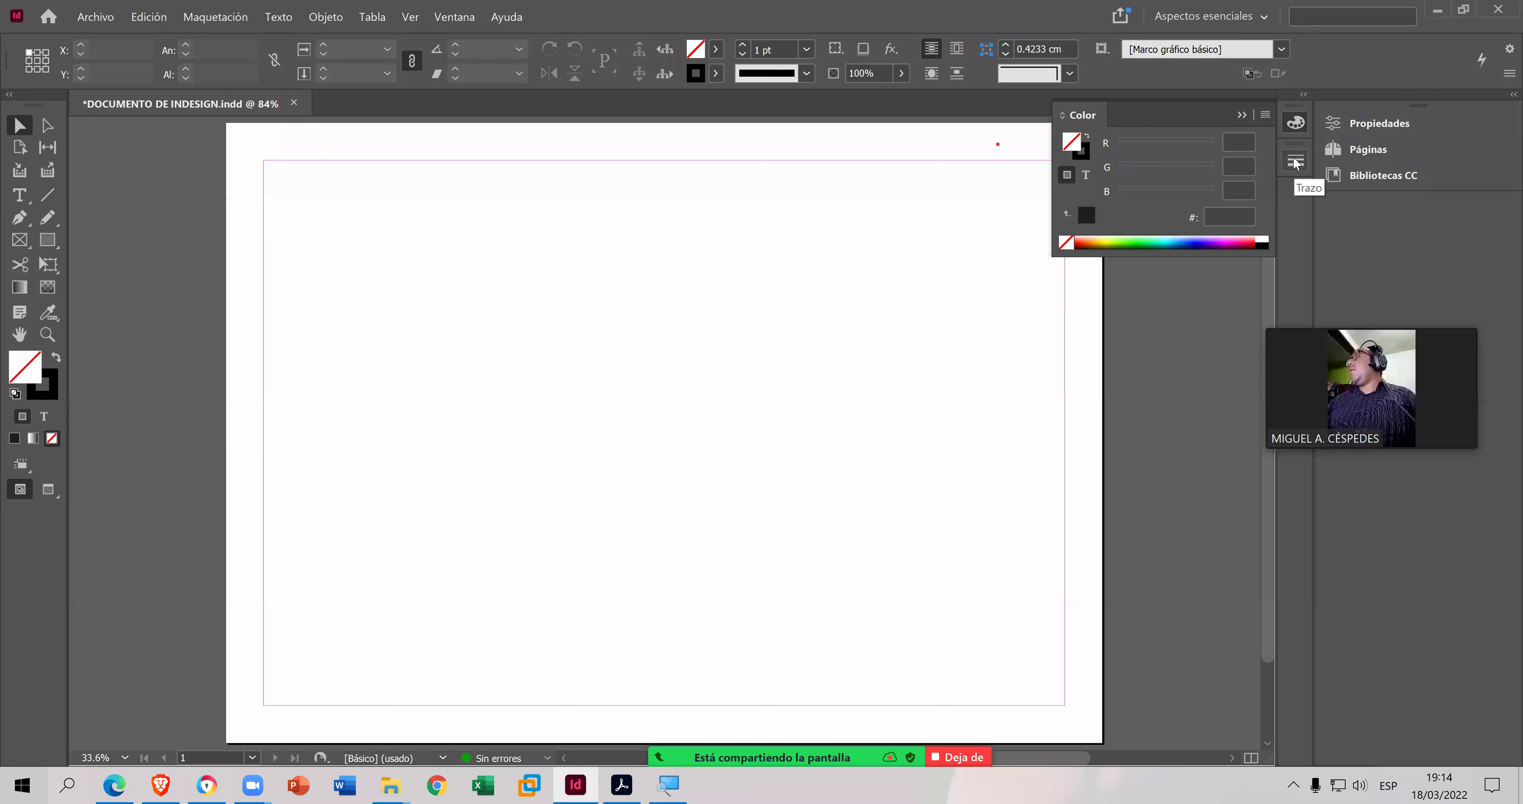
{"action": "left_click", "coordinate": [1243, 114]}
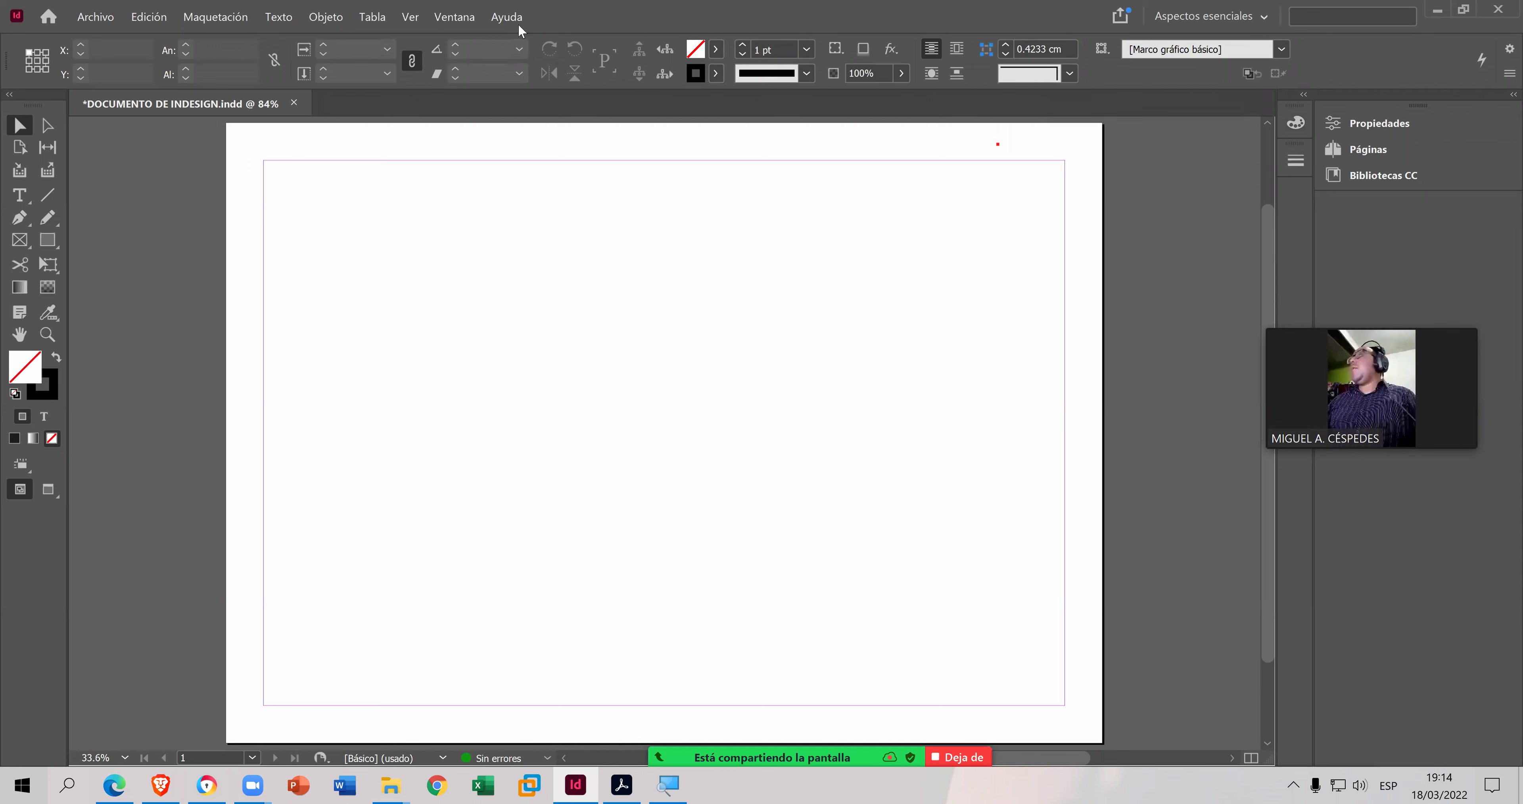
- Open the Capas panel and view the Vínculos panel grouped with it
{"action": "left_click", "coordinate": [449, 18]}
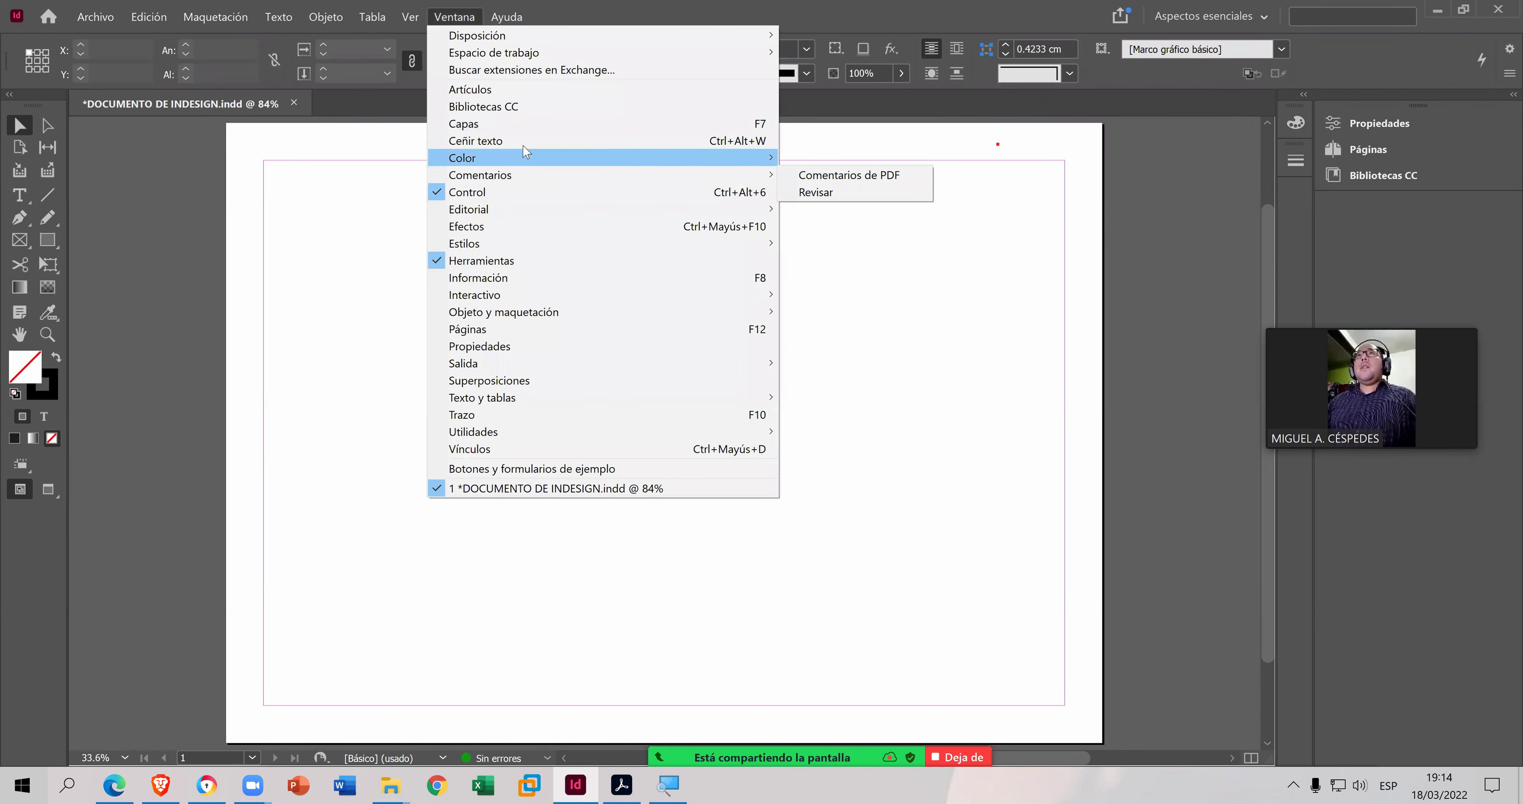
{"action": "left_click", "coordinate": [544, 136]}
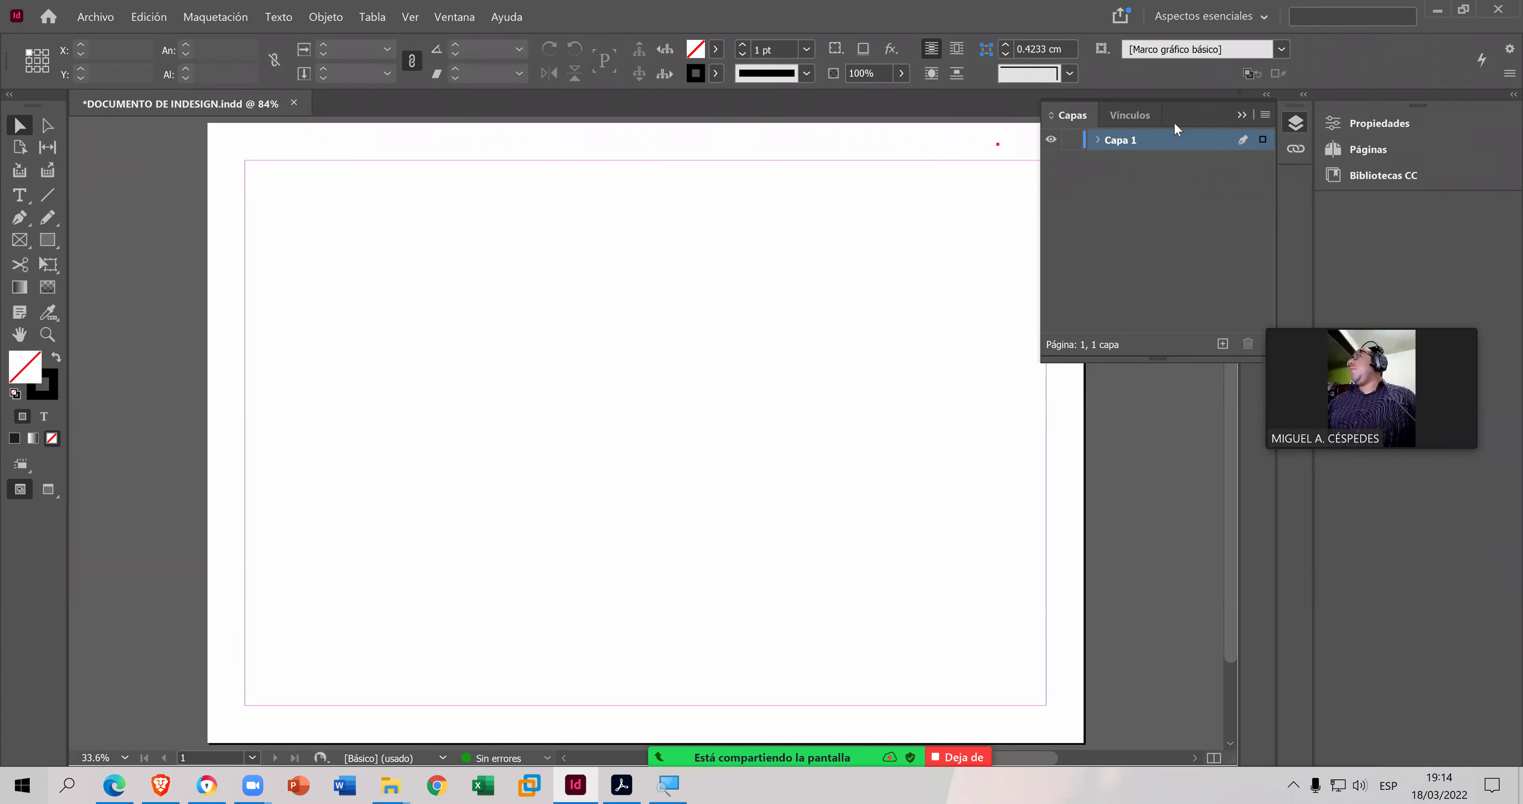
{"action": "left_click", "coordinate": [1140, 112]}
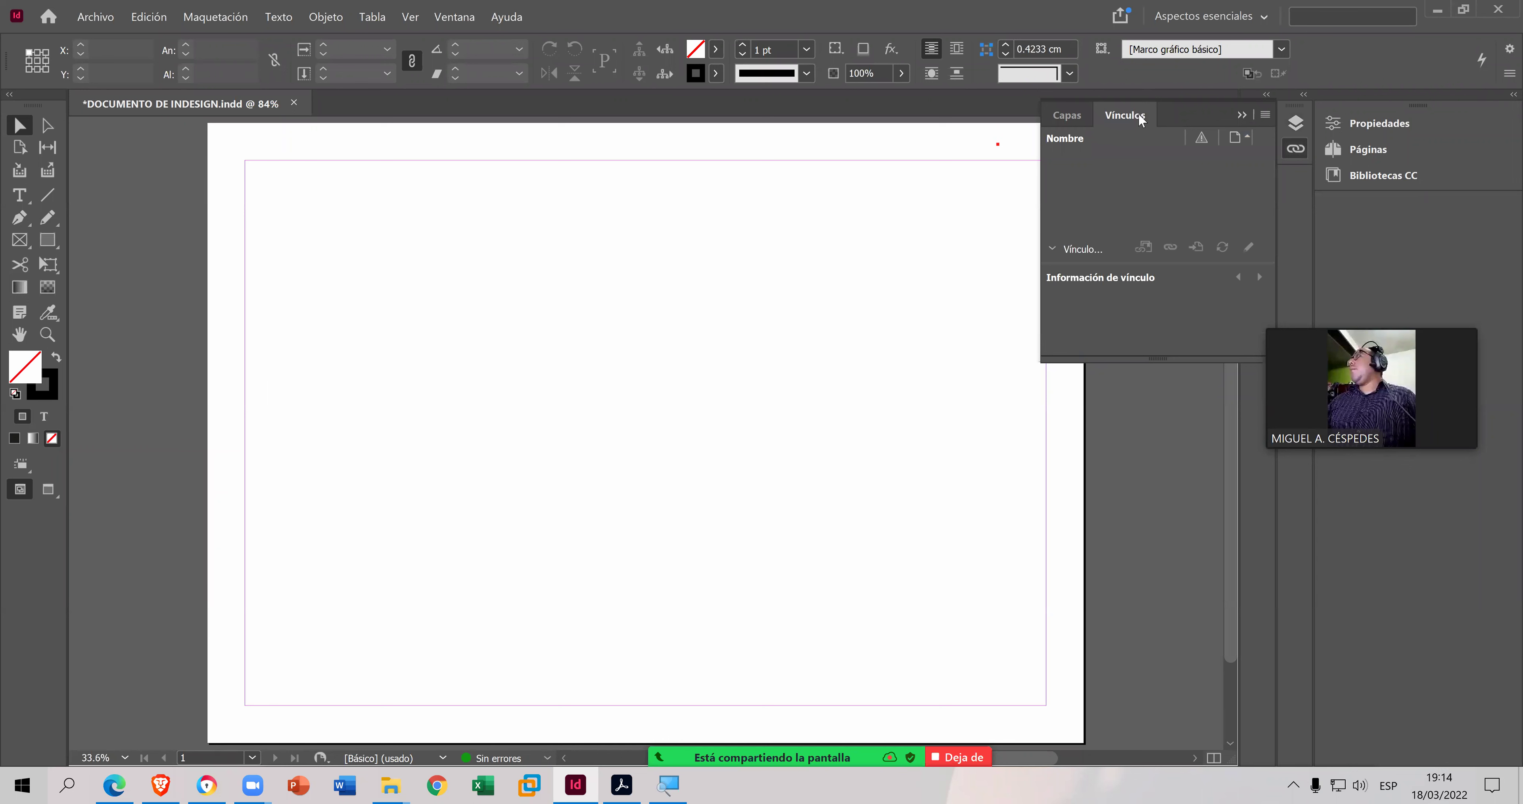
{"action": "left_click", "coordinate": [1070, 116]}
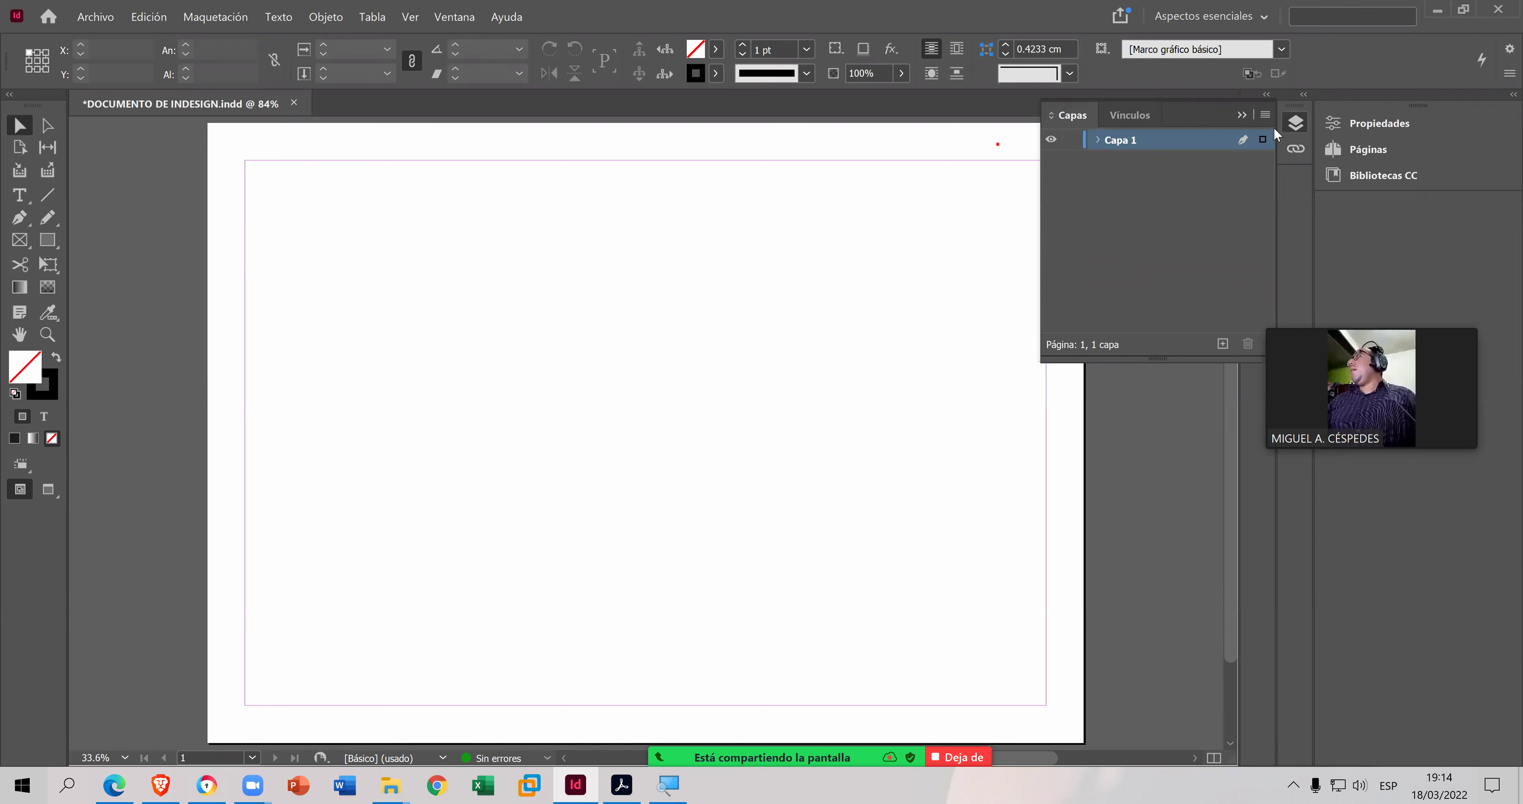
- Float the Capas and Vínculos icon group over the page, then dock it below Trazo in the icon column
{"action": "left_click", "coordinate": [1292, 124]}
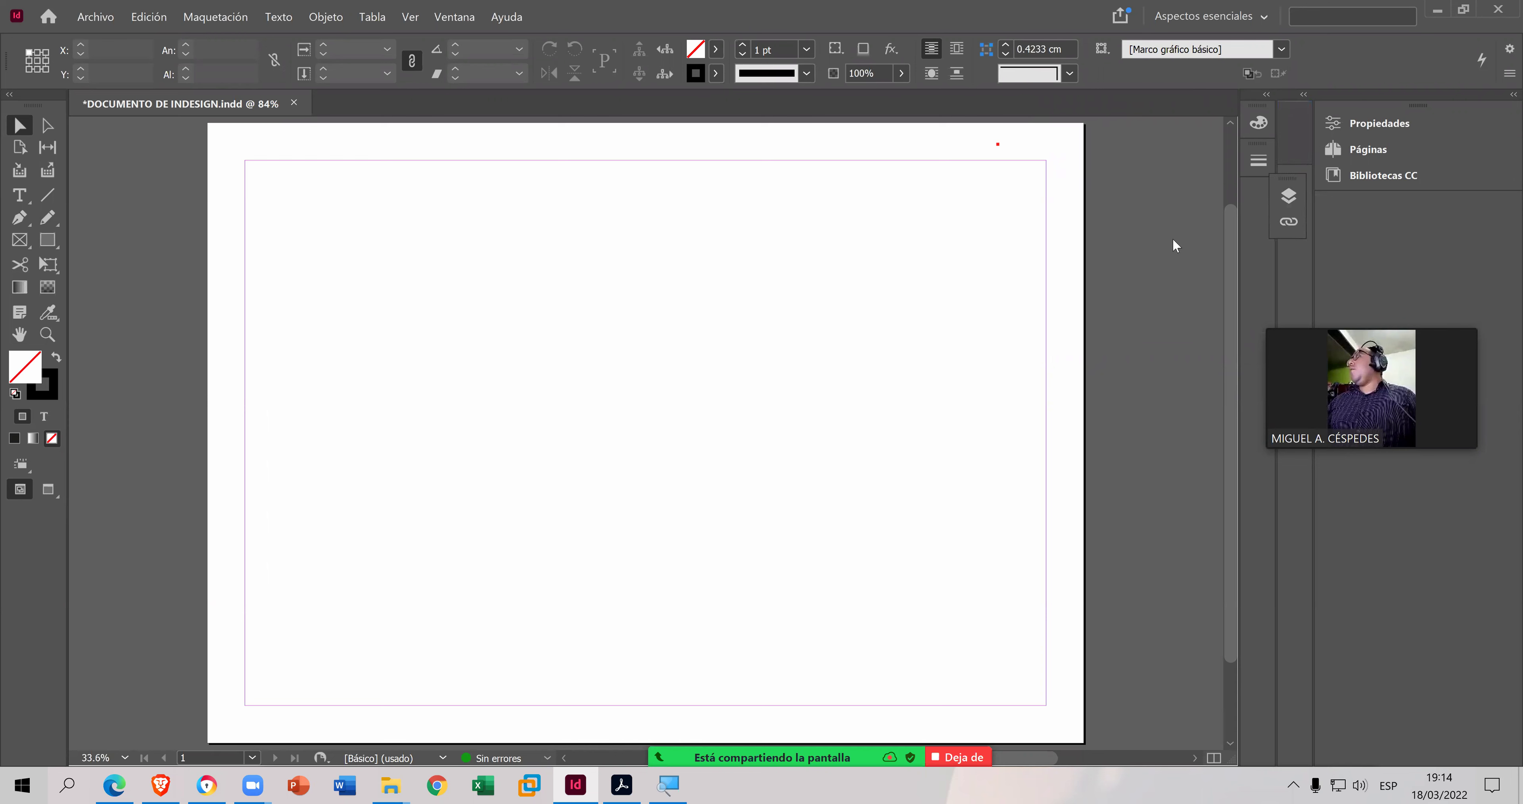
{"action": "left_click_drag", "start_coordinate": [1173, 243], "coordinate": [940, 226]}
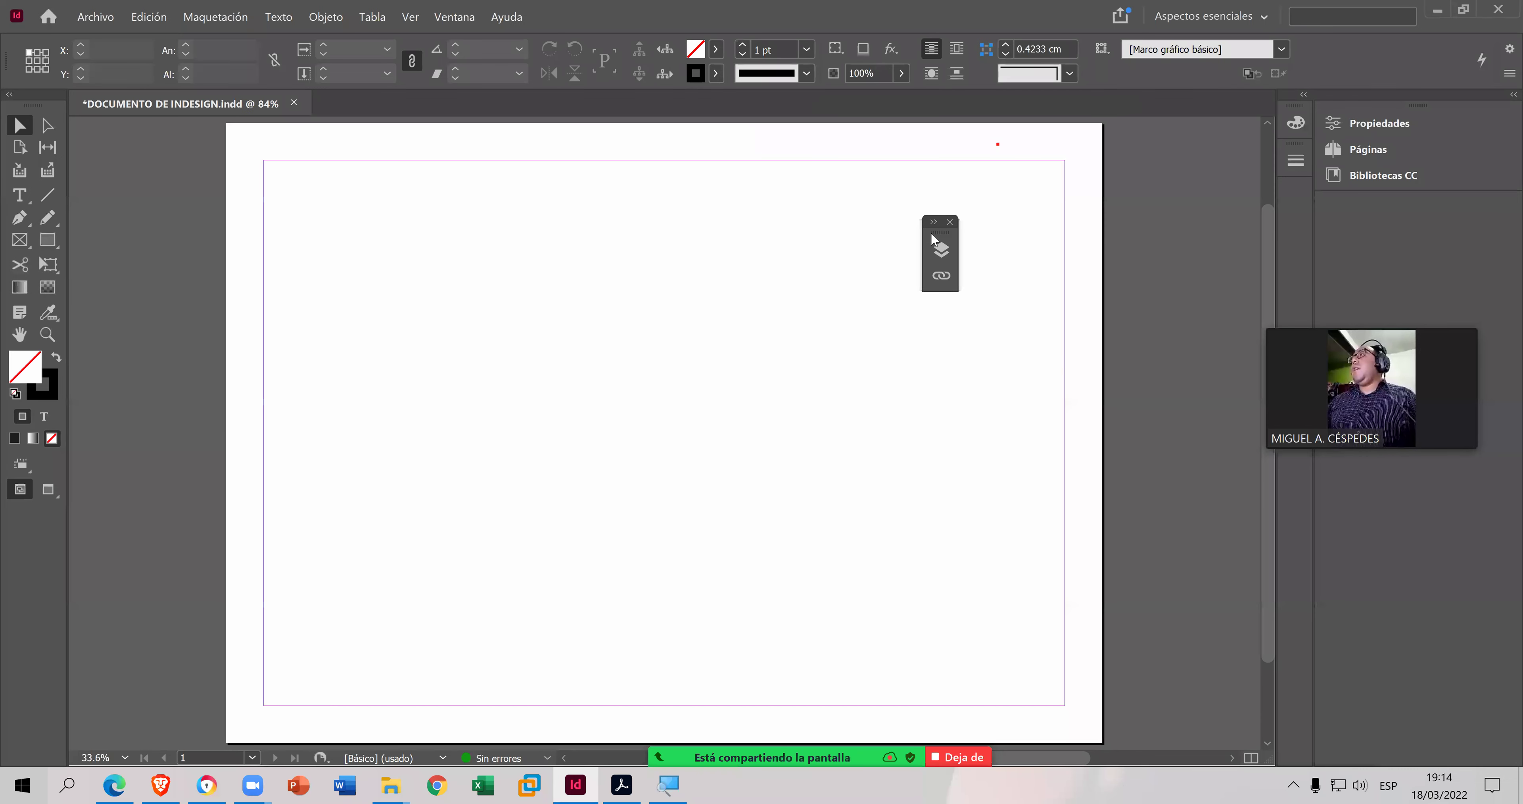
{"action": "left_click_drag", "start_coordinate": [933, 238], "coordinate": [1302, 191]}
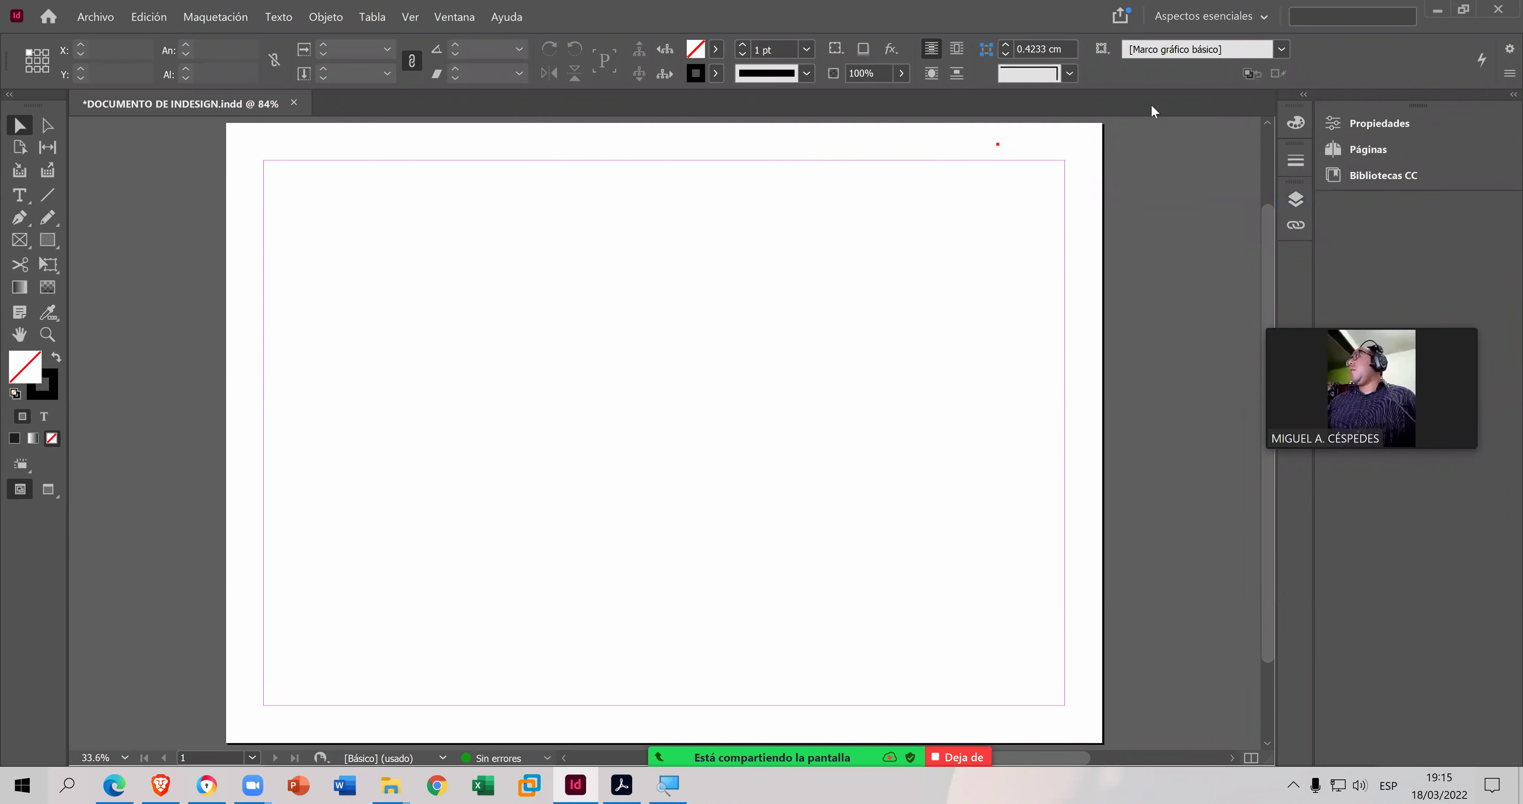
- Regroup the Trazo icon above Color in a single group and expand the Capas panel
{"action": "left_click", "coordinate": [1293, 158]}
{"action": "mouse_move", "coordinate": [1293, 158]}
{"action": "left_mouse_down"}
{"action": "mouse_move", "coordinate": [1294, 126]}
{"action": "mouse_move", "coordinate": [1294, 156]}
{"action": "left_mouse_up"}
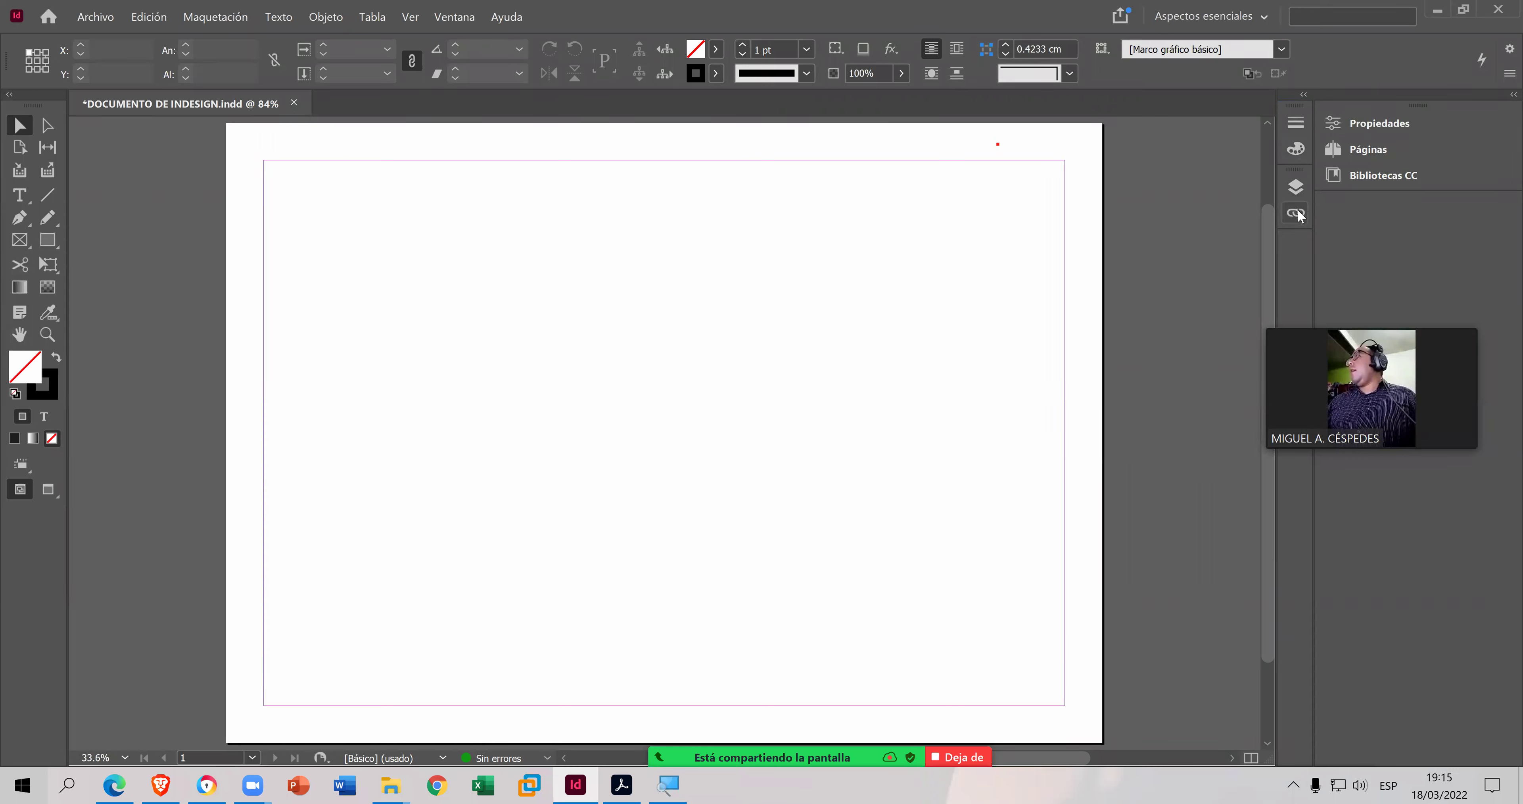
{"action": "left_click", "coordinate": [1297, 187]}
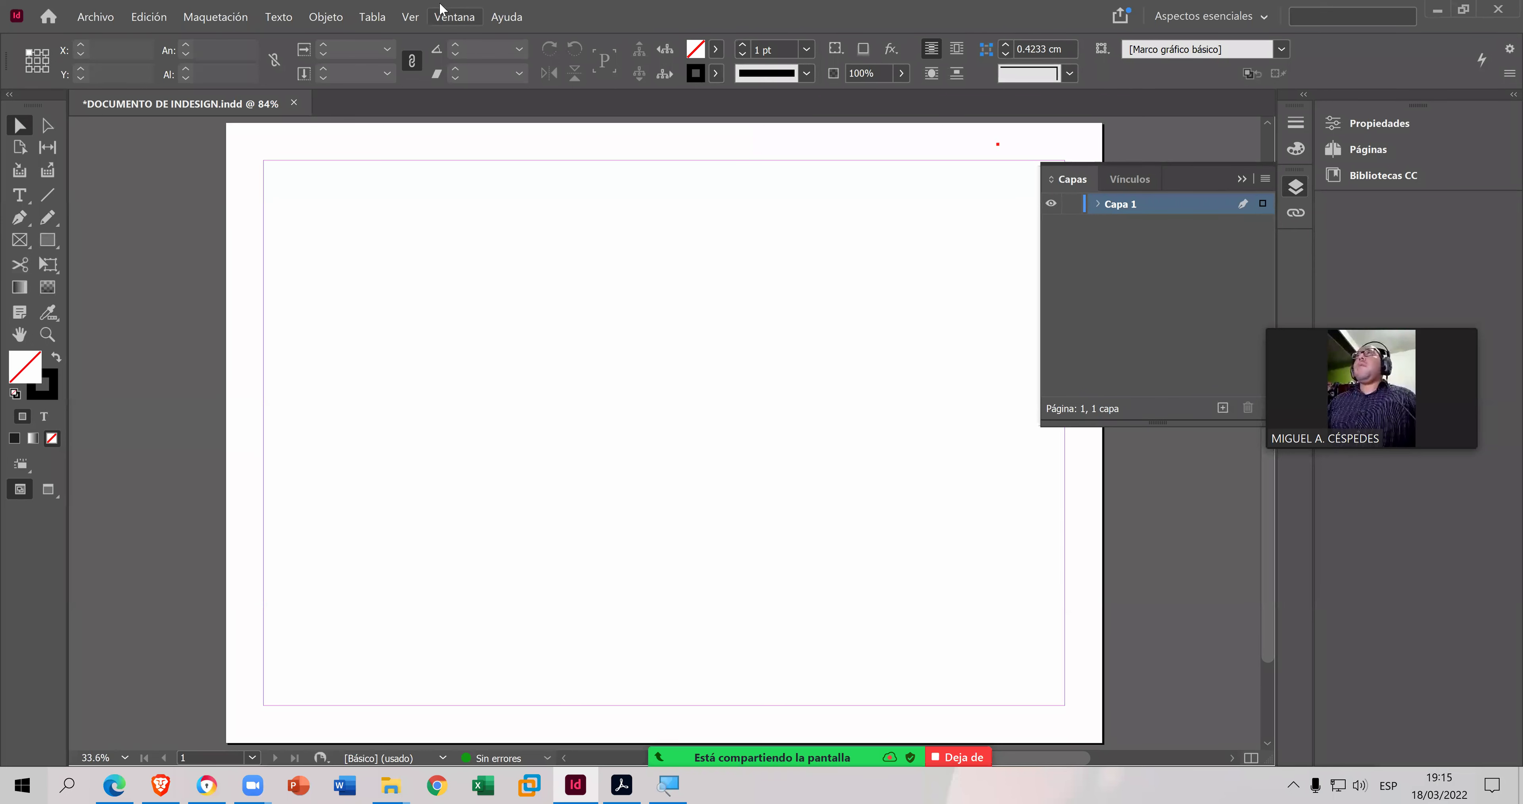
- Open the Carácter panel, dock it as an icon below Vínculos, and collapse the Capas panel
{"action": "left_click", "coordinate": [447, 18]}
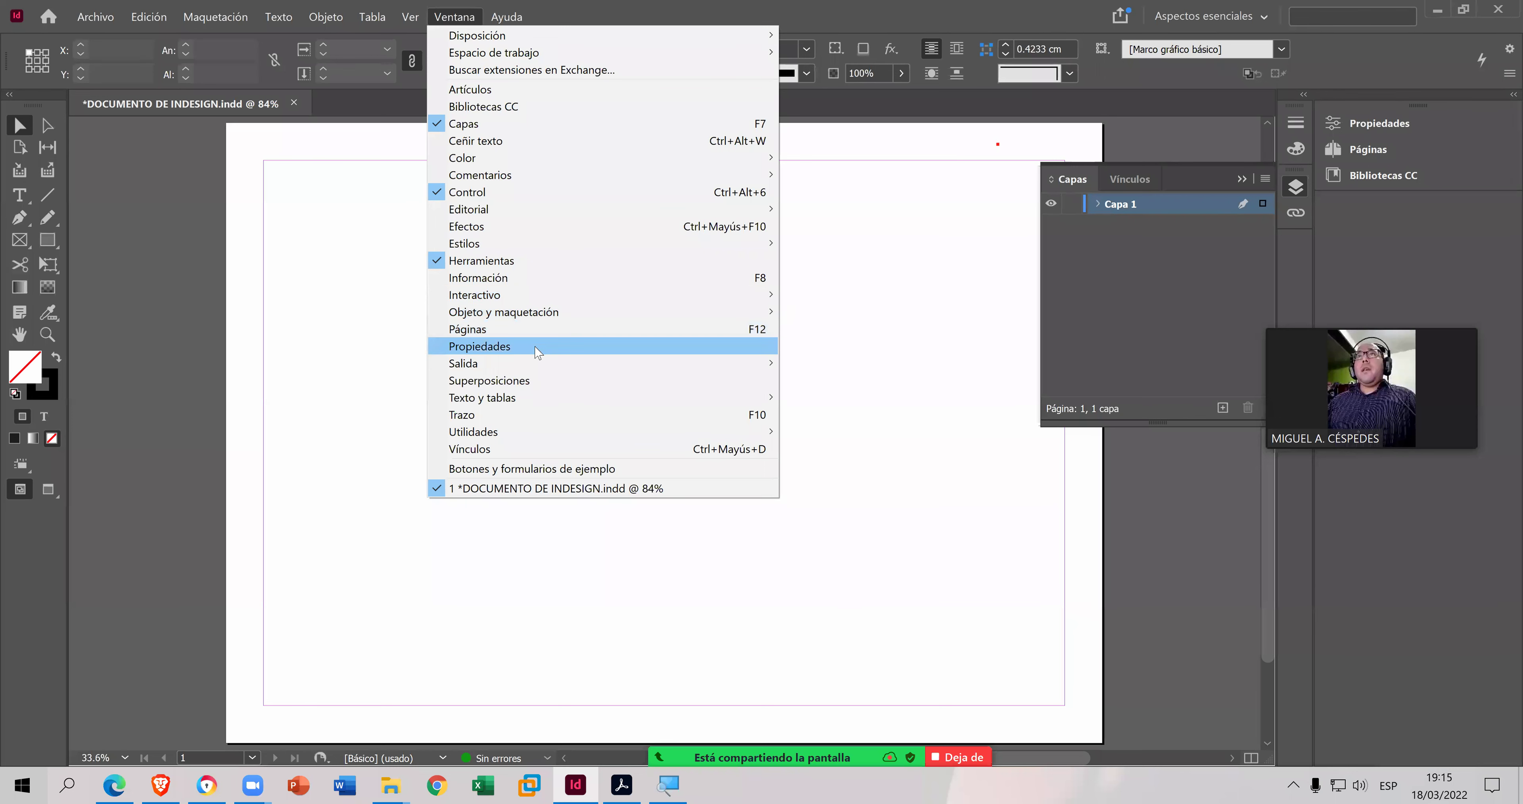
{"action": "mouse_move", "coordinate": [503, 403]}
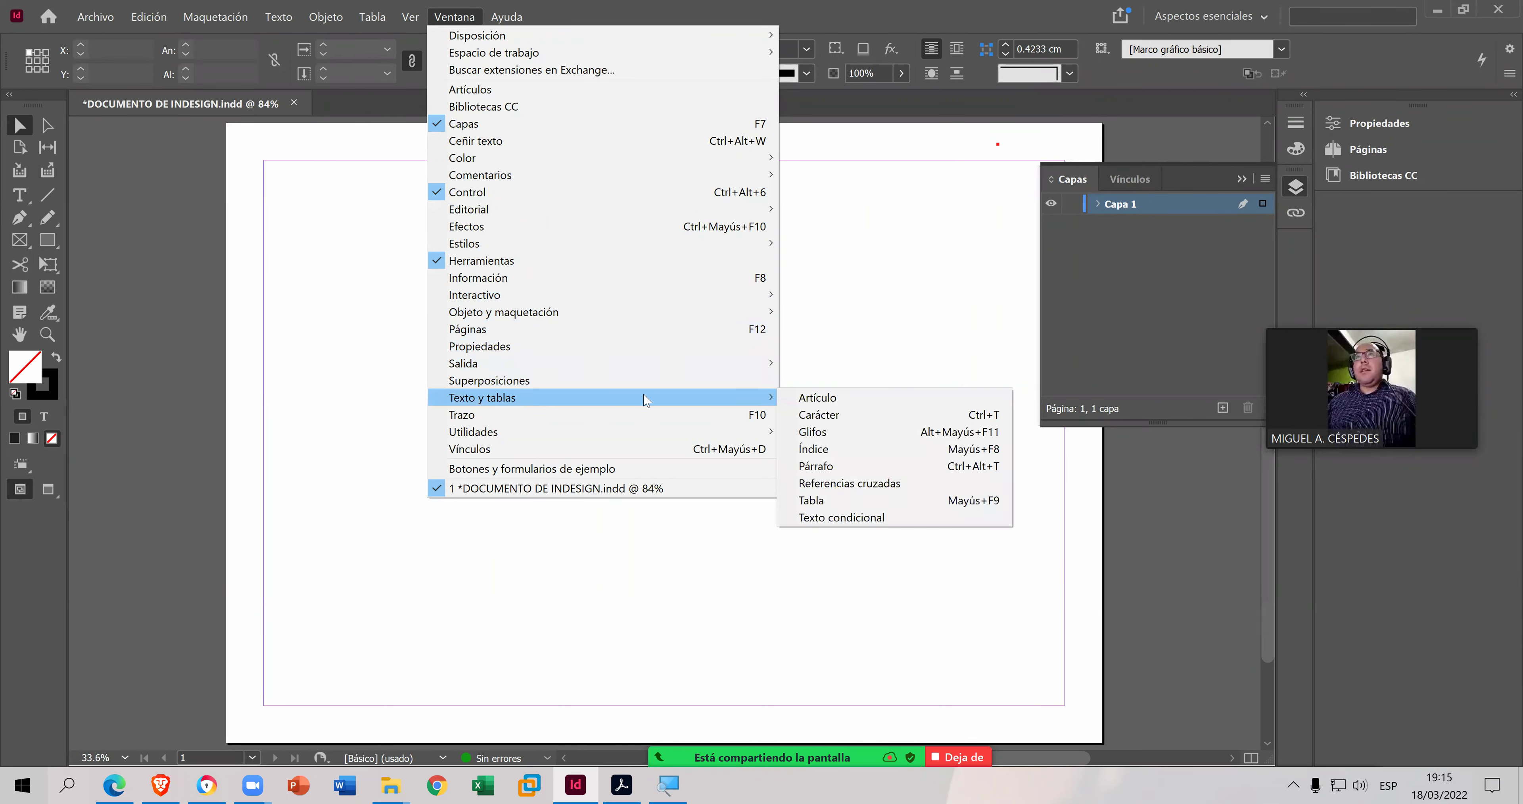
{"action": "left_click", "coordinate": [855, 415]}
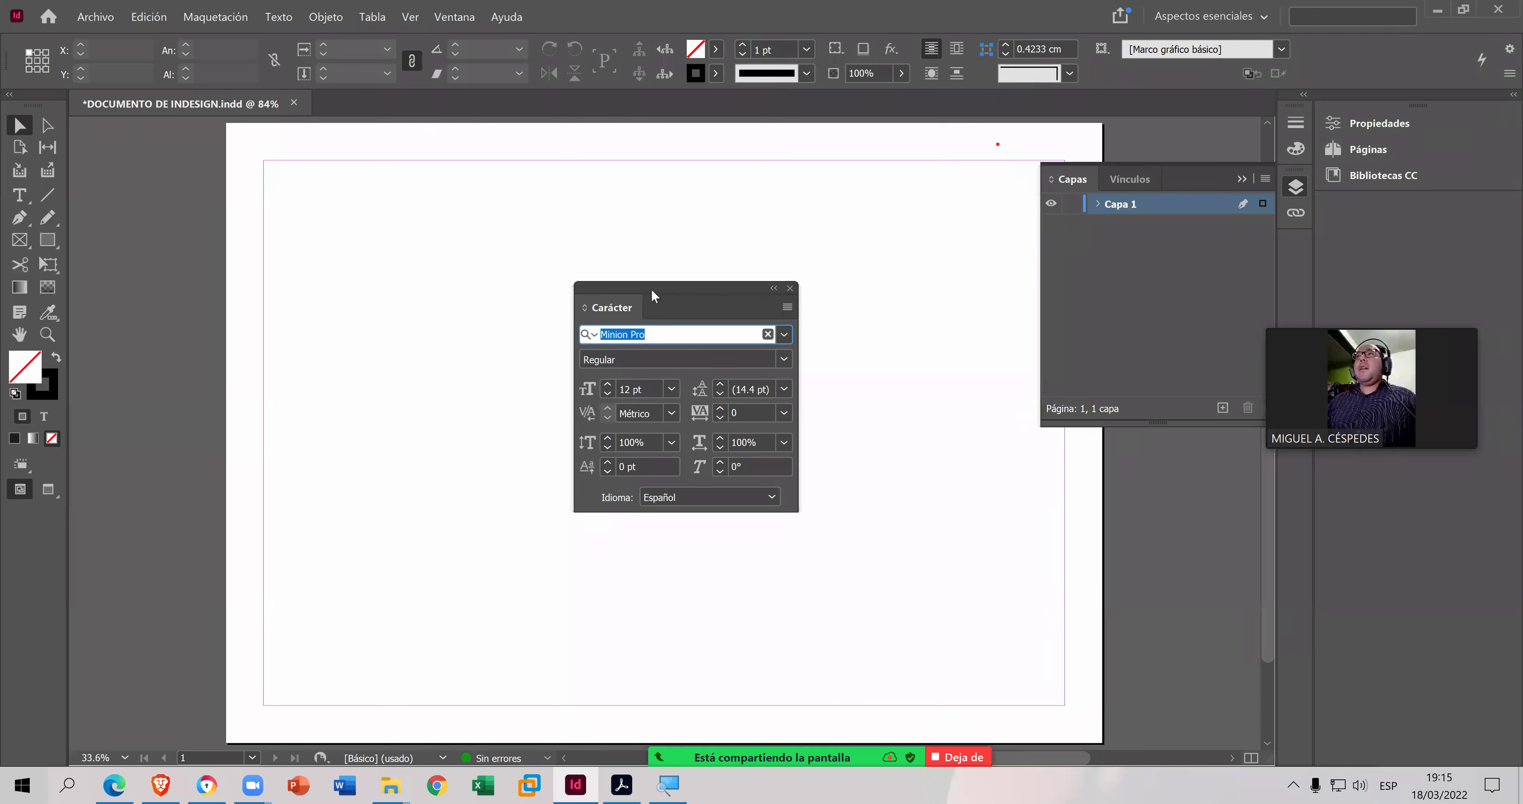
{"action": "left_click_drag", "start_coordinate": [648, 286], "coordinate": [851, 306]}
{"action": "left_click_drag", "start_coordinate": [1105, 312], "coordinate": [1292, 248]}
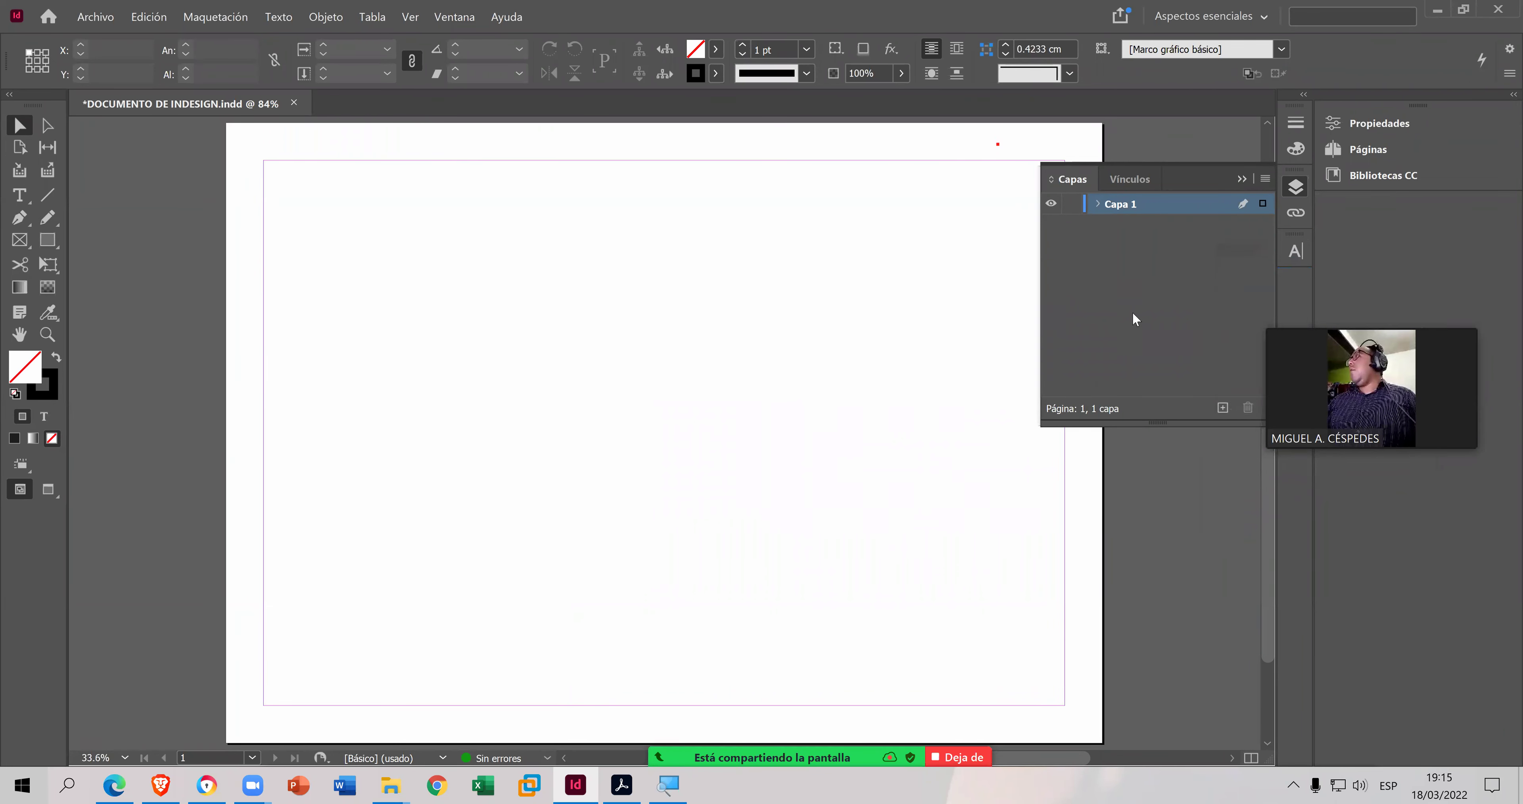
{"action": "left_click", "coordinate": [1249, 180]}
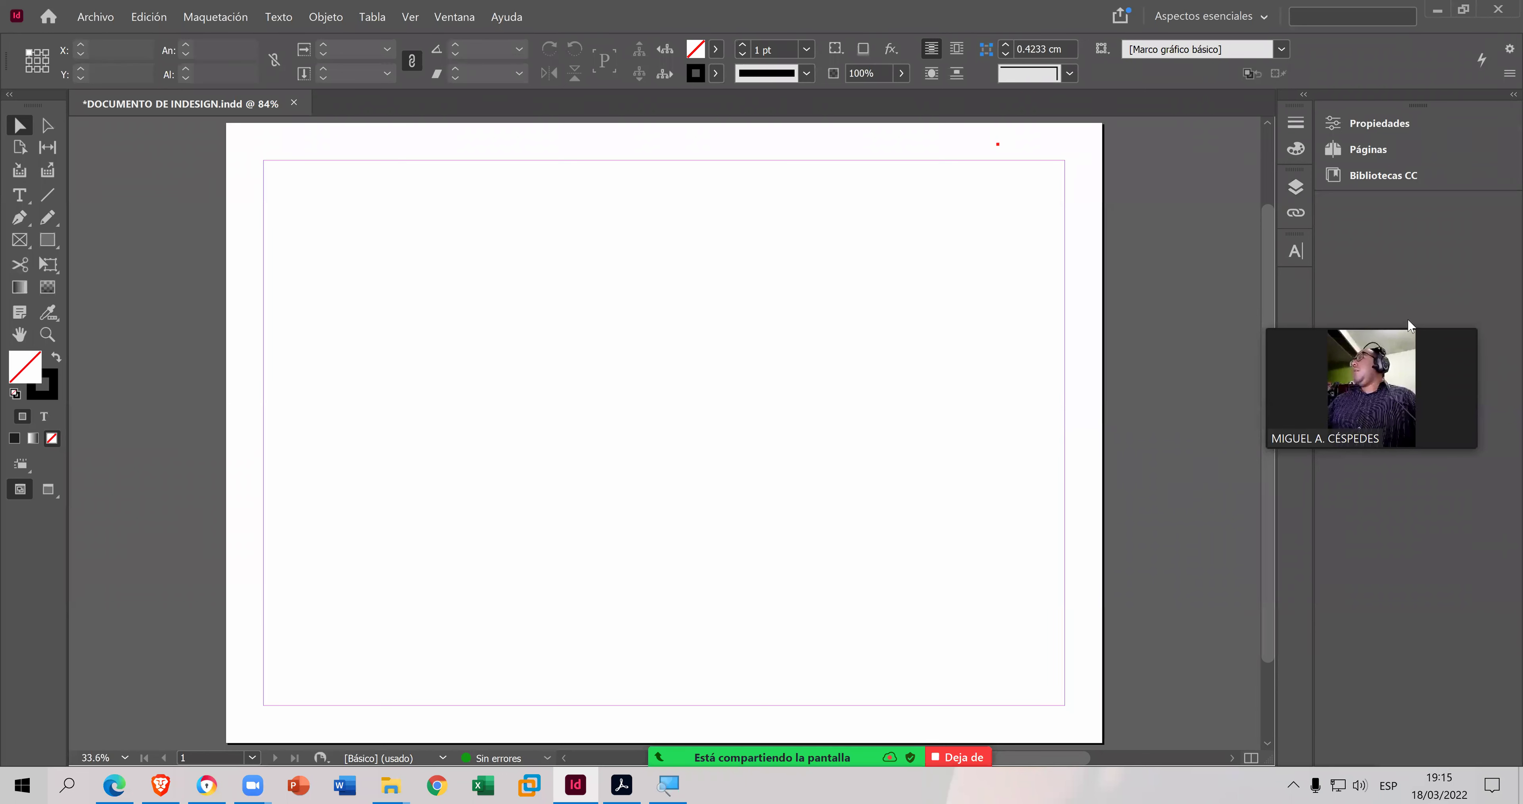
{"action": "mouse_move", "coordinate": [1408, 322]}
{"action": "left_click_drag", "start_coordinate": [1408, 318], "coordinate": [1435, 458]}
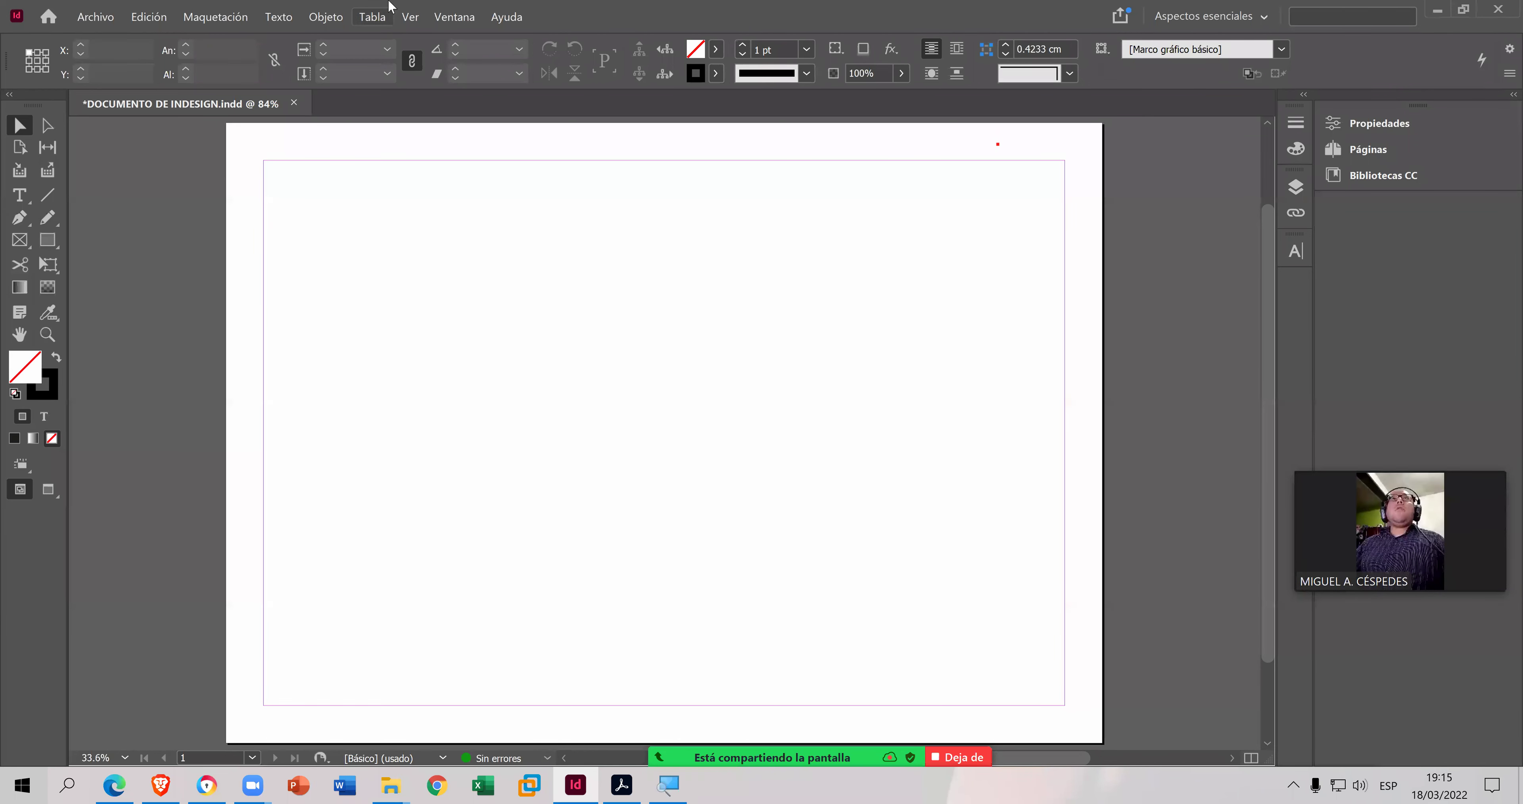
{"action": "left_click", "coordinate": [448, 11]}
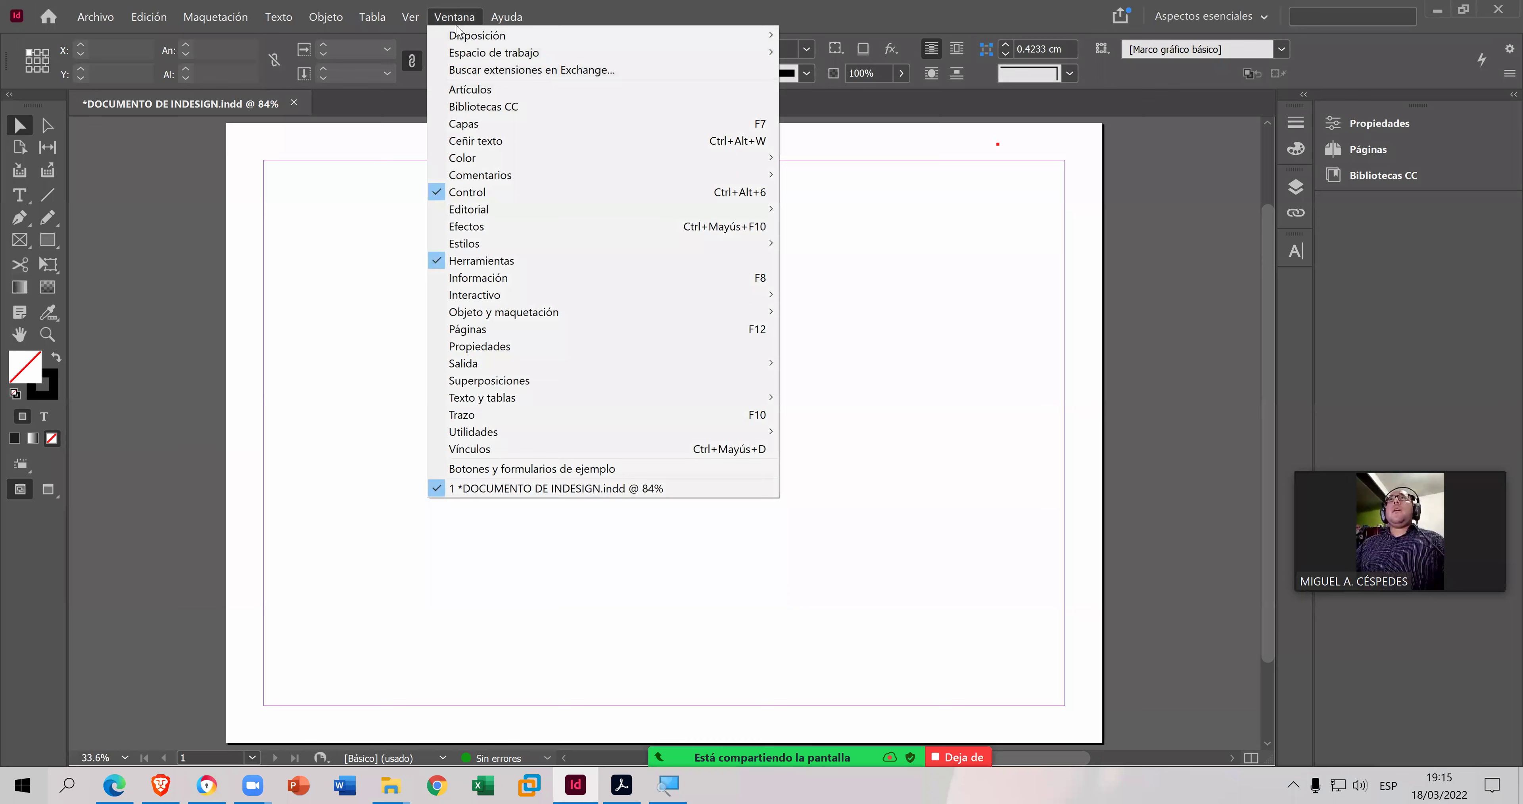
{"action": "mouse_move", "coordinate": [760, 39]}
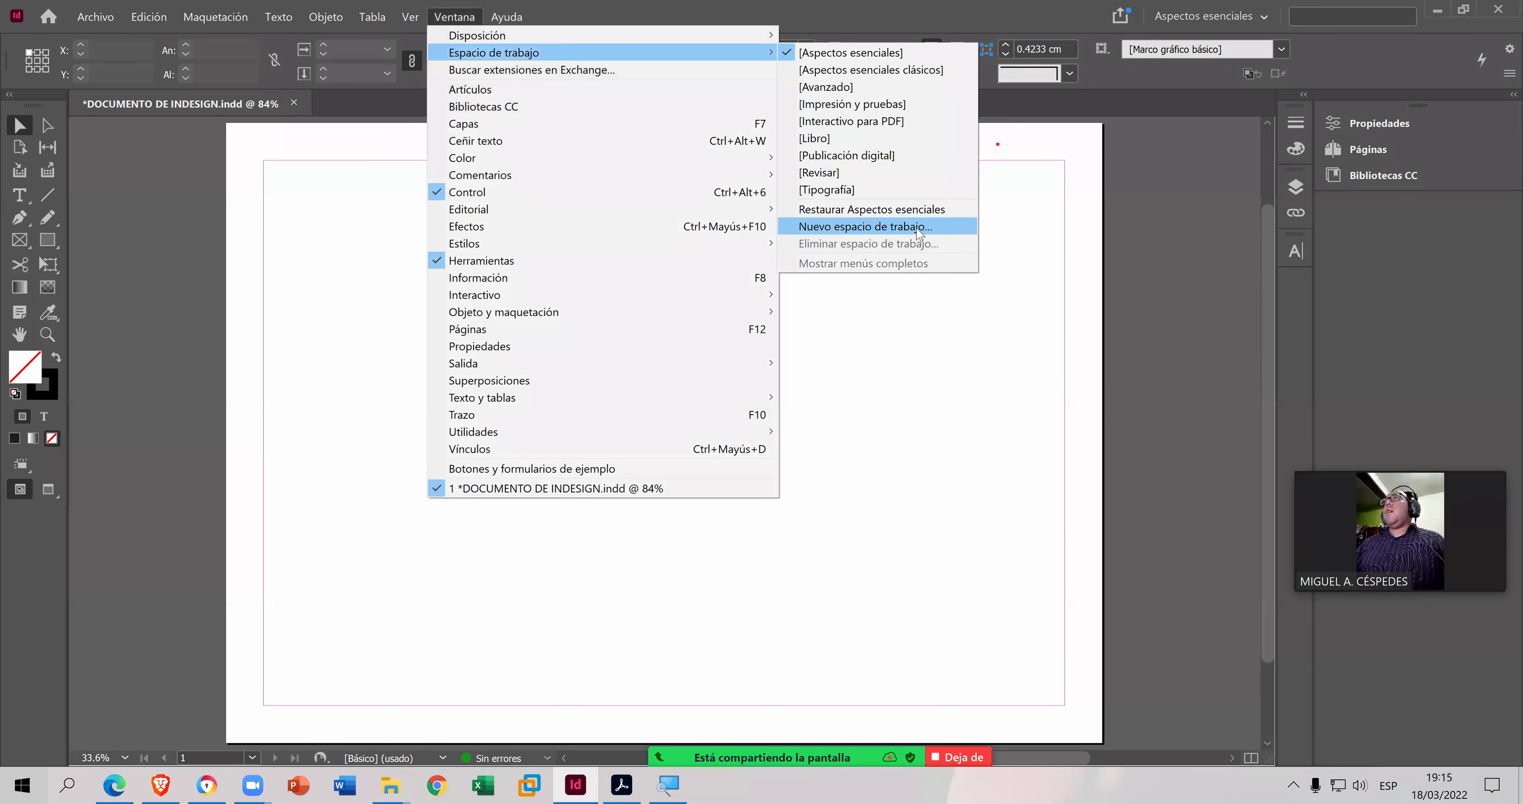
{"action": "left_click", "coordinate": [1046, 211]}
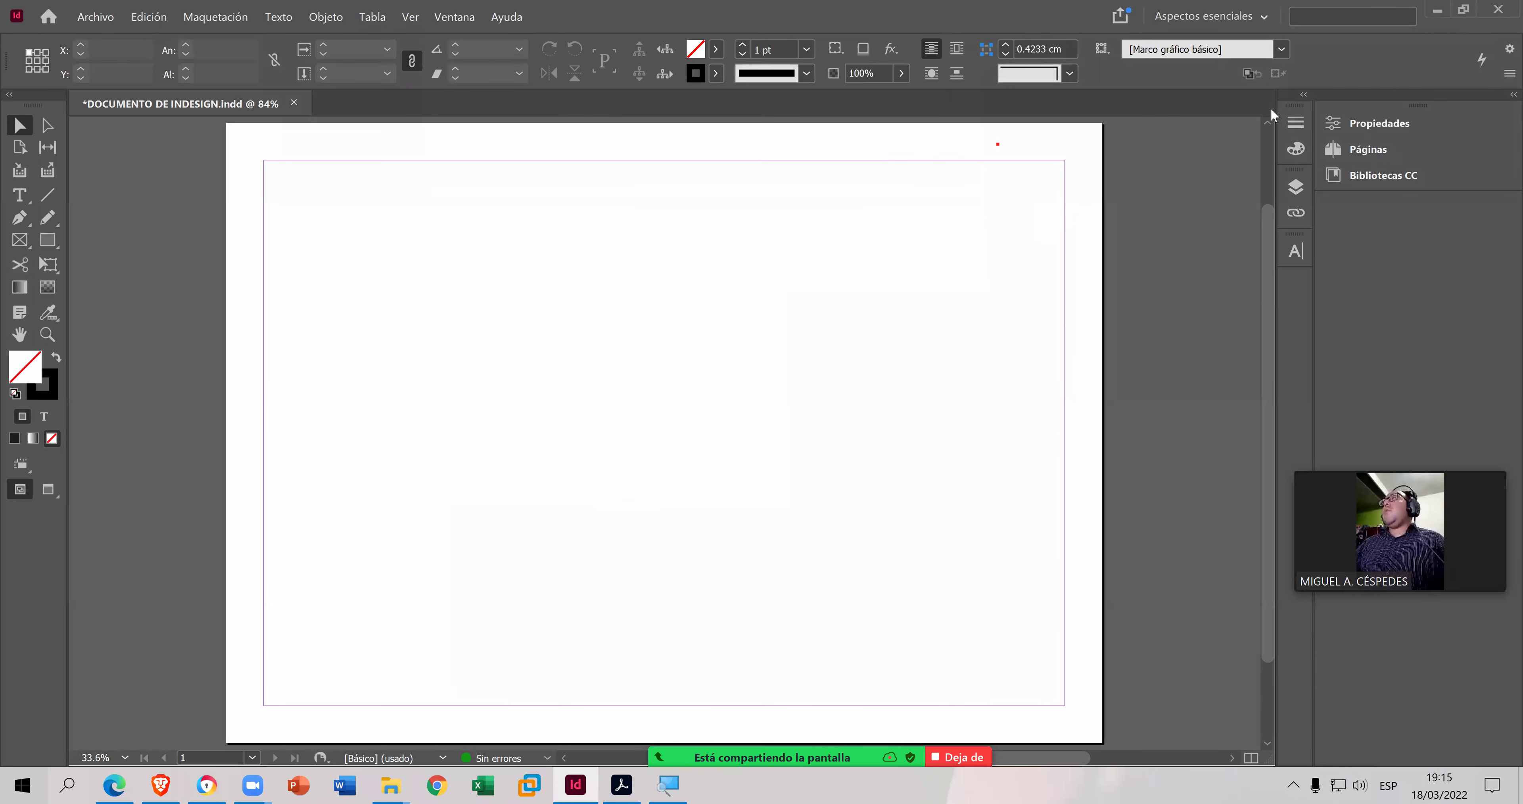
- Save the current layout as a new workspace named INDESIGN plus the presenter's first name, capturing panel locations and menu customization
{"action": "left_click", "coordinate": [1269, 18]}
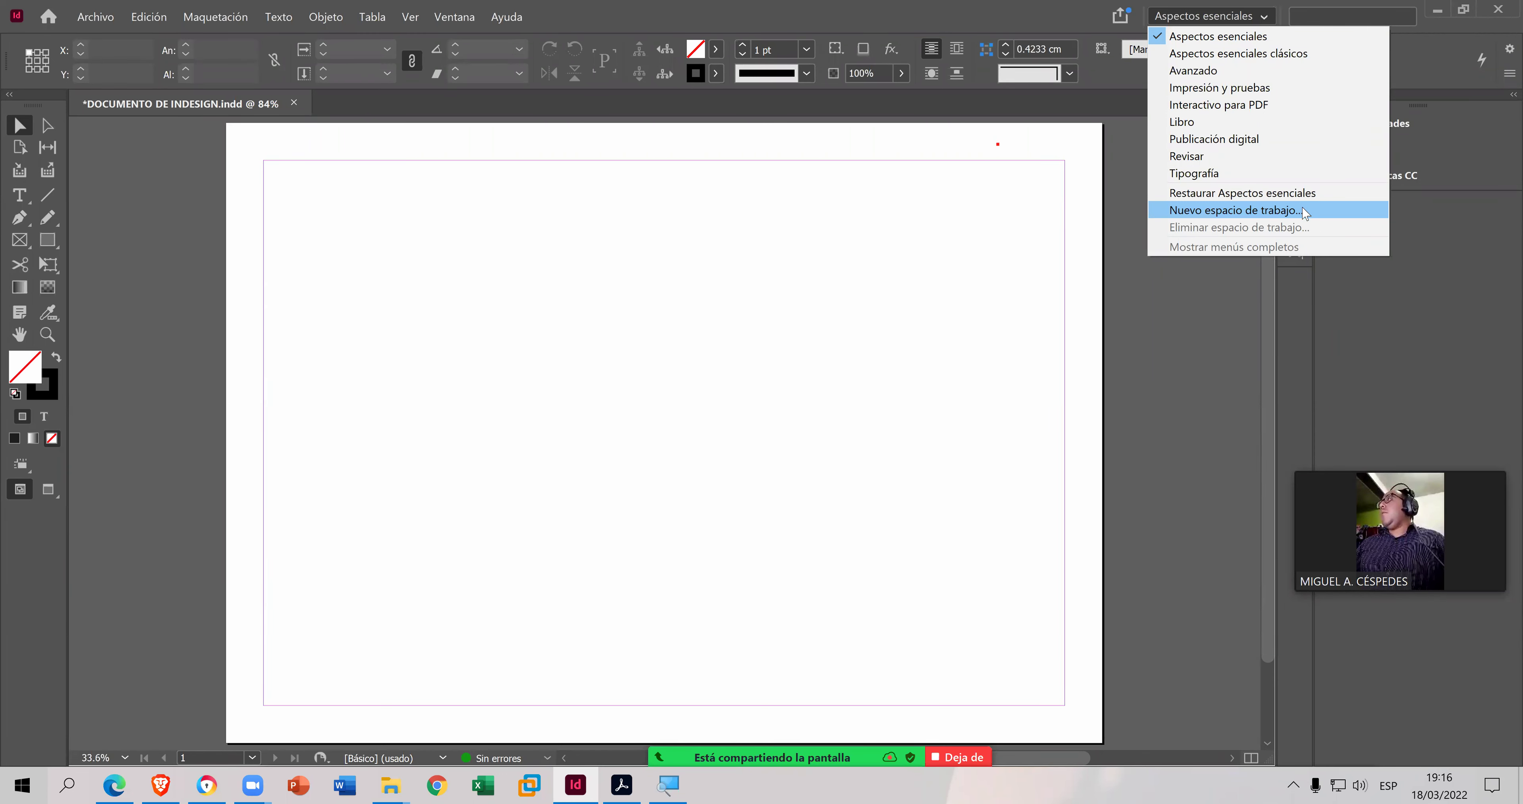
{"action": "left_click", "coordinate": [1303, 212]}
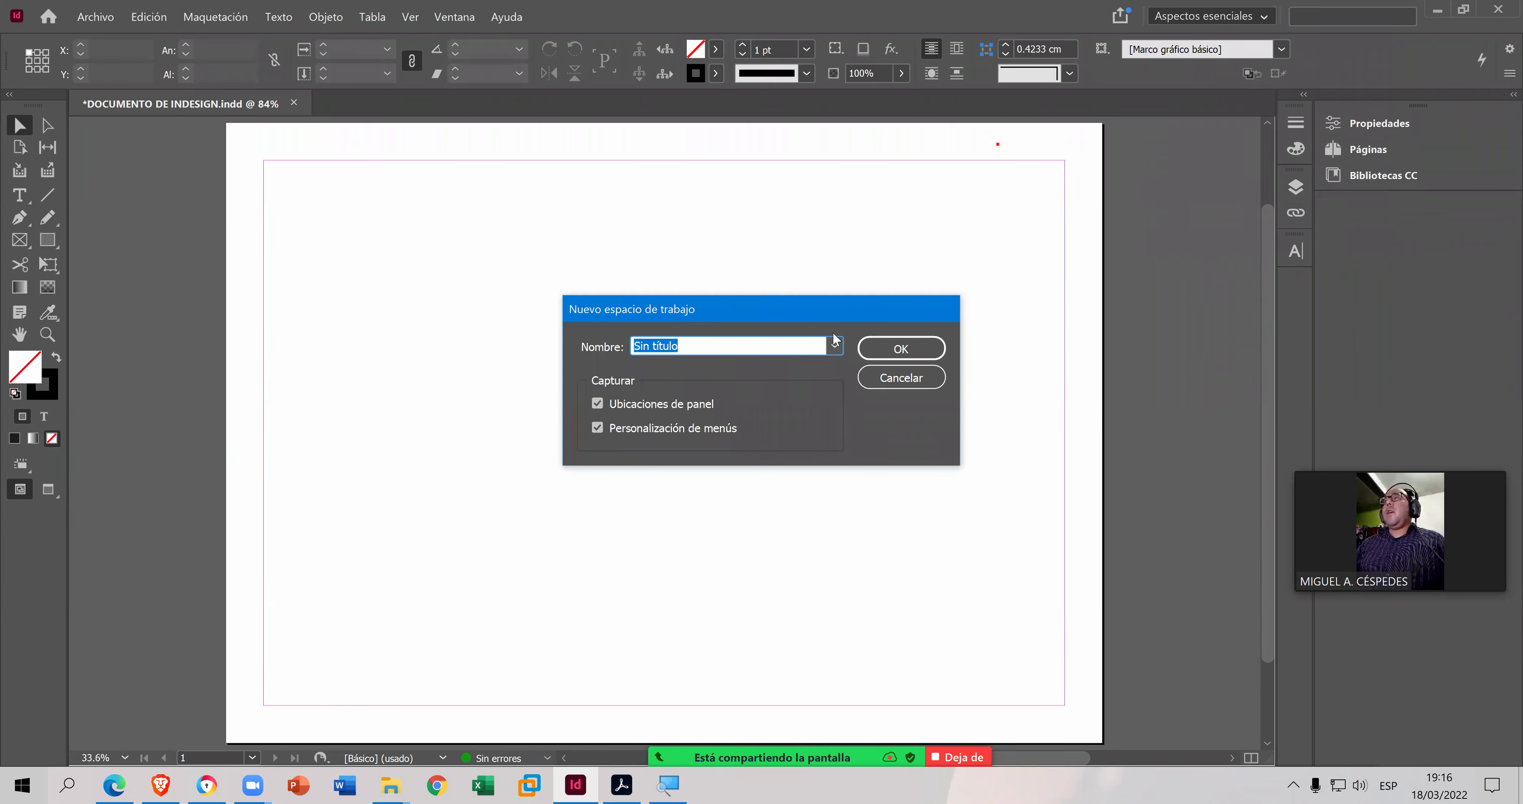
{"action": "left_click", "coordinate": [840, 345]}
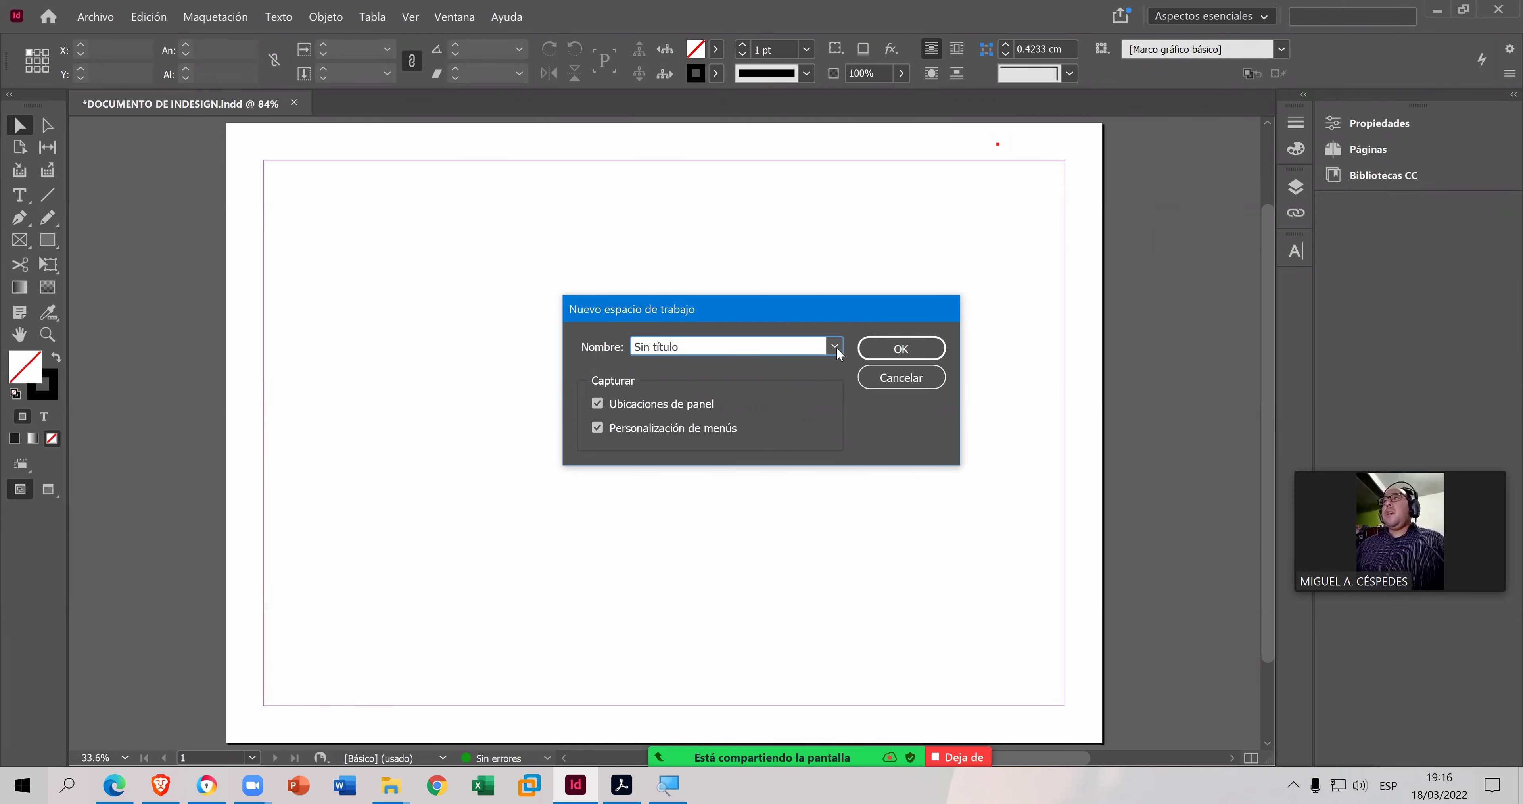
{"action": "left_click", "coordinate": [753, 343]}
{"action": "key", "text": "ctrl+a"}
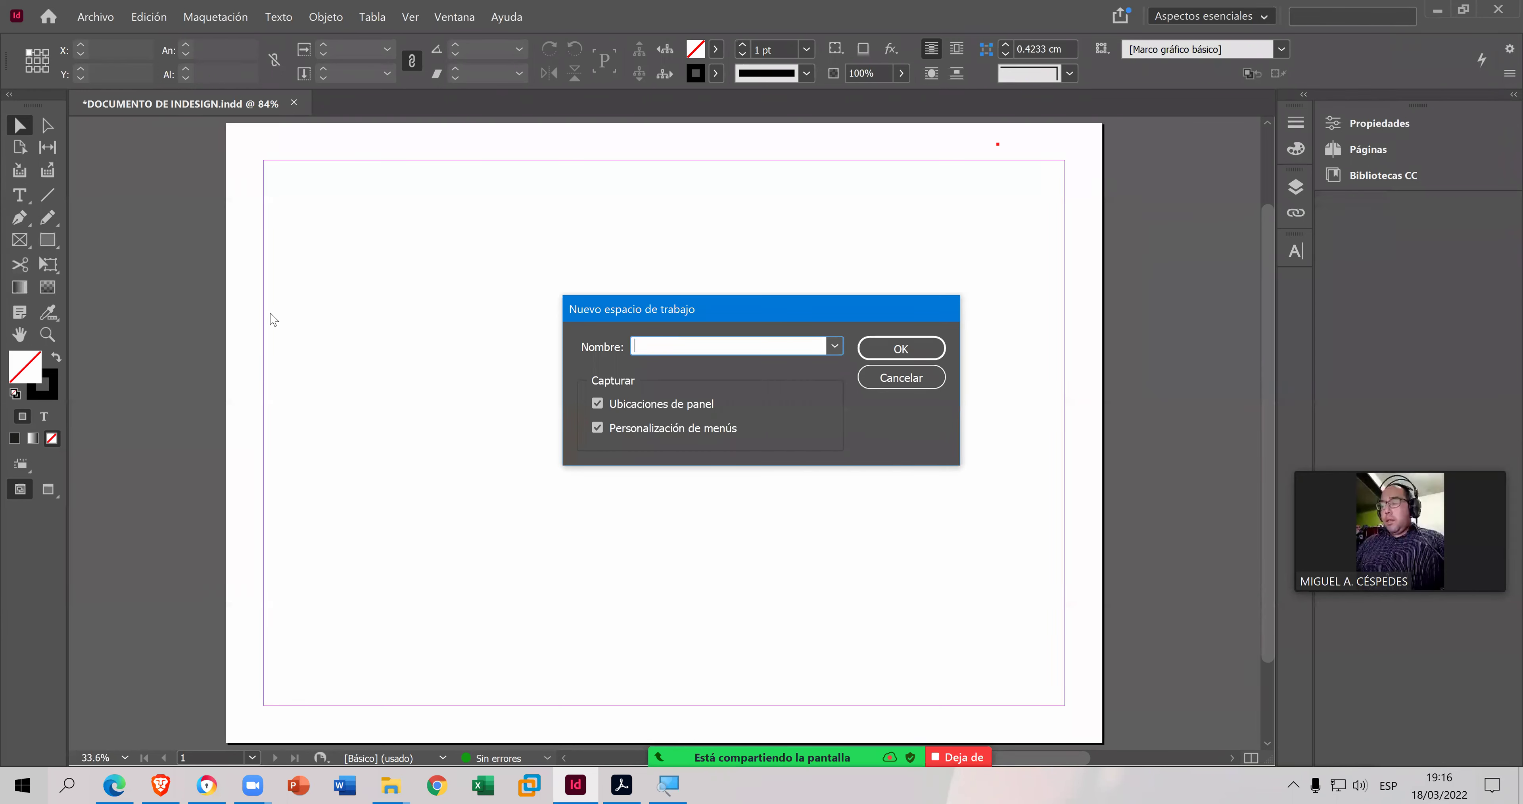
{"action": "type", "text": "INDES"}
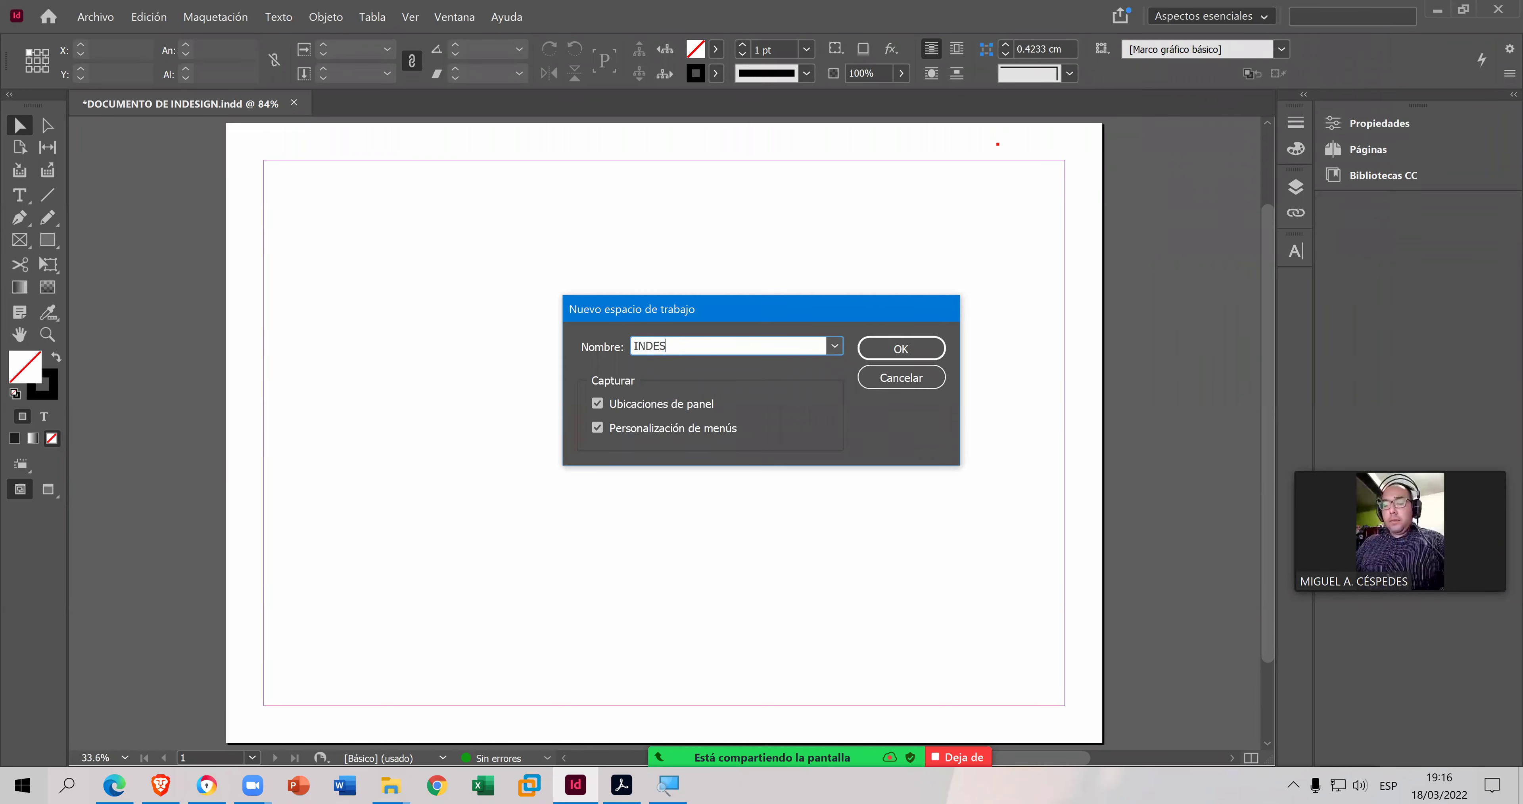
{"action": "type", "text": "IGN"}
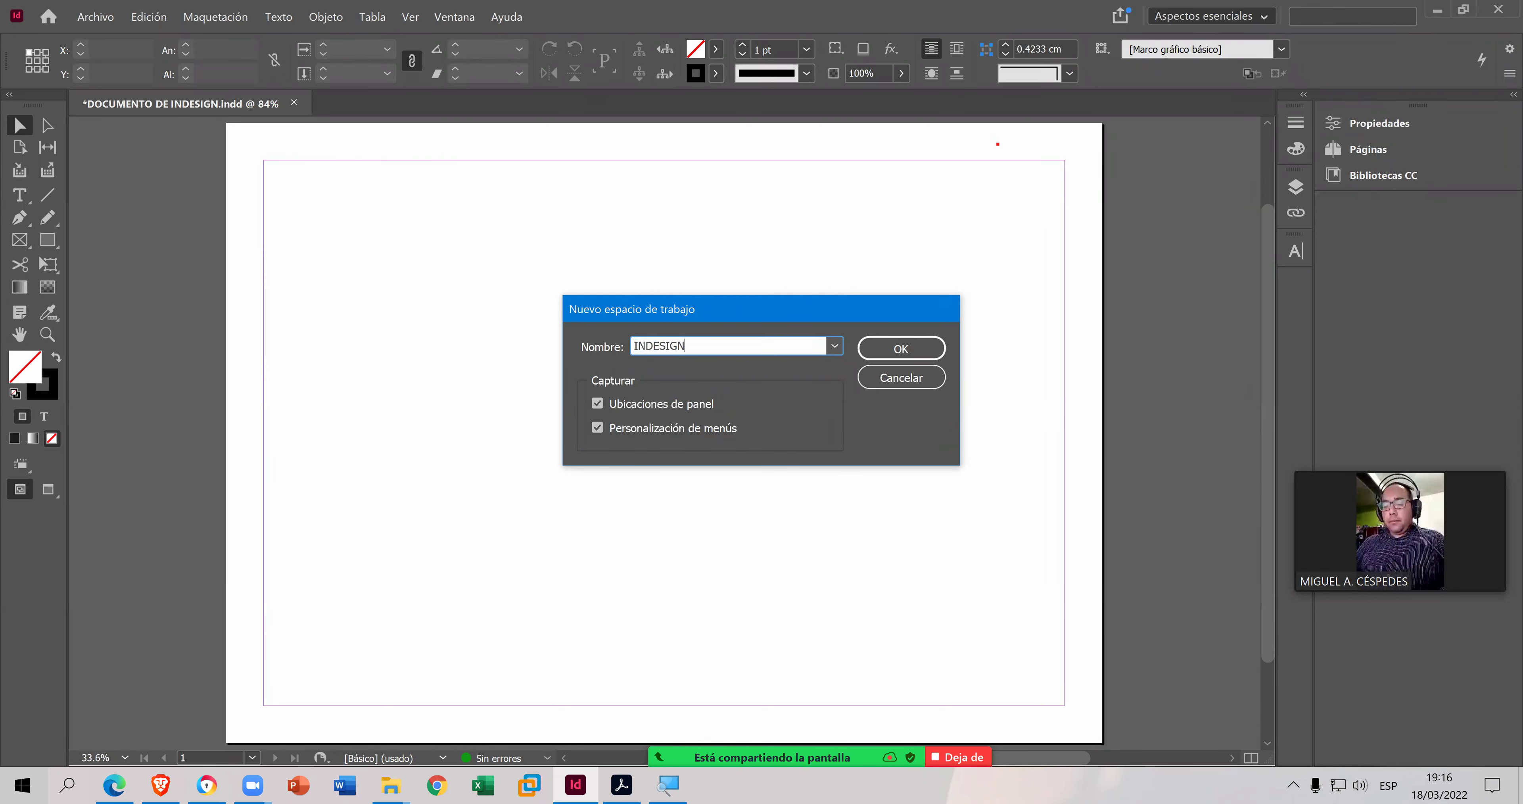
{"action": "type", "text": " MIGUEL"}
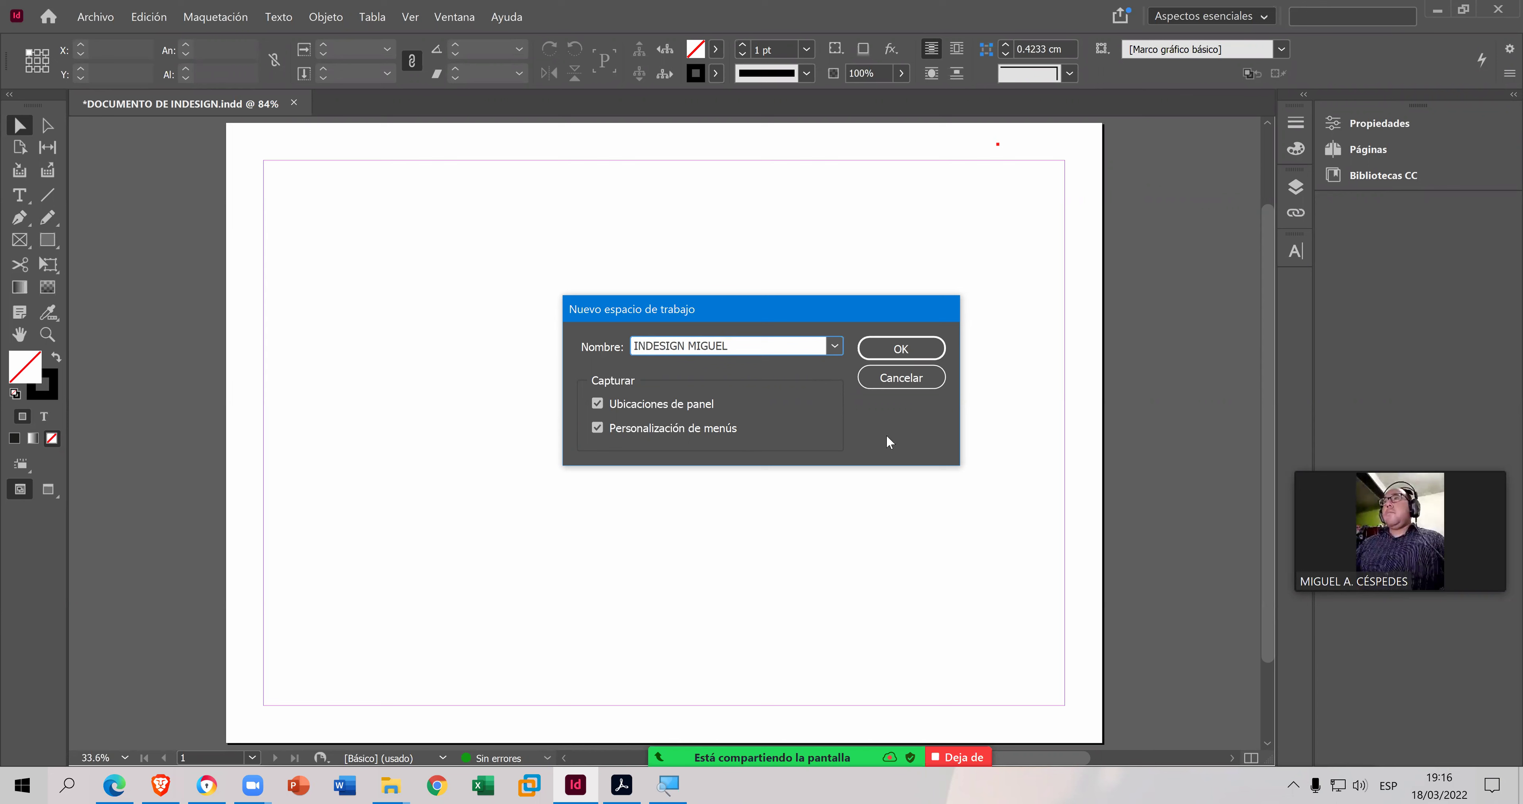
{"action": "left_click", "coordinate": [920, 355]}
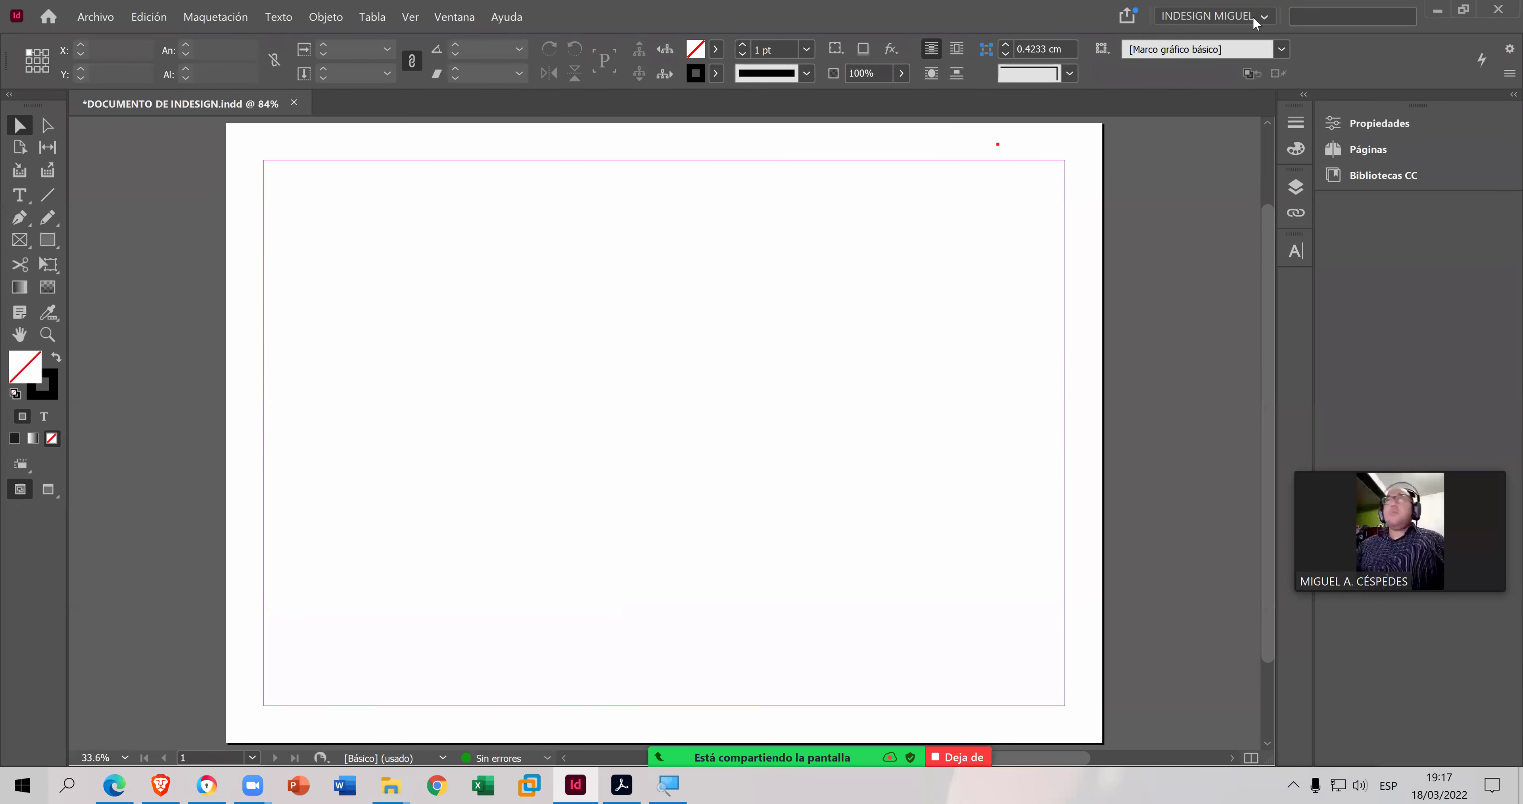
- Restore the Aspectos esenciales workspace to its default layout and return to the saved custom INDESIGN workspace
{"action": "left_click", "coordinate": [1264, 24]}
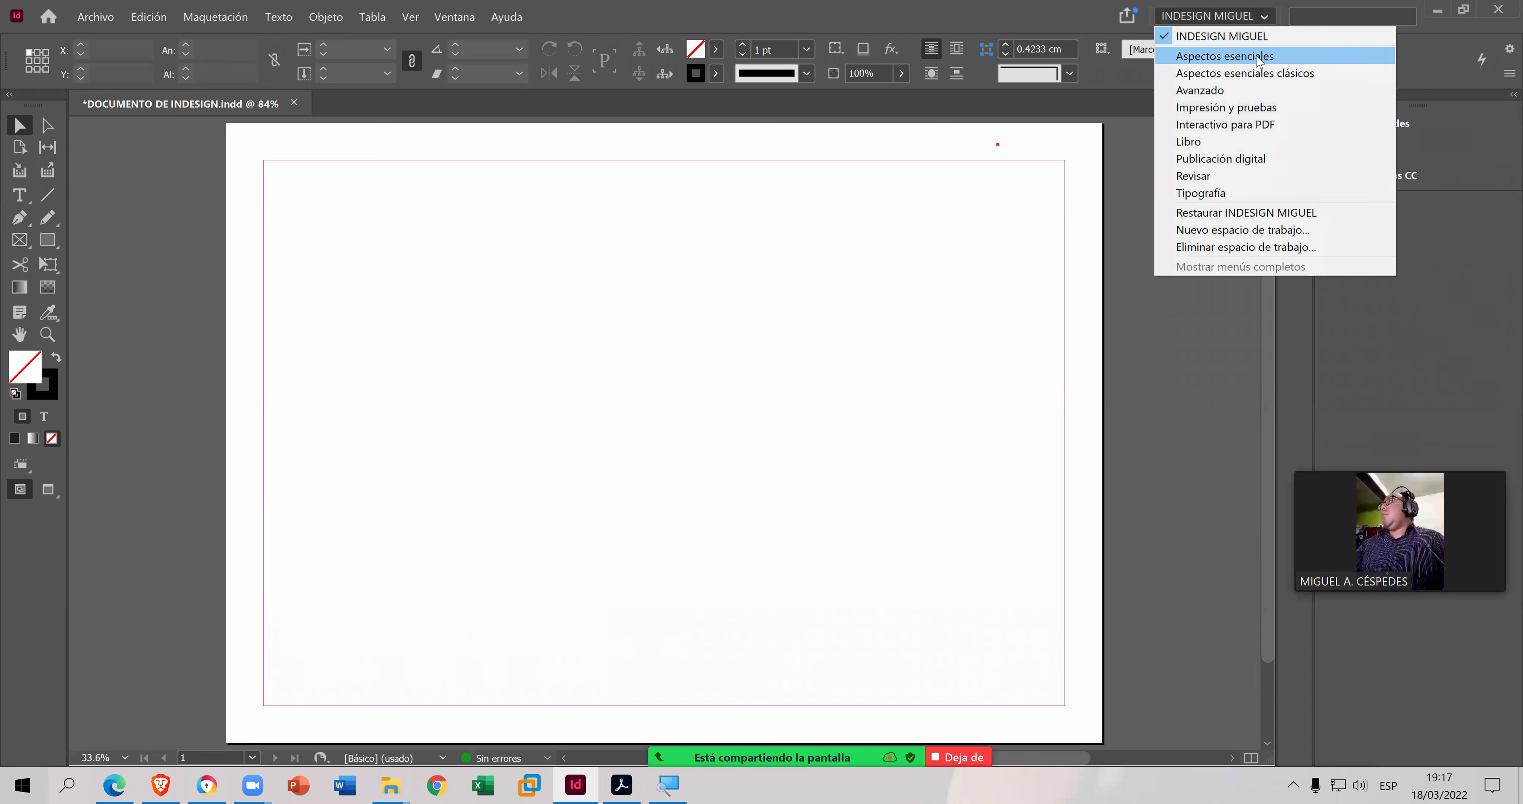
{"action": "left_click", "coordinate": [1252, 56]}
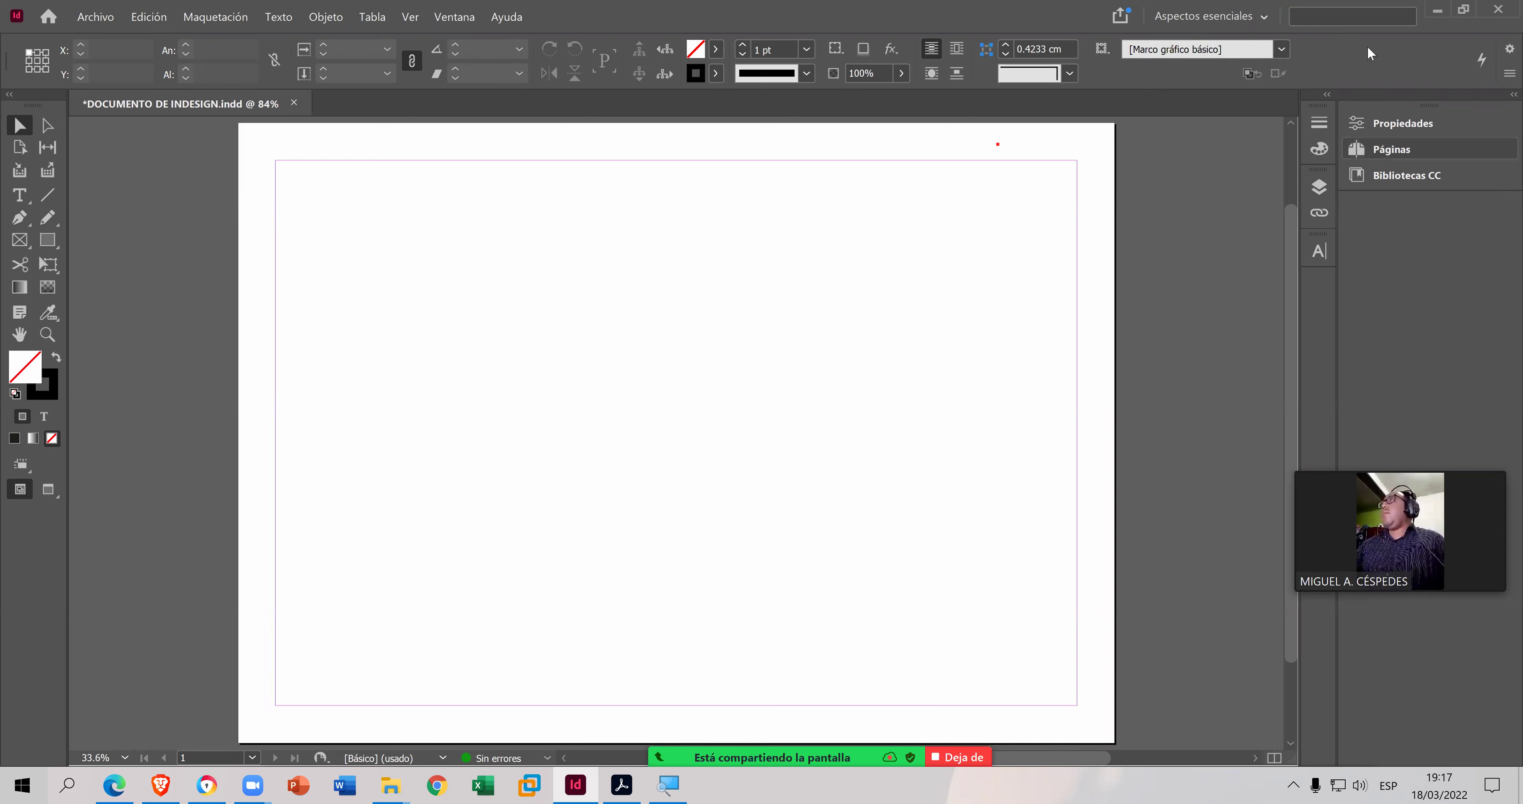
{"action": "left_click", "coordinate": [1264, 17]}
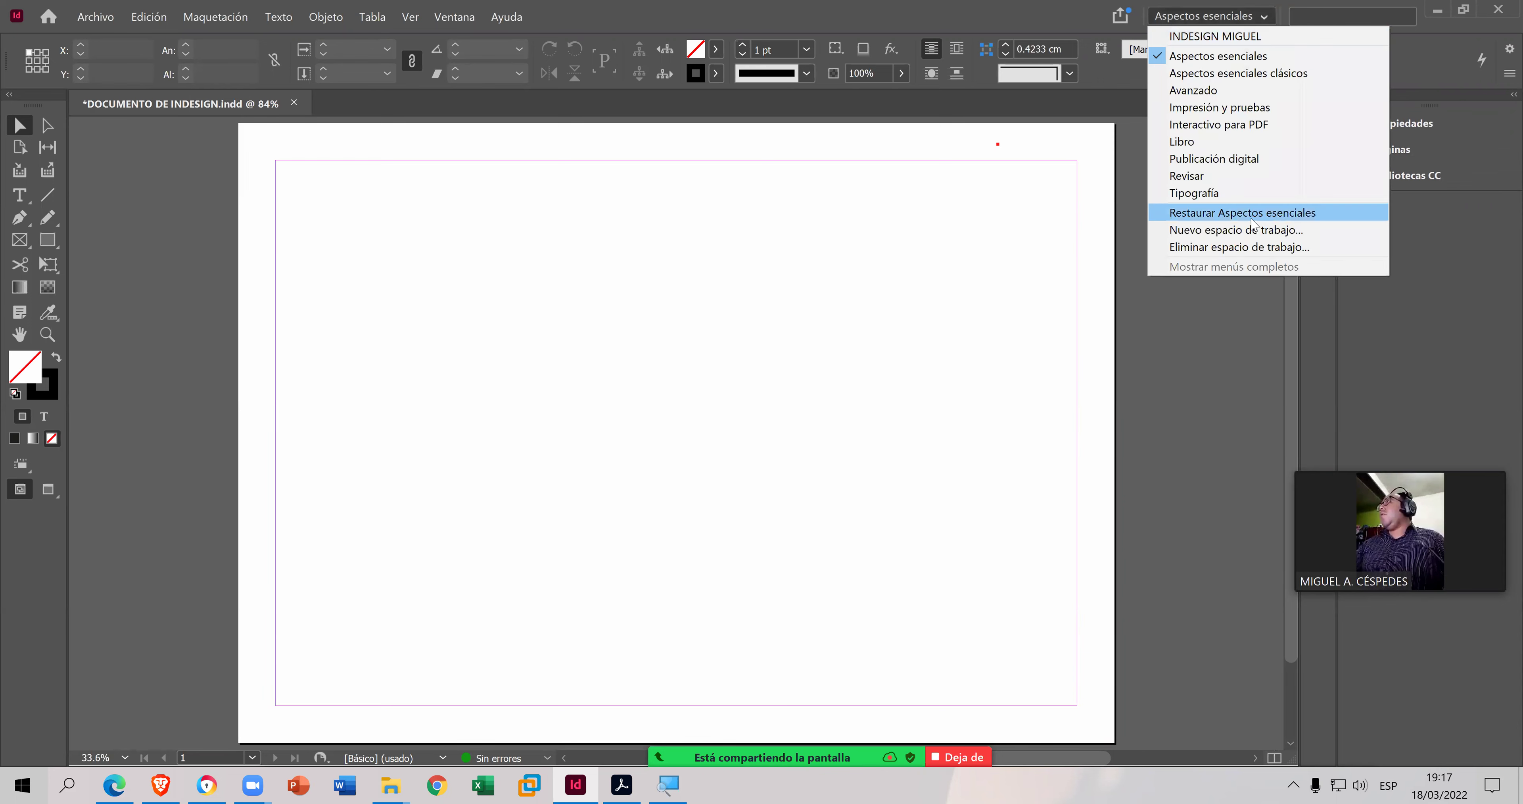
{"action": "left_click", "coordinate": [1253, 213]}
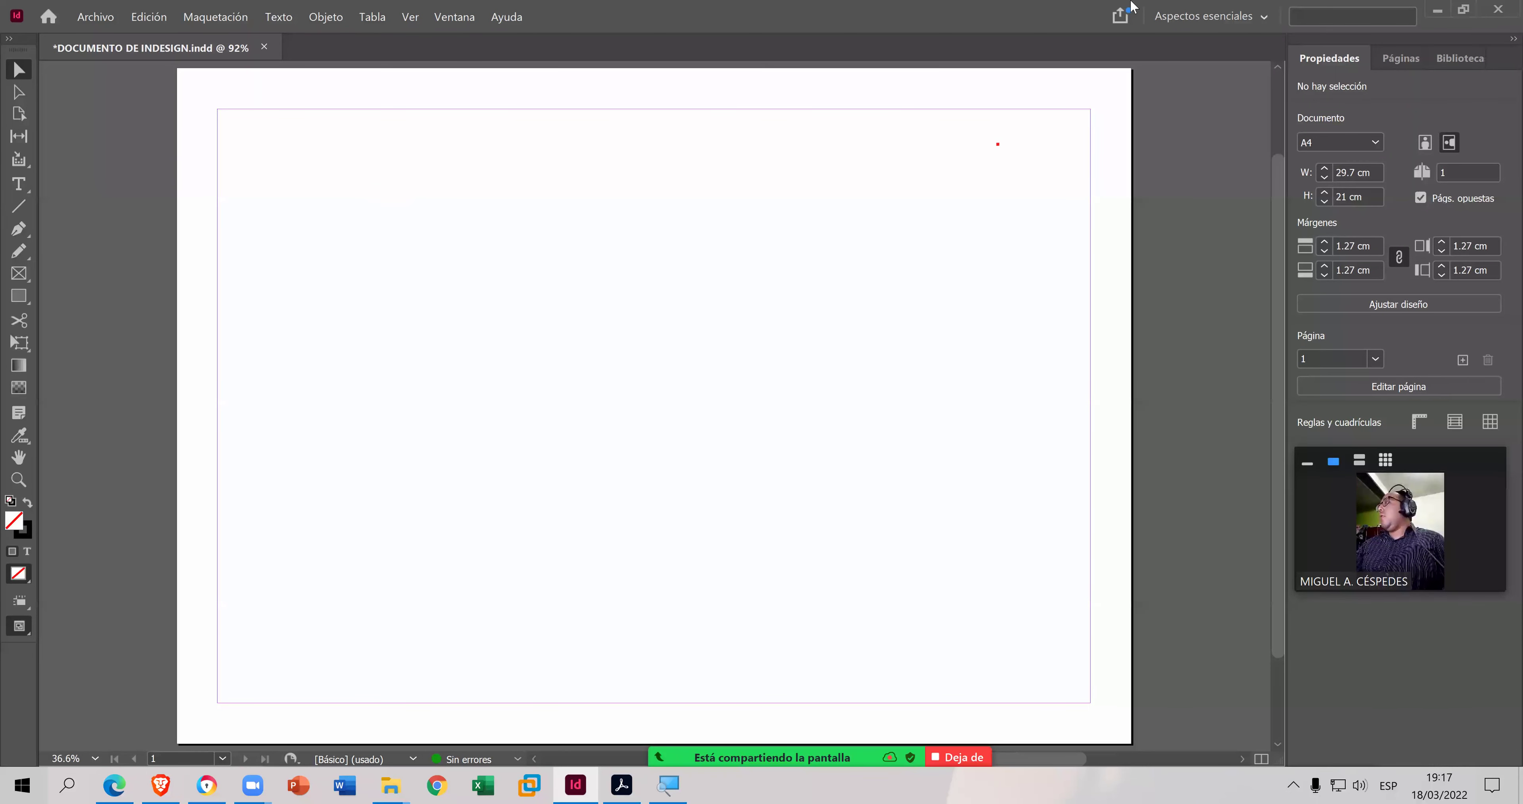
{"action": "left_click", "coordinate": [1271, 18]}
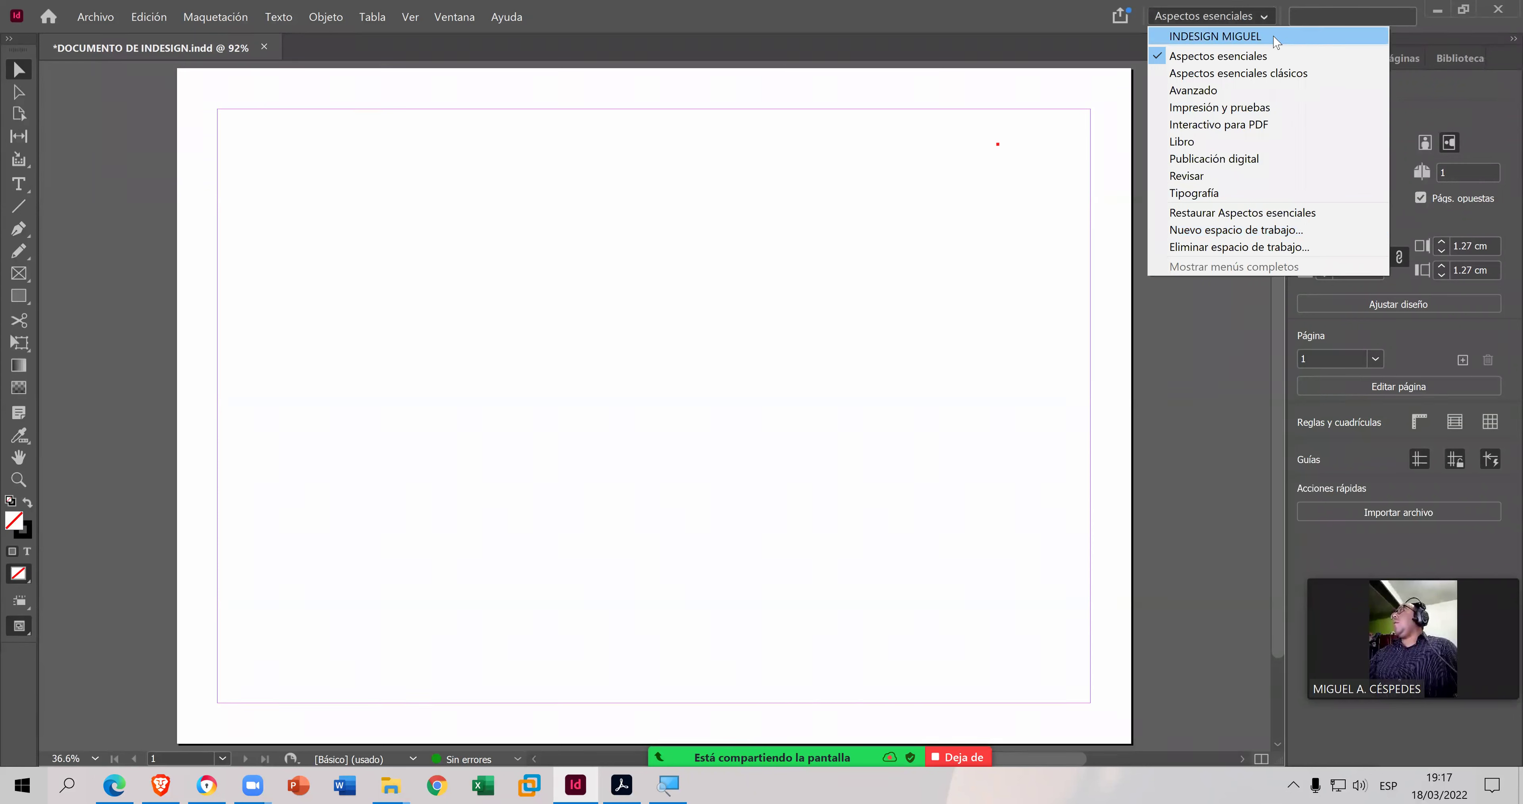
{"action": "left_click", "coordinate": [1256, 37]}
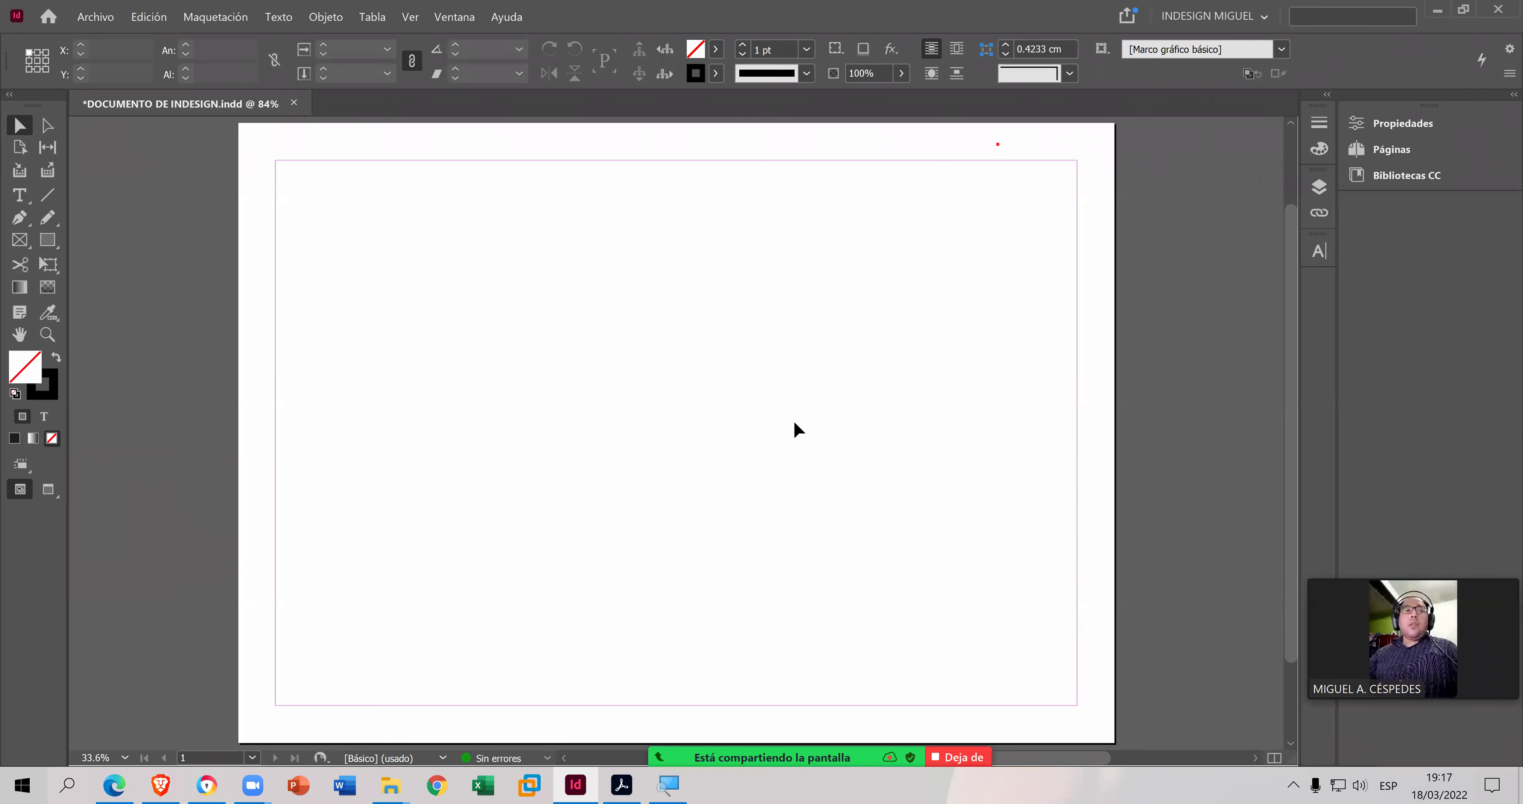
- Open the Artículos panel, view the panels grouped with it, and dock the group as icons below Carácter
{"action": "left_click", "coordinate": [443, 17]}
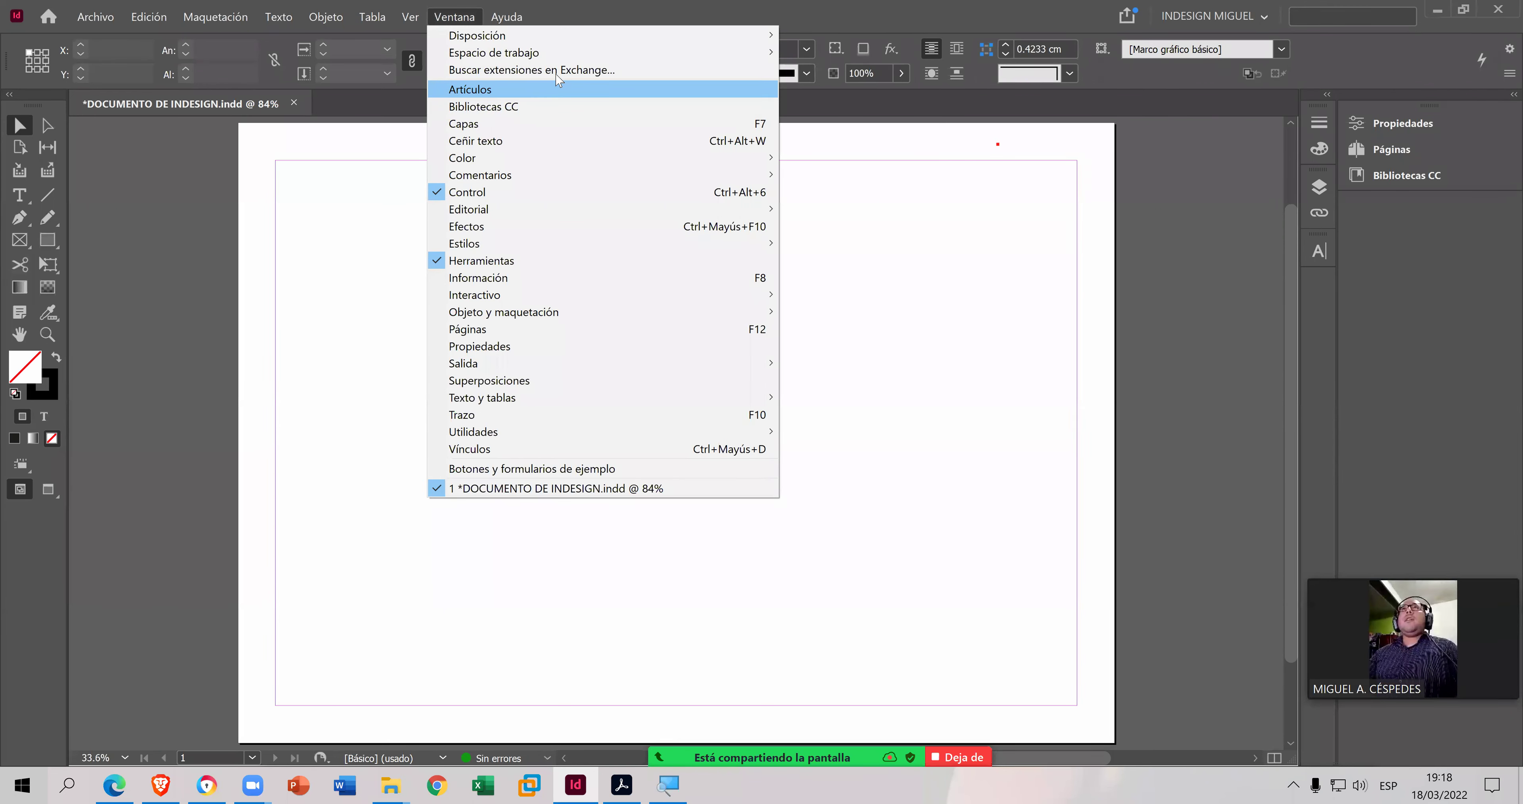
{"action": "mouse_move", "coordinate": [563, 59]}
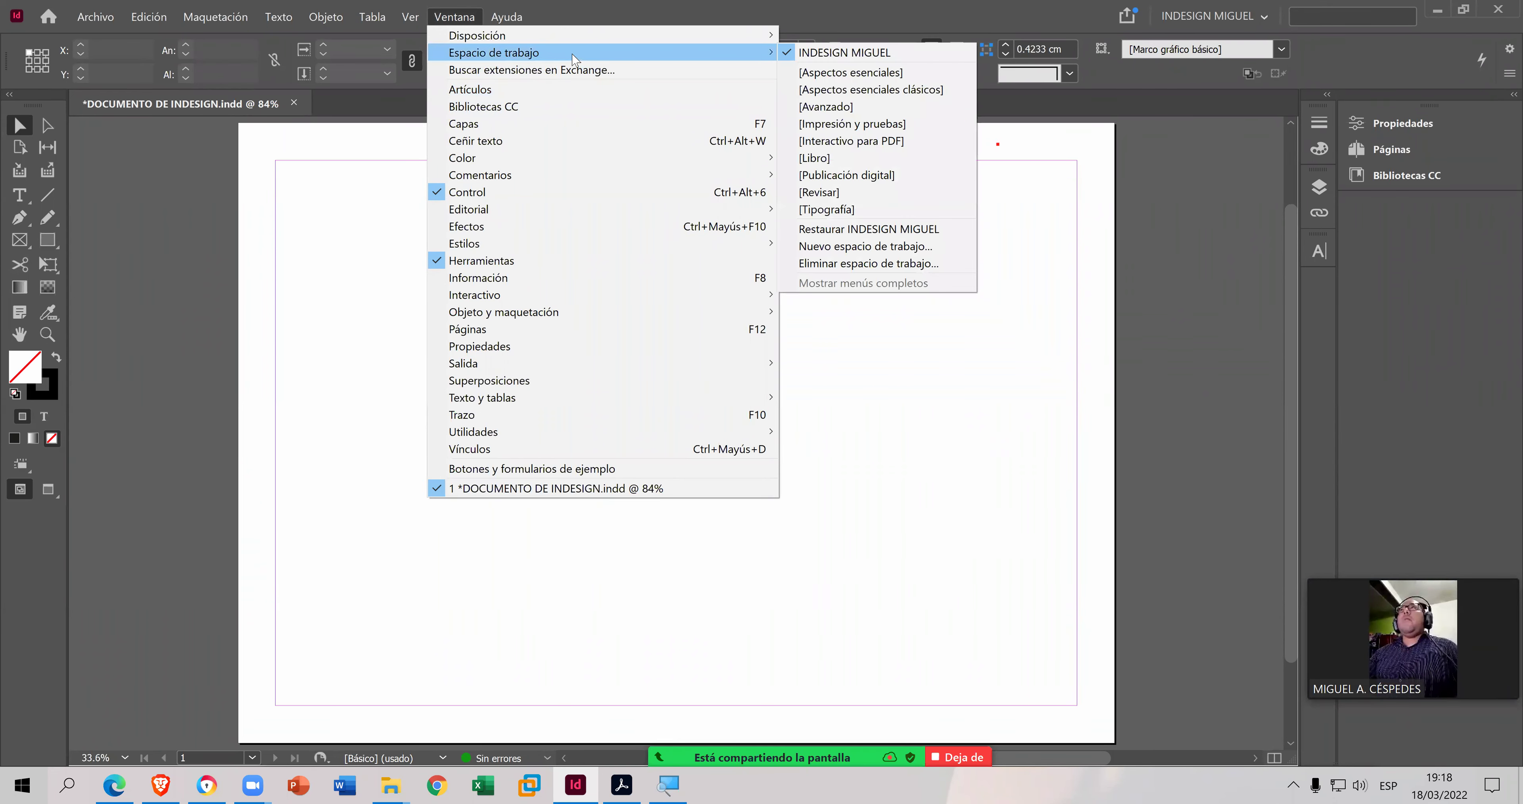
{"action": "left_click", "coordinate": [538, 92]}
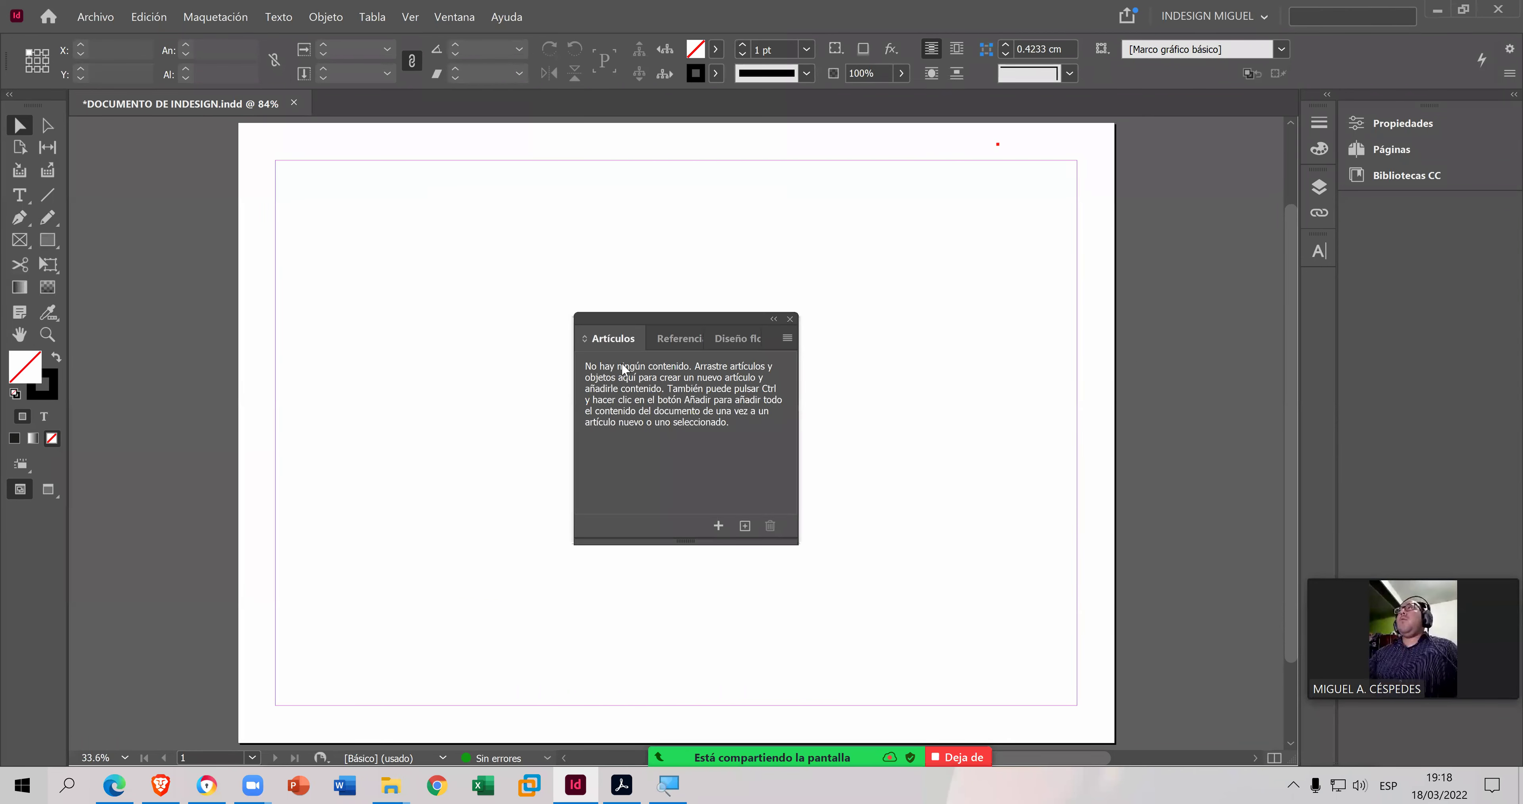
{"action": "left_click", "coordinate": [667, 340]}
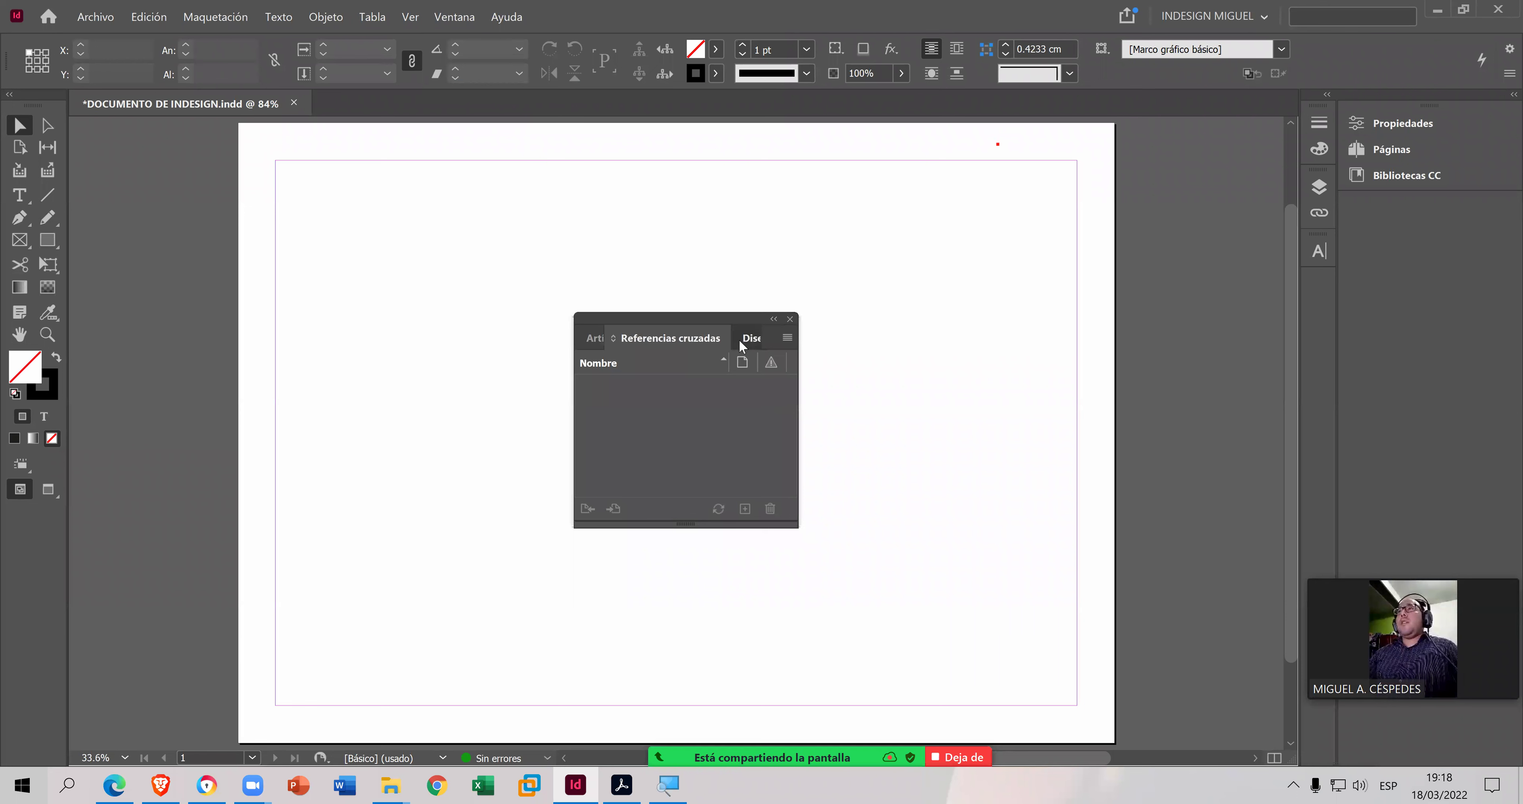
{"action": "left_click", "coordinate": [738, 339]}
{"action": "left_click_drag", "start_coordinate": [675, 324], "coordinate": [1322, 281]}
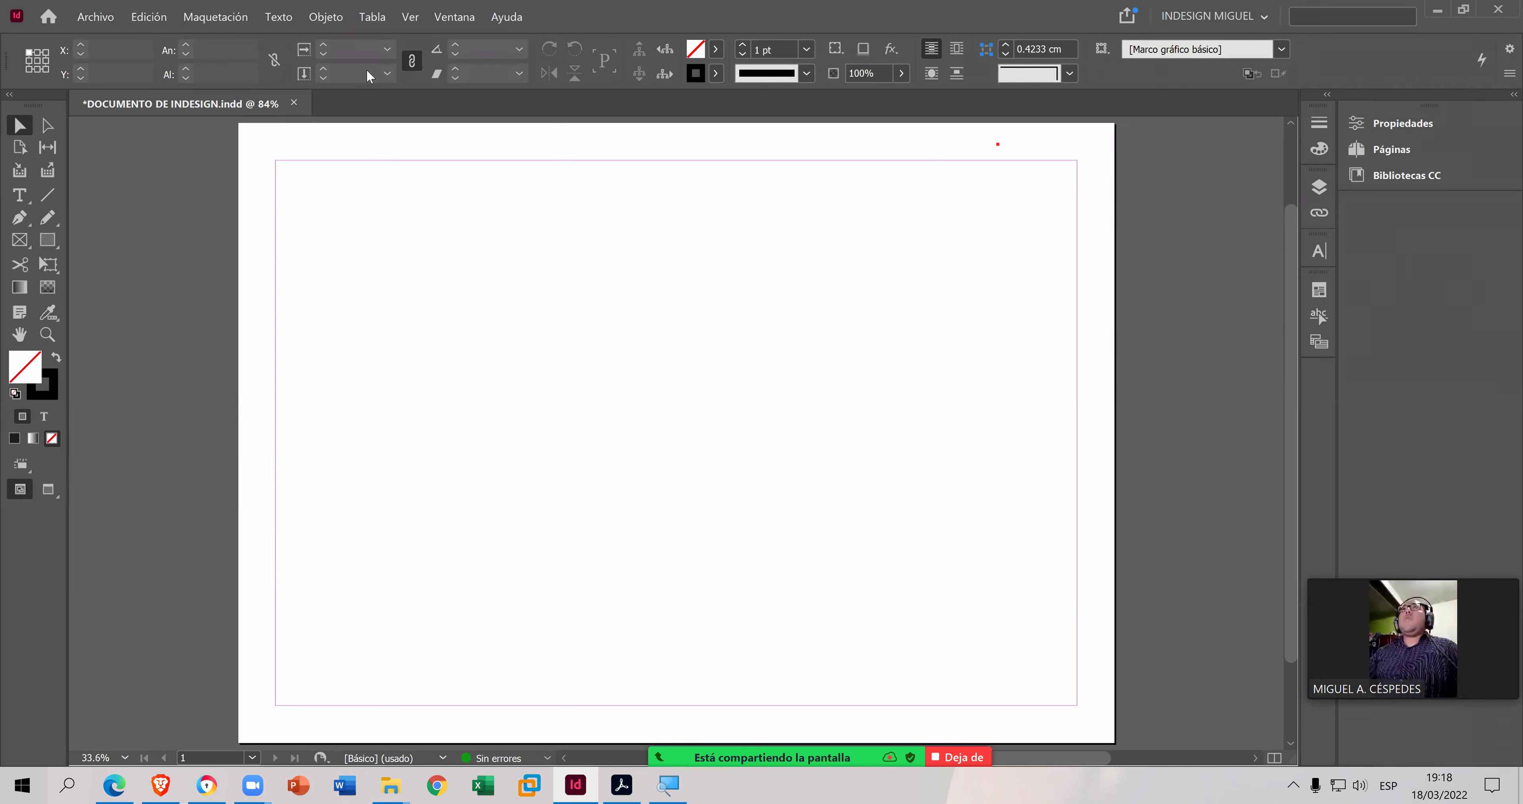
- Save the updated layout over the existing custom INDESIGN workspace, capturing panel locations and menu customization and replacing the earlier version
{"action": "left_click", "coordinate": [453, 17]}
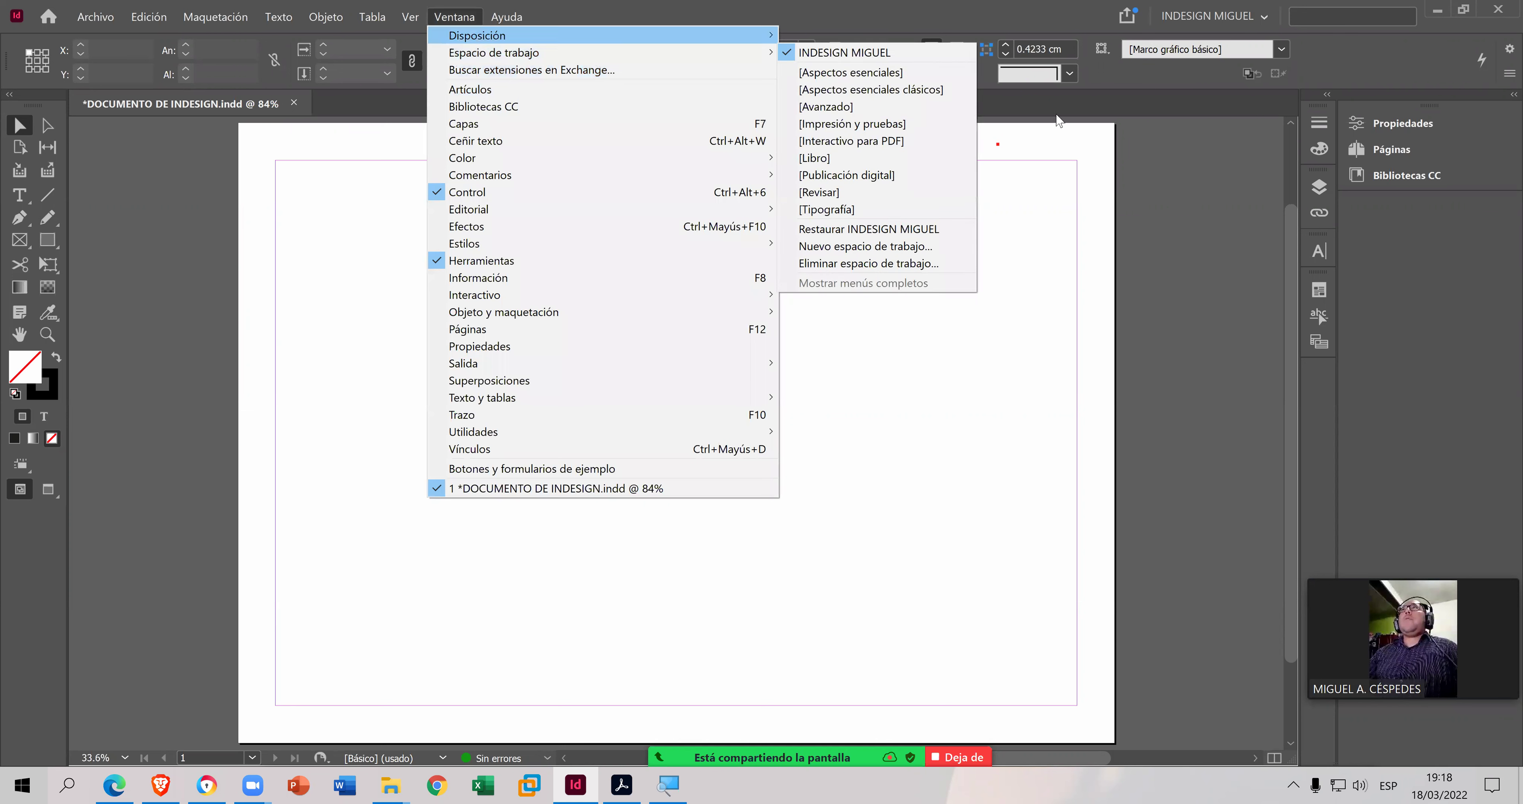
{"action": "left_click", "coordinate": [933, 250]}
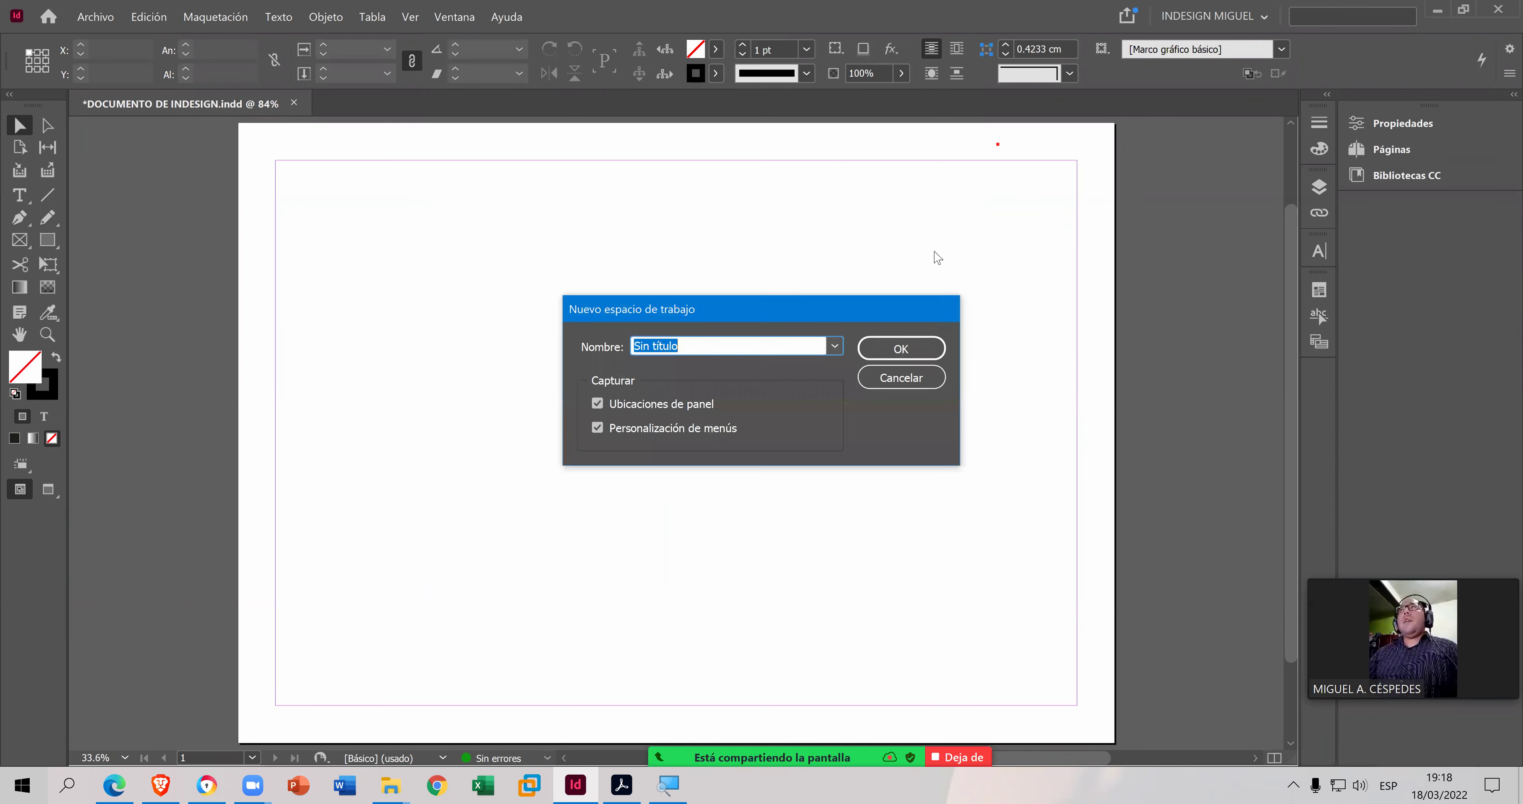
{"action": "left_click", "coordinate": [829, 351]}
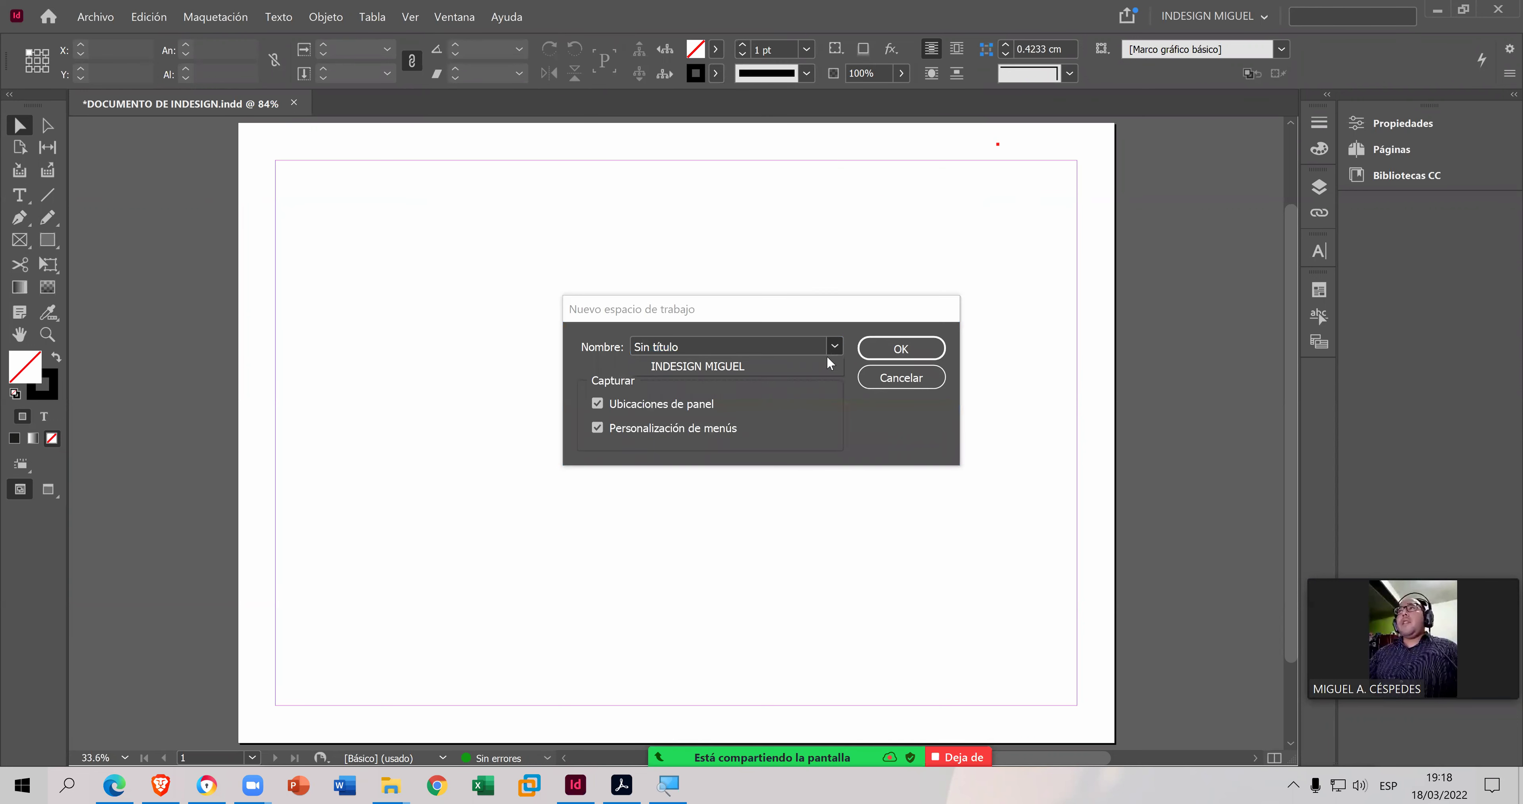
{"action": "left_click", "coordinate": [818, 365]}
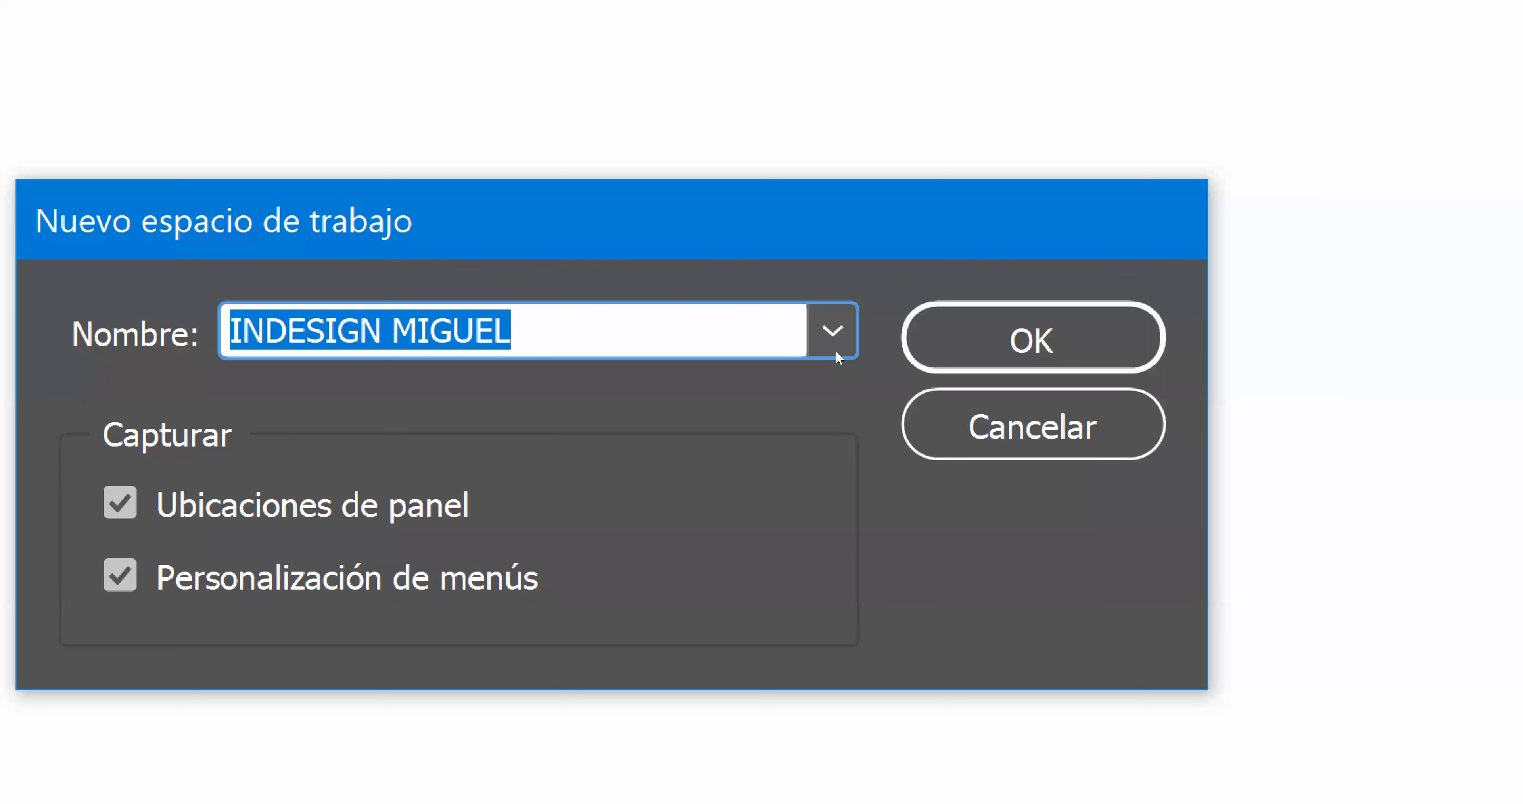
{"action": "left_click", "coordinate": [832, 348]}
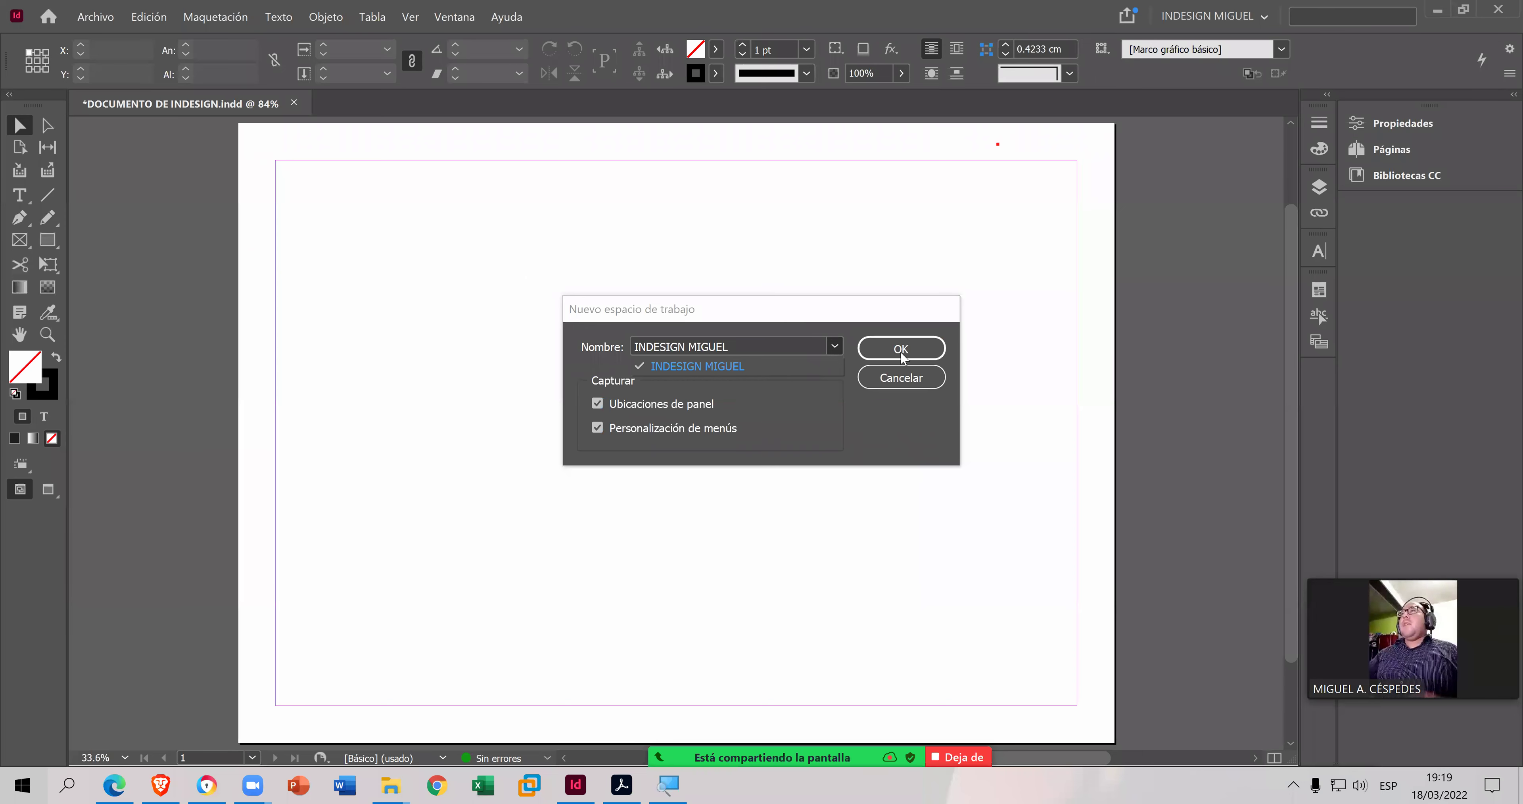
{"action": "left_click", "coordinate": [901, 353]}
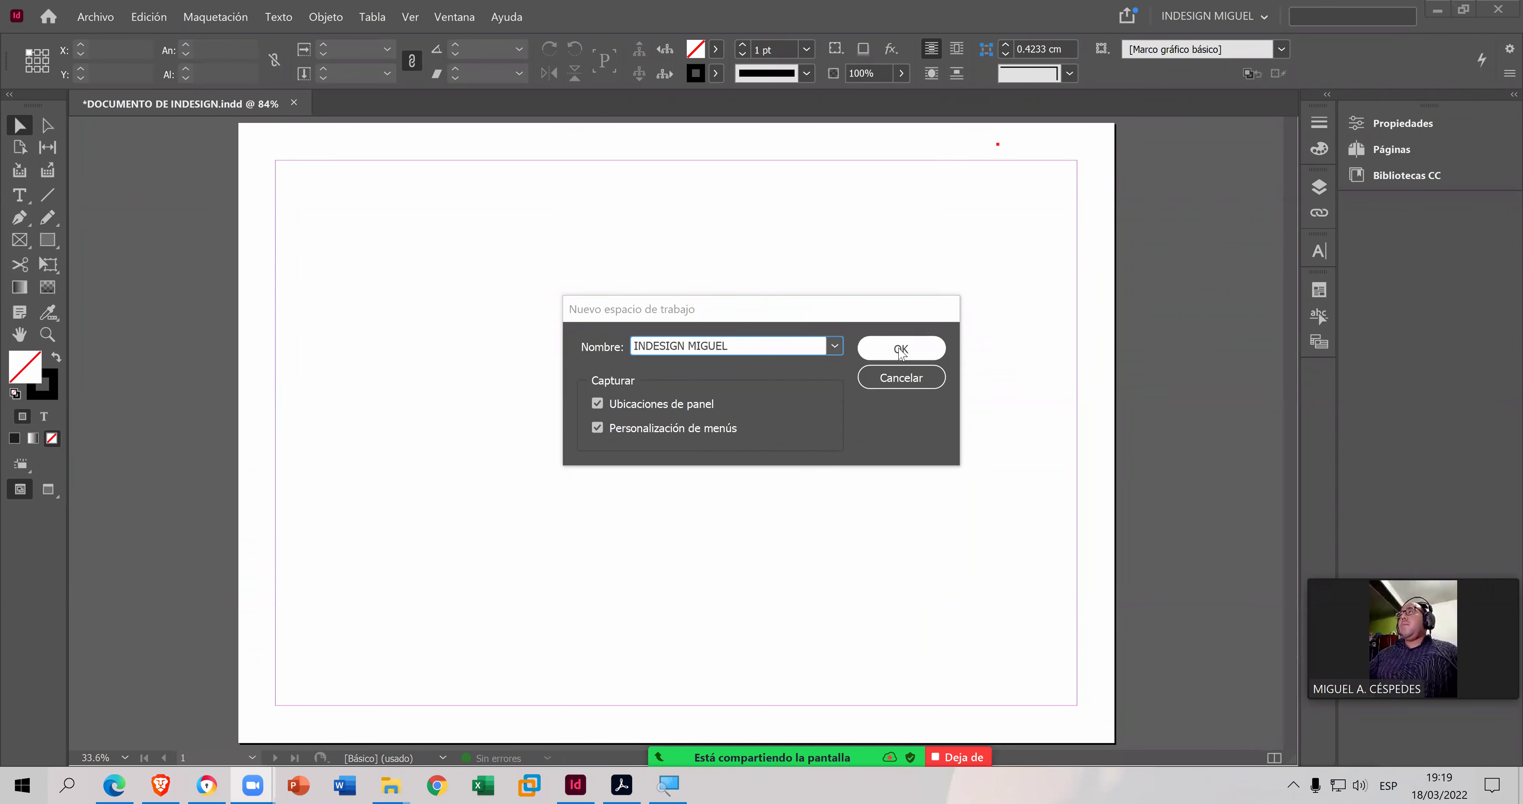
{"action": "left_click", "coordinate": [901, 350]}
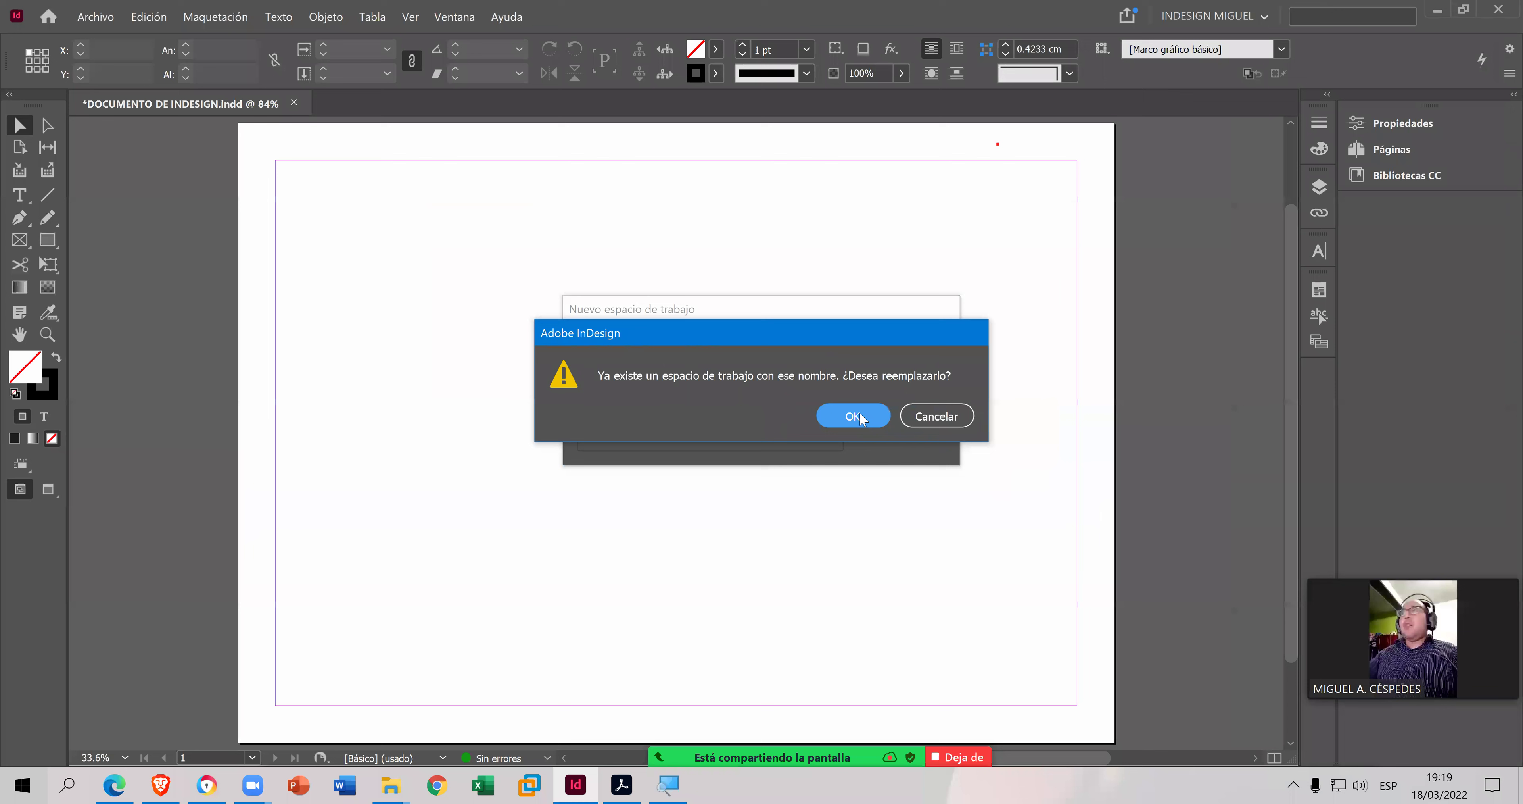
{"action": "left_click", "coordinate": [860, 414]}
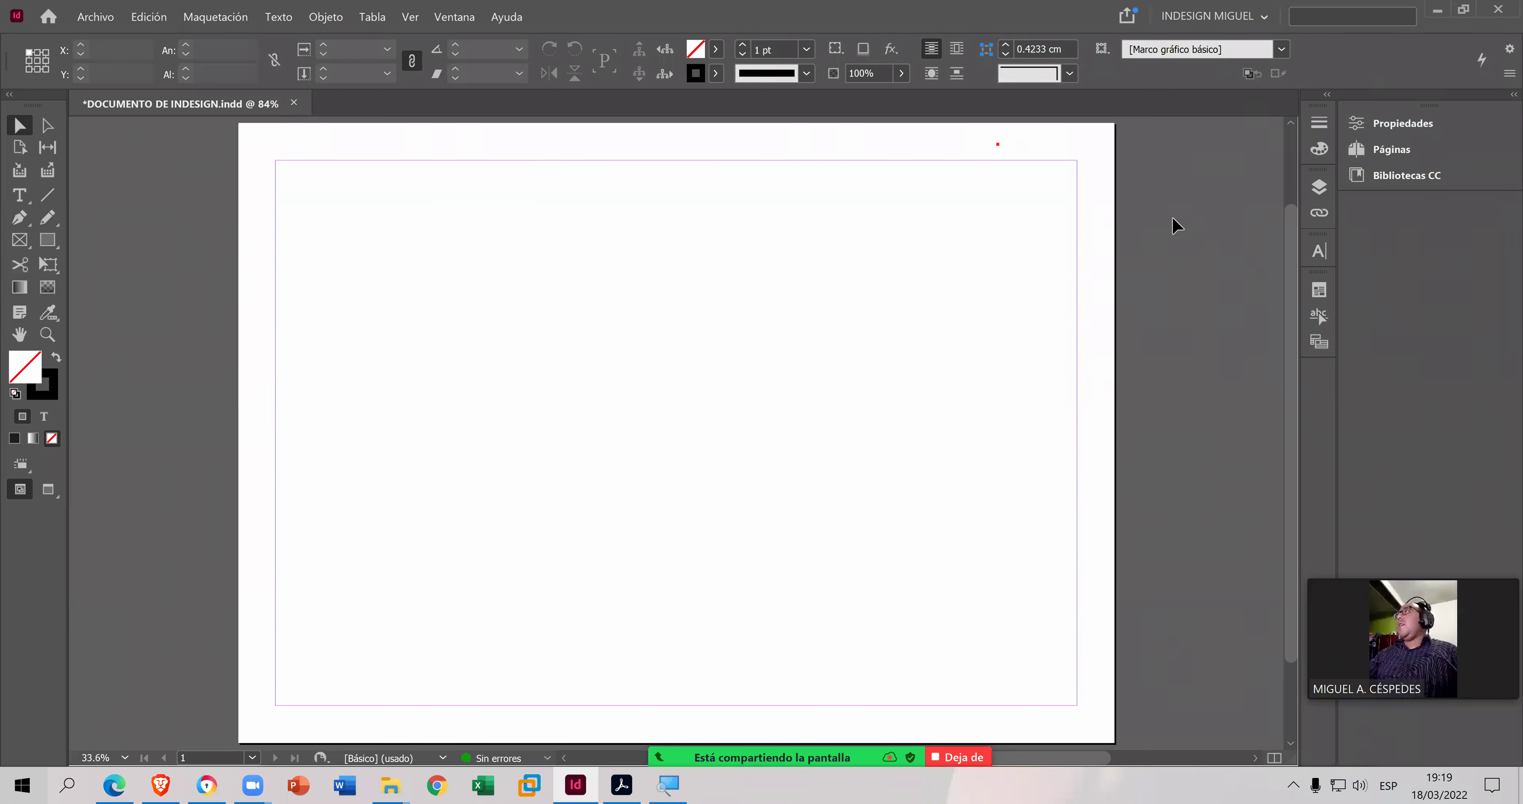
- Switch to the Aspectos esenciales clásicos workspace and back to the custom INDESIGN workspace to check its saved layout
{"action": "left_click", "coordinate": [1263, 21]}
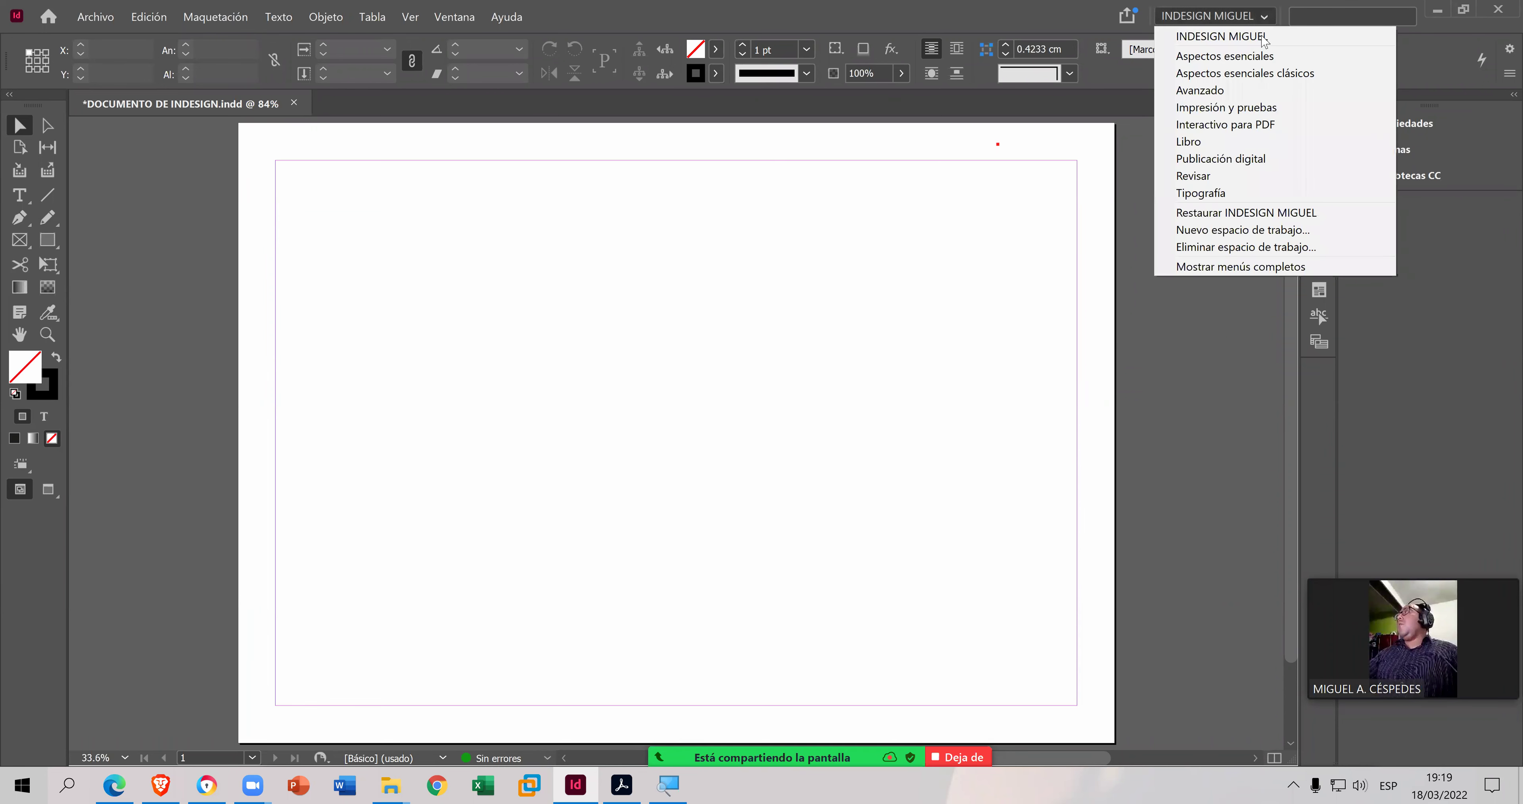
{"action": "left_click", "coordinate": [1257, 72]}
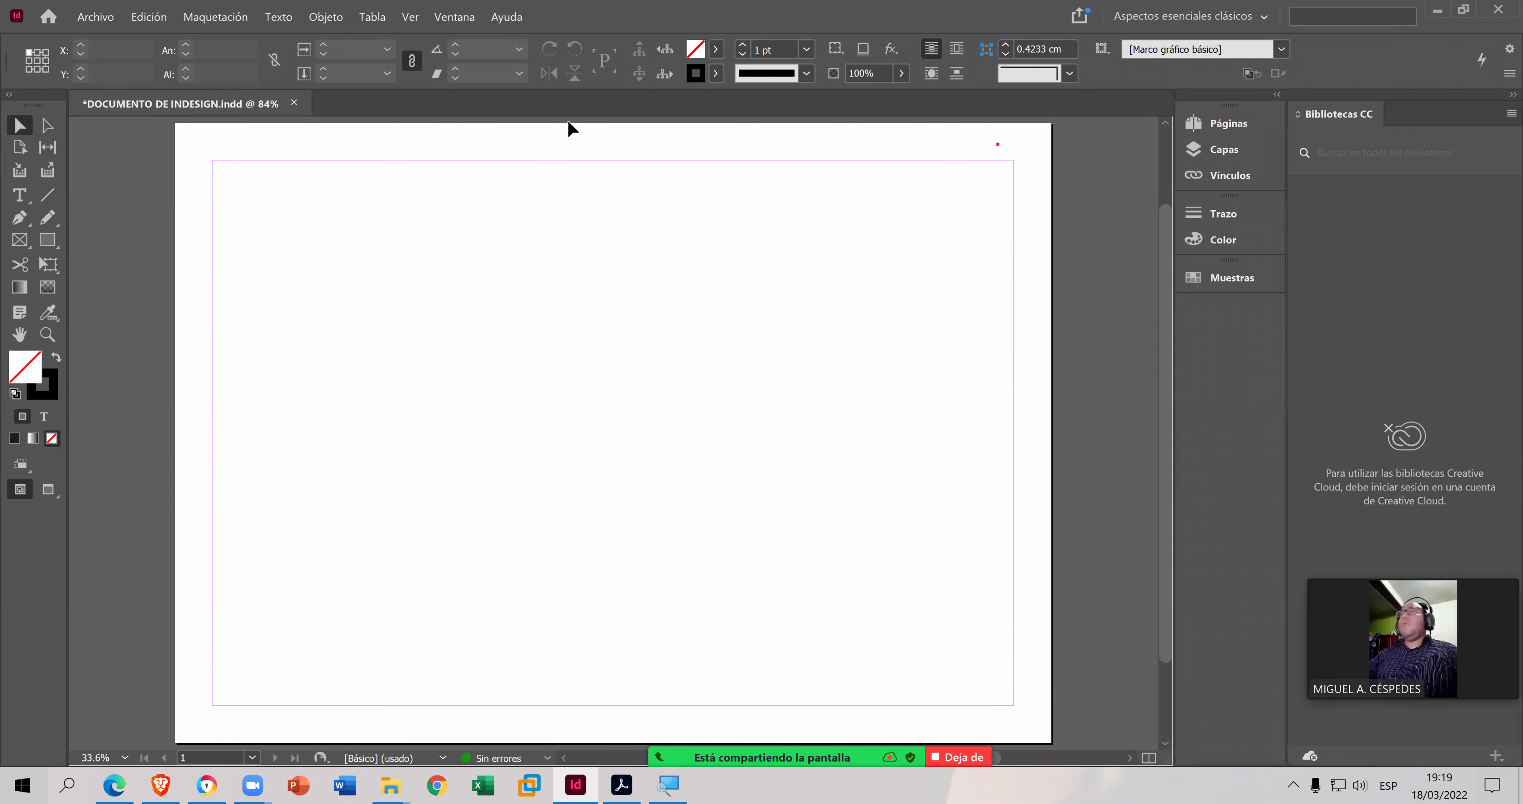
{"action": "left_click", "coordinate": [1260, 22]}
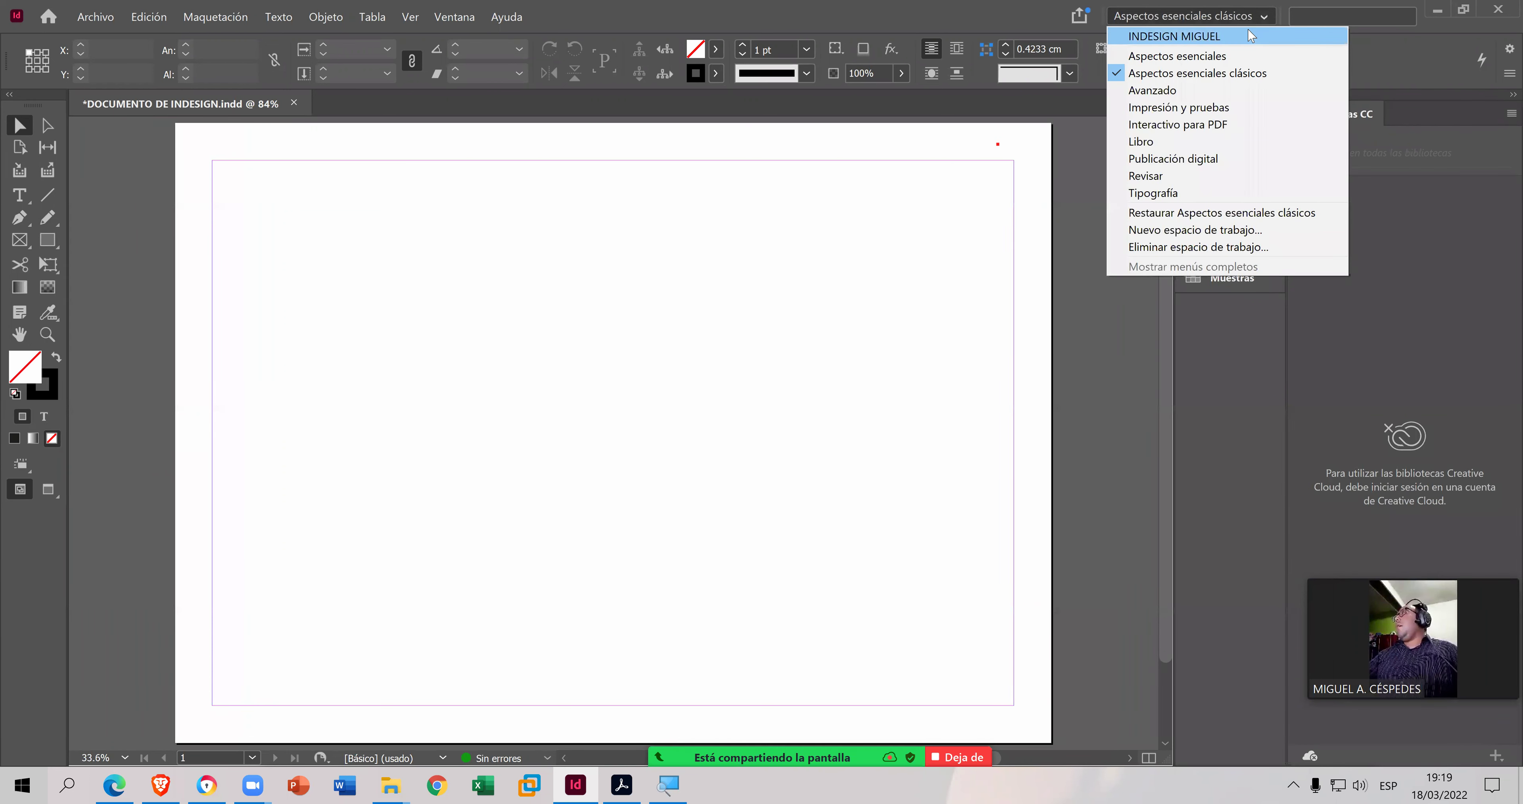
{"action": "left_click", "coordinate": [1251, 35]}
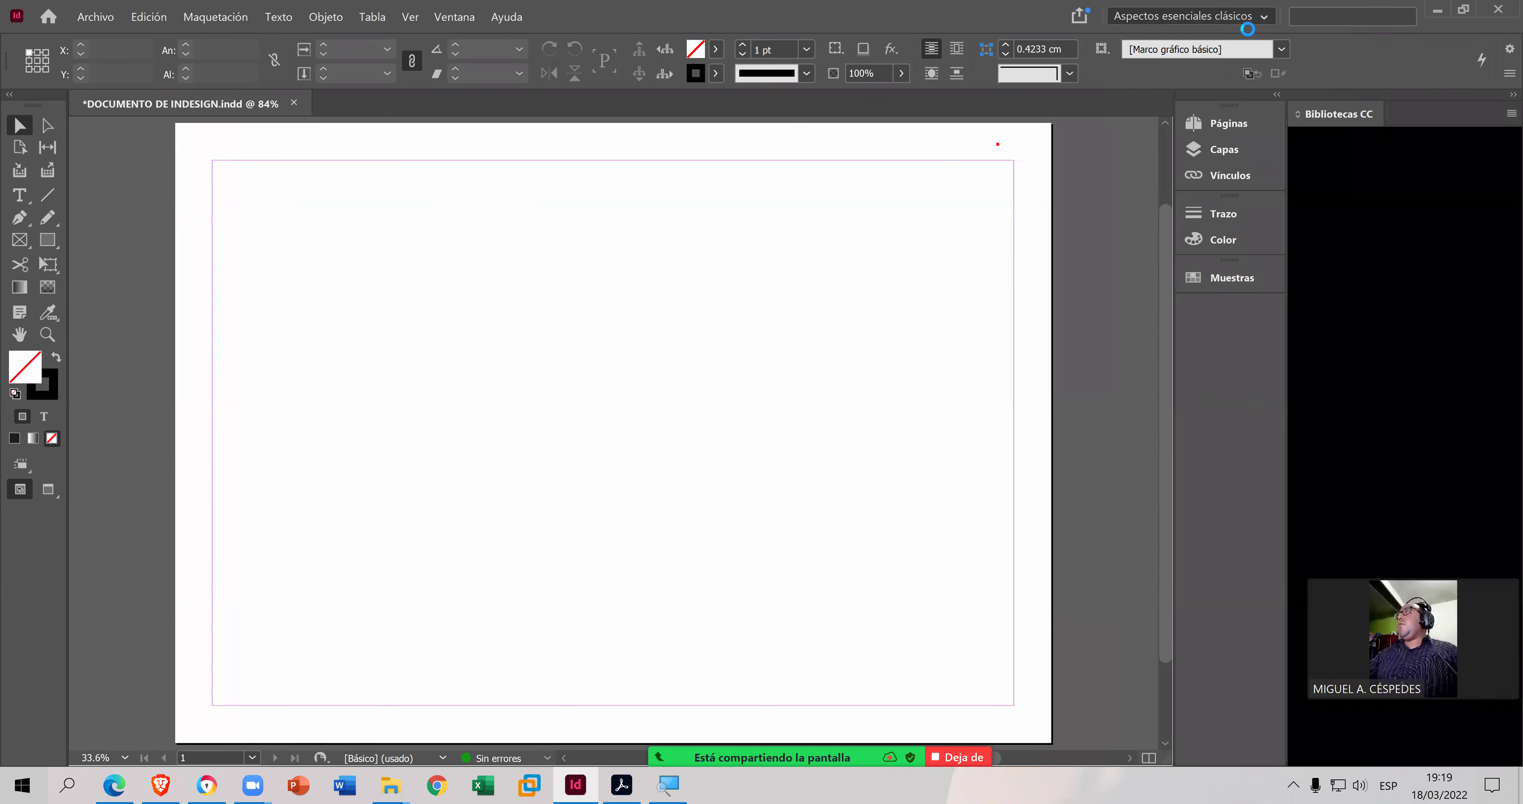